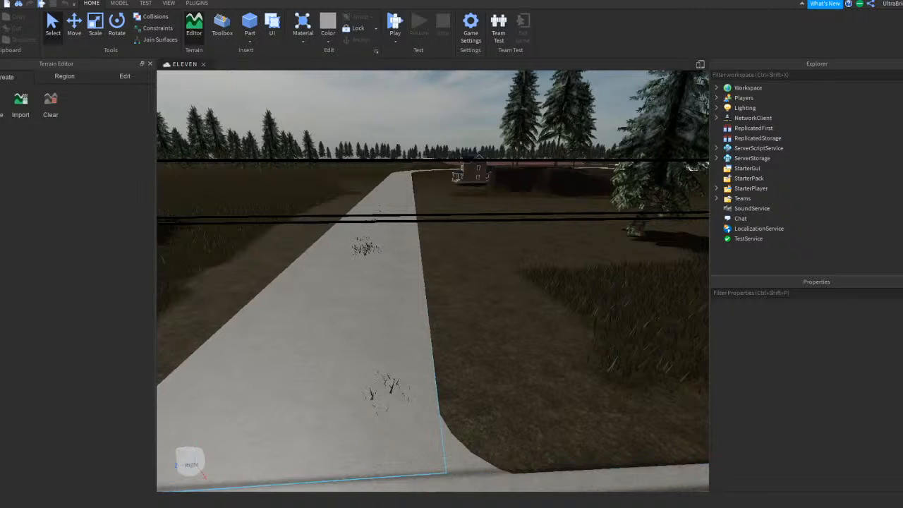
Step: Examine the grass poking through the new side road near its junction with the main road
{"action": "right_click_drag", "start_coordinate": [375, 331], "coordinate": [394, 333]}
{"action": "scroll", "coordinate": [465, 375], "scroll_direction": "down", "scroll_amount": 3}
{"action": "scroll", "coordinate": [516, 359], "scroll_direction": "up", "scroll_amount": 3}
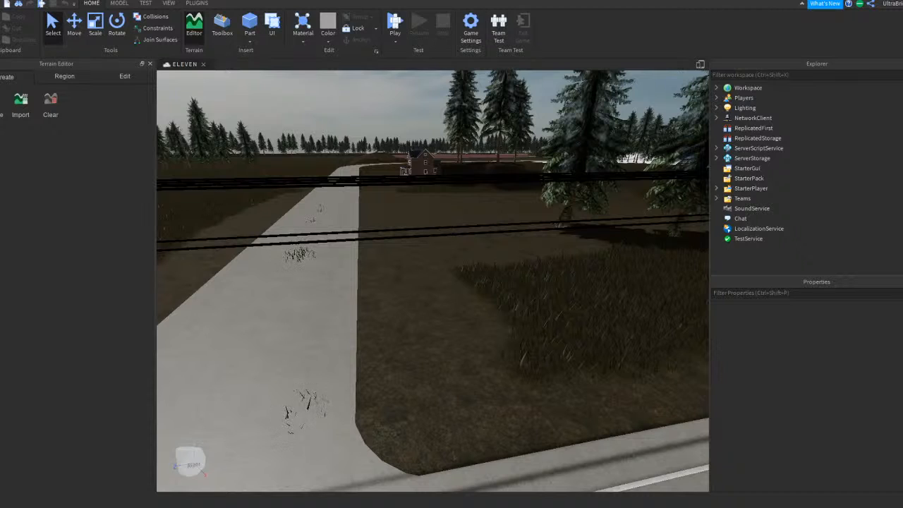
{"action": "right_click_drag", "start_coordinate": [380, 292], "coordinate": [396, 301]}
{"action": "scroll", "coordinate": [496, 315], "scroll_direction": "down", "scroll_amount": 5}
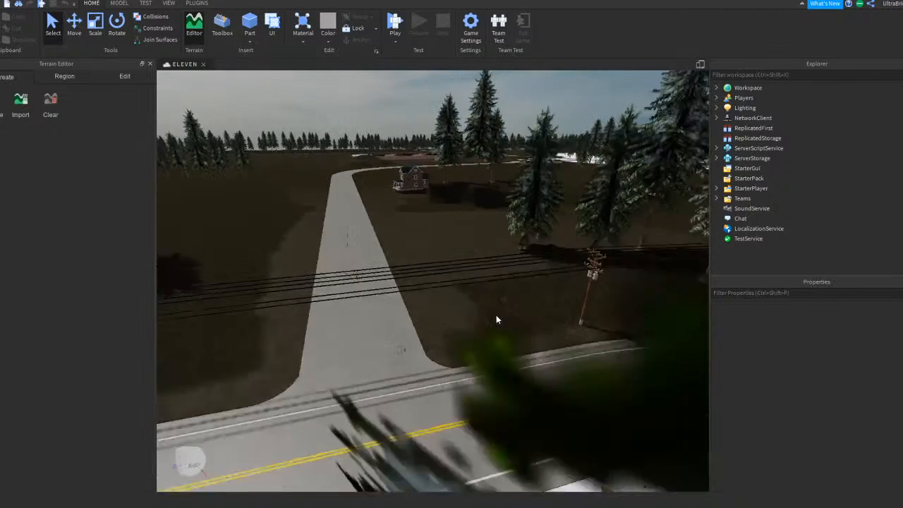
{"action": "scroll", "coordinate": [464, 309], "scroll_direction": "up", "scroll_amount": 5}
{"action": "right_click_drag", "start_coordinate": [464, 309], "coordinate": [463, 303]}
{"action": "scroll", "coordinate": [467, 304], "scroll_direction": "down", "scroll_amount": 5}
Step: Survey the snowy map from above, following the main road from the lake to the town centre
{"action": "key", "text": "a"}
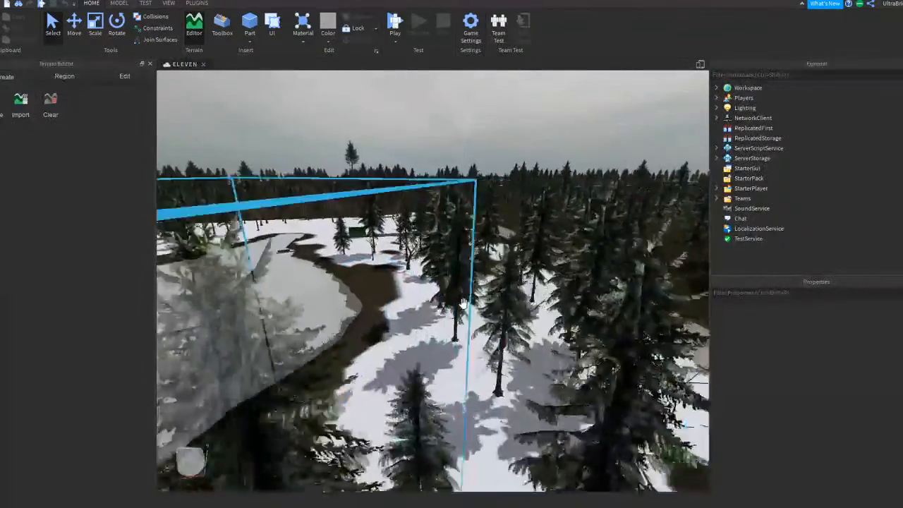
{"action": "scroll", "coordinate": [463, 304], "scroll_direction": "down", "scroll_amount": 10}
{"action": "mouse_move", "coordinate": [388, 230]}
{"action": "right_mouse_down"}
{"action": "mouse_move", "coordinate": [379, 231]}
{"action": "mouse_move", "coordinate": [395, 218]}
{"action": "right_mouse_up"}
{"action": "scroll", "coordinate": [396, 218], "scroll_direction": "up", "scroll_amount": 8}
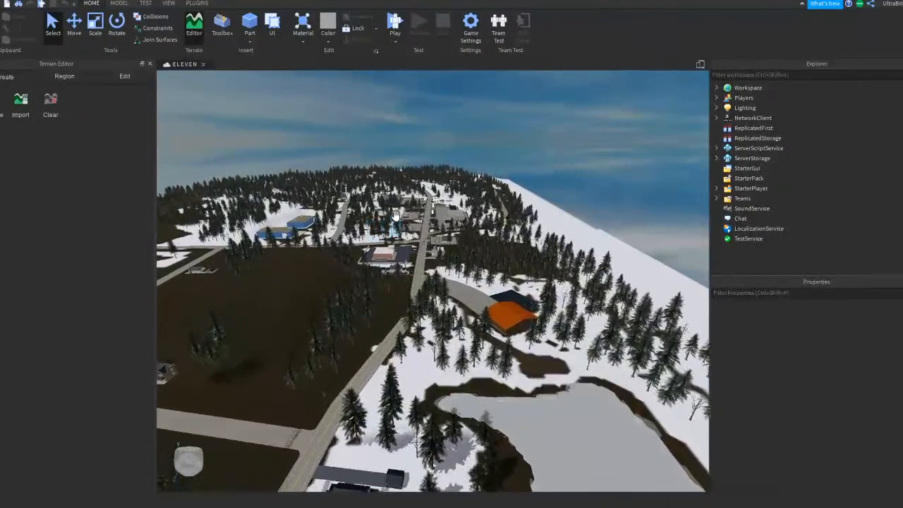
{"action": "scroll", "coordinate": [396, 216], "scroll_direction": "up", "scroll_amount": 8}
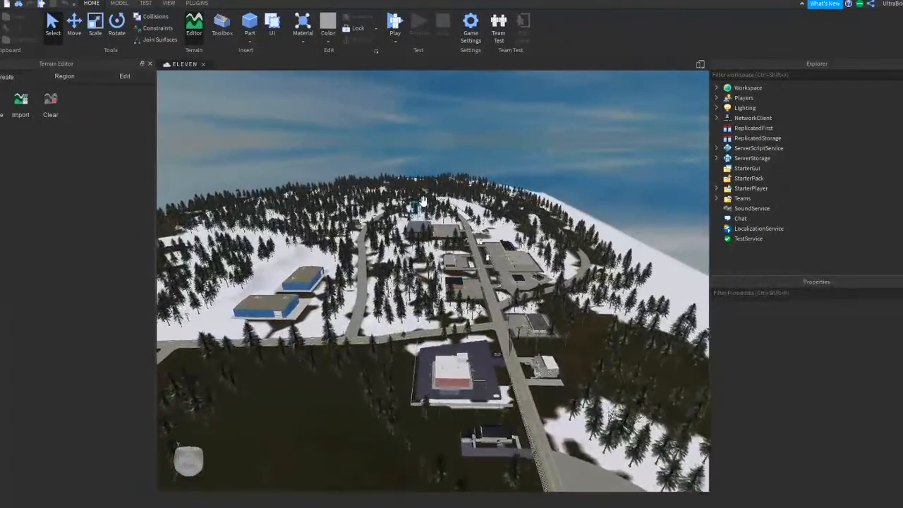
{"action": "scroll", "coordinate": [432, 209], "scroll_direction": "up", "scroll_amount": 8}
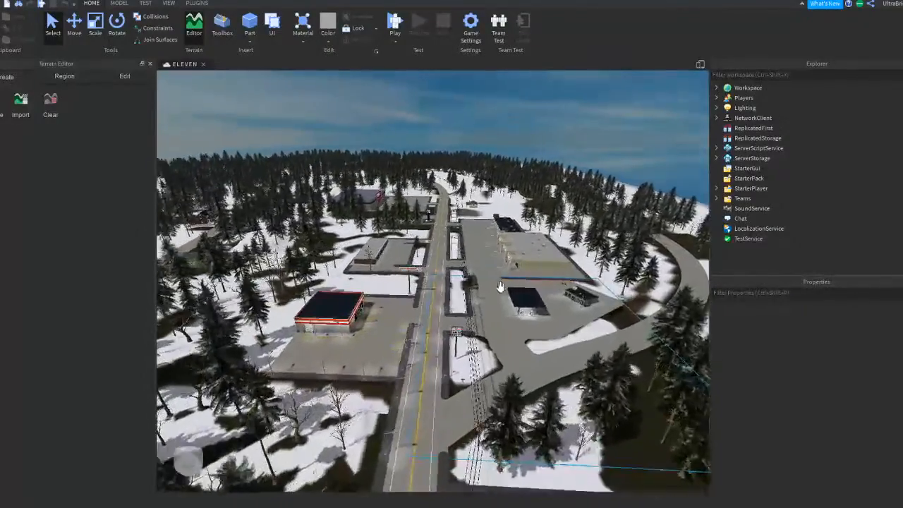
{"action": "key", "text": "w"}
{"action": "mouse_move", "coordinate": [501, 287]}
{"action": "right_mouse_down"}
{"action": "mouse_move", "coordinate": [514, 284]}
{"action": "mouse_move", "coordinate": [486, 284]}
{"action": "mouse_move", "coordinate": [508, 283]}
{"action": "right_mouse_up"}
{"action": "key", "text": "s"}
{"action": "key", "text": "s"}
{"action": "right_click_drag", "start_coordinate": [437, 211], "coordinate": [456, 213]}
{"action": "key", "text": "w"}
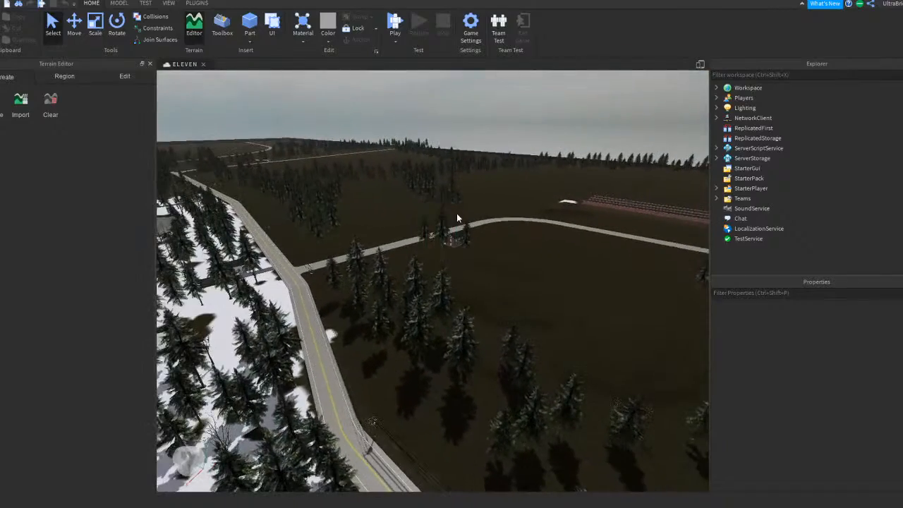
Step: Examine the fields, the store lot and the town intersection along the main road
{"action": "right_click_drag", "start_coordinate": [451, 301], "coordinate": [472, 302]}
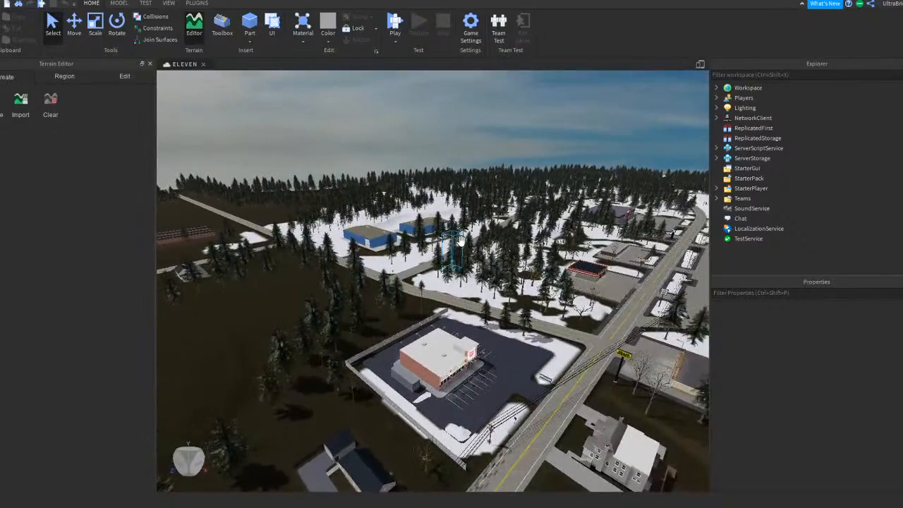
{"action": "key", "text": "w"}
{"action": "right_click_drag", "start_coordinate": [479, 260], "coordinate": [490, 271]}
{"action": "key", "text": "w"}
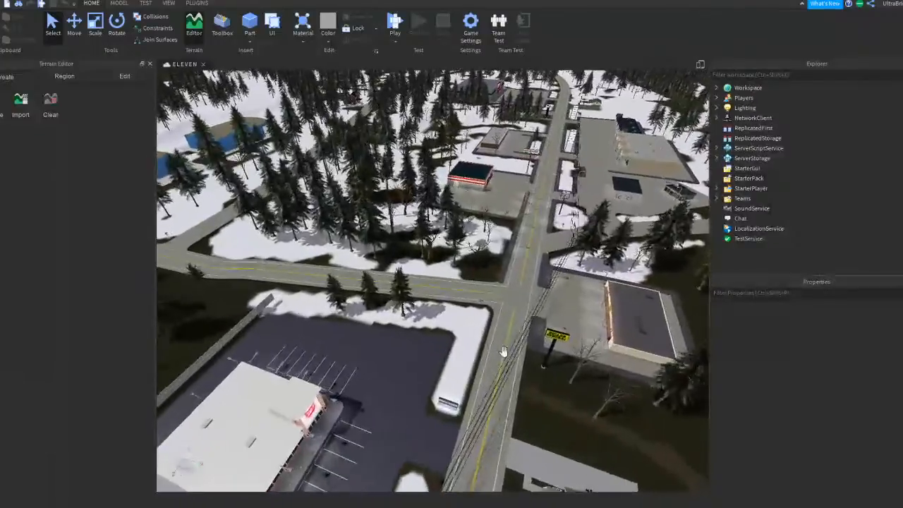
{"action": "key", "text": "d"}
{"action": "key", "text": "w"}
{"action": "right_click_drag", "start_coordinate": [490, 318], "coordinate": [488, 224]}
{"action": "key", "text": "w"}
{"action": "key", "text": "a"}
{"action": "key", "text": "s"}
{"action": "key", "text": "w"}
{"action": "key", "text": "a"}
{"action": "key", "text": "w"}
{"action": "key", "text": "w"}
{"action": "key", "text": "a"}
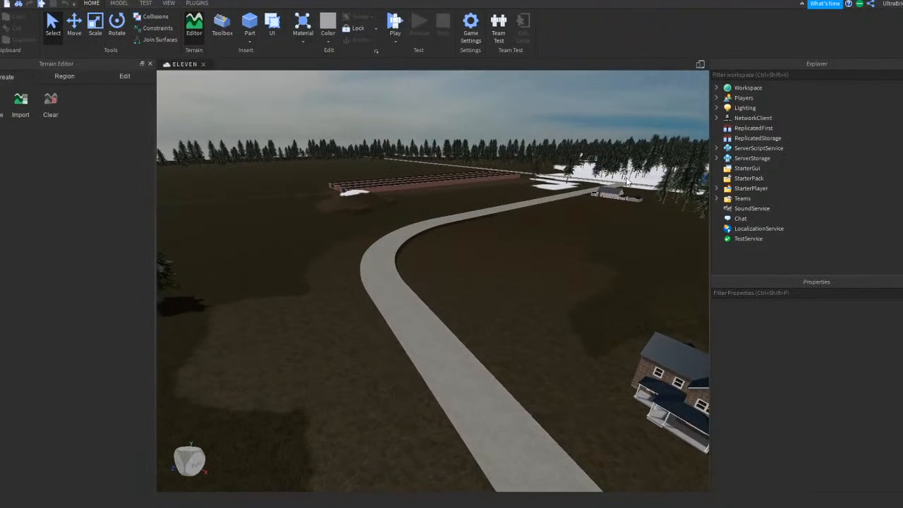
Step: Examine the new side road from the curve by the house to both of its main road junctions
{"action": "key", "text": "s"}
{"action": "right_click_drag", "start_coordinate": [549, 364], "coordinate": [497, 343]}
{"action": "key", "text": "d"}
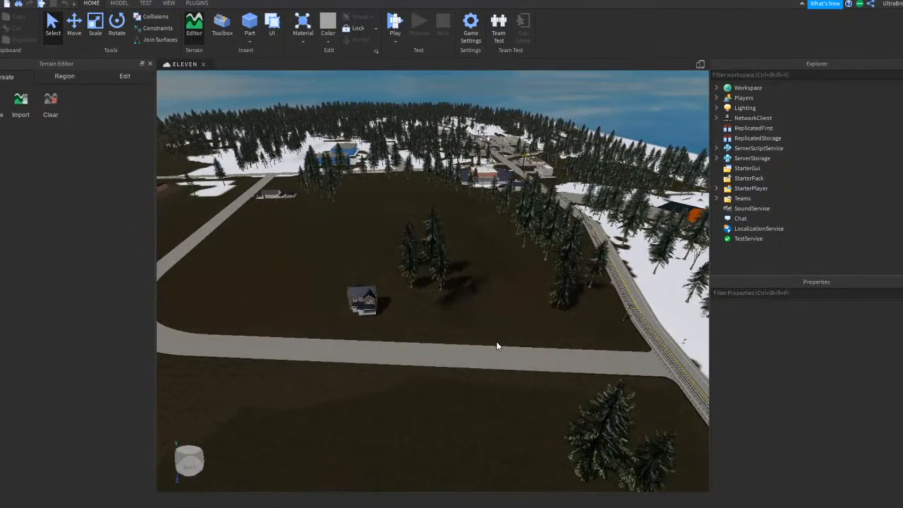
{"action": "key", "text": "w"}
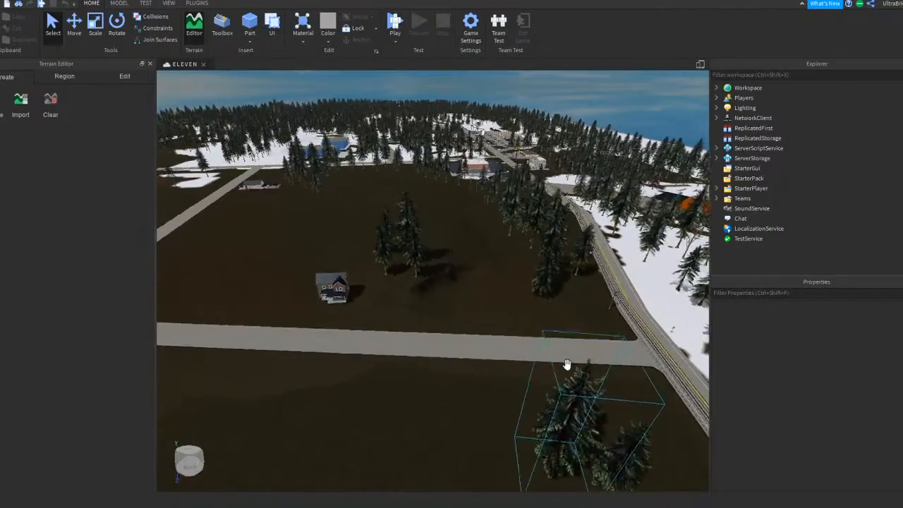
{"action": "key", "text": "w"}
{"action": "key", "text": "d"}
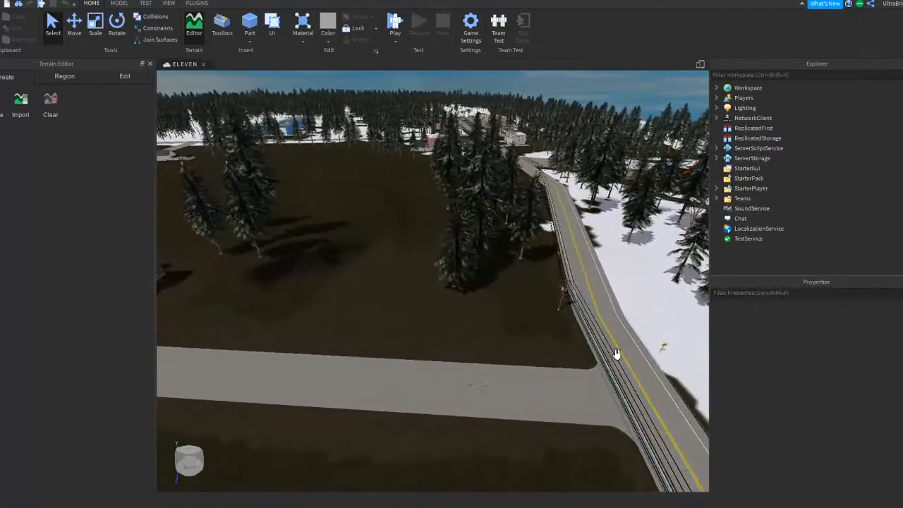
{"action": "right_click_drag", "start_coordinate": [617, 353], "coordinate": [582, 346]}
{"action": "key", "text": "w"}
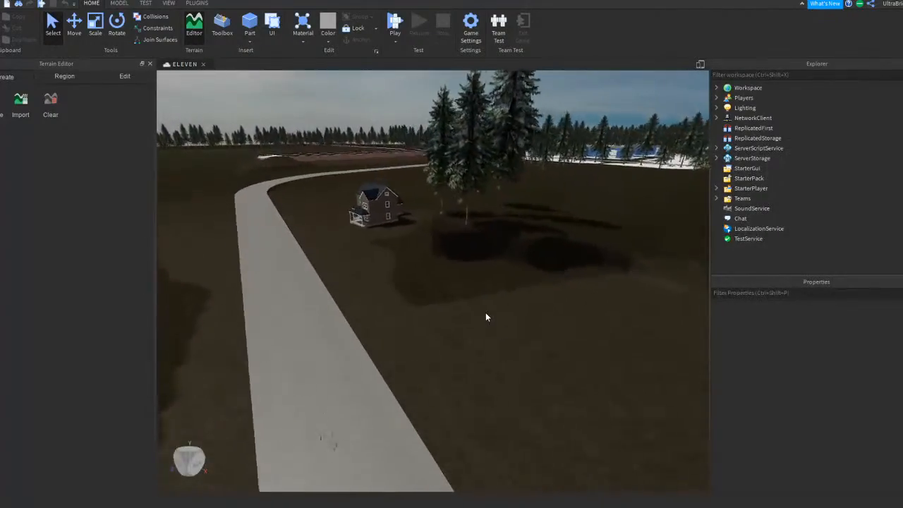
{"action": "right_click_drag", "start_coordinate": [486, 313], "coordinate": [487, 313]}
{"action": "key", "text": "s"}
{"action": "key", "text": "s"}
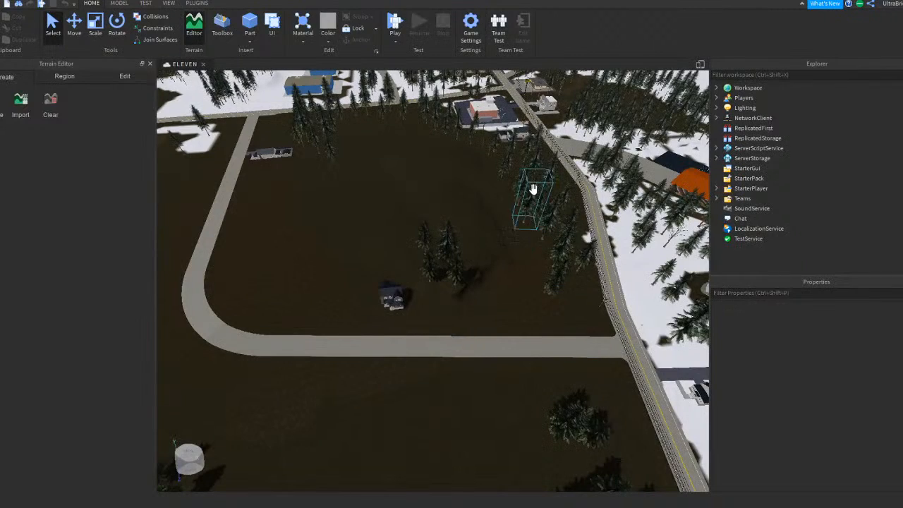
{"action": "right_click_drag", "start_coordinate": [552, 263], "coordinate": [548, 264]}
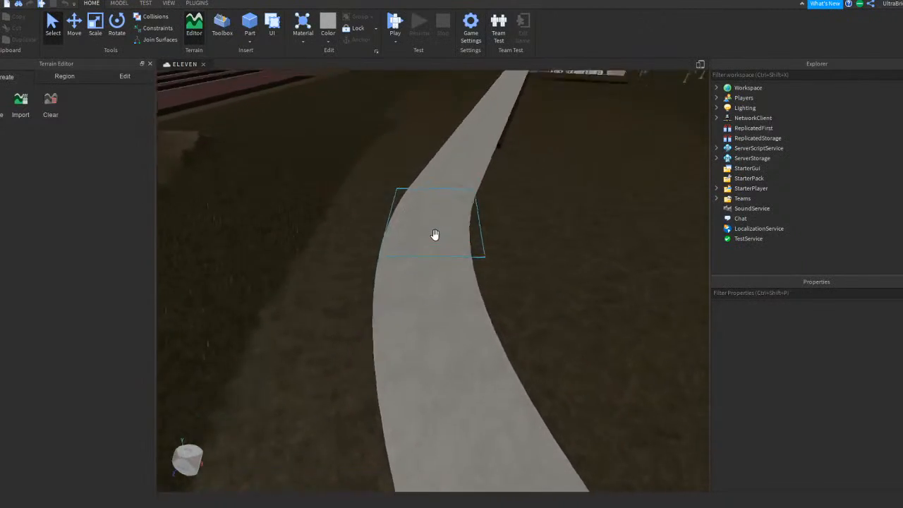
{"action": "right_click_drag", "start_coordinate": [435, 234], "coordinate": [433, 235]}
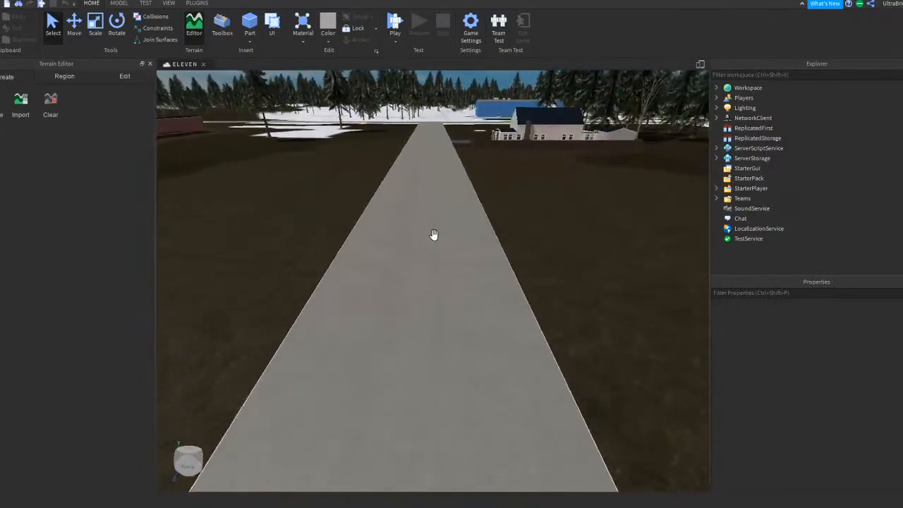
{"action": "key", "text": "w"}
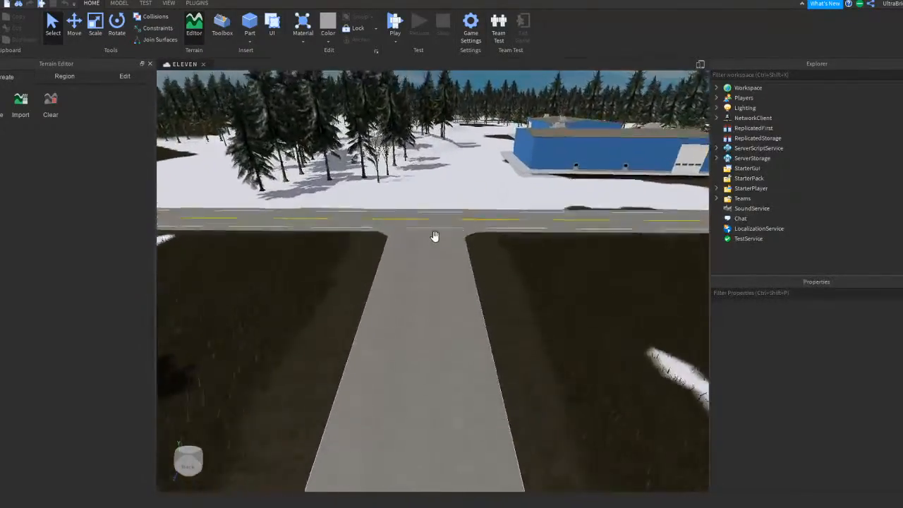
{"action": "right_click_drag", "start_coordinate": [509, 300], "coordinate": [506, 299]}
Step: Paint the terrain beneath the new side road with the Ground material, brush size 6, to remove the grass poking through
{"action": "key", "text": "w"}
{"action": "scroll", "coordinate": [506, 299], "scroll_direction": "down", "scroll_amount": 4}
{"action": "scroll", "coordinate": [507, 299], "scroll_direction": "up", "scroll_amount": 4}
{"action": "scroll", "coordinate": [507, 299], "scroll_direction": "down", "scroll_amount": 2}
{"action": "key", "text": "e"}
{"action": "right_click_drag", "start_coordinate": [430, 390], "coordinate": [383, 262]}
{"action": "scroll", "coordinate": [462, 313], "scroll_direction": "down", "scroll_amount": 3}
{"action": "mouse_move", "coordinate": [464, 315]}
{"action": "right_mouse_down"}
{"action": "mouse_move", "coordinate": [480, 323]}
{"action": "mouse_move", "coordinate": [446, 317]}
{"action": "right_mouse_up"}
{"action": "key", "text": "w"}
{"action": "key", "text": "w"}
{"action": "right_click_drag", "start_coordinate": [365, 168], "coordinate": [292, 199]}
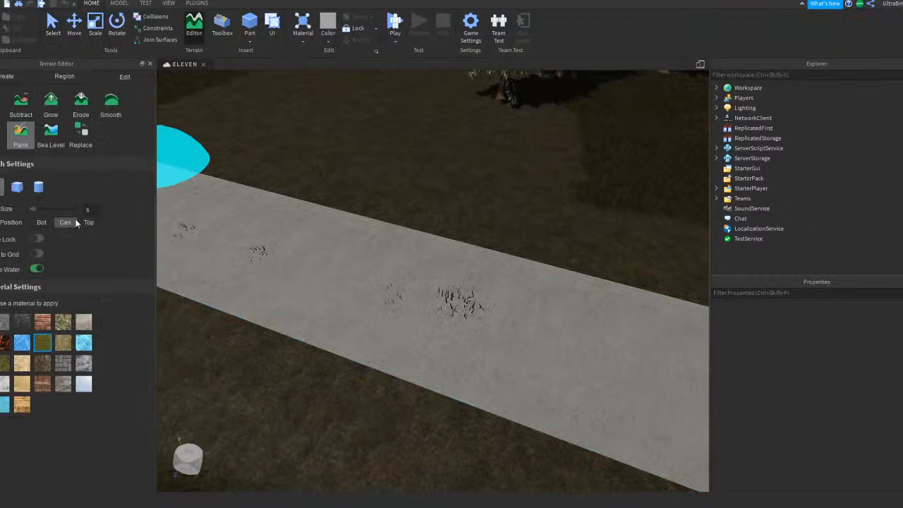
{"action": "left_click", "coordinate": [59, 344]}
{"action": "right_click_drag", "start_coordinate": [328, 282], "coordinate": [438, 126]}
{"action": "key", "text": "d"}
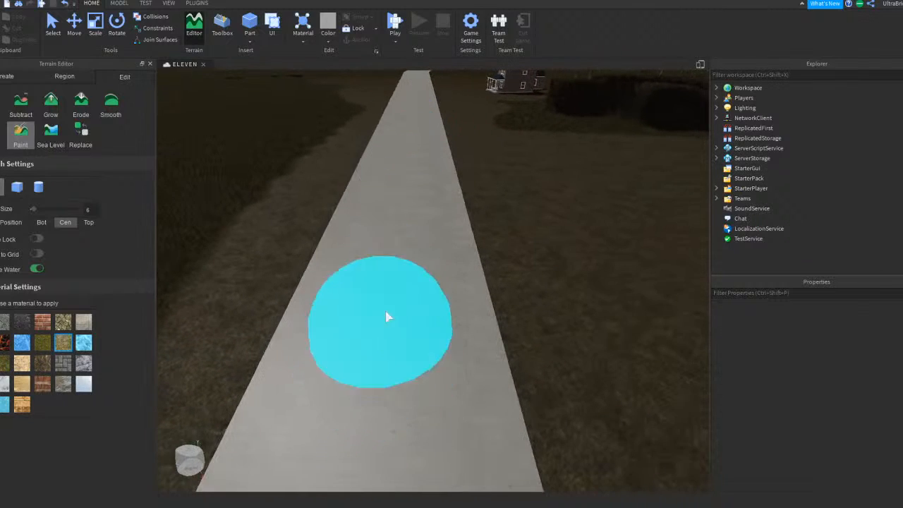
{"action": "key", "text": "s"}
{"action": "right_click_drag", "start_coordinate": [413, 191], "coordinate": [413, 192]}
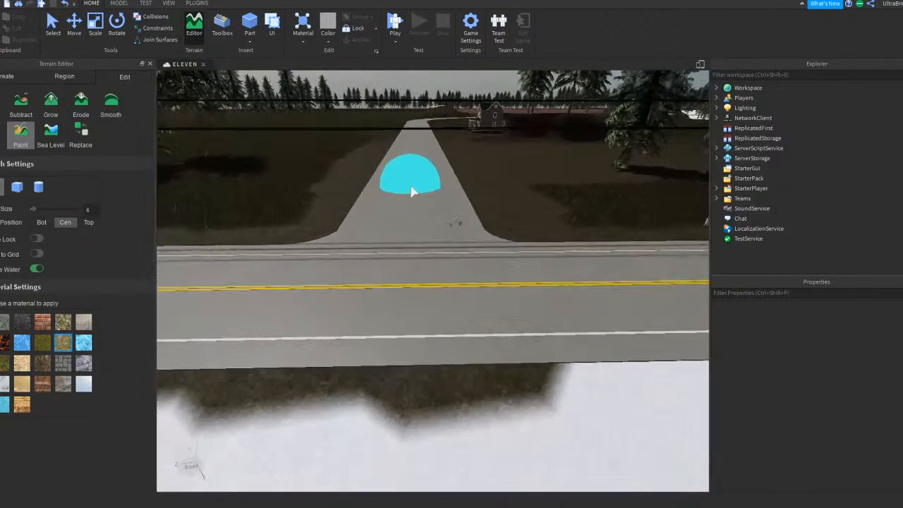
{"action": "key", "text": "w"}
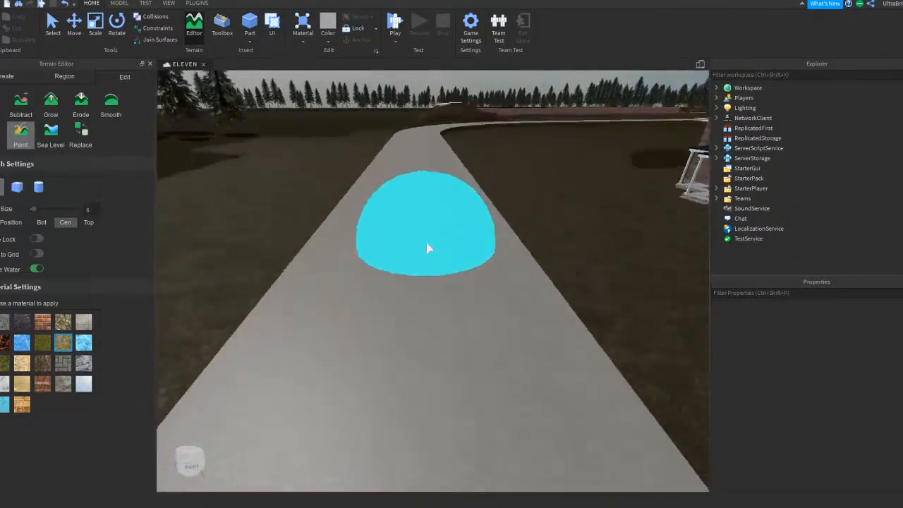
{"action": "key", "text": "w"}
{"action": "right_click_drag", "start_coordinate": [426, 242], "coordinate": [427, 242]}
{"action": "key", "text": "w"}
{"action": "key", "text": "w"}
{"action": "right_click_drag", "start_coordinate": [468, 198], "coordinate": [468, 199]}
{"action": "key", "text": "a"}
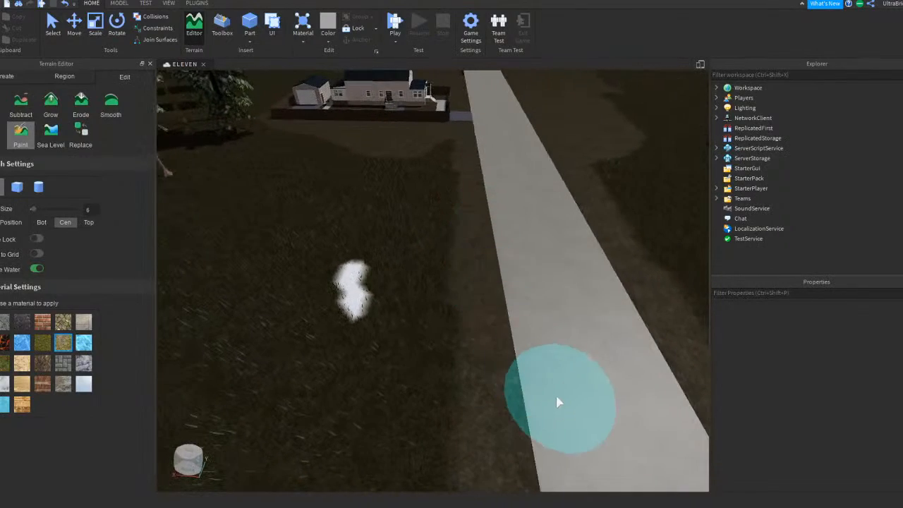
Step: Check the side road's surface and edges past the white house up to the junction with the main road
{"action": "right_click_drag", "start_coordinate": [547, 265], "coordinate": [540, 303]}
{"action": "key", "text": "w"}
{"action": "right_click_drag", "start_coordinate": [340, 134], "coordinate": [543, 198]}
{"action": "key", "text": "s"}
{"action": "right_click_drag", "start_coordinate": [556, 352], "coordinate": [558, 353]}
{"action": "key", "text": "s"}
{"action": "key", "text": "q"}
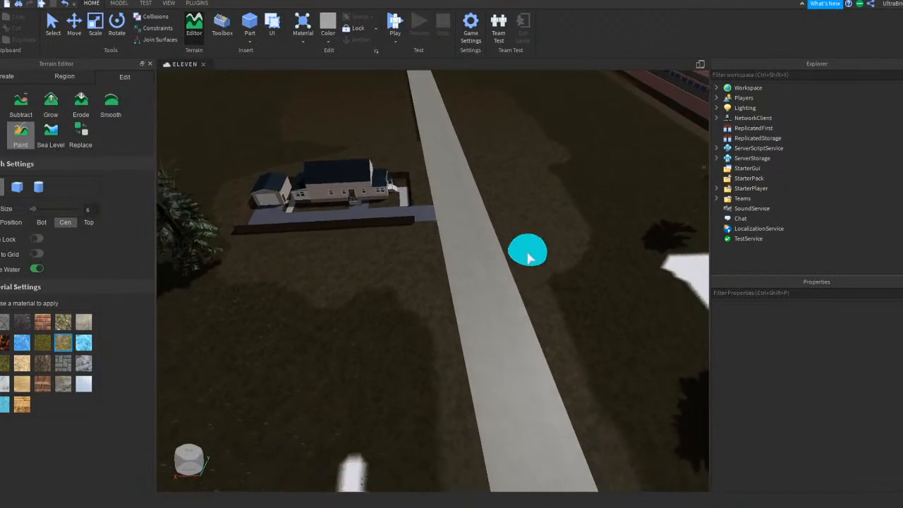
{"action": "key", "text": "s"}
{"action": "key", "text": "q"}
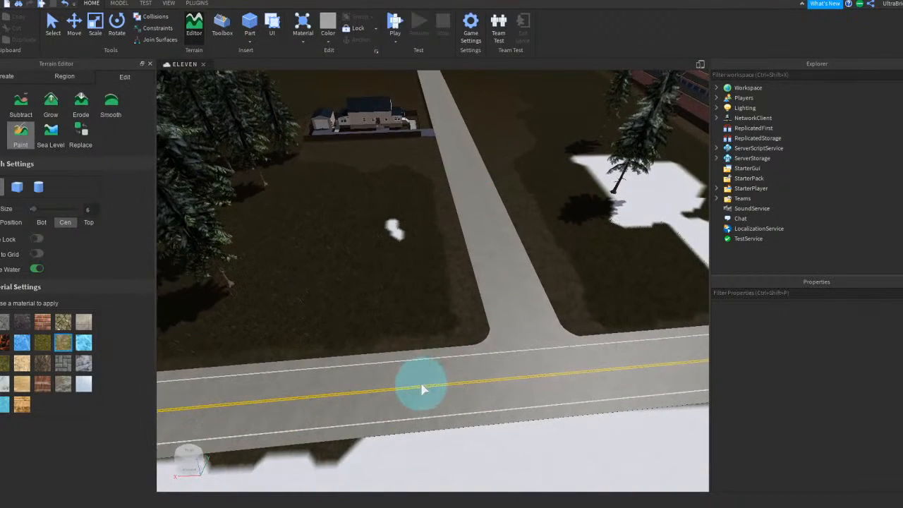
{"action": "right_click_drag", "start_coordinate": [492, 294], "coordinate": [490, 295]}
{"action": "key", "text": "e"}
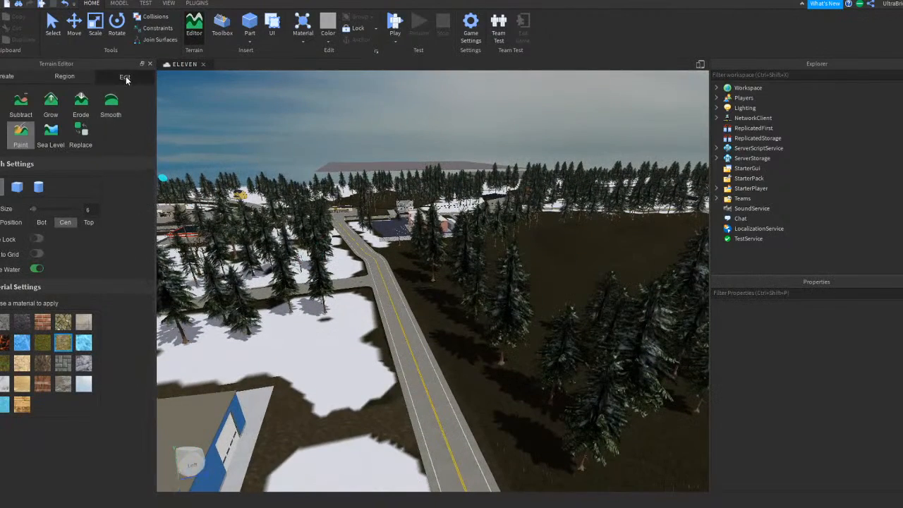
Step: Place the F350 truck model in the grass beside the side road, frame it, and close the Terrain Editor and Toolbox
{"action": "scroll", "coordinate": [116, 396], "scroll_direction": "up", "scroll_amount": 12}
{"action": "right_click_drag", "start_coordinate": [322, 400], "coordinate": [323, 401]}
{"action": "key", "text": "w"}
{"action": "right_click_drag", "start_coordinate": [166, 367], "coordinate": [168, 365]}
{"action": "key", "text": "w"}
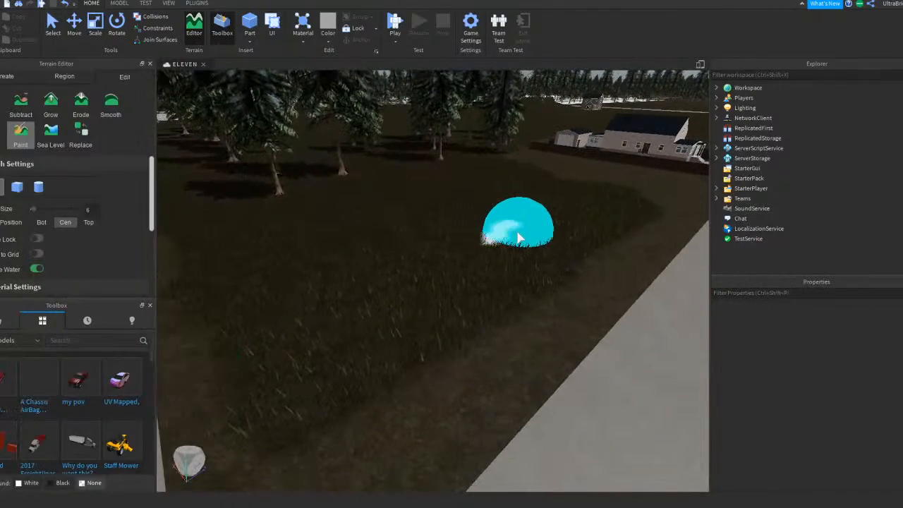
{"action": "left_click", "coordinate": [441, 284]}
{"action": "key", "text": "f"}
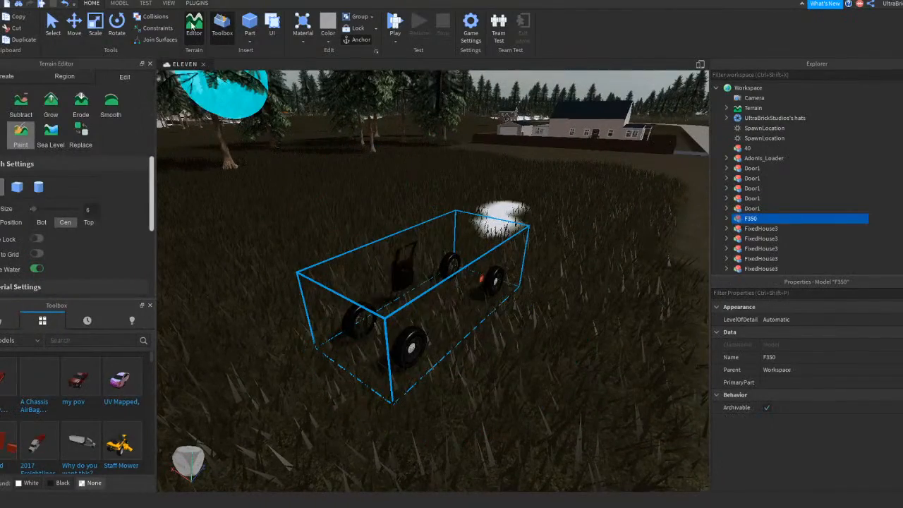
{"action": "left_click", "coordinate": [193, 26]}
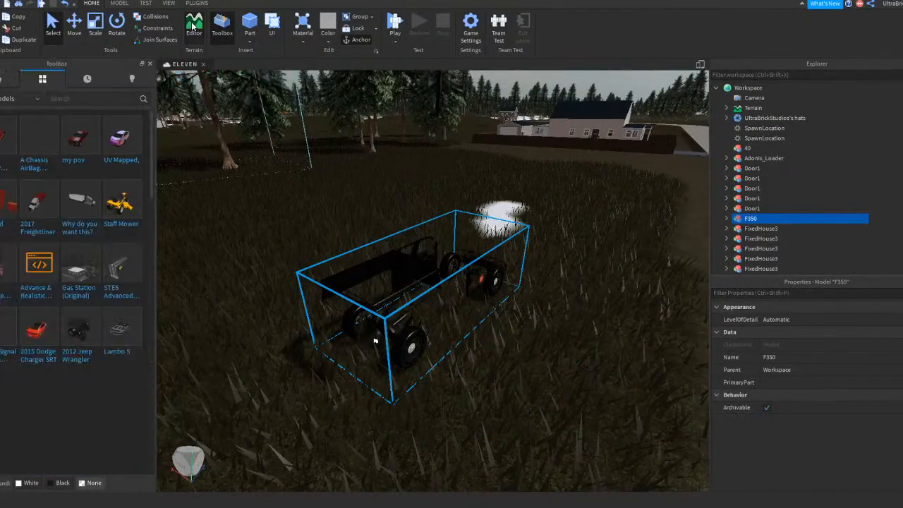
{"action": "left_click", "coordinate": [150, 64]}
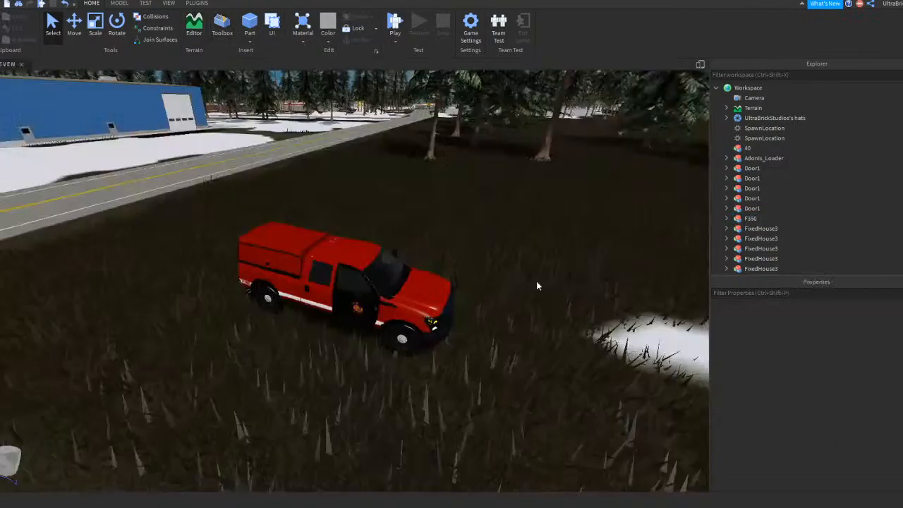
Step: Inspect the red F350 truck from several sides, including the lettering and emblem on its front door
{"action": "right_click_drag", "start_coordinate": [537, 281], "coordinate": [541, 285]}
{"action": "key", "text": "a"}
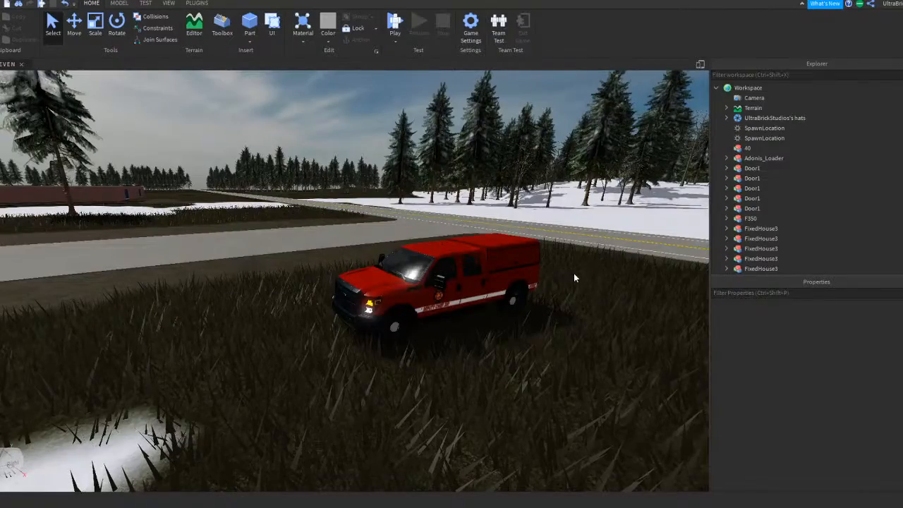
{"action": "scroll", "coordinate": [508, 334], "scroll_direction": "up", "scroll_amount": 5}
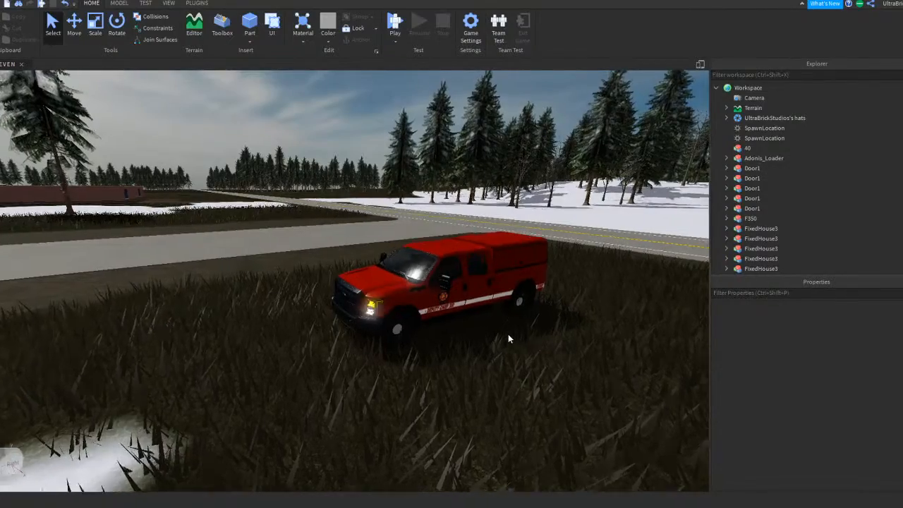
{"action": "left_click", "coordinate": [499, 333]}
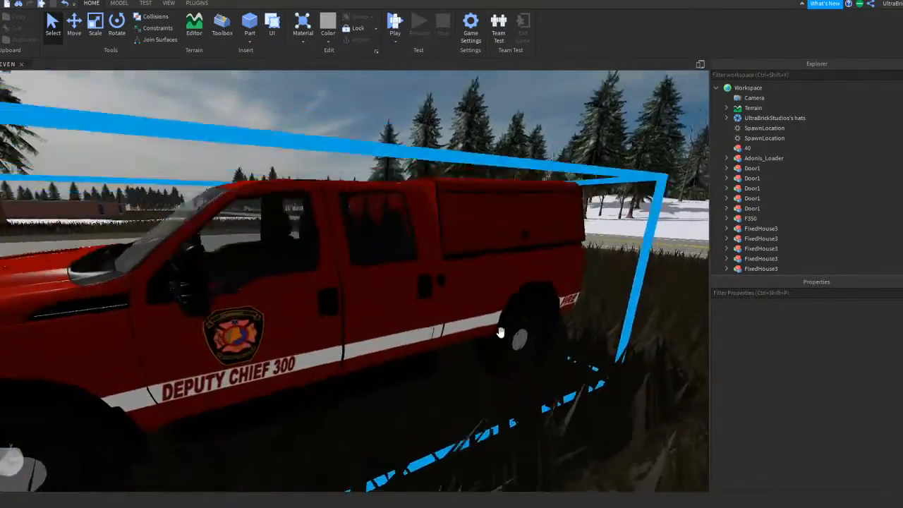
{"action": "scroll", "coordinate": [500, 334], "scroll_direction": "down", "scroll_amount": 5}
{"action": "right_click_drag", "start_coordinate": [500, 336], "coordinate": [501, 341]}
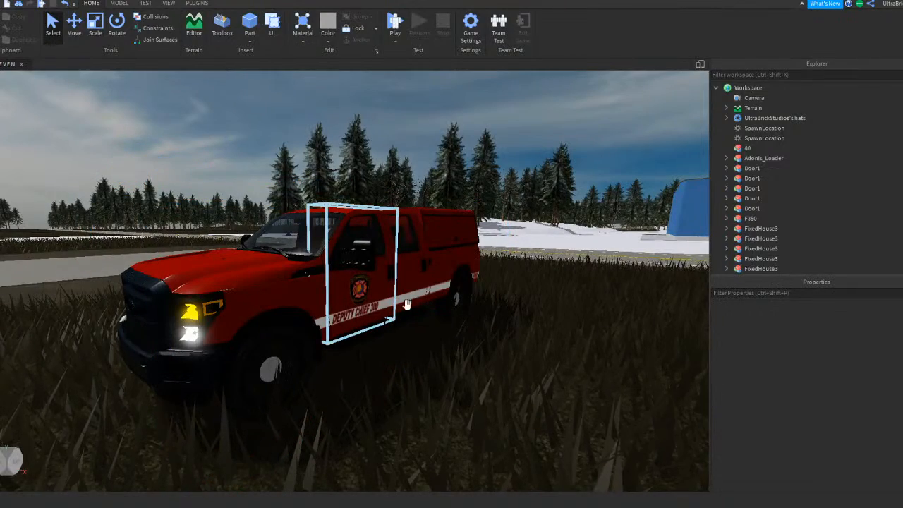
{"action": "scroll", "coordinate": [389, 305], "scroll_direction": "up", "scroll_amount": 5}
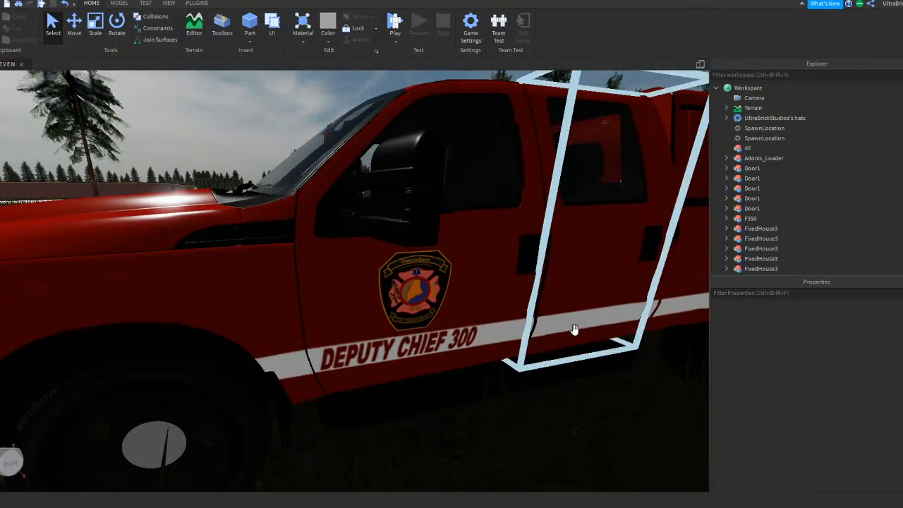
Step: Inspect the red F350 truck's front, headlights and side from several distances and angles
{"action": "scroll", "coordinate": [515, 352], "scroll_direction": "down", "scroll_amount": 5}
{"action": "right_click_drag", "start_coordinate": [437, 407], "coordinate": [440, 407]}
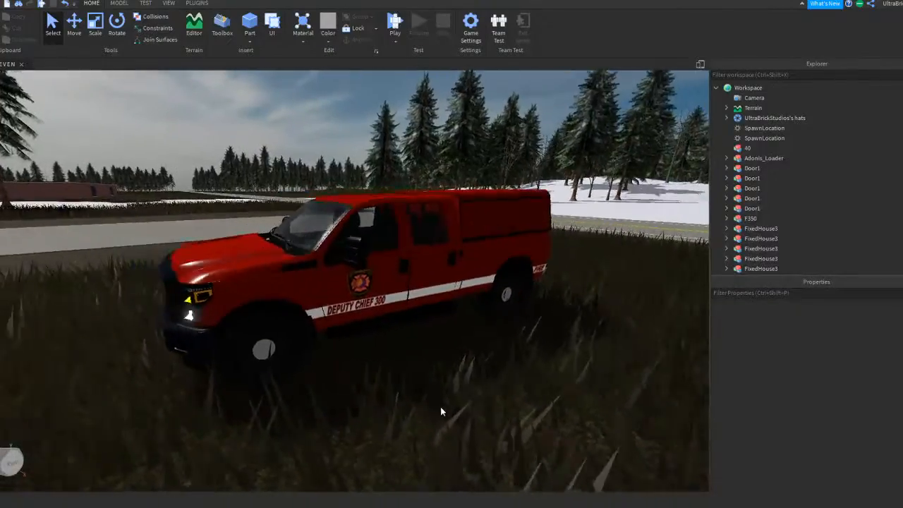
{"action": "key", "text": "a"}
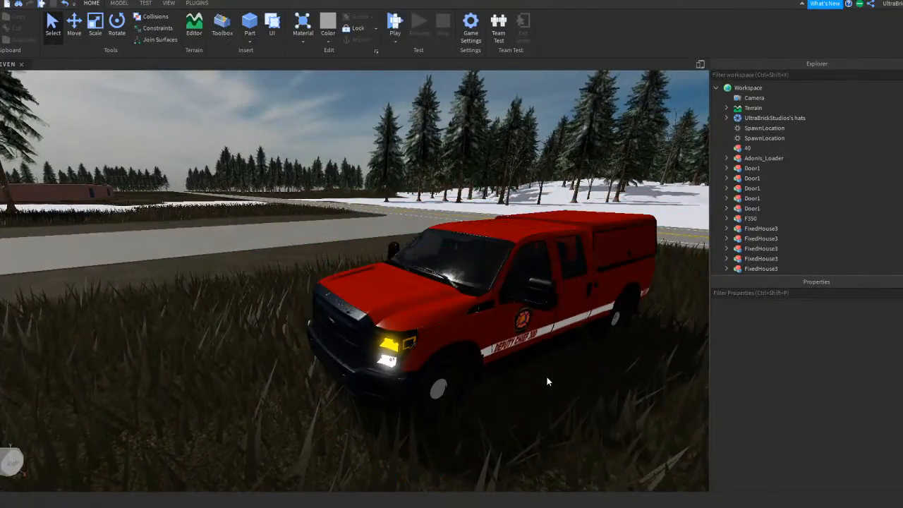
{"action": "right_click_drag", "start_coordinate": [547, 382], "coordinate": [463, 361]}
{"action": "key", "text": "d"}
{"action": "key", "text": "a"}
{"action": "key", "text": "a"}
{"action": "key", "text": "d"}
{"action": "key", "text": "d"}
{"action": "key", "text": "a"}
{"action": "right_click_drag", "start_coordinate": [349, 352], "coordinate": [515, 360]}
{"action": "key", "text": "s"}
{"action": "key", "text": "d"}
{"action": "key", "text": "w"}
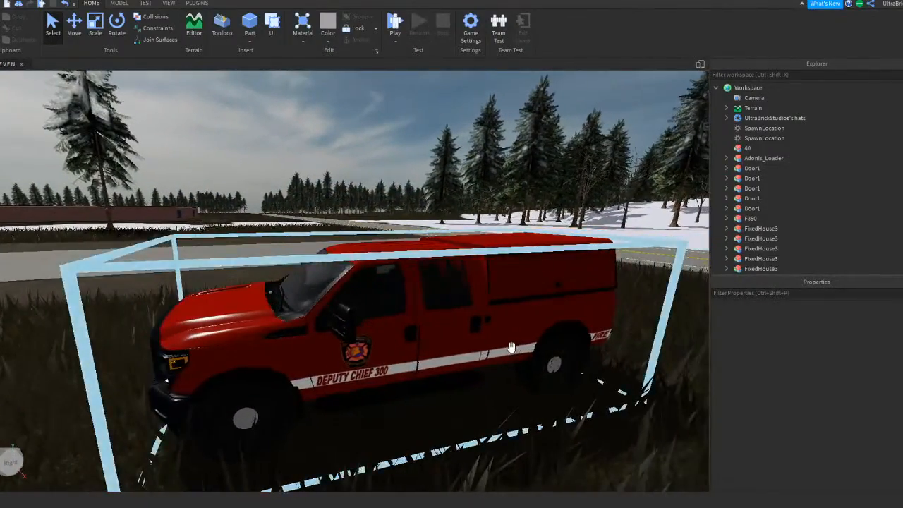
{"action": "key", "text": "q"}
{"action": "key", "text": "d"}
{"action": "key", "text": "q"}
{"action": "right_click_drag", "start_coordinate": [498, 330], "coordinate": [313, 297]}
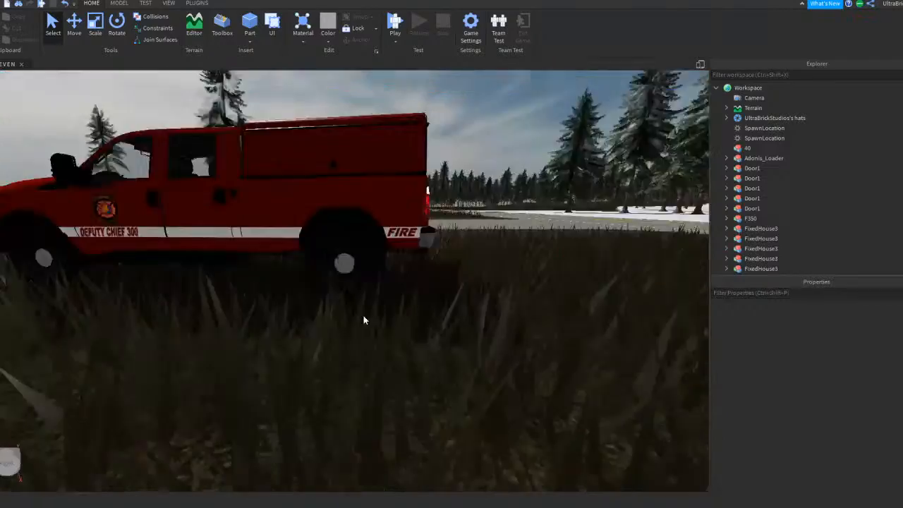
Step: Examine the F350's rear FIRE lettering and the DEPUTY CHIEF 300 marking and emblem on its front door
{"action": "key", "text": "d"}
{"action": "right_click_drag", "start_coordinate": [364, 316], "coordinate": [367, 296]}
{"action": "key", "text": "a"}
{"action": "key", "text": "a"}
{"action": "key", "text": "e"}
{"action": "key", "text": "d"}
{"action": "key", "text": "w"}
{"action": "key", "text": "d"}
{"action": "key", "text": "d"}
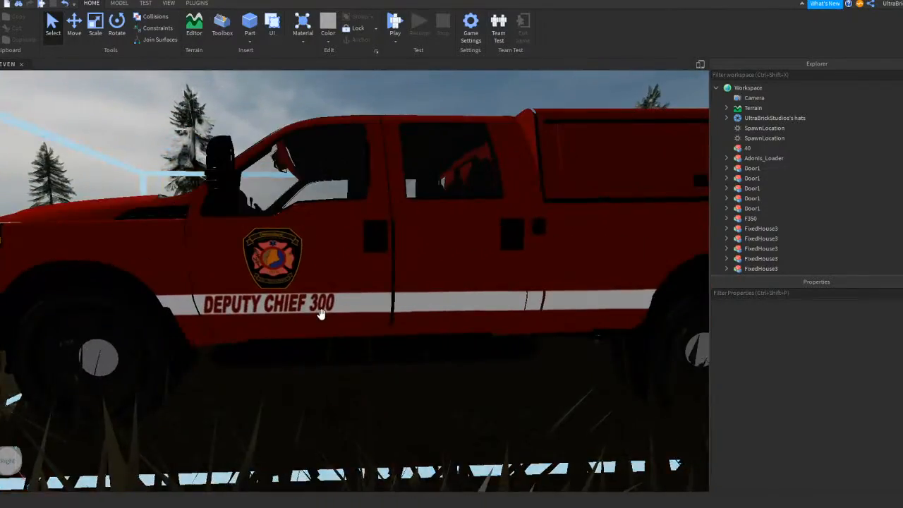
{"action": "key", "text": "a"}
{"action": "right_click_drag", "start_coordinate": [422, 310], "coordinate": [422, 309]}
{"action": "key", "text": "d"}
{"action": "key", "text": "s"}
{"action": "key", "text": "w"}
Step: Delete the F350 truck model from the grass beside the side road
{"action": "left_click", "coordinate": [402, 319]}
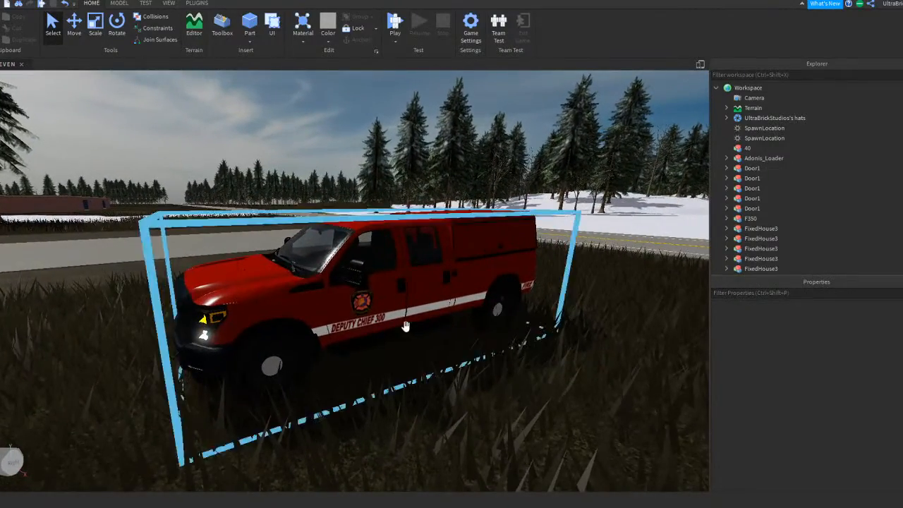
{"action": "key", "text": "e"}
{"action": "right_click_drag", "start_coordinate": [403, 319], "coordinate": [403, 319]}
{"action": "key", "text": "s"}
{"action": "right_click_drag", "start_coordinate": [400, 264], "coordinate": [400, 264]}
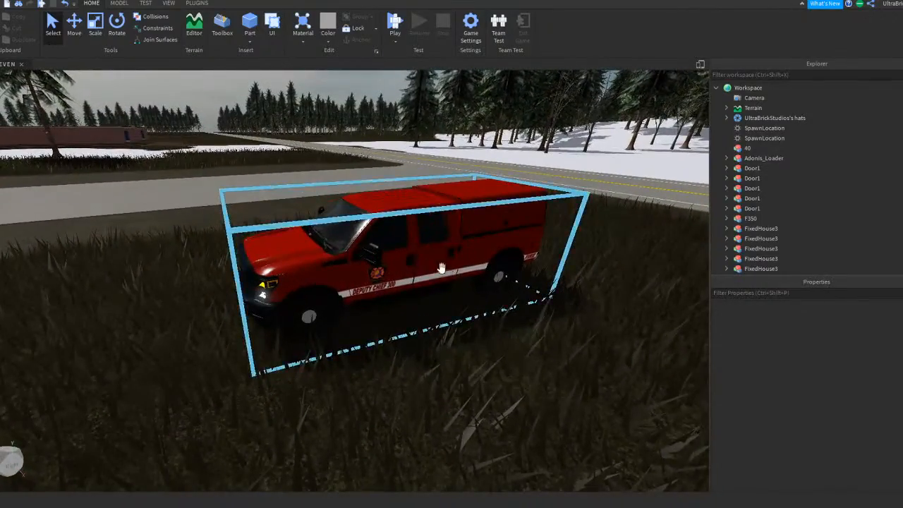
{"action": "key", "text": "Delete"}
Step: Follow the side road from its junction with the main road, past the white house and around the bend to the brick house
{"action": "key", "text": "w"}
{"action": "right_click_drag", "start_coordinate": [464, 294], "coordinate": [462, 295]}
{"action": "key", "text": "s"}
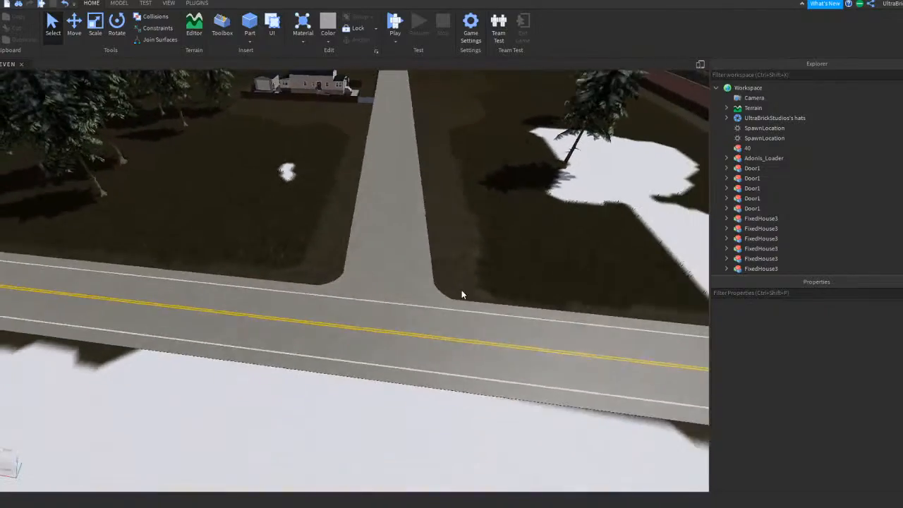
{"action": "key", "text": "w"}
{"action": "key", "text": "w"}
{"action": "right_click_drag", "start_coordinate": [344, 210], "coordinate": [343, 209]}
{"action": "key", "text": "s"}
{"action": "right_click_drag", "start_coordinate": [400, 322], "coordinate": [398, 319]}
{"action": "key", "text": "w"}
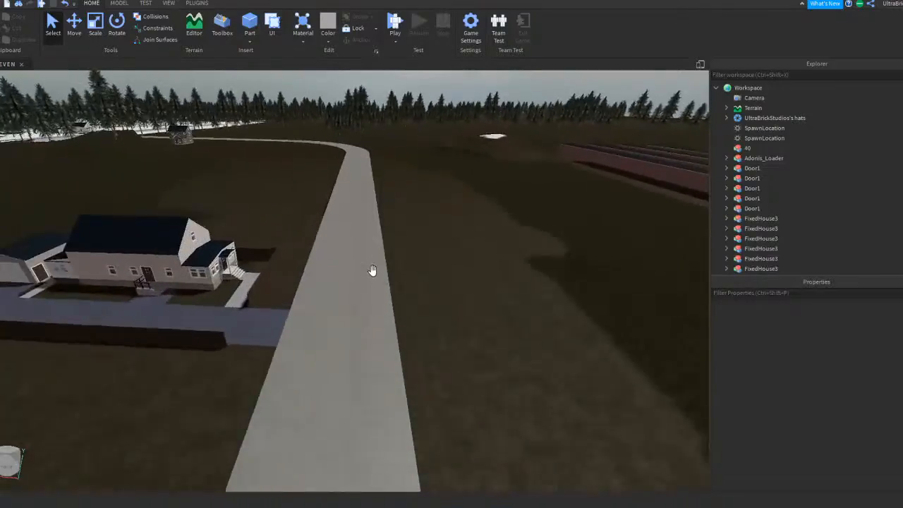
{"action": "key", "text": "w"}
{"action": "right_click_drag", "start_coordinate": [392, 207], "coordinate": [393, 209]}
{"action": "key", "text": "s"}
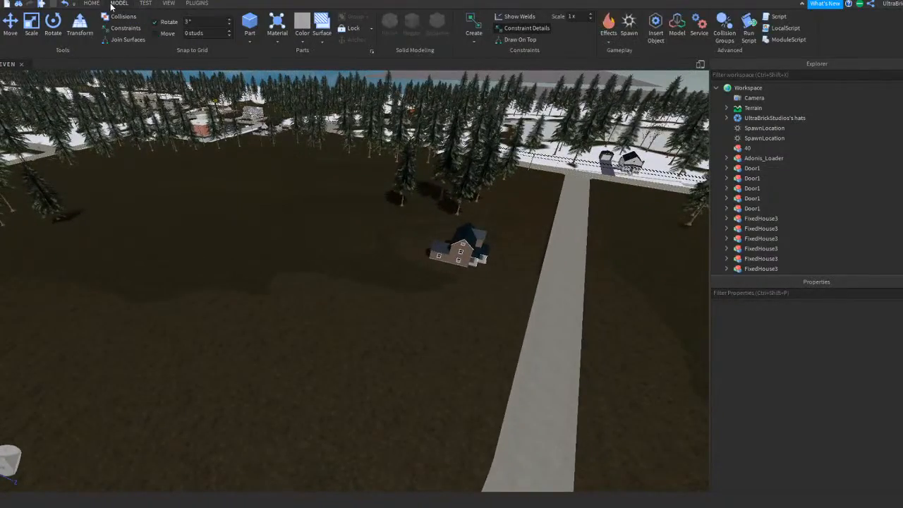
Step: Reposition the brick house model on the grass beside the straight stretch of the side road past the bend
{"action": "left_click", "coordinate": [482, 256]}
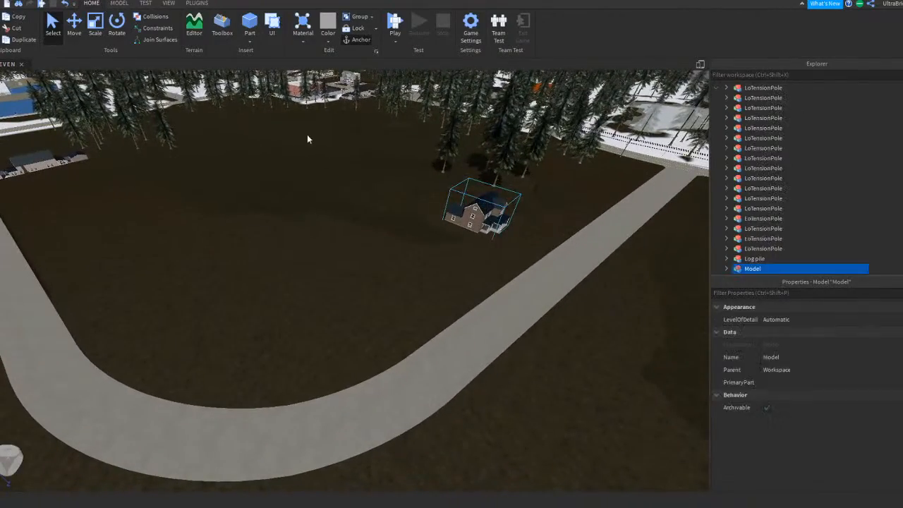
{"action": "key", "text": "w"}
{"action": "right_click_drag", "start_coordinate": [565, 256], "coordinate": [567, 256]}
{"action": "left_click_drag", "start_coordinate": [379, 269], "coordinate": [414, 271]}
{"action": "left_click", "coordinate": [430, 233]}
{"action": "key", "text": "d"}
{"action": "right_click_drag", "start_coordinate": [431, 233], "coordinate": [452, 239]}
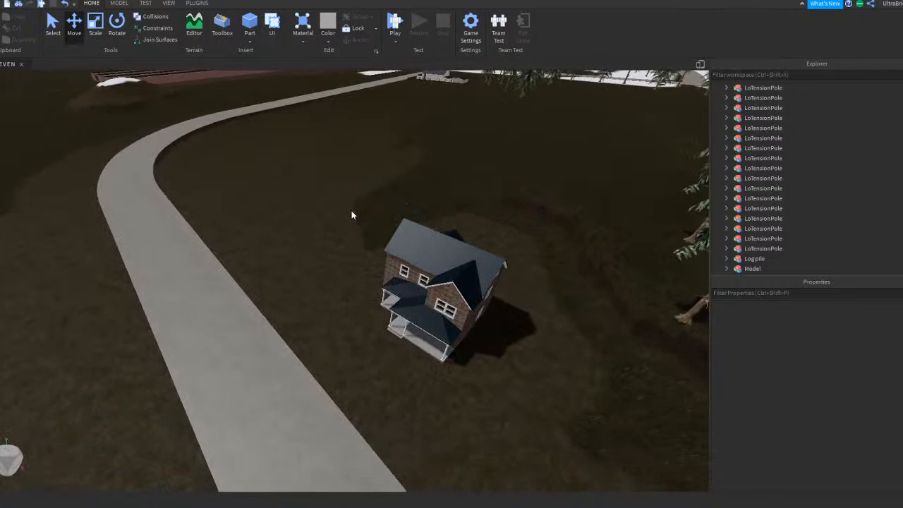
Step: Survey the side road's bend, the brick house and the surrounding fields from above, out to the blue warehouses by the main road
{"action": "key", "text": "a"}
{"action": "right_click_drag", "start_coordinate": [352, 208], "coordinate": [459, 205]}
{"action": "key", "text": "w"}
{"action": "key", "text": "s"}
{"action": "right_click_drag", "start_coordinate": [345, 230], "coordinate": [367, 233]}
{"action": "right_click_drag", "start_coordinate": [228, 268], "coordinate": [155, 206]}
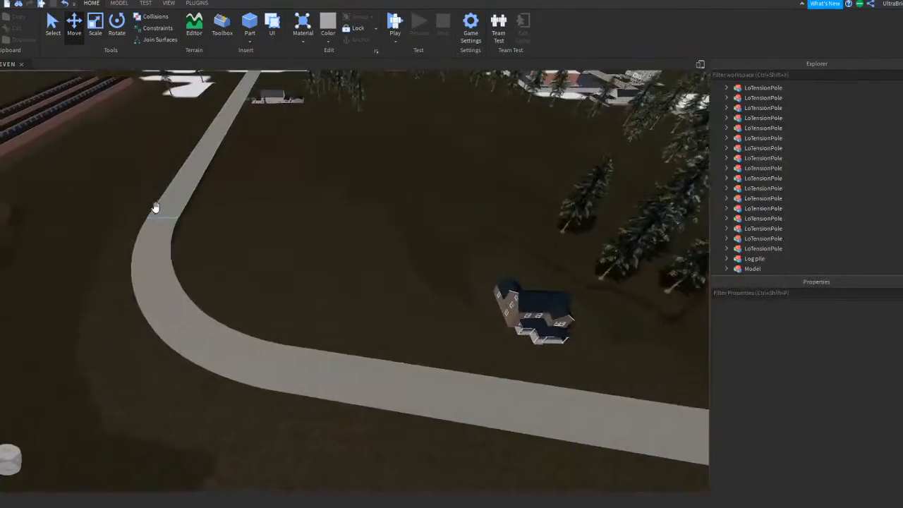
{"action": "key", "text": "w"}
{"action": "right_click_drag", "start_coordinate": [454, 210], "coordinate": [456, 205]}
{"action": "key", "text": "w"}
{"action": "right_click_drag", "start_coordinate": [422, 157], "coordinate": [540, 252]}
{"action": "key", "text": "s"}
{"action": "mouse_move", "coordinate": [506, 183]}
{"action": "right_mouse_down"}
{"action": "mouse_move", "coordinate": [501, 158]}
{"action": "mouse_move", "coordinate": [521, 175]}
{"action": "right_mouse_up"}
{"action": "mouse_move", "coordinate": [488, 150]}
{"action": "right_mouse_down"}
{"action": "mouse_move", "coordinate": [470, 158]}
{"action": "mouse_move", "coordinate": [495, 163]}
{"action": "mouse_move", "coordinate": [482, 162]}
{"action": "right_mouse_up"}
{"action": "key", "text": "w"}
{"action": "key", "text": "w"}
{"action": "key", "text": "s"}
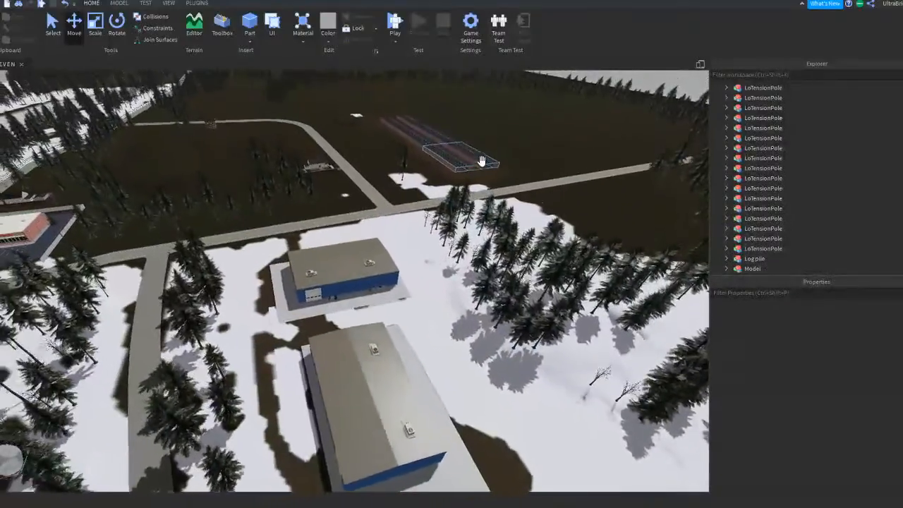
{"action": "key", "text": "a"}
{"action": "key", "text": "w"}
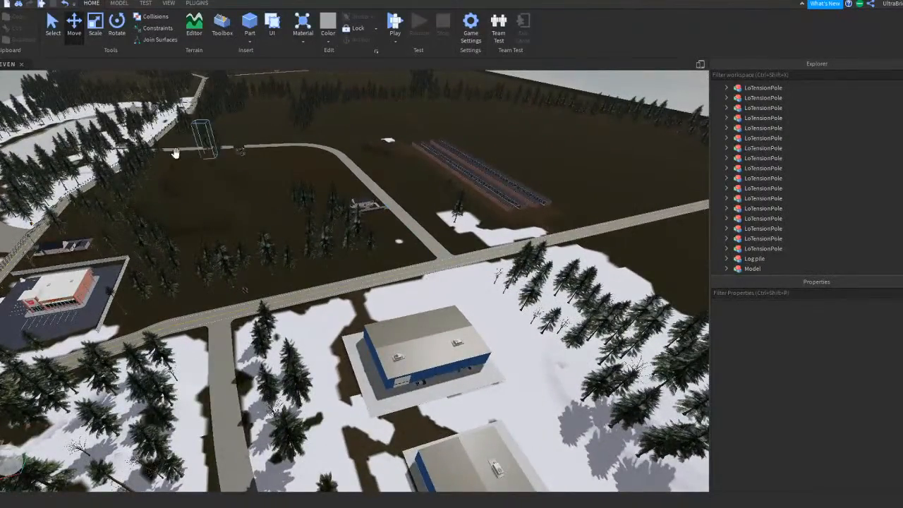
Step: Look along the main road toward the store and the house next to it
{"action": "mouse_move", "coordinate": [352, 236]}
{"action": "right_mouse_down"}
{"action": "mouse_move", "coordinate": [323, 237]}
{"action": "mouse_move", "coordinate": [346, 235]}
{"action": "right_mouse_up"}
{"action": "right_click_drag", "start_coordinate": [527, 264], "coordinate": [428, 211]}
{"action": "key", "text": "w"}
{"action": "key", "text": "w"}
{"action": "key", "text": "w"}
{"action": "key", "text": "w"}
{"action": "key", "text": "w"}
{"action": "key", "text": "w"}
{"action": "key", "text": "w"}
{"action": "key", "text": "w"}
{"action": "key", "text": "w"}
Step: Move the FixedHouse3 model beside the store back from the main road, and delete it
{"action": "right_click_drag", "start_coordinate": [239, 164], "coordinate": [502, 230]}
{"action": "key", "text": "a"}
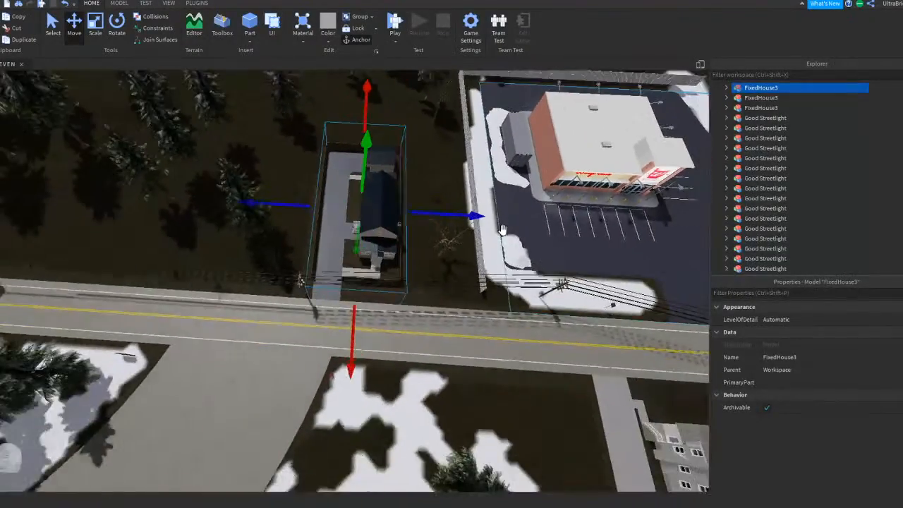
{"action": "left_click_drag", "start_coordinate": [355, 327], "coordinate": [307, 200]}
{"action": "key", "text": "w"}
{"action": "right_click_drag", "start_coordinate": [324, 201], "coordinate": [368, 256]}
{"action": "key", "text": "w"}
{"action": "key", "text": "Delete"}
Step: Look over the empty land around the side road's bend, the snowy roadside trees, the frozen pond and the outlying roads
{"action": "key", "text": "s"}
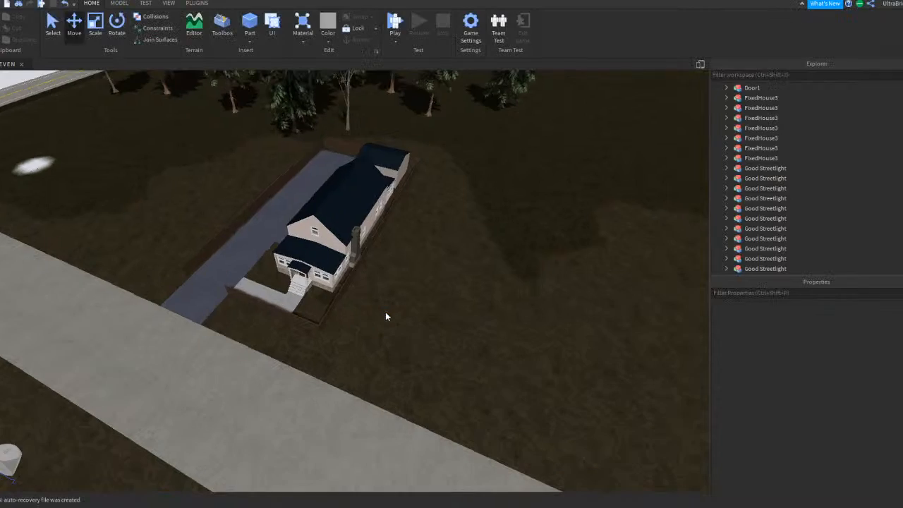
{"action": "scroll", "coordinate": [385, 312], "scroll_direction": "down", "scroll_amount": 3}
{"action": "right_click_drag", "start_coordinate": [419, 338], "coordinate": [415, 337]}
{"action": "scroll", "coordinate": [256, 240], "scroll_direction": "up", "scroll_amount": 5}
{"action": "right_click_drag", "start_coordinate": [170, 181], "coordinate": [196, 179]}
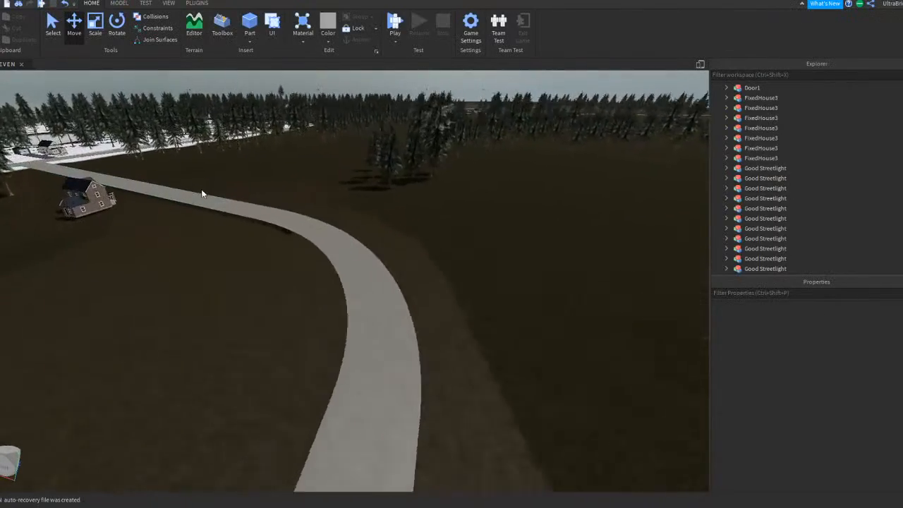
{"action": "key", "text": "w"}
{"action": "right_click_drag", "start_coordinate": [199, 184], "coordinate": [198, 181]}
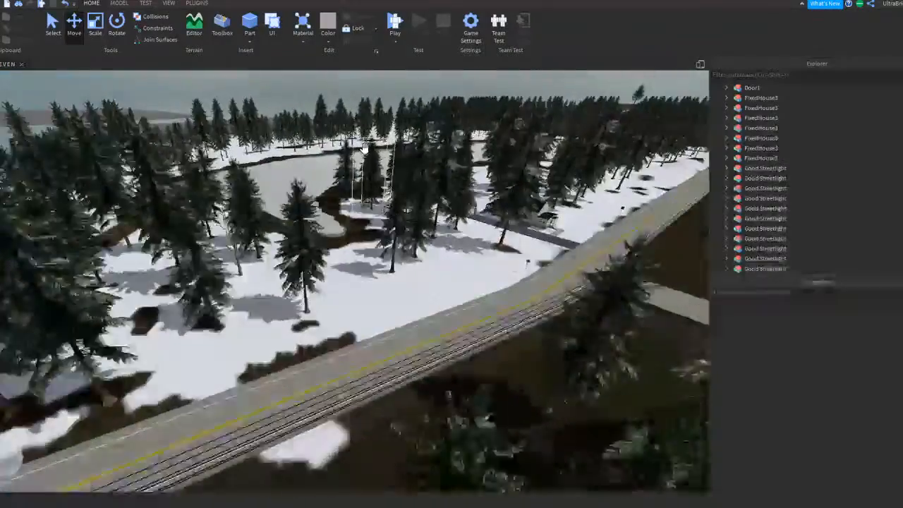
{"action": "key", "text": "w"}
{"action": "right_click_drag", "start_coordinate": [364, 148], "coordinate": [364, 143]}
{"action": "left_click", "coordinate": [369, 301]}
{"action": "left_click", "coordinate": [386, 220]}
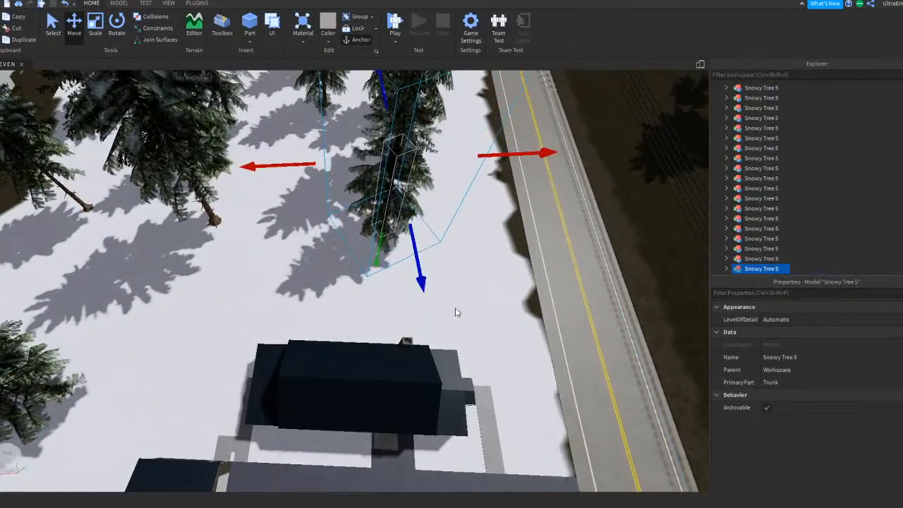
{"action": "left_click", "coordinate": [457, 310]}
{"action": "key", "text": "w"}
{"action": "right_click_drag", "start_coordinate": [488, 272], "coordinate": [534, 313]}
{"action": "key", "text": "s"}
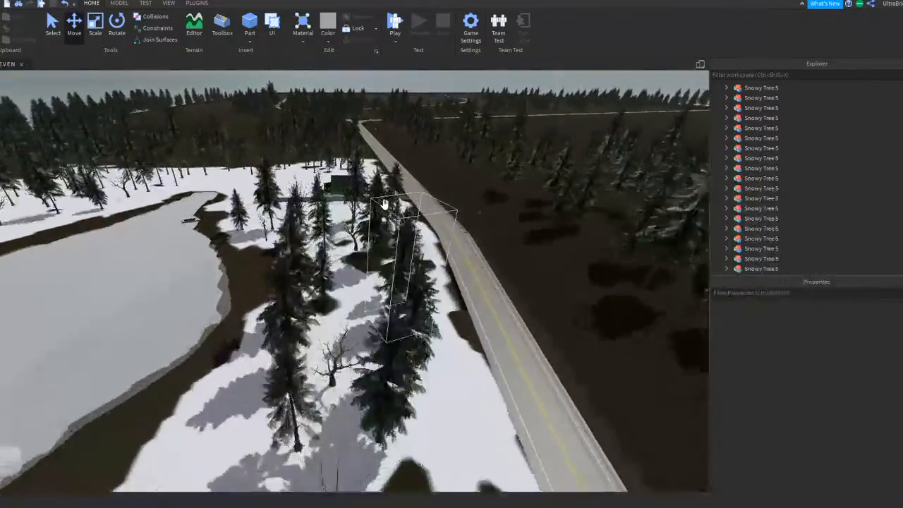
{"action": "key", "text": "w"}
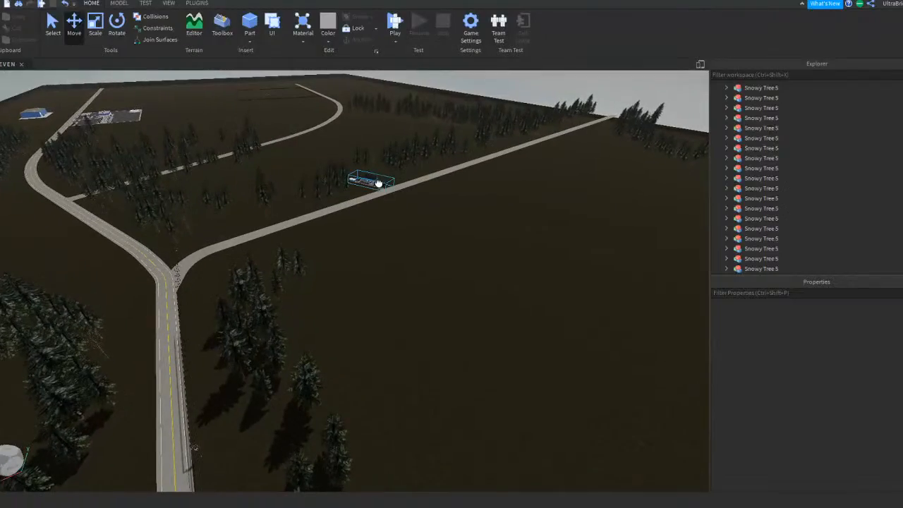
Step: Duplicate the blue FixedHouse3 beside the outlying straight road and bring the copy over to the new side road
{"action": "left_click", "coordinate": [368, 174]}
{"action": "key", "text": "f"}
{"action": "right_click_drag", "start_coordinate": [418, 215], "coordinate": [401, 207]}
{"action": "key", "text": "w"}
{"action": "left_click_drag", "start_coordinate": [401, 206], "coordinate": [411, 275]}
{"action": "key", "text": "w"}
{"action": "right_click_drag", "start_coordinate": [211, 135], "coordinate": [211, 135]}
Step: Rotate the copied blue house to face the side road and move it so its driveway meets the road edge
{"action": "left_click", "coordinate": [117, 27]}
{"action": "left_click_drag", "start_coordinate": [377, 192], "coordinate": [433, 163]}
{"action": "key", "text": "w"}
{"action": "right_click_drag", "start_coordinate": [433, 163], "coordinate": [433, 163]}
{"action": "key", "text": "a"}
{"action": "left_click", "coordinate": [73, 27]}
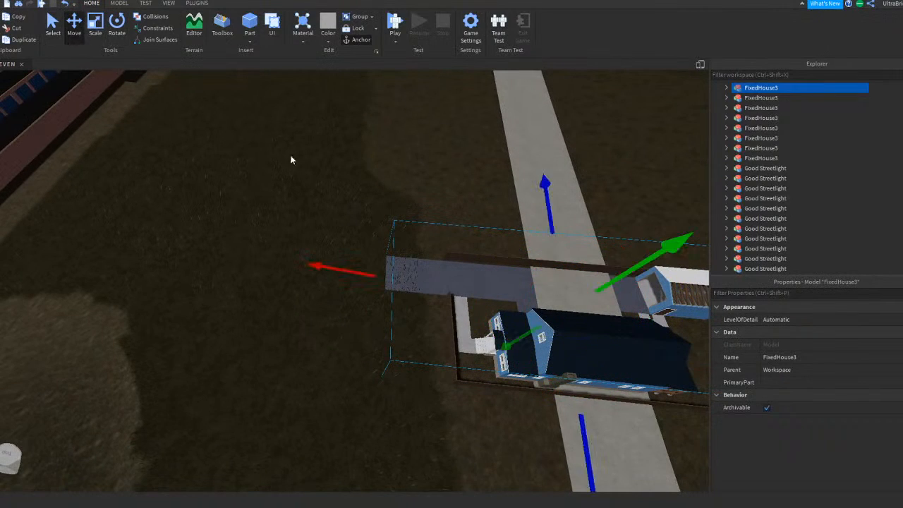
{"action": "left_click_drag", "start_coordinate": [282, 226], "coordinate": [356, 261]}
{"action": "left_click", "coordinate": [492, 319]}
{"action": "right_click_drag", "start_coordinate": [492, 319], "coordinate": [483, 300]}
{"action": "key", "text": "q"}
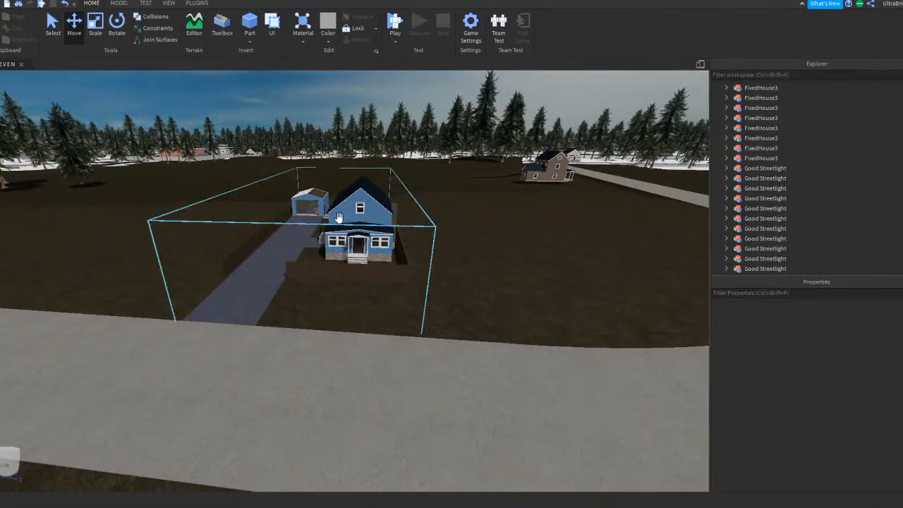
Step: Duplicate the green-fenced FixedHouse3 standing beside the road in the snowy woods
{"action": "scroll", "coordinate": [318, 210], "scroll_direction": "up", "scroll_amount": 5}
{"action": "scroll", "coordinate": [318, 209], "scroll_direction": "down", "scroll_amount": 8}
{"action": "right_click_drag", "start_coordinate": [303, 262], "coordinate": [304, 263]}
{"action": "key", "text": "w"}
{"action": "key", "text": "w"}
{"action": "key", "text": "e"}
{"action": "left_click", "coordinate": [338, 285]}
{"action": "key", "text": "f"}
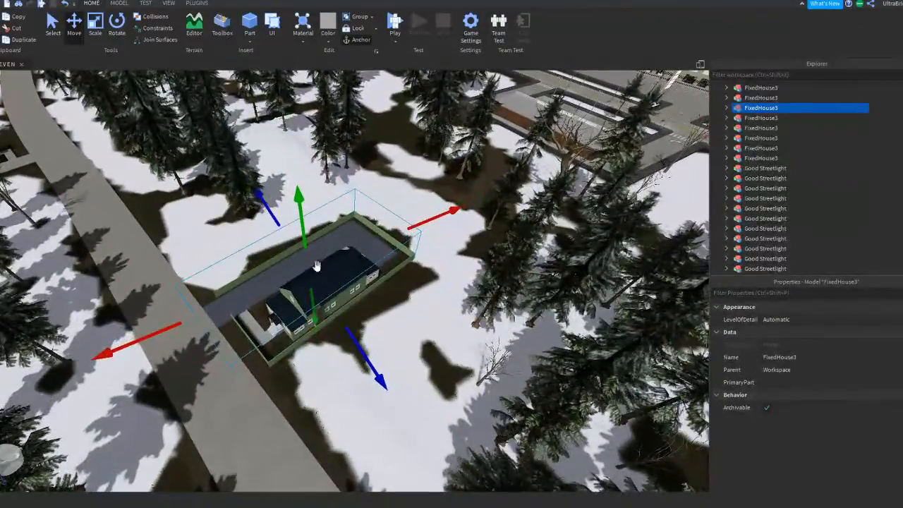
{"action": "key", "text": "ctrl+d"}
Step: Move the copied green house out of the snowy woods and across the map to the side road's bend
{"action": "left_click_drag", "start_coordinate": [267, 208], "coordinate": [268, 208]}
{"action": "right_click_drag", "start_coordinate": [269, 209], "coordinate": [268, 209]}
{"action": "left_click_drag", "start_coordinate": [268, 209], "coordinate": [268, 209]}
{"action": "right_click_drag", "start_coordinate": [268, 209], "coordinate": [269, 209]}
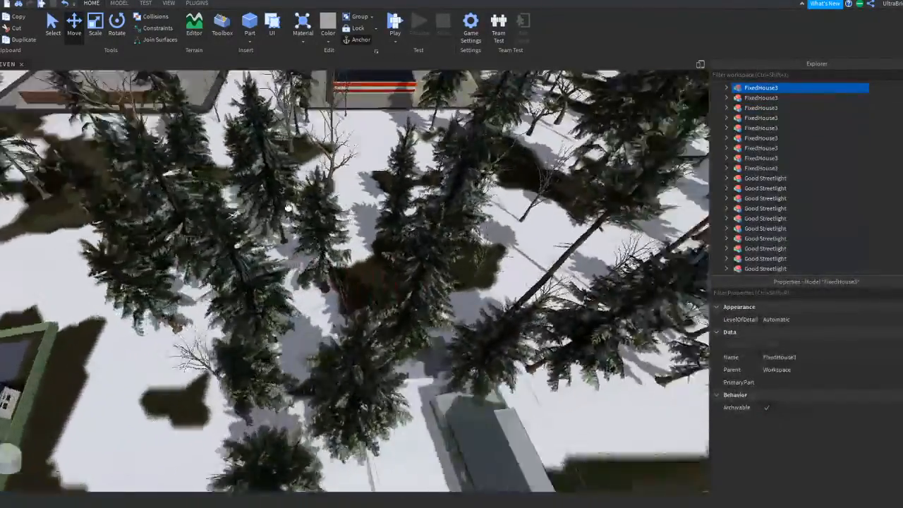
{"action": "left_click_drag", "start_coordinate": [268, 210], "coordinate": [268, 210]}
{"action": "right_click_drag", "start_coordinate": [268, 210], "coordinate": [267, 210]}
{"action": "key", "text": "w"}
{"action": "left_click_drag", "start_coordinate": [268, 211], "coordinate": [257, 250]}
{"action": "left_click_drag", "start_coordinate": [410, 213], "coordinate": [418, 219]}
{"action": "right_click_drag", "start_coordinate": [416, 218], "coordinate": [418, 219]}
{"action": "key", "text": "w"}
{"action": "left_click_drag", "start_coordinate": [417, 218], "coordinate": [377, 252]}
{"action": "right_click_drag", "start_coordinate": [382, 252], "coordinate": [377, 252]}
{"action": "left_click_drag", "start_coordinate": [377, 252], "coordinate": [373, 252]}
{"action": "right_click_drag", "start_coordinate": [377, 252], "coordinate": [374, 252]}
{"action": "left_click_drag", "start_coordinate": [374, 252], "coordinate": [250, 270]}
Step: Rotate the copied green house so its front and driveway face the inside of the side road's bend
{"action": "left_click", "coordinate": [117, 39]}
{"action": "right_click_drag", "start_coordinate": [395, 230], "coordinate": [422, 249]}
{"action": "left_click_drag", "start_coordinate": [423, 251], "coordinate": [464, 255]}
{"action": "key", "text": "s"}
Step: Move the copied green house inside the side road's bend so its driveway faces the road, slightly short of the road edge
{"action": "left_click", "coordinate": [53, 27]}
{"action": "left_click", "coordinate": [74, 26]}
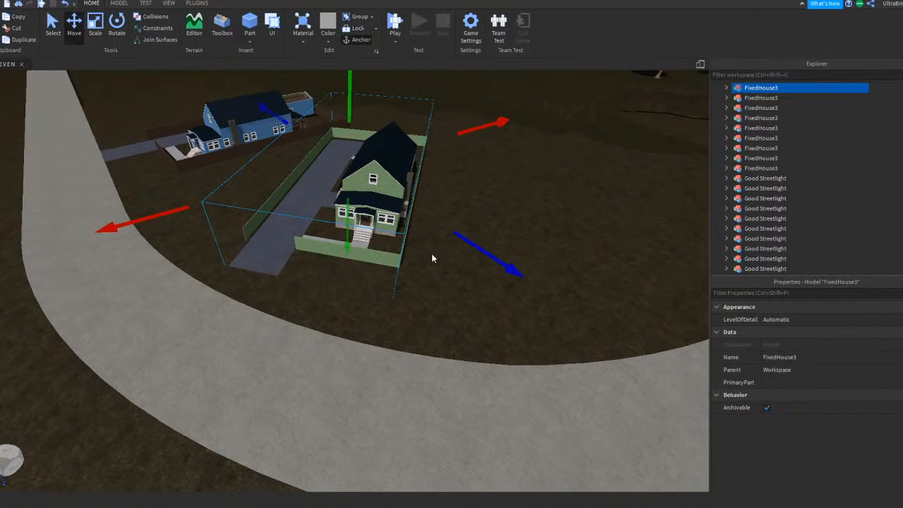
{"action": "left_click_drag", "start_coordinate": [475, 247], "coordinate": [528, 319]}
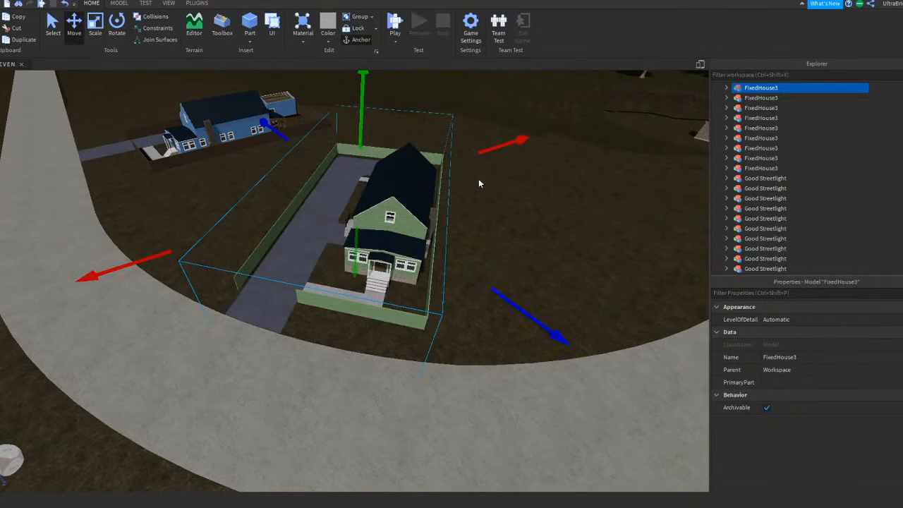
{"action": "left_click_drag", "start_coordinate": [496, 146], "coordinate": [509, 203]}
{"action": "key", "text": "d"}
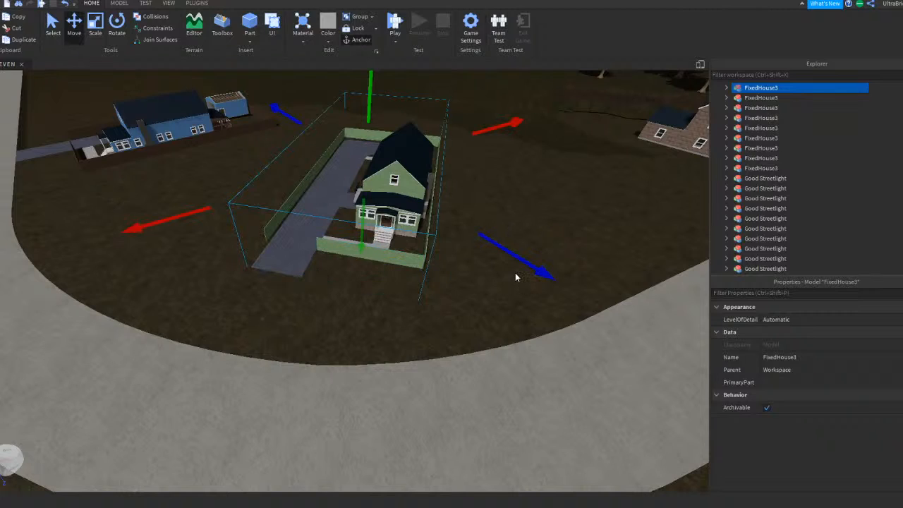
{"action": "left_click_drag", "start_coordinate": [196, 216], "coordinate": [178, 237]}
{"action": "left_click_drag", "start_coordinate": [478, 256], "coordinate": [514, 273]}
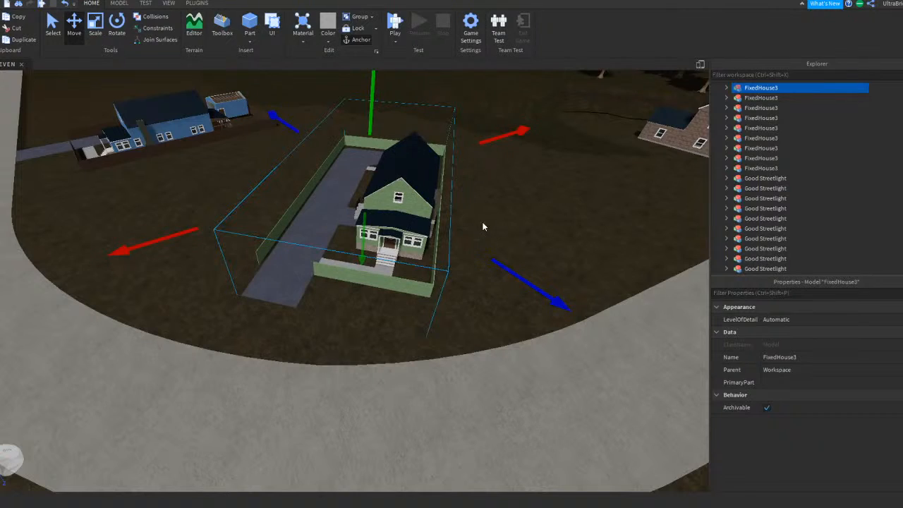
Step: Separate the driveway union of the copied green house back into its individual parts
{"action": "left_click", "coordinate": [479, 221]}
{"action": "key", "text": "a"}
{"action": "left_click", "coordinate": [362, 274], "text": "alt"}
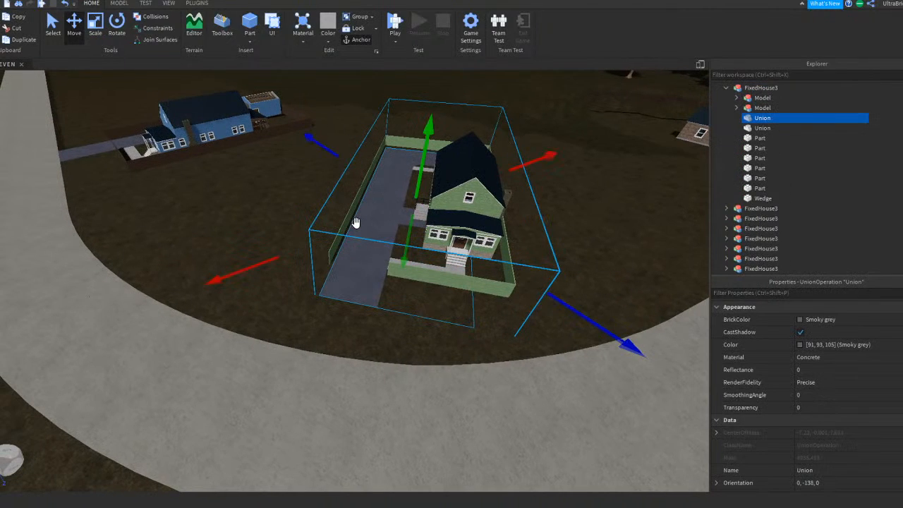
{"action": "scroll", "coordinate": [358, 226], "scroll_direction": "up", "scroll_amount": 3}
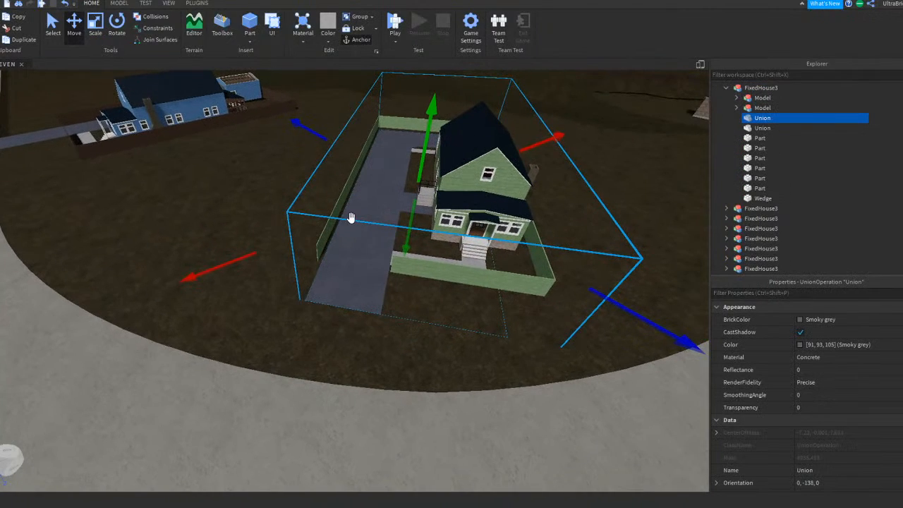
{"action": "key", "text": "ctrl+z"}
{"action": "key", "text": "ctrl+z"}
{"action": "key", "text": "ctrl+z"}
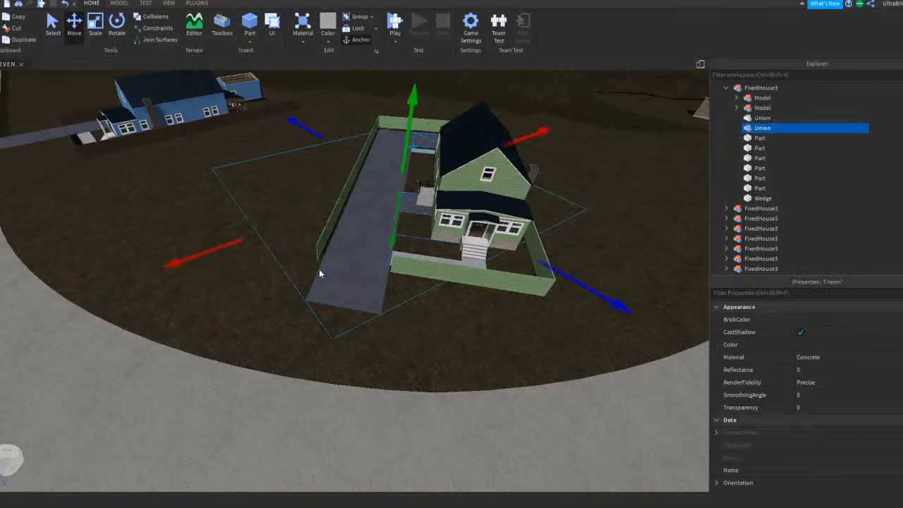
{"action": "scroll", "coordinate": [221, 283], "scroll_direction": "down", "scroll_amount": 2}
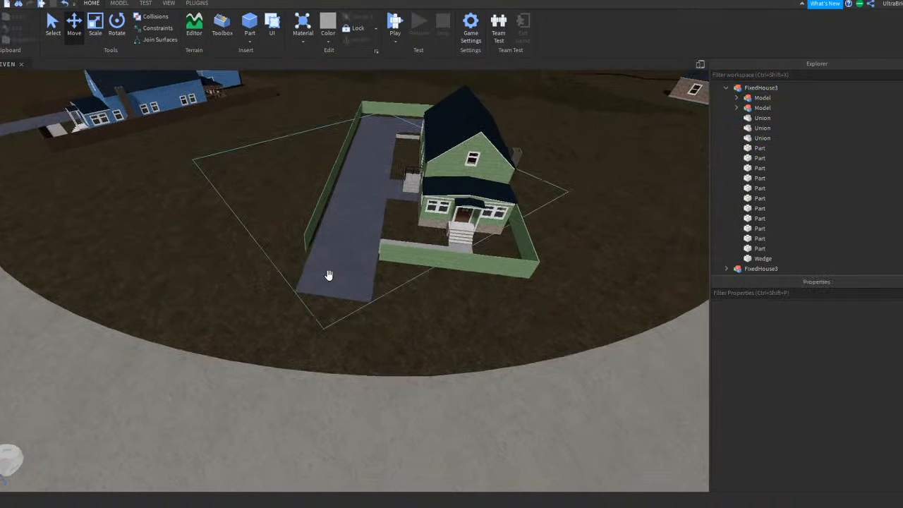
{"action": "left_click", "coordinate": [317, 262]}
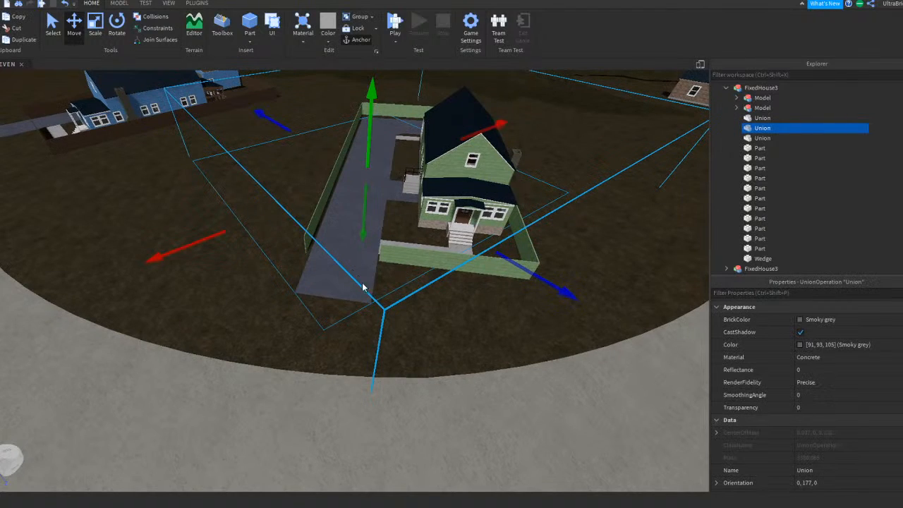
{"action": "key", "text": "ctrl+shift+u"}
Step: Lengthen the main driveway part of the copied green house so its front end reaches the road edge
{"action": "left_click", "coordinate": [336, 263]}
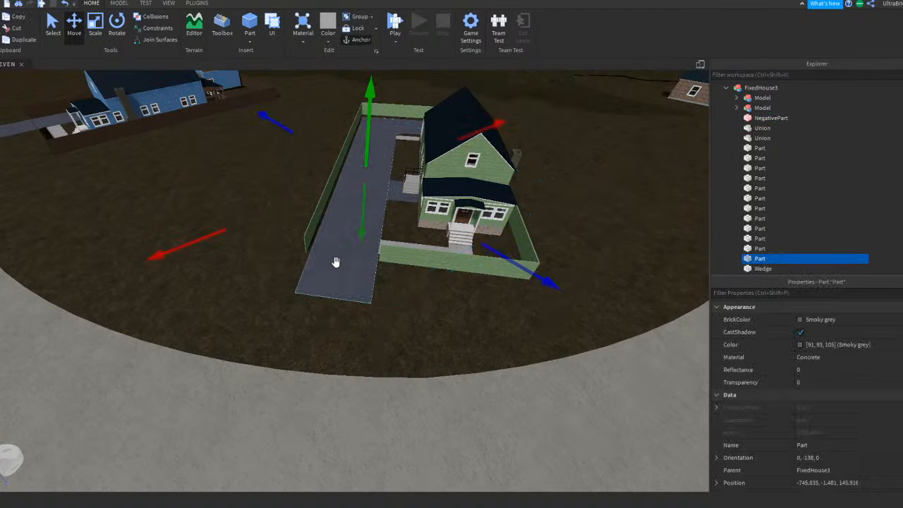
{"action": "left_click", "coordinate": [95, 29]}
{"action": "left_click_drag", "start_coordinate": [318, 309], "coordinate": [303, 407]}
{"action": "left_click", "coordinate": [434, 334]}
{"action": "scroll", "coordinate": [355, 289], "scroll_direction": "up", "scroll_amount": 5}
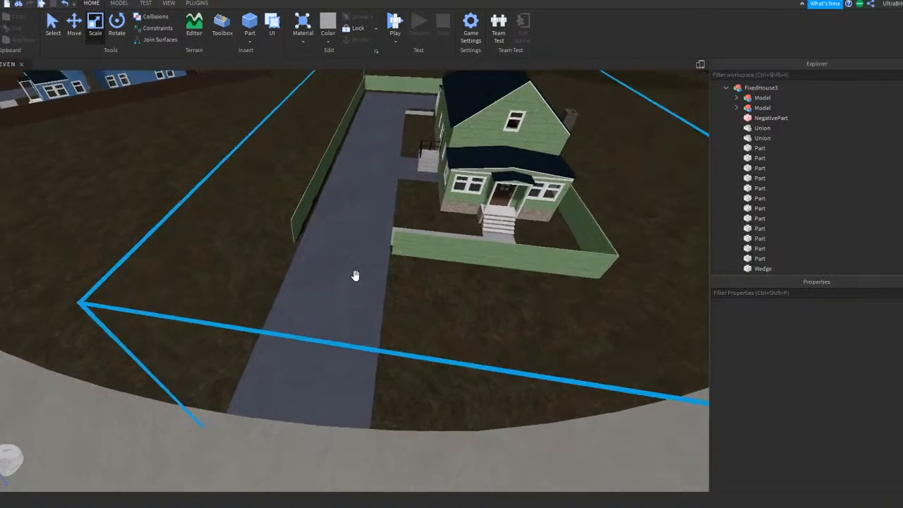
Step: Union the lengthened driveway part with the adjoining grey paving parts and the negative part behind the house
{"action": "left_click", "coordinate": [335, 324]}
{"action": "scroll", "coordinate": [381, 240], "scroll_direction": "up", "scroll_amount": 3}
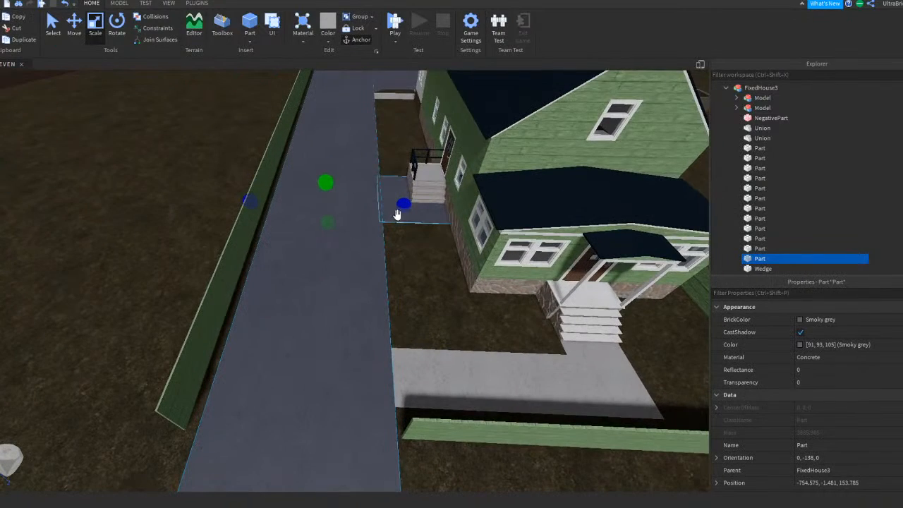
{"action": "left_click", "coordinate": [420, 218]}
{"action": "left_click", "coordinate": [347, 280], "text": "ctrl"}
{"action": "key", "text": "w"}
{"action": "key", "text": "e"}
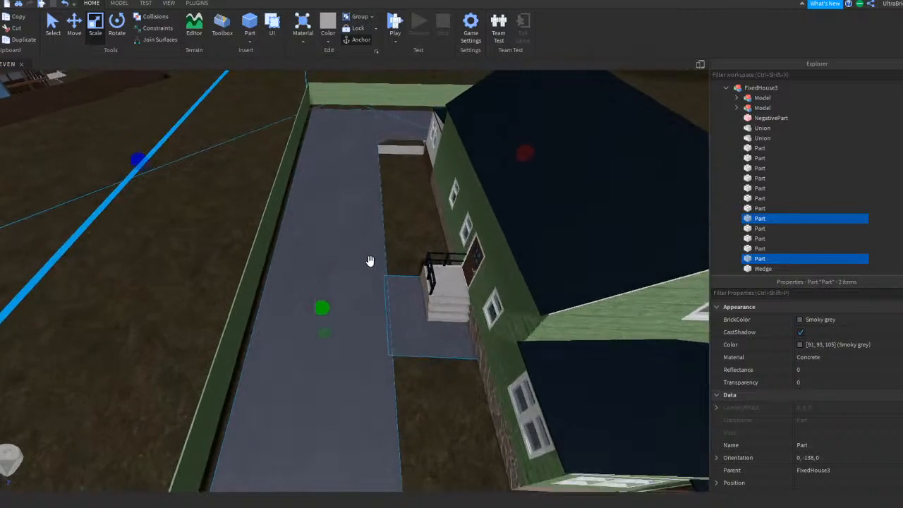
{"action": "left_click", "coordinate": [421, 236], "text": "ctrl+alt"}
{"action": "left_click", "coordinate": [415, 248], "text": "ctrl+alt"}
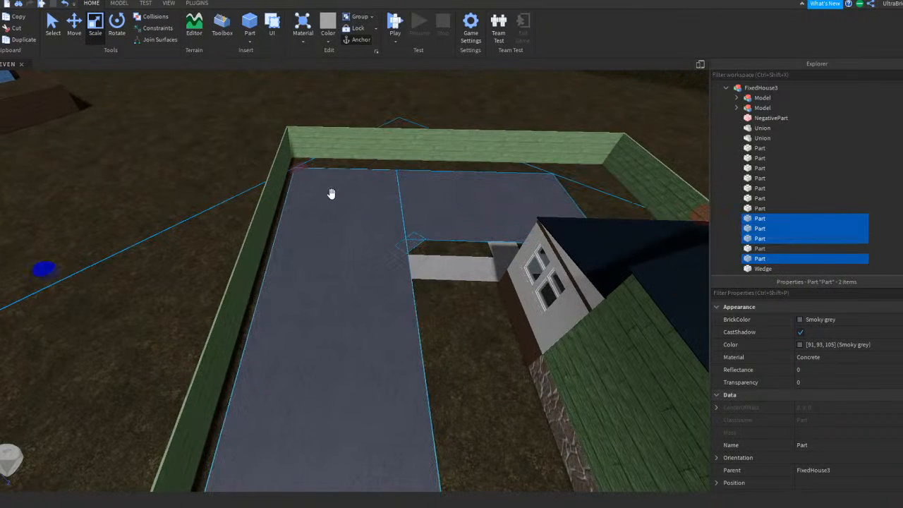
{"action": "key", "text": "w"}
{"action": "right_click_drag", "start_coordinate": [377, 206], "coordinate": [399, 232]}
{"action": "left_click", "coordinate": [359, 162], "text": "ctrl+alt"}
{"action": "key", "text": "d"}
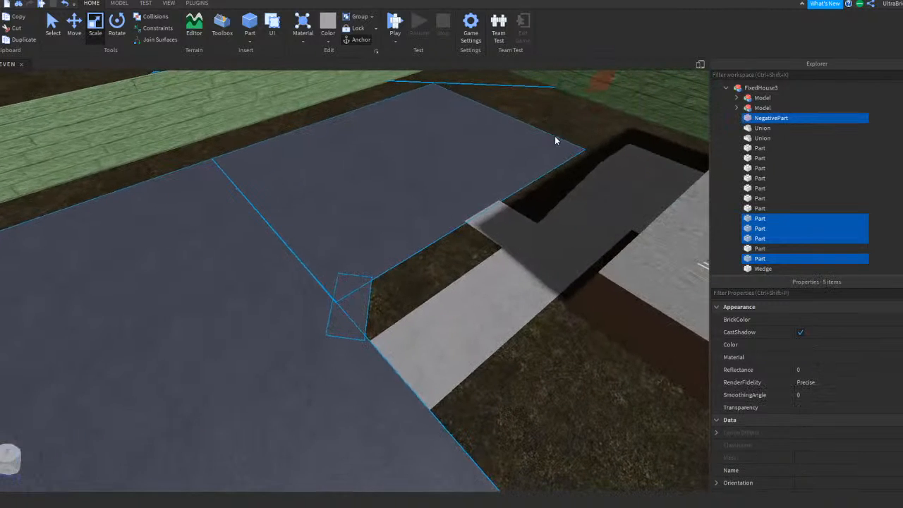
{"action": "key", "text": "ctrl+shift+g"}
Step: Rotate the whole copied green house slightly about its vertical axis to line it up with the side road's bend
{"action": "right_click_drag", "start_coordinate": [549, 222], "coordinate": [549, 222]}
{"action": "key", "text": "s"}
{"action": "left_click", "coordinate": [450, 163]}
{"action": "key", "text": "s"}
{"action": "right_click_drag", "start_coordinate": [450, 163], "coordinate": [449, 163]}
{"action": "left_click", "coordinate": [79, 30]}
{"action": "left_click", "coordinate": [387, 203]}
{"action": "scroll", "coordinate": [386, 197], "scroll_direction": "up", "scroll_amount": 3}
{"action": "left_click", "coordinate": [117, 25]}
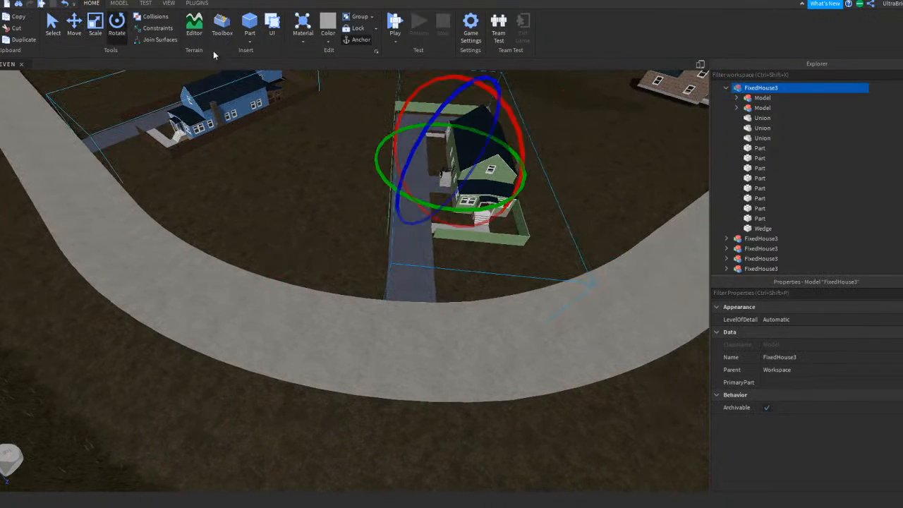
{"action": "left_click_drag", "start_coordinate": [444, 204], "coordinate": [468, 213]}
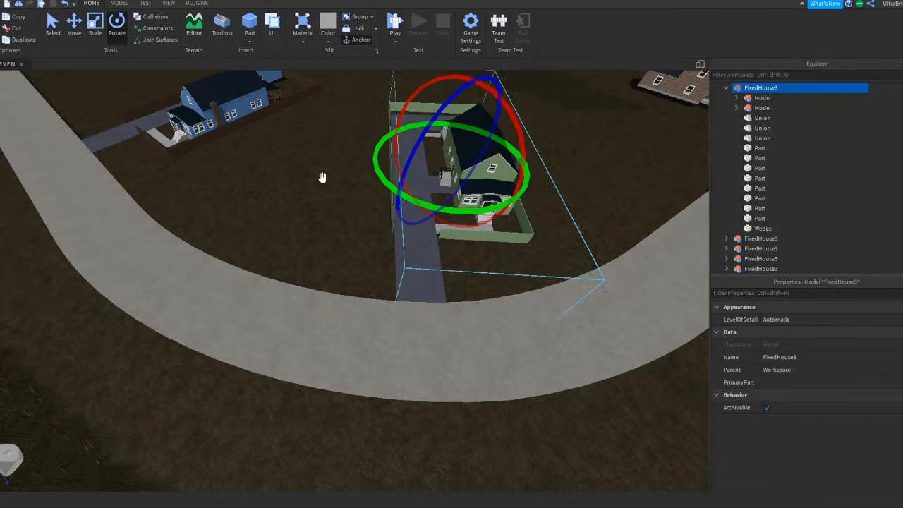
Step: Move the copied green house so the end of its driveway meets the side road's edge, and deselect it
{"action": "key", "text": "d"}
{"action": "left_click", "coordinate": [77, 35]}
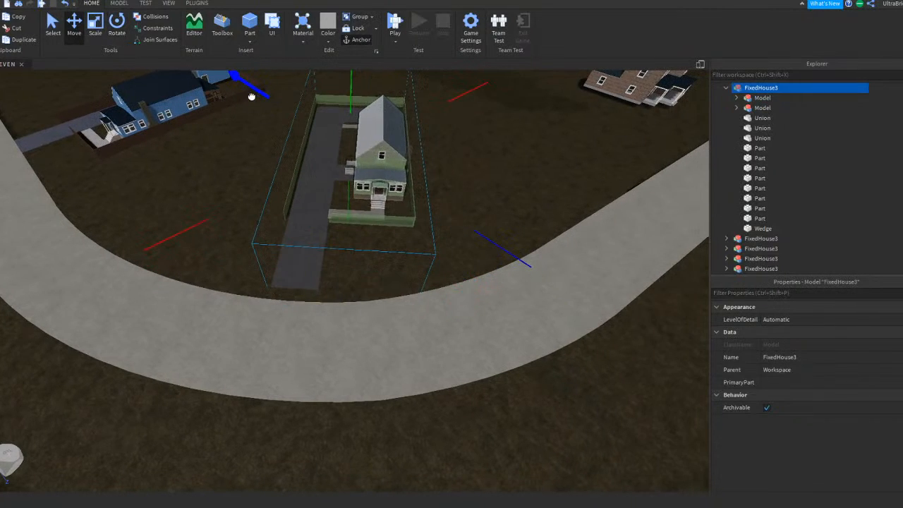
{"action": "left_click_drag", "start_coordinate": [201, 220], "coordinate": [170, 228]}
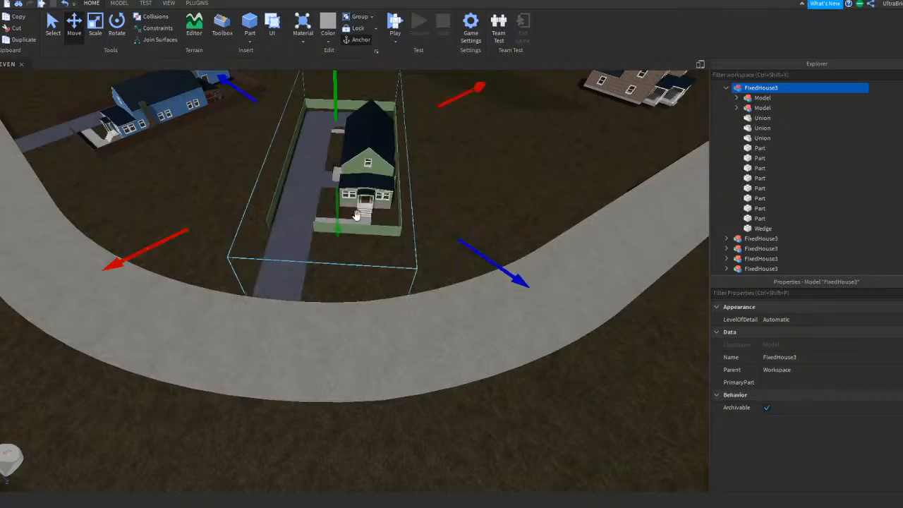
{"action": "left_click", "coordinate": [458, 211]}
Step: Inspect the placed green house and its surroundings at the bend from road level and from above
{"action": "scroll", "coordinate": [458, 212], "scroll_direction": "up", "scroll_amount": 4}
{"action": "right_click_drag", "start_coordinate": [458, 212], "coordinate": [459, 212]}
{"action": "right_click_drag", "start_coordinate": [422, 281], "coordinate": [420, 280]}
{"action": "key", "text": "w"}
{"action": "key", "text": "d"}
{"action": "key", "text": "w"}
{"action": "scroll", "coordinate": [421, 280], "scroll_direction": "down", "scroll_amount": 10}
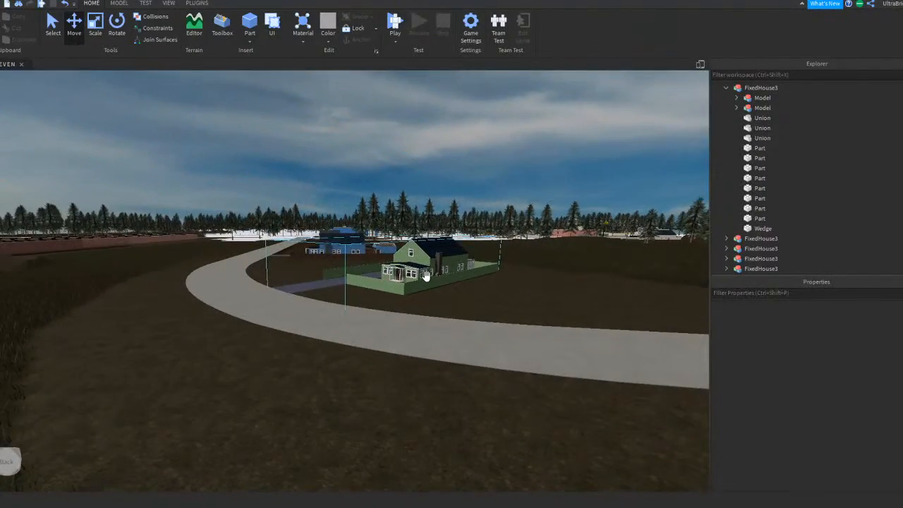
{"action": "scroll", "coordinate": [425, 274], "scroll_direction": "up", "scroll_amount": 8}
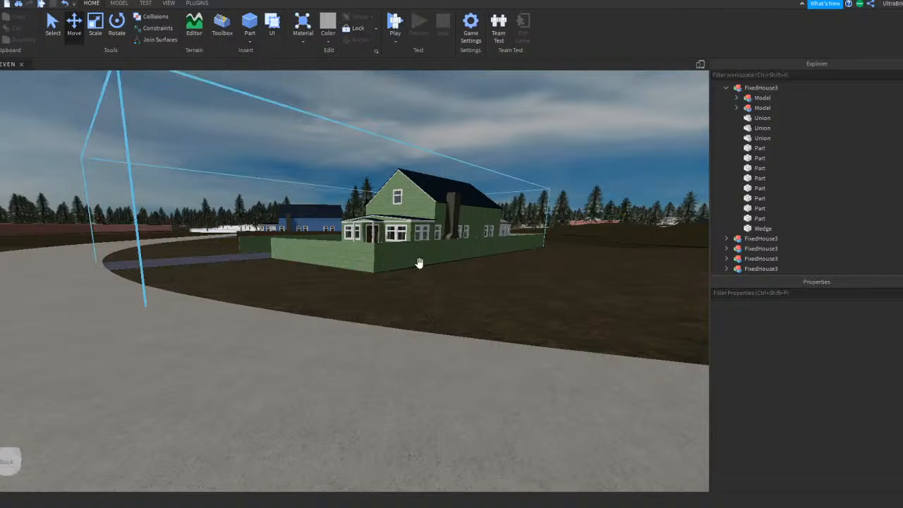
{"action": "key", "text": "e"}
{"action": "key", "text": "w"}
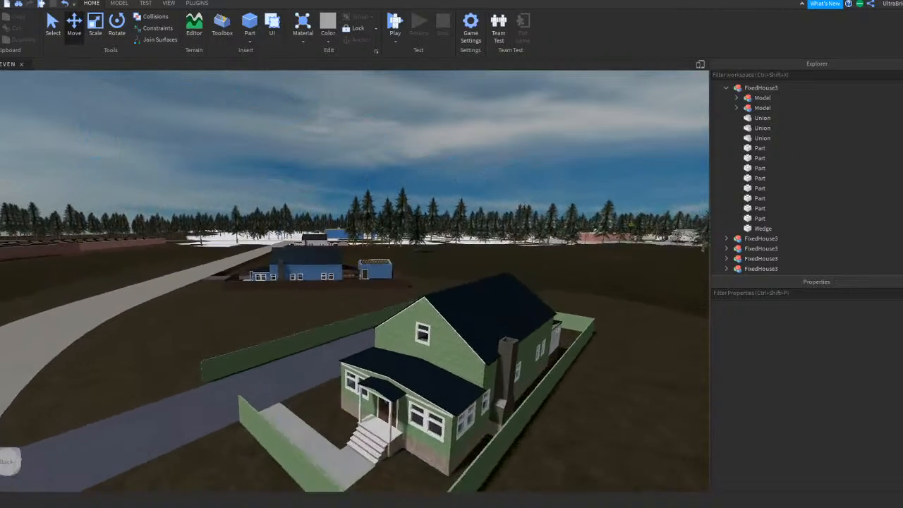
{"action": "key", "text": "s"}
{"action": "key", "text": "q"}
{"action": "key", "text": "s"}
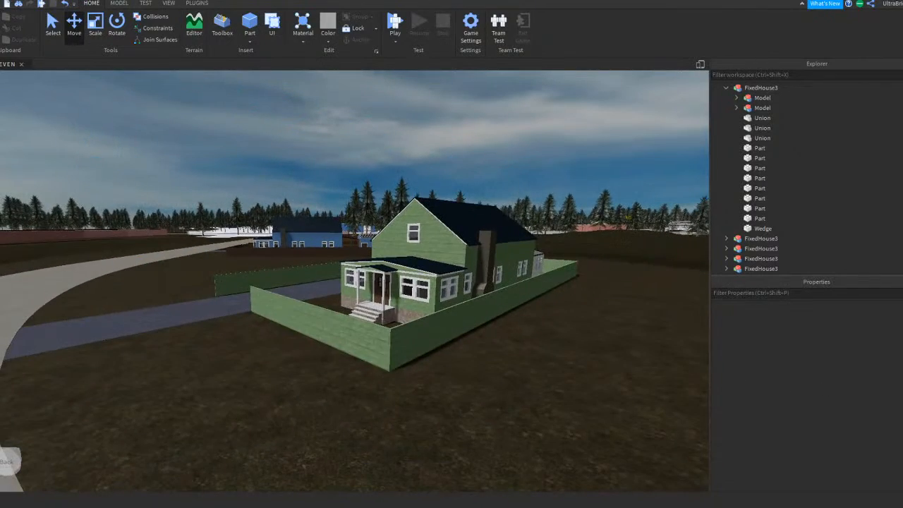
{"action": "key", "text": "e"}
{"action": "key", "text": "w"}
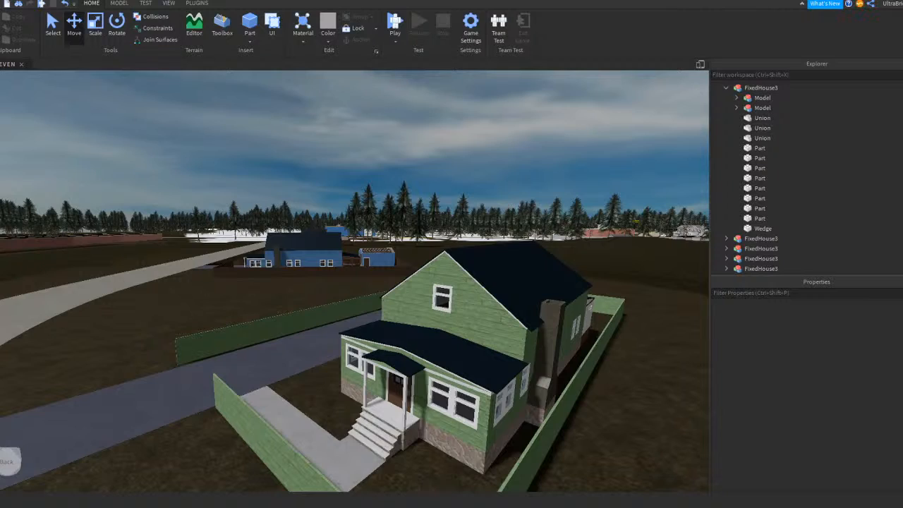
{"action": "scroll", "coordinate": [479, 167], "scroll_direction": "down", "scroll_amount": 5}
{"action": "right_click_drag", "start_coordinate": [478, 134], "coordinate": [478, 153]}
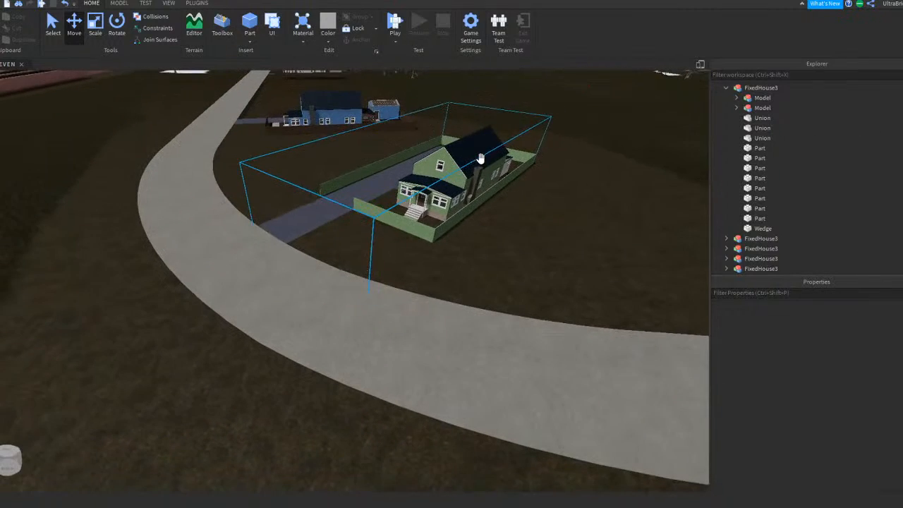
{"action": "scroll", "coordinate": [527, 170], "scroll_direction": "up", "scroll_amount": 2}
{"action": "key", "text": "a"}
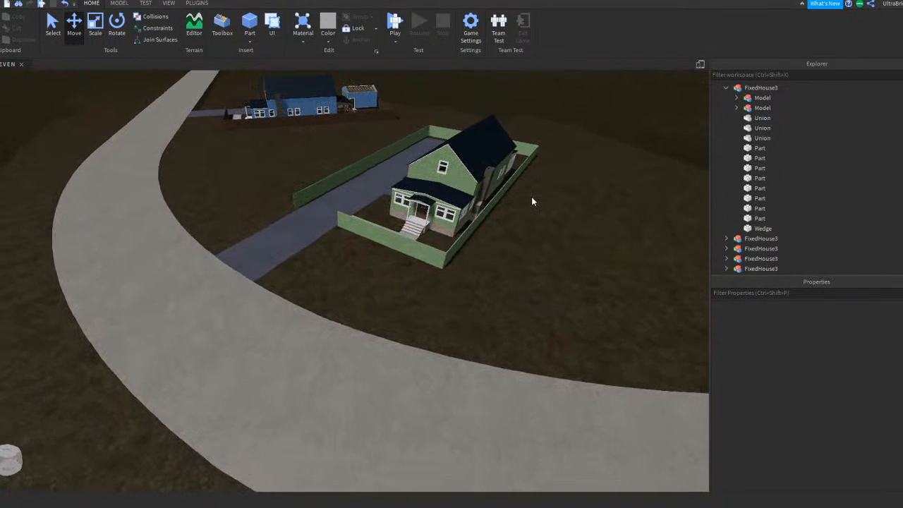
{"action": "key", "text": "a"}
{"action": "right_click_drag", "start_coordinate": [484, 216], "coordinate": [483, 218]}
{"action": "left_click", "coordinate": [483, 218]}
{"action": "key", "text": "e"}
{"action": "left_click", "coordinate": [562, 290]}
{"action": "key", "text": "e"}
Step: Adjust the position of the copied blue house beside the side road, and deselect it
{"action": "left_click", "coordinate": [368, 232]}
{"action": "key", "text": "a"}
{"action": "right_click_drag", "start_coordinate": [368, 233], "coordinate": [369, 235]}
{"action": "key", "text": "w"}
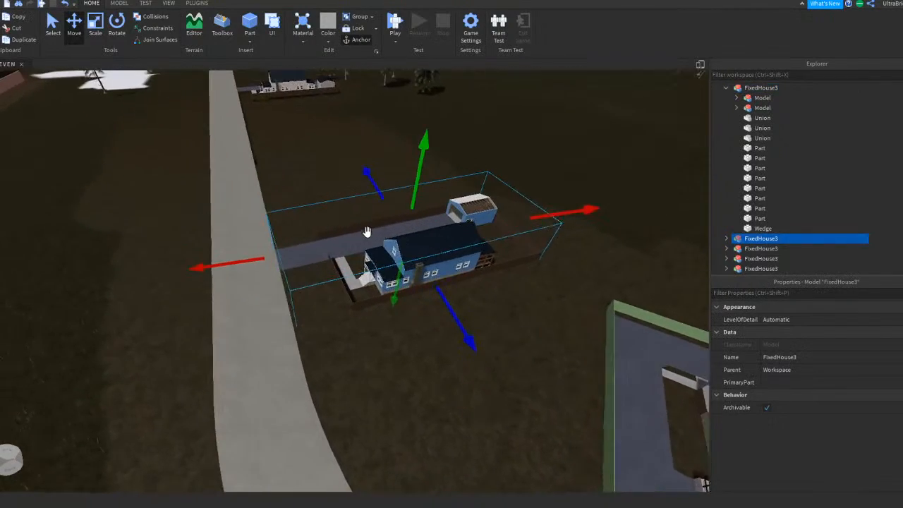
{"action": "left_click_drag", "start_coordinate": [415, 200], "coordinate": [396, 194]}
{"action": "left_click", "coordinate": [422, 363]}
Step: Paint the dark terrain outside the side road's bend with the lighter brown ground material, using a brush of size 6
{"action": "right_click_drag", "start_coordinate": [422, 363], "coordinate": [422, 364]}
{"action": "key", "text": "w"}
{"action": "key", "text": "q"}
{"action": "left_click", "coordinate": [195, 28]}
{"action": "right_click_drag", "start_coordinate": [421, 247], "coordinate": [407, 249]}
{"action": "left_click_drag", "start_coordinate": [497, 227], "coordinate": [418, 263]}
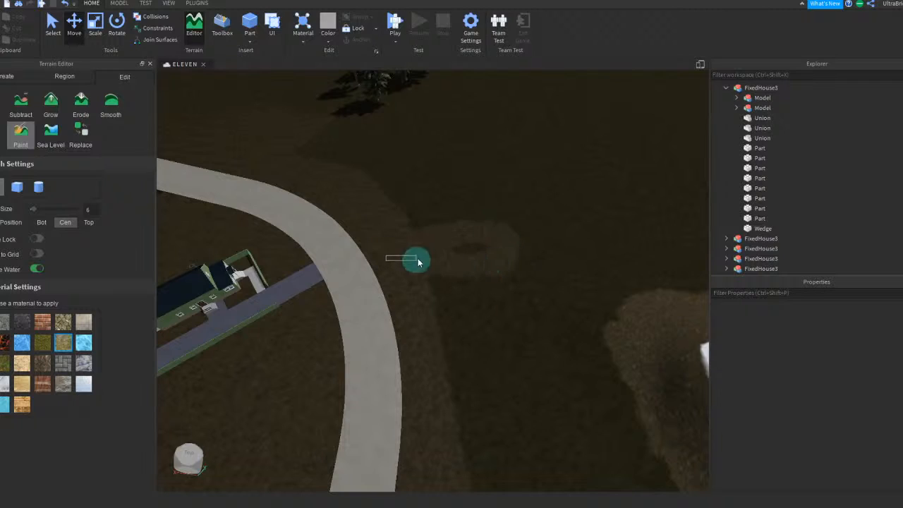
{"action": "left_click", "coordinate": [27, 144]}
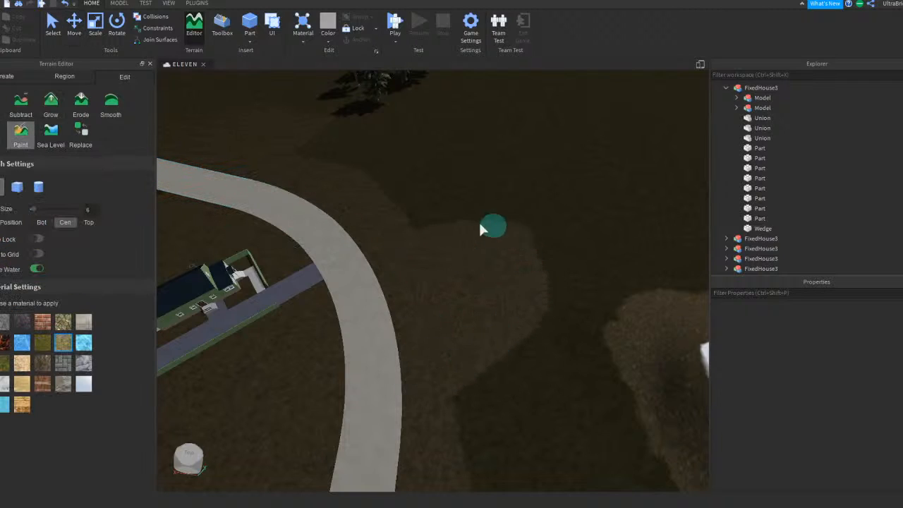
{"action": "mouse_move", "coordinate": [595, 242]}
{"action": "left_mouse_down"}
{"action": "mouse_move", "coordinate": [521, 344]}
{"action": "mouse_move", "coordinate": [451, 390]}
{"action": "left_mouse_up"}
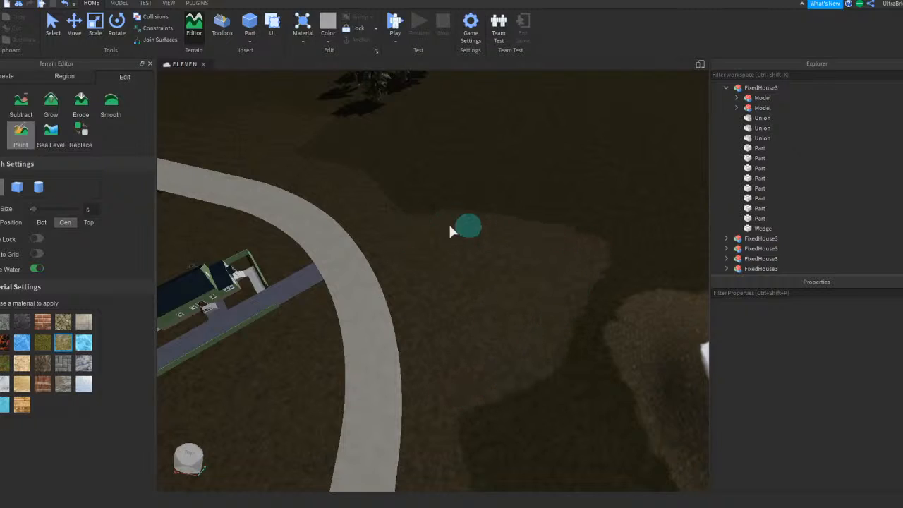
{"action": "right_click_drag", "start_coordinate": [567, 286], "coordinate": [540, 269]}
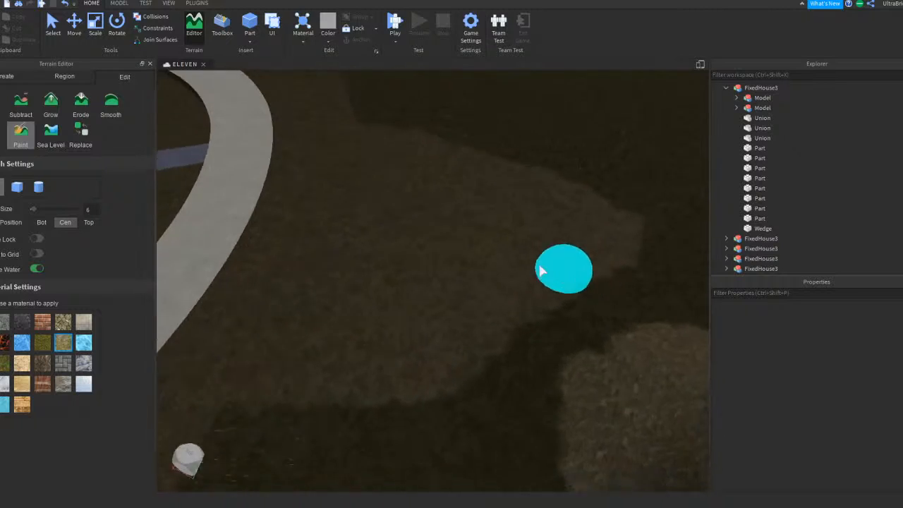
{"action": "left_click", "coordinate": [21, 141]}
Step: Examine the terrain between the brick house and the nearby trees
{"action": "right_click_drag", "start_coordinate": [394, 224], "coordinate": [388, 213]}
{"action": "left_click", "coordinate": [532, 214]}
{"action": "right_click_drag", "start_coordinate": [532, 214], "coordinate": [532, 322]}
{"action": "left_click", "coordinate": [539, 317]}
{"action": "key", "text": "w"}
{"action": "key", "text": "d"}
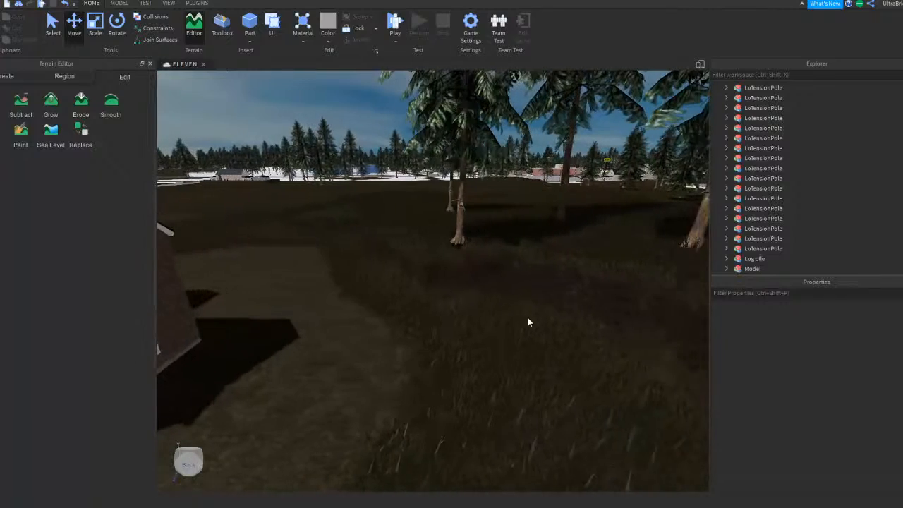
{"action": "key", "text": "a"}
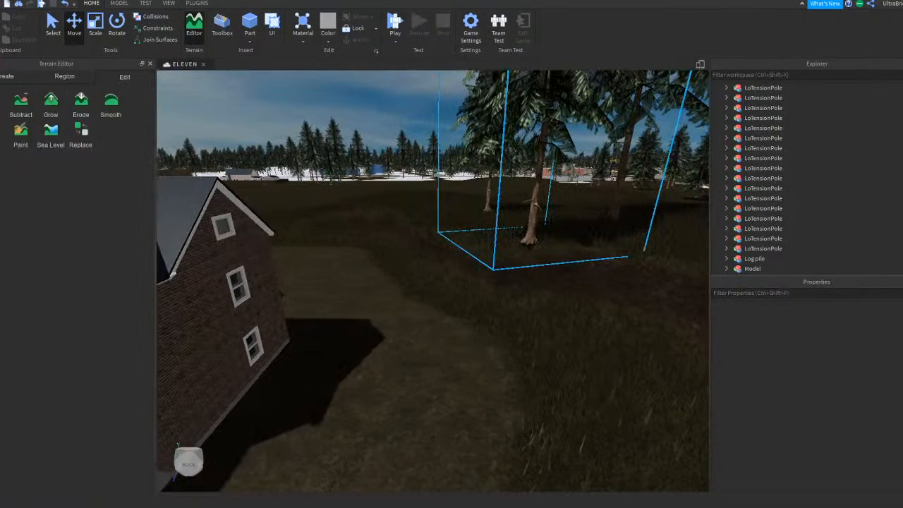
Step: Hide the Explorer and Properties to widen the 3D view of the terrain beside the brick house
{"action": "left_click", "coordinate": [902, 282]}
{"action": "left_click", "coordinate": [902, 64]}
{"action": "right_click_drag", "start_coordinate": [333, 342], "coordinate": [335, 353]}
{"action": "key", "text": "w"}
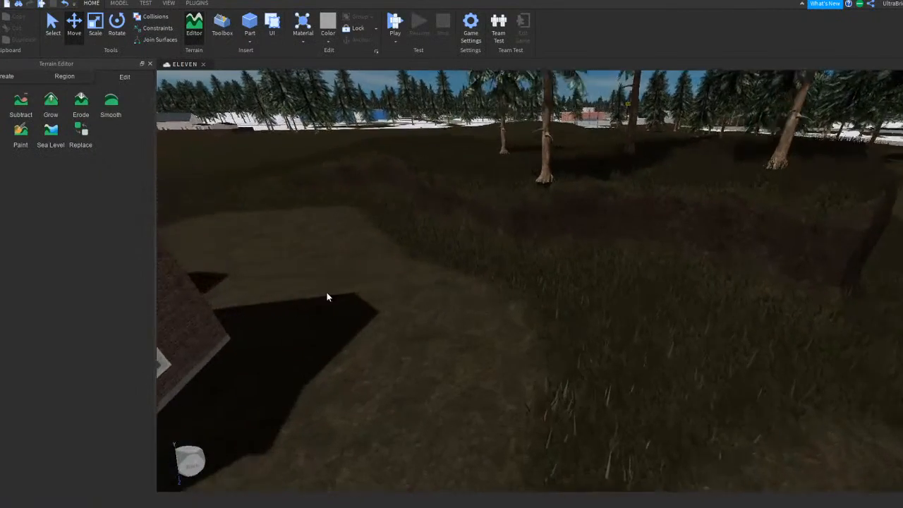
{"action": "right_click_drag", "start_coordinate": [273, 182], "coordinate": [273, 188]}
{"action": "key", "text": "a"}
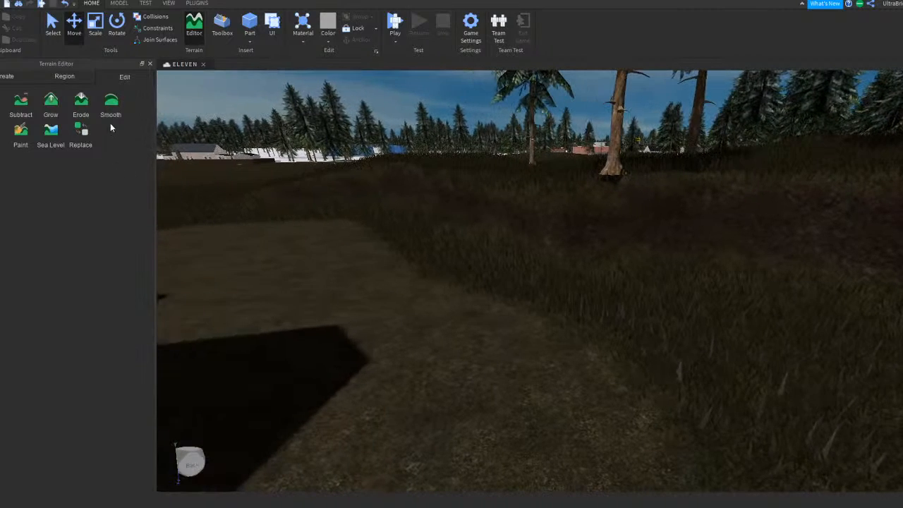
Step: Set up terrain painting with a brush of size 2
{"action": "left_click", "coordinate": [24, 138]}
{"action": "key", "text": "e"}
{"action": "right_click_drag", "start_coordinate": [348, 276], "coordinate": [353, 276]}
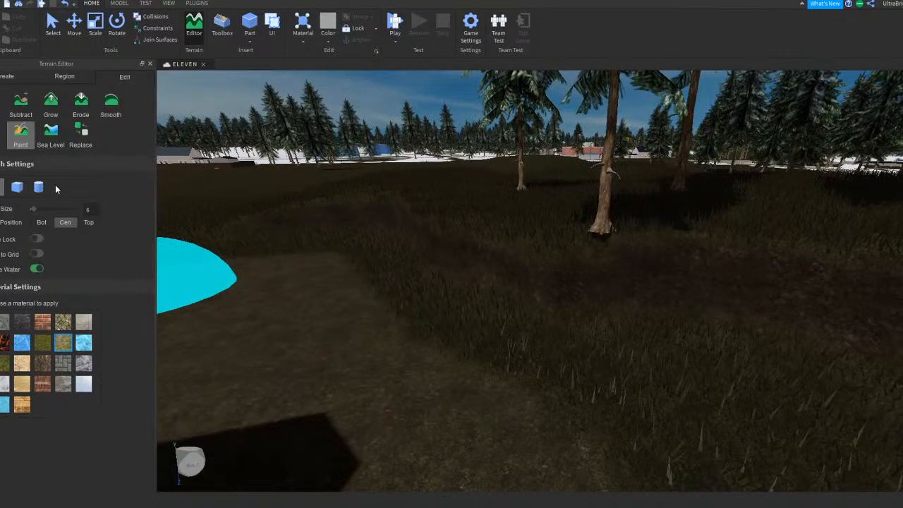
{"action": "left_click_drag", "start_coordinate": [33, 208], "coordinate": [30, 209]}
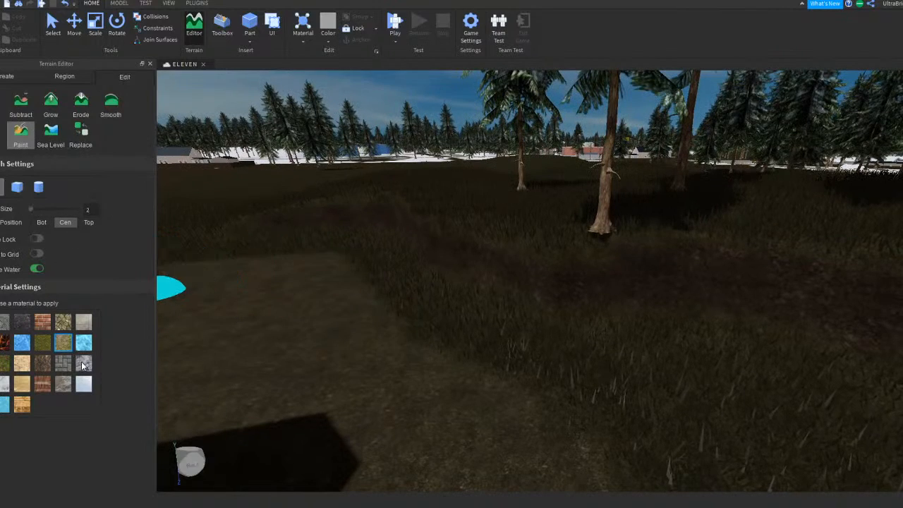
Step: Try painting the reddish-brown bank below the tree with the Asphalt material, and undo it
{"action": "right_click_drag", "start_coordinate": [223, 326], "coordinate": [234, 330]}
{"action": "key", "text": "w"}
{"action": "mouse_move", "coordinate": [393, 264]}
{"action": "left_mouse_down"}
{"action": "mouse_move", "coordinate": [510, 255]}
{"action": "mouse_move", "coordinate": [557, 237]}
{"action": "left_mouse_up"}
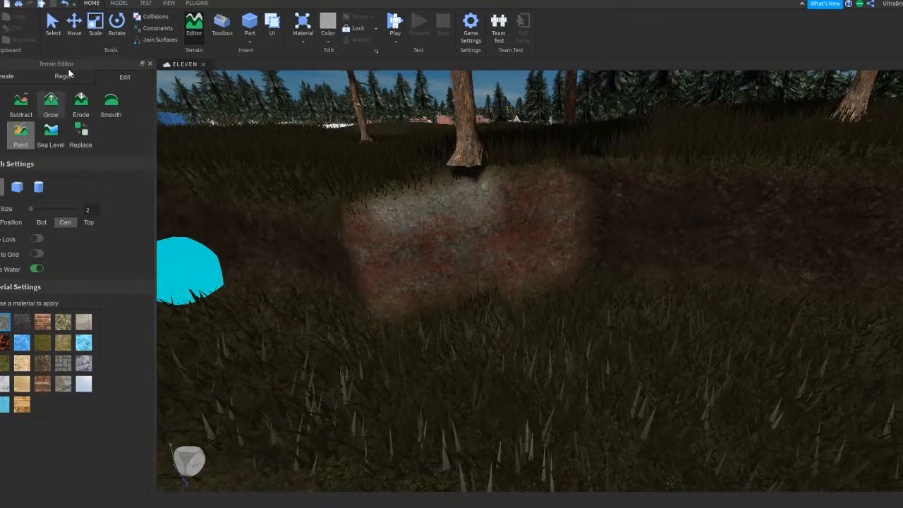
{"action": "left_click", "coordinate": [65, 3]}
Step: Paint the reddish-brown bank below the tree with the Basalt material, undoing a misplaced stroke along the way
{"action": "left_click", "coordinate": [27, 319]}
{"action": "mouse_move", "coordinate": [472, 243]}
{"action": "left_mouse_down"}
{"action": "mouse_move", "coordinate": [484, 226]}
{"action": "mouse_move", "coordinate": [347, 284]}
{"action": "mouse_move", "coordinate": [364, 265]}
{"action": "left_mouse_up"}
{"action": "right_click_drag", "start_coordinate": [366, 262], "coordinate": [375, 261]}
{"action": "key", "text": "w"}
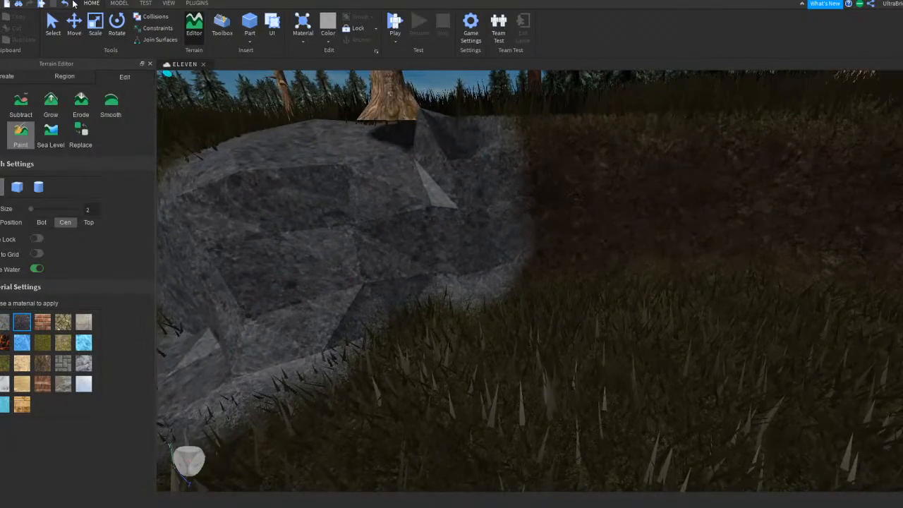
{"action": "left_click", "coordinate": [65, 3]}
{"action": "right_click_drag", "start_coordinate": [565, 188], "coordinate": [557, 187]}
{"action": "left_click_drag", "start_coordinate": [361, 231], "coordinate": [773, 217]}
{"action": "right_click_drag", "start_coordinate": [576, 245], "coordinate": [566, 240]}
{"action": "mouse_move", "coordinate": [553, 217]}
{"action": "left_mouse_down"}
{"action": "mouse_move", "coordinate": [615, 214]}
{"action": "mouse_move", "coordinate": [567, 185]}
{"action": "mouse_move", "coordinate": [687, 204]}
{"action": "left_mouse_up"}
{"action": "right_click_drag", "start_coordinate": [687, 209], "coordinate": [668, 226]}
{"action": "left_click_drag", "start_coordinate": [668, 228], "coordinate": [723, 219]}
{"action": "key", "text": "w"}
{"action": "right_click_drag", "start_coordinate": [724, 218], "coordinate": [724, 220]}
Step: Cover the bank's slope on the side facing the brick house with Basalt
{"action": "mouse_move", "coordinate": [672, 183]}
{"action": "left_mouse_down"}
{"action": "mouse_move", "coordinate": [361, 240]}
{"action": "mouse_move", "coordinate": [367, 291]}
{"action": "mouse_move", "coordinate": [527, 210]}
{"action": "left_mouse_up"}
{"action": "right_click_drag", "start_coordinate": [527, 209], "coordinate": [468, 232]}
{"action": "key", "text": "d"}
{"action": "mouse_move", "coordinate": [472, 239]}
{"action": "left_mouse_down"}
{"action": "mouse_move", "coordinate": [534, 232]}
{"action": "mouse_move", "coordinate": [520, 172]}
{"action": "mouse_move", "coordinate": [441, 170]}
{"action": "left_mouse_up"}
{"action": "left_click_drag", "start_coordinate": [365, 183], "coordinate": [354, 181]}
{"action": "key", "text": "e"}
{"action": "right_click_drag", "start_coordinate": [355, 182], "coordinate": [379, 180]}
{"action": "mouse_move", "coordinate": [588, 321]}
{"action": "left_mouse_down"}
{"action": "mouse_move", "coordinate": [701, 326]}
{"action": "mouse_move", "coordinate": [514, 336]}
{"action": "left_mouse_up"}
{"action": "key", "text": "d"}
{"action": "left_click_drag", "start_coordinate": [354, 309], "coordinate": [670, 316]}
{"action": "key", "text": "a"}
{"action": "key", "text": "d"}
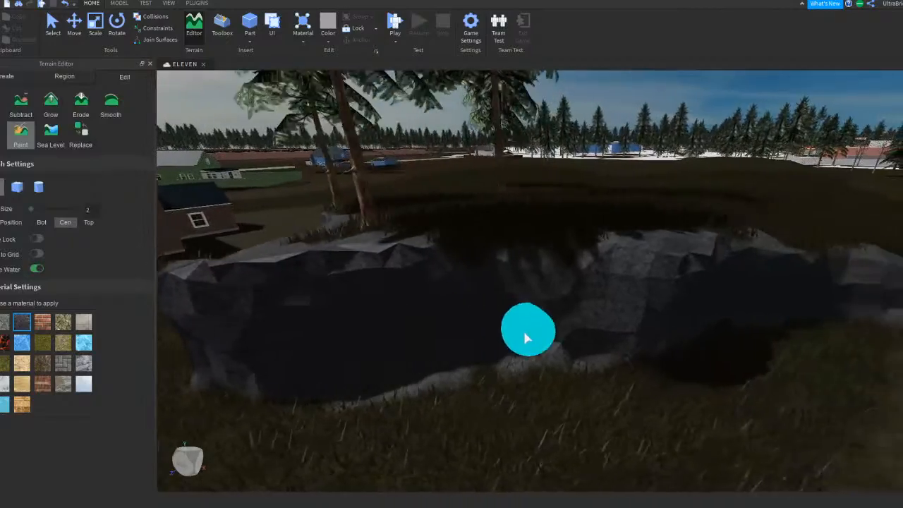
Step: Fill the lower edge of the rocky bank next to the grass with Basalt
{"action": "mouse_move", "coordinate": [644, 321]}
{"action": "left_mouse_down"}
{"action": "mouse_move", "coordinate": [661, 327]}
{"action": "mouse_move", "coordinate": [643, 337]}
{"action": "left_mouse_up"}
{"action": "key", "text": "a"}
{"action": "key", "text": "a"}
{"action": "right_click_drag", "start_coordinate": [644, 339], "coordinate": [556, 355]}
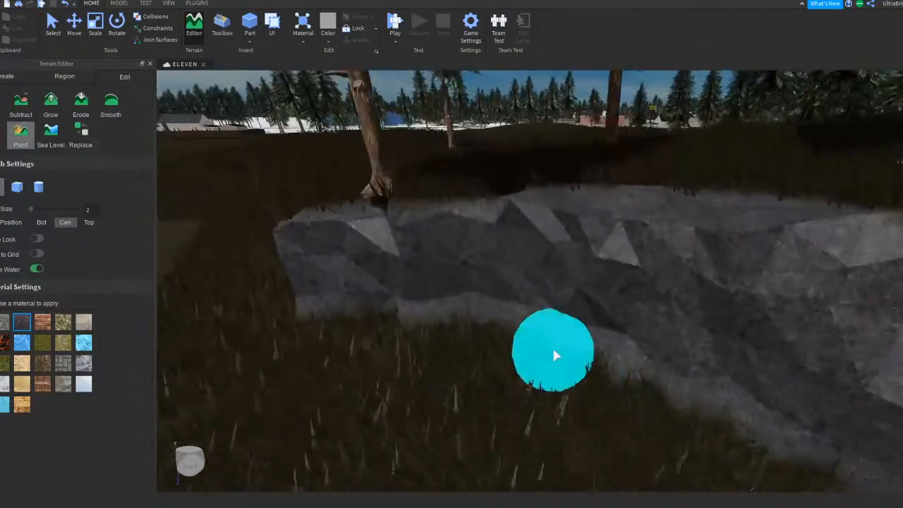
{"action": "left_click_drag", "start_coordinate": [505, 247], "coordinate": [733, 343]}
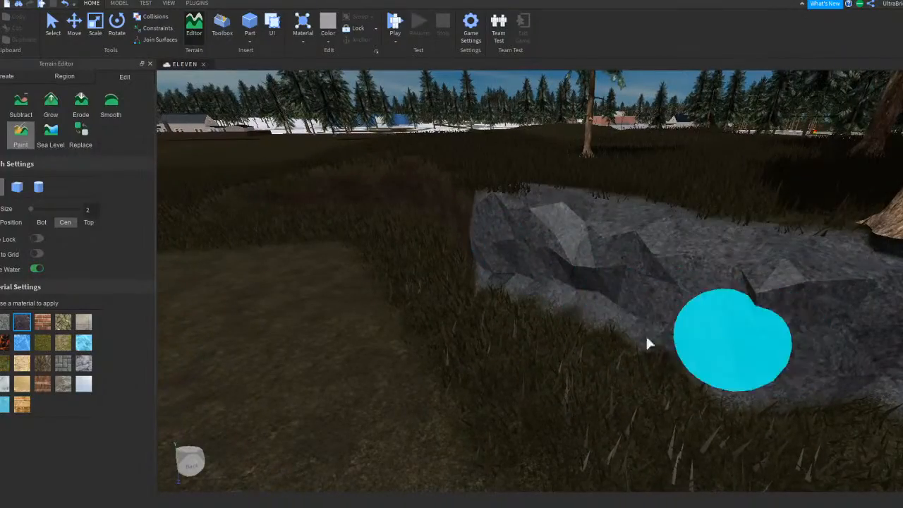
Step: Extend the Basalt over the bare end of the bank beside the brown dirt patch
{"action": "right_click_drag", "start_coordinate": [661, 343], "coordinate": [640, 343]}
{"action": "key", "text": "a"}
{"action": "key", "text": "a"}
{"action": "mouse_move", "coordinate": [641, 247]}
{"action": "left_mouse_down"}
{"action": "mouse_move", "coordinate": [580, 281]}
{"action": "mouse_move", "coordinate": [353, 361]}
{"action": "mouse_move", "coordinate": [283, 374]}
{"action": "left_mouse_up"}
{"action": "key", "text": "a"}
{"action": "right_click_drag", "start_coordinate": [621, 325], "coordinate": [591, 331]}
{"action": "key", "text": "a"}
{"action": "mouse_move", "coordinate": [641, 324]}
{"action": "left_mouse_down"}
{"action": "mouse_move", "coordinate": [633, 340]}
{"action": "mouse_move", "coordinate": [721, 322]}
{"action": "left_mouse_up"}
{"action": "key", "text": "d"}
{"action": "right_click_drag", "start_coordinate": [647, 349], "coordinate": [650, 350]}
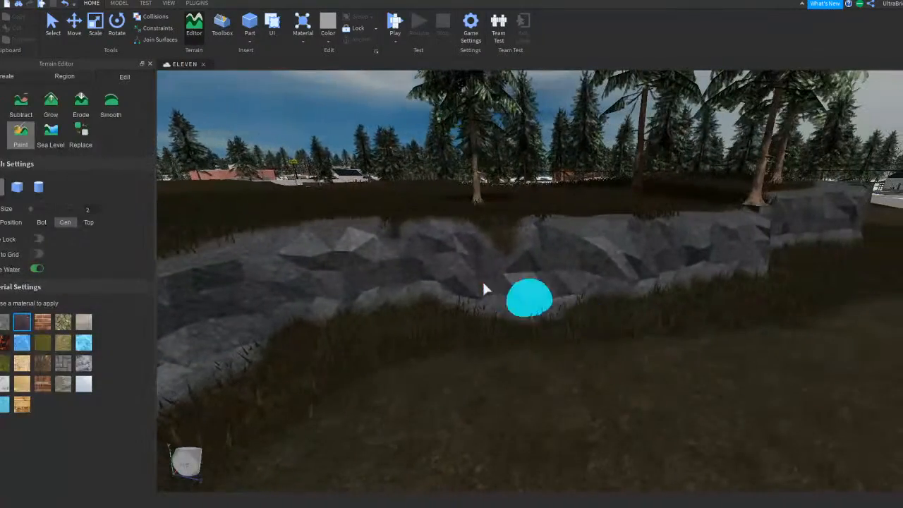
Step: Fill the remaining gaps in the rock where the bank curves around the dirt patch with Basalt
{"action": "left_click_drag", "start_coordinate": [457, 247], "coordinate": [505, 256]}
{"action": "key", "text": "a"}
{"action": "right_click_drag", "start_coordinate": [504, 256], "coordinate": [454, 281]}
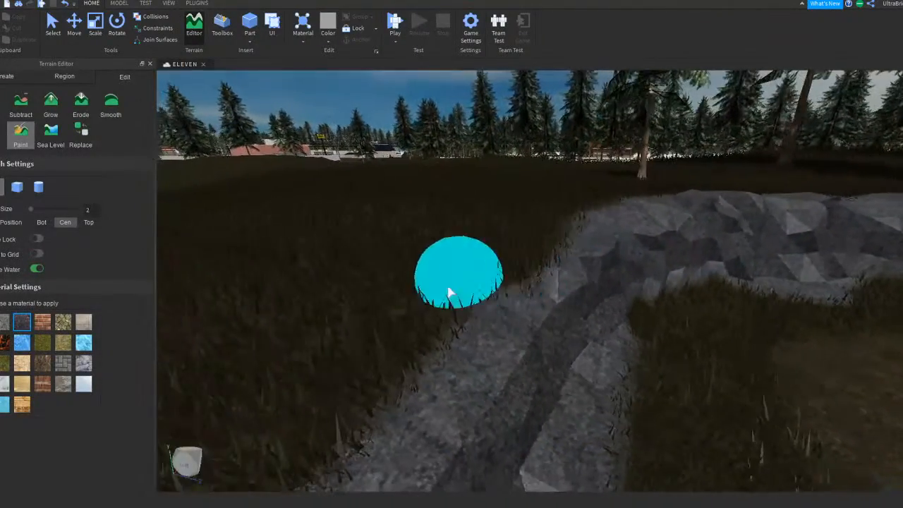
{"action": "right_click_drag", "start_coordinate": [516, 280], "coordinate": [516, 281]}
{"action": "mouse_move", "coordinate": [516, 282]}
{"action": "left_mouse_down"}
{"action": "mouse_move", "coordinate": [659, 215]}
{"action": "mouse_move", "coordinate": [706, 144]}
{"action": "mouse_move", "coordinate": [698, 134]}
{"action": "mouse_move", "coordinate": [615, 234]}
{"action": "left_mouse_up"}
{"action": "right_click_drag", "start_coordinate": [600, 226], "coordinate": [558, 227]}
Step: Paint Grass over the upper and lower edges of the rocky bank to narrow the rock strip
{"action": "left_click_drag", "start_coordinate": [558, 227], "coordinate": [598, 288]}
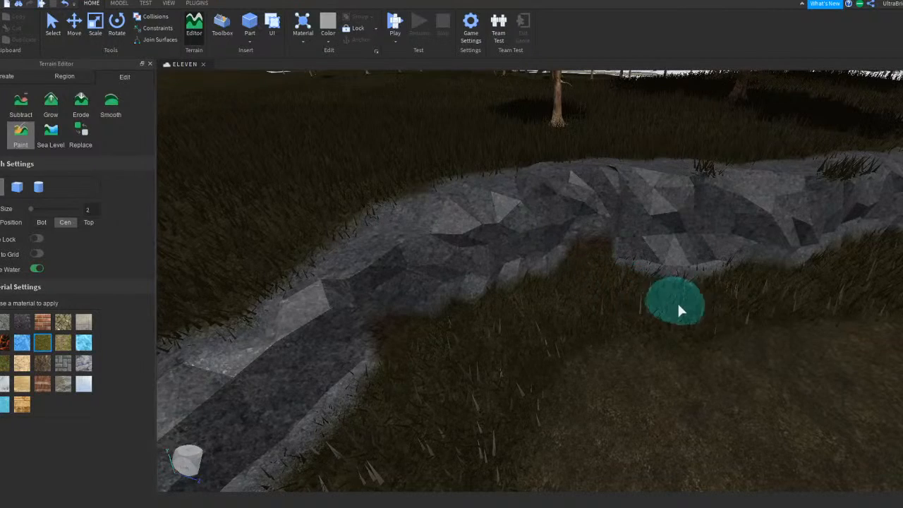
{"action": "right_click_drag", "start_coordinate": [757, 304], "coordinate": [706, 289]}
{"action": "mouse_move", "coordinate": [706, 289]}
{"action": "left_mouse_down"}
{"action": "mouse_move", "coordinate": [414, 289]}
{"action": "mouse_move", "coordinate": [541, 230]}
{"action": "mouse_move", "coordinate": [729, 227]}
{"action": "mouse_move", "coordinate": [761, 247]}
{"action": "left_mouse_up"}
{"action": "right_click_drag", "start_coordinate": [727, 241], "coordinate": [702, 236]}
{"action": "left_click_drag", "start_coordinate": [561, 238], "coordinate": [593, 232]}
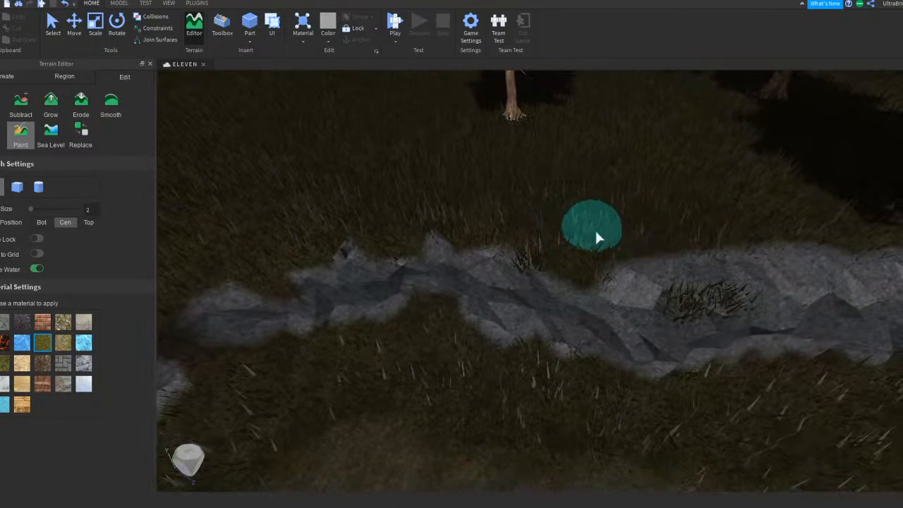
{"action": "left_click_drag", "start_coordinate": [651, 249], "coordinate": [685, 257]}
{"action": "right_click_drag", "start_coordinate": [685, 257], "coordinate": [697, 256]}
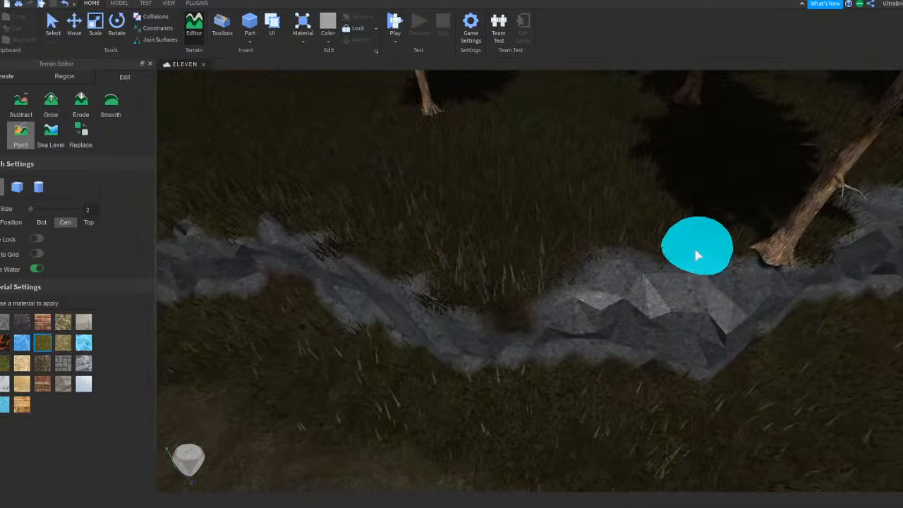
Step: Paint Grass over the wide rock area in front of the leaning tree's trunk
{"action": "key", "text": "d"}
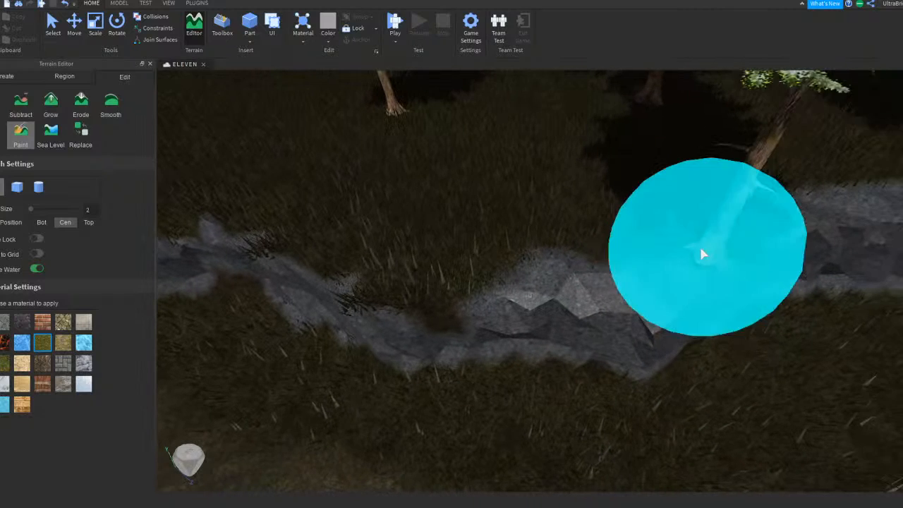
{"action": "mouse_move", "coordinate": [577, 256]}
{"action": "left_mouse_down"}
{"action": "mouse_move", "coordinate": [547, 267]}
{"action": "mouse_move", "coordinate": [577, 300]}
{"action": "left_mouse_up"}
{"action": "key", "text": "d"}
{"action": "key", "text": "d"}
{"action": "key", "text": "a"}
{"action": "key", "text": "w"}
{"action": "key", "text": "d"}
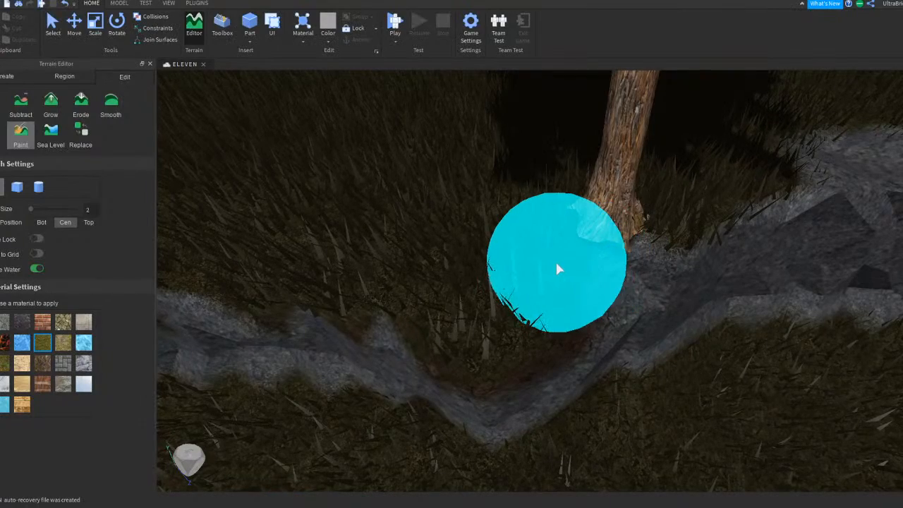
{"action": "key", "text": "d"}
{"action": "key", "text": "w"}
{"action": "key", "text": "s"}
Step: Trim the top of the rock with Grass past the tree, up to the bank's pointed corner
{"action": "mouse_move", "coordinate": [392, 247]}
{"action": "left_mouse_down"}
{"action": "mouse_move", "coordinate": [681, 245]}
{"action": "mouse_move", "coordinate": [786, 255]}
{"action": "left_mouse_up"}
{"action": "key", "text": "d"}
{"action": "right_click_drag", "start_coordinate": [797, 256], "coordinate": [668, 206]}
{"action": "key", "text": "s"}
{"action": "mouse_move", "coordinate": [644, 126]}
{"action": "left_mouse_down"}
{"action": "mouse_move", "coordinate": [618, 157]}
{"action": "mouse_move", "coordinate": [528, 190]}
{"action": "left_mouse_up"}
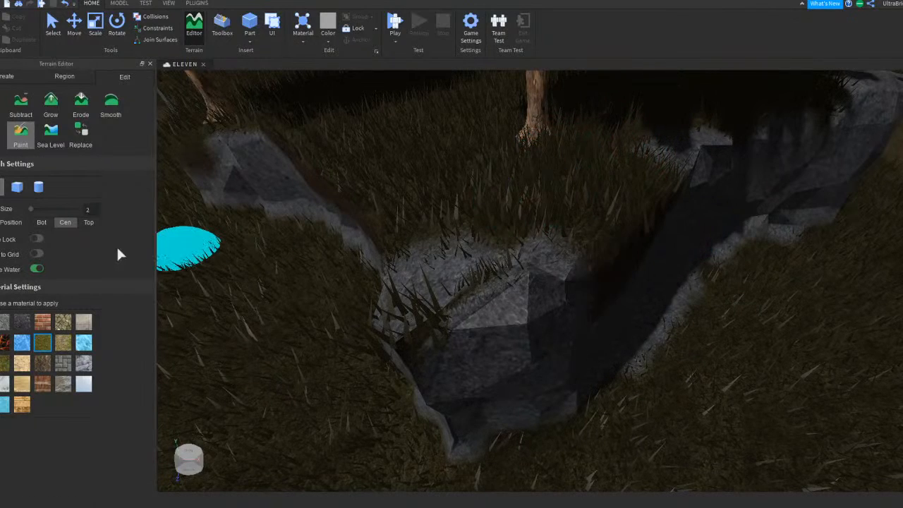
Step: Switch the brush to a cylinder and paint Grass over the top of the bank's pointed corner
{"action": "left_click", "coordinate": [38, 188]}
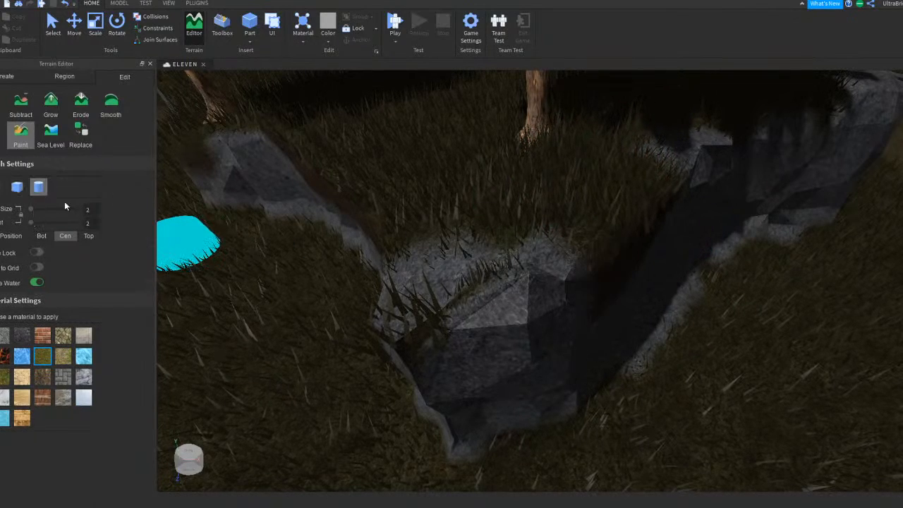
{"action": "right_click_drag", "start_coordinate": [510, 224], "coordinate": [498, 224]}
{"action": "left_click_drag", "start_coordinate": [498, 223], "coordinate": [555, 218]}
{"action": "right_click_drag", "start_coordinate": [555, 218], "coordinate": [585, 208]}
{"action": "key", "text": "s"}
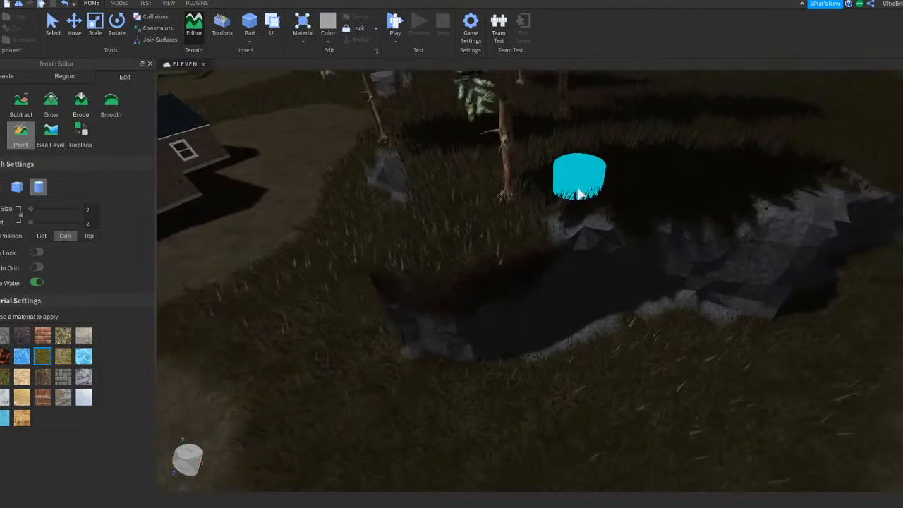
Step: Set the brush size and height to 1 and paint Grass along the shaded upper rock edge by the tree
{"action": "key", "text": "s"}
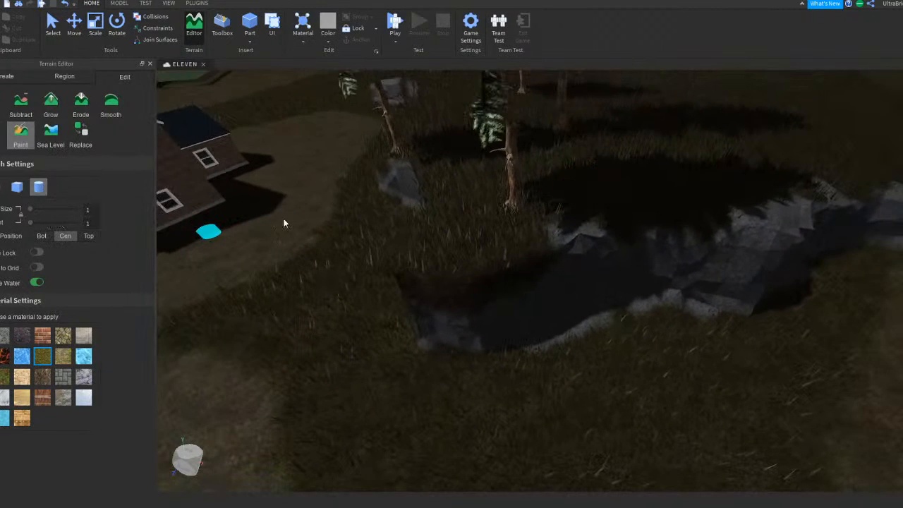
{"action": "right_click_drag", "start_coordinate": [565, 244], "coordinate": [581, 246]}
{"action": "key", "text": "w"}
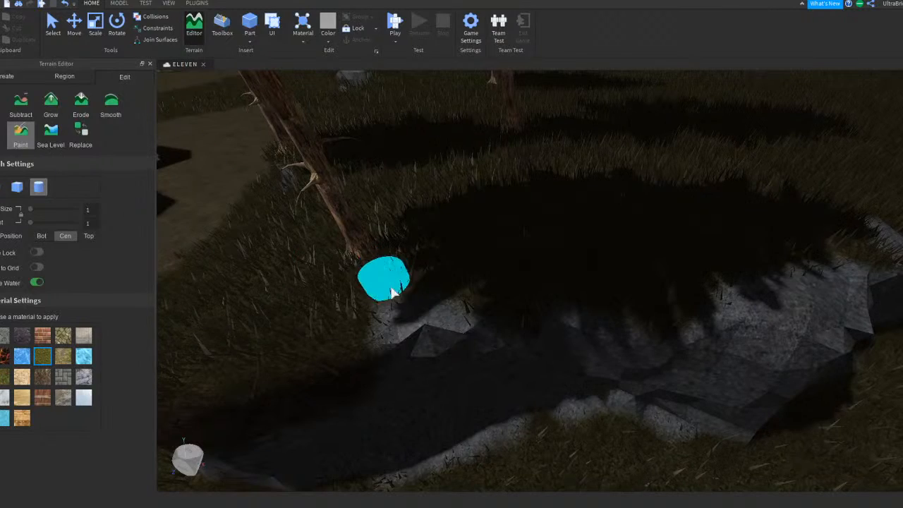
{"action": "left_click_drag", "start_coordinate": [392, 290], "coordinate": [449, 296]}
{"action": "mouse_move", "coordinate": [605, 293]}
{"action": "left_mouse_down"}
{"action": "mouse_move", "coordinate": [778, 280]}
{"action": "mouse_move", "coordinate": [862, 233]}
{"action": "left_mouse_up"}
Step: Paint Basalt over the bare brown patch on the steep face of the bank's corner
{"action": "right_click_drag", "start_coordinate": [810, 269], "coordinate": [808, 268]}
{"action": "key", "text": "s"}
{"action": "key", "text": "s"}
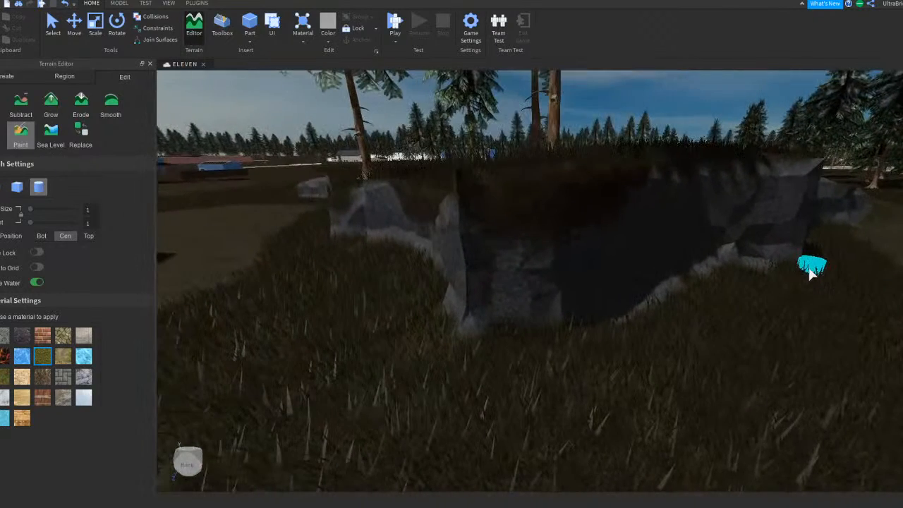
{"action": "right_click_drag", "start_coordinate": [619, 305], "coordinate": [618, 308]}
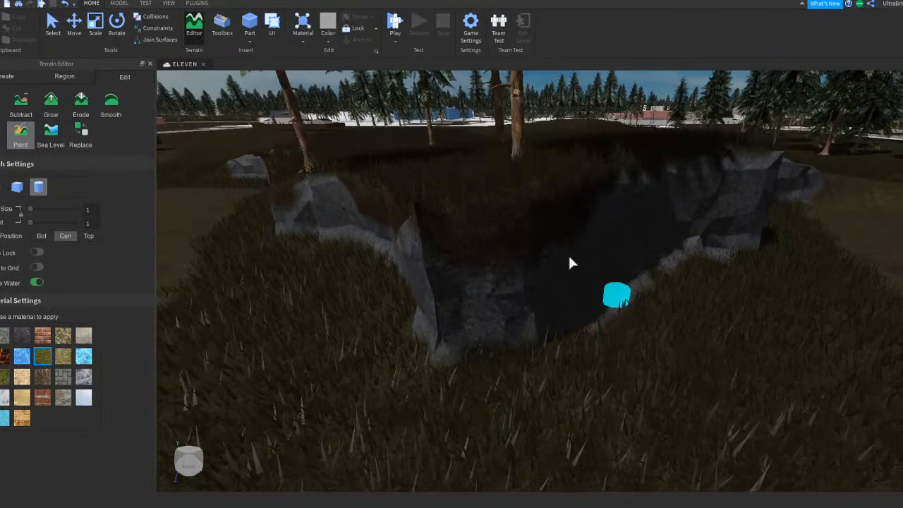
{"action": "key", "text": "w"}
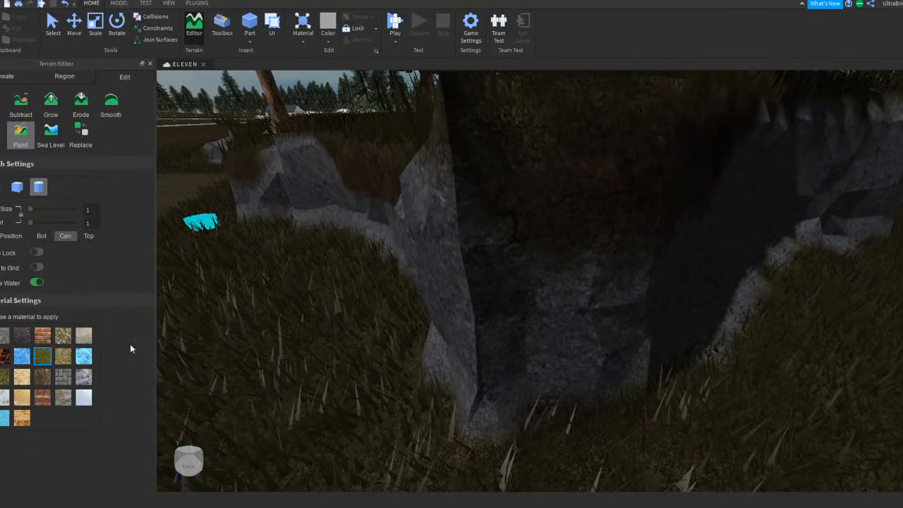
{"action": "right_click_drag", "start_coordinate": [386, 297], "coordinate": [386, 294]}
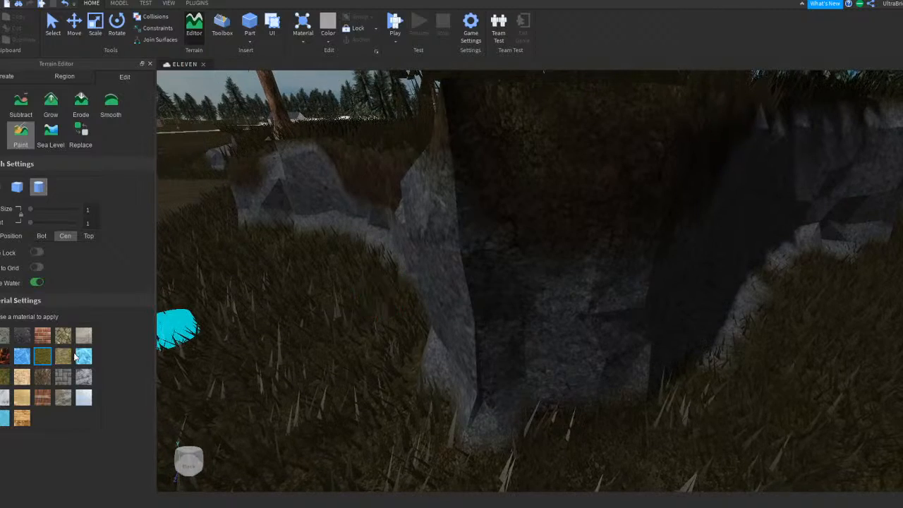
{"action": "left_click", "coordinate": [21, 336]}
{"action": "key", "text": "s"}
{"action": "left_click_drag", "start_coordinate": [531, 241], "coordinate": [635, 240]}
{"action": "mouse_move", "coordinate": [683, 224]}
{"action": "left_mouse_down"}
{"action": "mouse_move", "coordinate": [712, 202]}
{"action": "mouse_move", "coordinate": [691, 238]}
{"action": "left_mouse_up"}
Step: Fill the brown gaps along the rock face beside the corner with Basalt
{"action": "key", "text": "a"}
{"action": "right_click_drag", "start_coordinate": [616, 303], "coordinate": [613, 301]}
{"action": "mouse_move", "coordinate": [587, 297]}
{"action": "left_mouse_down"}
{"action": "mouse_move", "coordinate": [357, 297]}
{"action": "mouse_move", "coordinate": [296, 286]}
{"action": "mouse_move", "coordinate": [345, 270]}
{"action": "left_mouse_up"}
{"action": "mouse_move", "coordinate": [414, 269]}
{"action": "left_mouse_down"}
{"action": "mouse_move", "coordinate": [510, 248]}
{"action": "mouse_move", "coordinate": [353, 261]}
{"action": "mouse_move", "coordinate": [630, 242]}
{"action": "mouse_move", "coordinate": [686, 252]}
{"action": "mouse_move", "coordinate": [603, 259]}
{"action": "left_mouse_up"}
{"action": "key", "text": "d"}
Step: Touch up the top of the rock corner below the tree with Basalt
{"action": "right_click_drag", "start_coordinate": [712, 261], "coordinate": [548, 245]}
{"action": "mouse_move", "coordinate": [549, 244]}
{"action": "left_mouse_down"}
{"action": "mouse_move", "coordinate": [439, 240]}
{"action": "mouse_move", "coordinate": [553, 250]}
{"action": "left_mouse_up"}
{"action": "key", "text": "e"}
{"action": "right_click_drag", "start_coordinate": [556, 251], "coordinate": [541, 311]}
{"action": "key", "text": "w"}
{"action": "mouse_move", "coordinate": [541, 311]}
{"action": "left_mouse_down"}
{"action": "mouse_move", "coordinate": [642, 304]}
{"action": "mouse_move", "coordinate": [527, 317]}
{"action": "left_mouse_up"}
{"action": "right_click_drag", "start_coordinate": [527, 318], "coordinate": [528, 309]}
{"action": "key", "text": "s"}
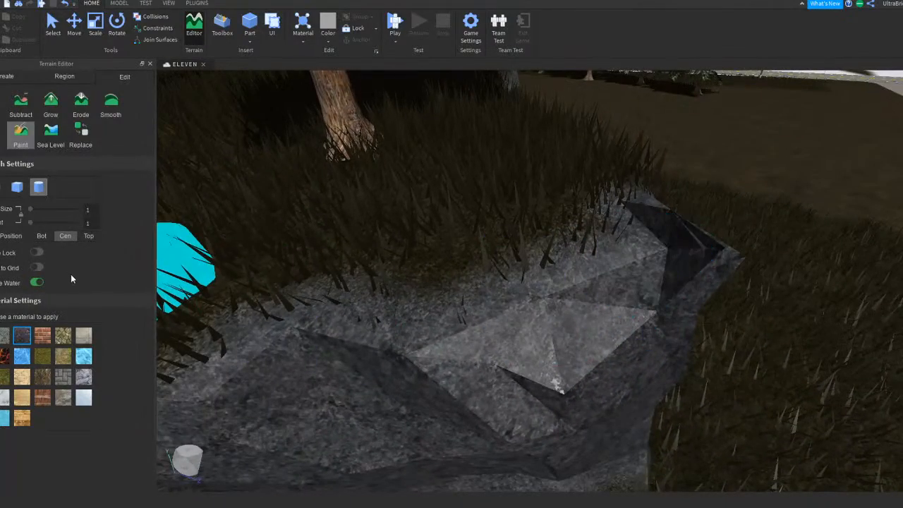
Step: Flatten the jagged tip of the rock corner with a cylinder brush of size 1 and strength 0.1, undoing the first attempt
{"action": "left_click", "coordinate": [4, 141]}
{"action": "left_click", "coordinate": [39, 187]}
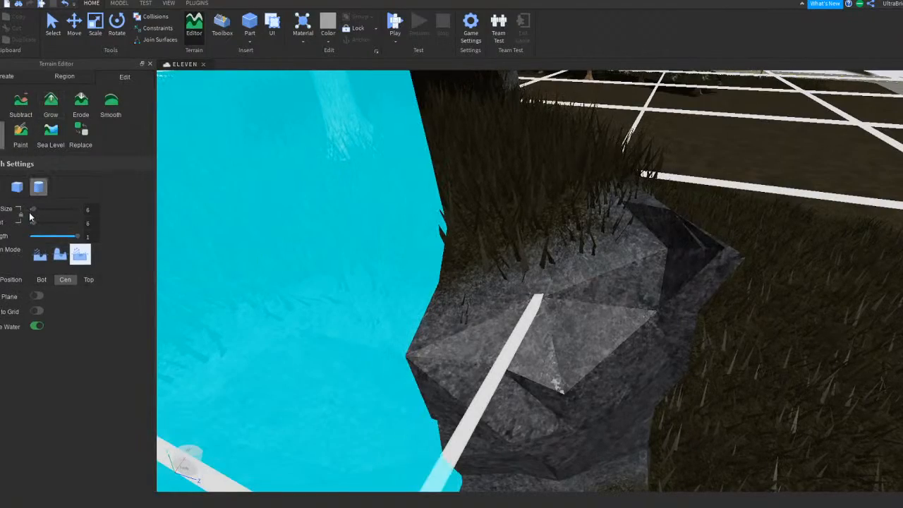
{"action": "left_click_drag", "start_coordinate": [32, 210], "coordinate": [27, 215]}
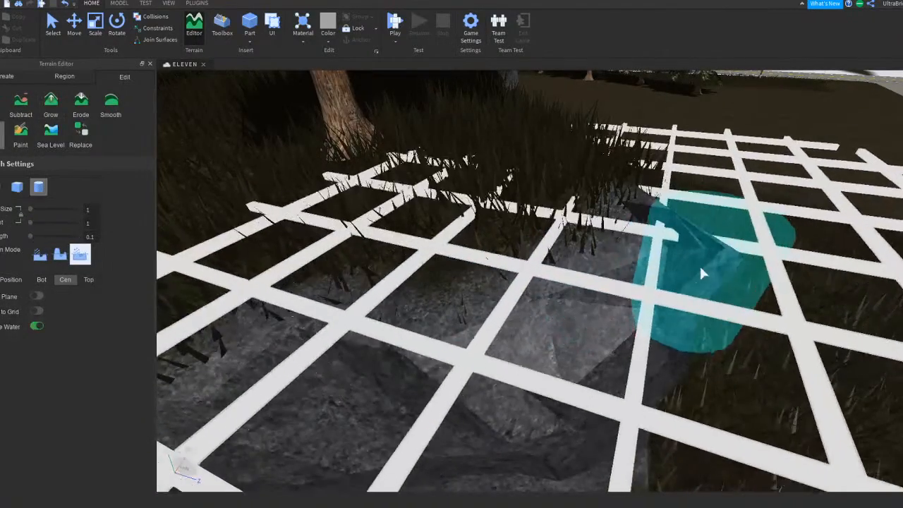
{"action": "left_click", "coordinate": [688, 293]}
{"action": "right_click_drag", "start_coordinate": [688, 293], "coordinate": [741, 302]}
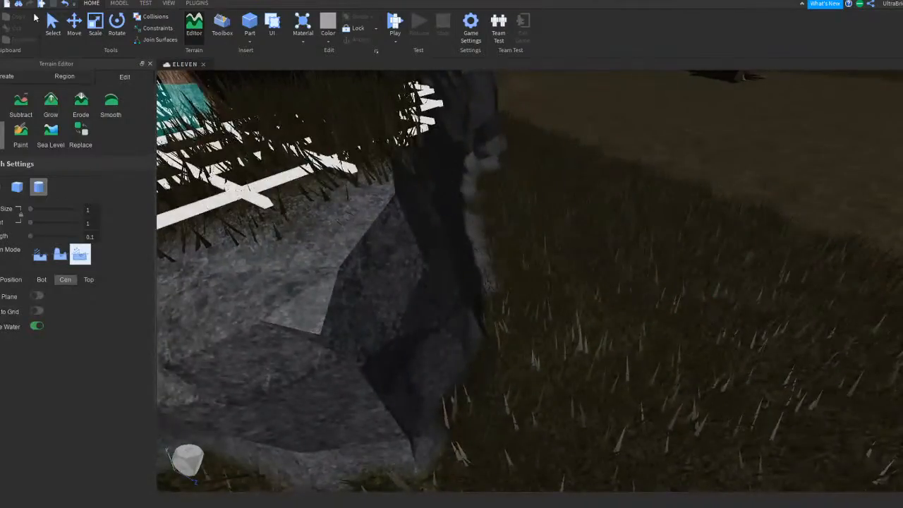
{"action": "left_click", "coordinate": [64, 4]}
{"action": "left_click", "coordinate": [64, 4]}
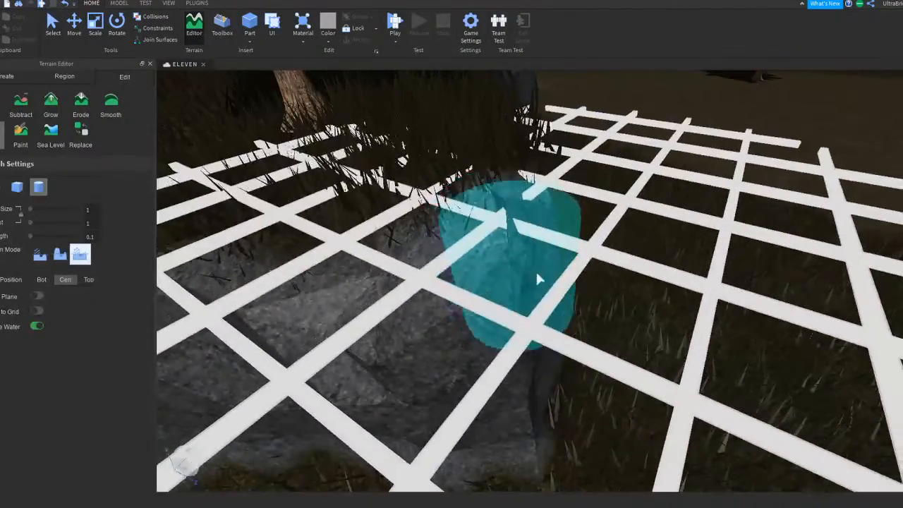
{"action": "left_click", "coordinate": [499, 274]}
{"action": "mouse_move", "coordinate": [667, 274]}
{"action": "right_mouse_down"}
{"action": "mouse_move", "coordinate": [635, 273]}
{"action": "mouse_move", "coordinate": [619, 260]}
{"action": "right_mouse_up"}
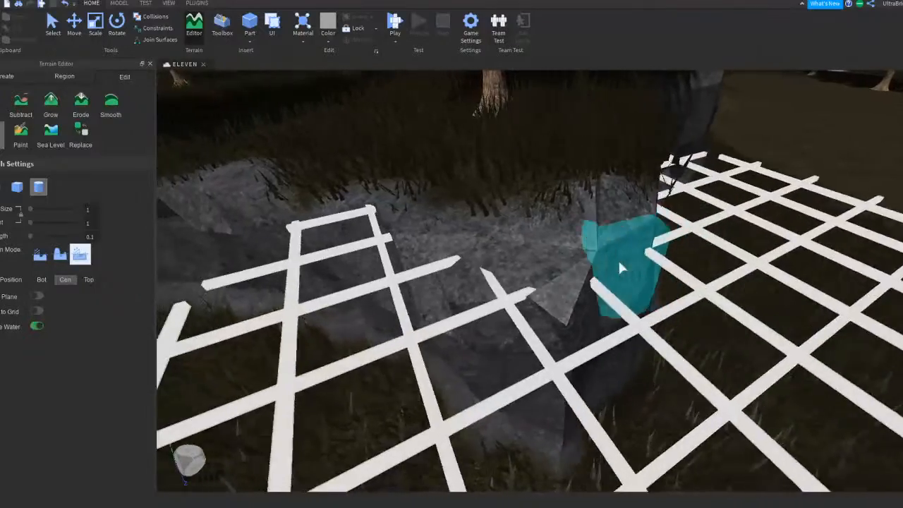
Step: Repaint the flattened rock corner and its upper edge with Basalt
{"action": "left_click", "coordinate": [15, 140]}
{"action": "right_click_drag", "start_coordinate": [569, 230], "coordinate": [520, 221]}
{"action": "left_click_drag", "start_coordinate": [519, 222], "coordinate": [656, 235]}
{"action": "key", "text": "d"}
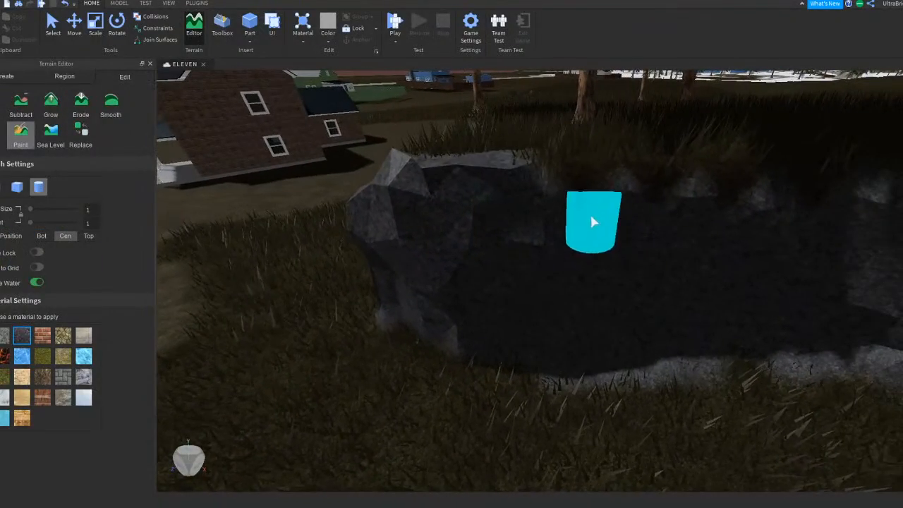
Step: Touch up the shaded rock face with Basalt along to its far end at the dirt area
{"action": "left_click", "coordinate": [592, 213]}
{"action": "key", "text": "d"}
{"action": "key", "text": "d"}
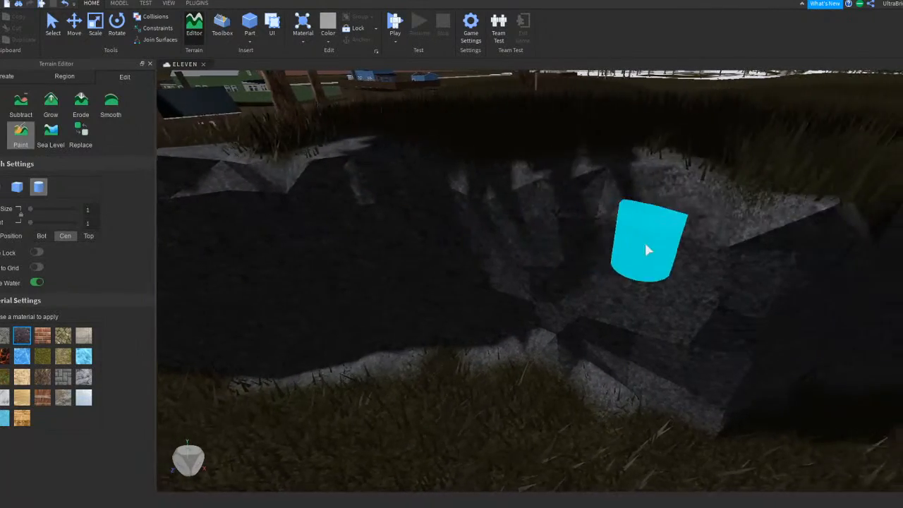
{"action": "key", "text": "d"}
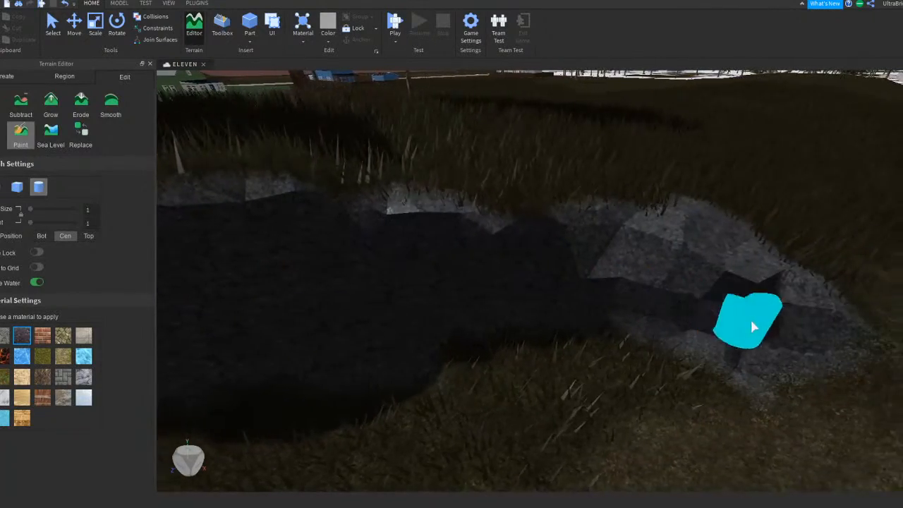
{"action": "left_click", "coordinate": [760, 338]}
{"action": "right_click_drag", "start_coordinate": [695, 316], "coordinate": [695, 317]}
{"action": "left_click_drag", "start_coordinate": [587, 284], "coordinate": [661, 286]}
{"action": "key", "text": "d"}
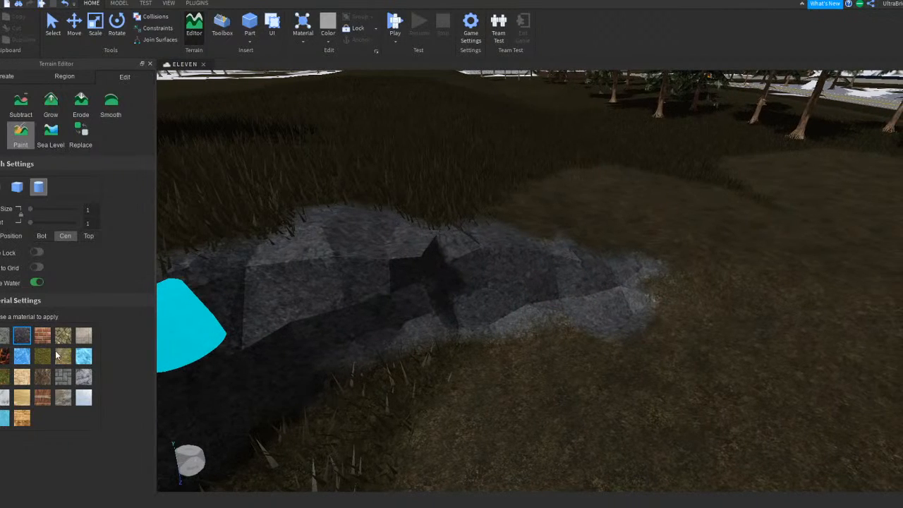
Step: Paint the Ground material around the far tip of the rock to blend it into the dirt area
{"action": "key", "text": "w"}
{"action": "right_click_drag", "start_coordinate": [540, 353], "coordinate": [540, 354]}
{"action": "mouse_move", "coordinate": [634, 340]}
{"action": "left_mouse_down"}
{"action": "mouse_move", "coordinate": [651, 346]}
{"action": "mouse_move", "coordinate": [433, 367]}
{"action": "mouse_move", "coordinate": [534, 361]}
{"action": "left_mouse_up"}
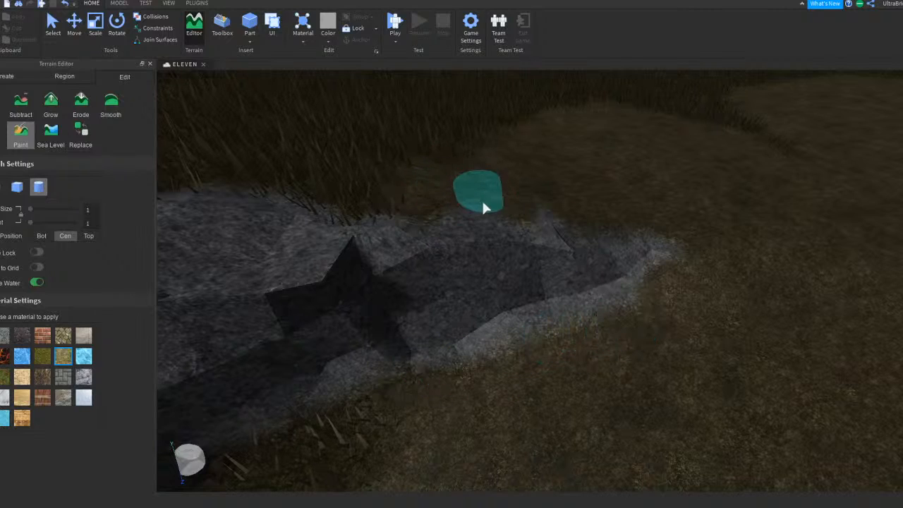
{"action": "left_click_drag", "start_coordinate": [575, 211], "coordinate": [673, 273]}
{"action": "left_click_drag", "start_coordinate": [601, 320], "coordinate": [513, 342]}
Step: Paint a patch of Ground material at the foot of the bank's pointed rock corner
{"action": "scroll", "coordinate": [514, 343], "scroll_direction": "down", "scroll_amount": 5}
{"action": "mouse_move", "coordinate": [514, 343]}
{"action": "right_mouse_down"}
{"action": "mouse_move", "coordinate": [492, 362]}
{"action": "mouse_move", "coordinate": [492, 344]}
{"action": "right_mouse_up"}
{"action": "scroll", "coordinate": [517, 344], "scroll_direction": "up", "scroll_amount": 5}
{"action": "scroll", "coordinate": [492, 345], "scroll_direction": "up", "scroll_amount": 3}
{"action": "mouse_move", "coordinate": [452, 240]}
{"action": "left_mouse_down"}
{"action": "mouse_move", "coordinate": [490, 292]}
{"action": "mouse_move", "coordinate": [470, 314]}
{"action": "left_mouse_up"}
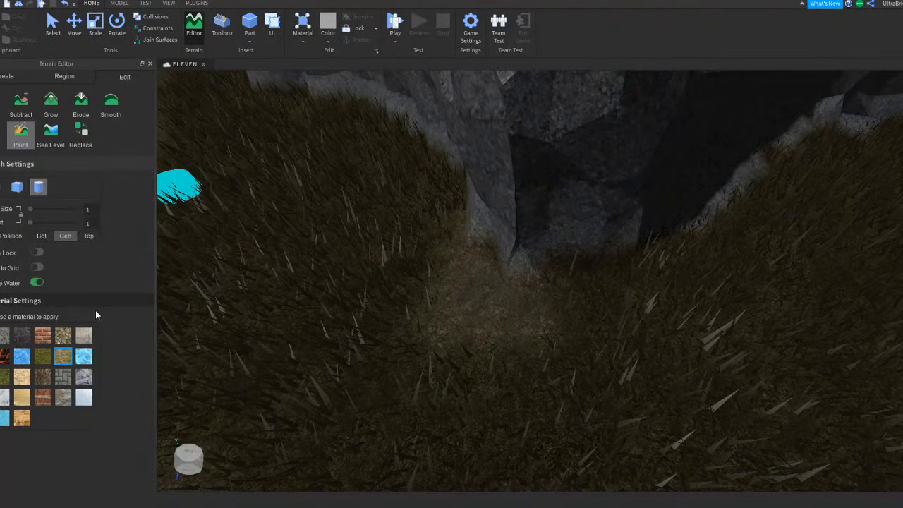
Step: Undo the last Ground patch at the pointed rock corner and repaint Ground material along the foot of the bank
{"action": "left_click", "coordinate": [65, 4]}
{"action": "scroll", "coordinate": [560, 361], "scroll_direction": "down", "scroll_amount": 5}
{"action": "right_click_drag", "start_coordinate": [561, 362], "coordinate": [528, 303]}
{"action": "scroll", "coordinate": [557, 357], "scroll_direction": "up", "scroll_amount": 3}
{"action": "scroll", "coordinate": [528, 303], "scroll_direction": "up", "scroll_amount": 2}
{"action": "right_click_drag", "start_coordinate": [405, 314], "coordinate": [404, 310]}
{"action": "mouse_move", "coordinate": [366, 266]}
{"action": "left_mouse_down"}
{"action": "mouse_move", "coordinate": [510, 309]}
{"action": "mouse_move", "coordinate": [667, 406]}
{"action": "mouse_move", "coordinate": [666, 397]}
{"action": "mouse_move", "coordinate": [671, 452]}
{"action": "left_mouse_up"}
{"action": "key", "text": "q"}
{"action": "left_click_drag", "start_coordinate": [268, 339], "coordinate": [729, 465]}
Step: Try painting the grassy gap in the rock bank with the Rock material, and undo the strokes
{"action": "scroll", "coordinate": [662, 388], "scroll_direction": "down", "scroll_amount": 8}
{"action": "right_click_drag", "start_coordinate": [543, 285], "coordinate": [512, 309]}
{"action": "scroll", "coordinate": [512, 309], "scroll_direction": "up", "scroll_amount": 4}
{"action": "scroll", "coordinate": [512, 308], "scroll_direction": "up", "scroll_amount": 1}
{"action": "right_click_drag", "start_coordinate": [621, 371], "coordinate": [621, 372]}
{"action": "scroll", "coordinate": [478, 293], "scroll_direction": "up", "scroll_amount": 5}
{"action": "scroll", "coordinate": [445, 281], "scroll_direction": "up", "scroll_amount": 4}
{"action": "right_click_drag", "start_coordinate": [445, 281], "coordinate": [444, 281]}
{"action": "left_click", "coordinate": [88, 379]}
{"action": "scroll", "coordinate": [361, 331], "scroll_direction": "down", "scroll_amount": 6}
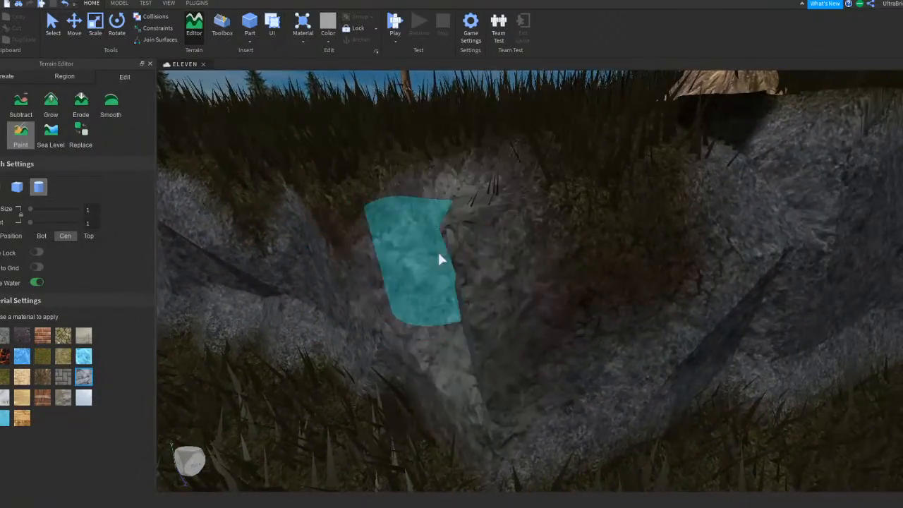
{"action": "left_click_drag", "start_coordinate": [438, 253], "coordinate": [562, 269]}
{"action": "key", "text": "a"}
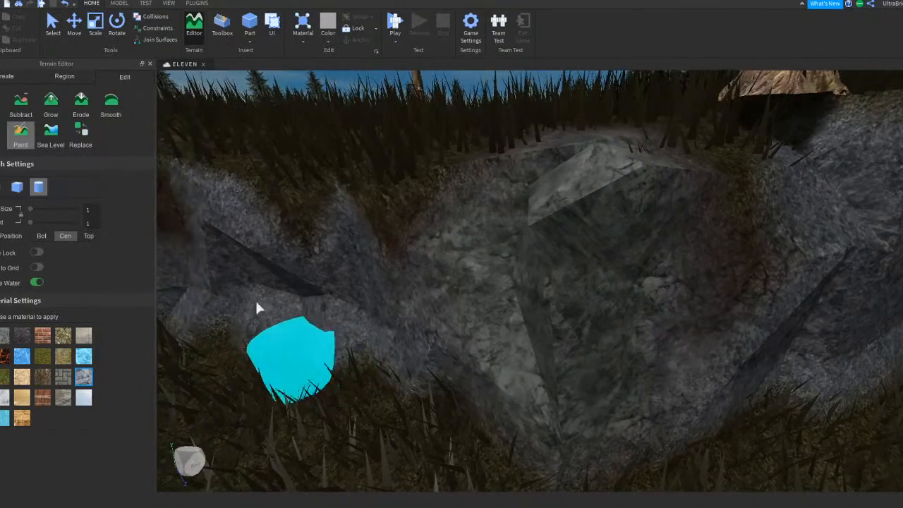
{"action": "left_click", "coordinate": [65, 5]}
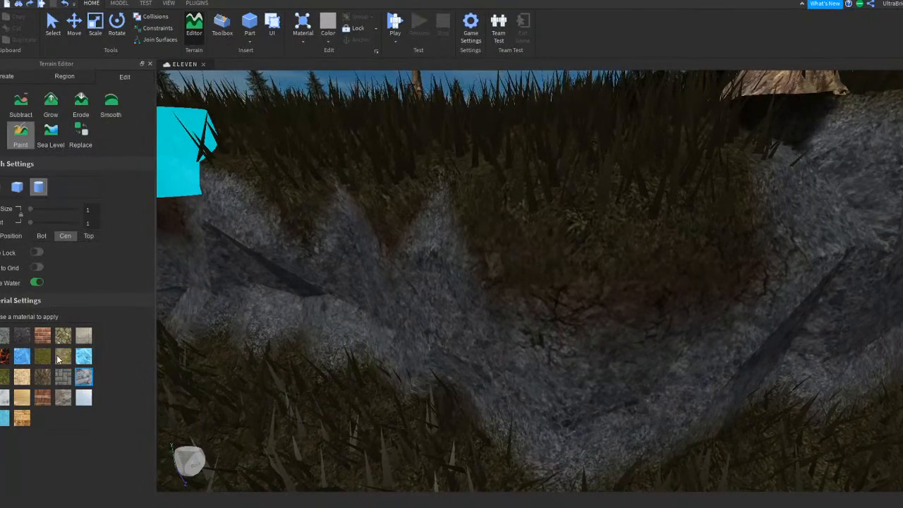
Step: Paint the grassy gap and the remaining brown patches along the rock face with Basalt
{"action": "left_click", "coordinate": [26, 339]}
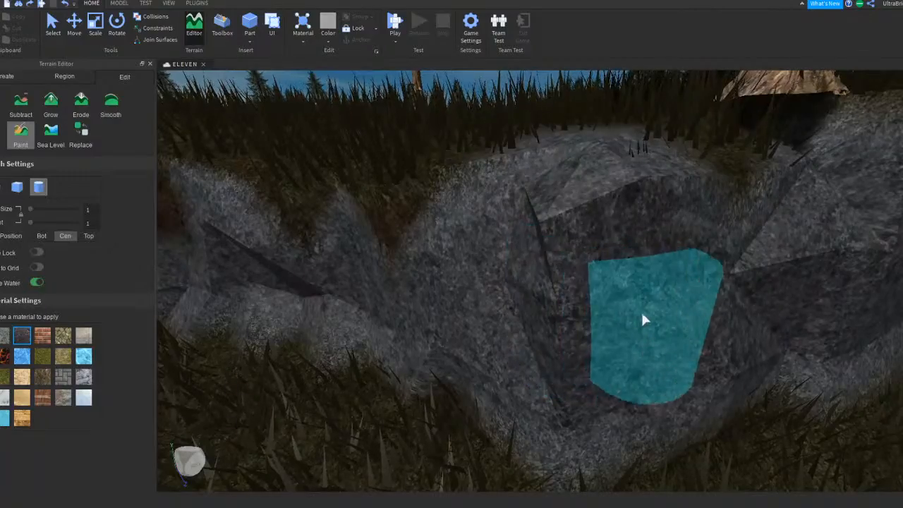
{"action": "key", "text": "a"}
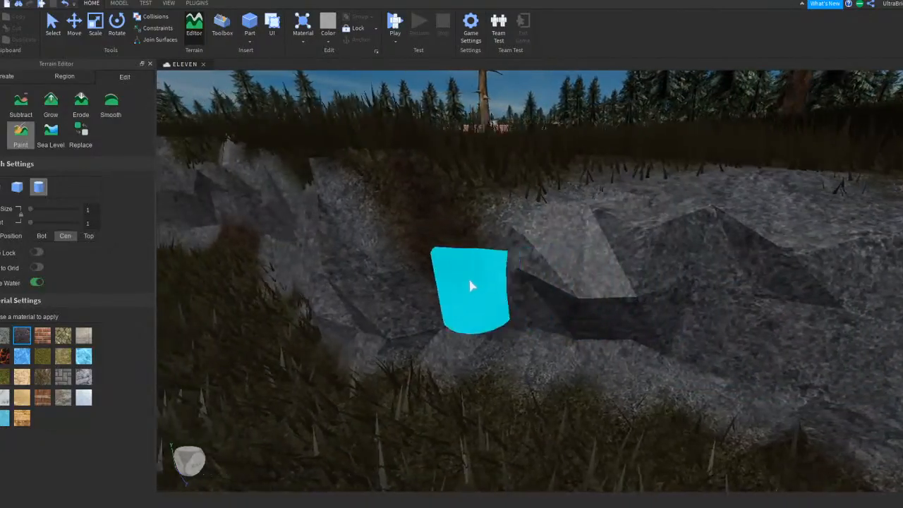
{"action": "key", "text": "a"}
{"action": "left_click_drag", "start_coordinate": [472, 286], "coordinate": [584, 245]}
{"action": "key", "text": "w"}
{"action": "key", "text": "a"}
{"action": "mouse_move", "coordinate": [415, 245]}
{"action": "left_mouse_down"}
{"action": "mouse_move", "coordinate": [450, 236]}
{"action": "mouse_move", "coordinate": [441, 228]}
{"action": "mouse_move", "coordinate": [401, 248]}
{"action": "mouse_move", "coordinate": [490, 232]}
{"action": "mouse_move", "coordinate": [535, 242]}
{"action": "left_mouse_up"}
{"action": "key", "text": "a"}
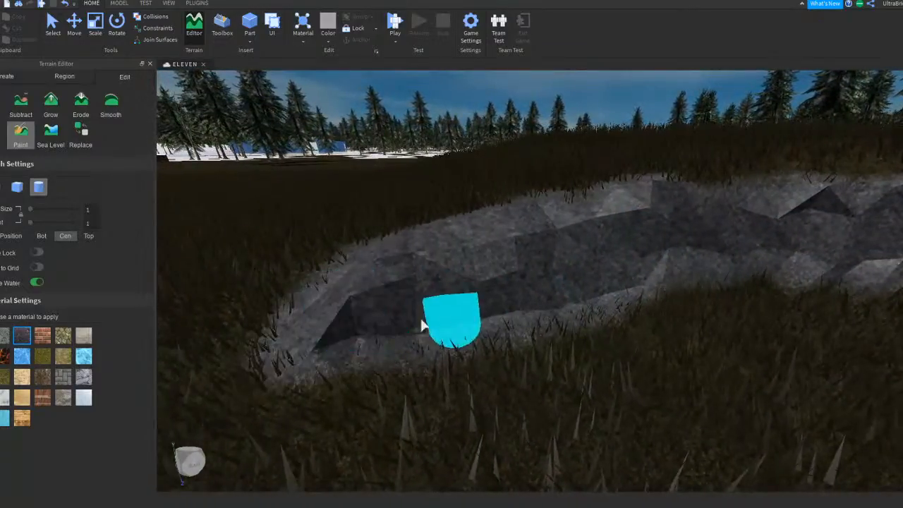
{"action": "key", "text": "a"}
Step: Check the painted rock bank from its far end and from across the road by the brick house
{"action": "key", "text": "s"}
{"action": "right_click_drag", "start_coordinate": [377, 334], "coordinate": [374, 334]}
{"action": "key", "text": "w"}
{"action": "key", "text": "d"}
{"action": "key", "text": "s"}
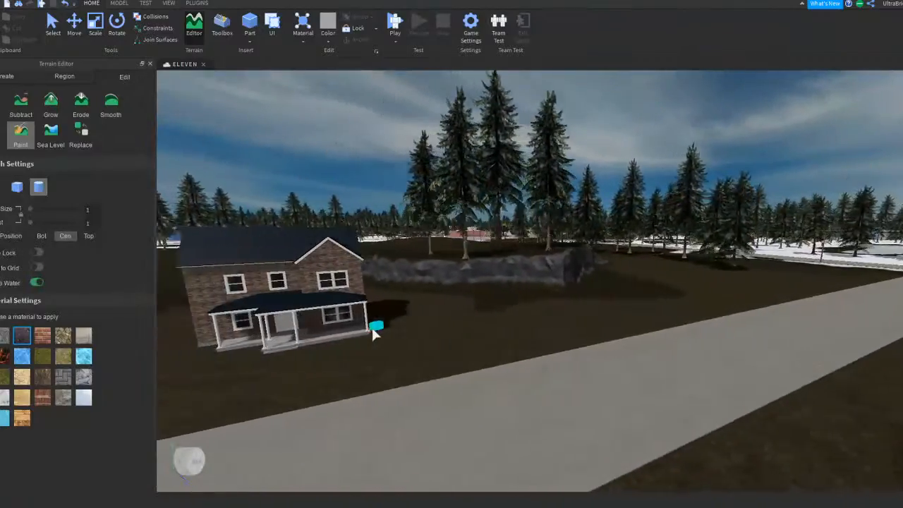
{"action": "key", "text": "s"}
{"action": "key", "text": "w"}
Step: Close the terrain editor and rearrange the pine trees on the grass behind the rock bank to spread them out
{"action": "left_click", "coordinate": [193, 28]}
{"action": "key", "text": "w"}
{"action": "right_click_drag", "start_coordinate": [461, 182], "coordinate": [445, 190]}
{"action": "left_click", "coordinate": [317, 250]}
{"action": "key", "text": "s"}
{"action": "key", "text": "ctrl+3"}
{"action": "key", "text": "a"}
{"action": "left_click", "coordinate": [360, 181]}
{"action": "key", "text": "a"}
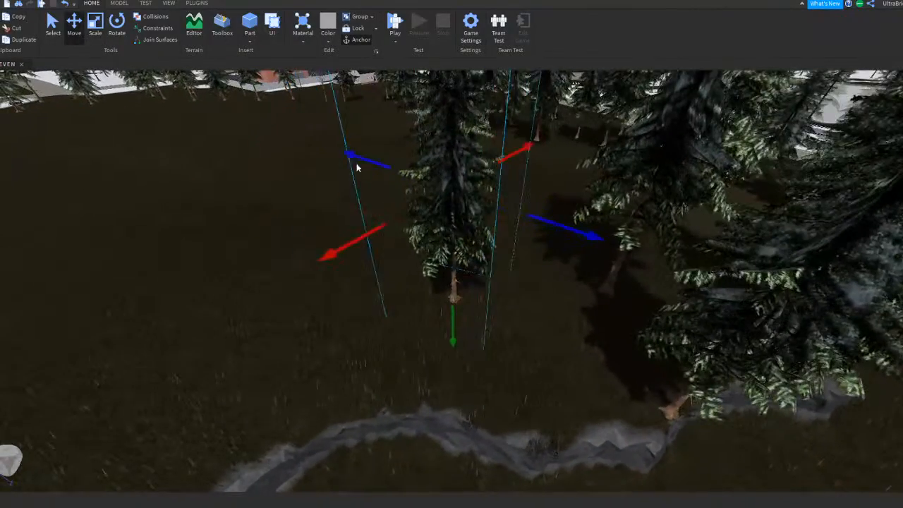
{"action": "left_click", "coordinate": [771, 306]}
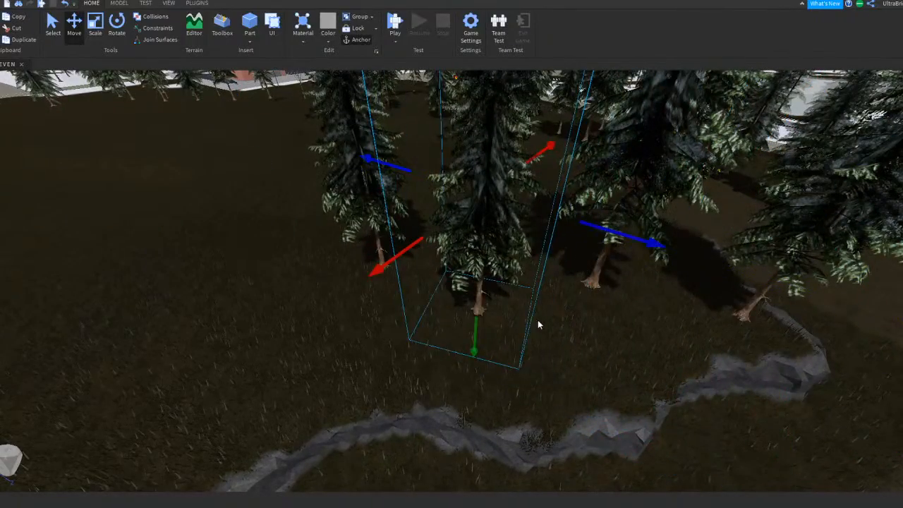
Step: Lower the rearranged pine trees so that their trunk bases sit down in the grass
{"action": "key", "text": "w"}
{"action": "right_click_drag", "start_coordinate": [481, 320], "coordinate": [480, 313]}
{"action": "key", "text": "w"}
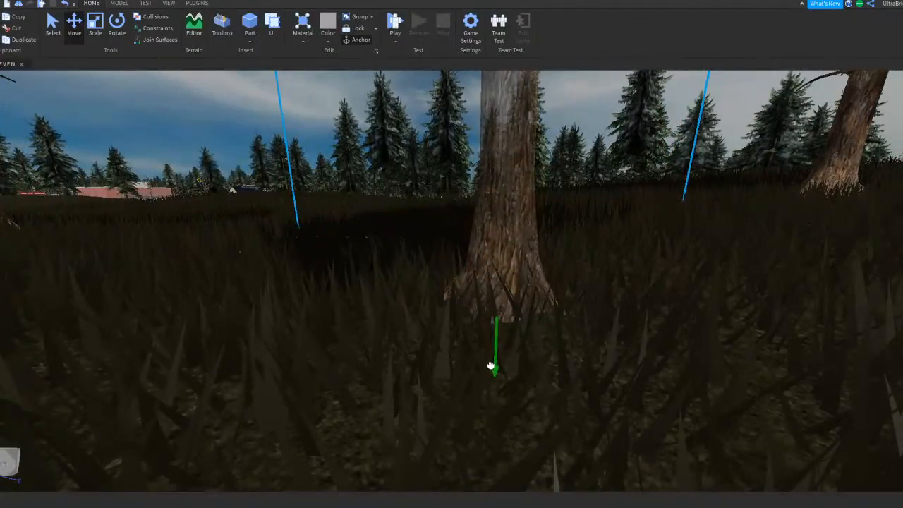
{"action": "left_click", "coordinate": [354, 397]}
{"action": "right_click_drag", "start_coordinate": [354, 397], "coordinate": [378, 367]}
{"action": "key", "text": "w"}
{"action": "key", "text": "w"}
{"action": "key", "text": "w"}
{"action": "left_click", "coordinate": [442, 246]}
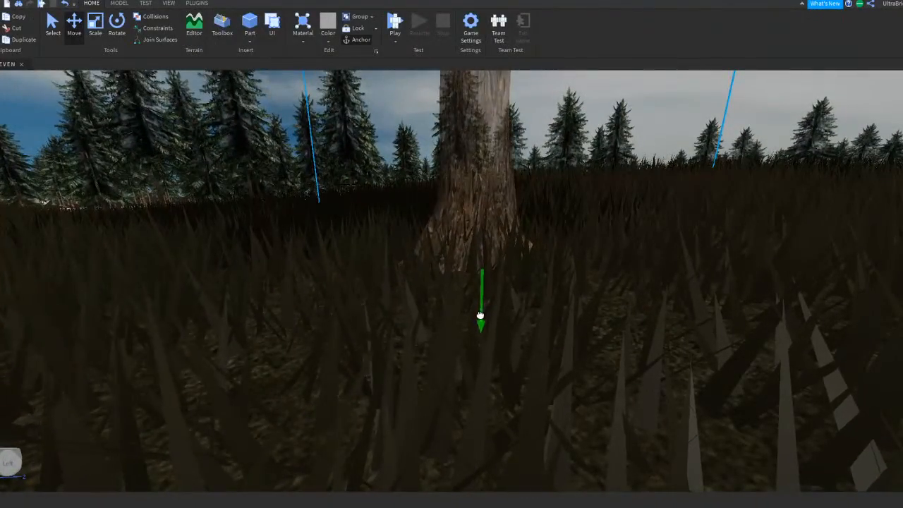
{"action": "key", "text": "s"}
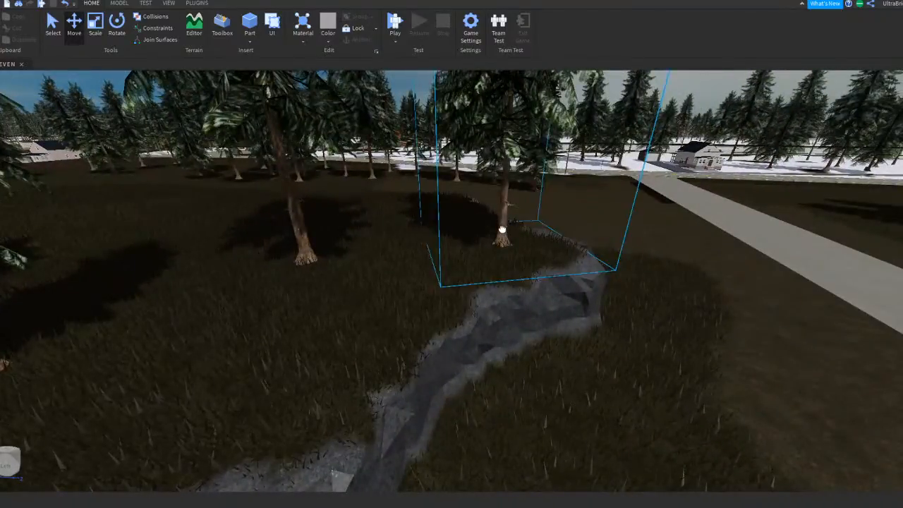
Step: Select the pine tree standing close to the rock bank and slide it horizontally to a new spot
{"action": "left_click", "coordinate": [502, 230]}
{"action": "key", "text": "e"}
{"action": "key", "text": "e"}
{"action": "right_click_drag", "start_coordinate": [502, 229], "coordinate": [502, 227]}
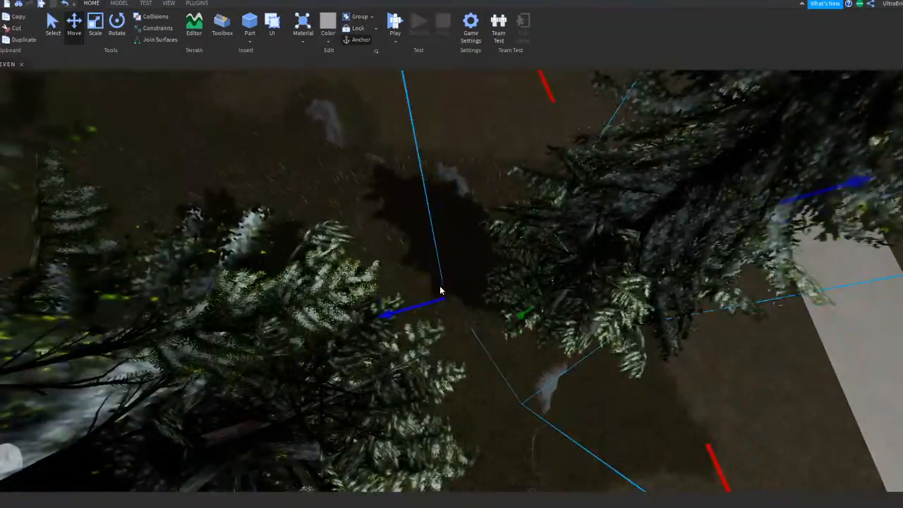
{"action": "key", "text": "e"}
{"action": "key", "text": "e"}
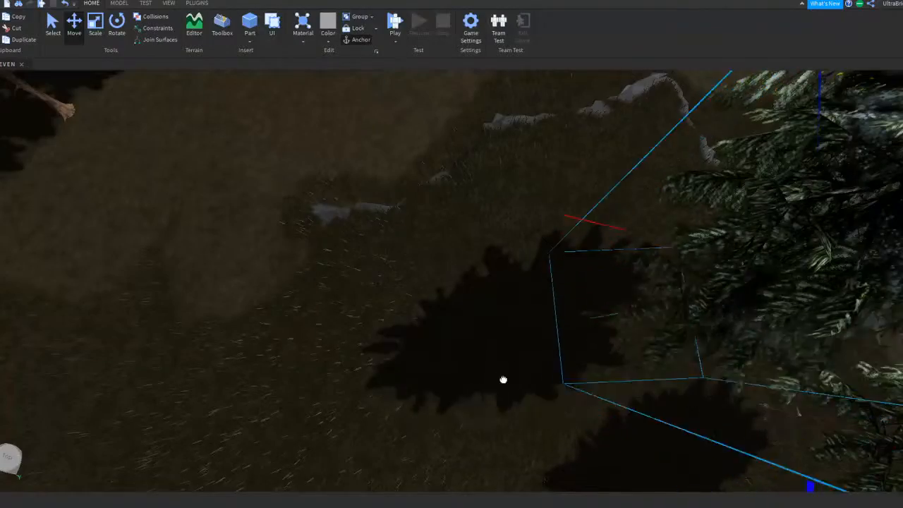
{"action": "right_click_drag", "start_coordinate": [497, 396], "coordinate": [515, 326]}
{"action": "right_click_drag", "start_coordinate": [480, 264], "coordinate": [547, 232]}
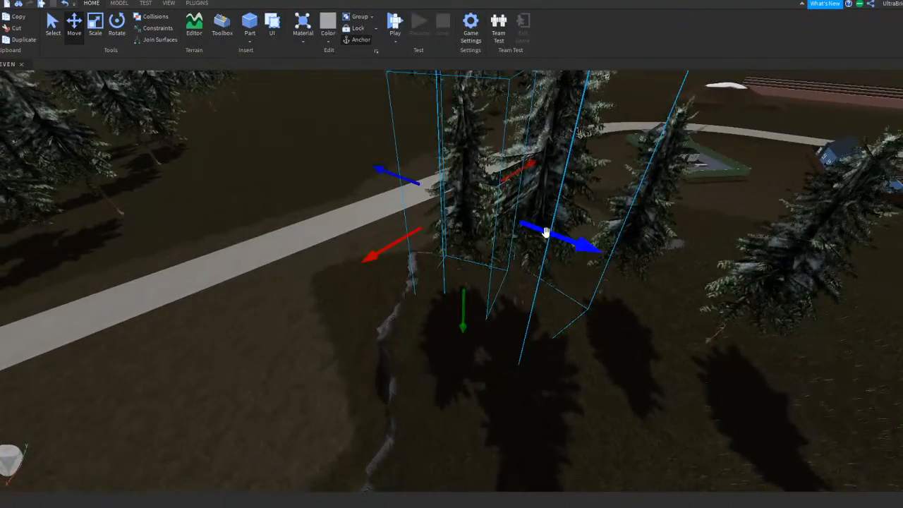
{"action": "right_click_drag", "start_coordinate": [765, 308], "coordinate": [536, 282]}
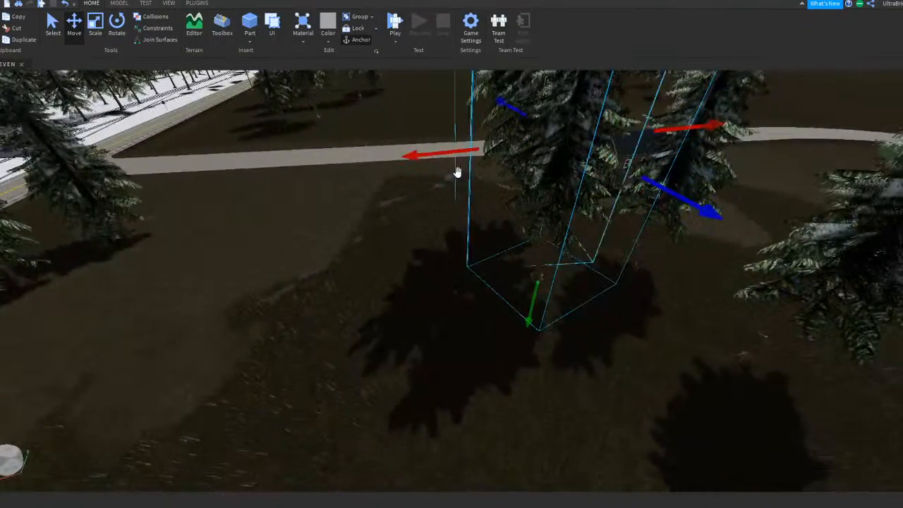
{"action": "left_click_drag", "start_coordinate": [424, 164], "coordinate": [323, 219]}
Step: Lower the moved pine tree until its trunk base is sunk into the grass
{"action": "scroll", "coordinate": [323, 219], "scroll_direction": "up", "scroll_amount": 5}
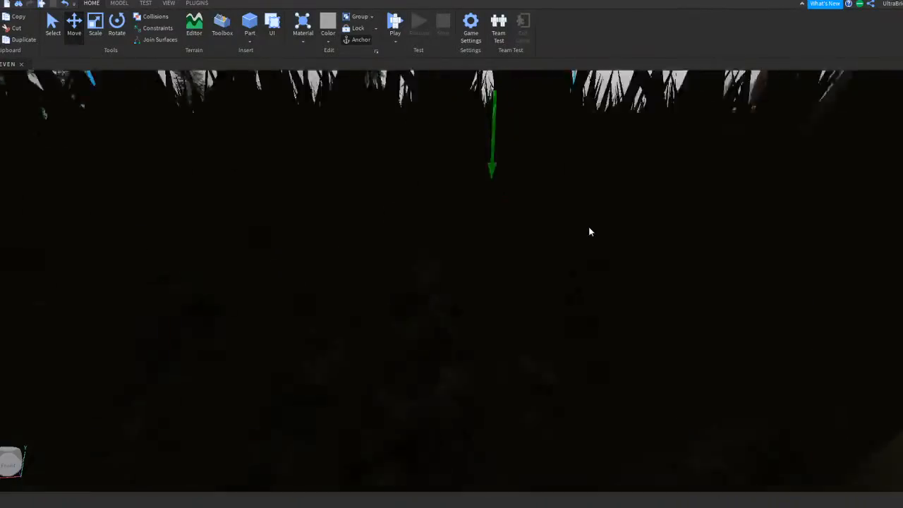
{"action": "scroll", "coordinate": [587, 236], "scroll_direction": "down", "scroll_amount": 4}
{"action": "right_click_drag", "start_coordinate": [581, 246], "coordinate": [604, 236]}
{"action": "scroll", "coordinate": [526, 313], "scroll_direction": "up", "scroll_amount": 3}
{"action": "scroll", "coordinate": [495, 282], "scroll_direction": "down", "scroll_amount": 3}
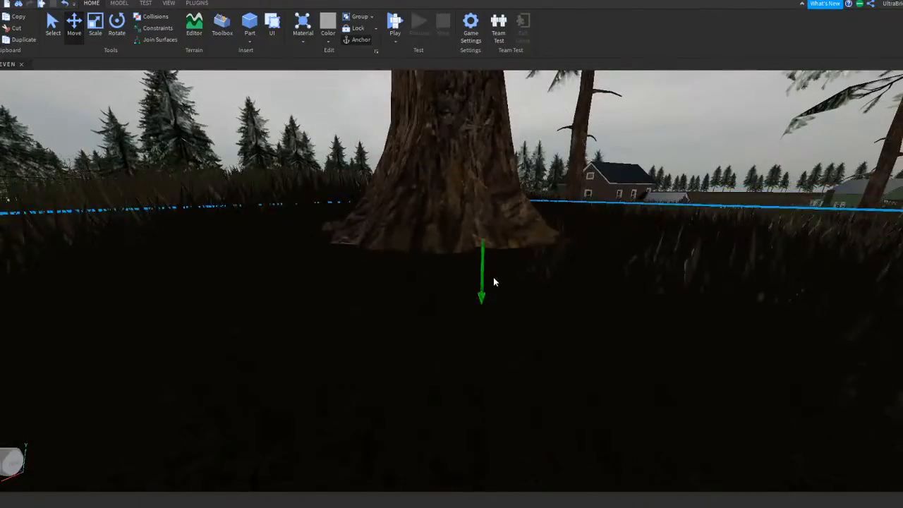
{"action": "left_click_drag", "start_coordinate": [483, 294], "coordinate": [486, 332]}
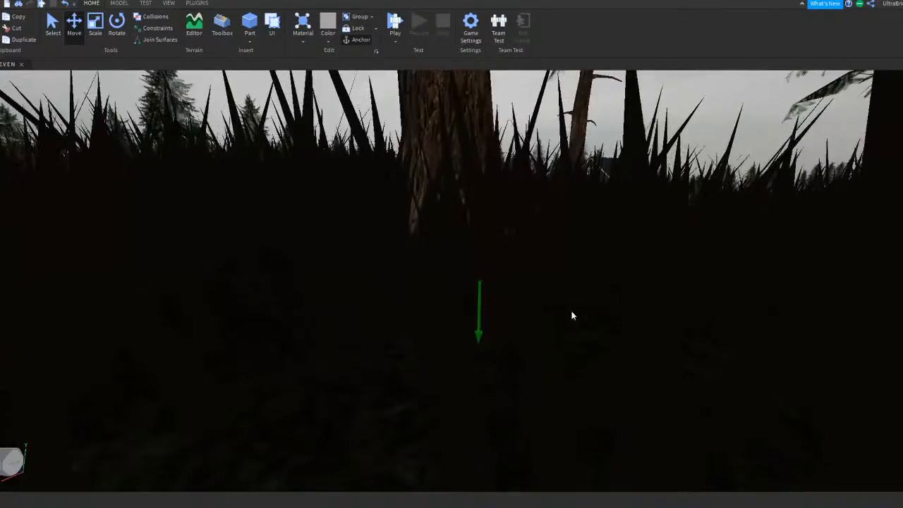
{"action": "right_click_drag", "start_coordinate": [496, 325], "coordinate": [480, 322]}
{"action": "scroll", "coordinate": [492, 322], "scroll_direction": "down", "scroll_amount": 5}
{"action": "scroll", "coordinate": [466, 318], "scroll_direction": "up", "scroll_amount": 3}
{"action": "mouse_move", "coordinate": [494, 252]}
{"action": "right_mouse_down"}
{"action": "mouse_move", "coordinate": [517, 264]}
{"action": "mouse_move", "coordinate": [498, 268]}
{"action": "right_mouse_up"}
Step: Examine the rock bank and the trees behind it from the side road and its junction with the main road
{"action": "key", "text": "w"}
{"action": "key", "text": "s"}
{"action": "right_click_drag", "start_coordinate": [698, 308], "coordinate": [699, 308]}
{"action": "key", "text": "q"}
{"action": "key", "text": "d"}
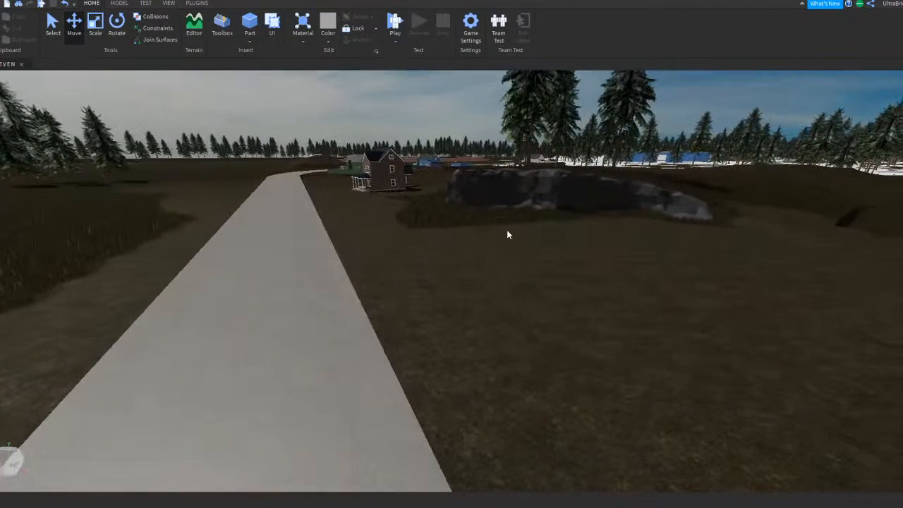
{"action": "right_click_drag", "start_coordinate": [563, 283], "coordinate": [564, 283]}
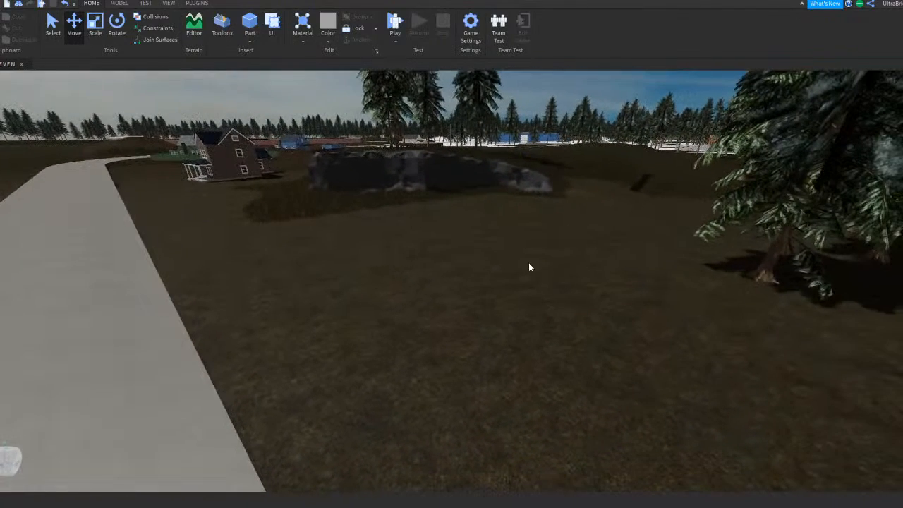
{"action": "key", "text": "s"}
{"action": "key", "text": "d"}
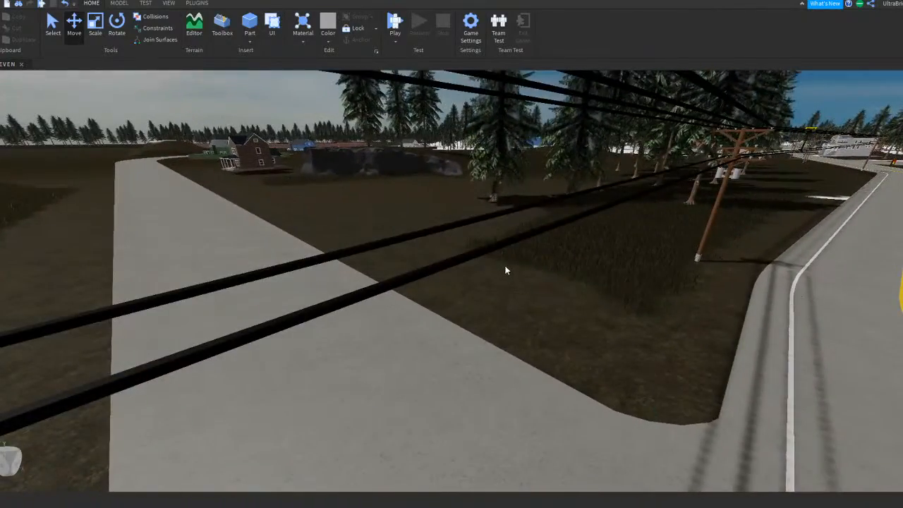
{"action": "key", "text": "w"}
{"action": "key", "text": "a"}
{"action": "key", "text": "w"}
{"action": "right_click_drag", "start_coordinate": [500, 265], "coordinate": [495, 266]}
{"action": "key", "text": "s"}
{"action": "key", "text": "q"}
{"action": "key", "text": "s"}
{"action": "key", "text": "a"}
{"action": "key", "text": "w"}
{"action": "key", "text": "a"}
{"action": "key", "text": "a"}
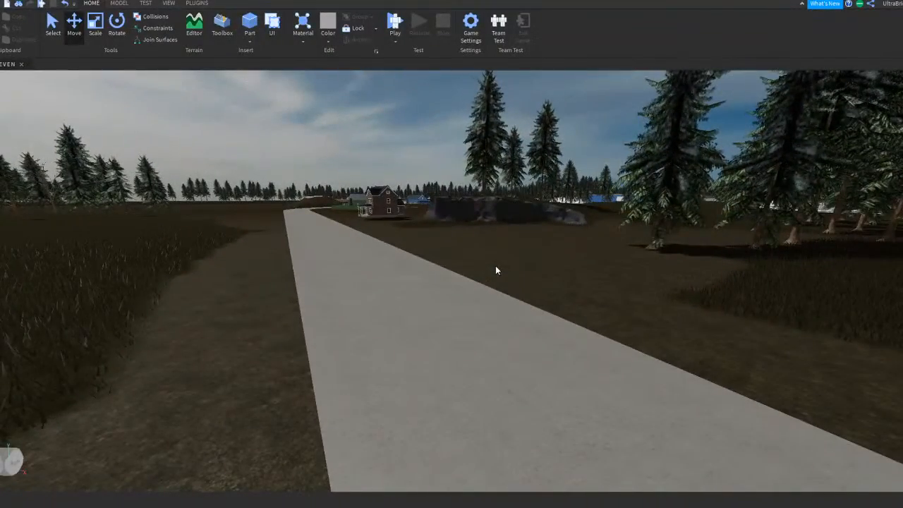
Step: Examine the brick house, rock bank and surrounding dirt area from above and from nearby along the side road
{"action": "key", "text": "e"}
{"action": "key", "text": "w"}
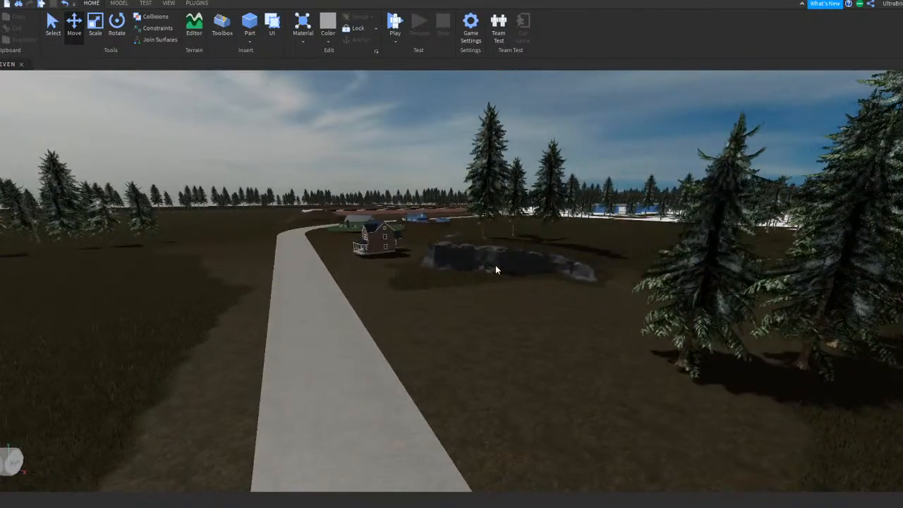
{"action": "key", "text": "a"}
{"action": "key", "text": "w"}
{"action": "right_click_drag", "start_coordinate": [495, 267], "coordinate": [496, 266]}
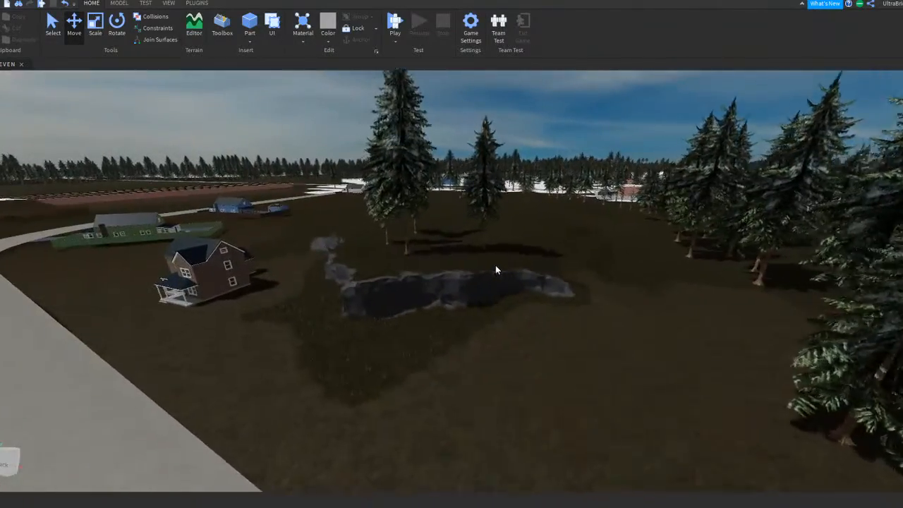
{"action": "key", "text": "a"}
{"action": "key", "text": "w"}
{"action": "key", "text": "d"}
{"action": "key", "text": "q"}
{"action": "key", "text": "s"}
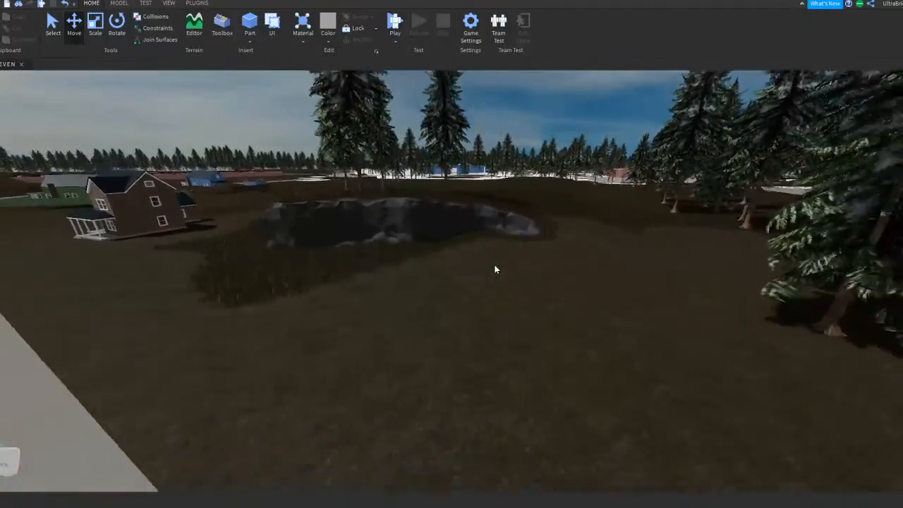
{"action": "key", "text": "s"}
{"action": "key", "text": "q"}
{"action": "right_click_drag", "start_coordinate": [496, 266], "coordinate": [506, 259]}
{"action": "key", "text": "d"}
{"action": "key", "text": "a"}
{"action": "key", "text": "w"}
{"action": "key", "text": "a"}
{"action": "key", "text": "w"}
{"action": "key", "text": "w"}
{"action": "key", "text": "e"}
{"action": "key", "text": "w"}
{"action": "key", "text": "q"}
{"action": "key", "text": "w"}
Step: Reposition the brick house beside the side road, shifting it toward the green house and adjusting its setback from the road
{"action": "left_click", "coordinate": [503, 256]}
{"action": "key", "text": "f"}
{"action": "key", "text": "a"}
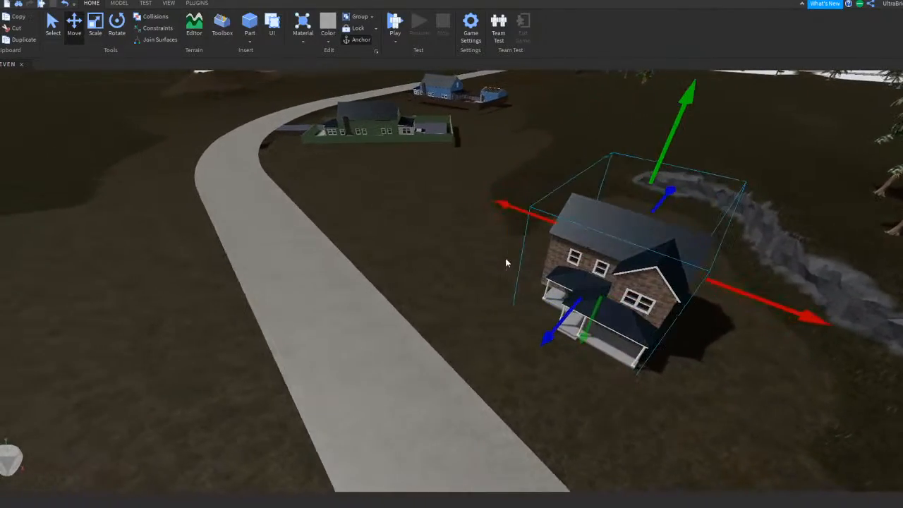
{"action": "left_click_drag", "start_coordinate": [524, 215], "coordinate": [502, 195]}
{"action": "right_click_drag", "start_coordinate": [502, 195], "coordinate": [502, 194]}
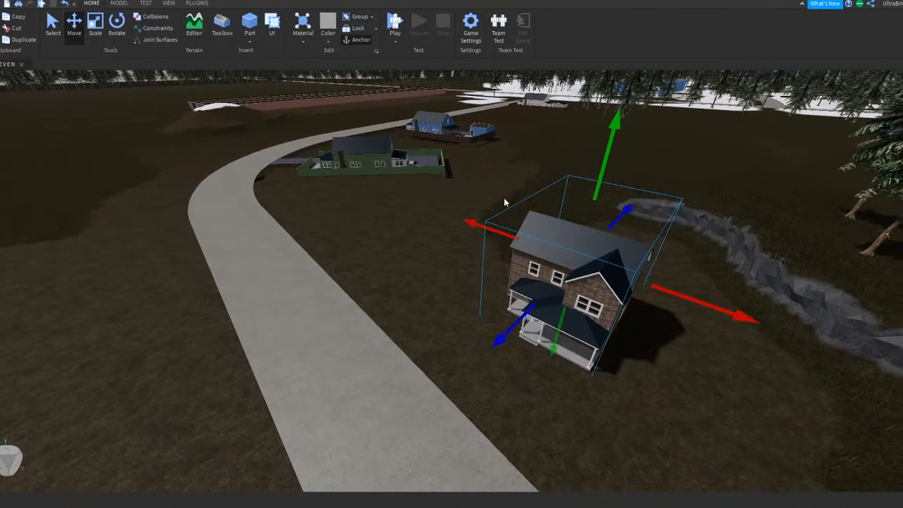
{"action": "left_click_drag", "start_coordinate": [488, 341], "coordinate": [491, 336]}
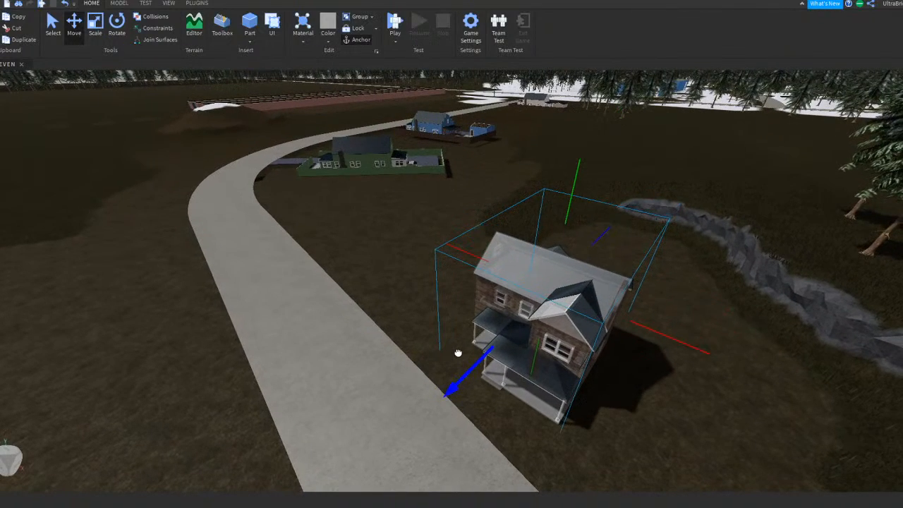
{"action": "right_click_drag", "start_coordinate": [601, 376], "coordinate": [601, 375]}
{"action": "key", "text": "w"}
{"action": "left_click", "coordinate": [523, 256]}
{"action": "right_click_drag", "start_coordinate": [477, 281], "coordinate": [478, 281]}
{"action": "left_click_drag", "start_coordinate": [372, 360], "coordinate": [528, 236]}
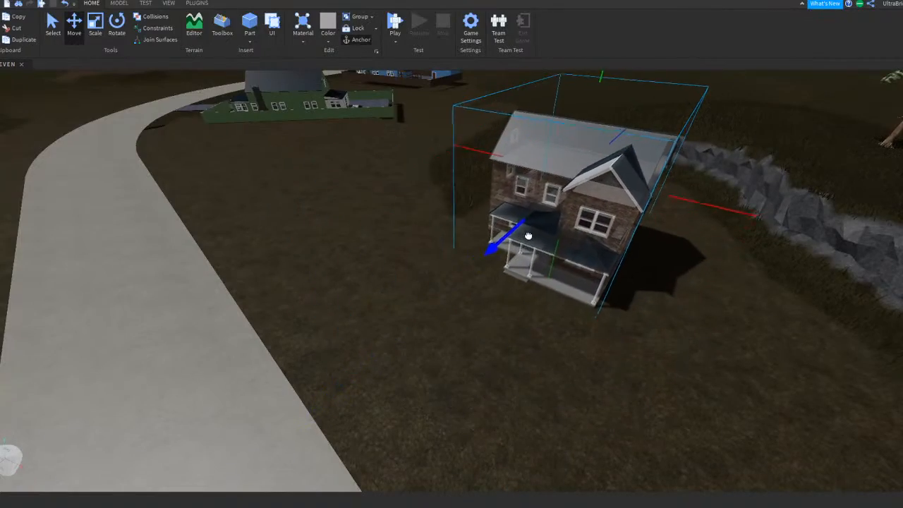
Step: Look over the map from the brick house to the snowy neighbourhood to find another house model for the side road
{"action": "key", "text": "w"}
{"action": "right_click_drag", "start_coordinate": [602, 341], "coordinate": [572, 311]}
{"action": "scroll", "coordinate": [471, 196], "scroll_direction": "up", "scroll_amount": 10}
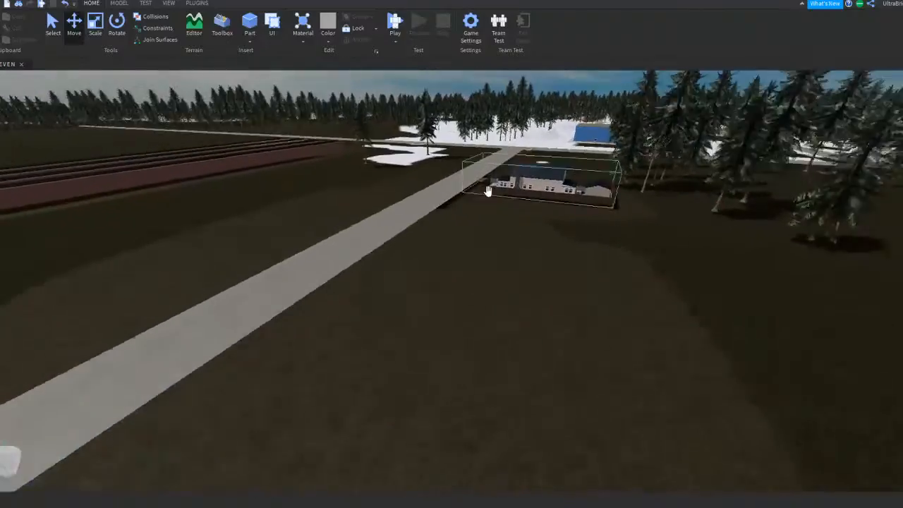
{"action": "scroll", "coordinate": [489, 192], "scroll_direction": "up", "scroll_amount": 3}
{"action": "right_click_drag", "start_coordinate": [490, 194], "coordinate": [505, 245]}
{"action": "scroll", "coordinate": [488, 196], "scroll_direction": "down", "scroll_amount": 4}
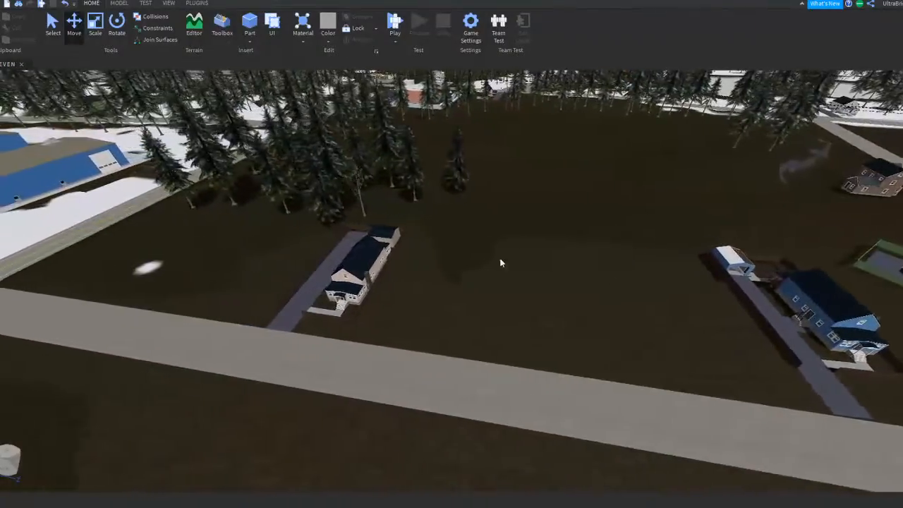
{"action": "right_click_drag", "start_coordinate": [378, 287], "coordinate": [382, 283]}
{"action": "scroll", "coordinate": [445, 220], "scroll_direction": "up", "scroll_amount": 8}
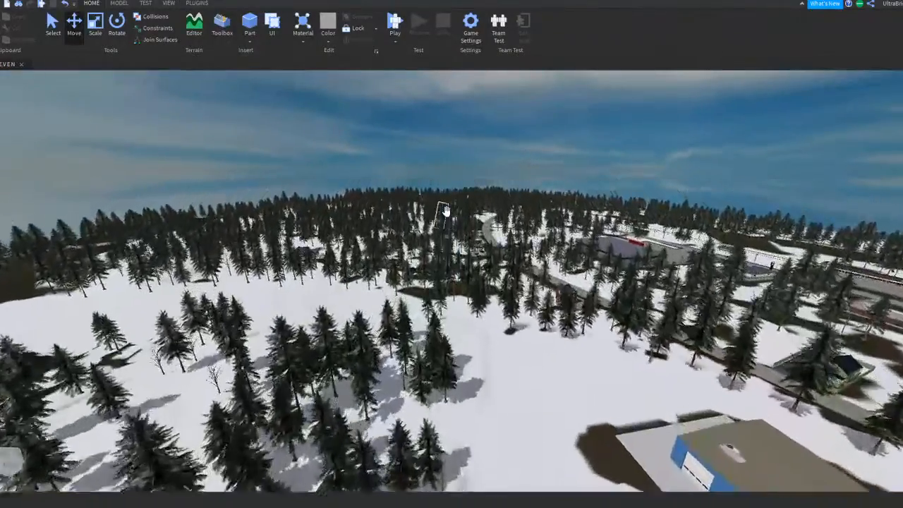
{"action": "scroll", "coordinate": [446, 211], "scroll_direction": "up", "scroll_amount": 8}
{"action": "right_click_drag", "start_coordinate": [541, 284], "coordinate": [538, 291]}
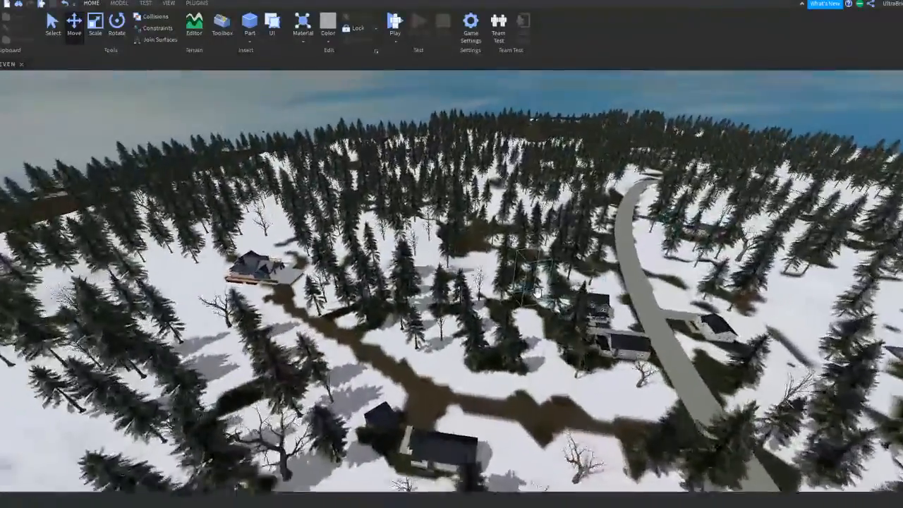
{"action": "scroll", "coordinate": [536, 291], "scroll_direction": "up", "scroll_amount": 10}
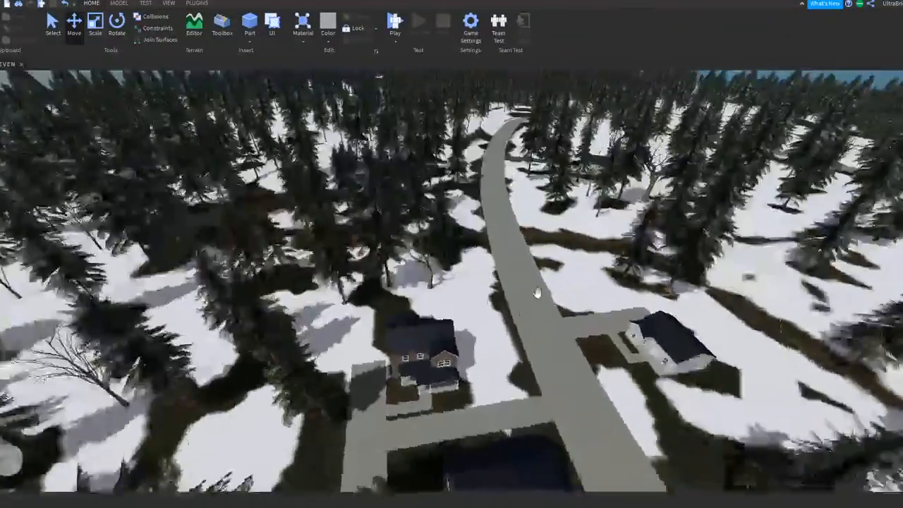
{"action": "scroll", "coordinate": [538, 293], "scroll_direction": "up", "scroll_amount": 4}
{"action": "right_click_drag", "start_coordinate": [538, 293], "coordinate": [554, 302]}
Step: Bring the small white house from the snowy road to the dirt field across the side road from the brick house
{"action": "left_click", "coordinate": [552, 297]}
{"action": "scroll", "coordinate": [553, 297], "scroll_direction": "down", "scroll_amount": 6}
{"action": "key", "text": "f"}
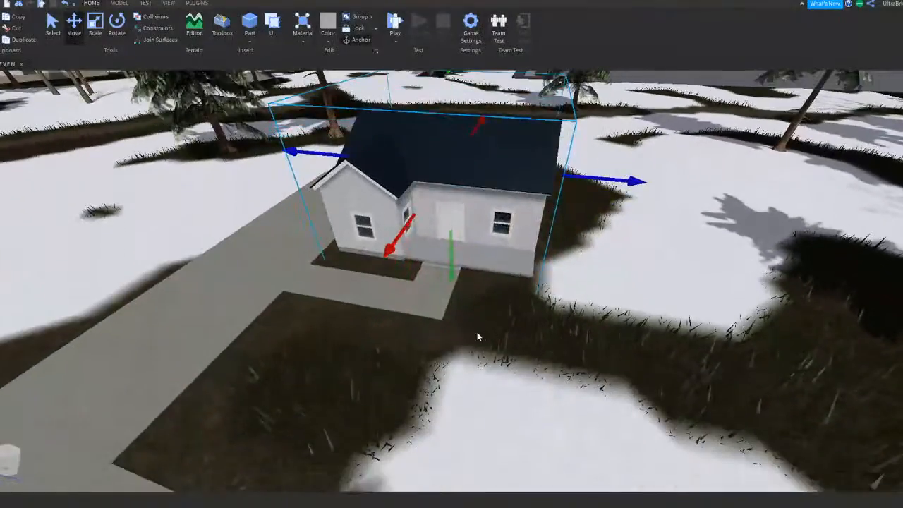
{"action": "right_click_drag", "start_coordinate": [424, 309], "coordinate": [410, 303]}
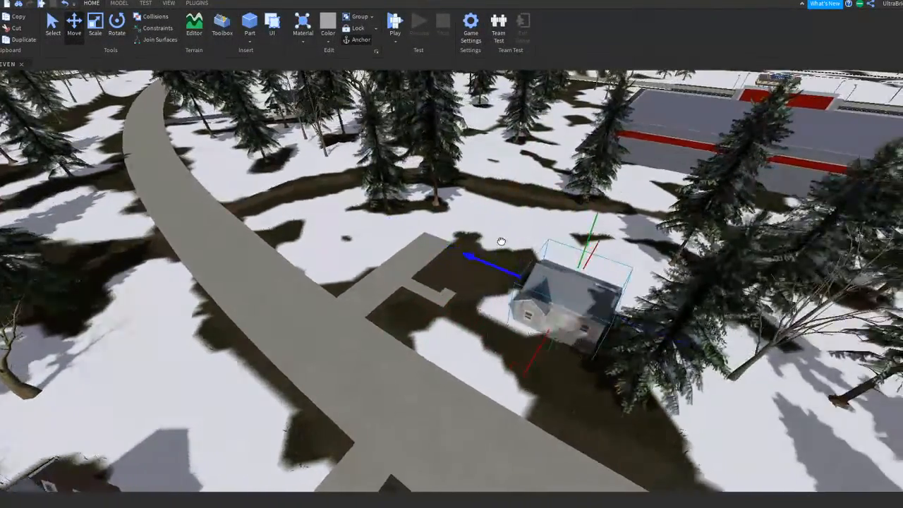
{"action": "left_click_drag", "start_coordinate": [501, 241], "coordinate": [507, 239]}
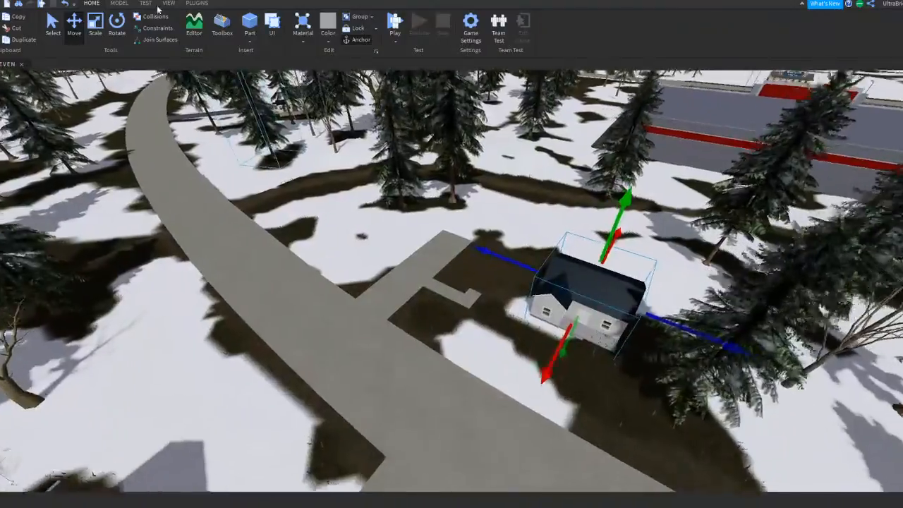
{"action": "key", "text": "w"}
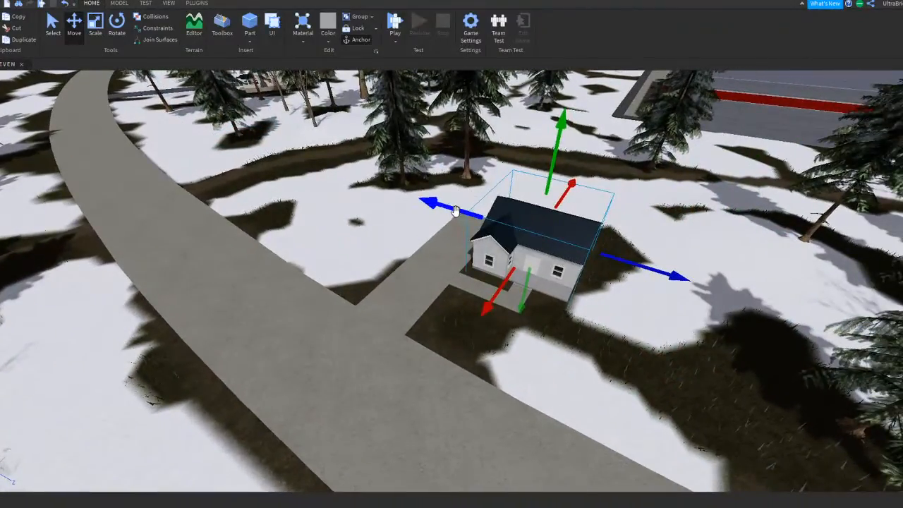
{"action": "left_click_drag", "start_coordinate": [456, 211], "coordinate": [439, 255]}
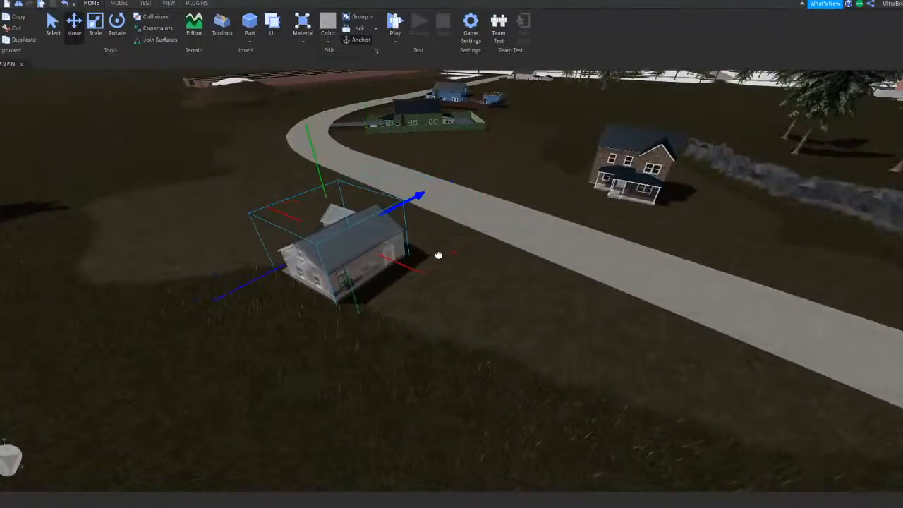
Step: Rotate the white house so that its porch faces the side road
{"action": "key", "text": "w"}
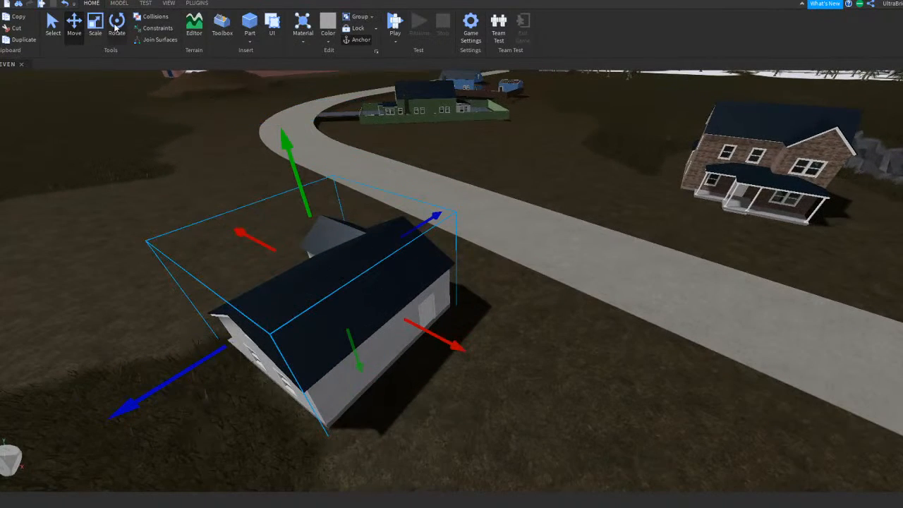
{"action": "right_click_drag", "start_coordinate": [468, 203], "coordinate": [475, 207]}
{"action": "key", "text": "a"}
{"action": "left_click_drag", "start_coordinate": [451, 269], "coordinate": [320, 254]}
{"action": "mouse_move", "coordinate": [320, 253]}
{"action": "right_mouse_down"}
{"action": "mouse_move", "coordinate": [332, 265]}
{"action": "mouse_move", "coordinate": [325, 256]}
{"action": "right_mouse_up"}
{"action": "key", "text": "a"}
{"action": "key", "text": "s"}
{"action": "right_click_drag", "start_coordinate": [463, 277], "coordinate": [464, 278]}
{"action": "key", "text": "s"}
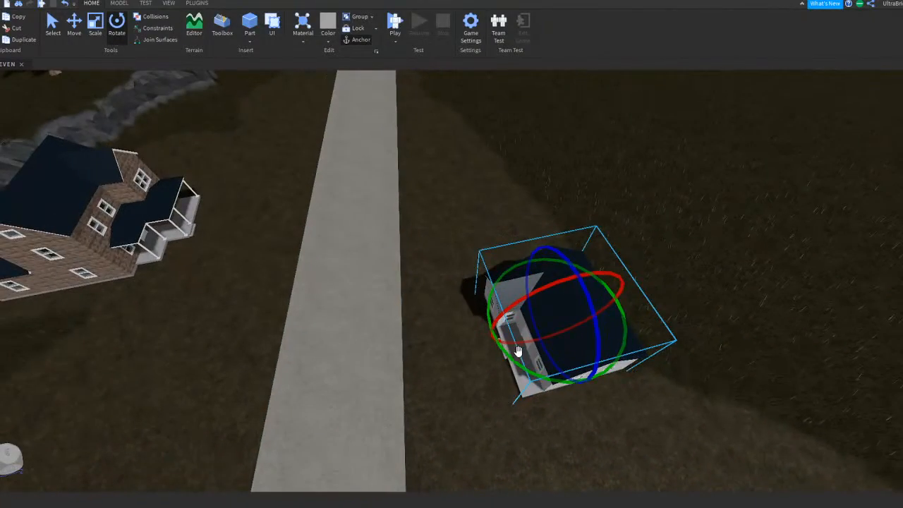
{"action": "key", "text": "w"}
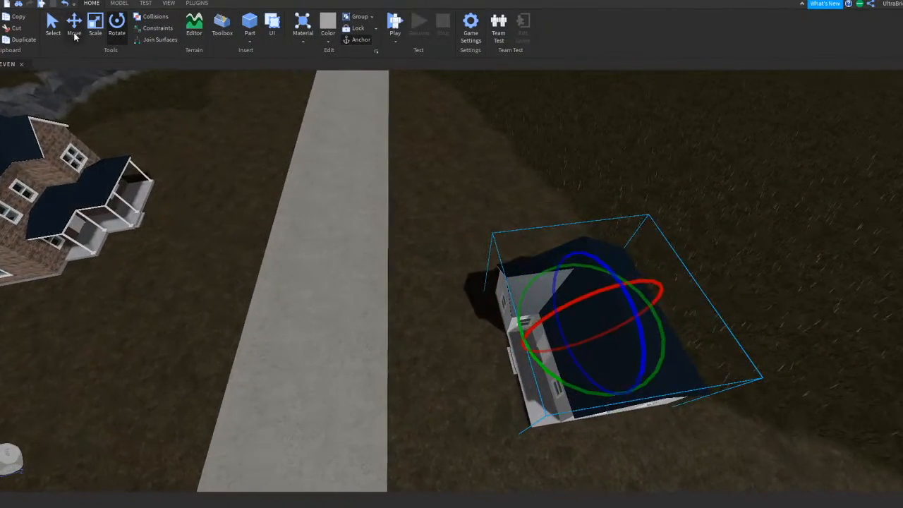
Step: Adjust the white house's setback from the side road
{"action": "left_click", "coordinate": [75, 32]}
{"action": "right_click_drag", "start_coordinate": [474, 204], "coordinate": [475, 209]}
{"action": "key", "text": "w"}
{"action": "left_click_drag", "start_coordinate": [468, 298], "coordinate": [403, 298]}
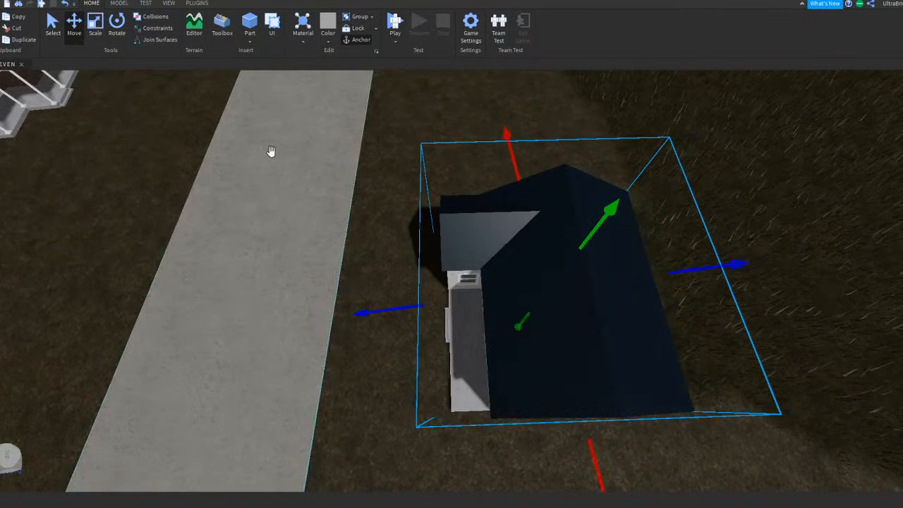
{"action": "scroll", "coordinate": [536, 159], "scroll_direction": "down", "scroll_amount": 3}
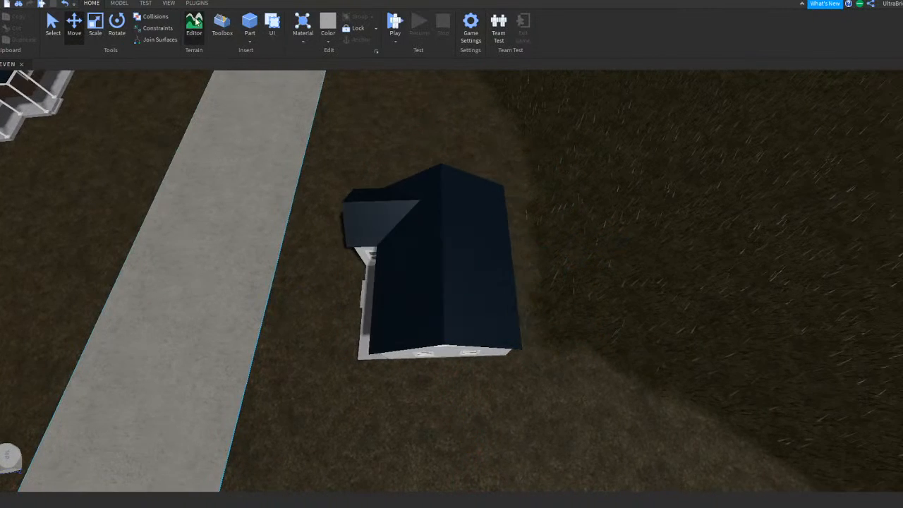
Step: Paint the grass edge behind the white house with the Ground terrain material to extend the dirt yard
{"action": "left_click", "coordinate": [194, 24]}
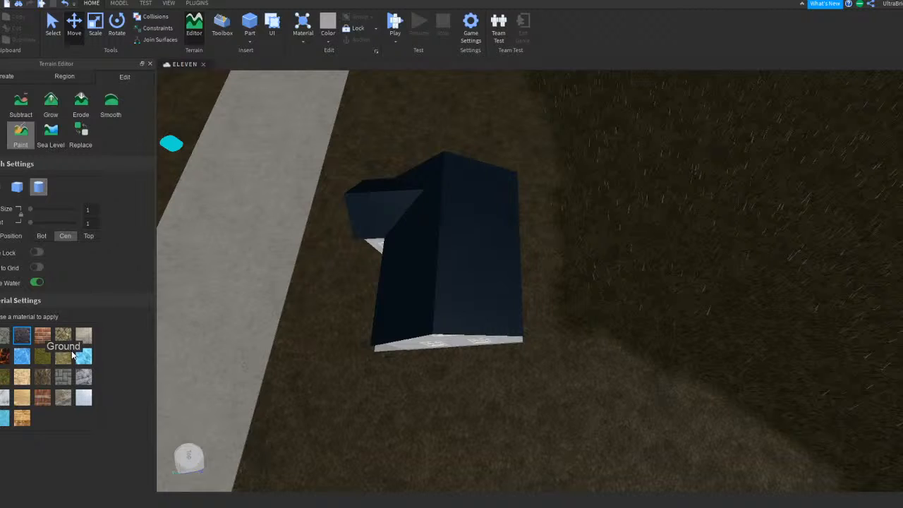
{"action": "key", "text": "d"}
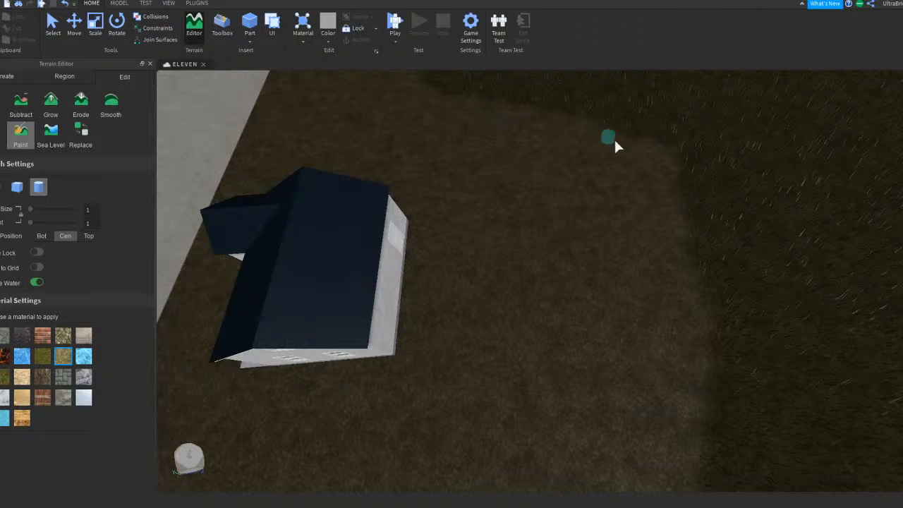
{"action": "scroll", "coordinate": [629, 170], "scroll_direction": "down", "scroll_amount": 3}
{"action": "left_click_drag", "start_coordinate": [628, 170], "coordinate": [737, 441]}
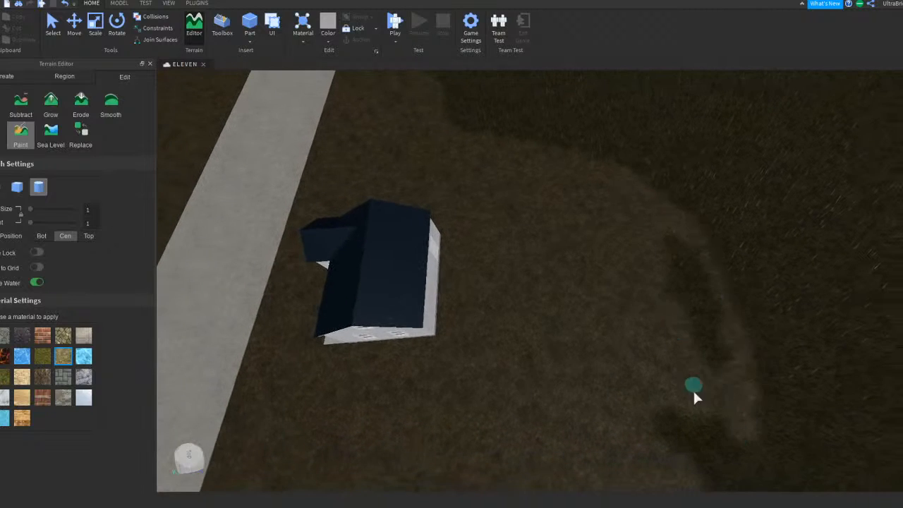
{"action": "right_click_drag", "start_coordinate": [669, 239], "coordinate": [453, 171]}
{"action": "left_click", "coordinate": [196, 29]}
Step: Select a section of the side road and scale it down to a short piece near the brick house
{"action": "left_click_drag", "start_coordinate": [447, 309], "coordinate": [553, 244]}
{"action": "right_click_drag", "start_coordinate": [553, 244], "coordinate": [547, 242]}
{"action": "left_click", "coordinate": [424, 230]}
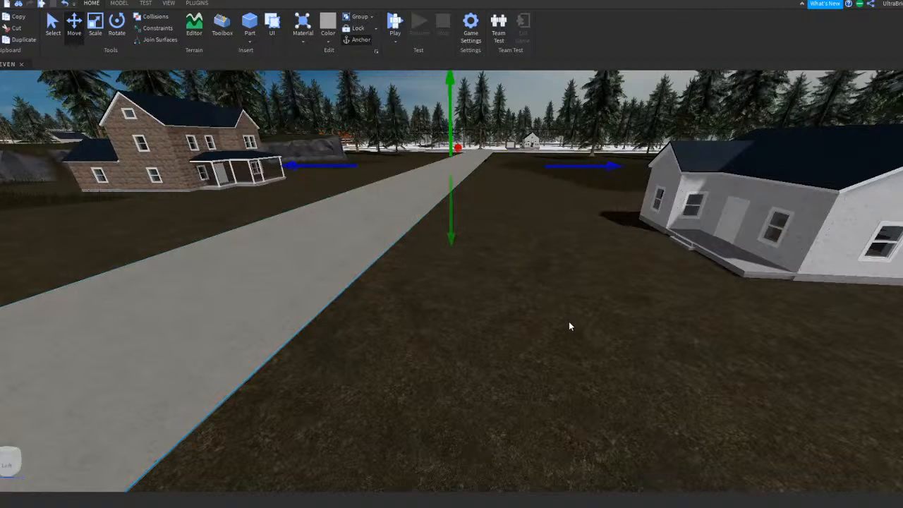
{"action": "right_click_drag", "start_coordinate": [416, 295], "coordinate": [417, 293]}
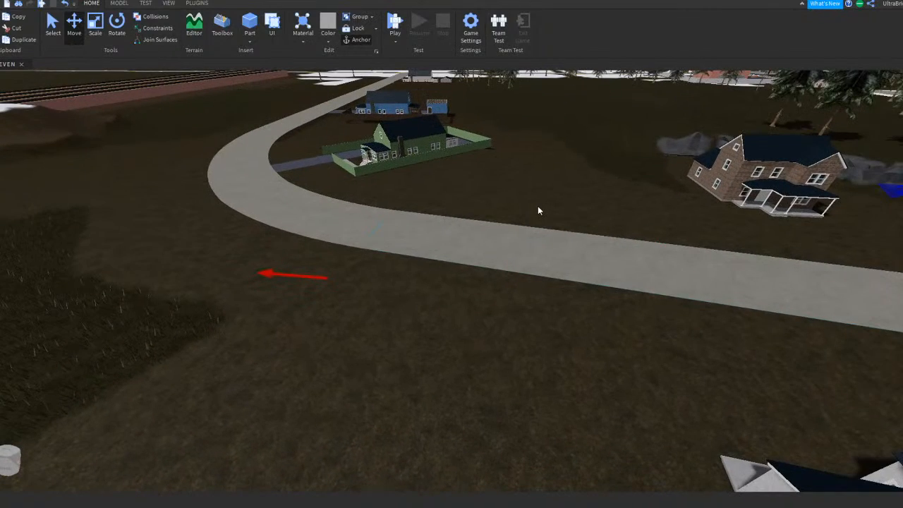
{"action": "left_click", "coordinate": [534, 217]}
{"action": "right_click_drag", "start_coordinate": [509, 185], "coordinate": [533, 181]}
{"action": "key", "text": "s"}
{"action": "left_click", "coordinate": [101, 29]}
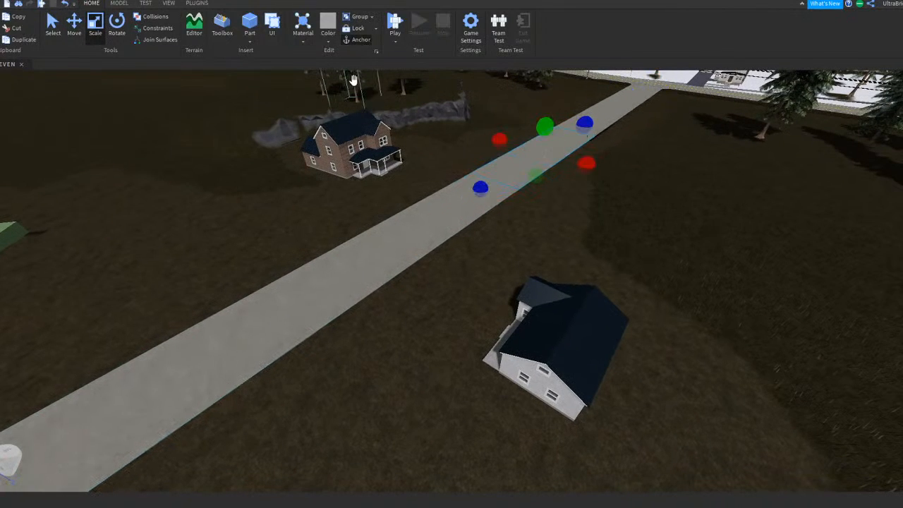
{"action": "right_click_drag", "start_coordinate": [532, 177], "coordinate": [534, 179]}
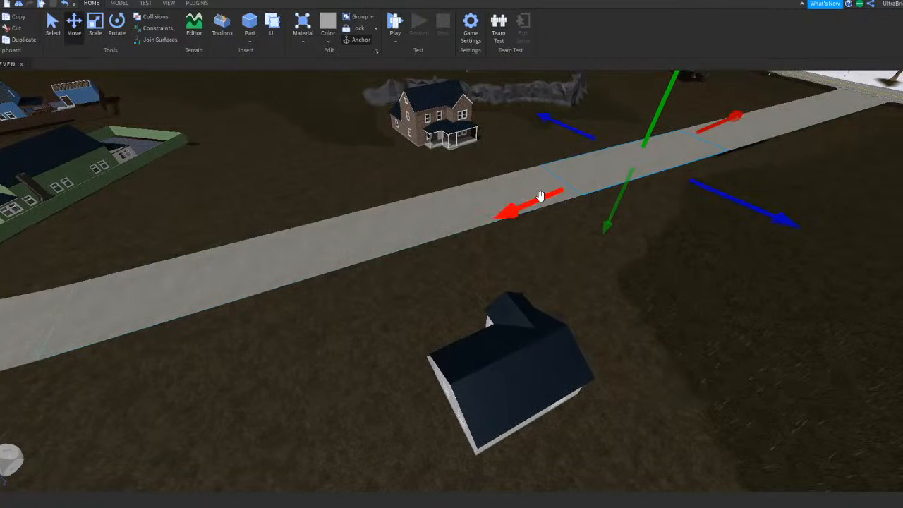
Step: Move the road piece along the side road to the white house and shorten it to driveway width
{"action": "key", "text": "d"}
{"action": "left_click", "coordinate": [95, 34]}
{"action": "left_click_drag", "start_coordinate": [438, 186], "coordinate": [425, 189]}
{"action": "key", "text": "a"}
{"action": "key", "text": "w"}
{"action": "key", "text": "d"}
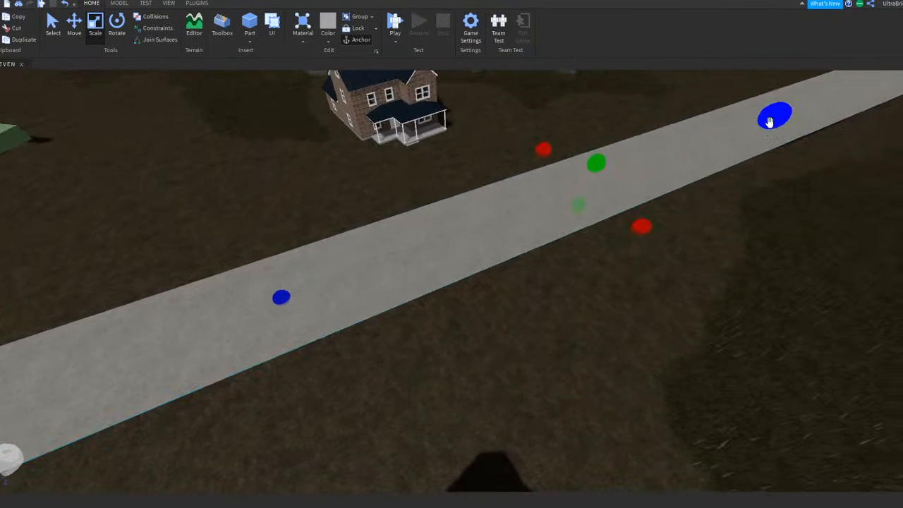
{"action": "right_click_drag", "start_coordinate": [620, 192], "coordinate": [618, 194]}
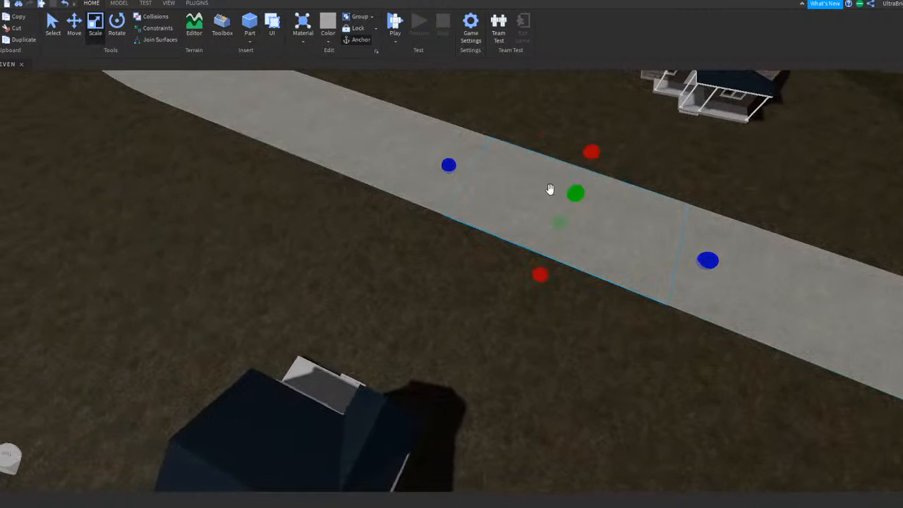
Step: Stretch the road piece from the side road past the side of the white house to form a driveway
{"action": "key", "text": "q"}
{"action": "left_click_drag", "start_coordinate": [594, 215], "coordinate": [577, 281]}
{"action": "key", "text": "q"}
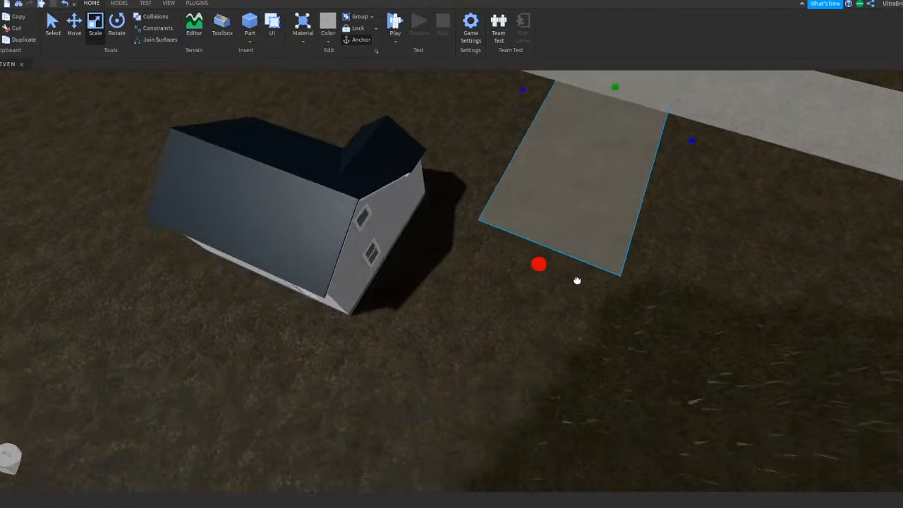
{"action": "key", "text": "q"}
{"action": "left_click_drag", "start_coordinate": [398, 416], "coordinate": [374, 381]}
{"action": "key", "text": "s"}
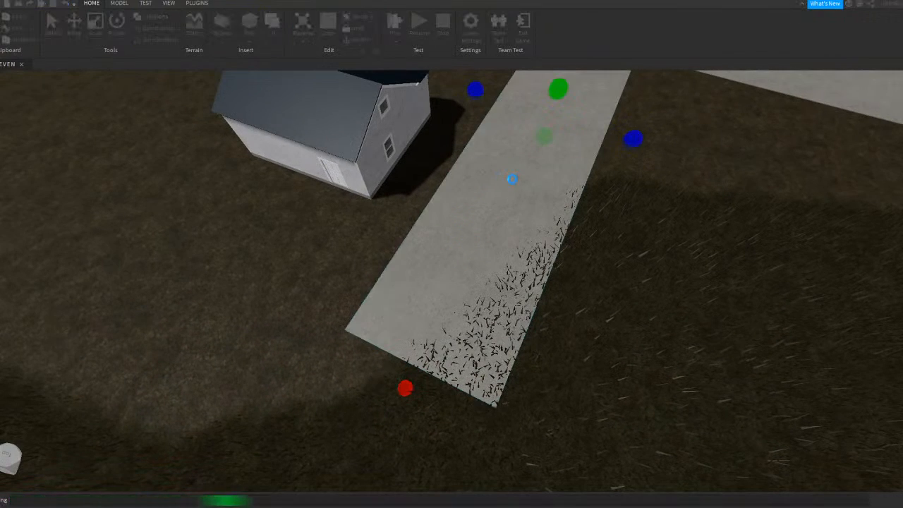
{"action": "key", "text": "e"}
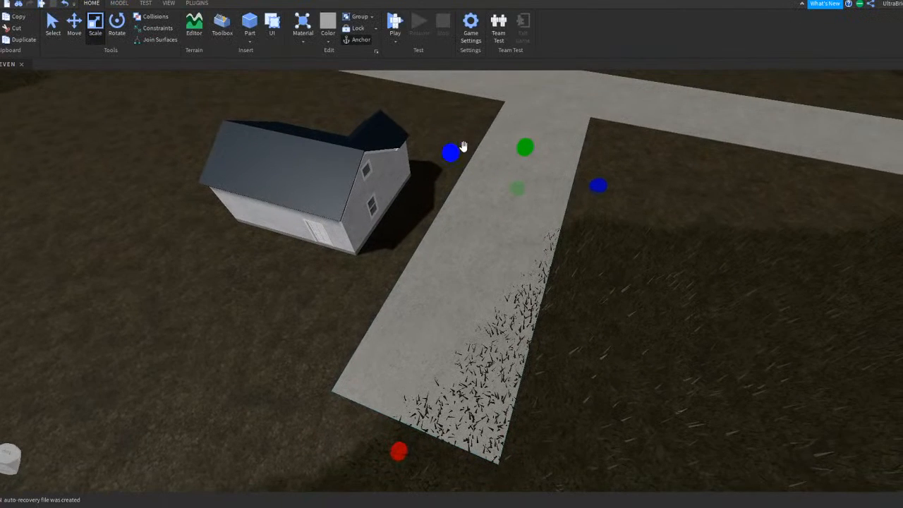
Step: Extend the driveway's edge toward the white house and pull in its opposite edge on the grass side
{"action": "left_click_drag", "start_coordinate": [426, 147], "coordinate": [427, 148]}
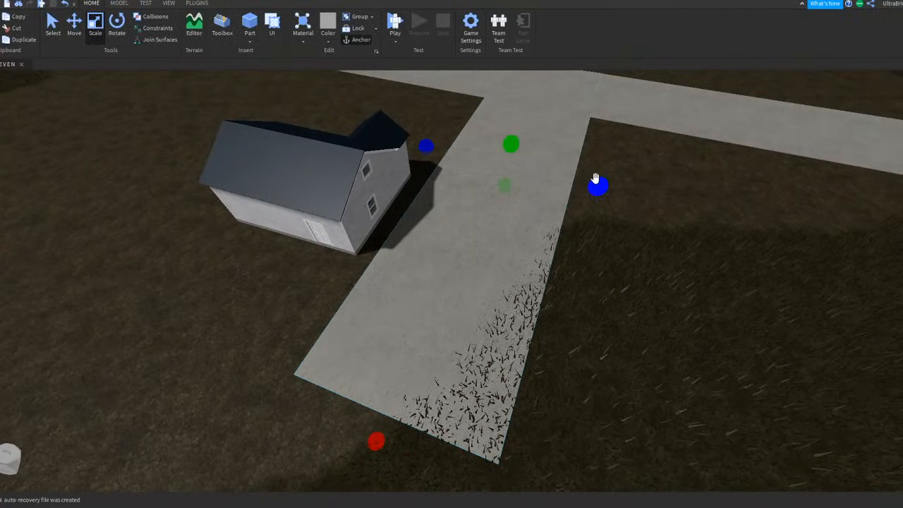
{"action": "left_click_drag", "start_coordinate": [596, 179], "coordinate": [573, 179]}
{"action": "left_click_drag", "start_coordinate": [573, 176], "coordinate": [543, 173]}
Step: Try making a short concrete pad at the driveway's end and stretching it behind the white house
{"action": "scroll", "coordinate": [523, 106], "scroll_direction": "up", "scroll_amount": 2}
{"action": "left_click_drag", "start_coordinate": [519, 87], "coordinate": [501, 204]}
{"action": "right_click_drag", "start_coordinate": [500, 204], "coordinate": [528, 237]}
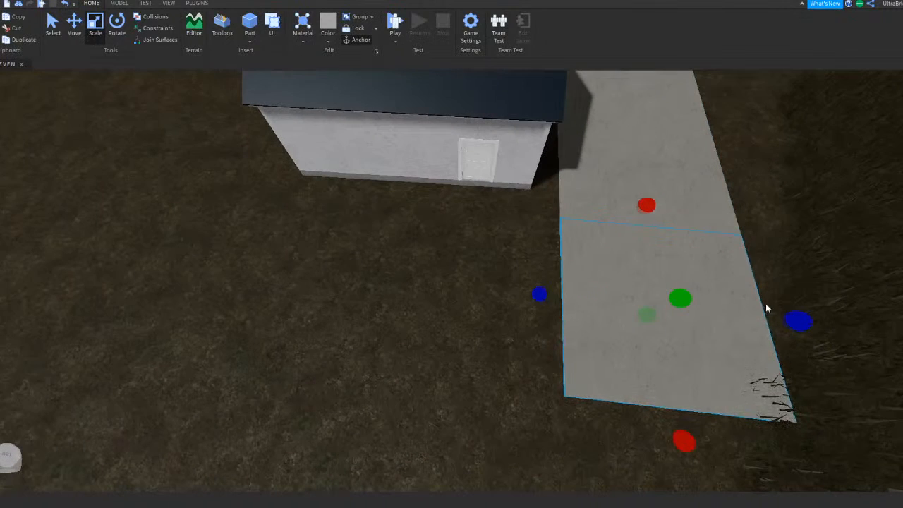
{"action": "key", "text": "a"}
{"action": "left_click_drag", "start_coordinate": [542, 292], "coordinate": [492, 284]}
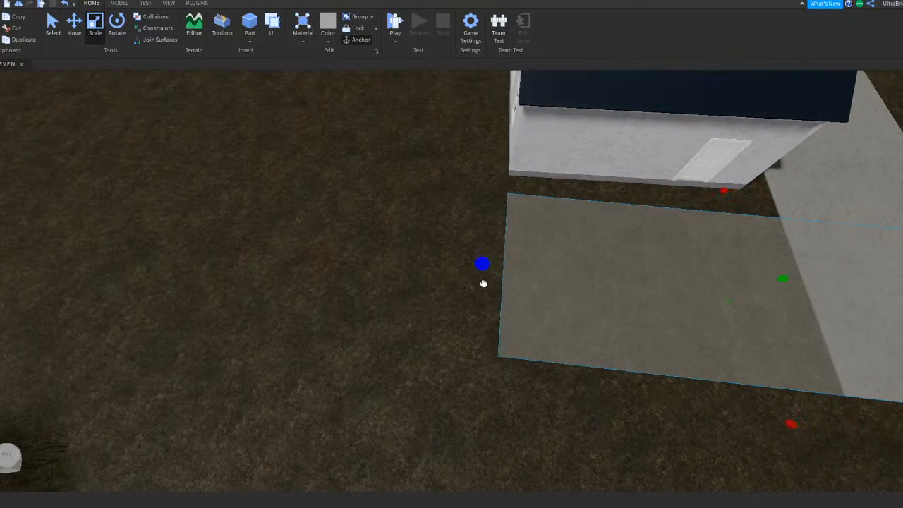
{"action": "right_click_drag", "start_coordinate": [483, 284], "coordinate": [485, 284]}
{"action": "key", "text": "d"}
{"action": "scroll", "coordinate": [466, 272], "scroll_direction": "down", "scroll_amount": 3}
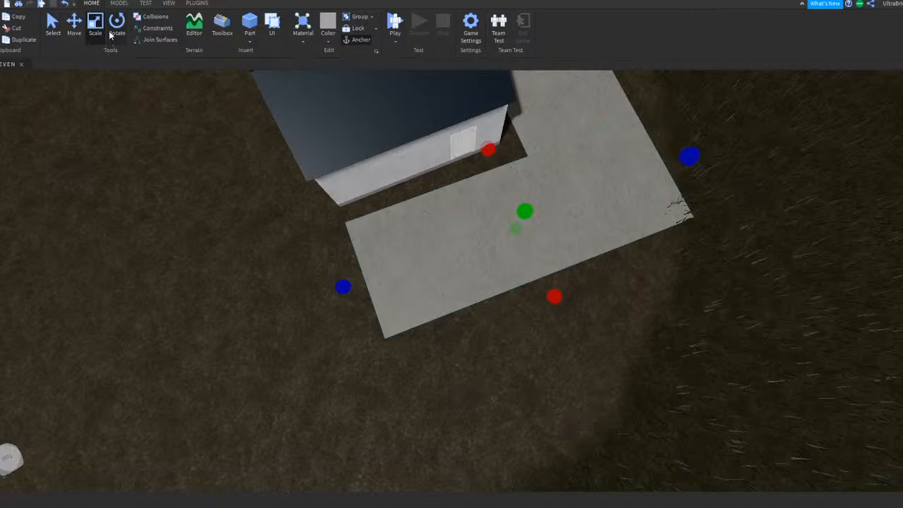
Step: Try rotating the concrete pad behind the white house slightly, and delete it
{"action": "left_click", "coordinate": [113, 33]}
{"action": "mouse_move", "coordinate": [574, 264]}
{"action": "left_mouse_down"}
{"action": "mouse_move", "coordinate": [585, 195]}
{"action": "mouse_move", "coordinate": [593, 230]}
{"action": "mouse_move", "coordinate": [569, 261]}
{"action": "left_mouse_up"}
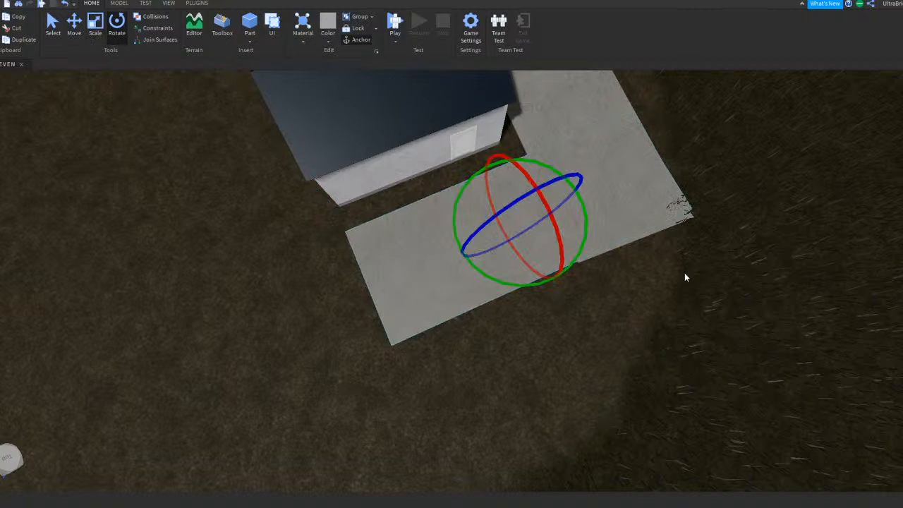
{"action": "key", "text": "Delete"}
Step: Turn the white house slightly to line it up with the driveway
{"action": "scroll", "coordinate": [685, 272], "scroll_direction": "down", "scroll_amount": 5}
{"action": "right_click_drag", "start_coordinate": [685, 273], "coordinate": [613, 251]}
{"action": "left_click", "coordinate": [506, 208]}
{"action": "scroll", "coordinate": [480, 207], "scroll_direction": "up", "scroll_amount": 2}
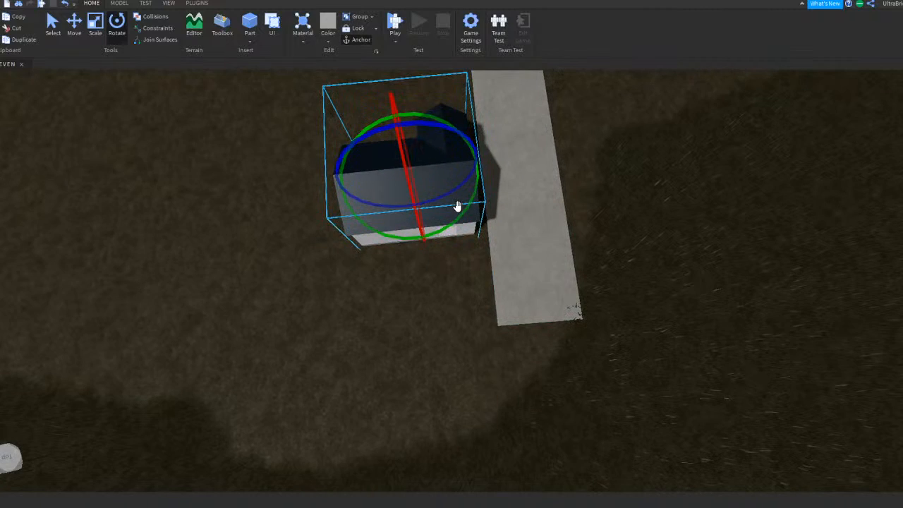
{"action": "left_click_drag", "start_coordinate": [458, 206], "coordinate": [466, 215]}
Step: Try making a short concrete piece from a copy of the driveway at its far end, turning it, and delete it
{"action": "left_click", "coordinate": [520, 236]}
{"action": "left_click", "coordinate": [97, 34]}
{"action": "right_click_drag", "start_coordinate": [525, 148], "coordinate": [522, 147]}
{"action": "left_click_drag", "start_coordinate": [466, 149], "coordinate": [489, 210]}
{"action": "left_click", "coordinate": [118, 34]}
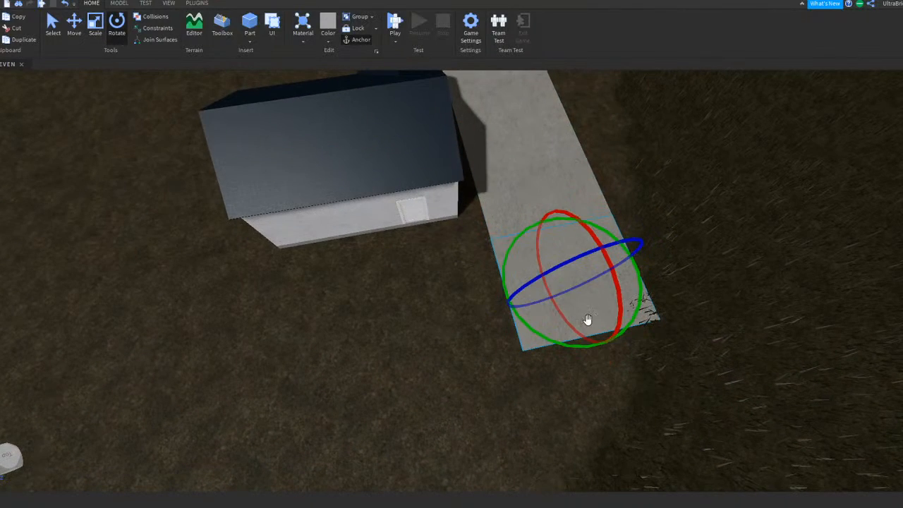
{"action": "right_click_drag", "start_coordinate": [596, 308], "coordinate": [596, 309]}
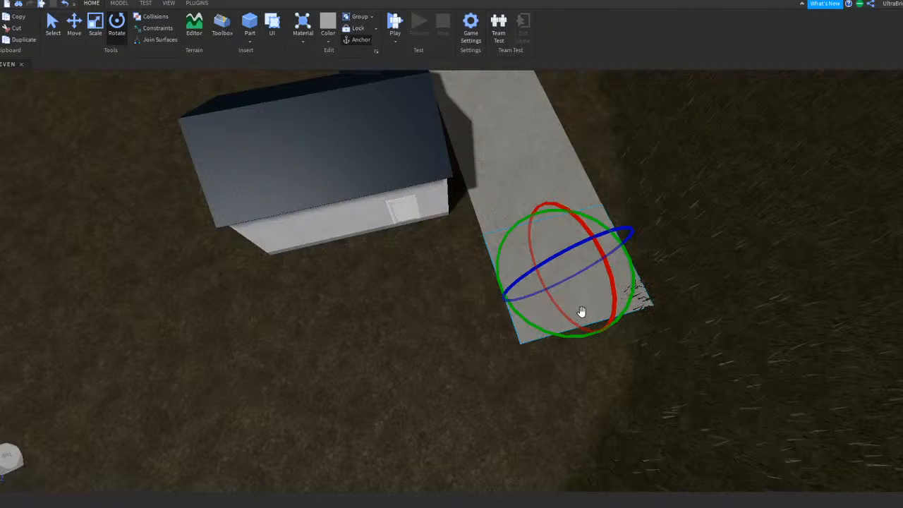
{"action": "left_click_drag", "start_coordinate": [572, 331], "coordinate": [494, 258]}
{"action": "key", "text": "Delete"}
Step: Shorten a copy of the driveway at its far end and stretch it sideways into a concrete pad behind the white house
{"action": "left_click", "coordinate": [501, 224]}
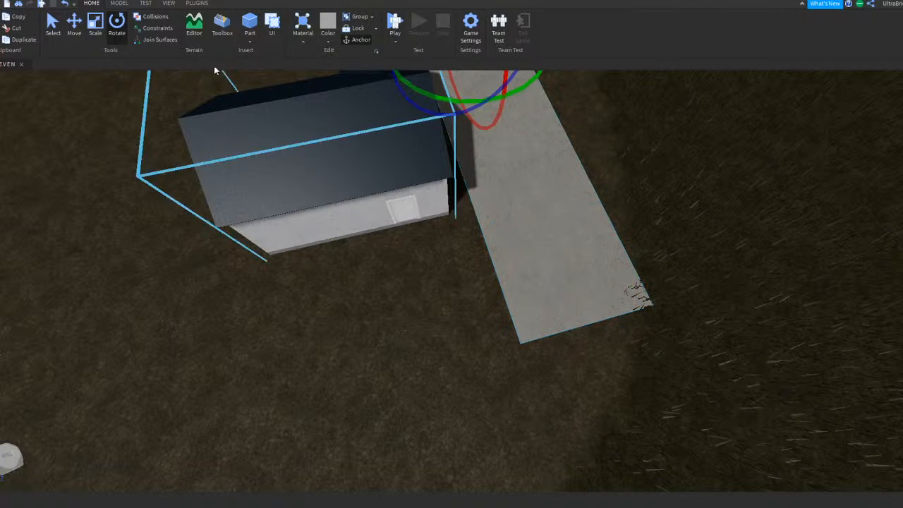
{"action": "left_click", "coordinate": [98, 31]}
{"action": "right_click_drag", "start_coordinate": [428, 147], "coordinate": [428, 147]}
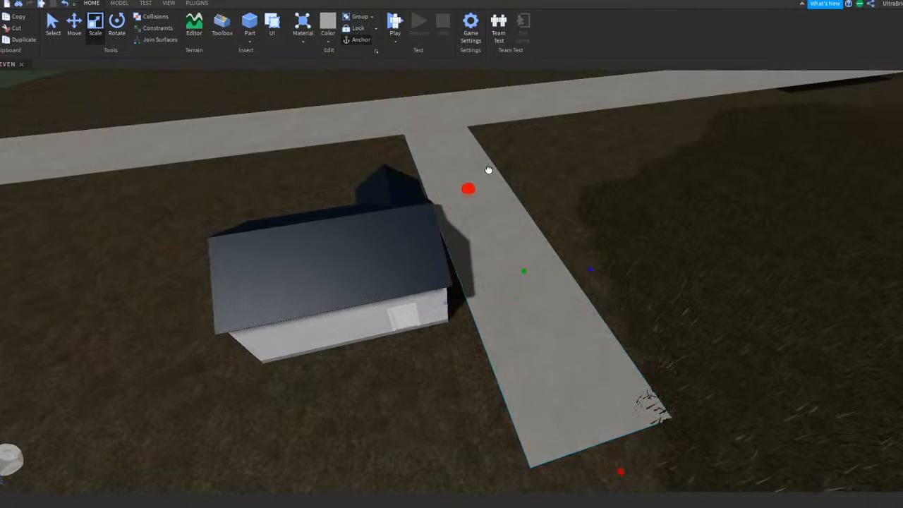
{"action": "left_click_drag", "start_coordinate": [485, 166], "coordinate": [494, 175]}
{"action": "right_click_drag", "start_coordinate": [486, 166], "coordinate": [494, 176]}
{"action": "right_click_drag", "start_coordinate": [653, 240], "coordinate": [649, 246]}
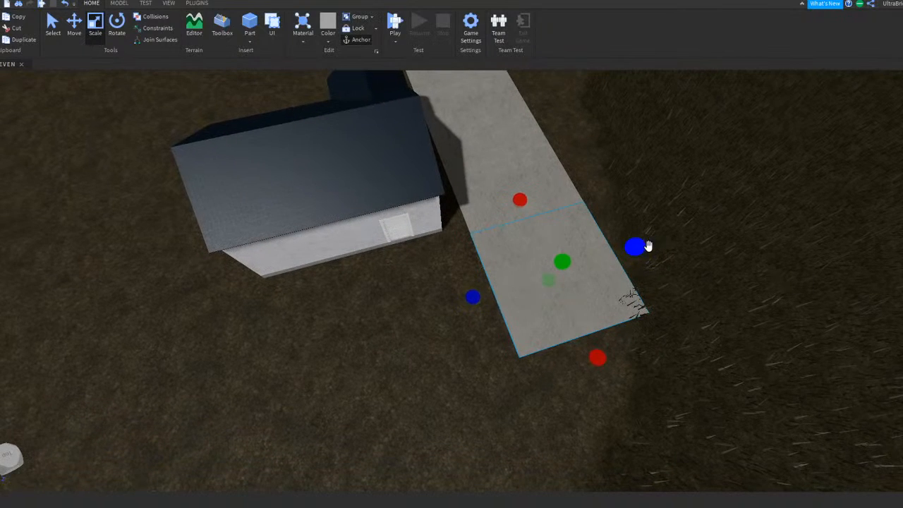
{"action": "left_click_drag", "start_coordinate": [475, 302], "coordinate": [372, 297]}
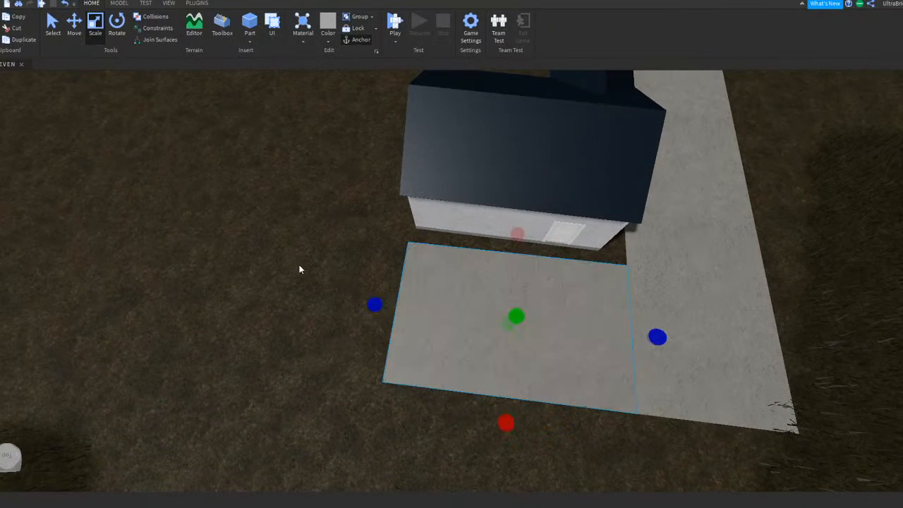
{"action": "left_click", "coordinate": [284, 259]}
{"action": "right_click_drag", "start_coordinate": [282, 258], "coordinate": [305, 258]}
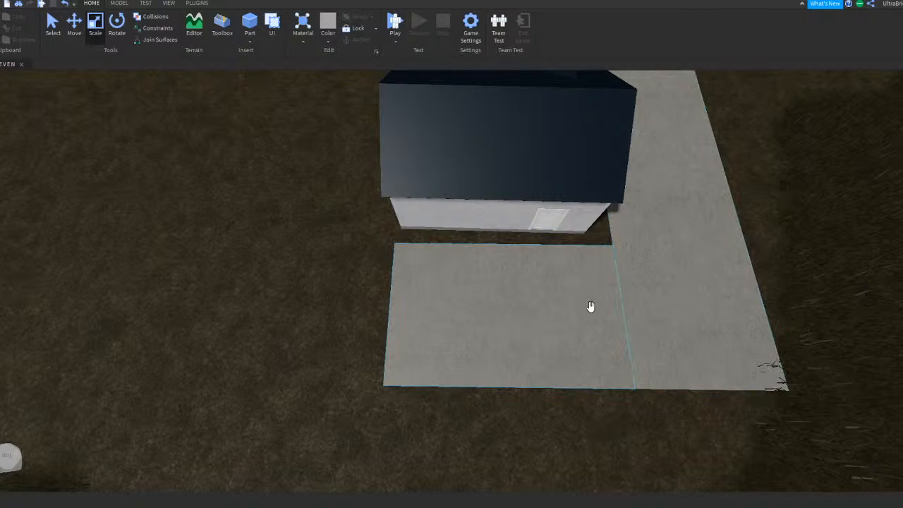
{"action": "right_click_drag", "start_coordinate": [343, 293], "coordinate": [351, 299]}
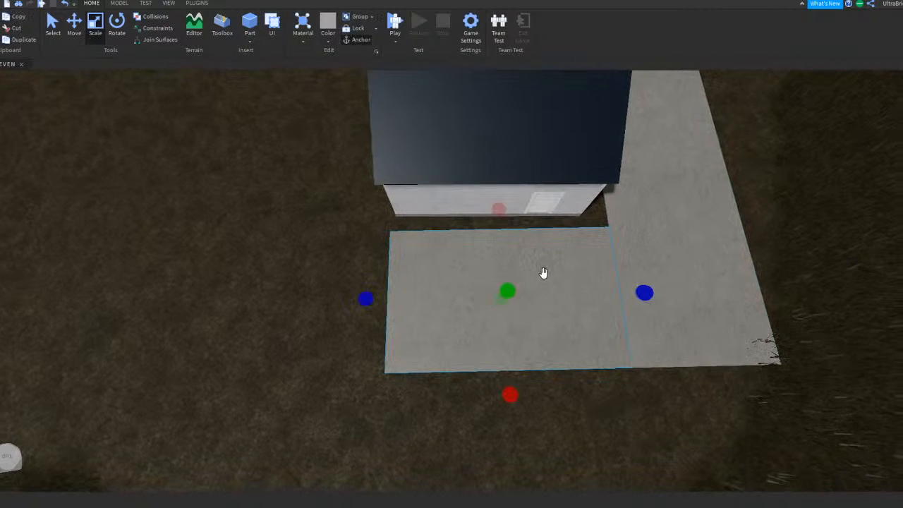
{"action": "right_click_drag", "start_coordinate": [544, 273], "coordinate": [543, 275]}
Step: Rotate the white house slightly to square its back wall with the edge of the concrete pad
{"action": "scroll", "coordinate": [542, 274], "scroll_direction": "up", "scroll_amount": 2}
{"action": "left_click", "coordinate": [478, 196], "text": "ctrl"}
{"action": "left_click", "coordinate": [117, 33]}
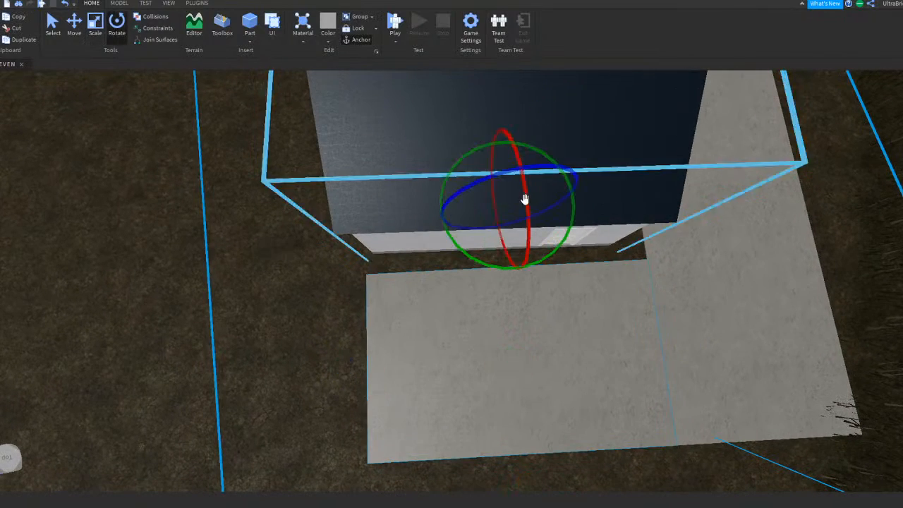
{"action": "left_click", "coordinate": [447, 218]}
{"action": "left_click_drag", "start_coordinate": [534, 156], "coordinate": [533, 160]}
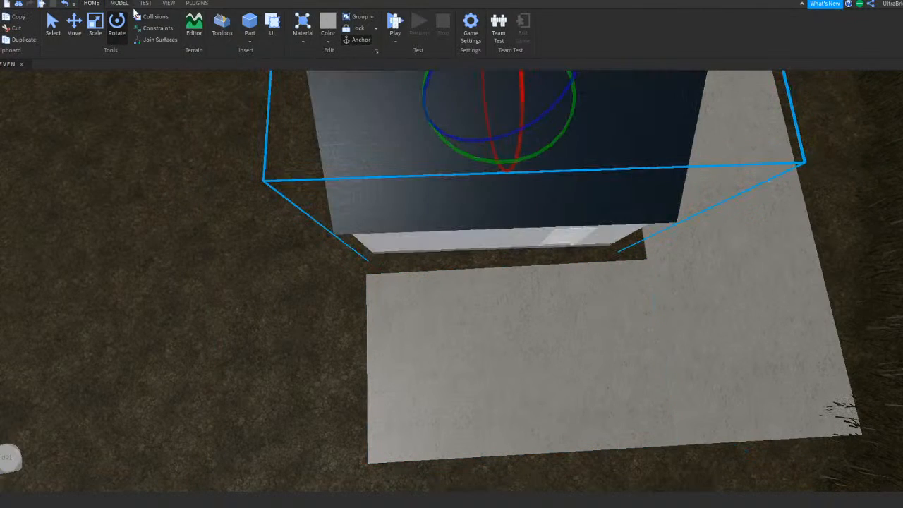
{"action": "left_click", "coordinate": [119, 3]}
{"action": "right_click_drag", "start_coordinate": [359, 157], "coordinate": [361, 157]}
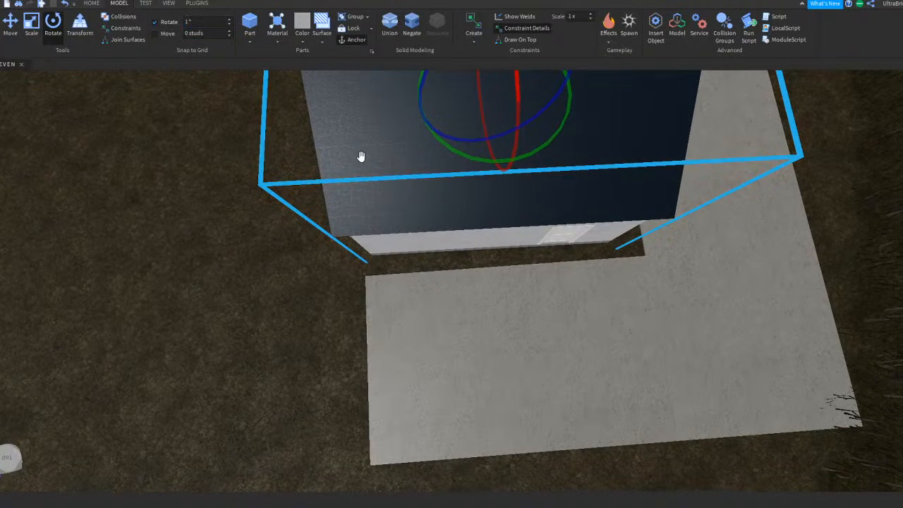
{"action": "left_click_drag", "start_coordinate": [518, 159], "coordinate": [521, 160]}
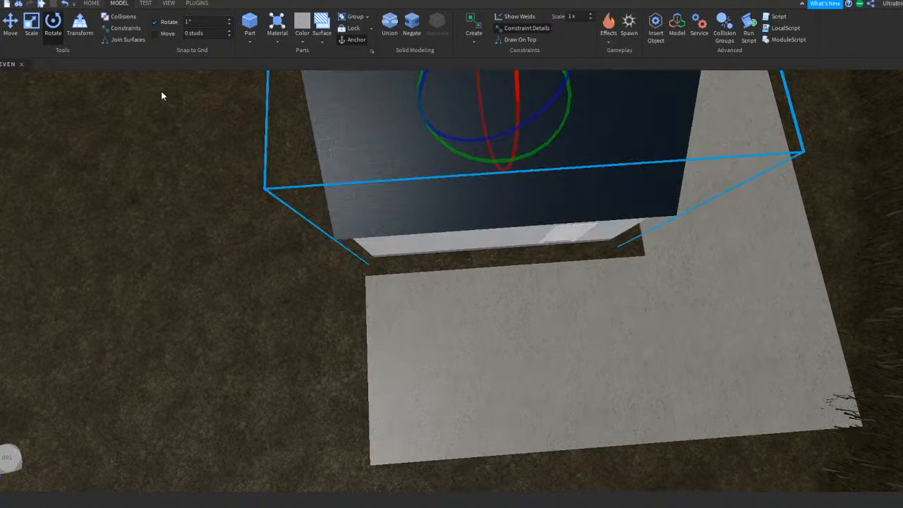
Step: Set the rotation snap to 3° and nudge the white house slightly away from the concrete pad
{"action": "left_click", "coordinate": [18, 31]}
{"action": "type", "text": "3"}
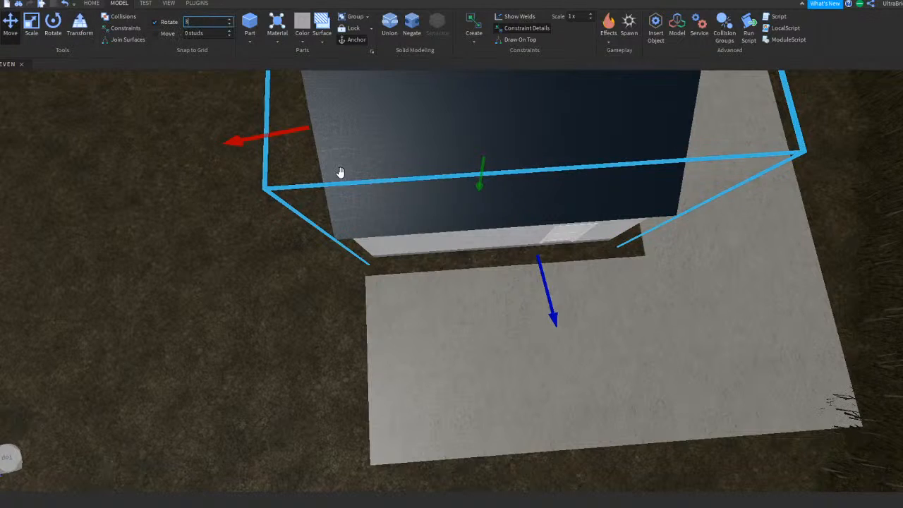
{"action": "right_click_drag", "start_coordinate": [341, 173], "coordinate": [341, 174]}
{"action": "left_click_drag", "start_coordinate": [543, 273], "coordinate": [540, 265]}
{"action": "left_click", "coordinate": [486, 257]}
{"action": "right_click_drag", "start_coordinate": [437, 329], "coordinate": [438, 328]}
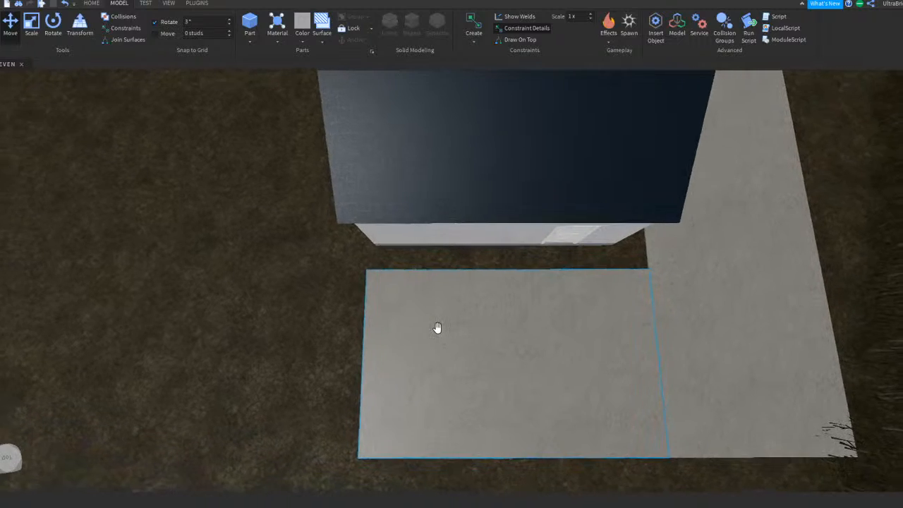
Step: Narrow a copy of the concrete pad from both sides to about the width of the white house's back door
{"action": "key", "text": "d"}
{"action": "key", "text": "a"}
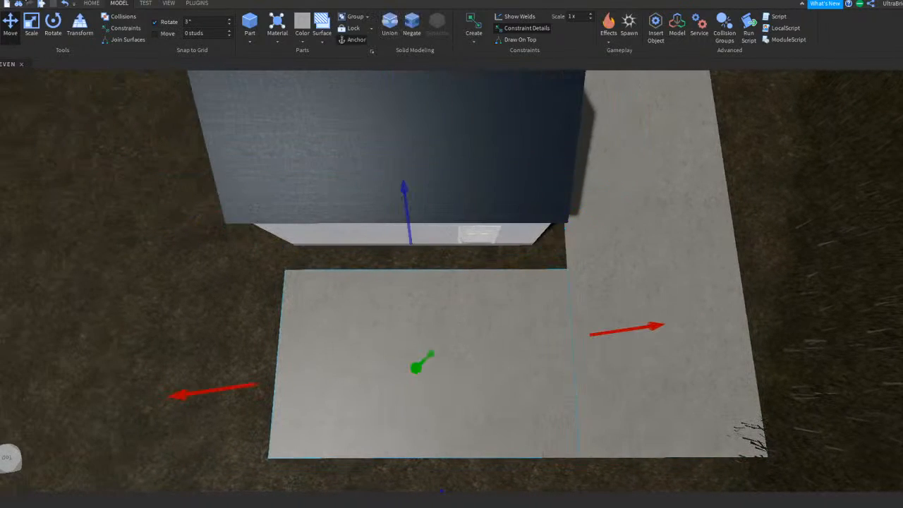
{"action": "left_click", "coordinate": [31, 23]}
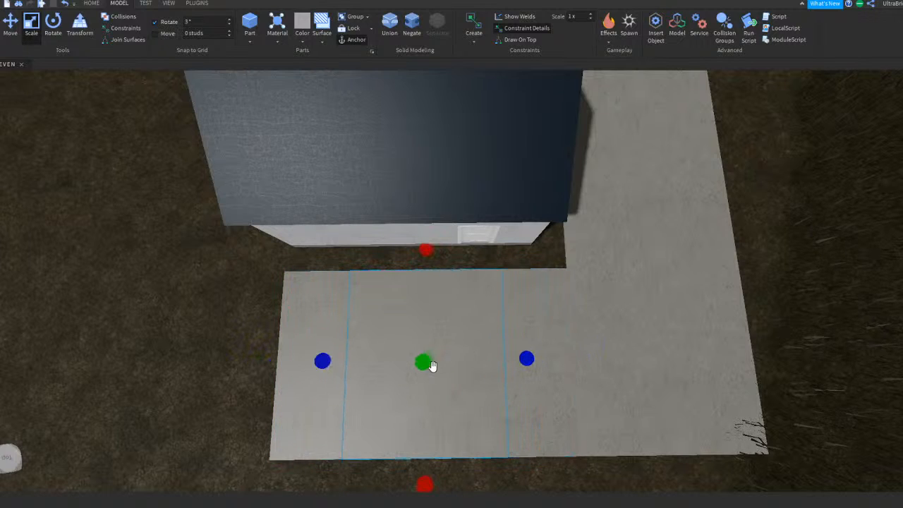
{"action": "key", "text": "q"}
{"action": "key", "text": "w"}
{"action": "right_click_drag", "start_coordinate": [240, 350], "coordinate": [242, 349]}
{"action": "left_click_drag", "start_coordinate": [232, 324], "coordinate": [414, 288]}
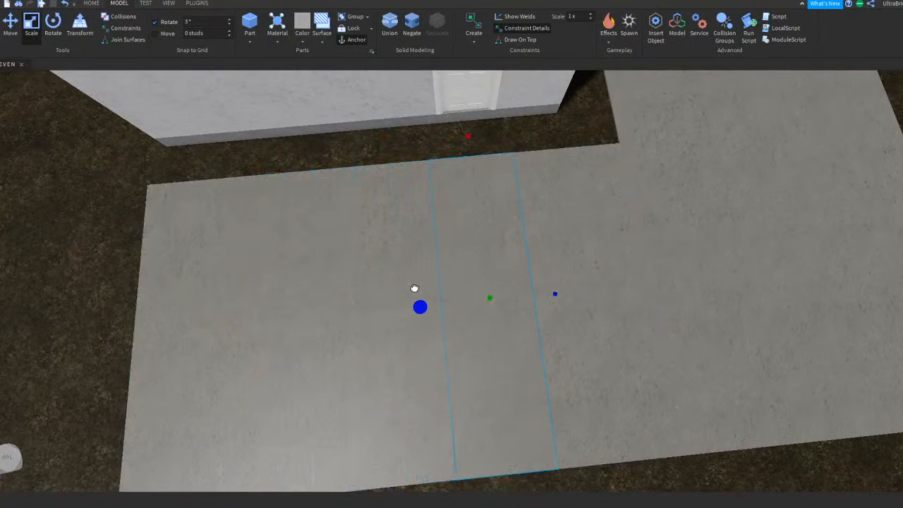
{"action": "right_click_drag", "start_coordinate": [499, 326], "coordinate": [501, 328]}
Step: Shorten the narrow slab to the pad's edge, extend it to the wall beneath the back door, and widen it slightly
{"action": "left_click_drag", "start_coordinate": [550, 475], "coordinate": [415, 183]}
{"action": "right_click_drag", "start_coordinate": [484, 295], "coordinate": [485, 295]}
{"action": "key", "text": "w"}
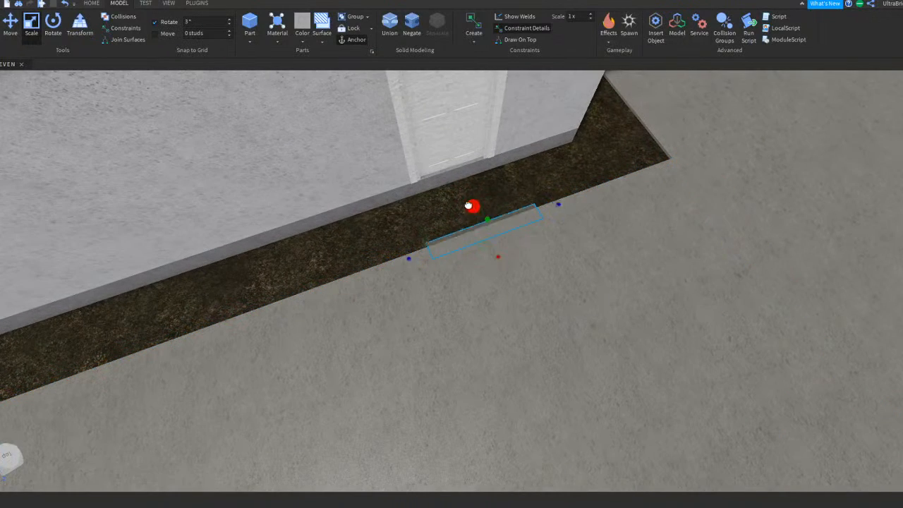
{"action": "left_click_drag", "start_coordinate": [471, 209], "coordinate": [440, 175]}
{"action": "key", "text": "f"}
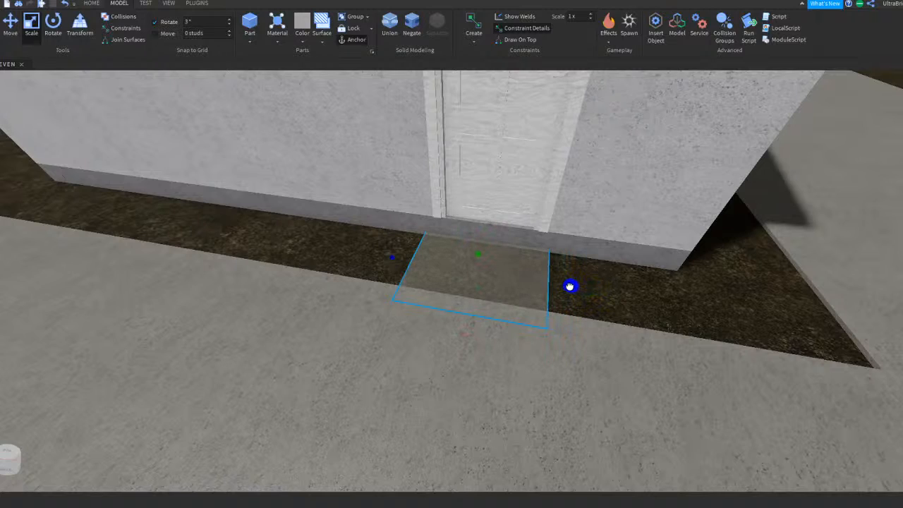
{"action": "left_click_drag", "start_coordinate": [575, 285], "coordinate": [577, 286]}
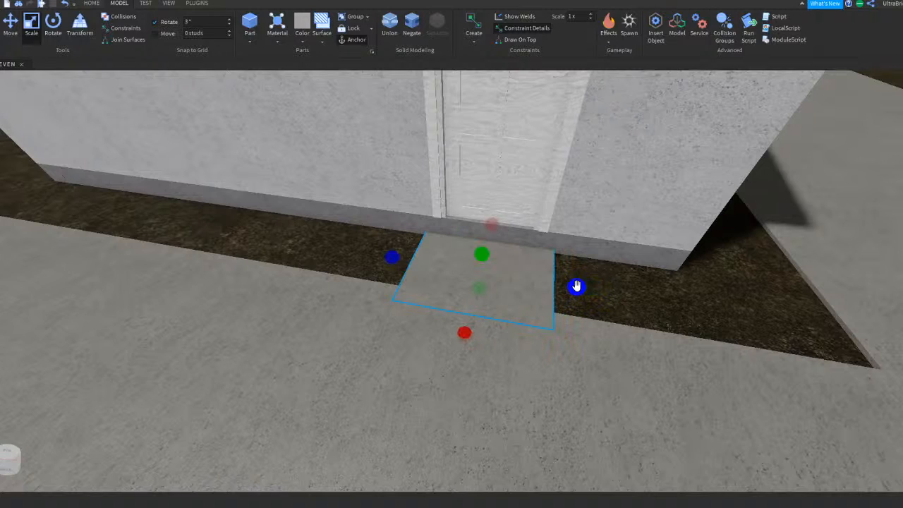
{"action": "left_click_drag", "start_coordinate": [464, 332], "coordinate": [472, 319]}
Step: Make an upper step from a copy of the doorstep slab by reducing its depth and raising its height
{"action": "right_click_drag", "start_coordinate": [472, 319], "coordinate": [472, 317]}
{"action": "left_click_drag", "start_coordinate": [545, 262], "coordinate": [494, 258]}
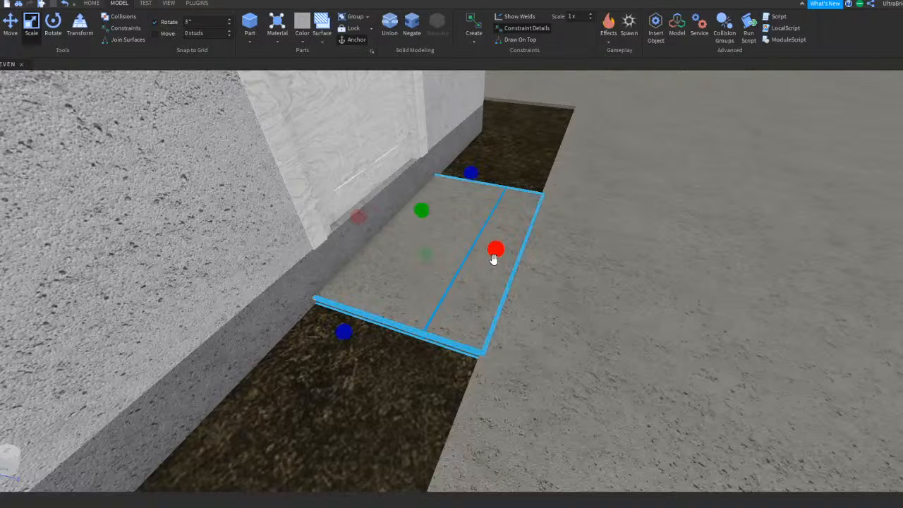
{"action": "left_click_drag", "start_coordinate": [421, 209], "coordinate": [424, 190]}
{"action": "left_click", "coordinate": [318, 385]}
{"action": "right_click_drag", "start_coordinate": [319, 386], "coordinate": [319, 388]}
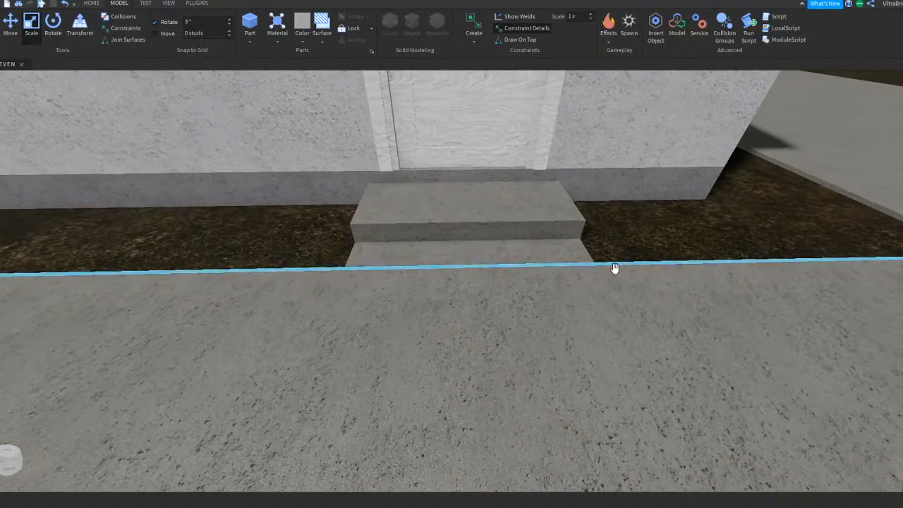
Step: Try adding a thin, slightly overhanging slab on top of the upper step at the back door
{"action": "right_click_drag", "start_coordinate": [650, 235], "coordinate": [649, 235]}
{"action": "right_click_drag", "start_coordinate": [655, 316], "coordinate": [655, 316]}
{"action": "left_click", "coordinate": [585, 252]}
{"action": "right_click_drag", "start_coordinate": [621, 256], "coordinate": [588, 258]}
{"action": "right_click_drag", "start_coordinate": [534, 252], "coordinate": [533, 251]}
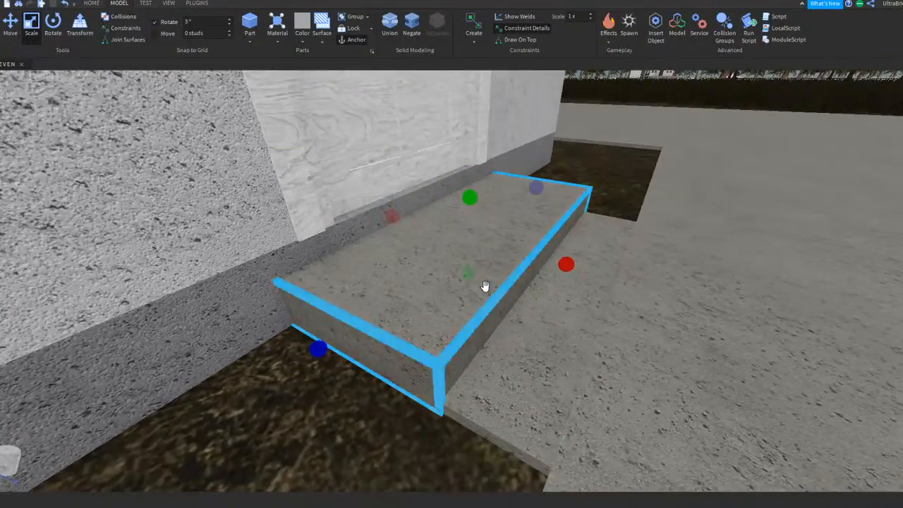
{"action": "left_click_drag", "start_coordinate": [468, 273], "coordinate": [465, 215]}
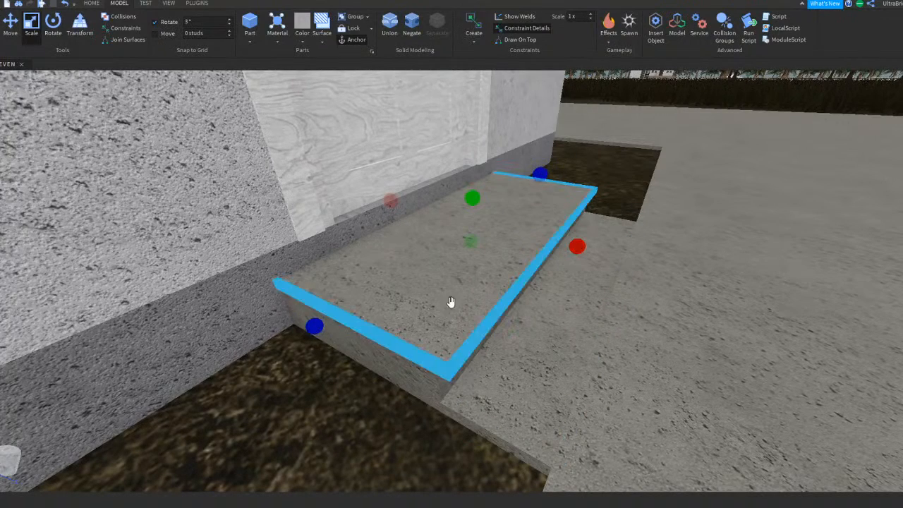
{"action": "left_click", "coordinate": [362, 425]}
{"action": "left_click", "coordinate": [473, 392]}
{"action": "left_click_drag", "start_coordinate": [361, 388], "coordinate": [357, 394]}
{"action": "left_click", "coordinate": [391, 439]}
{"action": "right_click_drag", "start_coordinate": [390, 439], "coordinate": [393, 441]}
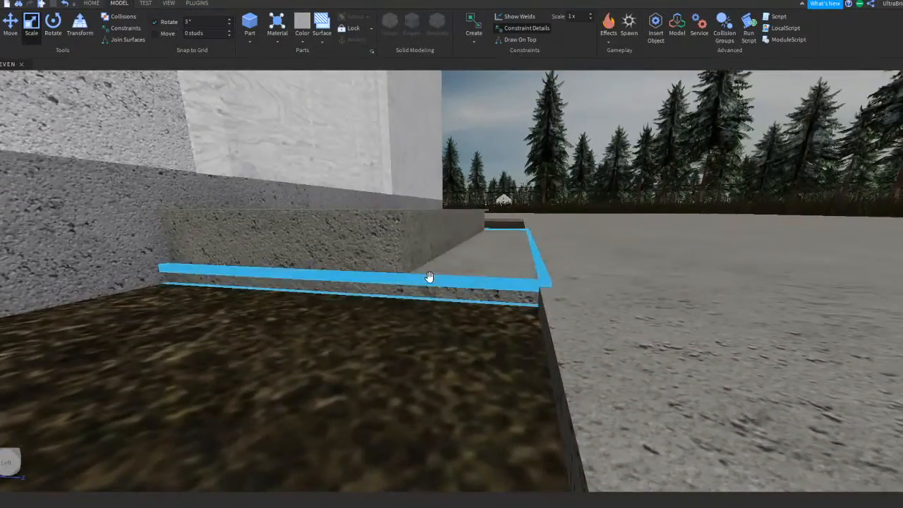
{"action": "right_click_drag", "start_coordinate": [435, 322], "coordinate": [436, 322]}
{"action": "left_click", "coordinate": [435, 322]}
Step: Select the lower and upper slabs of the back doorstep together
{"action": "left_click", "coordinate": [417, 442]}
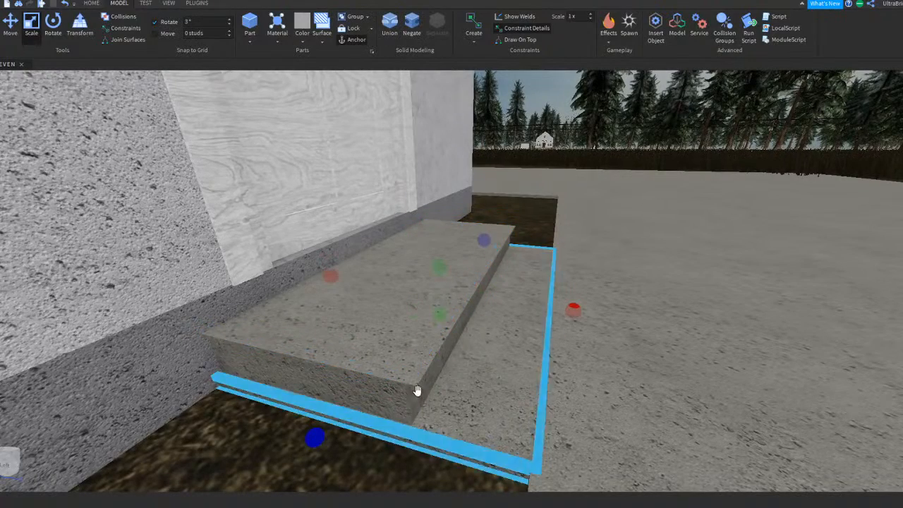
{"action": "left_click", "coordinate": [428, 364]}
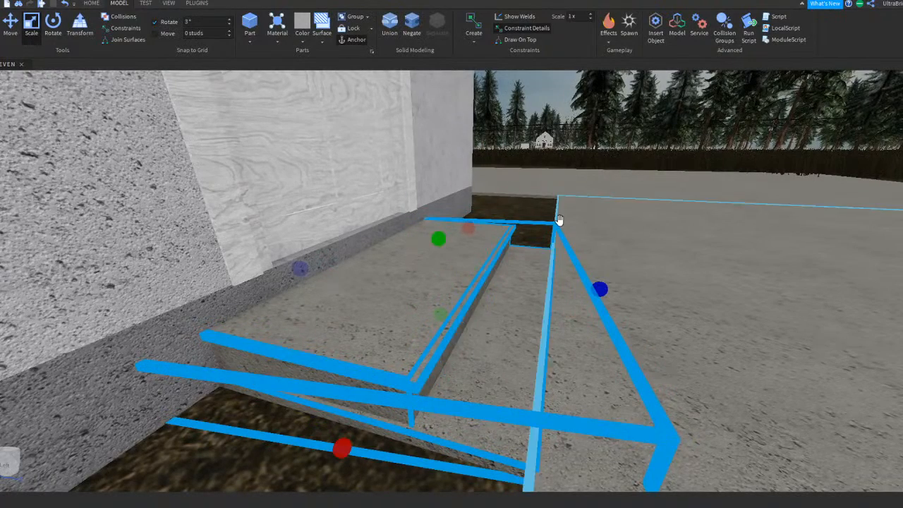
{"action": "right_click_drag", "start_coordinate": [558, 221], "coordinate": [559, 221]}
{"action": "scroll", "coordinate": [559, 221], "scroll_direction": "down", "scroll_amount": 8}
{"action": "scroll", "coordinate": [526, 257], "scroll_direction": "up", "scroll_amount": 6}
{"action": "right_click_drag", "start_coordinate": [526, 257], "coordinate": [526, 258]}
{"action": "key", "text": "f"}
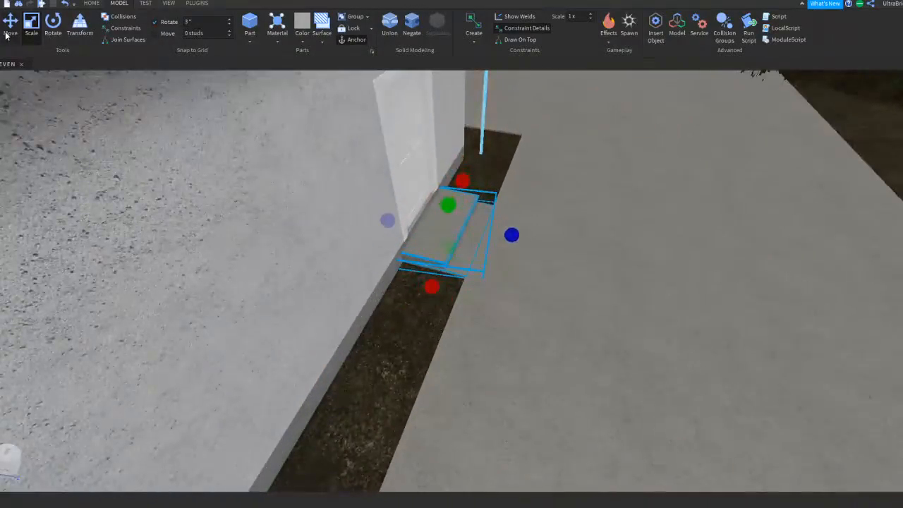
Step: Try moving both doorstep slabs outward from the wall onto the concrete pad, and undo the move
{"action": "left_click", "coordinate": [7, 35]}
{"action": "right_click_drag", "start_coordinate": [482, 213], "coordinate": [483, 213]}
{"action": "scroll", "coordinate": [483, 212], "scroll_direction": "up", "scroll_amount": 4}
{"action": "scroll", "coordinate": [483, 212], "scroll_direction": "down", "scroll_amount": 6}
{"action": "scroll", "coordinate": [483, 212], "scroll_direction": "up", "scroll_amount": 4}
{"action": "scroll", "coordinate": [483, 213], "scroll_direction": "up", "scroll_amount": 3}
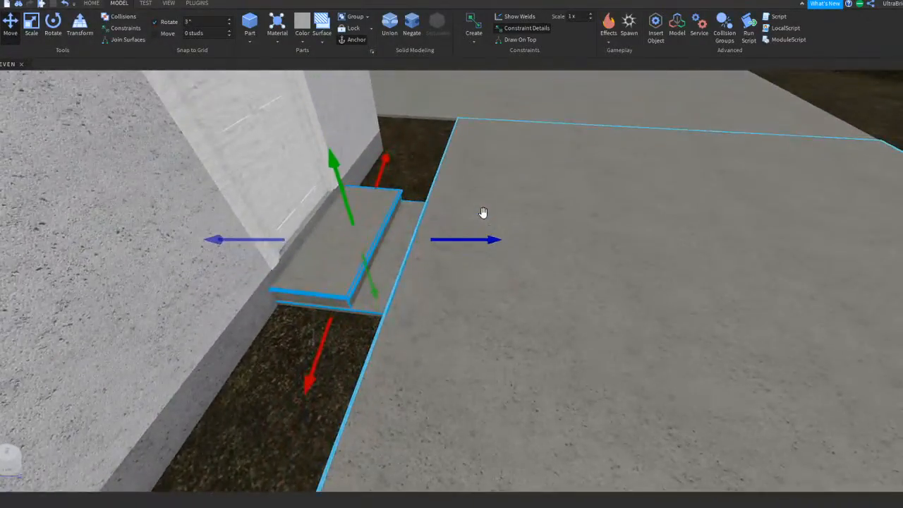
{"action": "left_click_drag", "start_coordinate": [446, 226], "coordinate": [527, 226]}
{"action": "key", "text": "a"}
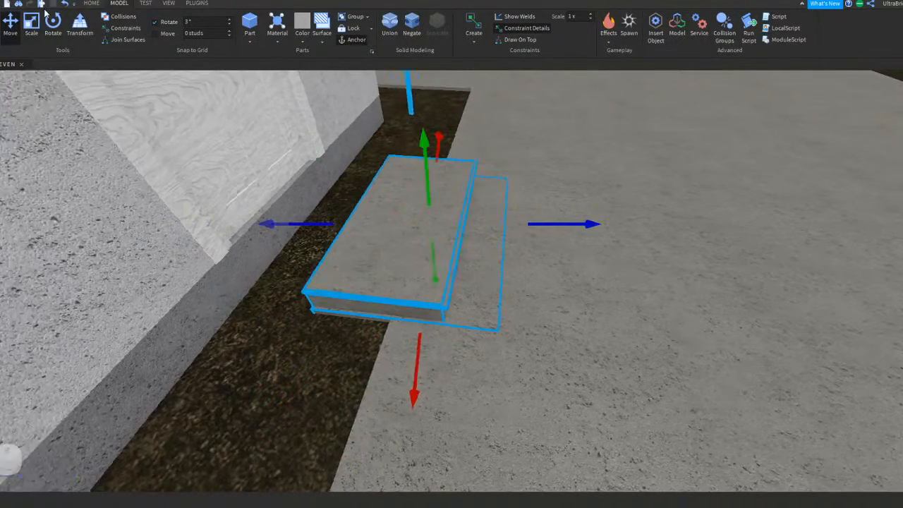
{"action": "left_click", "coordinate": [65, 4]}
Step: Group the two back doorstep slabs into a single model
{"action": "key", "text": "ctrl+g"}
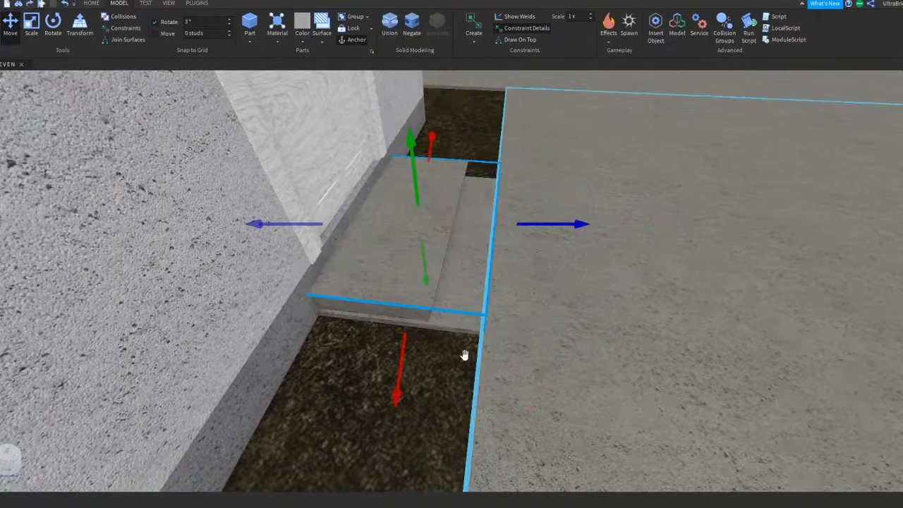
{"action": "left_click", "coordinate": [445, 381]}
{"action": "scroll", "coordinate": [442, 373], "scroll_direction": "up", "scroll_amount": 3}
Step: Try shifting the driveway sideways away from the pad behind the white house, and undo the move
{"action": "right_click_drag", "start_coordinate": [441, 372], "coordinate": [354, 225]}
{"action": "scroll", "coordinate": [442, 359], "scroll_direction": "up", "scroll_amount": 2}
{"action": "scroll", "coordinate": [433, 254], "scroll_direction": "down", "scroll_amount": 8}
{"action": "scroll", "coordinate": [434, 254], "scroll_direction": "down", "scroll_amount": 4}
{"action": "scroll", "coordinate": [463, 283], "scroll_direction": "up", "scroll_amount": 3}
{"action": "left_click", "coordinate": [471, 298]}
{"action": "scroll", "coordinate": [470, 289], "scroll_direction": "down", "scroll_amount": 3}
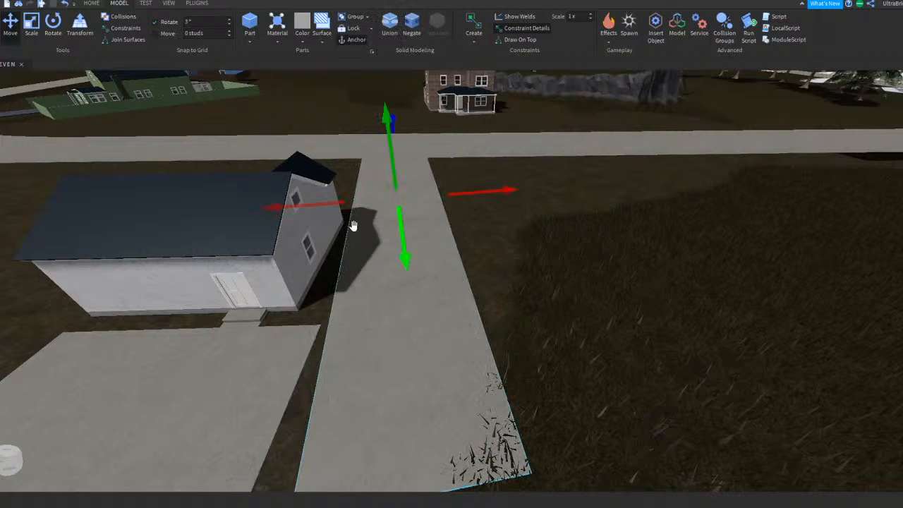
{"action": "left_click", "coordinate": [63, 5]}
Step: Shorten a copy of the driveway slab from both ends into a short segment in front of the white house
{"action": "right_click_drag", "start_coordinate": [554, 209], "coordinate": [471, 178]}
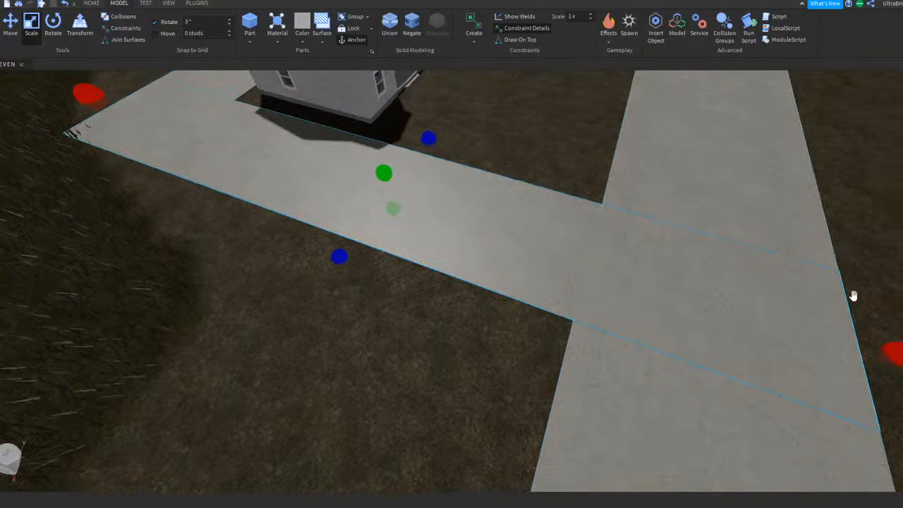
{"action": "left_click_drag", "start_coordinate": [900, 355], "coordinate": [546, 239]}
{"action": "right_click_drag", "start_coordinate": [546, 238], "coordinate": [490, 192]}
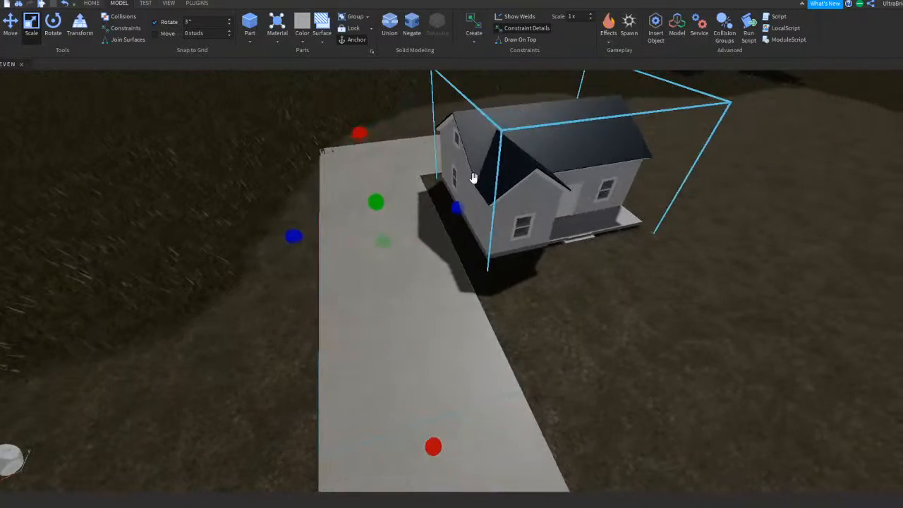
{"action": "left_click_drag", "start_coordinate": [352, 98], "coordinate": [355, 179]}
{"action": "right_click_drag", "start_coordinate": [448, 177], "coordinate": [484, 182]}
{"action": "left_click_drag", "start_coordinate": [484, 181], "coordinate": [462, 185]}
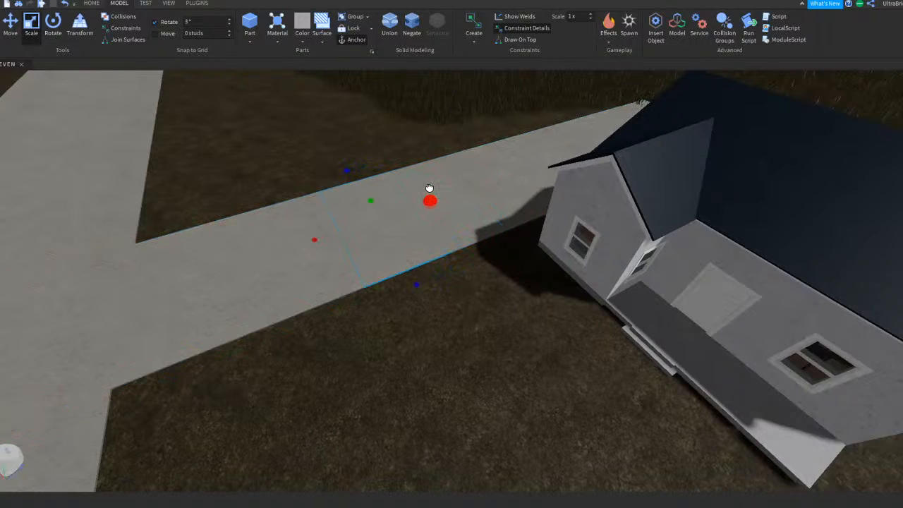
{"action": "left_click_drag", "start_coordinate": [327, 235], "coordinate": [320, 238]}
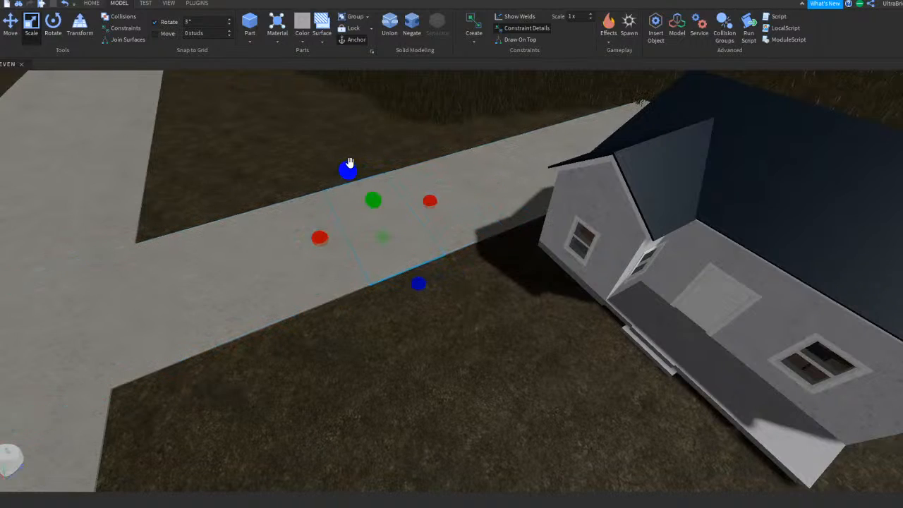
Step: Stretch the segment sideways across the white house's front yard and trim its near end at the driveway edge
{"action": "left_click_drag", "start_coordinate": [422, 282], "coordinate": [485, 322]}
{"action": "right_click_drag", "start_coordinate": [436, 312], "coordinate": [484, 323]}
{"action": "left_click_drag", "start_coordinate": [484, 322], "coordinate": [508, 324]}
{"action": "right_click_drag", "start_coordinate": [484, 323], "coordinate": [508, 323]}
{"action": "left_click_drag", "start_coordinate": [508, 323], "coordinate": [489, 321]}
{"action": "right_click_drag", "start_coordinate": [488, 320], "coordinate": [460, 269]}
{"action": "mouse_move", "coordinate": [462, 239]}
{"action": "left_mouse_down"}
{"action": "mouse_move", "coordinate": [449, 253]}
{"action": "mouse_move", "coordinate": [461, 245]}
{"action": "left_mouse_up"}
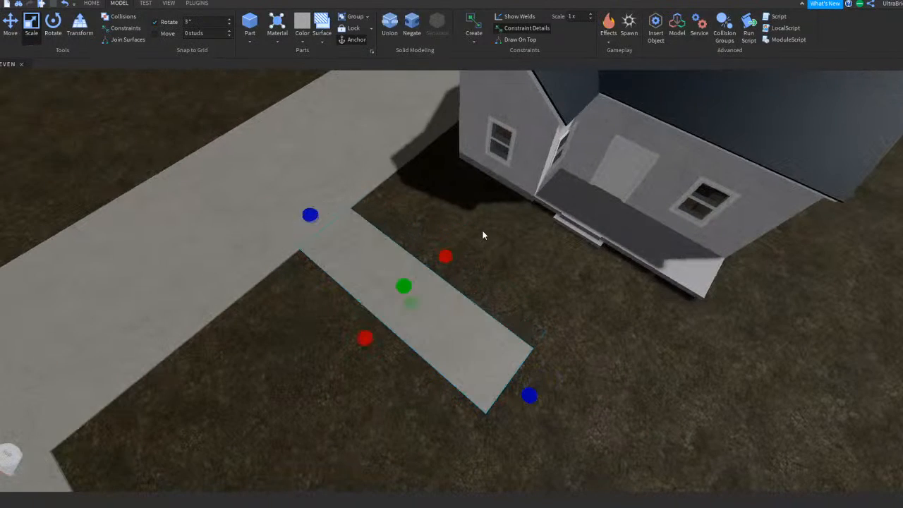
Step: Narrow the front-yard path slightly along its house-facing side
{"action": "right_click_drag", "start_coordinate": [488, 232], "coordinate": [364, 236]}
{"action": "left_click_drag", "start_coordinate": [381, 240], "coordinate": [381, 240]}
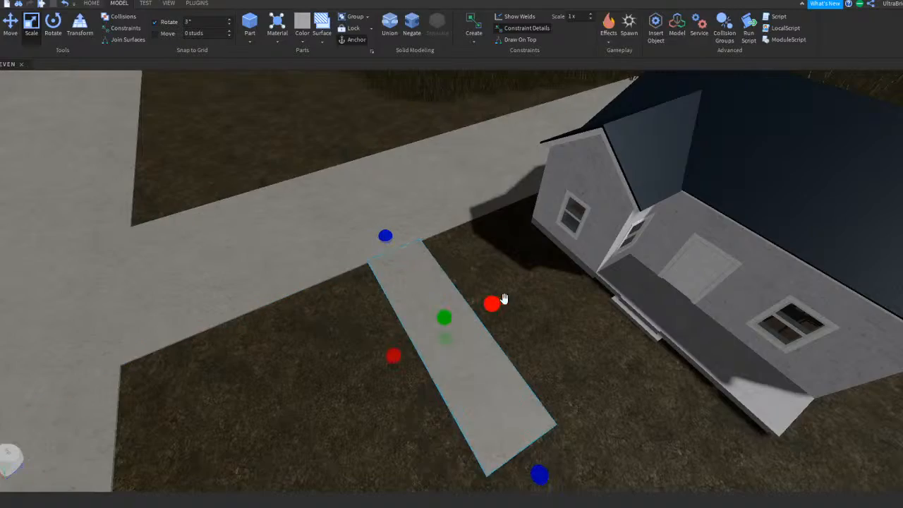
{"action": "scroll", "coordinate": [557, 327], "scroll_direction": "up", "scroll_amount": 5}
{"action": "right_click_drag", "start_coordinate": [556, 280], "coordinate": [583, 318]}
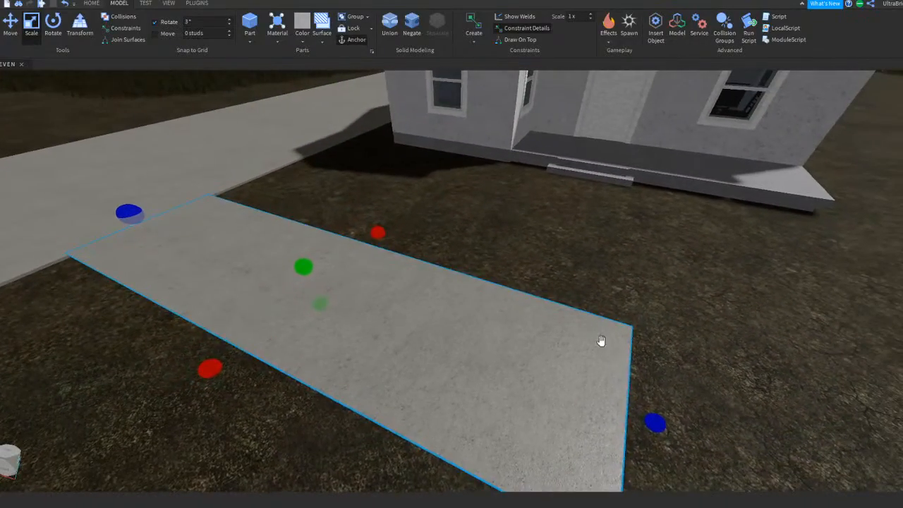
{"action": "left_click_drag", "start_coordinate": [368, 229], "coordinate": [365, 236]}
Step: Shorten a copy of the path to its far end, stretched up to the porch steps and narrowed toward the step width
{"action": "left_click_drag", "start_coordinate": [125, 217], "coordinate": [380, 261]}
{"action": "left_click_drag", "start_coordinate": [542, 302], "coordinate": [581, 162]}
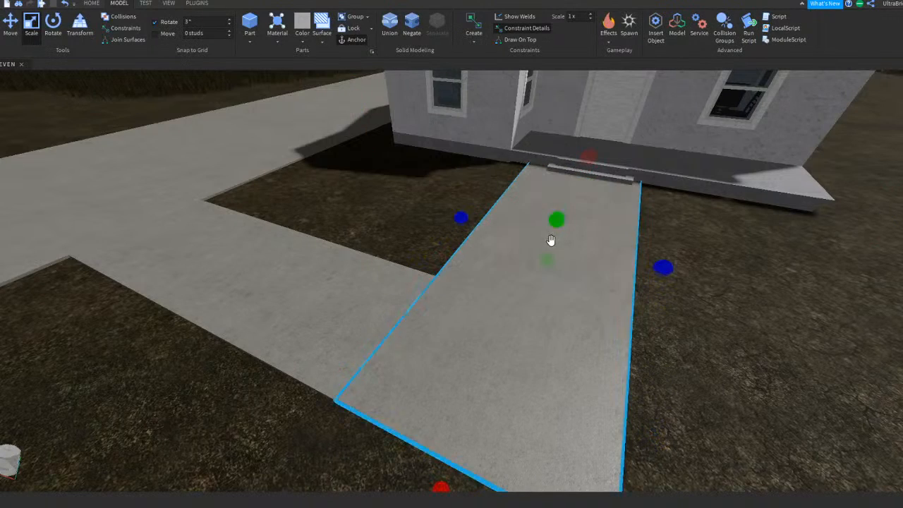
{"action": "right_click_drag", "start_coordinate": [551, 240], "coordinate": [550, 240]}
{"action": "left_click_drag", "start_coordinate": [425, 220], "coordinate": [422, 220]}
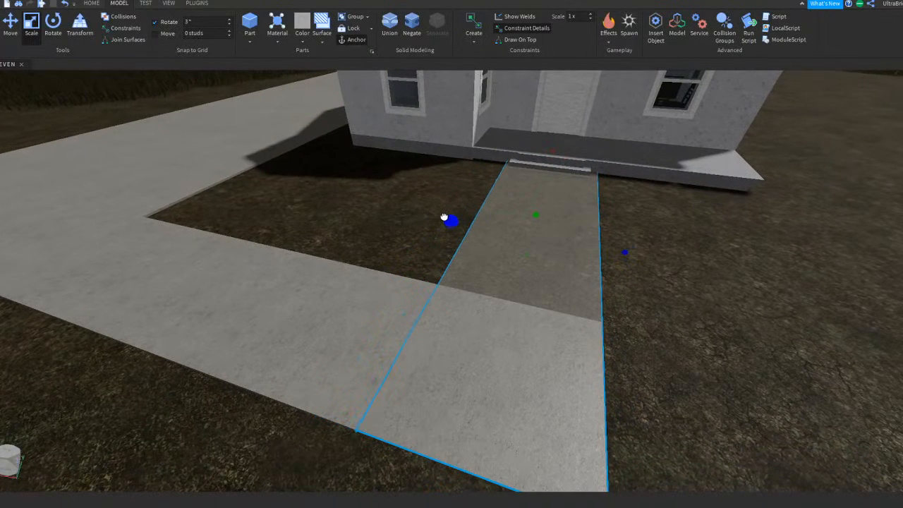
{"action": "left_click_drag", "start_coordinate": [444, 217], "coordinate": [455, 217]}
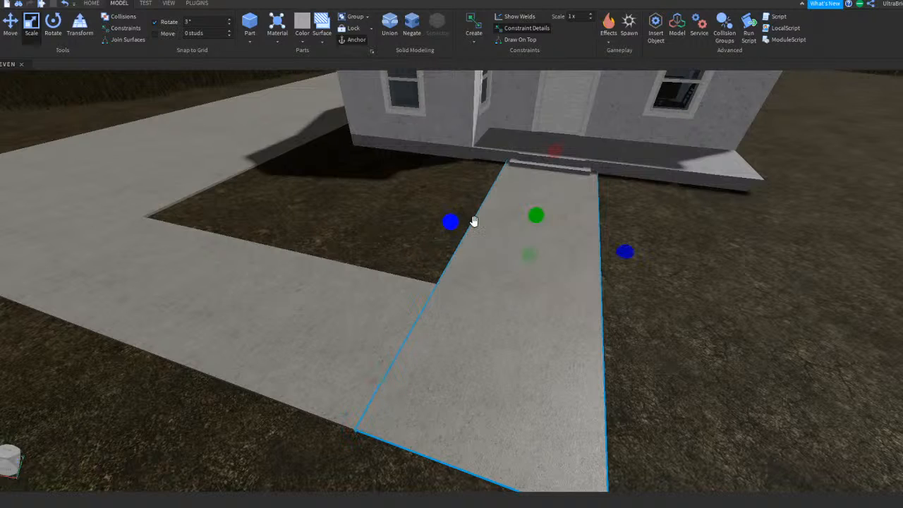
{"action": "left_click_drag", "start_coordinate": [620, 249], "coordinate": [614, 250]}
Step: Align the left side of the path leading to the door with the edge of the porch step
{"action": "right_click_drag", "start_coordinate": [614, 250], "coordinate": [612, 254]}
{"action": "key", "text": "w"}
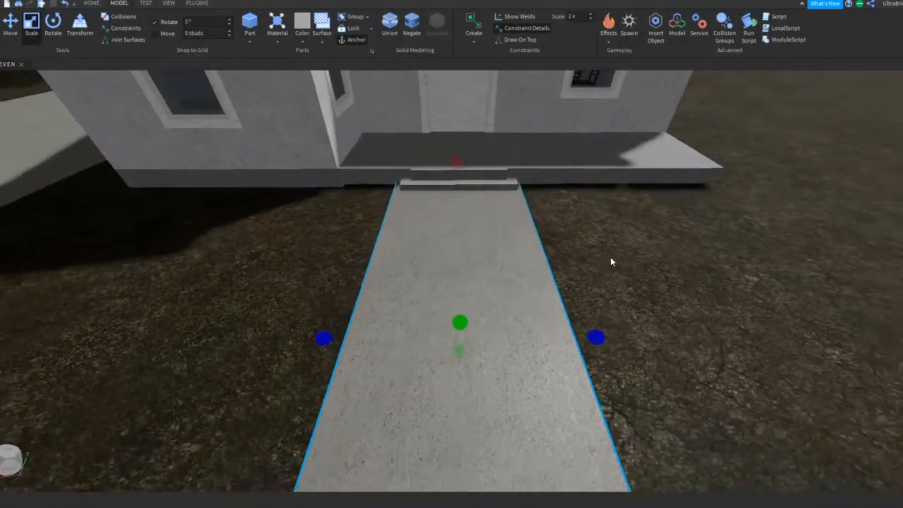
{"action": "key", "text": "w"}
{"action": "key", "text": "a"}
{"action": "left_click_drag", "start_coordinate": [362, 359], "coordinate": [371, 345]}
{"action": "left_click", "coordinate": [328, 314]}
{"action": "right_click_drag", "start_coordinate": [327, 314], "coordinate": [329, 314]}
{"action": "key", "text": "d"}
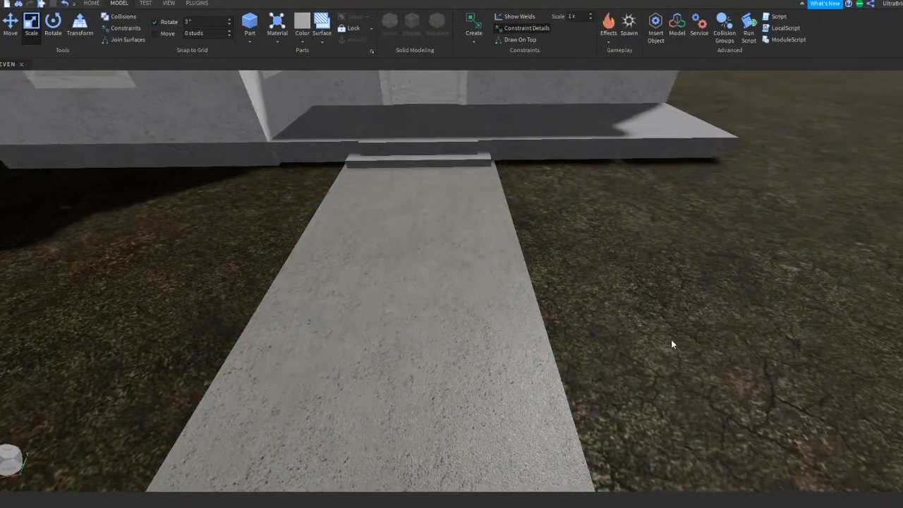
Step: Align the right side of the path to the porch step's edge and fine-tune its remaining sides
{"action": "right_click_drag", "start_coordinate": [672, 343], "coordinate": [669, 343]}
{"action": "key", "text": "d"}
{"action": "left_click", "coordinate": [487, 335]}
{"action": "left_click_drag", "start_coordinate": [521, 364], "coordinate": [519, 366]}
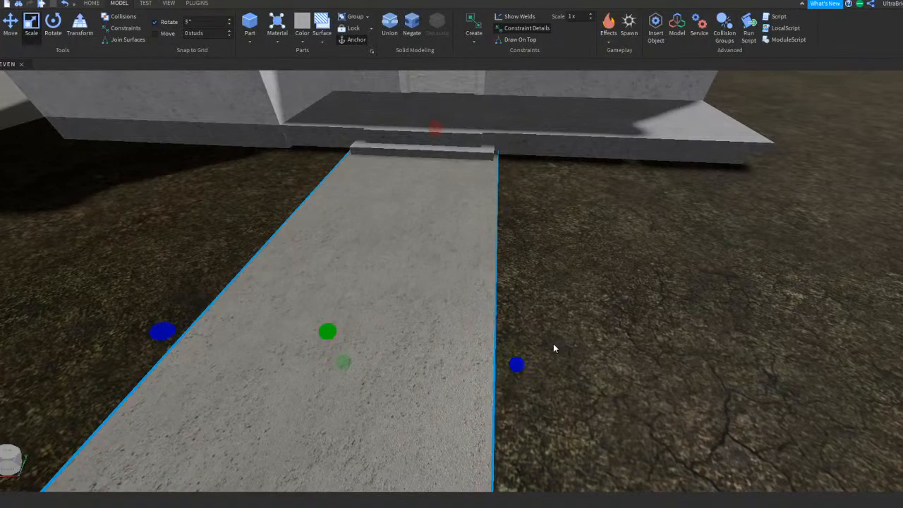
{"action": "key", "text": "s"}
{"action": "left_click", "coordinate": [553, 344]}
{"action": "left_click", "coordinate": [168, 326]}
{"action": "left_click_drag", "start_coordinate": [493, 418], "coordinate": [451, 412]}
{"action": "left_click", "coordinate": [557, 350]}
{"action": "right_click_drag", "start_coordinate": [558, 350], "coordinate": [562, 348]}
{"action": "left_click", "coordinate": [375, 219]}
{"action": "left_click", "coordinate": [351, 185]}
{"action": "left_click", "coordinate": [605, 220]}
Step: Trim the road end of the white house's driveway flush with the road edge
{"action": "right_click_drag", "start_coordinate": [605, 220], "coordinate": [607, 212]}
{"action": "key", "text": "w"}
{"action": "key", "text": "a"}
{"action": "key", "text": "e"}
{"action": "left_click", "coordinate": [502, 274]}
{"action": "left_click_drag", "start_coordinate": [2, 237], "coordinate": [352, 245]}
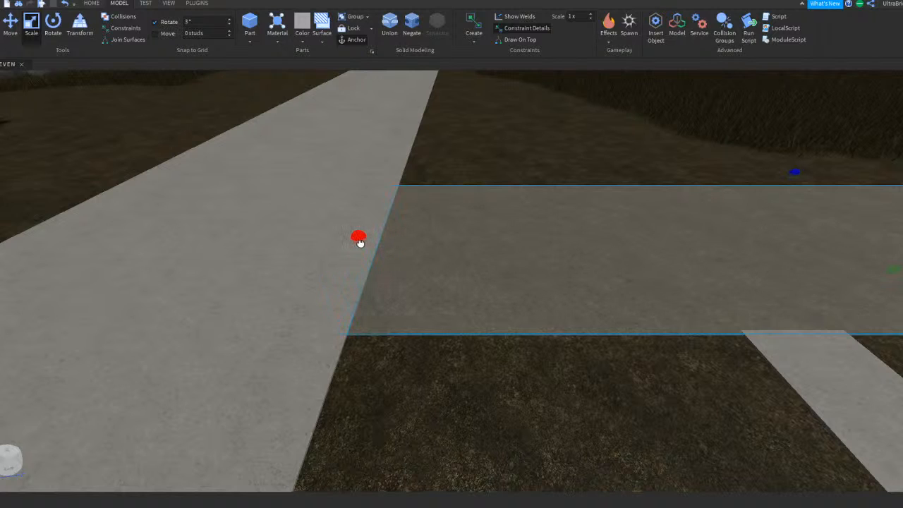
{"action": "left_click", "coordinate": [444, 140]}
Step: Look over the white house's finished paving and the area across the road from above
{"action": "key", "text": "w"}
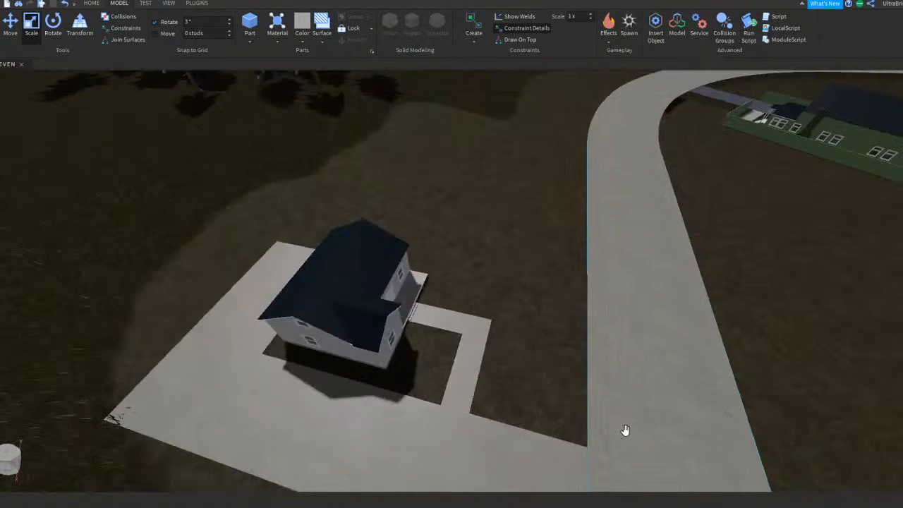
{"action": "key", "text": "s"}
{"action": "key", "text": "d"}
{"action": "right_click_drag", "start_coordinate": [477, 330], "coordinate": [314, 320]}
{"action": "key", "text": "w"}
{"action": "key", "text": "s"}
{"action": "key", "text": "w"}
{"action": "key", "text": "d"}
{"action": "key", "text": "w"}
{"action": "key", "text": "s"}
Step: Resize a copy of the driveway into a short slab on the opposite side of the road near the brick house
{"action": "left_click", "coordinate": [414, 274]}
{"action": "key", "text": "w"}
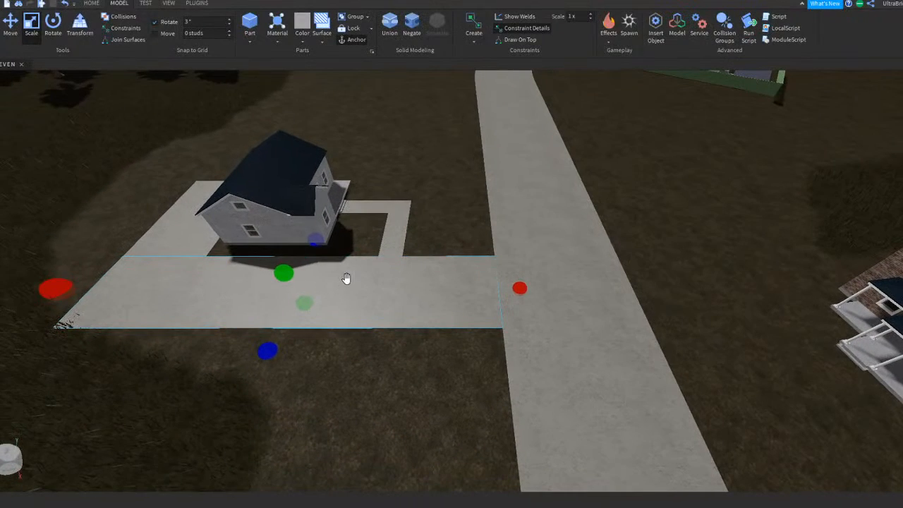
{"action": "right_click_drag", "start_coordinate": [347, 278], "coordinate": [346, 278]}
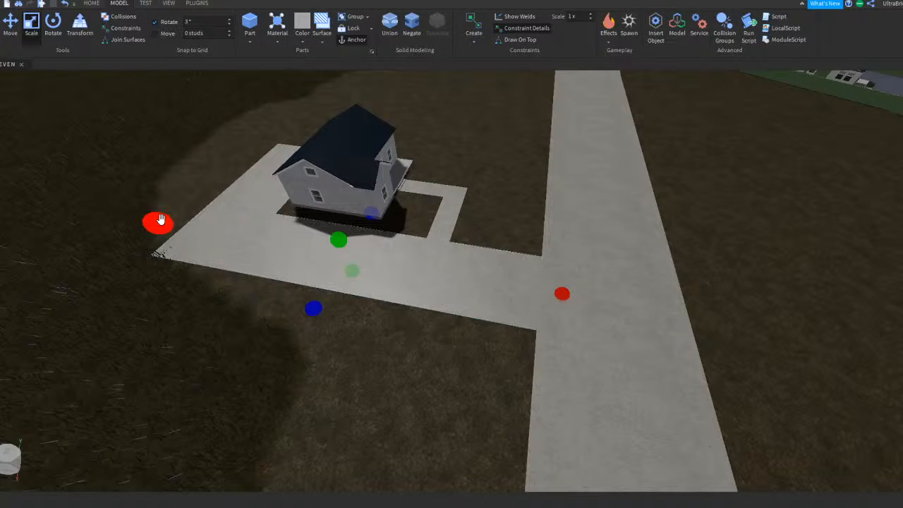
{"action": "left_click_drag", "start_coordinate": [160, 221], "coordinate": [500, 272]}
{"action": "key", "text": "d"}
{"action": "right_click_drag", "start_coordinate": [521, 276], "coordinate": [521, 276]}
{"action": "key", "text": "d"}
{"action": "left_click_drag", "start_coordinate": [470, 288], "coordinate": [588, 301]}
{"action": "left_click_drag", "start_coordinate": [331, 286], "coordinate": [397, 286]}
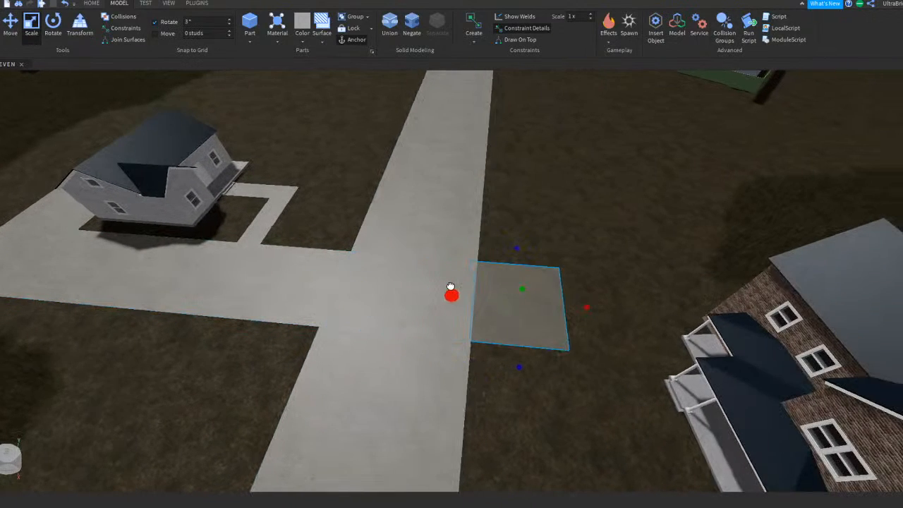
Step: Line up the new slab's road end with the edge of the road
{"action": "right_click_drag", "start_coordinate": [453, 286], "coordinate": [454, 287]}
{"action": "key", "text": "w"}
{"action": "key", "text": "a"}
{"action": "key", "text": "d"}
{"action": "key", "text": "q"}
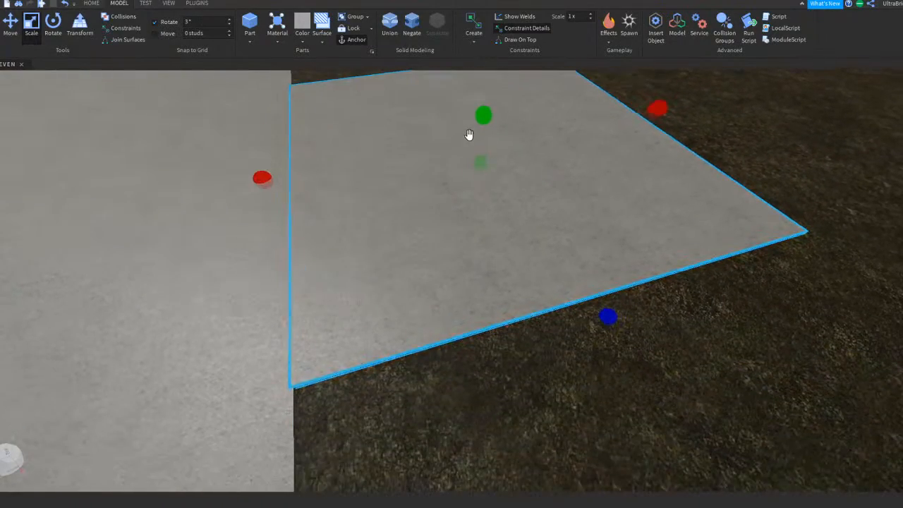
{"action": "key", "text": "e"}
{"action": "right_click_drag", "start_coordinate": [471, 153], "coordinate": [471, 154]}
{"action": "key", "text": "s"}
{"action": "left_click_drag", "start_coordinate": [403, 128], "coordinate": [437, 149]}
{"action": "right_click_drag", "start_coordinate": [437, 149], "coordinate": [437, 149]}
Step: Narrow the new slab in front of the brick house to a single driveway width
{"action": "key", "text": "a"}
{"action": "key", "text": "s"}
{"action": "key", "text": "s"}
{"action": "key", "text": "d"}
{"action": "key", "text": "e"}
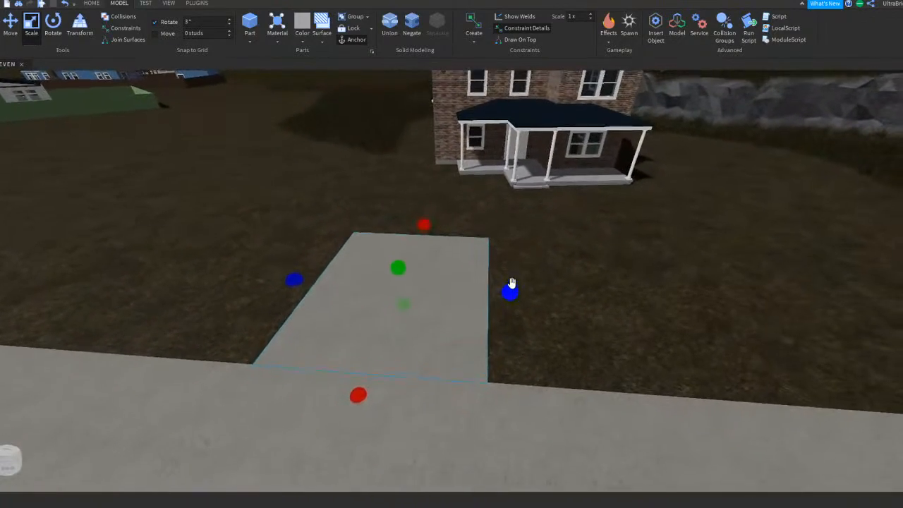
{"action": "key", "text": "w"}
{"action": "left_click_drag", "start_coordinate": [517, 307], "coordinate": [446, 302]}
Step: Rotate the brick house so its porch faces the road
{"action": "right_click_drag", "start_coordinate": [395, 155], "coordinate": [395, 155]}
{"action": "left_click_drag", "start_coordinate": [527, 114], "coordinate": [535, 117]}
{"action": "key", "text": "s"}
{"action": "right_click_drag", "start_coordinate": [536, 122], "coordinate": [538, 124]}
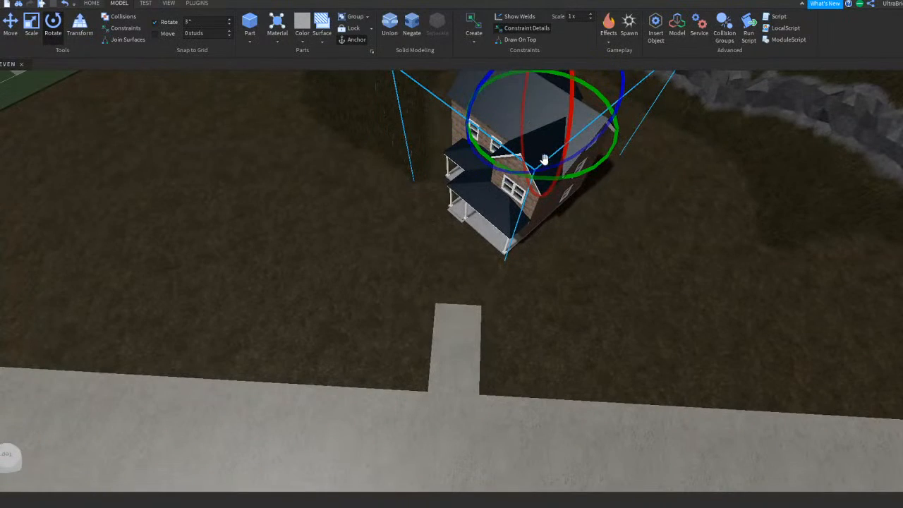
{"action": "left_click_drag", "start_coordinate": [562, 176], "coordinate": [611, 158]}
Step: Set the rotation snap to 1° and fine-tune the brick house's rotation to square it with the road
{"action": "left_click", "coordinate": [205, 25]}
{"action": "right_click_drag", "start_coordinate": [392, 180], "coordinate": [396, 181]}
{"action": "left_click", "coordinate": [188, 22]}
{"action": "right_click_drag", "start_coordinate": [526, 173], "coordinate": [534, 174]}
{"action": "type", "text": "1"}
{"action": "left_click_drag", "start_coordinate": [560, 181], "coordinate": [562, 181]}
{"action": "right_click_drag", "start_coordinate": [418, 247], "coordinate": [410, 233]}
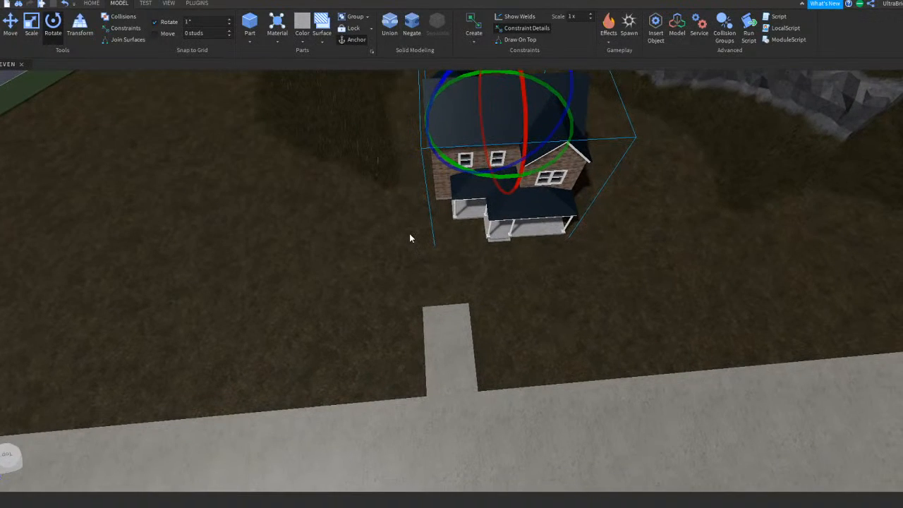
{"action": "left_click", "coordinate": [7, 35]}
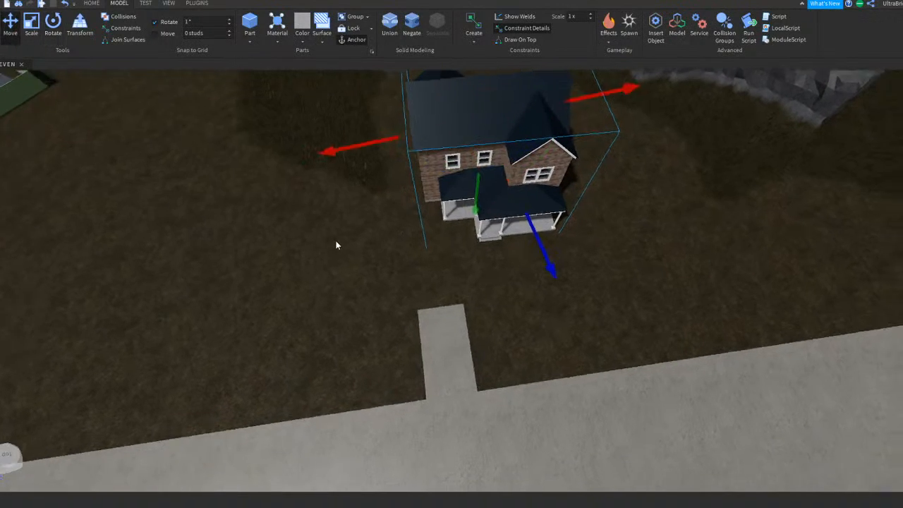
{"action": "right_click_drag", "start_coordinate": [335, 240], "coordinate": [333, 241]}
{"action": "left_click", "coordinate": [470, 303]}
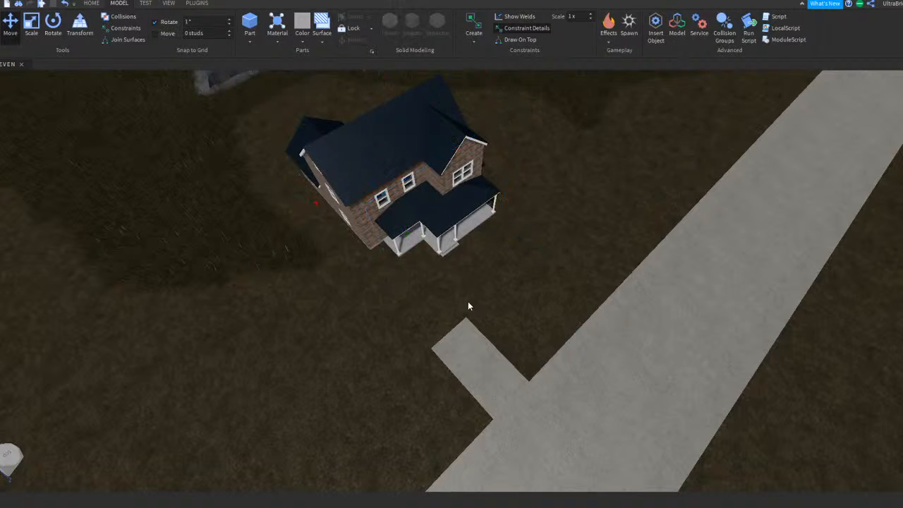
Step: Paint the terrain beside the brick house with the bare ground material to cut back the tall grass, using brush size 1
{"action": "key", "text": "a"}
{"action": "key", "text": "d"}
{"action": "key", "text": "q"}
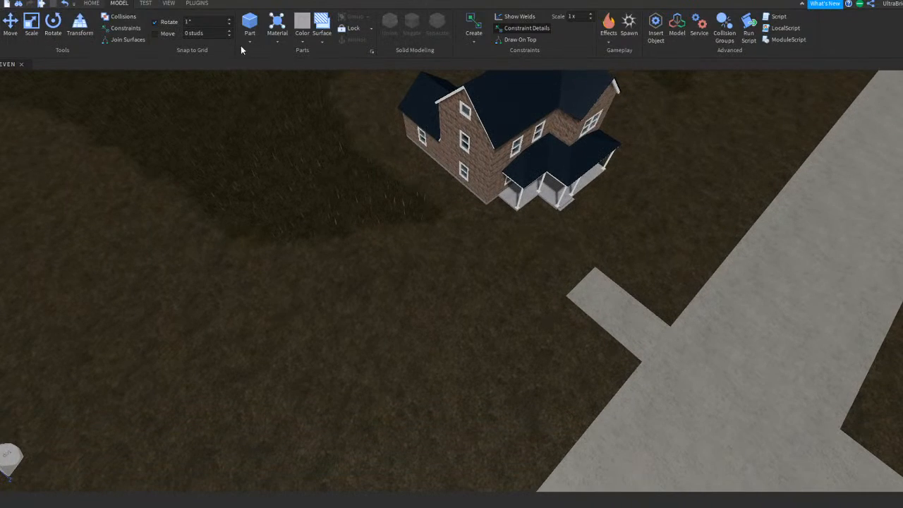
{"action": "left_click", "coordinate": [196, 3]}
{"action": "left_click", "coordinate": [91, 4]}
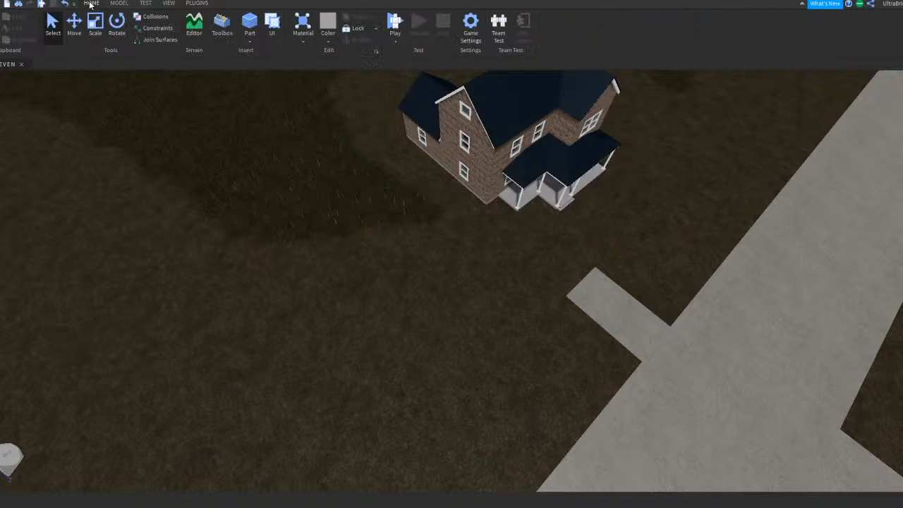
{"action": "left_click", "coordinate": [205, 27]}
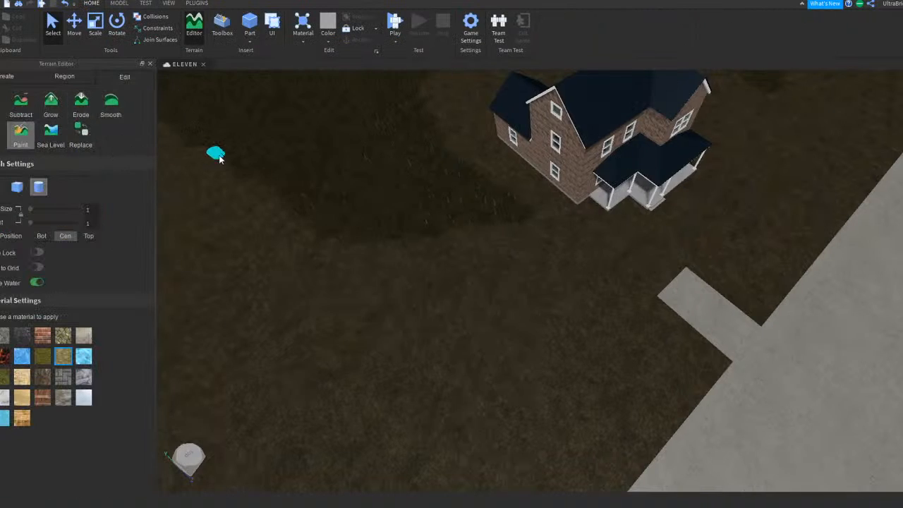
{"action": "mouse_move", "coordinate": [404, 149]}
{"action": "left_mouse_down"}
{"action": "mouse_move", "coordinate": [518, 208]}
{"action": "mouse_move", "coordinate": [416, 154]}
{"action": "left_mouse_up"}
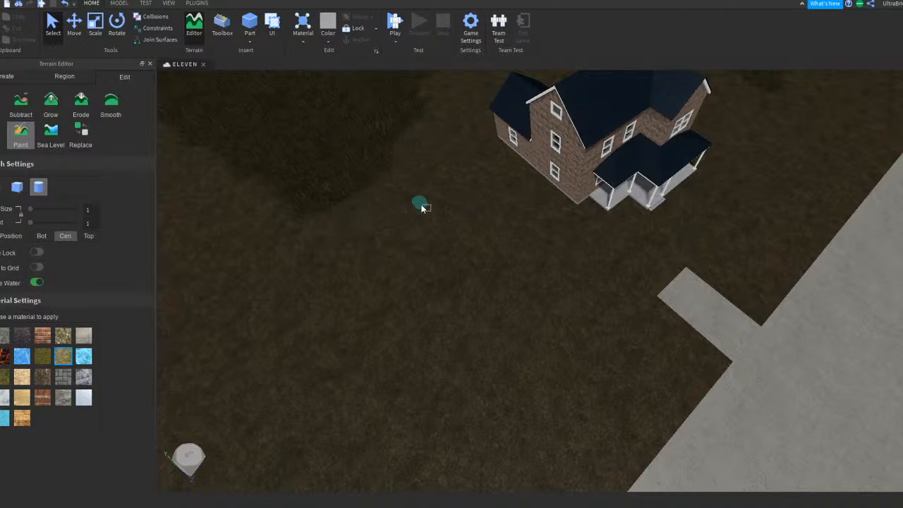
{"action": "left_click_drag", "start_coordinate": [299, 232], "coordinate": [268, 221]}
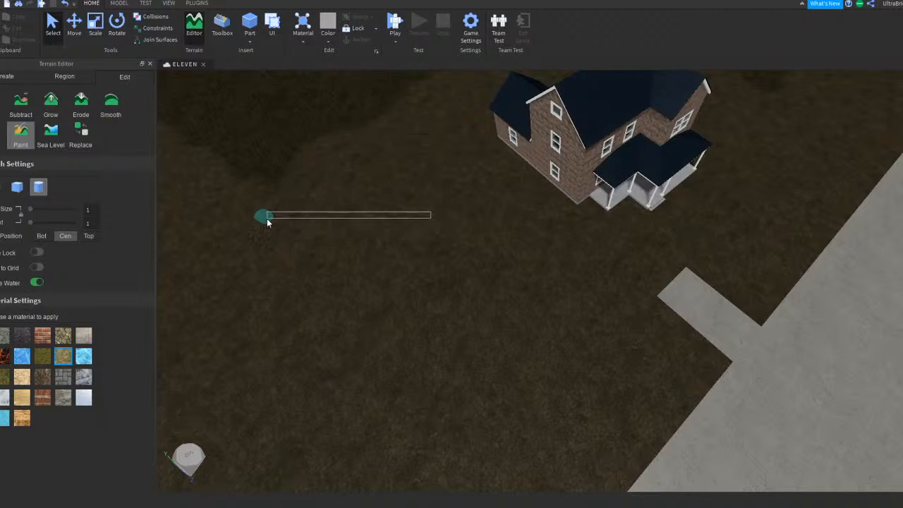
{"action": "key", "text": "d"}
{"action": "left_click", "coordinate": [201, 23]}
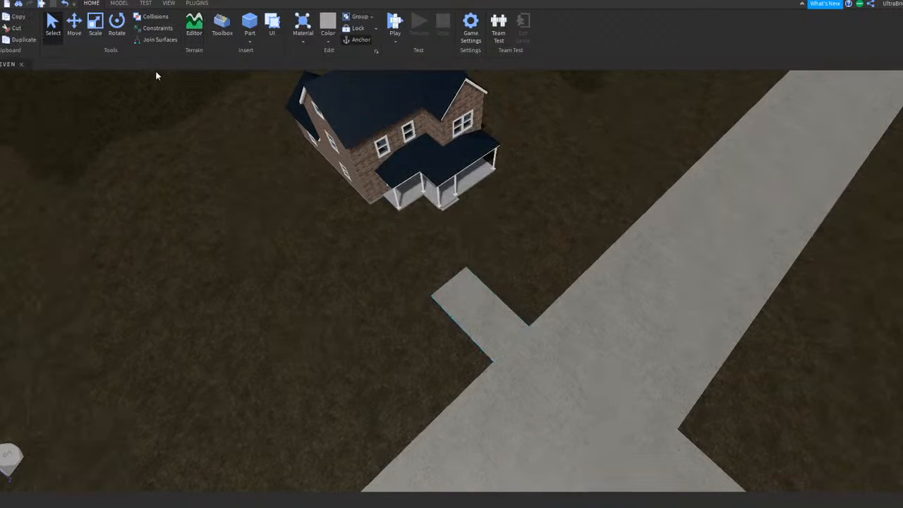
Step: Shift the brick house's driveway slab along the road to the side of the house by resizing both long edges
{"action": "left_click", "coordinate": [90, 33]}
{"action": "right_click_drag", "start_coordinate": [524, 271], "coordinate": [528, 273]}
{"action": "key", "text": "w"}
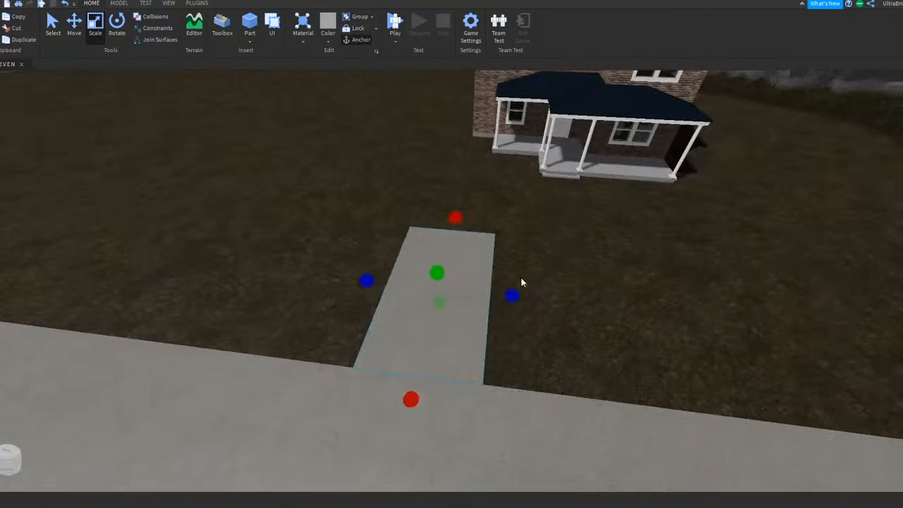
{"action": "key", "text": "a"}
{"action": "left_click_drag", "start_coordinate": [462, 280], "coordinate": [329, 275]}
{"action": "left_click_drag", "start_coordinate": [597, 294], "coordinate": [474, 289]}
{"action": "key", "text": "d"}
{"action": "left_click_drag", "start_coordinate": [290, 304], "coordinate": [304, 304]}
Step: Lengthen the driveway along the side of the brick house until it extends past the rear wing
{"action": "right_click_drag", "start_coordinate": [318, 302], "coordinate": [474, 306]}
{"action": "key", "text": "a"}
{"action": "key", "text": "s"}
{"action": "left_click", "coordinate": [506, 383]}
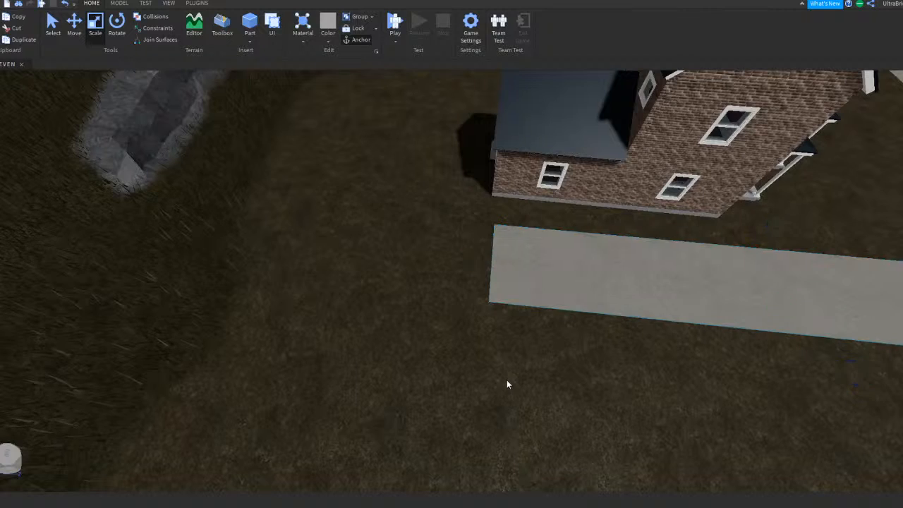
{"action": "right_click_drag", "start_coordinate": [507, 383], "coordinate": [506, 385]}
{"action": "left_click", "coordinate": [492, 303]}
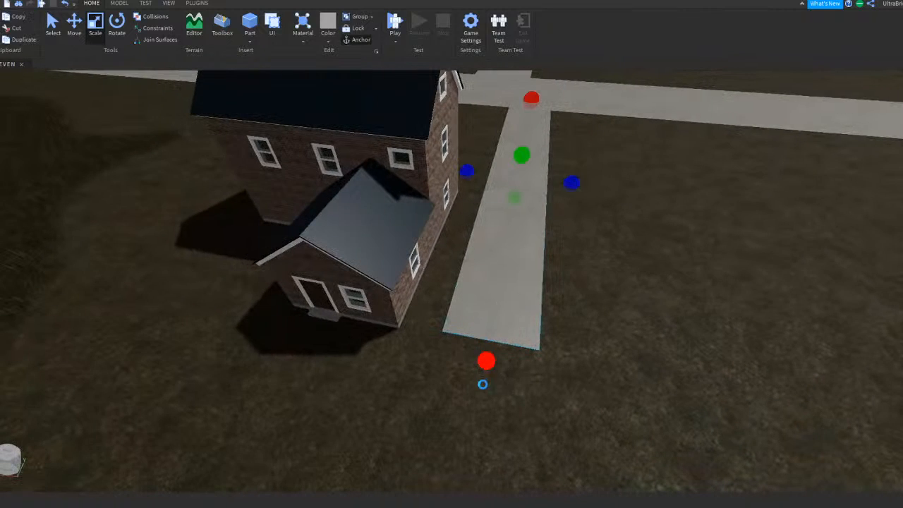
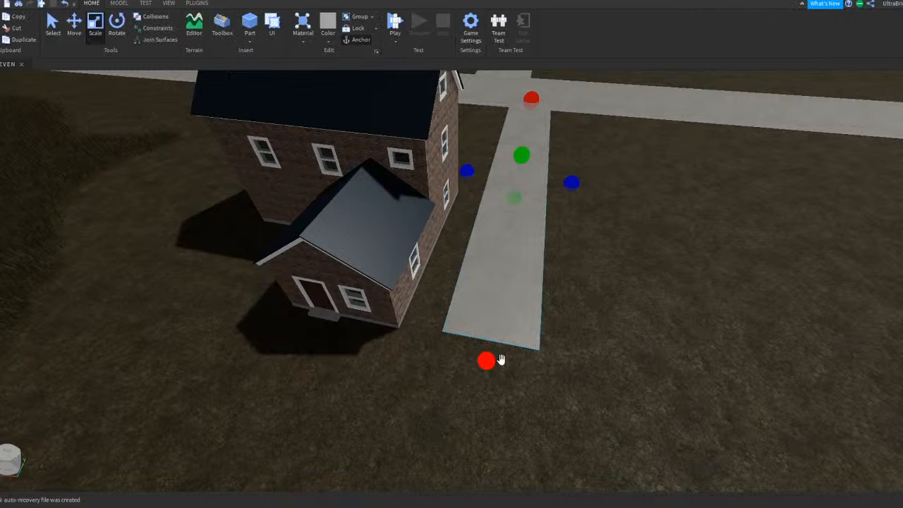
{"action": "key", "text": "q"}
{"action": "left_click_drag", "start_coordinate": [486, 363], "coordinate": [453, 423]}
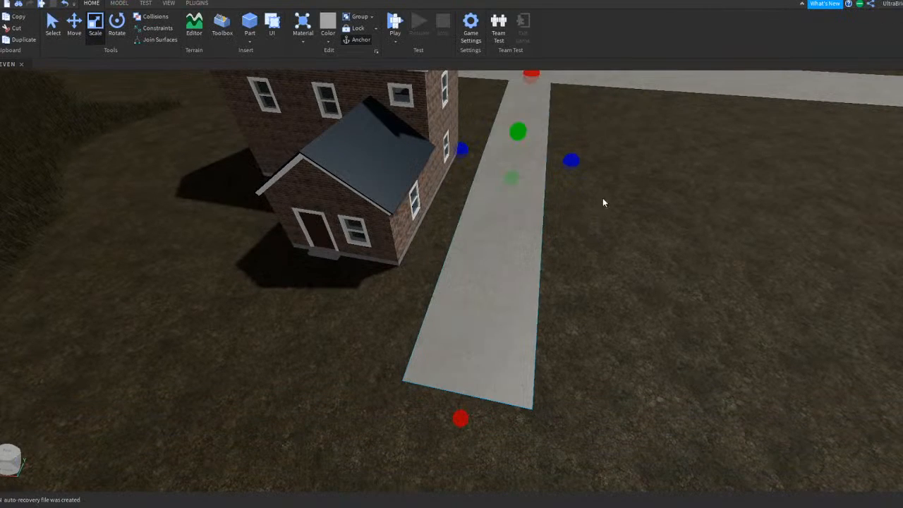
Step: Narrow the brick house's driveway slightly along its outer edge and check its alignment beside the house
{"action": "left_click_drag", "start_coordinate": [569, 161], "coordinate": [560, 160]}
{"action": "left_click", "coordinate": [611, 194]}
{"action": "right_click_drag", "start_coordinate": [611, 194], "coordinate": [604, 202]}
{"action": "key", "text": "w"}
{"action": "left_click", "coordinate": [487, 274]}
{"action": "left_click_drag", "start_coordinate": [492, 309], "coordinate": [531, 317]}
{"action": "left_click", "coordinate": [595, 273]}
{"action": "key", "text": "d"}
{"action": "mouse_move", "coordinate": [595, 273]}
{"action": "right_mouse_down"}
{"action": "mouse_move", "coordinate": [572, 271]}
{"action": "mouse_move", "coordinate": [598, 286]}
{"action": "right_mouse_up"}
{"action": "key", "text": "w"}
{"action": "key", "text": "s"}
{"action": "mouse_move", "coordinate": [531, 291]}
{"action": "right_mouse_down"}
{"action": "mouse_move", "coordinate": [537, 295]}
{"action": "mouse_move", "coordinate": [529, 293]}
{"action": "right_mouse_up"}
{"action": "key", "text": "w"}
{"action": "key", "text": "a"}
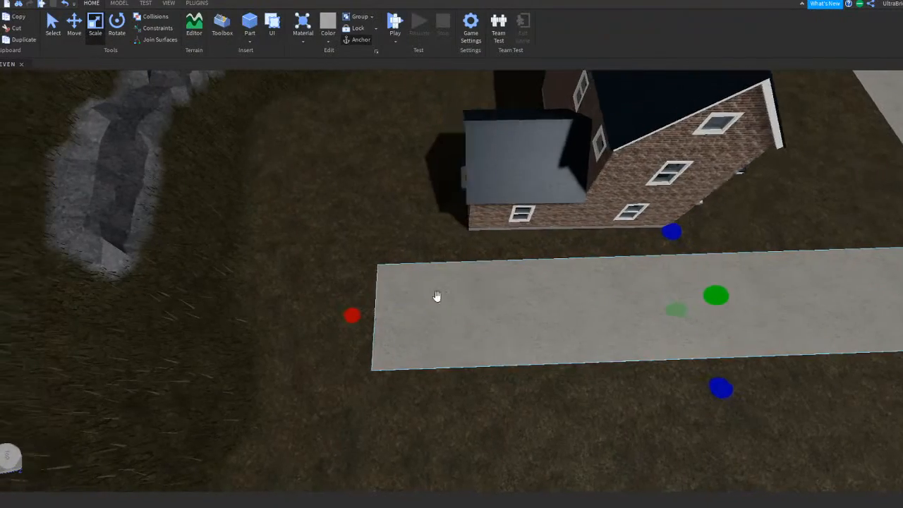
Step: Duplicate the brick house's driveway slab and shorten the copy to a small section at the driveway's rear end
{"action": "key", "text": "s"}
{"action": "key", "text": "d"}
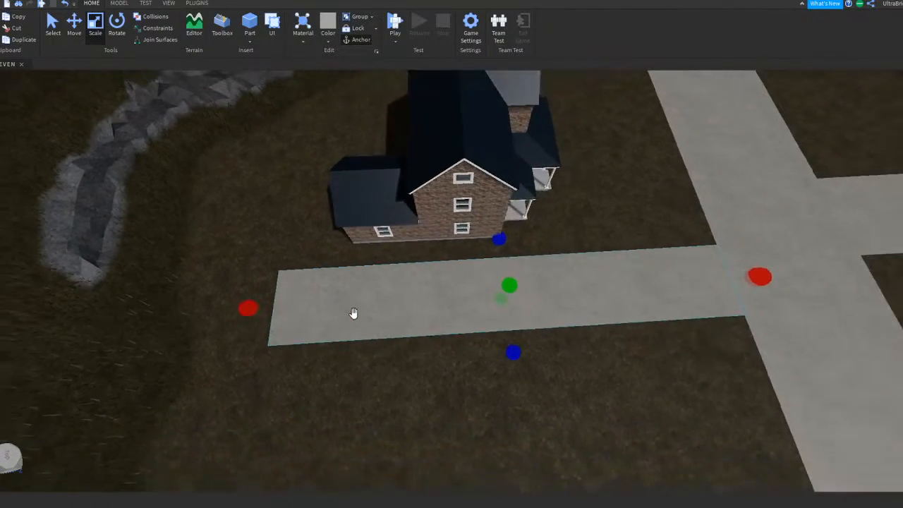
{"action": "key", "text": "a"}
{"action": "left_click_drag", "start_coordinate": [683, 279], "coordinate": [516, 280]}
{"action": "key", "text": "w"}
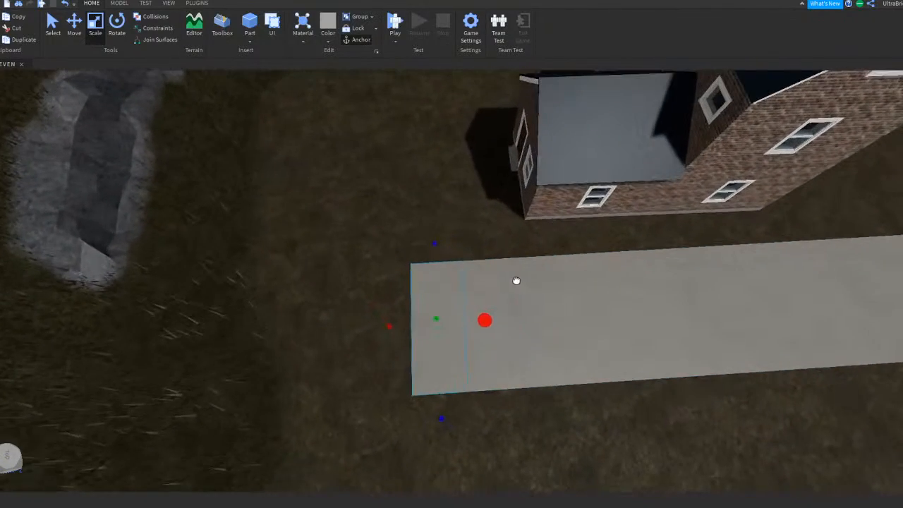
{"action": "key", "text": "w"}
{"action": "key", "text": "a"}
{"action": "right_click_drag", "start_coordinate": [540, 271], "coordinate": [541, 268]}
{"action": "scroll", "coordinate": [360, 356], "scroll_direction": "up", "scroll_amount": 3}
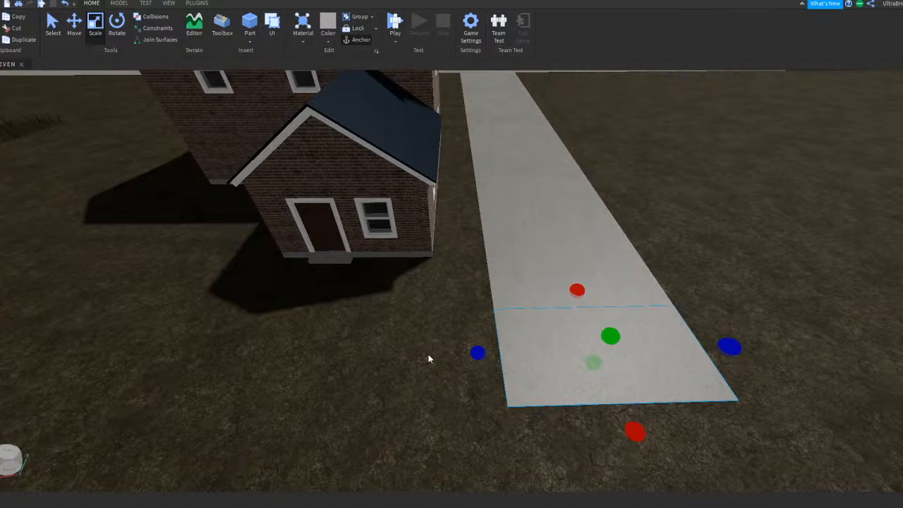
Step: Extend the short slab sideways behind the rear wing until it passes the back door
{"action": "right_click_drag", "start_coordinate": [425, 352], "coordinate": [424, 351]}
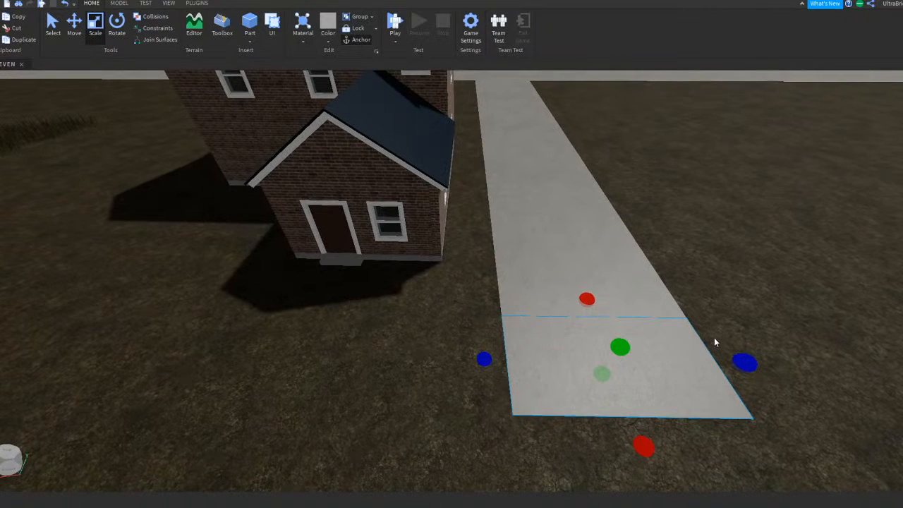
{"action": "left_click_drag", "start_coordinate": [485, 362], "coordinate": [439, 356]}
{"action": "key", "text": "a"}
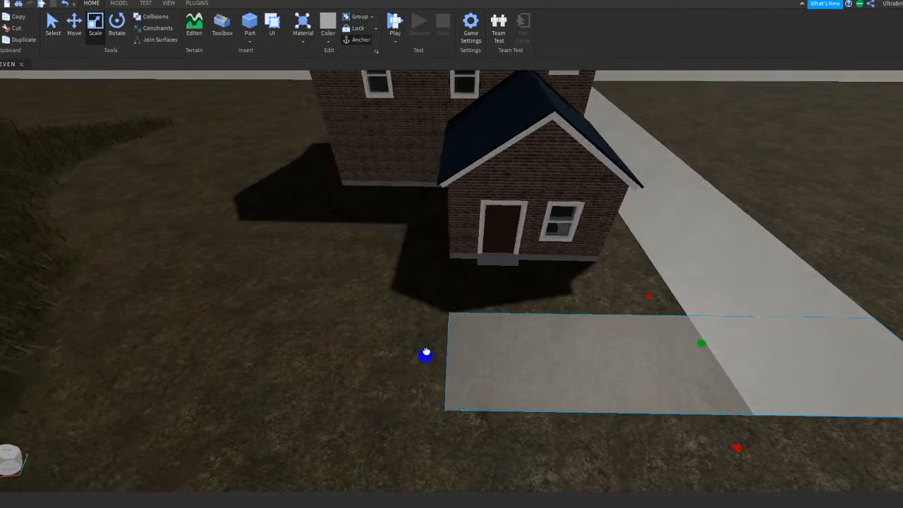
{"action": "key", "text": "d"}
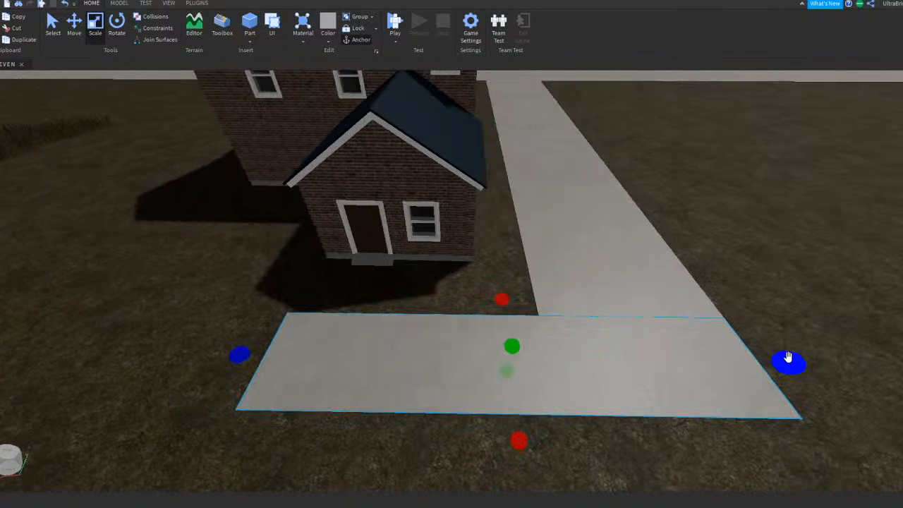
Step: Duplicate the slab behind the house and narrow the copy from both sides to about the back door's width
{"action": "left_click_drag", "start_coordinate": [788, 358], "coordinate": [609, 354]}
{"action": "right_click_drag", "start_coordinate": [584, 353], "coordinate": [589, 353]}
{"action": "key", "text": "a"}
{"action": "scroll", "coordinate": [588, 353], "scroll_direction": "up", "scroll_amount": 2}
{"action": "left_click_drag", "start_coordinate": [676, 355], "coordinate": [486, 360]}
{"action": "key", "text": "a"}
{"action": "left_click_drag", "start_coordinate": [299, 374], "coordinate": [363, 373]}
{"action": "right_click_drag", "start_coordinate": [363, 373], "coordinate": [361, 365]}
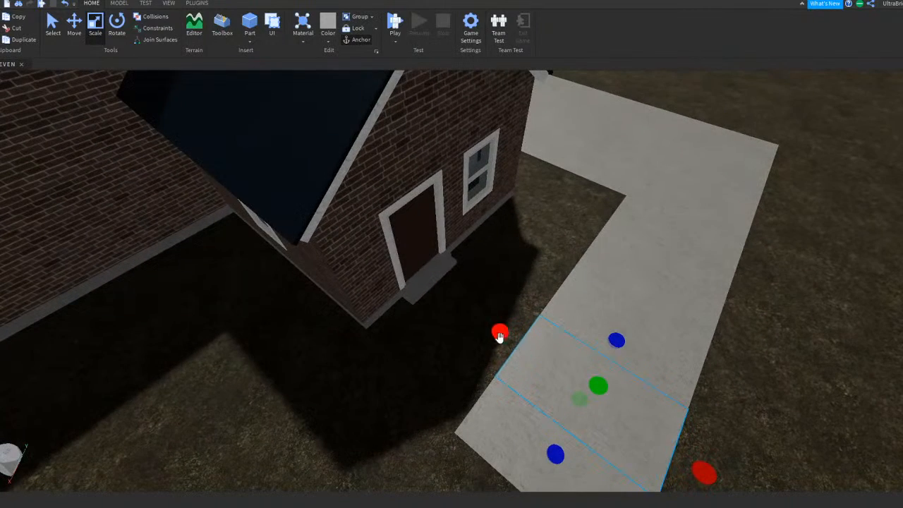
Step: Extend the narrow copy up to the back door and match its side edges to the doorstep's width
{"action": "left_click_drag", "start_coordinate": [493, 331], "coordinate": [388, 279]}
{"action": "right_click_drag", "start_coordinate": [518, 281], "coordinate": [515, 274]}
{"action": "key", "text": "w"}
{"action": "left_click_drag", "start_coordinate": [482, 313], "coordinate": [492, 313]}
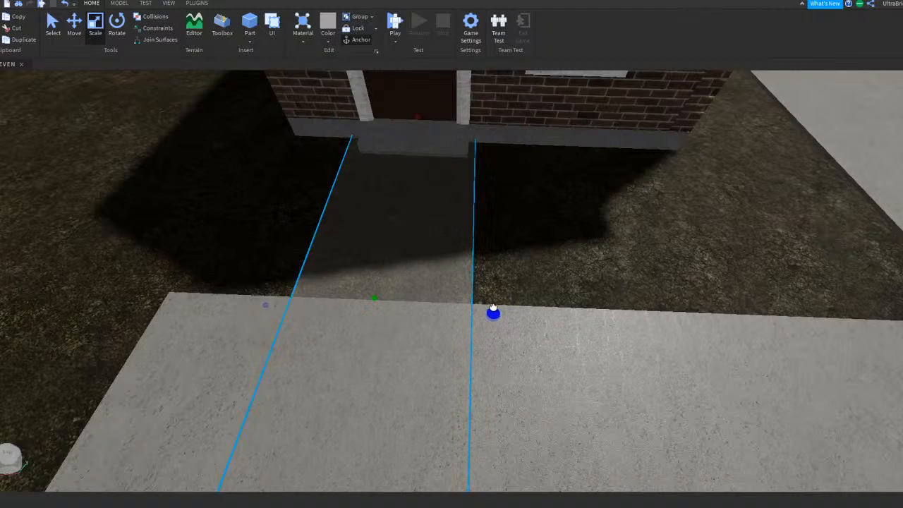
{"action": "key", "text": "a"}
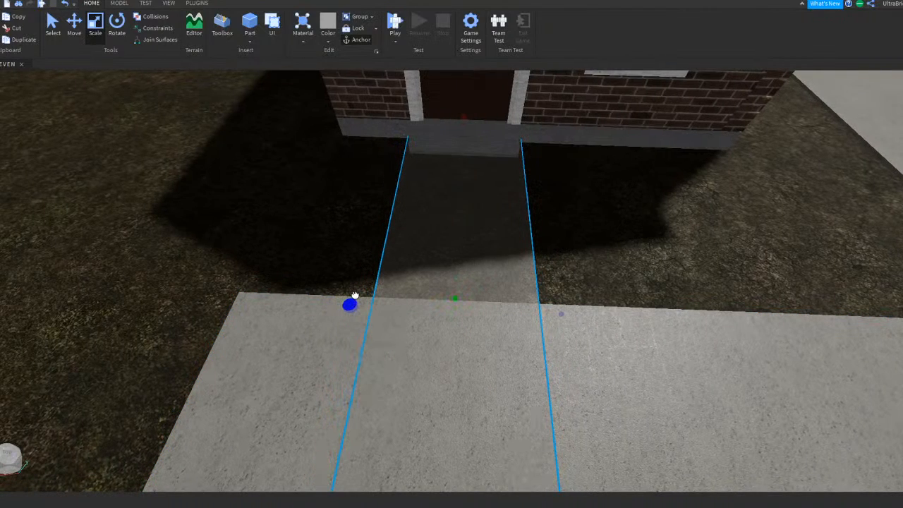
{"action": "left_click_drag", "start_coordinate": [355, 295], "coordinate": [354, 295]}
Step: Trim the back door walkway's outer end so it stops at the near edge of the rear slab
{"action": "left_click", "coordinate": [316, 215]}
{"action": "right_click_drag", "start_coordinate": [317, 215], "coordinate": [317, 214]}
{"action": "key", "text": "a"}
{"action": "left_click", "coordinate": [566, 257]}
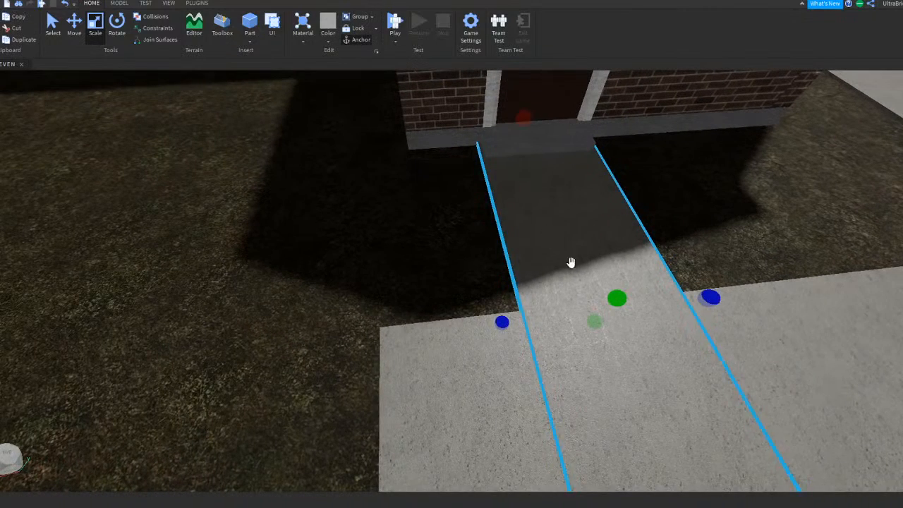
{"action": "right_click_drag", "start_coordinate": [566, 257], "coordinate": [566, 257]}
{"action": "key", "text": "a"}
{"action": "left_click_drag", "start_coordinate": [825, 418], "coordinate": [497, 309]}
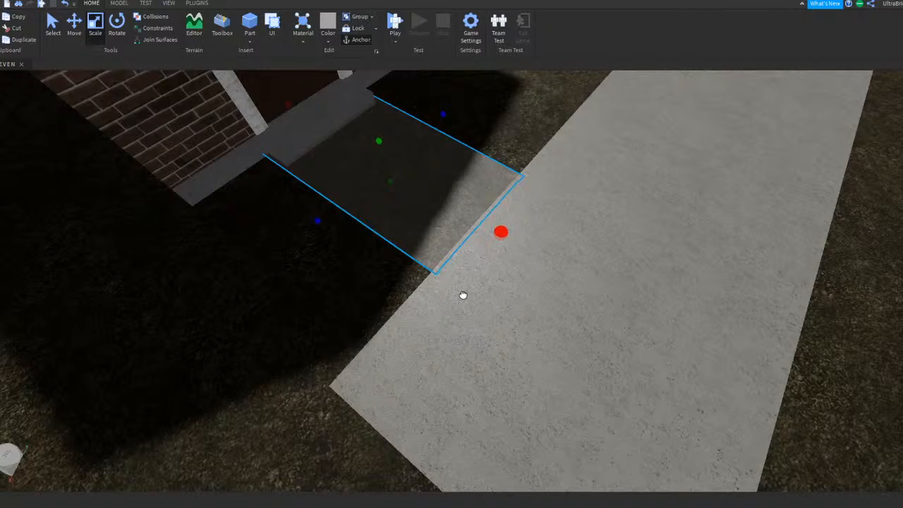
{"action": "left_click", "coordinate": [462, 303]}
Step: Try shortening the rear slab's end and extending the back door walkway across the slab
{"action": "key", "text": "s"}
{"action": "right_click_drag", "start_coordinate": [461, 305], "coordinate": [414, 305]}
{"action": "key", "text": "w"}
{"action": "left_click_drag", "start_coordinate": [266, 187], "coordinate": [348, 169]}
{"action": "left_click", "coordinate": [404, 146]}
{"action": "right_click_drag", "start_coordinate": [422, 202], "coordinate": [409, 234]}
{"action": "key", "text": "w"}
{"action": "left_click_drag", "start_coordinate": [384, 254], "coordinate": [423, 281]}
{"action": "right_click_drag", "start_coordinate": [422, 280], "coordinate": [423, 281]}
{"action": "left_click_drag", "start_coordinate": [423, 280], "coordinate": [513, 262]}
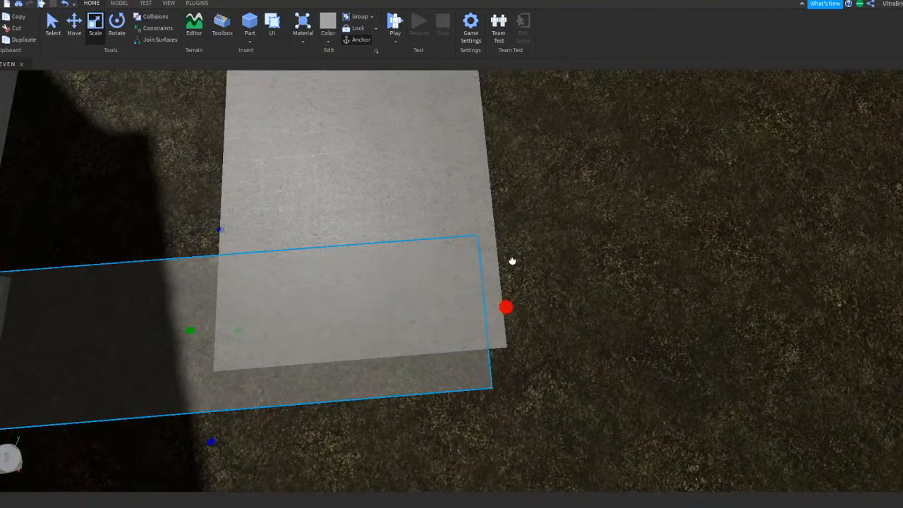
Step: Inspect the overlapping slab corner and revert the last walkway and slab resizes
{"action": "left_click", "coordinate": [558, 283]}
{"action": "key", "text": "w"}
{"action": "right_click_drag", "start_coordinate": [603, 320], "coordinate": [604, 322]}
{"action": "left_click", "coordinate": [188, 244]}
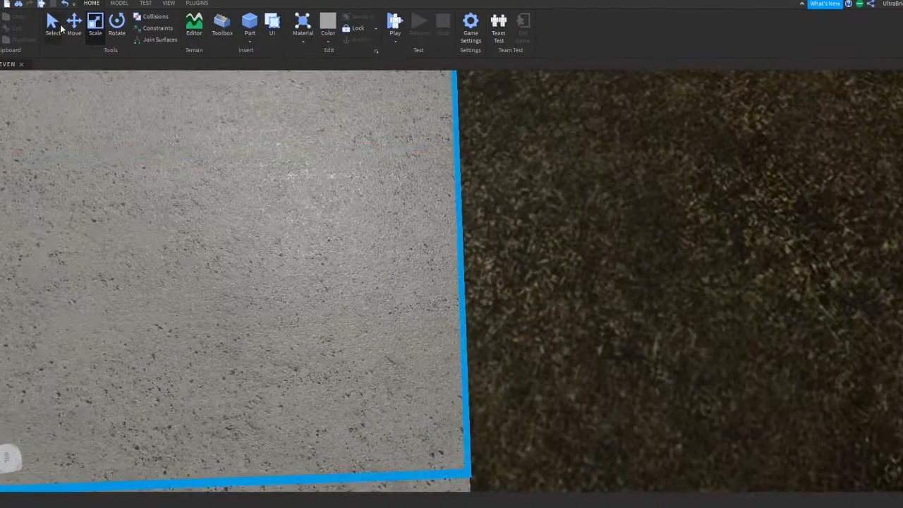
{"action": "key", "text": "f"}
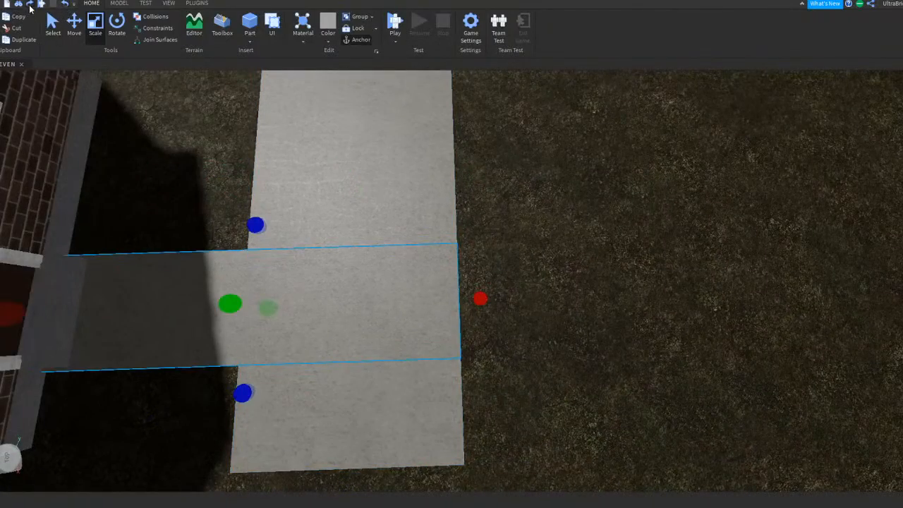
{"action": "left_click", "coordinate": [29, 6]}
{"action": "left_click", "coordinate": [31, 6]}
{"action": "left_click", "coordinate": [67, 3]}
Step: Shorten the rear slab so its end lines up with the outer edge of the back door walkway
{"action": "right_click_drag", "start_coordinate": [348, 373], "coordinate": [348, 373]}
{"action": "left_click_drag", "start_coordinate": [347, 205], "coordinate": [427, 212]}
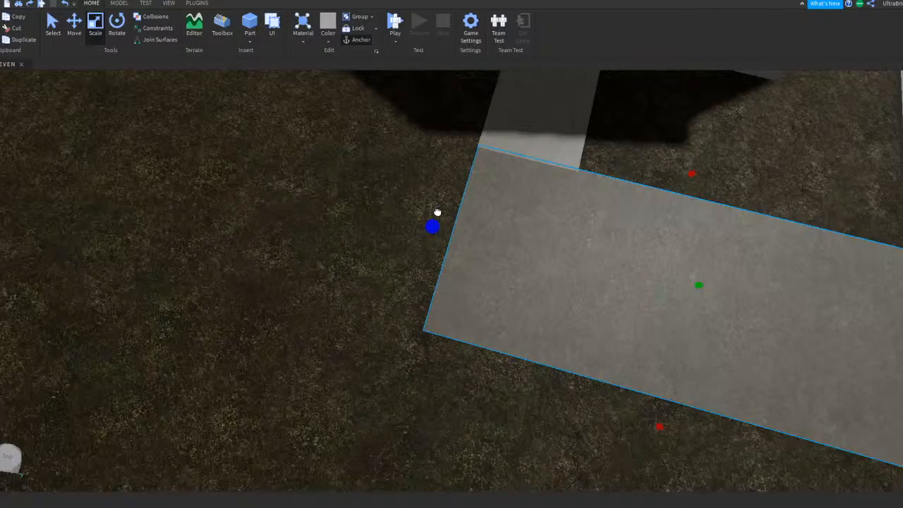
{"action": "left_click_drag", "start_coordinate": [436, 212], "coordinate": [434, 209]}
{"action": "left_click", "coordinate": [428, 191]}
{"action": "key", "text": "w"}
{"action": "right_click_drag", "start_coordinate": [428, 192], "coordinate": [428, 191]}
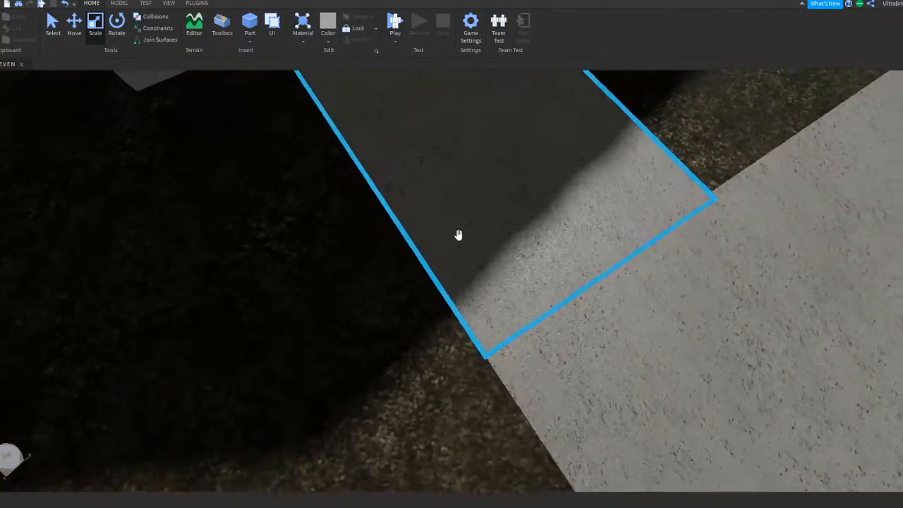
{"action": "right_click_drag", "start_coordinate": [367, 347], "coordinate": [368, 348]}
{"action": "key", "text": "w"}
{"action": "right_click_drag", "start_coordinate": [312, 378], "coordinate": [317, 384]}
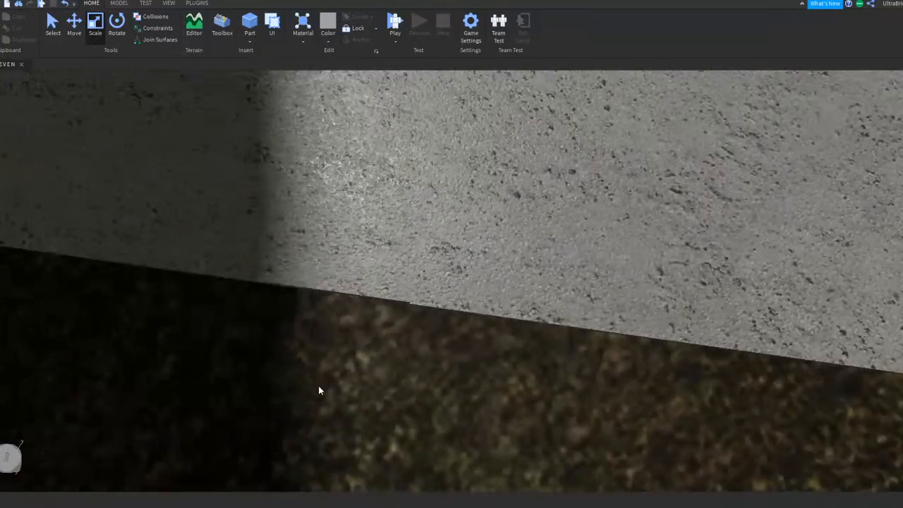
Step: Fine-tune the rear slab's end so its corner sits flush with the back door walkway's edge
{"action": "left_click", "coordinate": [693, 283]}
{"action": "scroll", "coordinate": [688, 288], "scroll_direction": "down", "scroll_amount": 10}
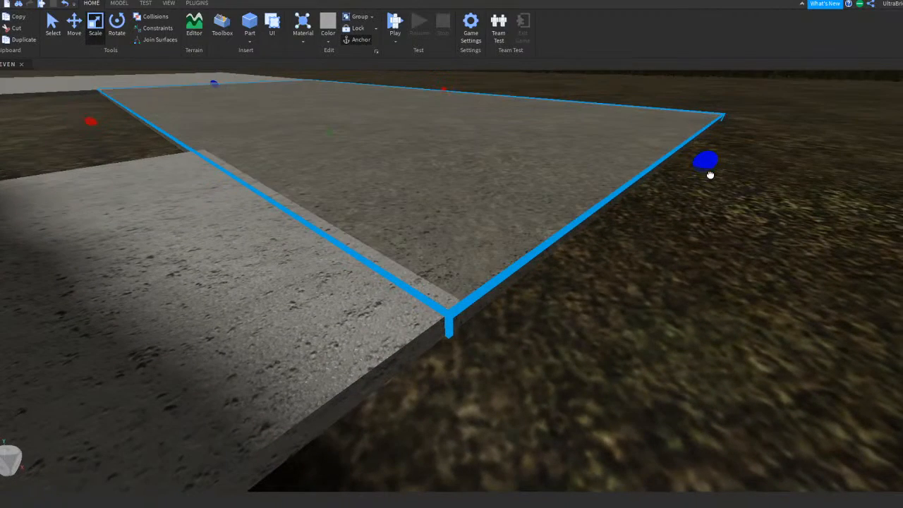
{"action": "left_click_drag", "start_coordinate": [710, 175], "coordinate": [709, 175]}
{"action": "left_click", "coordinate": [700, 287]}
{"action": "right_click_drag", "start_coordinate": [700, 288], "coordinate": [699, 290]}
{"action": "left_click", "coordinate": [594, 149]}
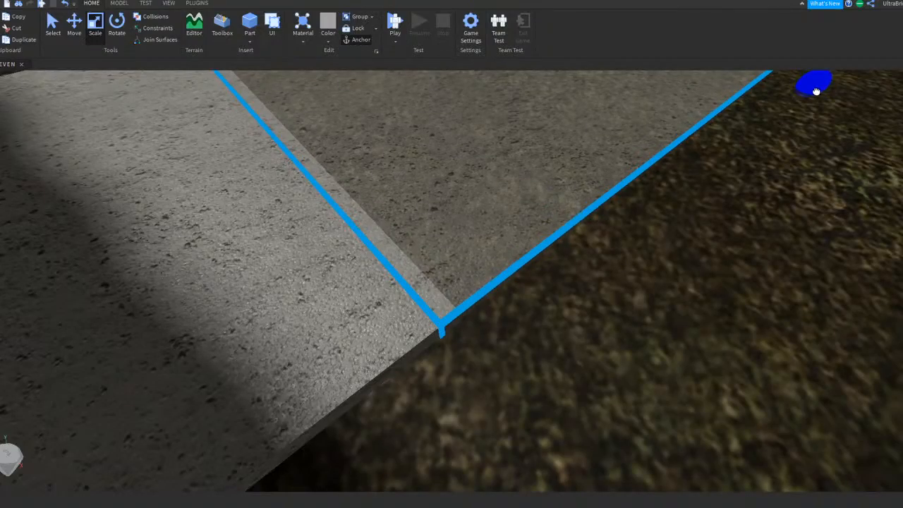
{"action": "left_click_drag", "start_coordinate": [819, 91], "coordinate": [820, 88]}
{"action": "left_click", "coordinate": [800, 187]}
{"action": "right_click_drag", "start_coordinate": [800, 187], "coordinate": [798, 183]}
Step: Duplicate the brick house's driveway slab and shorten the copy to the section nearest the road
{"action": "scroll", "coordinate": [799, 186], "scroll_direction": "down", "scroll_amount": 10}
{"action": "scroll", "coordinate": [461, 264], "scroll_direction": "up", "scroll_amount": 1}
{"action": "right_click_drag", "start_coordinate": [461, 265], "coordinate": [461, 267]}
{"action": "left_click", "coordinate": [456, 298]}
{"action": "key", "text": "d"}
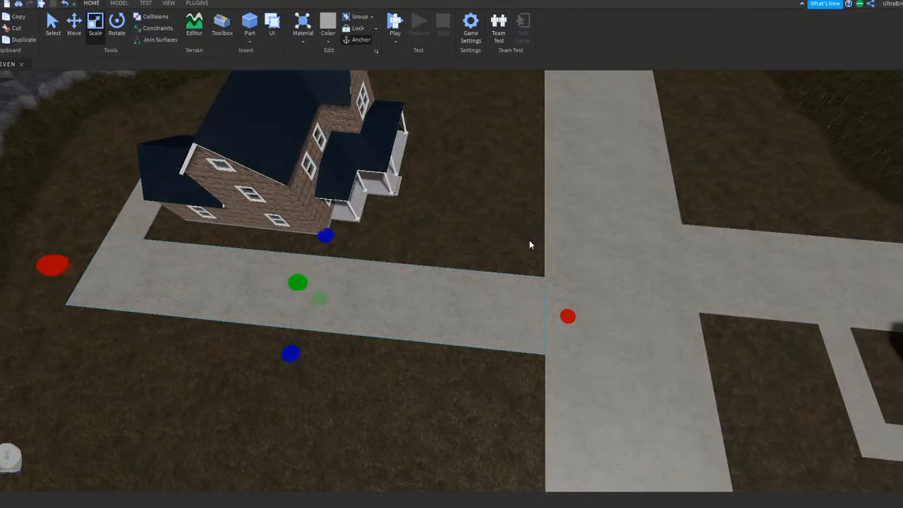
{"action": "right_click_drag", "start_coordinate": [265, 234], "coordinate": [263, 234]}
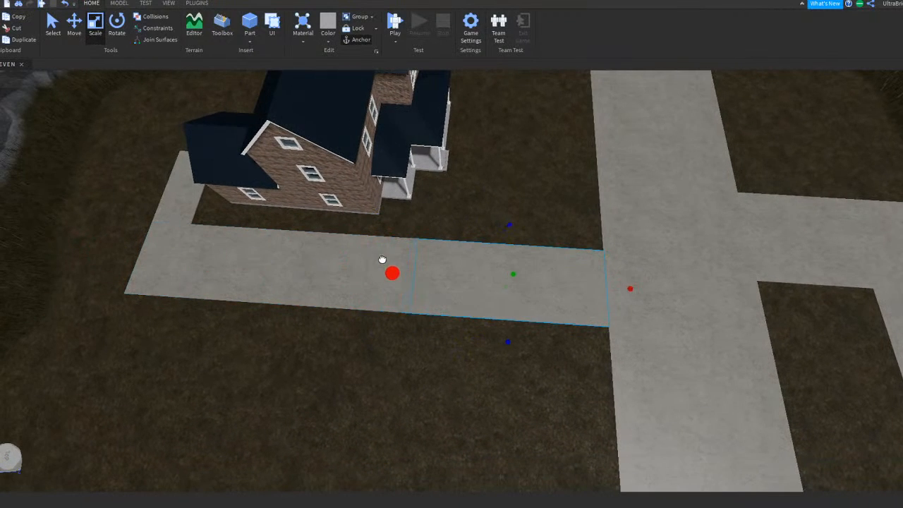
{"action": "key", "text": "d"}
{"action": "right_click_drag", "start_coordinate": [540, 148], "coordinate": [541, 145]}
{"action": "scroll", "coordinate": [428, 218], "scroll_direction": "up", "scroll_amount": 3}
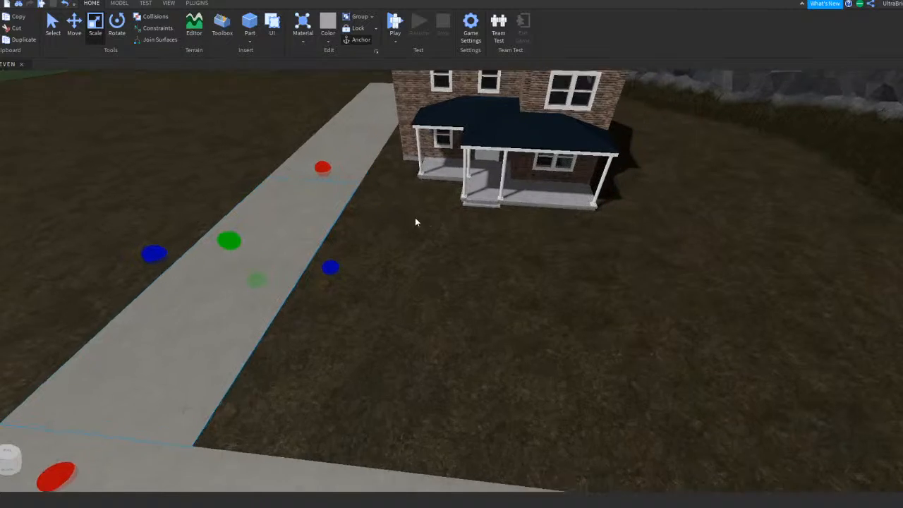
Step: Shrink the driveway copy from both ends to a short section level with the lawn in front of the porch
{"action": "left_click_drag", "start_coordinate": [273, 144], "coordinate": [208, 228]}
{"action": "right_click_drag", "start_coordinate": [221, 214], "coordinate": [220, 214]}
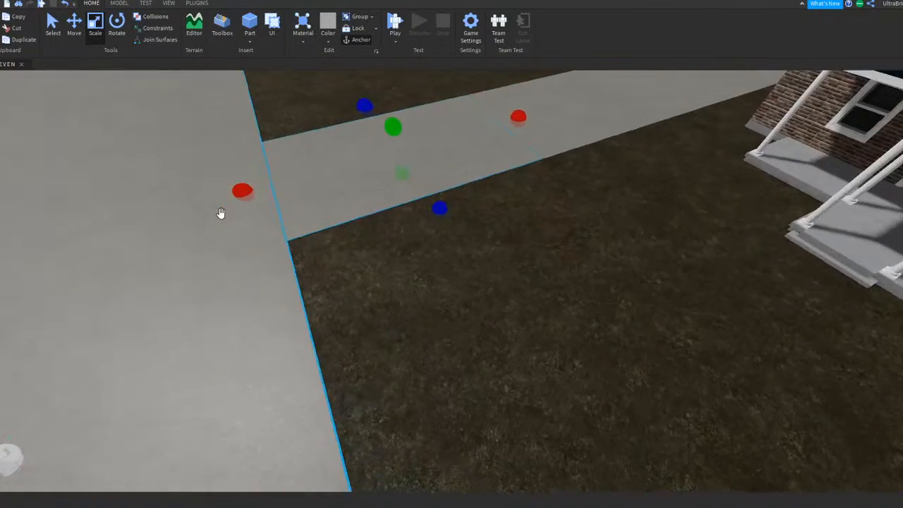
{"action": "scroll", "coordinate": [220, 214], "scroll_direction": "down", "scroll_amount": 1}
{"action": "left_click_drag", "start_coordinate": [303, 208], "coordinate": [421, 175]}
{"action": "right_click_drag", "start_coordinate": [435, 176], "coordinate": [439, 178]}
Step: Stretch the short section across the front lawn as a connecting path, trim it at the driveway's edge and narrow it
{"action": "left_click_drag", "start_coordinate": [355, 212], "coordinate": [416, 243]}
{"action": "right_click_drag", "start_coordinate": [413, 244], "coordinate": [416, 242]}
{"action": "left_click_drag", "start_coordinate": [415, 242], "coordinate": [603, 246]}
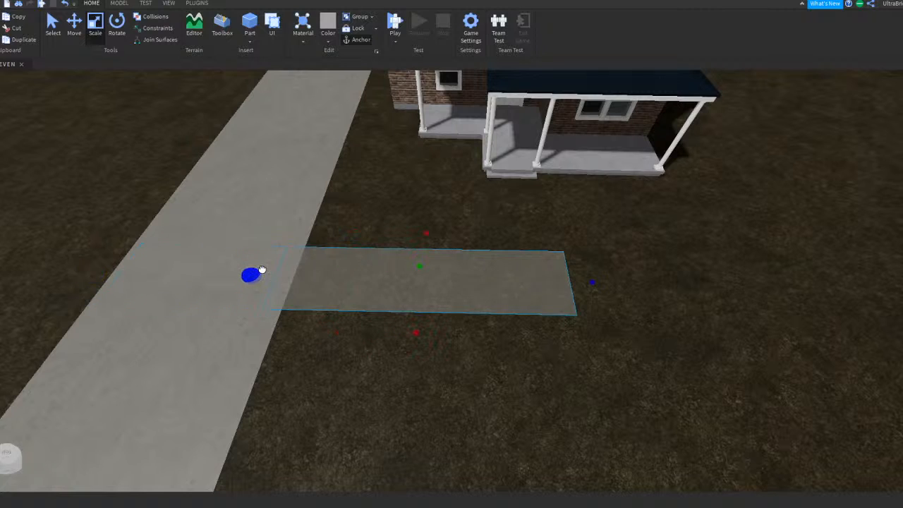
{"action": "left_click_drag", "start_coordinate": [434, 234], "coordinate": [434, 245]}
{"action": "right_click_drag", "start_coordinate": [434, 246], "coordinate": [431, 246]}
{"action": "key", "text": "w"}
{"action": "key", "text": "s"}
{"action": "key", "text": "w"}
Step: Duplicate the connecting path and reduce the copy to a thin strip along its house-side edge near the porch steps
{"action": "left_click_drag", "start_coordinate": [135, 317], "coordinate": [354, 285]}
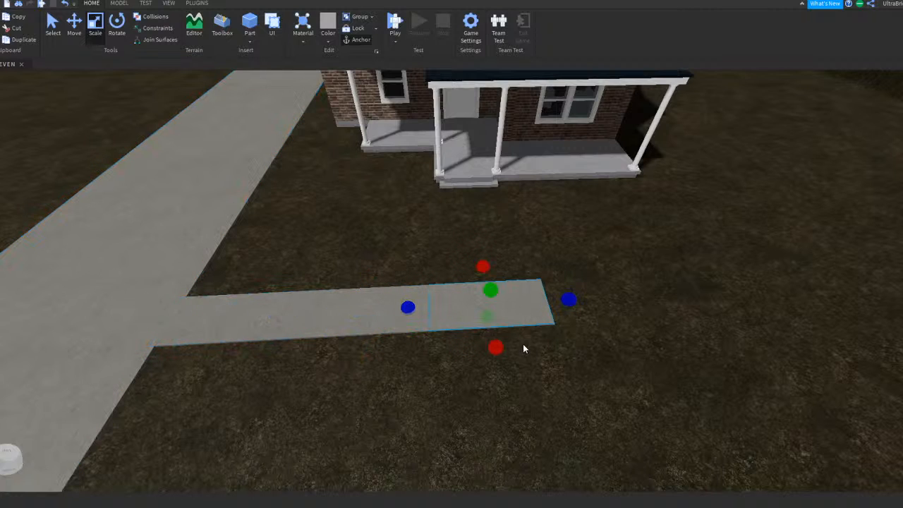
{"action": "left_click_drag", "start_coordinate": [501, 346], "coordinate": [506, 283]}
{"action": "key", "text": "w"}
{"action": "right_click_drag", "start_coordinate": [506, 282], "coordinate": [505, 282]}
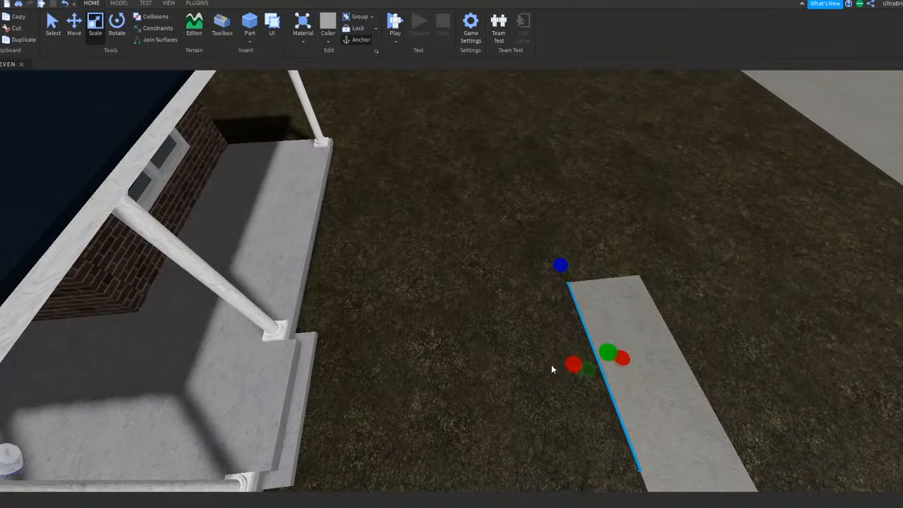
Step: Extend the strip up to the porch steps as a walkway and adjust its width to the steps
{"action": "left_click_drag", "start_coordinate": [572, 366], "coordinate": [523, 371]}
{"action": "right_click_drag", "start_coordinate": [526, 370], "coordinate": [523, 372]}
{"action": "left_click_drag", "start_coordinate": [522, 372], "coordinate": [394, 264]}
{"action": "left_click_drag", "start_coordinate": [575, 310], "coordinate": [557, 321]}
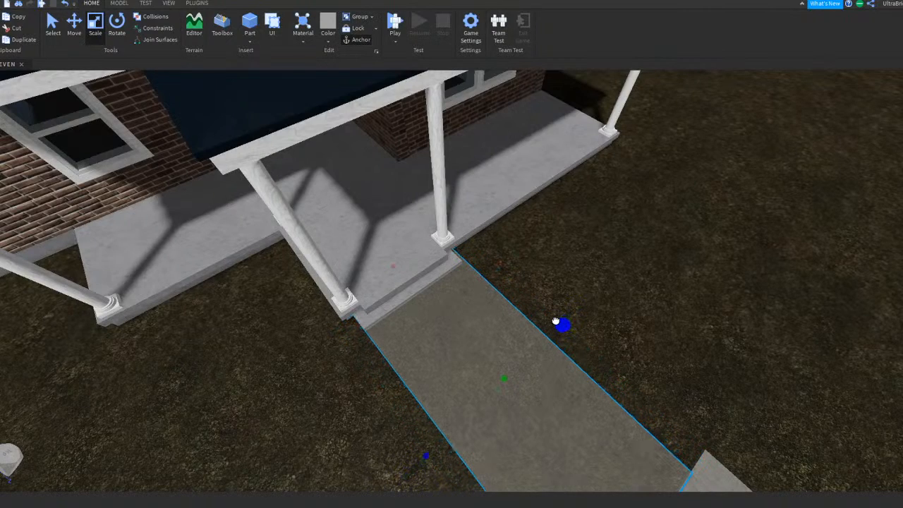
{"action": "left_click_drag", "start_coordinate": [551, 324], "coordinate": [553, 324]}
{"action": "left_click", "coordinate": [611, 301]}
{"action": "right_click_drag", "start_coordinate": [611, 300], "coordinate": [599, 300]}
{"action": "key", "text": "w"}
Step: Fine-tune one long edge of the porch walkway to line up with the side of the steps
{"action": "left_click", "coordinate": [402, 275]}
{"action": "key", "text": "s"}
{"action": "right_click_drag", "start_coordinate": [402, 275], "coordinate": [424, 265]}
{"action": "scroll", "coordinate": [424, 264], "scroll_direction": "up", "scroll_amount": 3}
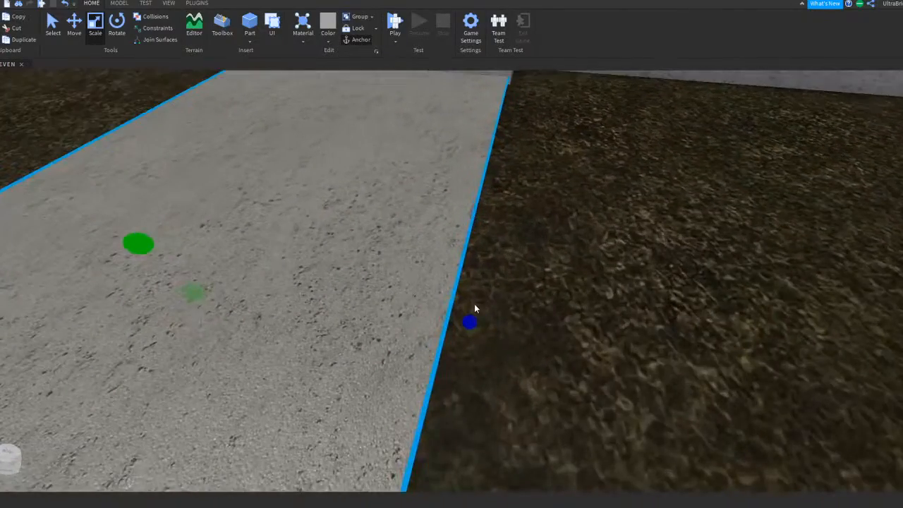
{"action": "right_click_drag", "start_coordinate": [474, 312], "coordinate": [474, 322]}
{"action": "left_click_drag", "start_coordinate": [473, 331], "coordinate": [479, 328]}
{"action": "left_click", "coordinate": [549, 306]}
{"action": "right_click_drag", "start_coordinate": [549, 306], "coordinate": [549, 307]}
Step: Fine-tune the opposite long edge of the porch walkway to match the other side of the steps
{"action": "key", "text": "a"}
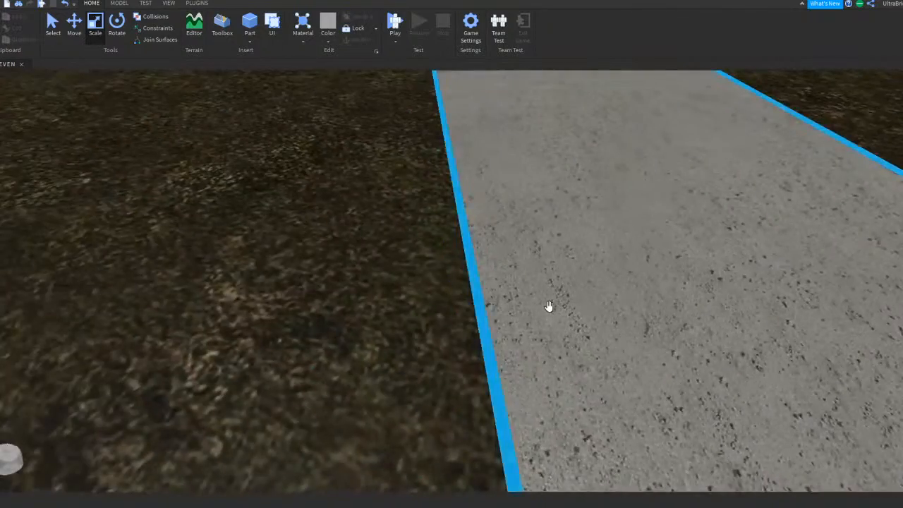
{"action": "scroll", "coordinate": [548, 307], "scroll_direction": "down", "scroll_amount": 1}
{"action": "right_click_drag", "start_coordinate": [383, 318], "coordinate": [384, 319]}
{"action": "left_click", "coordinate": [469, 337]}
{"action": "right_click_drag", "start_coordinate": [439, 361], "coordinate": [440, 367]}
{"action": "left_click_drag", "start_coordinate": [460, 272], "coordinate": [456, 277]}
{"action": "left_click", "coordinate": [438, 333]}
Step: Examine how the front walkway meets the porch steps and the connecting path, up close and from a distance
{"action": "right_click_drag", "start_coordinate": [437, 333], "coordinate": [439, 332]}
{"action": "key", "text": "w"}
{"action": "key", "text": "d"}
{"action": "right_click_drag", "start_coordinate": [294, 364], "coordinate": [294, 363]}
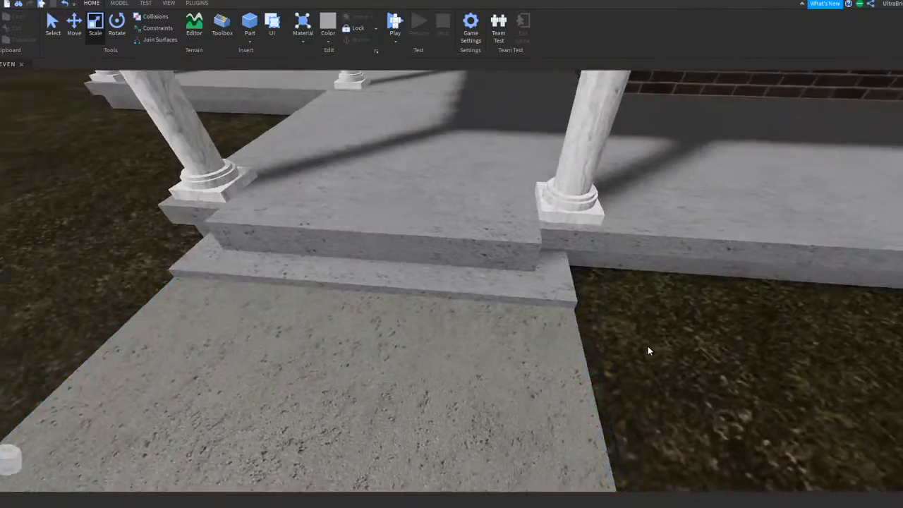
{"action": "right_click_drag", "start_coordinate": [649, 350], "coordinate": [650, 350]}
{"action": "key", "text": "d"}
{"action": "scroll", "coordinate": [648, 350], "scroll_direction": "up", "scroll_amount": 1}
{"action": "left_click", "coordinate": [270, 268]}
{"action": "scroll", "coordinate": [270, 268], "scroll_direction": "down", "scroll_amount": 2}
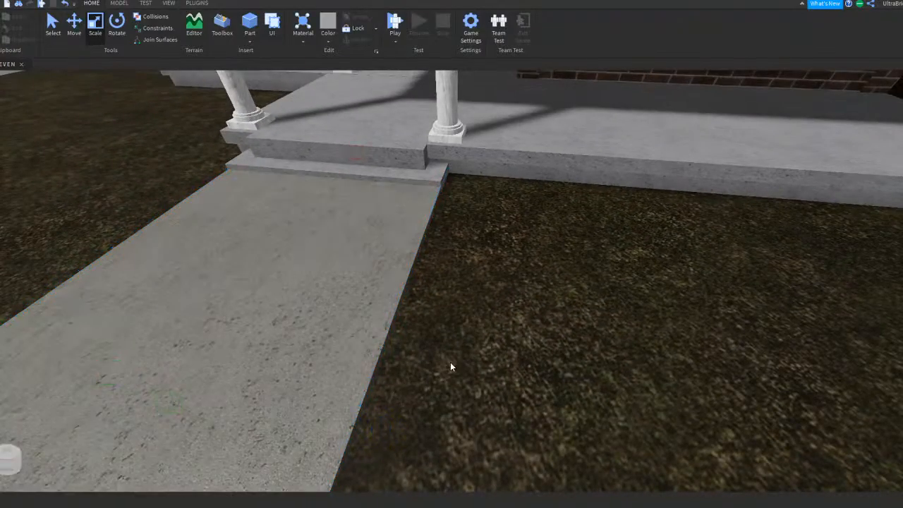
{"action": "scroll", "coordinate": [451, 366], "scroll_direction": "up", "scroll_amount": 3}
{"action": "scroll", "coordinate": [451, 366], "scroll_direction": "down", "scroll_amount": 8}
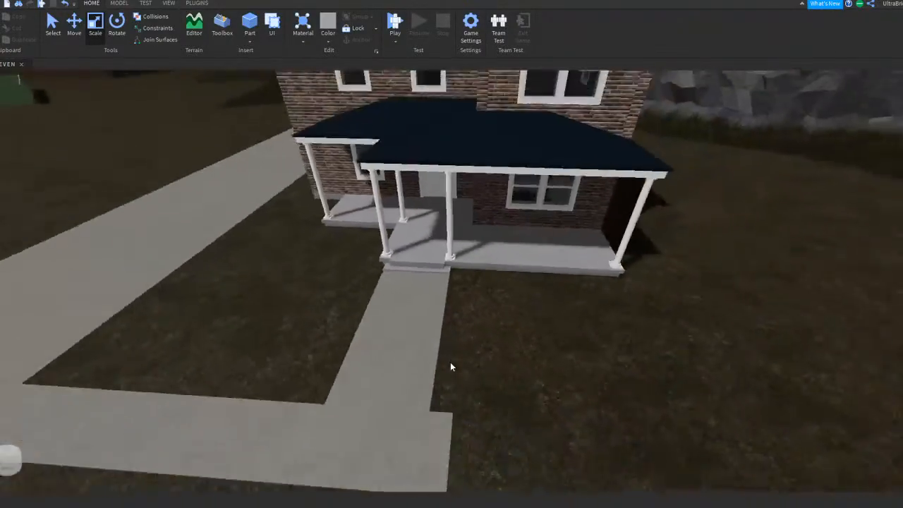
{"action": "scroll", "coordinate": [450, 366], "scroll_direction": "down", "scroll_amount": 5}
Step: Shorten the connecting path's free end so it lines up with the outer edge of the porch walkway
{"action": "left_click", "coordinate": [452, 321]}
{"action": "scroll", "coordinate": [452, 321], "scroll_direction": "up", "scroll_amount": 4}
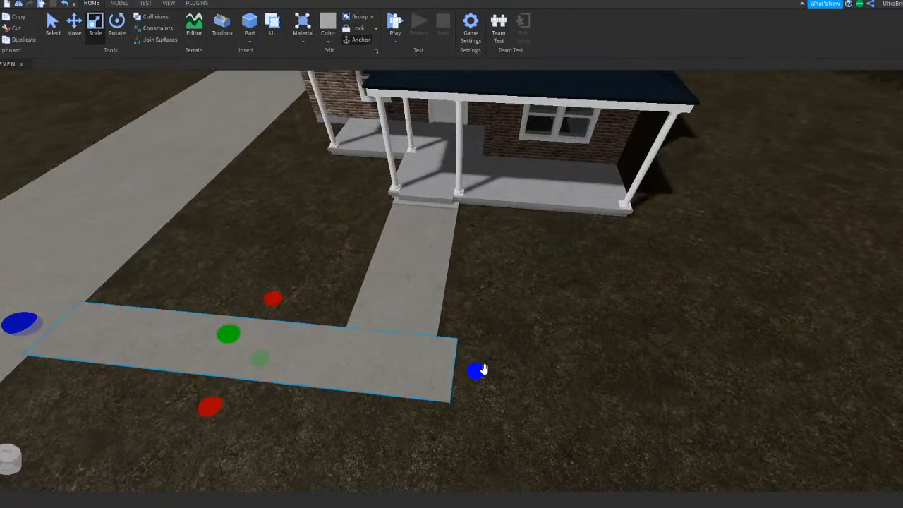
{"action": "left_click_drag", "start_coordinate": [483, 369], "coordinate": [455, 371]}
{"action": "left_click", "coordinate": [486, 353]}
{"action": "right_click_drag", "start_coordinate": [486, 352], "coordinate": [484, 381]}
{"action": "scroll", "coordinate": [485, 353], "scroll_direction": "up", "scroll_amount": 4}
{"action": "left_click", "coordinate": [352, 288]}
{"action": "scroll", "coordinate": [334, 146], "scroll_direction": "down", "scroll_amount": 4}
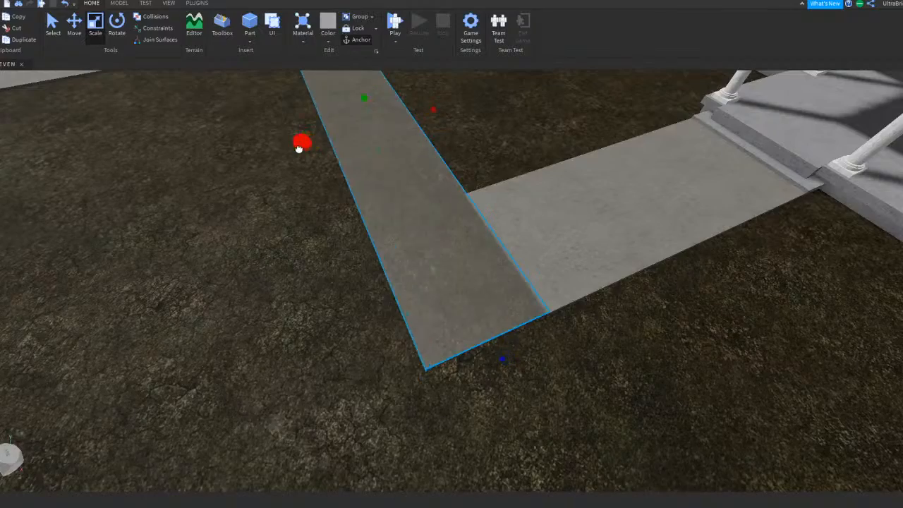
Step: Fine-tune the free end of the connecting path until it sits flush with the outer edge of the porch walkway
{"action": "scroll", "coordinate": [351, 175], "scroll_direction": "up", "scroll_amount": 4}
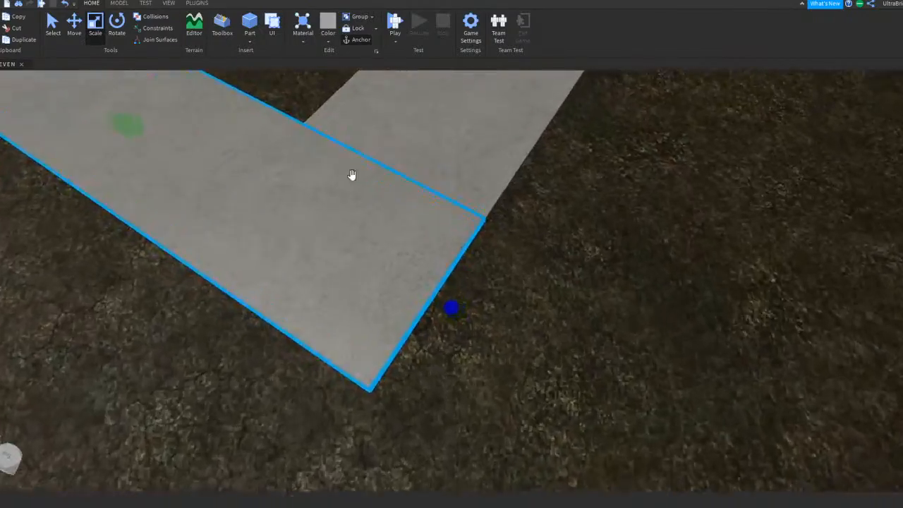
{"action": "scroll", "coordinate": [454, 300], "scroll_direction": "up", "scroll_amount": 3}
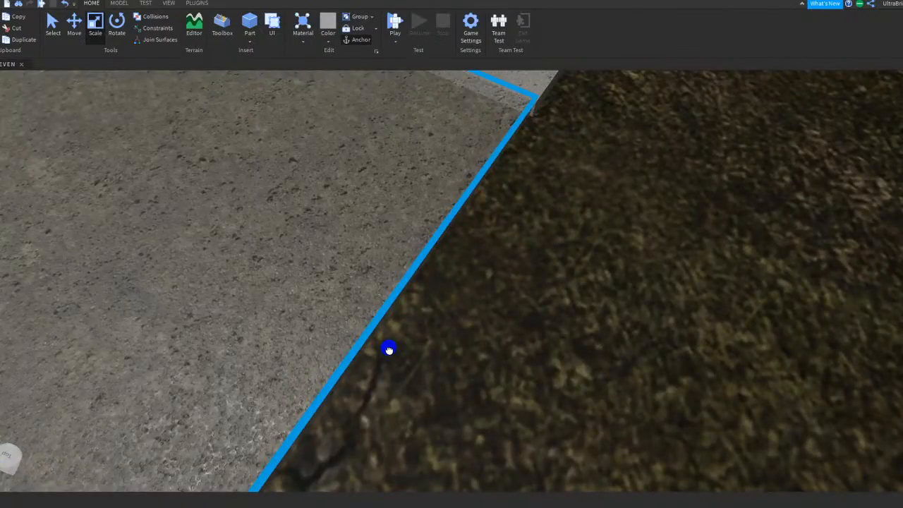
{"action": "left_click_drag", "start_coordinate": [389, 347], "coordinate": [403, 342]}
{"action": "left_click", "coordinate": [549, 306]}
{"action": "right_click_drag", "start_coordinate": [549, 306], "coordinate": [545, 306]}
{"action": "left_click", "coordinate": [403, 214]}
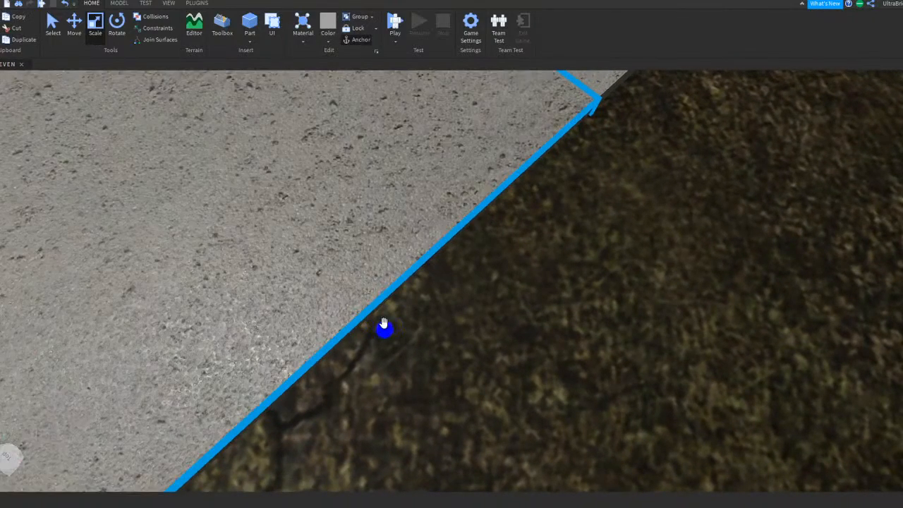
{"action": "left_click", "coordinate": [520, 310]}
{"action": "left_click", "coordinate": [404, 251]}
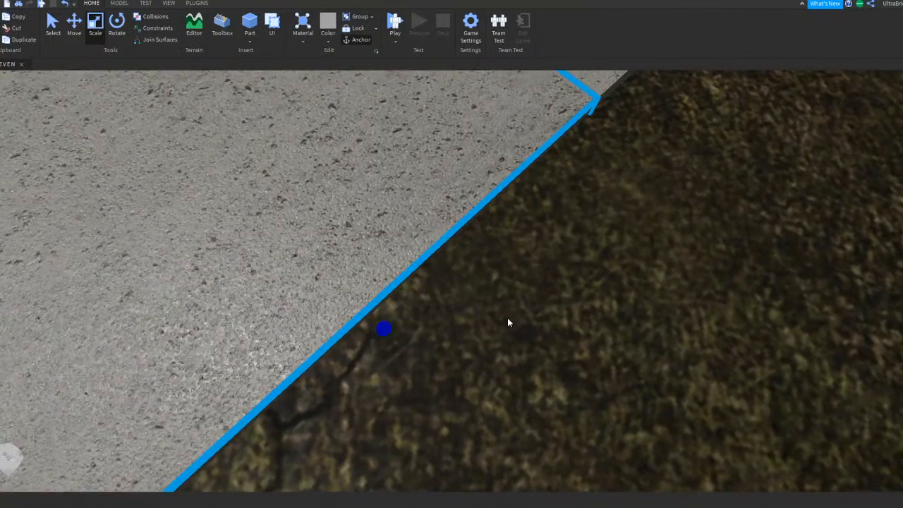
{"action": "left_click", "coordinate": [506, 319]}
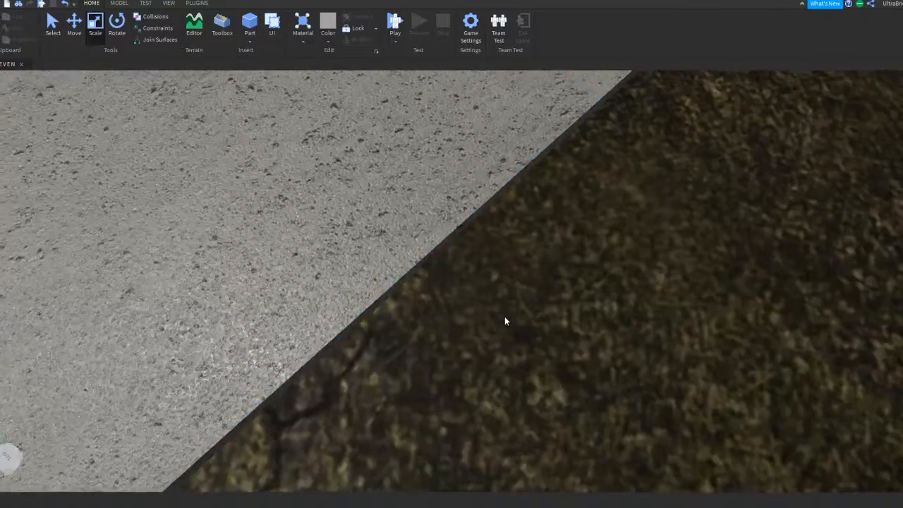
Step: Survey the houses along the side road and the wider map along the main road for a house to relocate
{"action": "scroll", "coordinate": [507, 317], "scroll_direction": "down", "scroll_amount": 10}
{"action": "scroll", "coordinate": [510, 311], "scroll_direction": "up", "scroll_amount": 3}
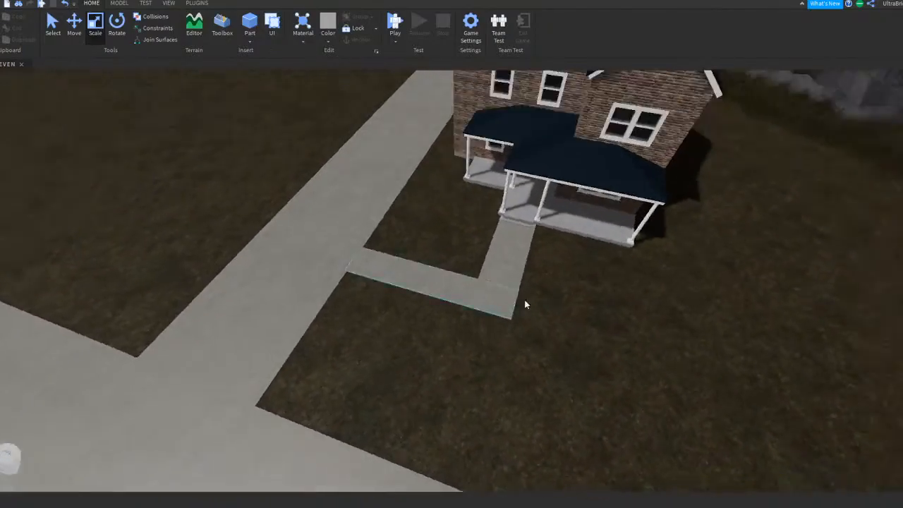
{"action": "scroll", "coordinate": [511, 311], "scroll_direction": "down", "scroll_amount": 8}
{"action": "right_click_drag", "start_coordinate": [524, 301], "coordinate": [510, 310]}
{"action": "key", "text": "a"}
{"action": "scroll", "coordinate": [510, 310], "scroll_direction": "down", "scroll_amount": 4}
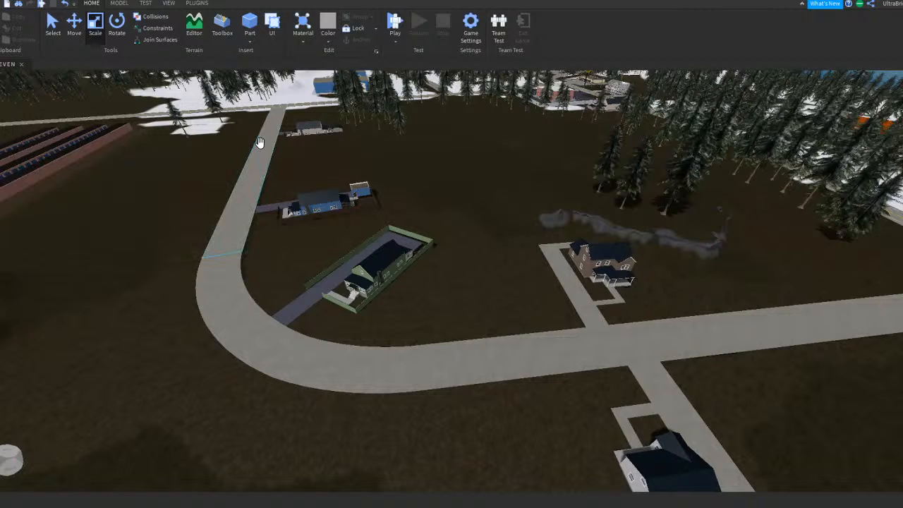
{"action": "right_click_drag", "start_coordinate": [445, 214], "coordinate": [541, 223]}
{"action": "scroll", "coordinate": [540, 225], "scroll_direction": "up", "scroll_amount": 4}
{"action": "right_click_drag", "start_coordinate": [664, 225], "coordinate": [789, 257]}
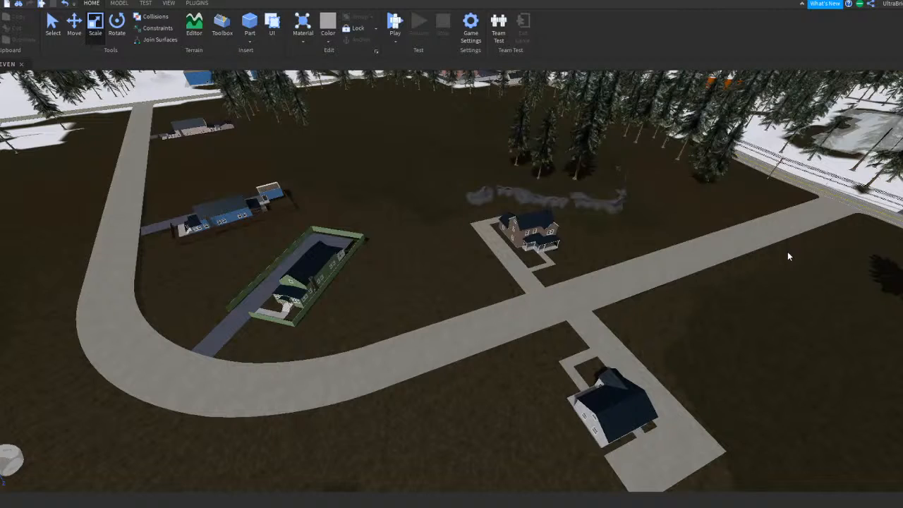
{"action": "mouse_move", "coordinate": [390, 270]}
{"action": "right_mouse_down"}
{"action": "mouse_move", "coordinate": [406, 268]}
{"action": "mouse_move", "coordinate": [392, 267]}
{"action": "right_mouse_up"}
{"action": "key", "text": "w"}
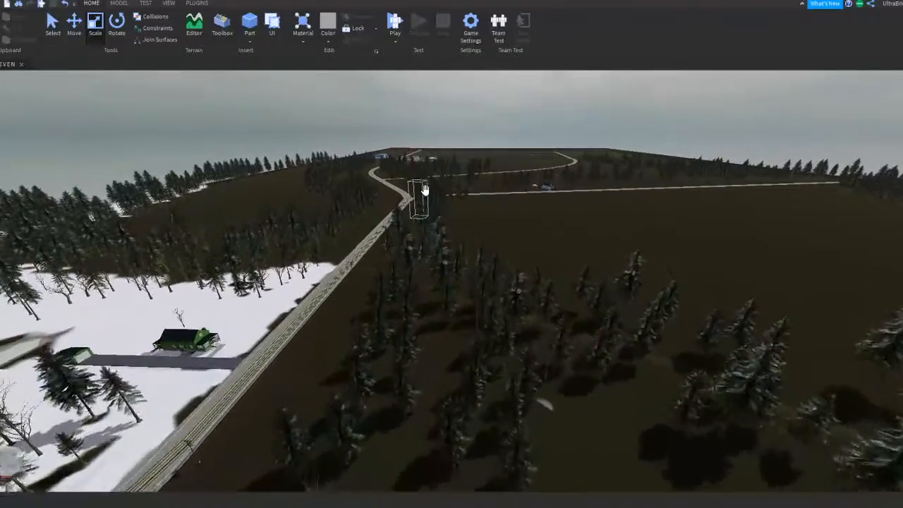
{"action": "key", "text": "w"}
{"action": "right_click_drag", "start_coordinate": [542, 228], "coordinate": [499, 220]}
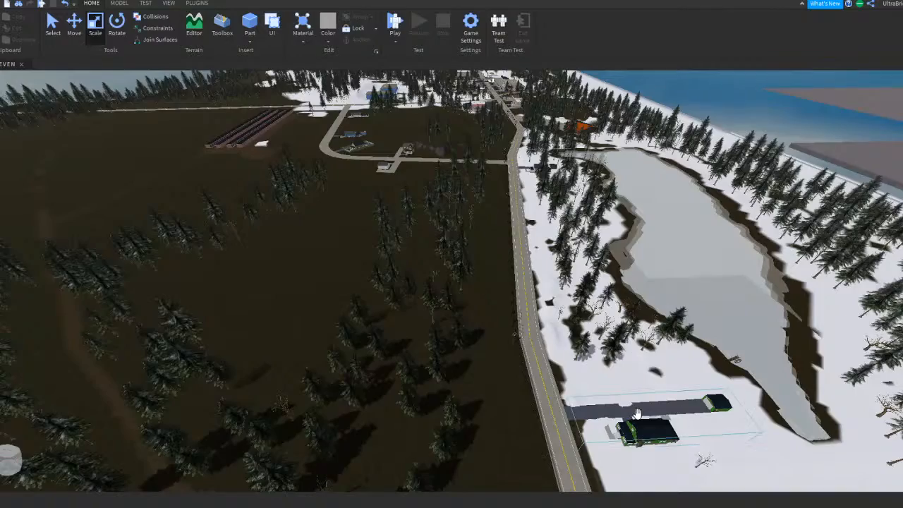
Step: Move the green house with its driveway and garage from the snowy lot across the main road to the side road
{"action": "right_click_drag", "start_coordinate": [440, 266], "coordinate": [439, 266]}
{"action": "left_click", "coordinate": [76, 34]}
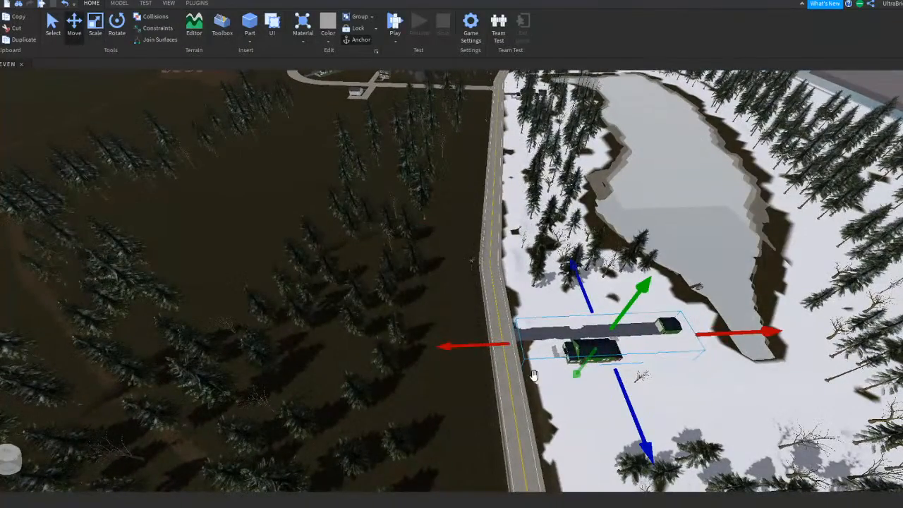
{"action": "key", "text": "a"}
{"action": "left_click_drag", "start_coordinate": [479, 347], "coordinate": [260, 257]}
{"action": "key", "text": "w"}
{"action": "left_click_drag", "start_coordinate": [424, 290], "coordinate": [435, 247]}
Step: Delete the trees standing between the green house's new plot and the main road
{"action": "key", "text": "d"}
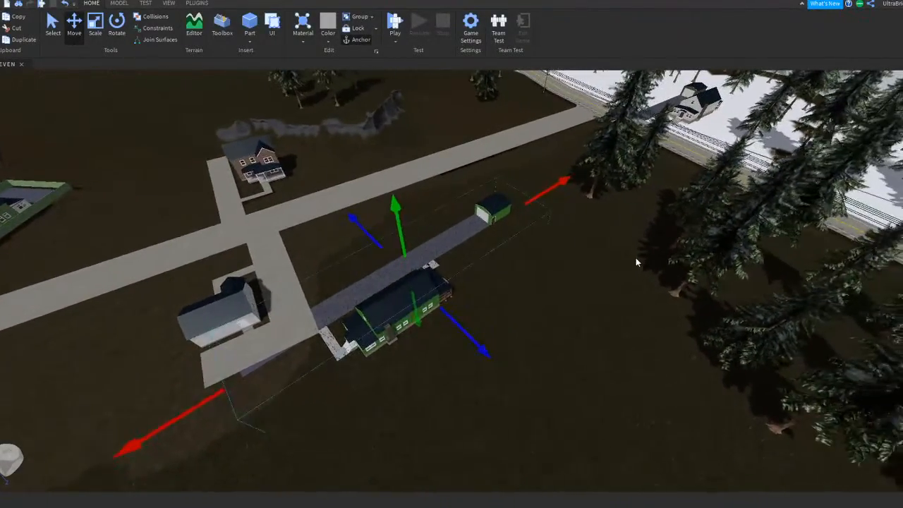
{"action": "left_click", "coordinate": [649, 243]}
{"action": "left_click", "coordinate": [587, 278]}
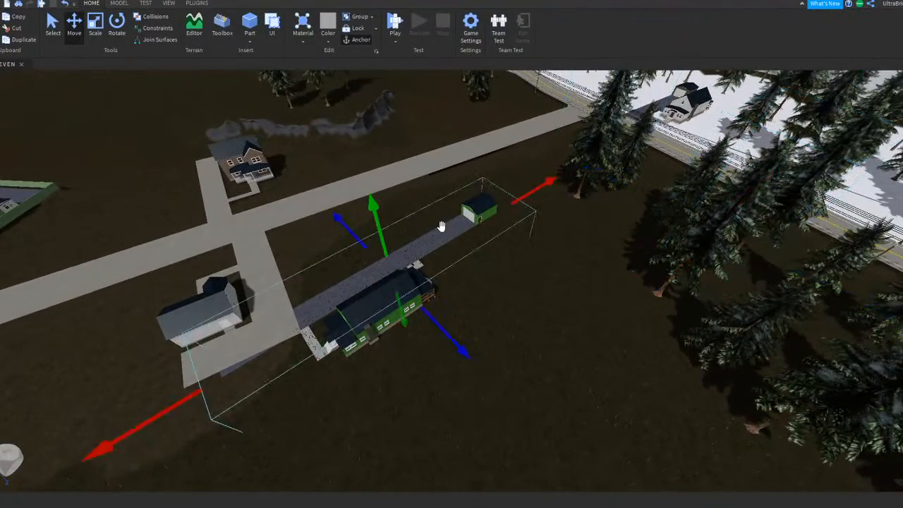
{"action": "left_click", "coordinate": [593, 190]}
{"action": "key", "text": "Delete"}
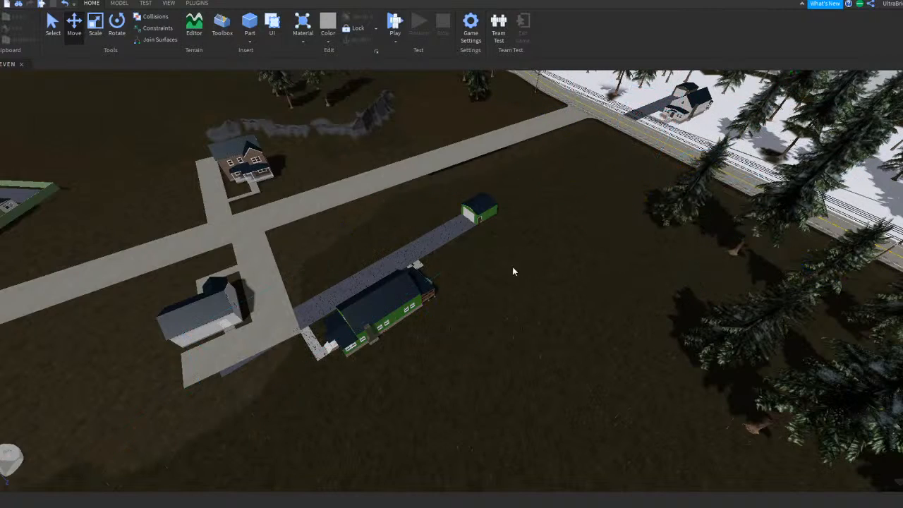
Step: Rotate the green house about a quarter turn and shift it so its driveway opens onto the side road
{"action": "left_click", "coordinate": [117, 25]}
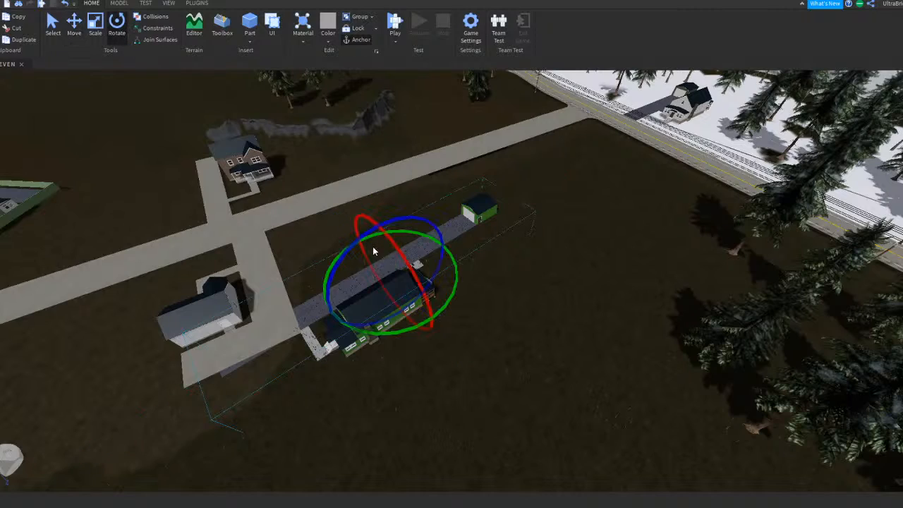
{"action": "left_click_drag", "start_coordinate": [392, 330], "coordinate": [270, 275]}
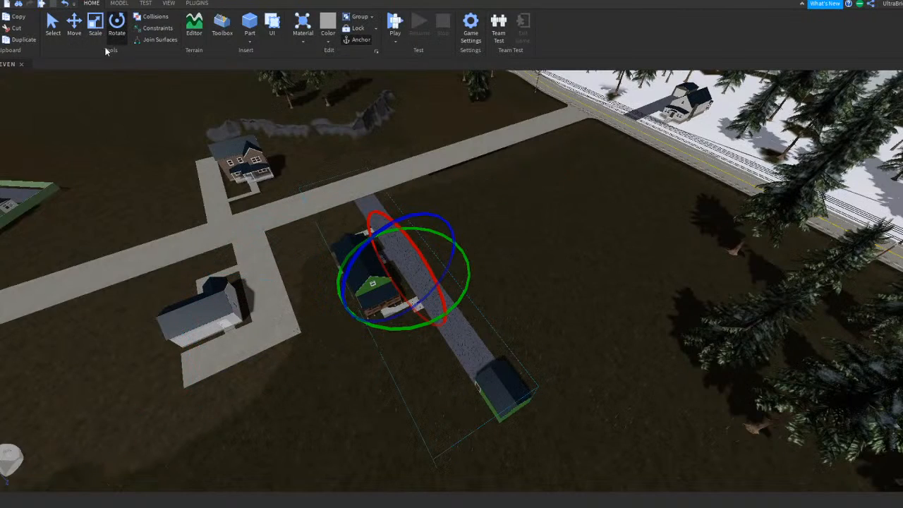
{"action": "key", "text": "ctrl+2"}
{"action": "left_click_drag", "start_coordinate": [458, 236], "coordinate": [492, 226]}
{"action": "right_click_drag", "start_coordinate": [491, 226], "coordinate": [498, 224]}
{"action": "left_click", "coordinate": [492, 225]}
{"action": "key", "text": "w"}
{"action": "key", "text": "a"}
{"action": "left_click", "coordinate": [607, 298]}
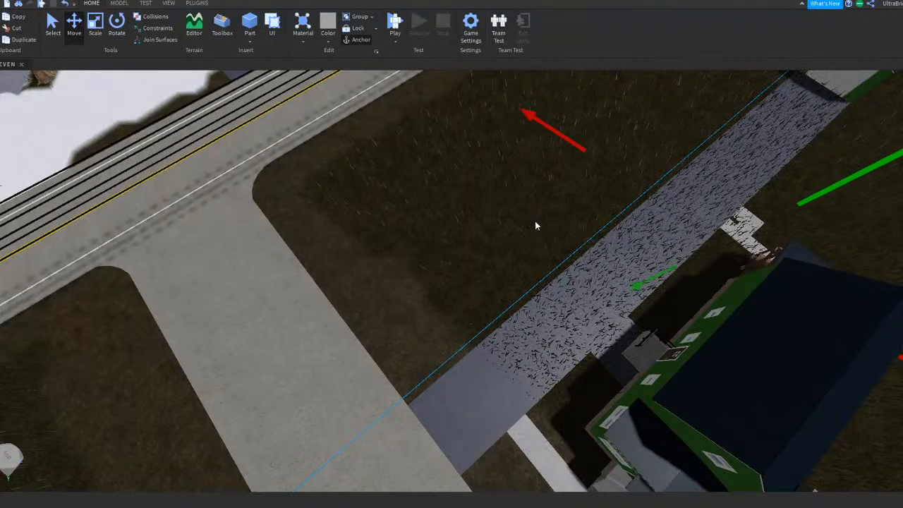
Step: Fine-tune the green house's placement so the end of its driveway meets the side road's edge
{"action": "right_click_drag", "start_coordinate": [533, 224], "coordinate": [540, 227]}
{"action": "scroll", "coordinate": [575, 294], "scroll_direction": "down", "scroll_amount": 2}
{"action": "scroll", "coordinate": [576, 294], "scroll_direction": "down", "scroll_amount": 2}
{"action": "right_click_drag", "start_coordinate": [238, 192], "coordinate": [115, 31]}
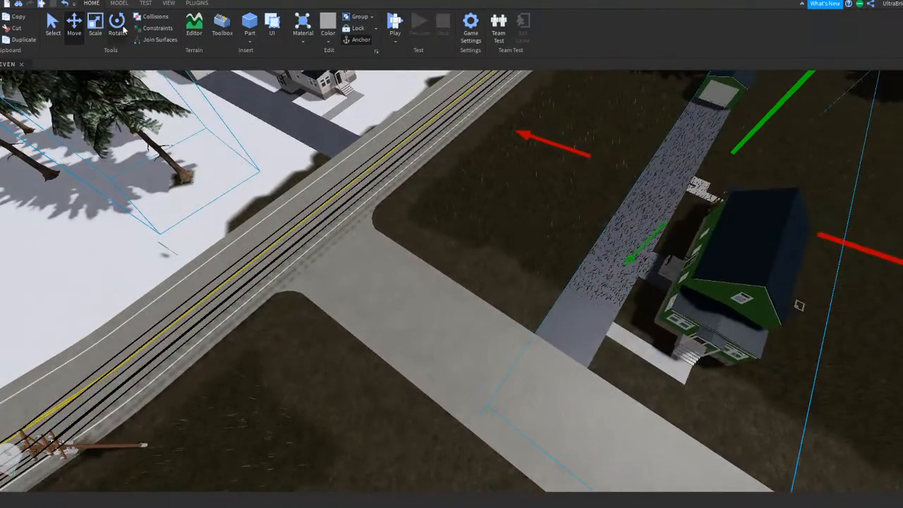
{"action": "right_click_drag", "start_coordinate": [414, 183], "coordinate": [534, 239]}
{"action": "left_click_drag", "start_coordinate": [597, 361], "coordinate": [548, 302]}
{"action": "left_click", "coordinate": [526, 254]}
{"action": "right_click_drag", "start_coordinate": [526, 254], "coordinate": [516, 239]}
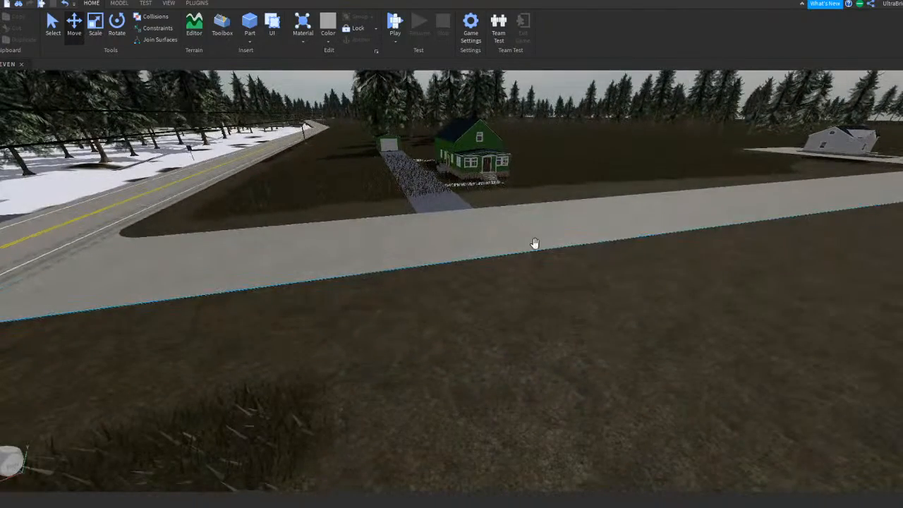
Step: Nudge the green house and its driveway slightly along the side road, away from the main road
{"action": "key", "text": "a"}
{"action": "right_click_drag", "start_coordinate": [511, 306], "coordinate": [512, 306]}
{"action": "key", "text": "d"}
{"action": "key", "text": "w"}
{"action": "left_click", "coordinate": [503, 265]}
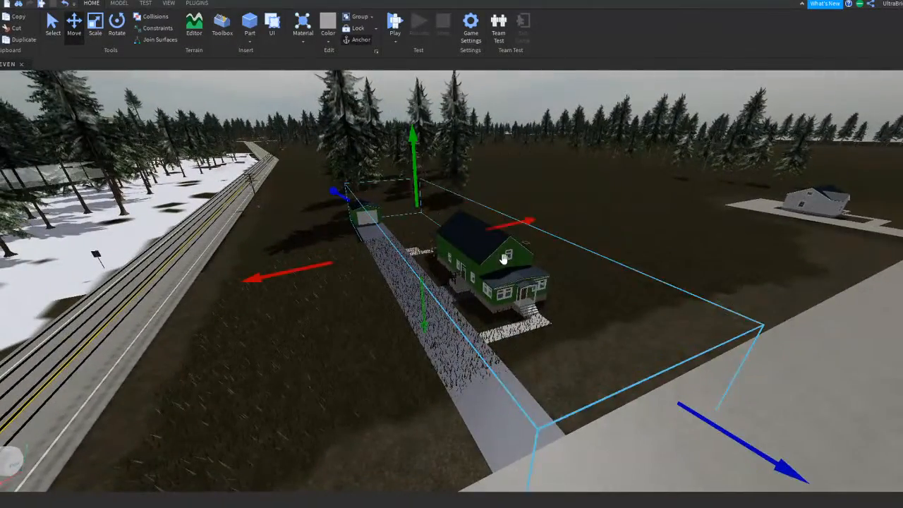
{"action": "left_click_drag", "start_coordinate": [527, 220], "coordinate": [545, 229]}
Step: Examine the green house's driveway and the grass around it from several angles
{"action": "right_click_drag", "start_coordinate": [452, 425], "coordinate": [452, 425]}
{"action": "key", "text": "q"}
{"action": "key", "text": "a"}
{"action": "key", "text": "s"}
{"action": "key", "text": "e"}
{"action": "key", "text": "w"}
{"action": "key", "text": "q"}
{"action": "key", "text": "d"}
Step: Open the terrain Paint tool and approach the grass-covered driveway of the green house
{"action": "left_click", "coordinate": [198, 27]}
{"action": "key", "text": "w"}
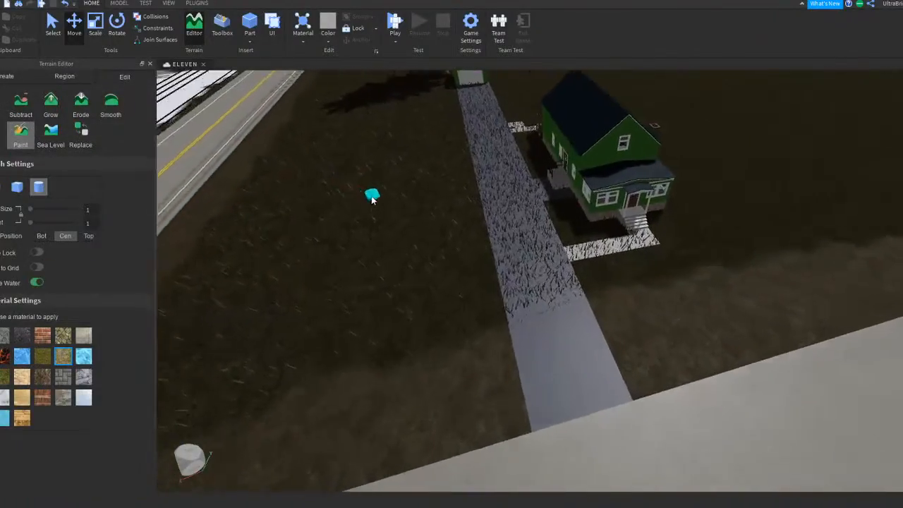
{"action": "key", "text": "w"}
{"action": "right_click_drag", "start_coordinate": [323, 216], "coordinate": [322, 212]}
{"action": "right_click_drag", "start_coordinate": [494, 178], "coordinate": [495, 175]}
{"action": "key", "text": "w"}
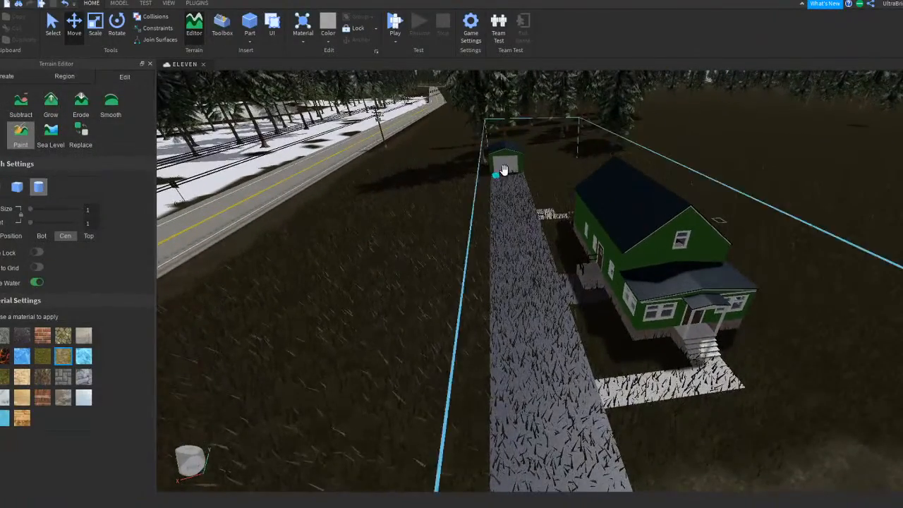
Step: Paint over the grass poking through the green house's driveway and front walkway using the size 1 cylinder brush
{"action": "left_click_drag", "start_coordinate": [497, 186], "coordinate": [506, 385]}
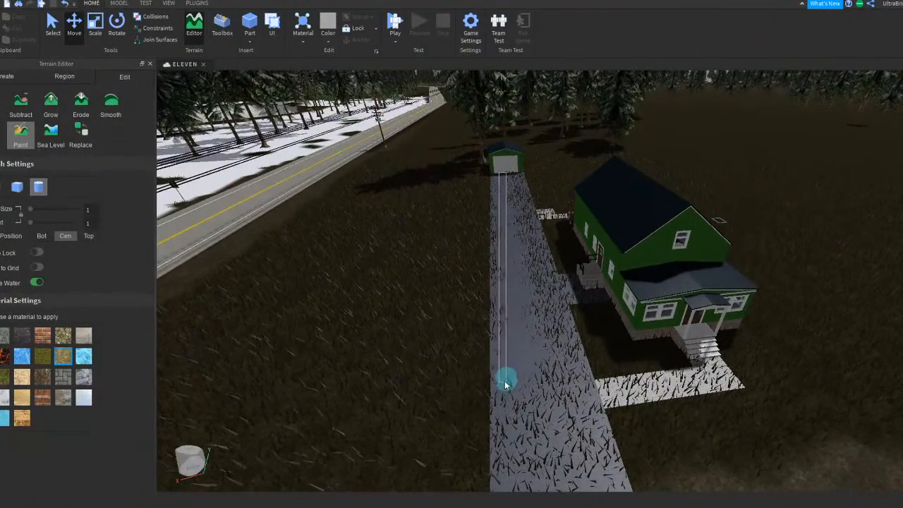
{"action": "left_click", "coordinate": [28, 147]}
{"action": "left_click", "coordinate": [28, 147]}
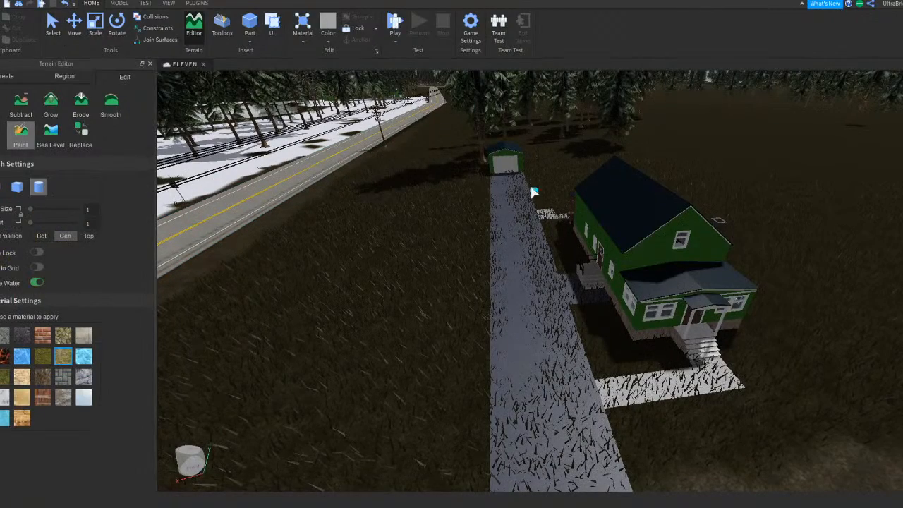
{"action": "right_click_drag", "start_coordinate": [501, 245], "coordinate": [500, 244]}
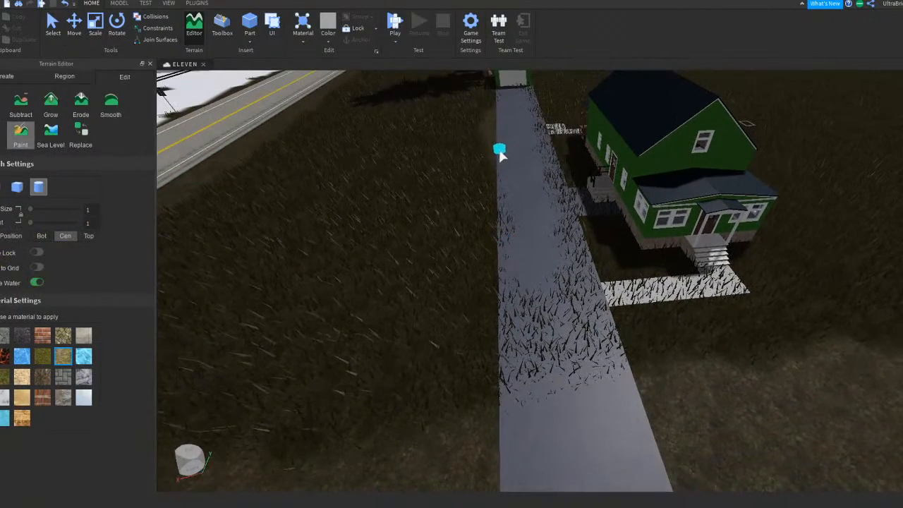
{"action": "mouse_move", "coordinate": [496, 236]}
{"action": "left_mouse_down"}
{"action": "mouse_move", "coordinate": [482, 409]}
{"action": "mouse_move", "coordinate": [536, 401]}
{"action": "left_mouse_up"}
{"action": "mouse_move", "coordinate": [608, 338]}
{"action": "left_mouse_down"}
{"action": "mouse_move", "coordinate": [605, 292]}
{"action": "mouse_move", "coordinate": [734, 286]}
{"action": "left_mouse_up"}
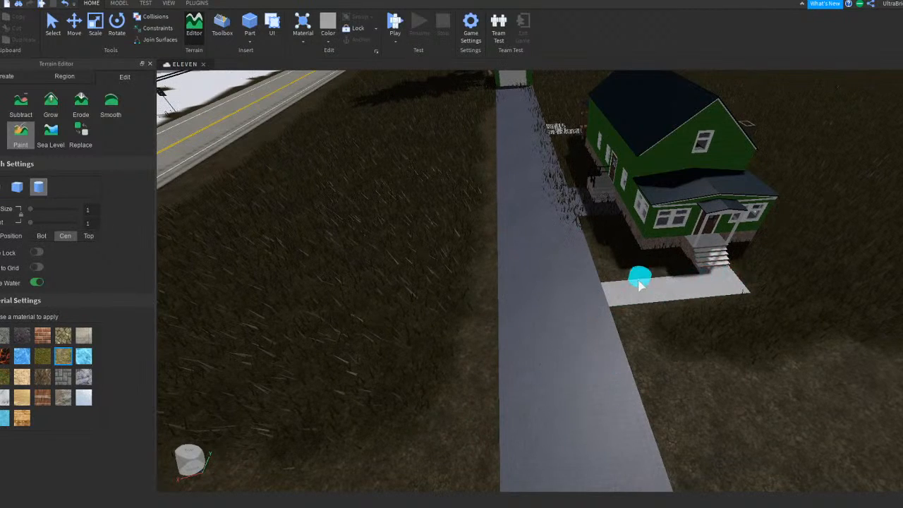
Step: Paint away the grass along the driveway edge beside the green house's side entrance steps
{"action": "scroll", "coordinate": [640, 284], "scroll_direction": "up", "scroll_amount": 4}
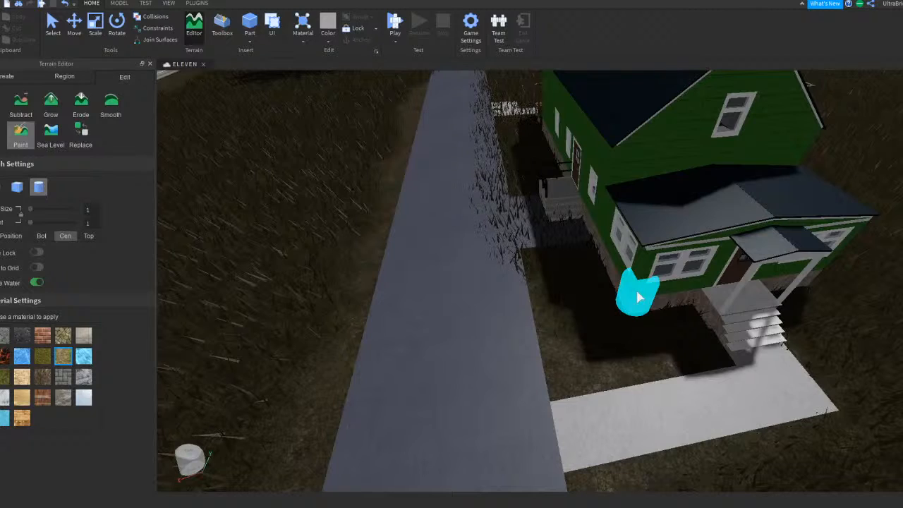
{"action": "right_click_drag", "start_coordinate": [639, 297], "coordinate": [628, 283]}
{"action": "left_click_drag", "start_coordinate": [554, 293], "coordinate": [571, 295]}
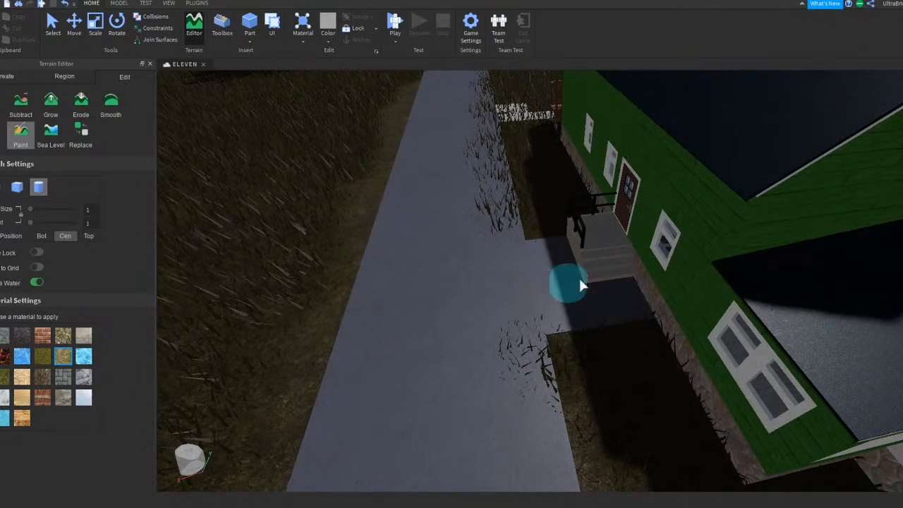
{"action": "key", "text": "e"}
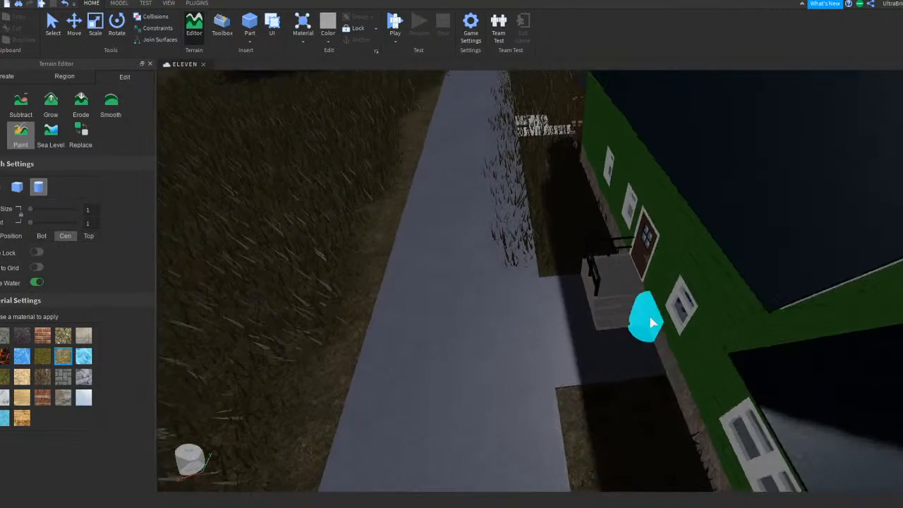
{"action": "key", "text": "e"}
{"action": "key", "text": "w"}
{"action": "key", "text": "d"}
{"action": "mouse_move", "coordinate": [522, 311]}
{"action": "left_mouse_down"}
{"action": "mouse_move", "coordinate": [526, 336]}
{"action": "mouse_move", "coordinate": [531, 313]}
{"action": "left_mouse_up"}
Step: Paint away the grass along the house-side edge of the driveway, from the side entrance to the rear walkway
{"action": "key", "text": "w"}
{"action": "key", "text": "w"}
{"action": "mouse_move", "coordinate": [487, 255]}
{"action": "left_mouse_down"}
{"action": "mouse_move", "coordinate": [490, 278]}
{"action": "mouse_move", "coordinate": [485, 143]}
{"action": "mouse_move", "coordinate": [492, 285]}
{"action": "left_mouse_up"}
{"action": "key", "text": "w"}
{"action": "key", "text": "e"}
{"action": "key", "text": "w"}
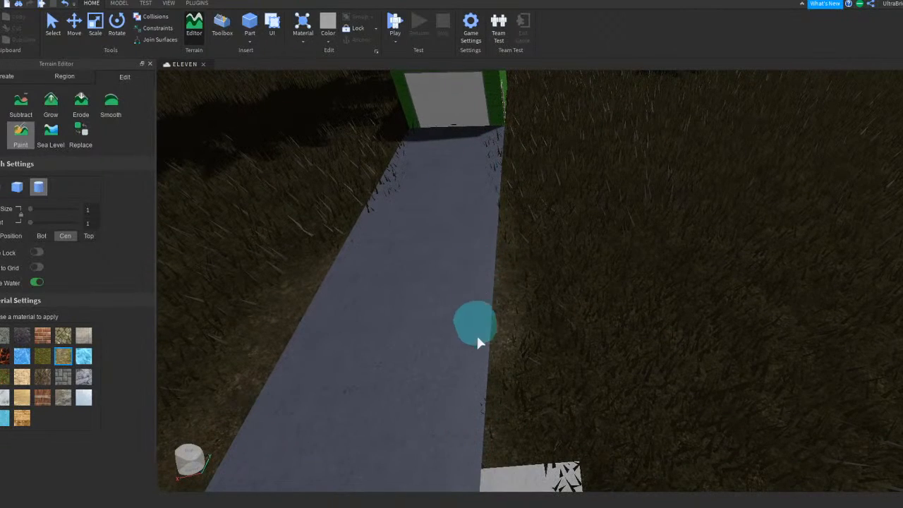
{"action": "key", "text": "a"}
Step: Paint away the grass along both edges of the driveway in front of the green garage
{"action": "right_click_drag", "start_coordinate": [532, 362], "coordinate": [529, 345]}
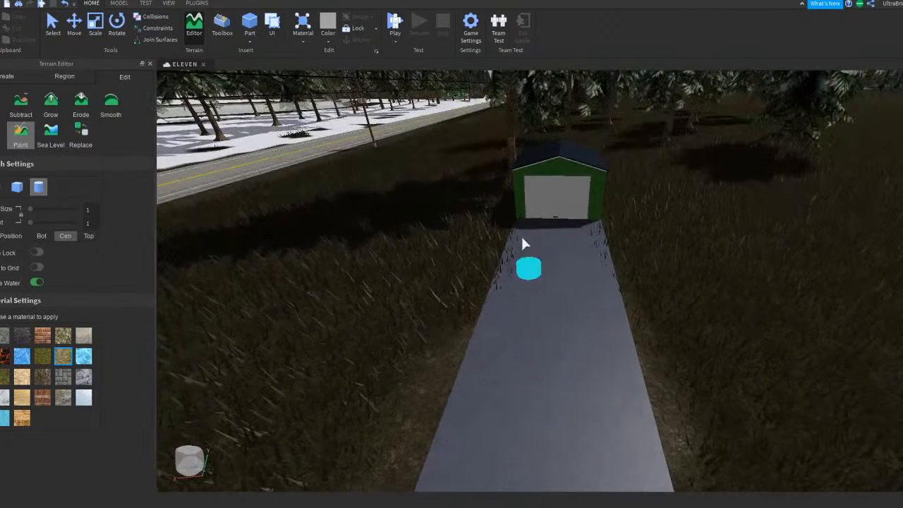
{"action": "key", "text": "w"}
{"action": "right_click_drag", "start_coordinate": [508, 305], "coordinate": [511, 252]}
{"action": "mouse_move", "coordinate": [387, 316]}
{"action": "left_mouse_down"}
{"action": "mouse_move", "coordinate": [340, 466]}
{"action": "mouse_move", "coordinate": [392, 372]}
{"action": "left_mouse_up"}
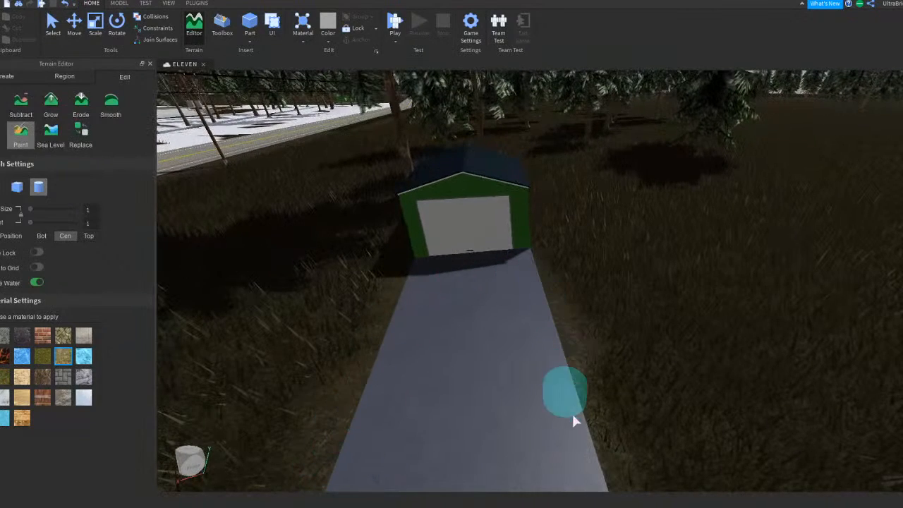
{"action": "left_click_drag", "start_coordinate": [585, 386], "coordinate": [618, 474]}
{"action": "right_click_drag", "start_coordinate": [543, 320], "coordinate": [543, 318]}
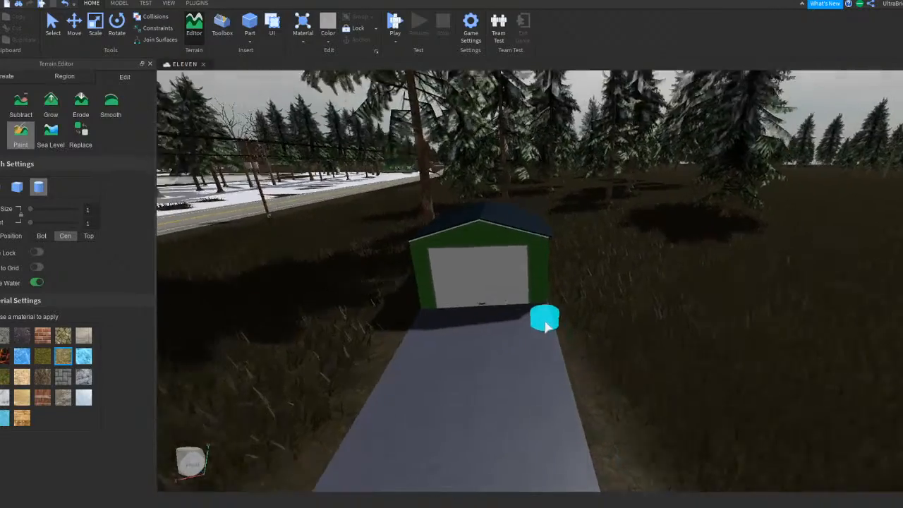
Step: Paint away the grass growing through the floor of the dark room inside the house
{"action": "key", "text": "w"}
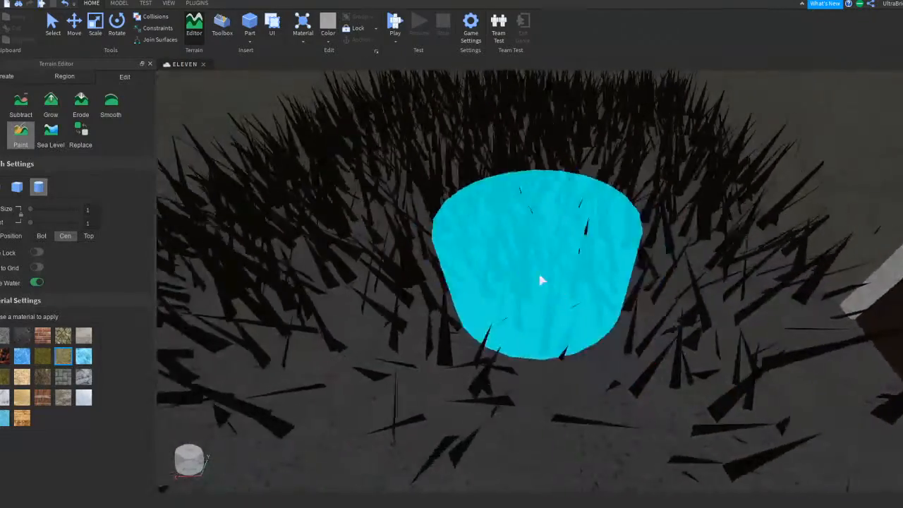
{"action": "right_click_drag", "start_coordinate": [541, 280], "coordinate": [541, 290]}
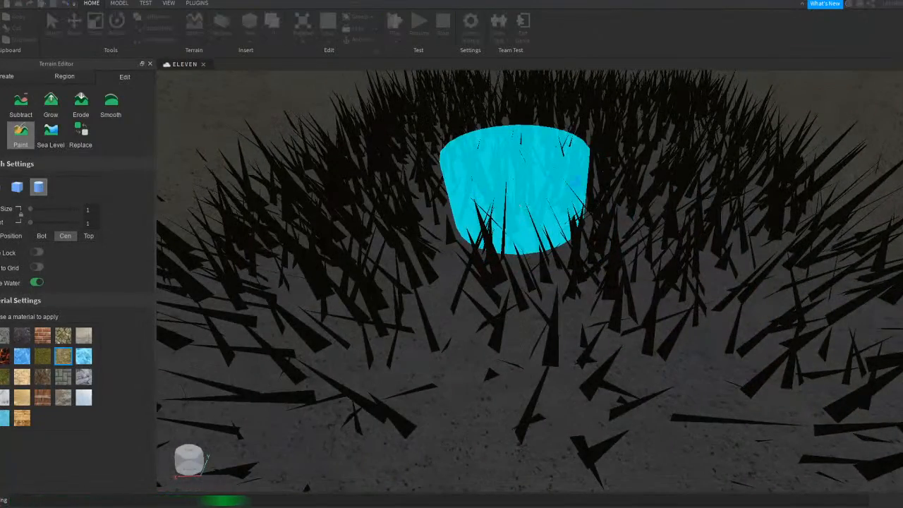
{"action": "right_click_drag", "start_coordinate": [568, 178], "coordinate": [530, 172]}
{"action": "key", "text": "s"}
{"action": "mouse_move", "coordinate": [549, 162]}
{"action": "left_mouse_down"}
{"action": "mouse_move", "coordinate": [572, 136]}
{"action": "mouse_move", "coordinate": [328, 263]}
{"action": "mouse_move", "coordinate": [589, 115]}
{"action": "mouse_move", "coordinate": [580, 115]}
{"action": "left_mouse_up"}
{"action": "mouse_move", "coordinate": [485, 154]}
{"action": "left_mouse_down"}
{"action": "mouse_move", "coordinate": [565, 268]}
{"action": "mouse_move", "coordinate": [797, 203]}
{"action": "left_mouse_up"}
{"action": "mouse_move", "coordinate": [896, 327]}
{"action": "right_mouse_down"}
{"action": "mouse_move", "coordinate": [649, 273]}
{"action": "mouse_move", "coordinate": [691, 374]}
{"action": "right_mouse_up"}
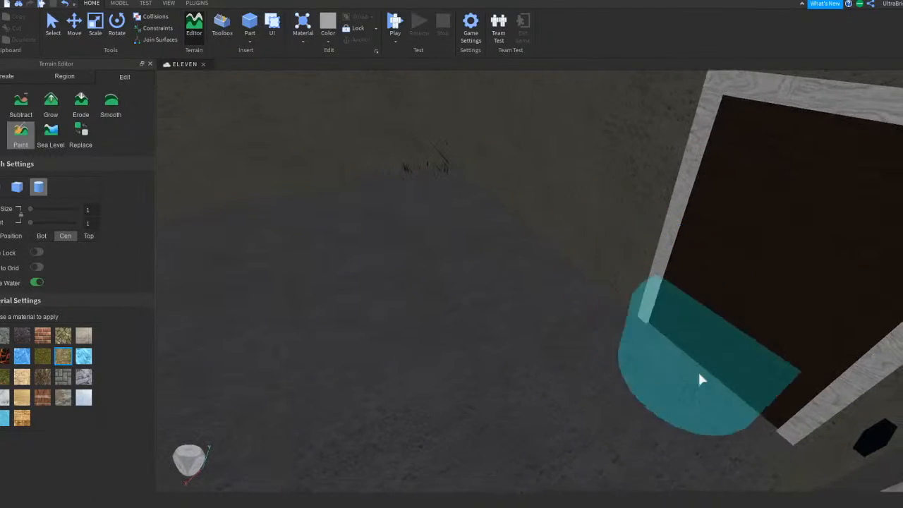
Step: Paint away the grass covering the walkway that leads to the rear porch stairs of the green house
{"action": "scroll", "coordinate": [508, 174], "scroll_direction": "down", "scroll_amount": 8}
{"action": "right_click_drag", "start_coordinate": [509, 174], "coordinate": [548, 268]}
{"action": "key", "text": "a"}
{"action": "mouse_move", "coordinate": [539, 374]}
{"action": "left_mouse_down"}
{"action": "mouse_move", "coordinate": [453, 403]}
{"action": "mouse_move", "coordinate": [572, 365]}
{"action": "mouse_move", "coordinate": [440, 301]}
{"action": "mouse_move", "coordinate": [515, 324]}
{"action": "left_mouse_up"}
{"action": "key", "text": "a"}
{"action": "right_click_drag", "start_coordinate": [722, 266], "coordinate": [698, 278]}
{"action": "key", "text": "w"}
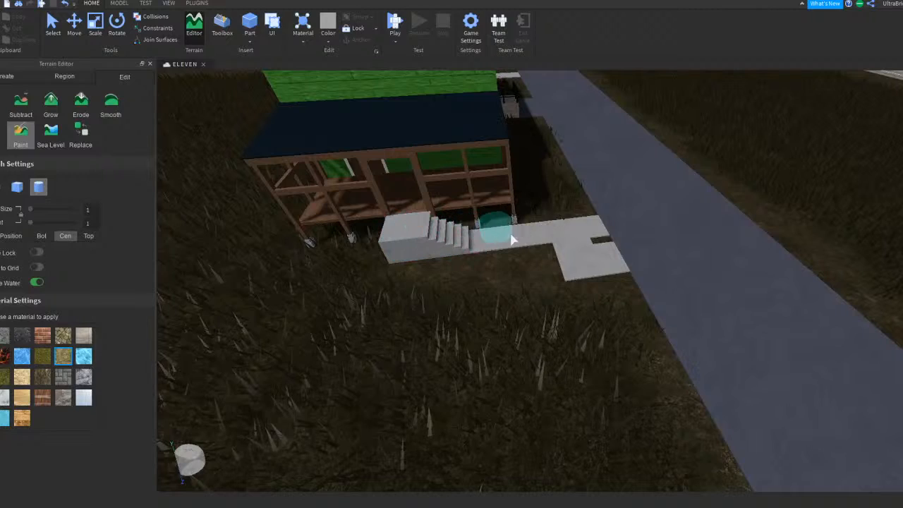
Step: Inspect the surroundings and interior of the green house for leftover grass
{"action": "key", "text": "a"}
{"action": "key", "text": "e"}
{"action": "right_click_drag", "start_coordinate": [658, 172], "coordinate": [657, 174]}
{"action": "key", "text": "q"}
{"action": "key", "text": "w"}
{"action": "key", "text": "s"}
{"action": "key", "text": "w"}
{"action": "right_click_drag", "start_coordinate": [744, 324], "coordinate": [710, 317]}
{"action": "key", "text": "q"}
{"action": "key", "text": "w"}
{"action": "key", "text": "e"}
{"action": "key", "text": "w"}
{"action": "key", "text": "s"}
{"action": "key", "text": "e"}
{"action": "key", "text": "w"}
{"action": "key", "text": "w"}
{"action": "key", "text": "a"}
{"action": "key", "text": "s"}
{"action": "key", "text": "d"}
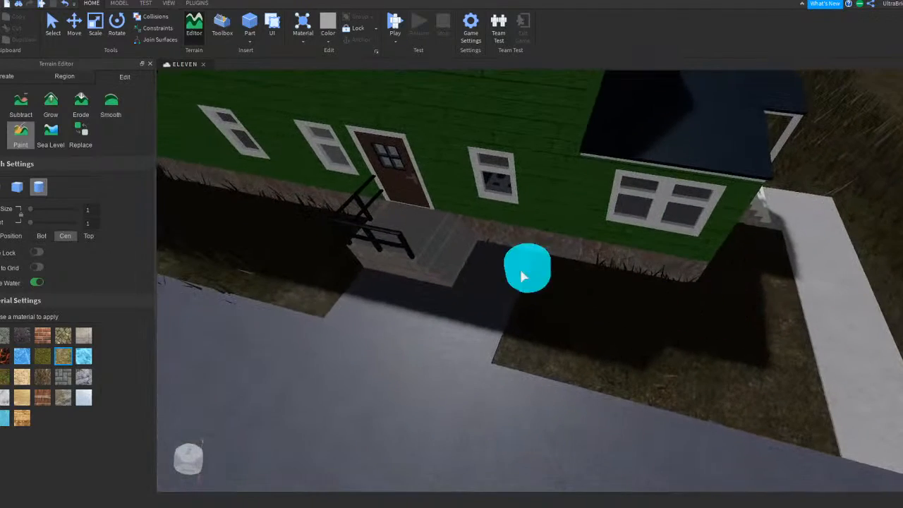
{"action": "key", "text": "d"}
{"action": "right_click_drag", "start_coordinate": [670, 252], "coordinate": [670, 252]}
{"action": "key", "text": "w"}
{"action": "right_click_drag", "start_coordinate": [573, 285], "coordinate": [572, 285]}
{"action": "key", "text": "s"}
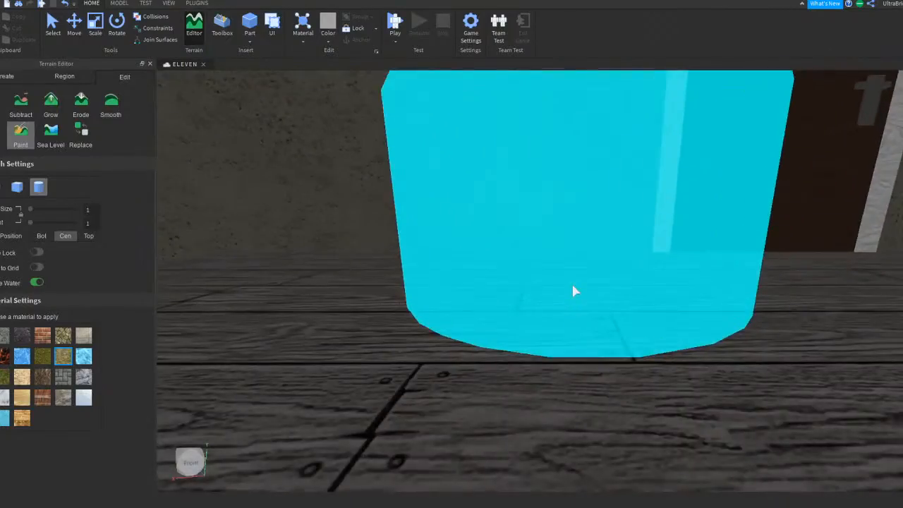
{"action": "key", "text": "w"}
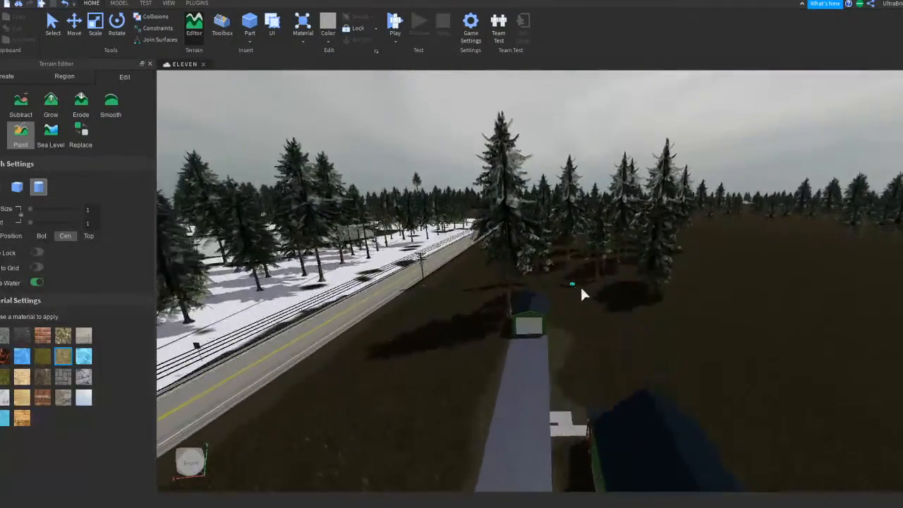
Step: Survey the white house's paved lot and the neighbouring properties along the road for grass on paved surfaces
{"action": "right_click_drag", "start_coordinate": [572, 285], "coordinate": [573, 284]}
{"action": "key", "text": "w"}
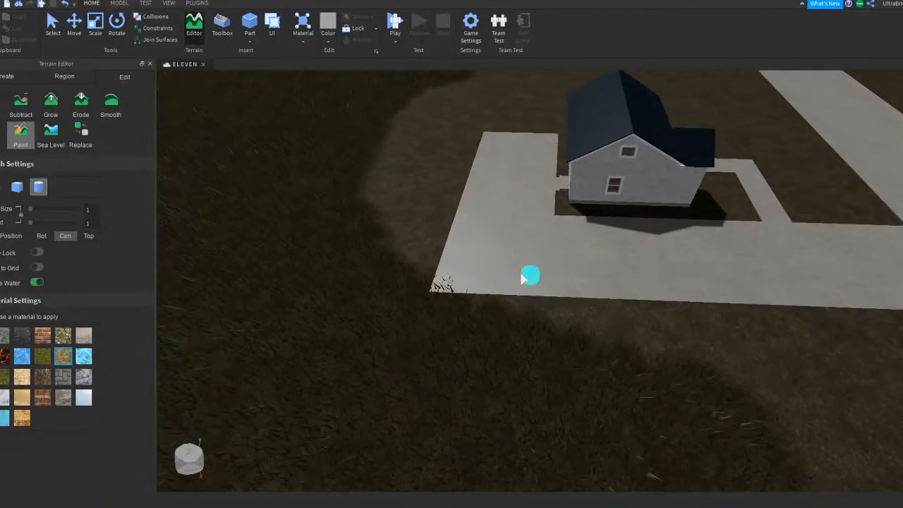
{"action": "key", "text": "w"}
{"action": "right_click_drag", "start_coordinate": [525, 302], "coordinate": [546, 260]}
{"action": "key", "text": "w"}
{"action": "key", "text": "w"}
{"action": "key", "text": "w"}
{"action": "key", "text": "s"}
{"action": "key", "text": "w"}
{"action": "key", "text": "w"}
{"action": "key", "text": "s"}
{"action": "scroll", "coordinate": [526, 212], "scroll_direction": "down", "scroll_amount": 4}
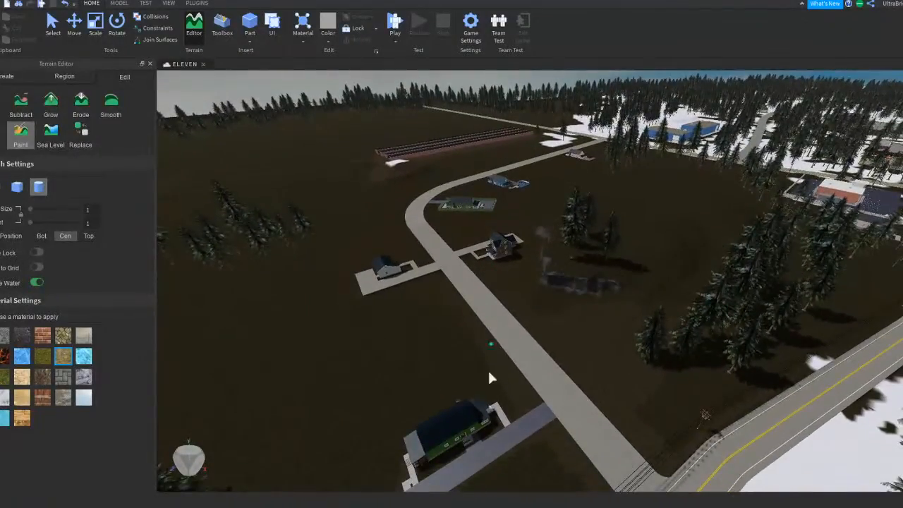
{"action": "scroll", "coordinate": [466, 410], "scroll_direction": "up", "scroll_amount": 3}
{"action": "scroll", "coordinate": [465, 413], "scroll_direction": "up", "scroll_amount": 3}
Step: Look through the brick-walled house interior for grass coming through the floors
{"action": "right_click_drag", "start_coordinate": [446, 353], "coordinate": [470, 323]}
{"action": "key", "text": "w"}
{"action": "key", "text": "a"}
{"action": "mouse_move", "coordinate": [639, 253]}
{"action": "right_mouse_down"}
{"action": "mouse_move", "coordinate": [628, 247]}
{"action": "mouse_move", "coordinate": [620, 258]}
{"action": "right_mouse_up"}
{"action": "key", "text": "d"}
{"action": "key", "text": "e"}
{"action": "key", "text": "w"}
{"action": "key", "text": "w"}
{"action": "key", "text": "w"}
{"action": "key", "text": "a"}
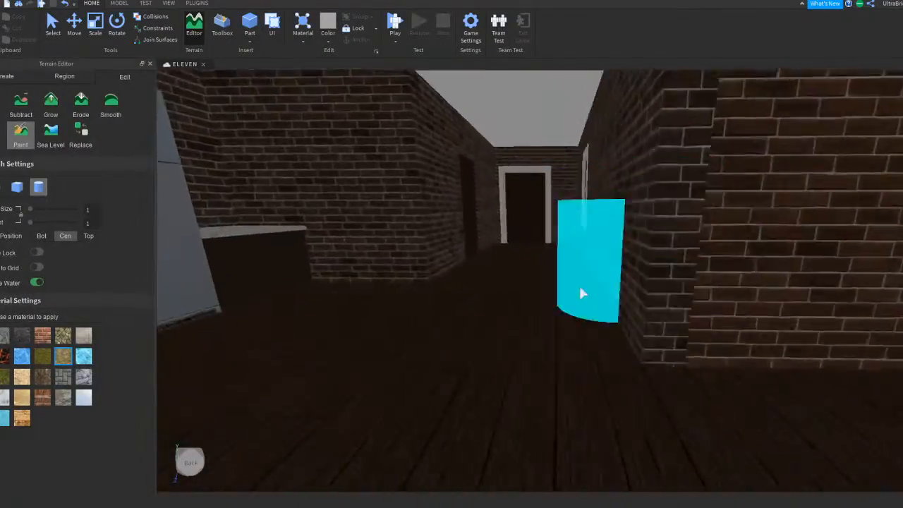
{"action": "key", "text": "w"}
{"action": "mouse_move", "coordinate": [553, 308]}
{"action": "right_mouse_down"}
{"action": "mouse_move", "coordinate": [543, 309]}
{"action": "mouse_move", "coordinate": [553, 311]}
{"action": "right_mouse_up"}
{"action": "key", "text": "w"}
{"action": "key", "text": "w"}
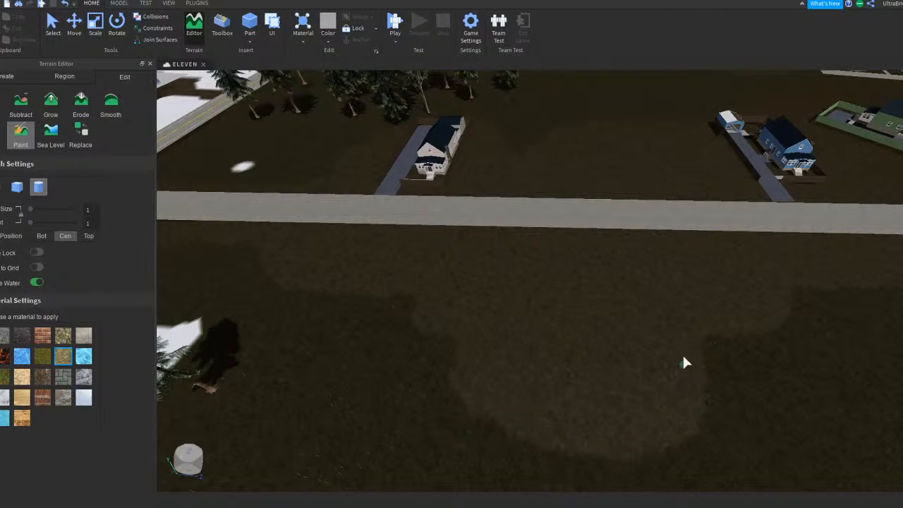
Step: Paint along the edge of the cleared ground across the road from the houses, and close the terrain editor
{"action": "key", "text": "d"}
{"action": "mouse_move", "coordinate": [702, 336]}
{"action": "left_mouse_down"}
{"action": "mouse_move", "coordinate": [647, 433]}
{"action": "mouse_move", "coordinate": [581, 421]}
{"action": "left_mouse_up"}
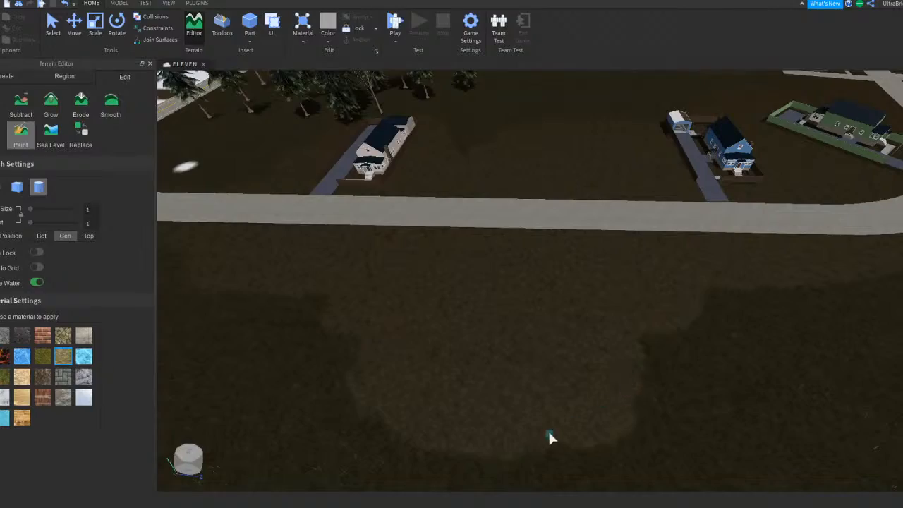
{"action": "mouse_move", "coordinate": [541, 411]}
{"action": "right_mouse_down"}
{"action": "mouse_move", "coordinate": [527, 405]}
{"action": "mouse_move", "coordinate": [538, 397]}
{"action": "right_mouse_up"}
{"action": "key", "text": "w"}
{"action": "key", "text": "d"}
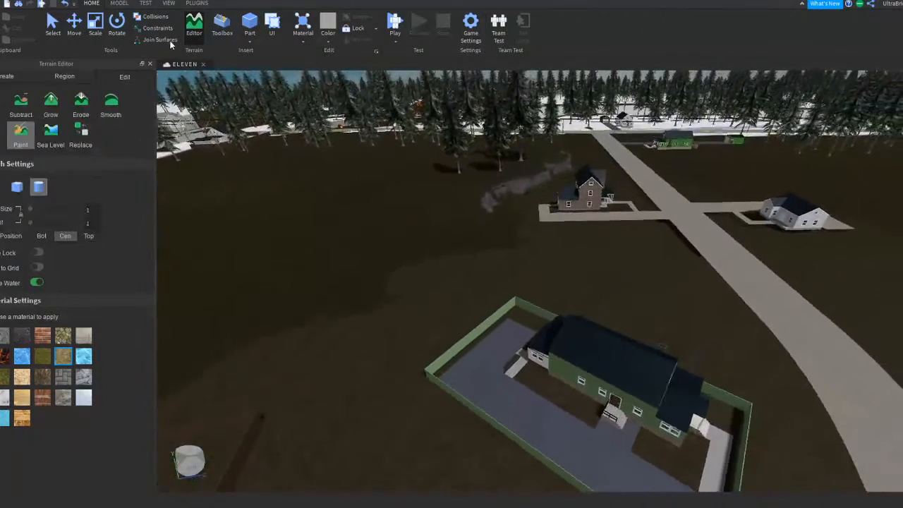
{"action": "left_click", "coordinate": [194, 29]}
Step: Duplicate the two-storey brick house with the front porch and ready the copy for rotation
{"action": "key", "text": "w"}
{"action": "key", "text": "d"}
{"action": "right_click_drag", "start_coordinate": [531, 274], "coordinate": [533, 268]}
{"action": "key", "text": "w"}
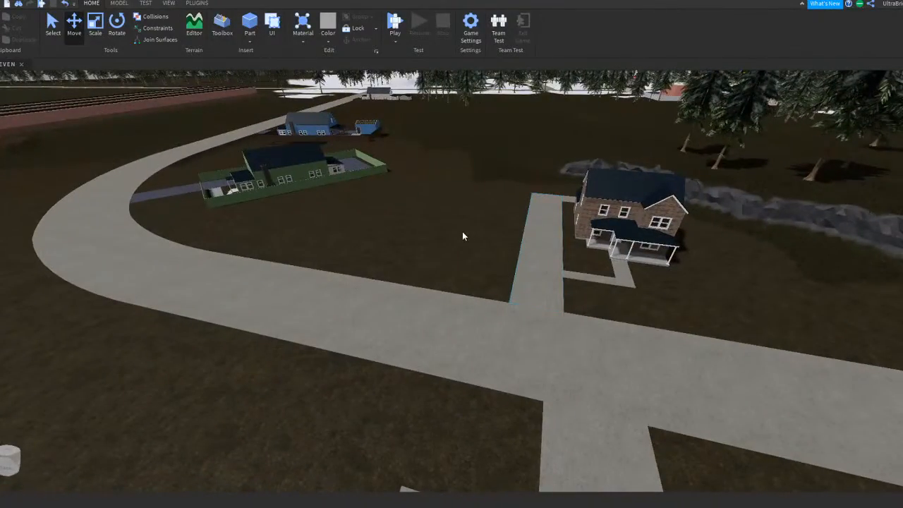
{"action": "key", "text": "a"}
{"action": "key", "text": "e"}
{"action": "key", "text": "d"}
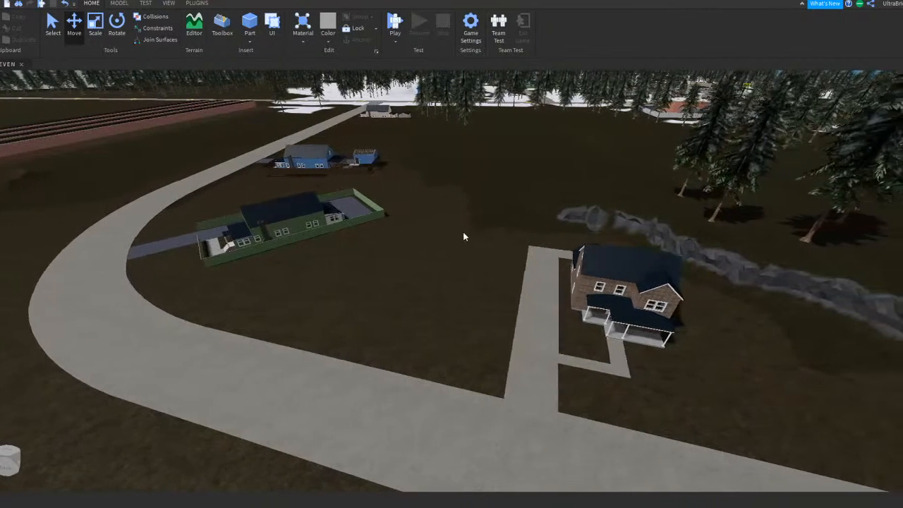
{"action": "right_click_drag", "start_coordinate": [464, 237], "coordinate": [466, 238]}
{"action": "left_click", "coordinate": [519, 245]}
{"action": "key", "text": "d"}
{"action": "left_click", "coordinate": [117, 26]}
{"action": "right_click_drag", "start_coordinate": [305, 165], "coordinate": [306, 166]}
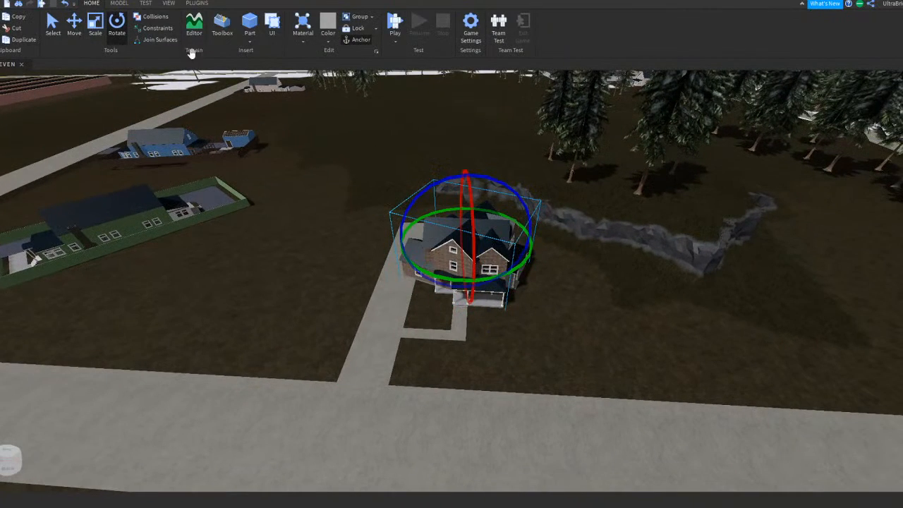
Step: Move the brick house copy away from the original onto the cleared lot across the road
{"action": "key", "text": "a"}
{"action": "left_click_drag", "start_coordinate": [374, 245], "coordinate": [361, 246]}
{"action": "right_click_drag", "start_coordinate": [362, 244], "coordinate": [361, 246]}
{"action": "left_click_drag", "start_coordinate": [361, 246], "coordinate": [374, 239]}
{"action": "left_click_drag", "start_coordinate": [486, 211], "coordinate": [523, 205]}
{"action": "right_click_drag", "start_coordinate": [522, 205], "coordinate": [523, 204]}
{"action": "key", "text": "w"}
{"action": "left_click_drag", "start_coordinate": [522, 204], "coordinate": [490, 211]}
{"action": "key", "text": "a"}
{"action": "key", "text": "w"}
{"action": "key", "text": "w"}
Step: Rotate the brick house copy so its front porch faces the road
{"action": "right_click_drag", "start_coordinate": [398, 157], "coordinate": [398, 159]}
{"action": "left_click_drag", "start_coordinate": [435, 254], "coordinate": [476, 229]}
{"action": "right_click_drag", "start_coordinate": [476, 229], "coordinate": [470, 216]}
{"action": "key", "text": "d"}
{"action": "key", "text": "w"}
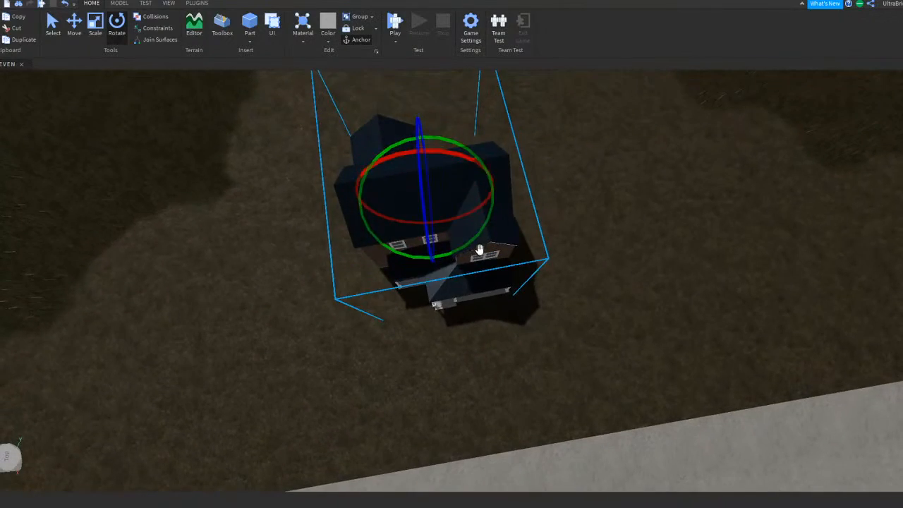
{"action": "key", "text": "a"}
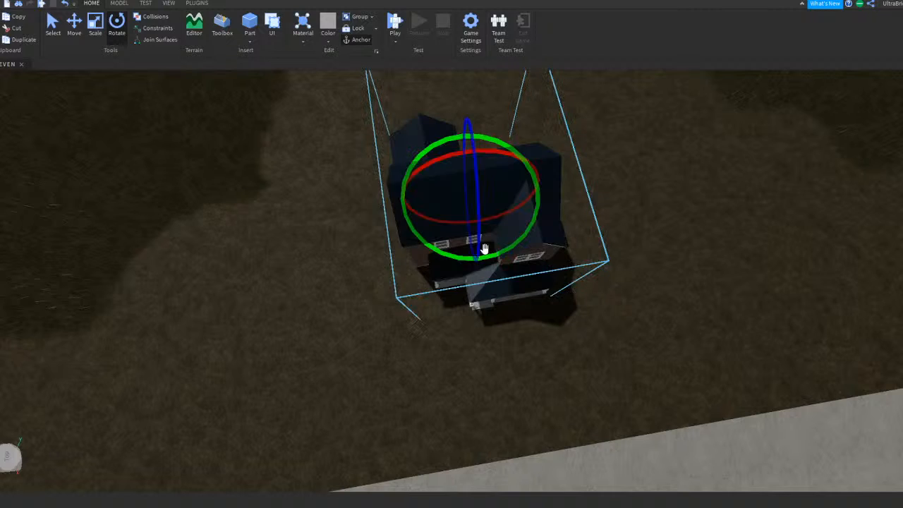
{"action": "key", "text": "a"}
Step: Shift the brick house copy into position on the cleared lot and deselect it
{"action": "left_click", "coordinate": [74, 25]}
{"action": "key", "text": "a"}
{"action": "right_click_drag", "start_coordinate": [483, 195], "coordinate": [482, 182]}
{"action": "left_click_drag", "start_coordinate": [481, 182], "coordinate": [438, 171]}
{"action": "left_click", "coordinate": [578, 355]}
Step: Duplicate the straight road segment and scale the copy down to a short piece near the relocated brick house
{"action": "right_click_drag", "start_coordinate": [578, 355], "coordinate": [611, 276]}
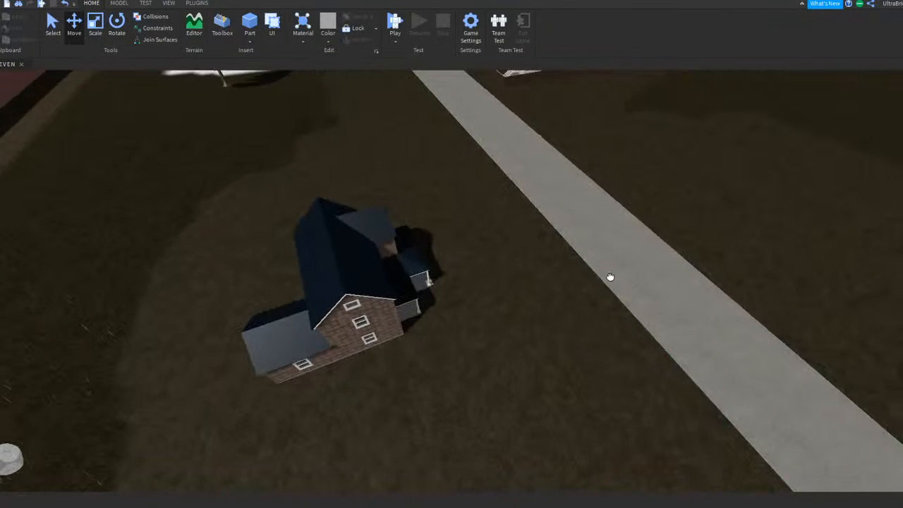
{"action": "right_click_drag", "start_coordinate": [513, 217], "coordinate": [513, 217]}
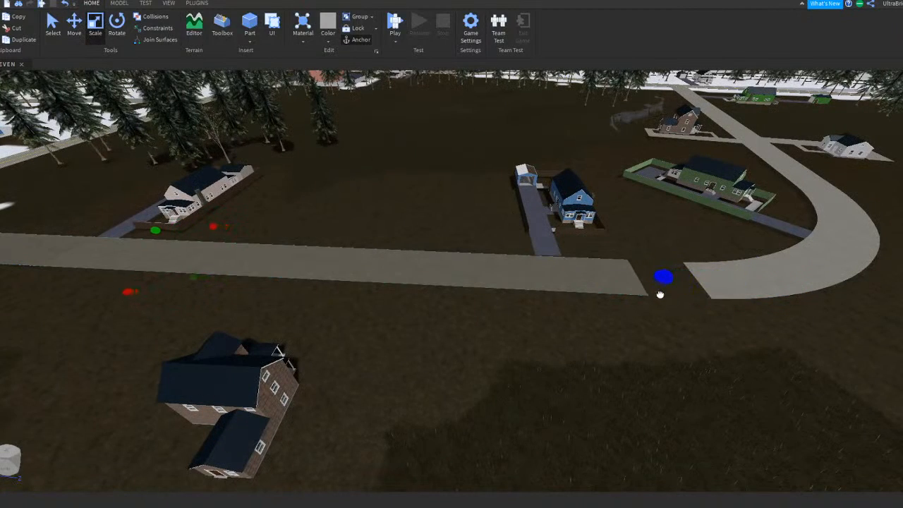
{"action": "right_click_drag", "start_coordinate": [507, 183], "coordinate": [507, 183]}
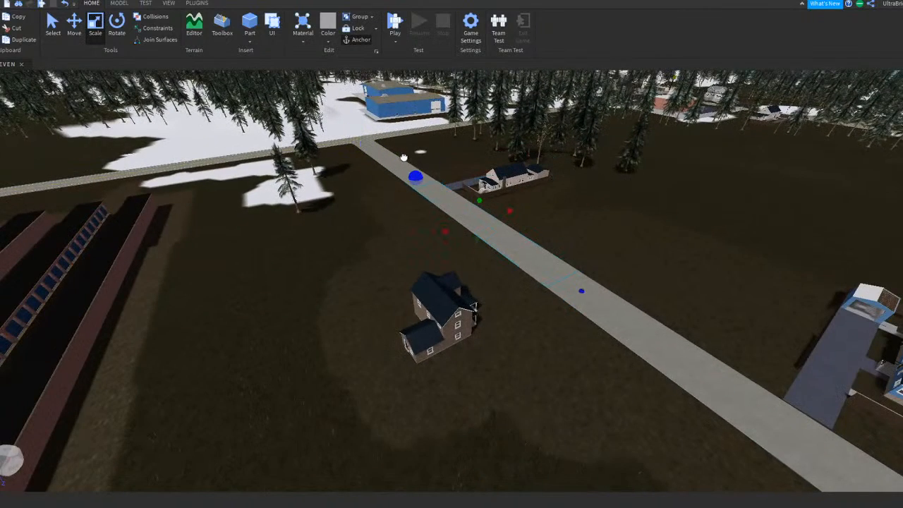
{"action": "left_click_drag", "start_coordinate": [462, 192], "coordinate": [488, 208]}
{"action": "right_click_drag", "start_coordinate": [487, 208], "coordinate": [511, 214]}
{"action": "key", "text": "w"}
{"action": "right_click_drag", "start_coordinate": [532, 269], "coordinate": [535, 257]}
{"action": "key", "text": "w"}
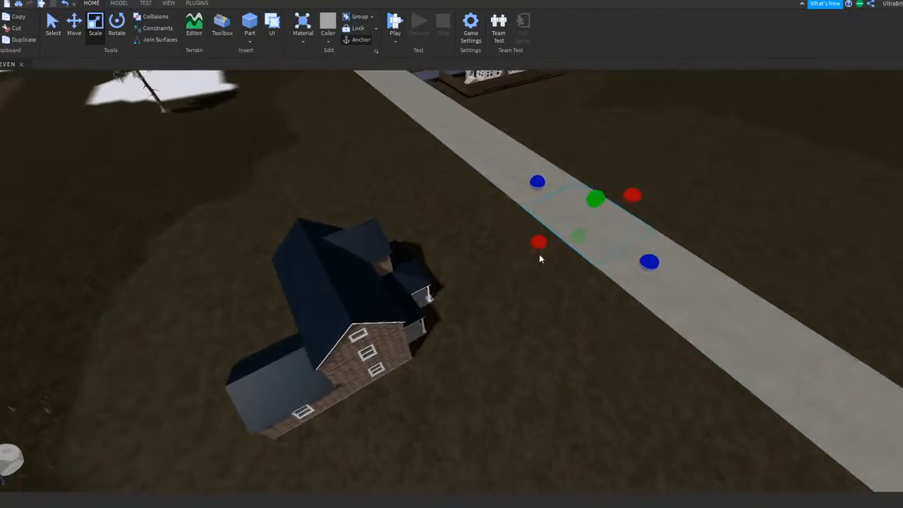
Step: Extend the short road piece past the road edge toward the brick house and narrow it to driveway width
{"action": "left_click_drag", "start_coordinate": [550, 235], "coordinate": [534, 250]}
{"action": "right_click_drag", "start_coordinate": [535, 250], "coordinate": [570, 216]}
{"action": "key", "text": "w"}
{"action": "key", "text": "s"}
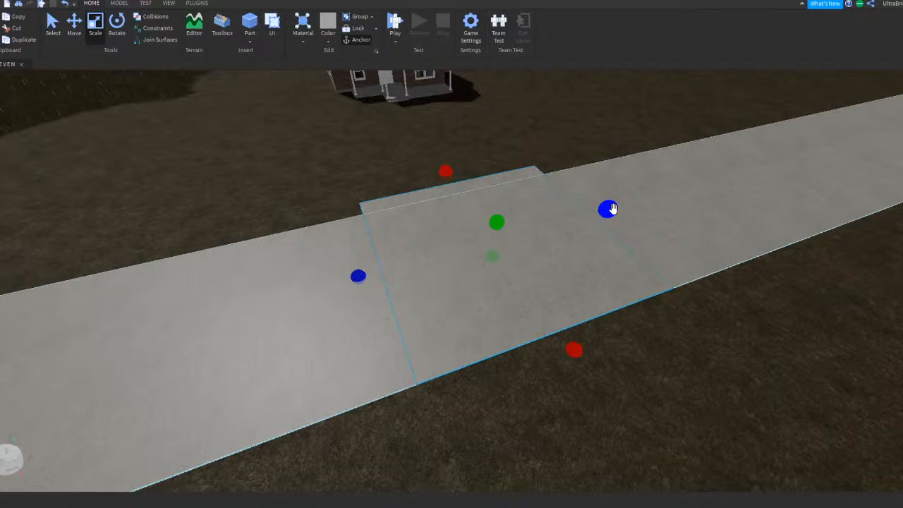
{"action": "left_click_drag", "start_coordinate": [613, 209], "coordinate": [583, 207]}
{"action": "right_click_drag", "start_coordinate": [582, 207], "coordinate": [582, 207]}
{"action": "right_click_drag", "start_coordinate": [568, 168], "coordinate": [527, 251]}
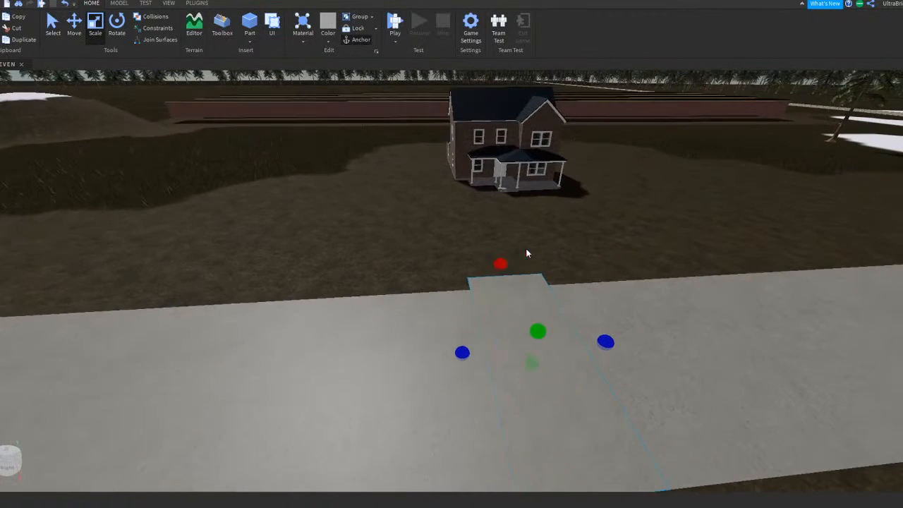
Step: Adjust both long sides of the short road piece so its width and alignment suit a driveway beside the brick house
{"action": "key", "text": "a"}
{"action": "left_click_drag", "start_coordinate": [462, 349], "coordinate": [458, 347]}
{"action": "key", "text": "d"}
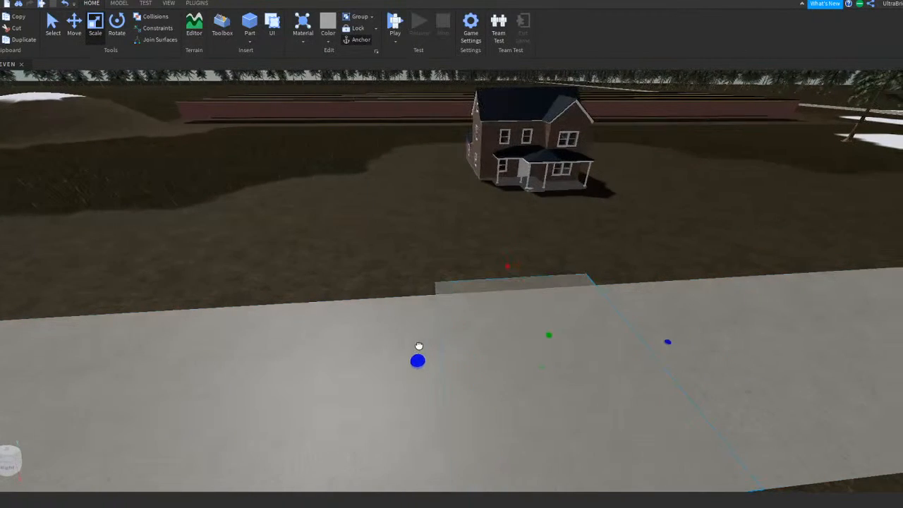
{"action": "key", "text": "d"}
{"action": "key", "text": "a"}
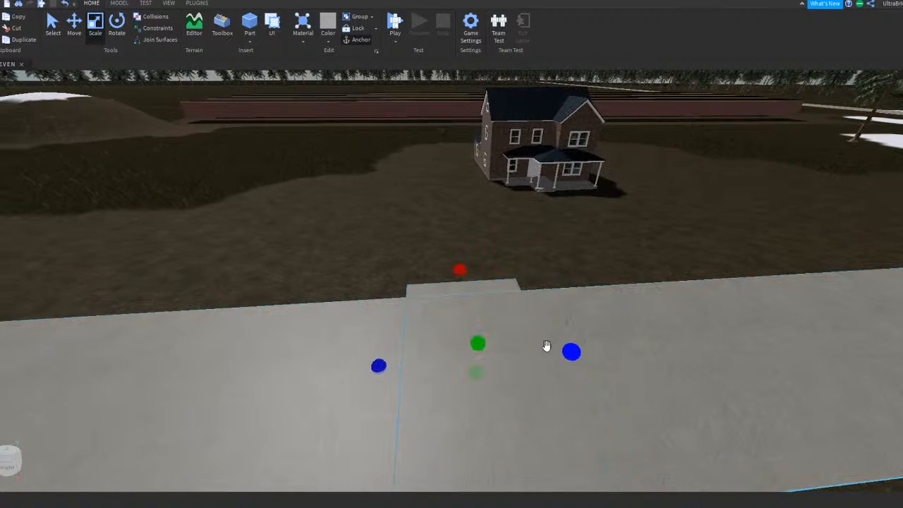
Step: Lengthen the driveway from the road along the side of the brick house to just past its rear, and deselect it
{"action": "key", "text": "w"}
{"action": "left_click_drag", "start_coordinate": [458, 271], "coordinate": [455, 252]}
{"action": "right_click_drag", "start_coordinate": [452, 252], "coordinate": [453, 251]}
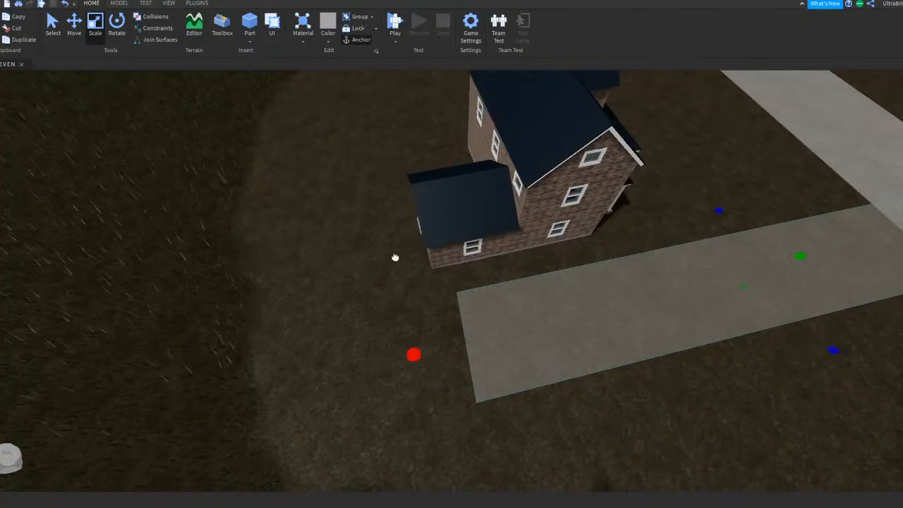
{"action": "left_click_drag", "start_coordinate": [369, 296], "coordinate": [375, 287]}
{"action": "key", "text": "q"}
{"action": "right_click_drag", "start_coordinate": [375, 287], "coordinate": [375, 285]}
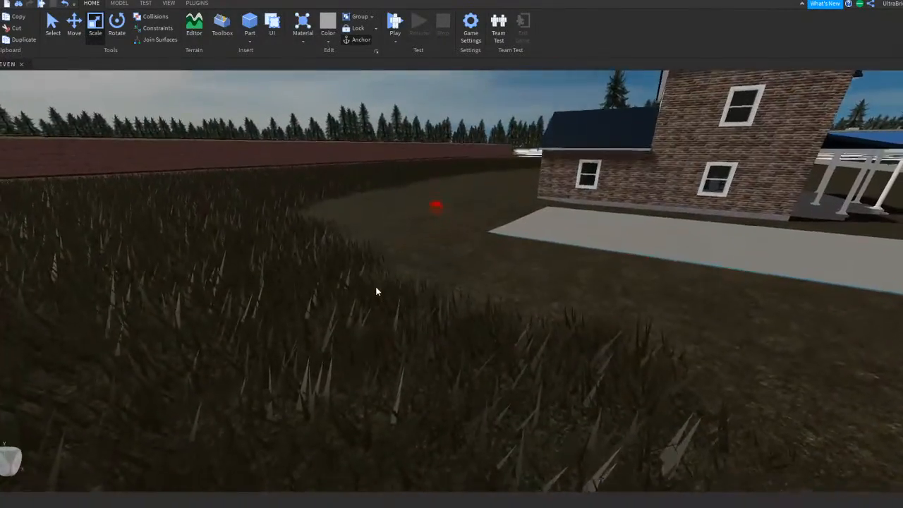
{"action": "key", "text": "e"}
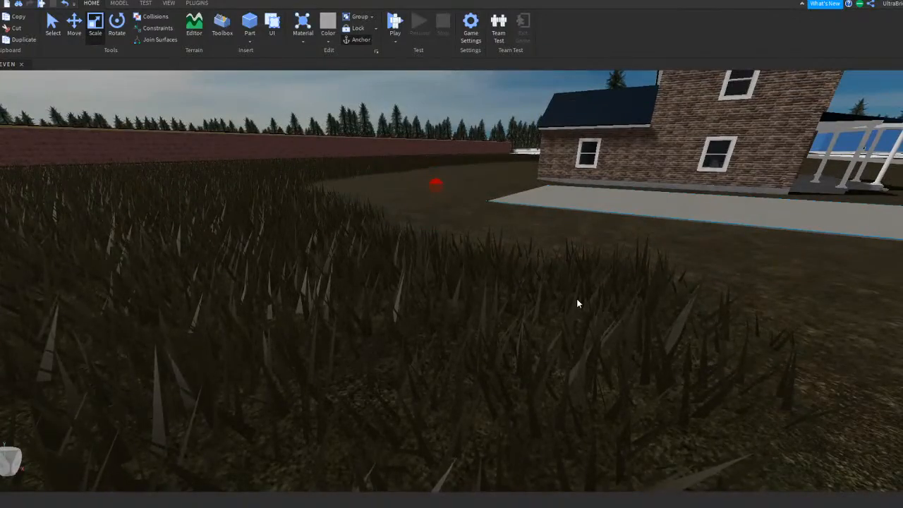
{"action": "left_click", "coordinate": [578, 299]}
Step: Survey the new driveway and the surrounding neighbourhood from above to see how the open land is laid out
{"action": "key", "text": "e"}
{"action": "right_click_drag", "start_coordinate": [577, 300], "coordinate": [349, 96]}
{"action": "key", "text": "w"}
{"action": "key", "text": "e"}
{"action": "key", "text": "w"}
{"action": "key", "text": "w"}
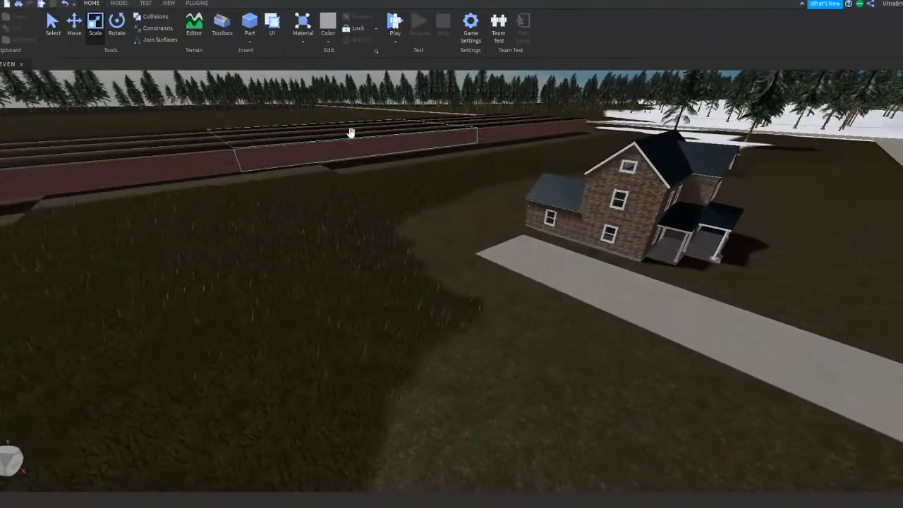
{"action": "right_click_drag", "start_coordinate": [349, 134], "coordinate": [355, 137]}
{"action": "left_click", "coordinate": [196, 24]}
{"action": "right_click_drag", "start_coordinate": [309, 157], "coordinate": [362, 162]}
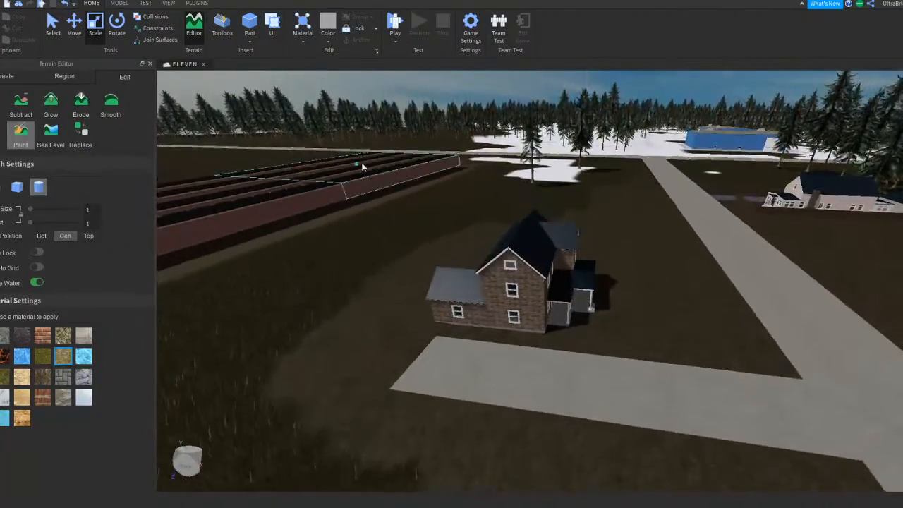
{"action": "key", "text": "e"}
{"action": "right_click_drag", "start_coordinate": [554, 232], "coordinate": [562, 233]}
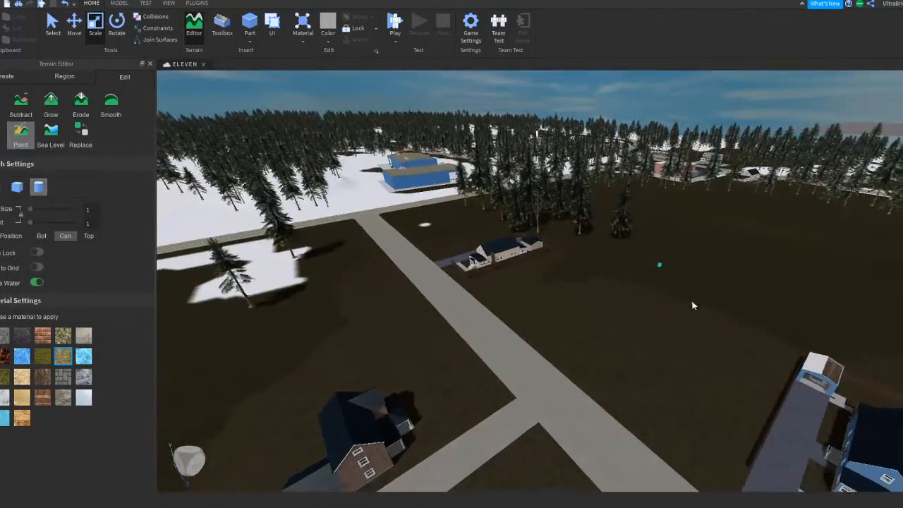
{"action": "key", "text": "s"}
{"action": "right_click_drag", "start_coordinate": [653, 320], "coordinate": [657, 320]}
{"action": "key", "text": "e"}
{"action": "key", "text": "s"}
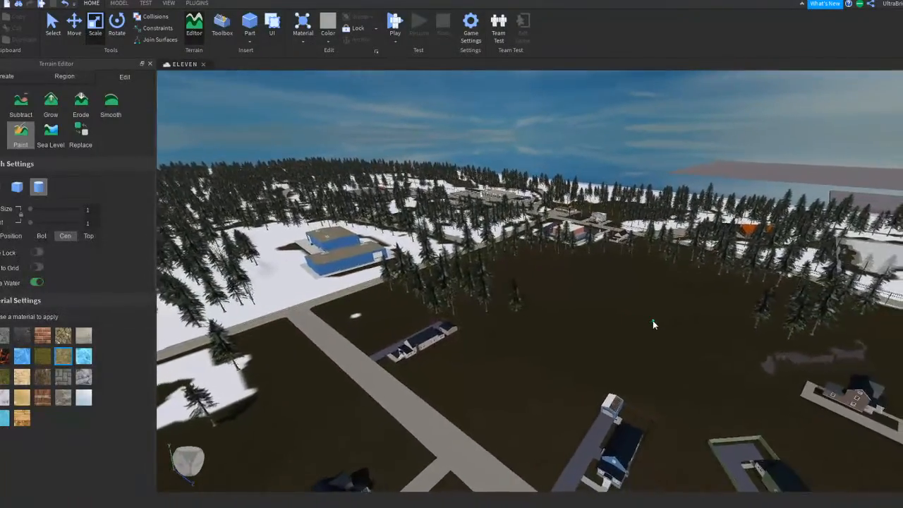
{"action": "key", "text": "s"}
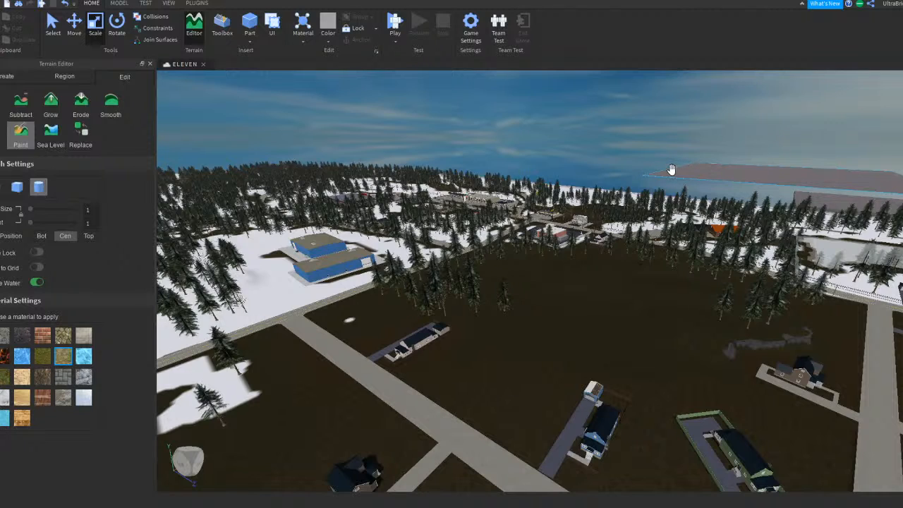
{"action": "key", "text": "w"}
{"action": "right_click_drag", "start_coordinate": [680, 173], "coordinate": [688, 177]}
{"action": "key", "text": "w"}
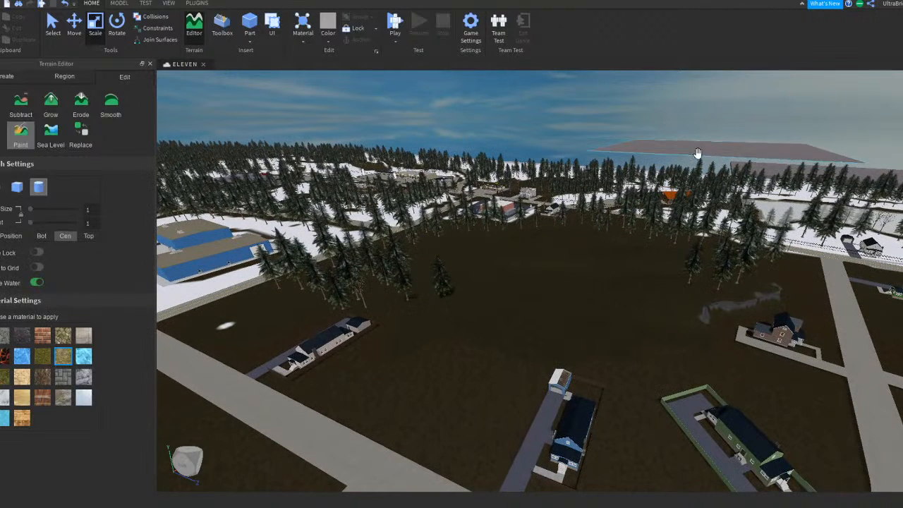
{"action": "left_click", "coordinate": [200, 27]}
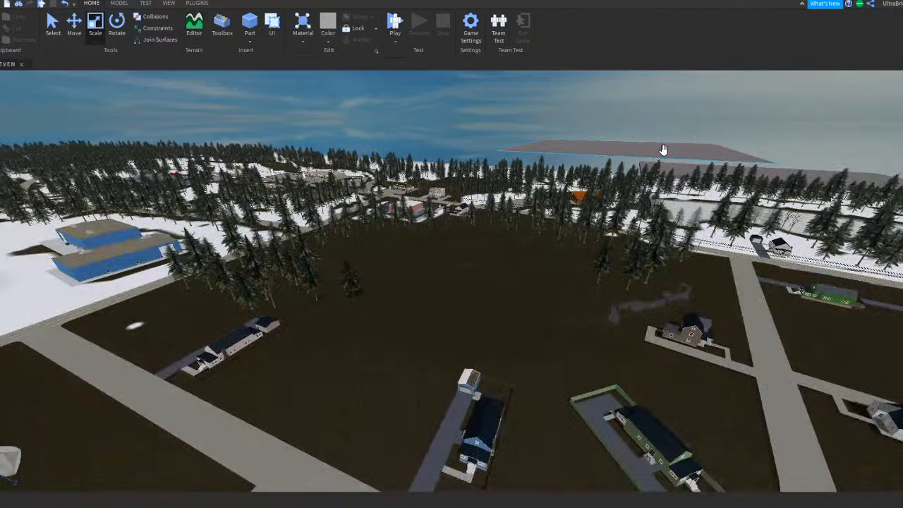
Step: Inspect the flat grey slabs floating beyond the snowy coast and select the larger one
{"action": "left_click", "coordinate": [665, 152]}
{"action": "key", "text": "f"}
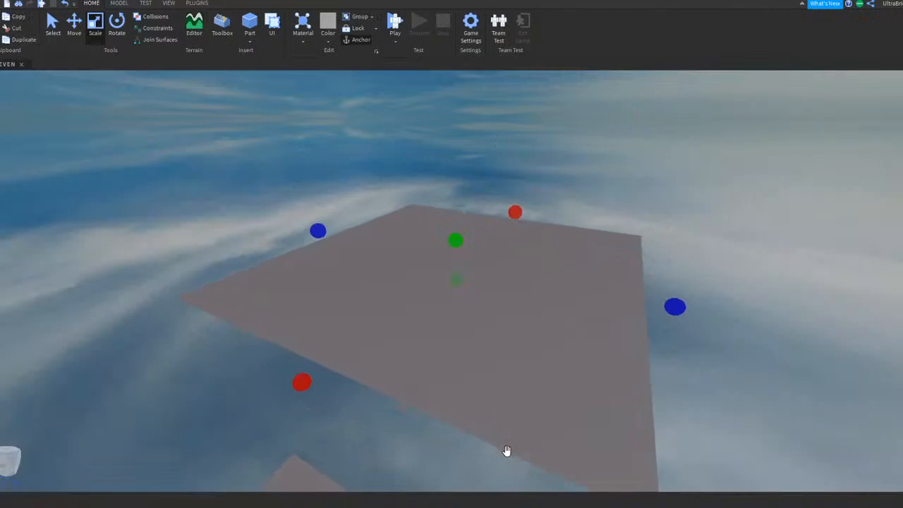
{"action": "left_click", "coordinate": [395, 419]}
{"action": "key", "text": "w"}
{"action": "right_click_drag", "start_coordinate": [475, 377], "coordinate": [476, 382]}
{"action": "key", "text": "s"}
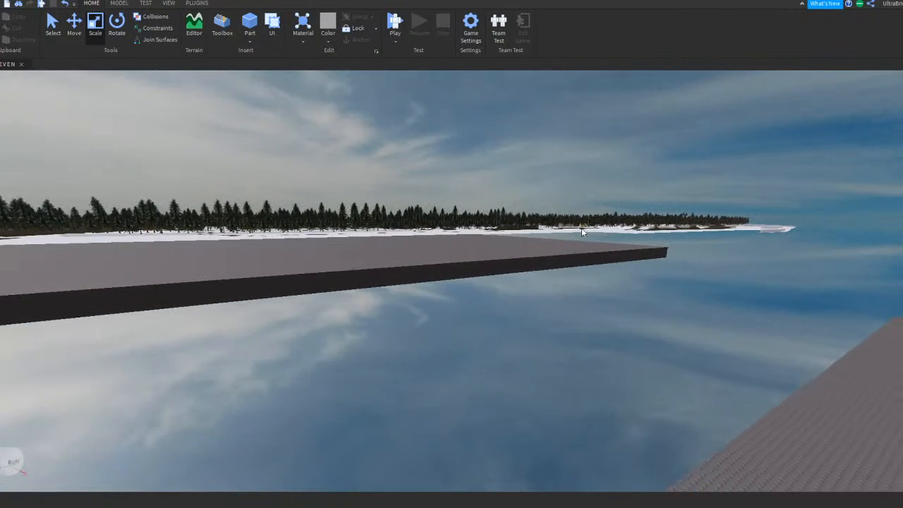
{"action": "key", "text": "e"}
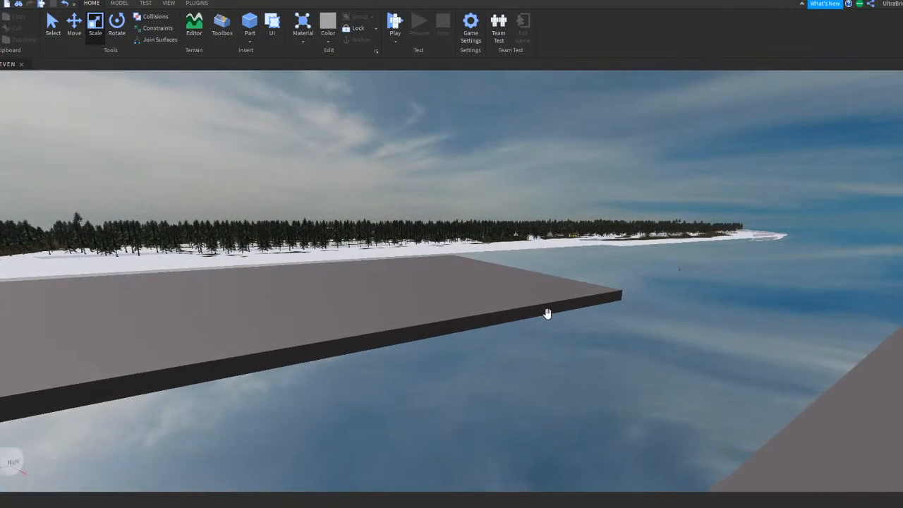
{"action": "right_click_drag", "start_coordinate": [552, 312], "coordinate": [561, 317]}
{"action": "right_click_drag", "start_coordinate": [618, 294], "coordinate": [618, 293]}
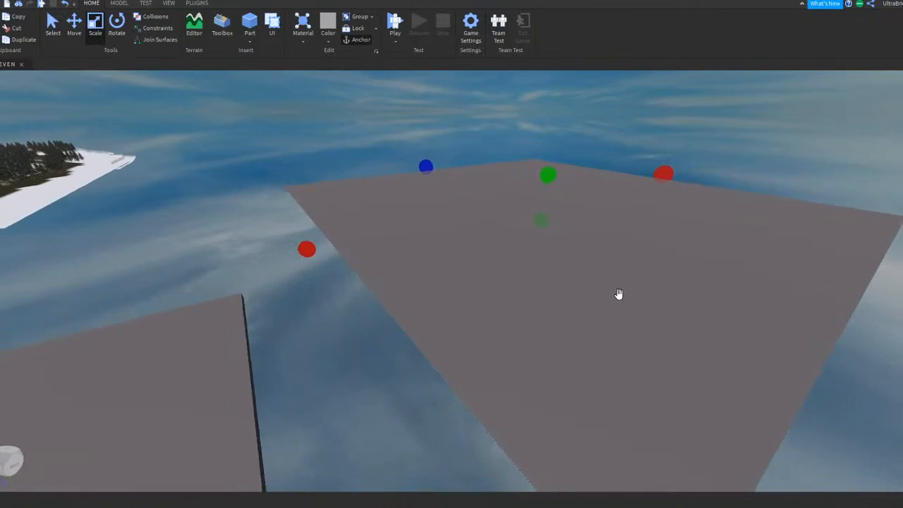
{"action": "right_click_drag", "start_coordinate": [640, 202], "coordinate": [639, 202]}
{"action": "key", "text": "s"}
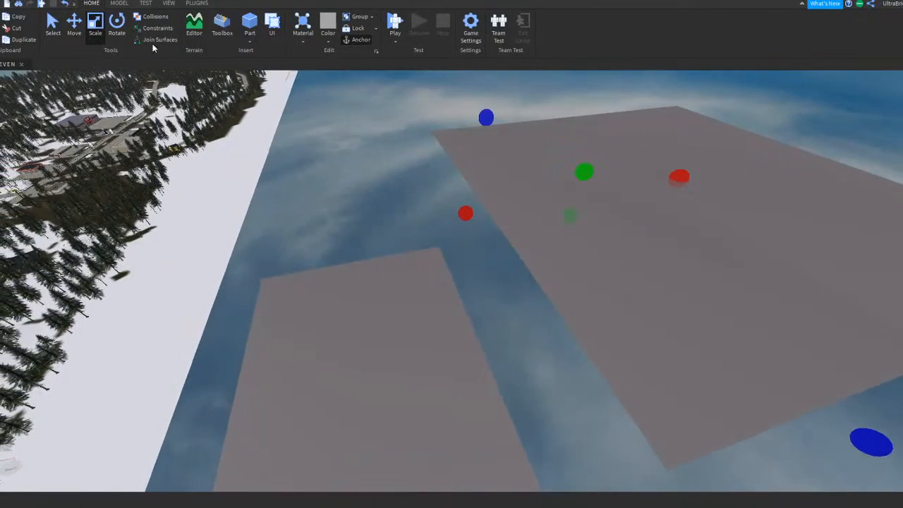
Step: Move the large grey slab from beyond the coast onto the field behind the brick row buildings
{"action": "left_click", "coordinate": [83, 36]}
{"action": "left_click_drag", "start_coordinate": [454, 221], "coordinate": [449, 217]}
{"action": "right_click_drag", "start_coordinate": [454, 220], "coordinate": [453, 220]}
{"action": "left_click_drag", "start_coordinate": [449, 218], "coordinate": [434, 206]}
{"action": "right_click_drag", "start_coordinate": [454, 220], "coordinate": [454, 221]}
{"action": "left_click_drag", "start_coordinate": [435, 206], "coordinate": [392, 189]}
{"action": "scroll", "coordinate": [393, 189], "scroll_direction": "up", "scroll_amount": 5}
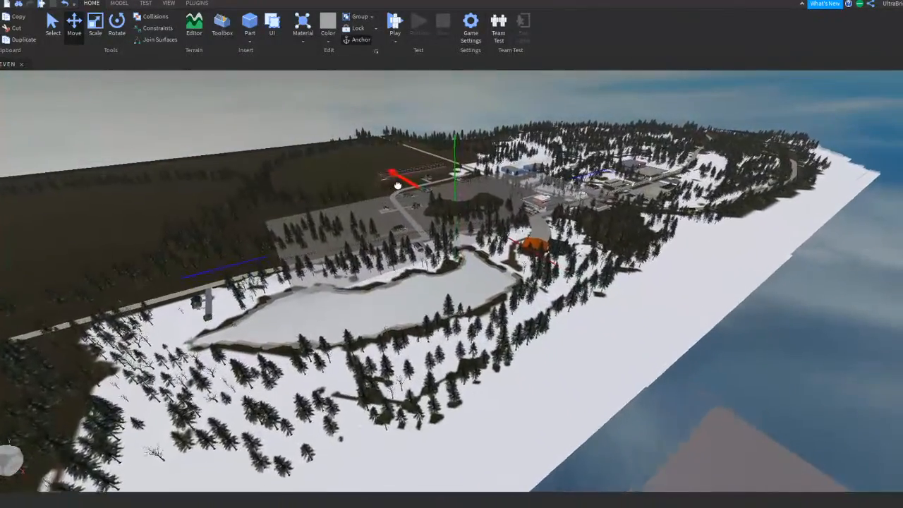
{"action": "scroll", "coordinate": [393, 175], "scroll_direction": "up", "scroll_amount": 5}
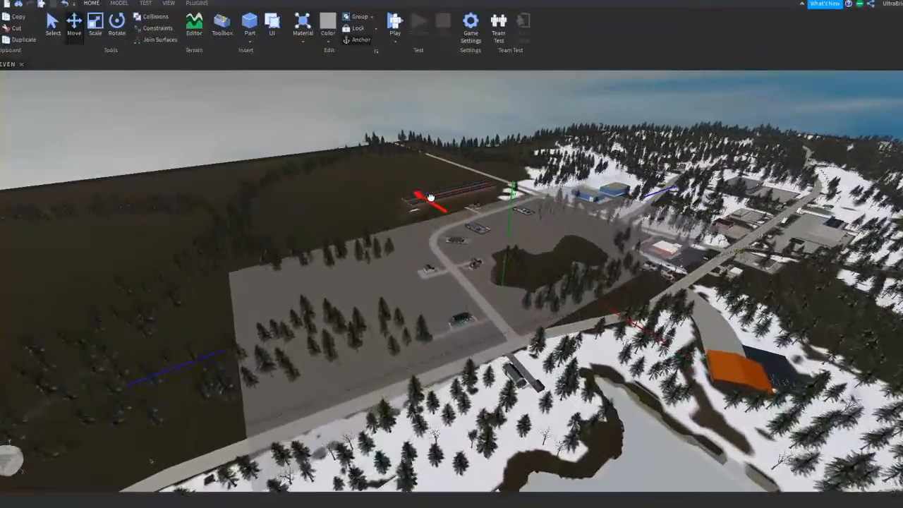
{"action": "left_click_drag", "start_coordinate": [431, 198], "coordinate": [391, 164]}
{"action": "right_click_drag", "start_coordinate": [452, 212], "coordinate": [528, 257]}
{"action": "scroll", "coordinate": [525, 265], "scroll_direction": "up", "scroll_amount": 2}
{"action": "left_click", "coordinate": [517, 292]}
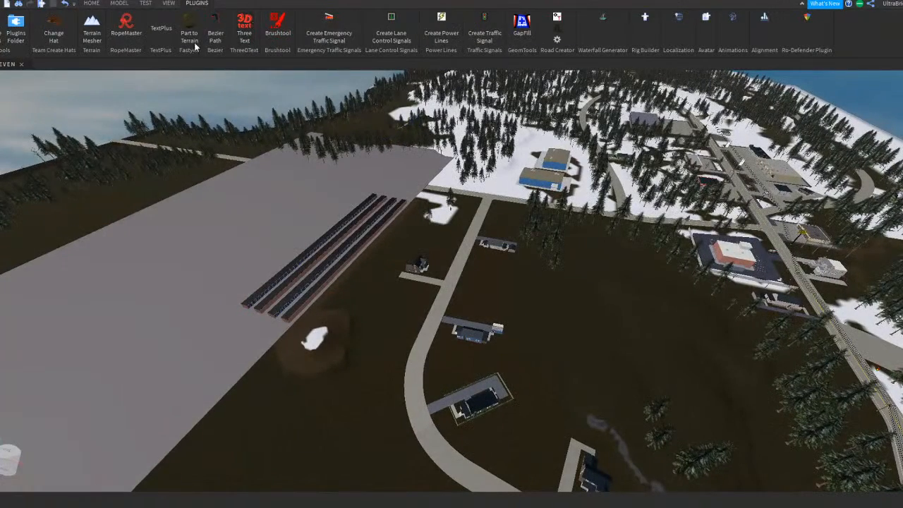
Step: Examine the grass and bare ground between the brick house, its driveway and the brick row buildings
{"action": "right_click_drag", "start_coordinate": [463, 188], "coordinate": [276, 196]}
{"action": "scroll", "coordinate": [277, 194], "scroll_direction": "up", "scroll_amount": 2}
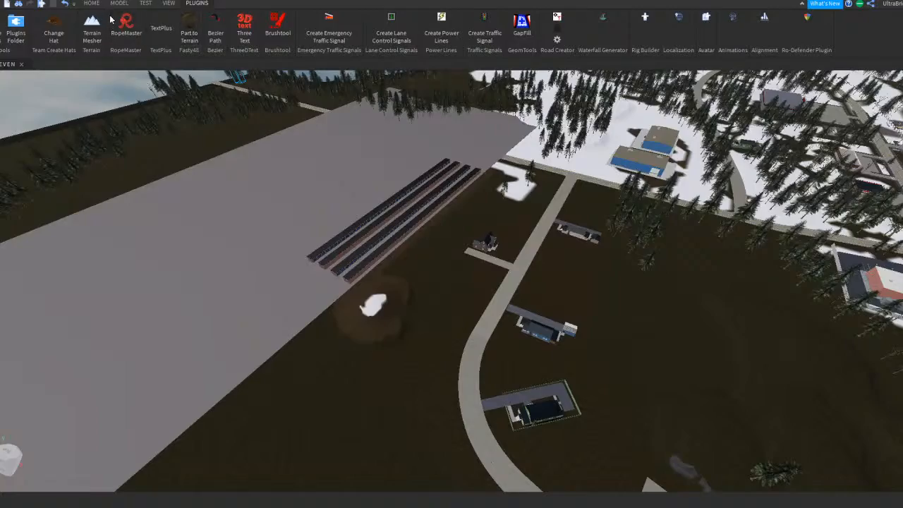
{"action": "scroll", "coordinate": [499, 252], "scroll_direction": "up", "scroll_amount": 7}
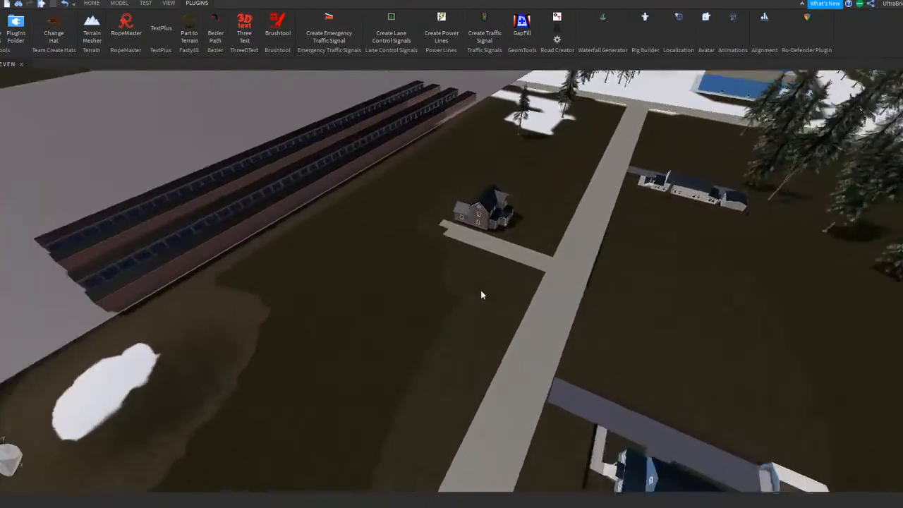
{"action": "right_click_drag", "start_coordinate": [480, 290], "coordinate": [451, 263]}
{"action": "scroll", "coordinate": [451, 262], "scroll_direction": "up", "scroll_amount": 5}
{"action": "left_click", "coordinate": [386, 173]}
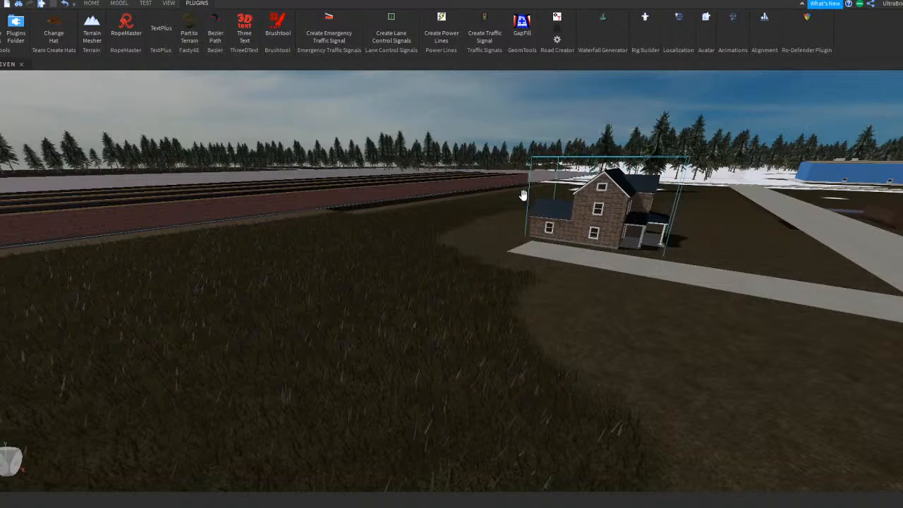
{"action": "right_click_drag", "start_coordinate": [539, 197], "coordinate": [523, 203]}
{"action": "key", "text": "w"}
{"action": "key", "text": "d"}
{"action": "right_click_drag", "start_coordinate": [454, 220], "coordinate": [519, 211]}
{"action": "key", "text": "w"}
{"action": "key", "text": "e"}
{"action": "key", "text": "w"}
{"action": "mouse_move", "coordinate": [539, 247]}
{"action": "right_mouse_down"}
{"action": "mouse_move", "coordinate": [547, 249]}
{"action": "mouse_move", "coordinate": [537, 246]}
{"action": "right_mouse_up"}
{"action": "key", "text": "e"}
{"action": "right_click_drag", "start_coordinate": [579, 287], "coordinate": [582, 289]}
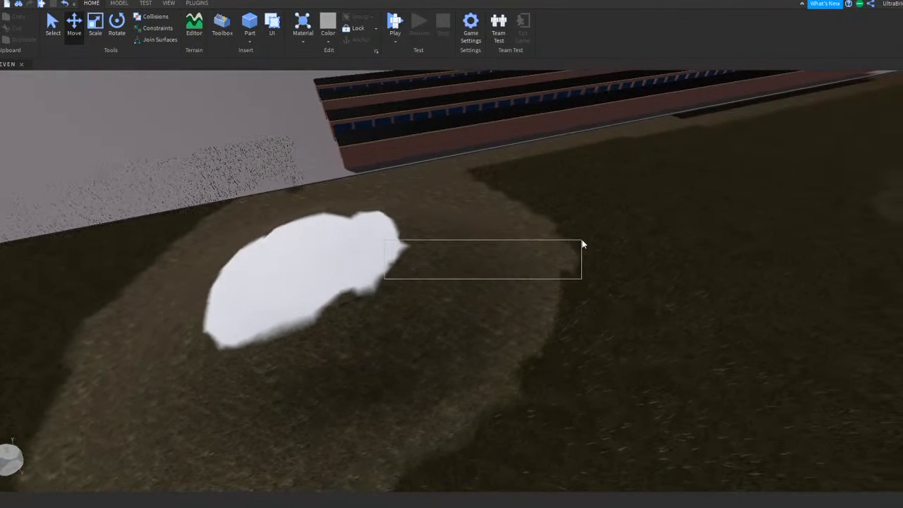
Step: Examine the snow-topped mound beside the grey slab and the end of the brick row buildings
{"action": "right_click_drag", "start_coordinate": [308, 260], "coordinate": [308, 259]}
{"action": "key", "text": "d"}
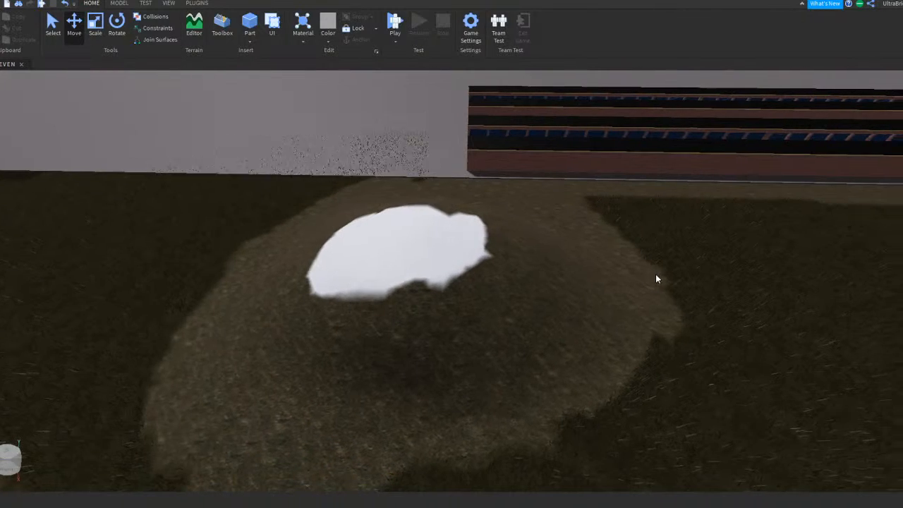
{"action": "right_click_drag", "start_coordinate": [655, 278], "coordinate": [656, 278]}
{"action": "mouse_move", "coordinate": [472, 278]}
{"action": "right_mouse_down"}
{"action": "mouse_move", "coordinate": [519, 273]}
{"action": "mouse_move", "coordinate": [470, 263]}
{"action": "right_mouse_up"}
{"action": "key", "text": "w"}
{"action": "key", "text": "w"}
{"action": "mouse_move", "coordinate": [333, 251]}
{"action": "left_mouse_down"}
{"action": "mouse_move", "coordinate": [438, 277]}
{"action": "mouse_move", "coordinate": [427, 280]}
{"action": "left_mouse_up"}
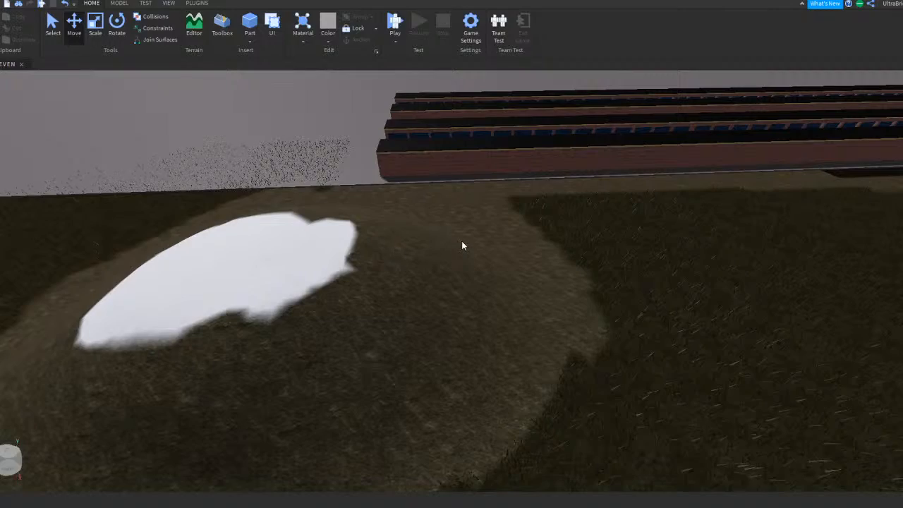
{"action": "scroll", "coordinate": [462, 246], "scroll_direction": "down", "scroll_amount": 10}
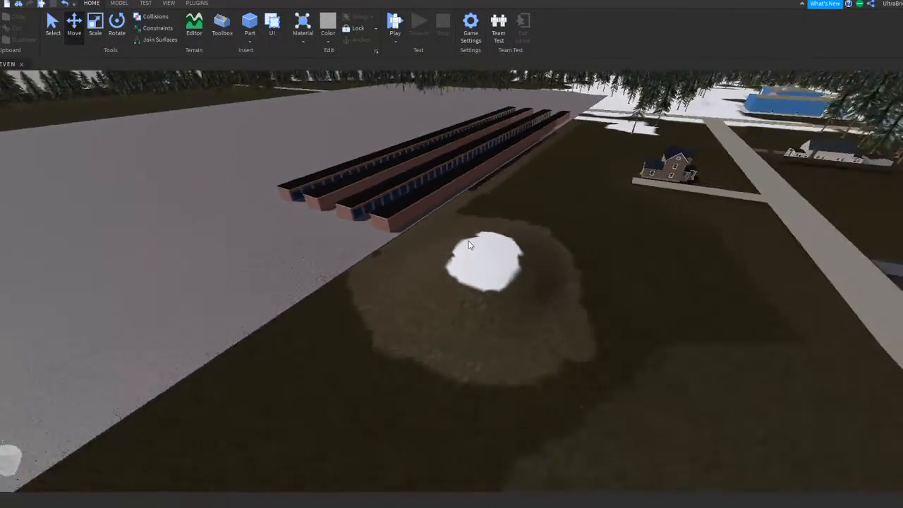
Step: Survey the grassy strip along the brick row buildings, from the mound to the brick house
{"action": "scroll", "coordinate": [468, 245], "scroll_direction": "up", "scroll_amount": 5}
{"action": "left_click", "coordinate": [281, 188]}
{"action": "right_click_drag", "start_coordinate": [530, 283], "coordinate": [531, 283]}
{"action": "key", "text": "w"}
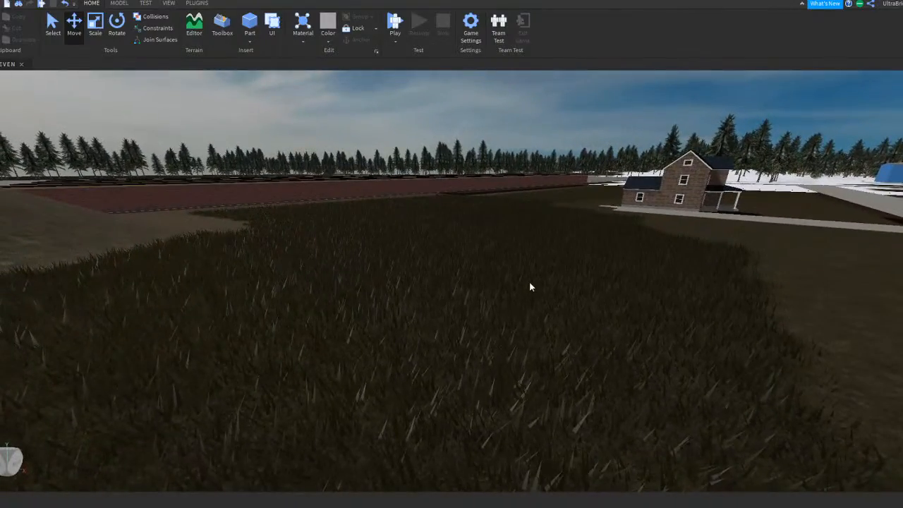
{"action": "key", "text": "e"}
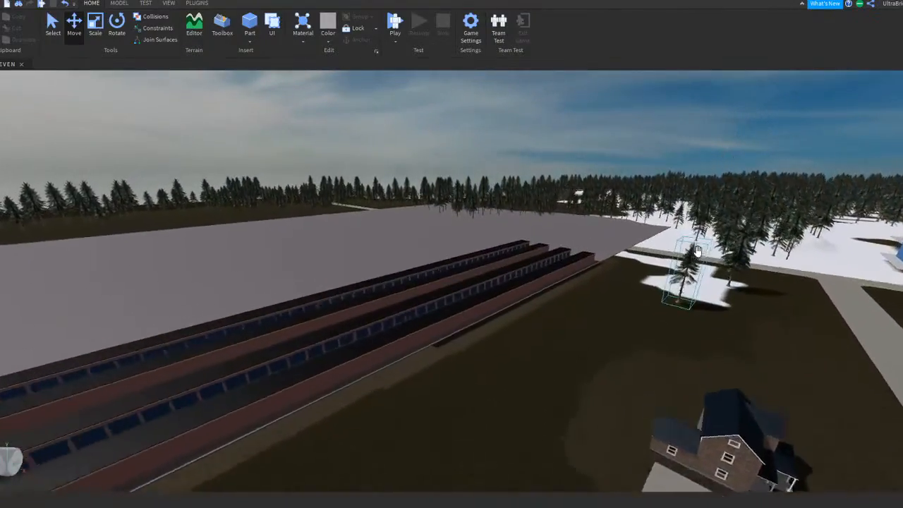
{"action": "key", "text": "q"}
{"action": "right_click_drag", "start_coordinate": [557, 293], "coordinate": [558, 293]}
{"action": "key", "text": "w"}
{"action": "key", "text": "w"}
{"action": "key", "text": "s"}
{"action": "key", "text": "w"}
{"action": "right_click_drag", "start_coordinate": [518, 342], "coordinate": [439, 296]}
{"action": "key", "text": "e"}
{"action": "key", "text": "q"}
{"action": "key", "text": "e"}
Step: Examine the ground at the rear of the brick house and the end of its driveway, leaving nothing selected
{"action": "left_click", "coordinate": [339, 99]}
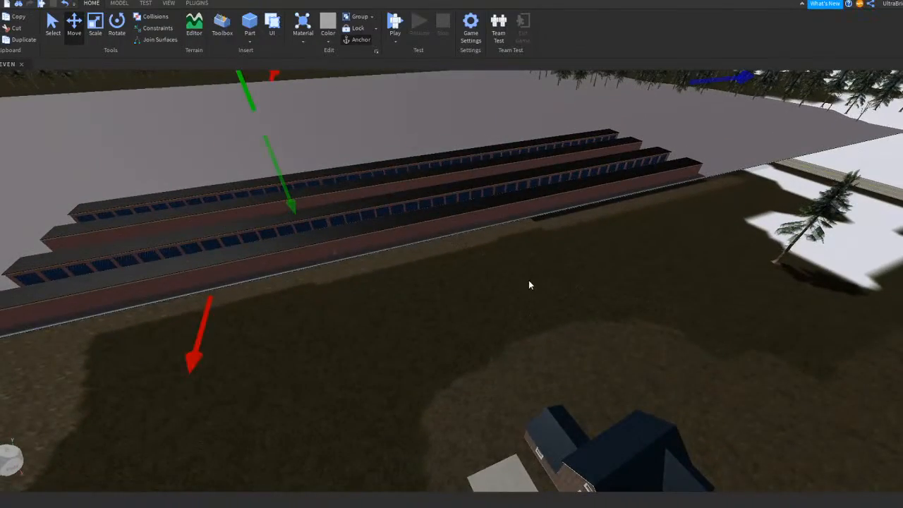
{"action": "right_click_drag", "start_coordinate": [529, 281], "coordinate": [524, 282]}
{"action": "right_click_drag", "start_coordinate": [460, 299], "coordinate": [460, 299]}
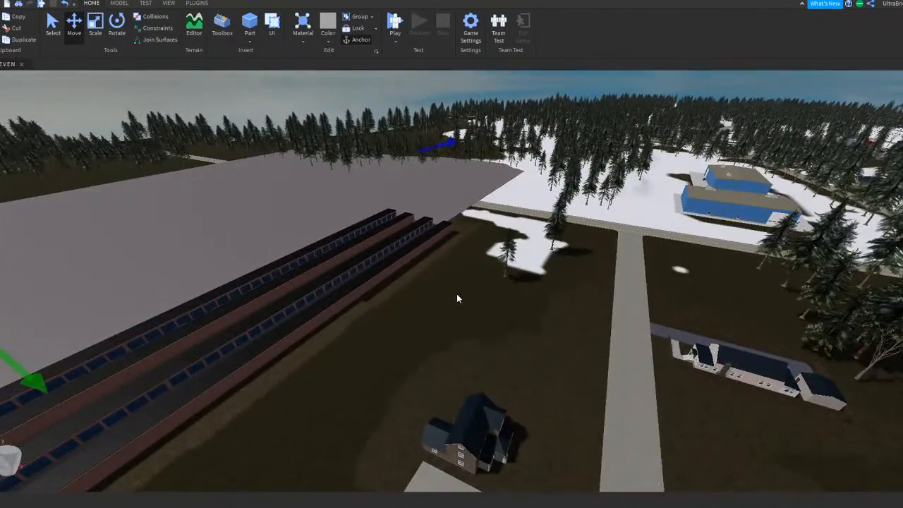
{"action": "right_click_drag", "start_coordinate": [552, 318], "coordinate": [553, 318]}
{"action": "scroll", "coordinate": [520, 384], "scroll_direction": "up", "scroll_amount": 6}
{"action": "right_click_drag", "start_coordinate": [512, 293], "coordinate": [512, 293]}
{"action": "scroll", "coordinate": [512, 292], "scroll_direction": "down", "scroll_amount": 3}
{"action": "scroll", "coordinate": [511, 291], "scroll_direction": "down", "scroll_amount": 5}
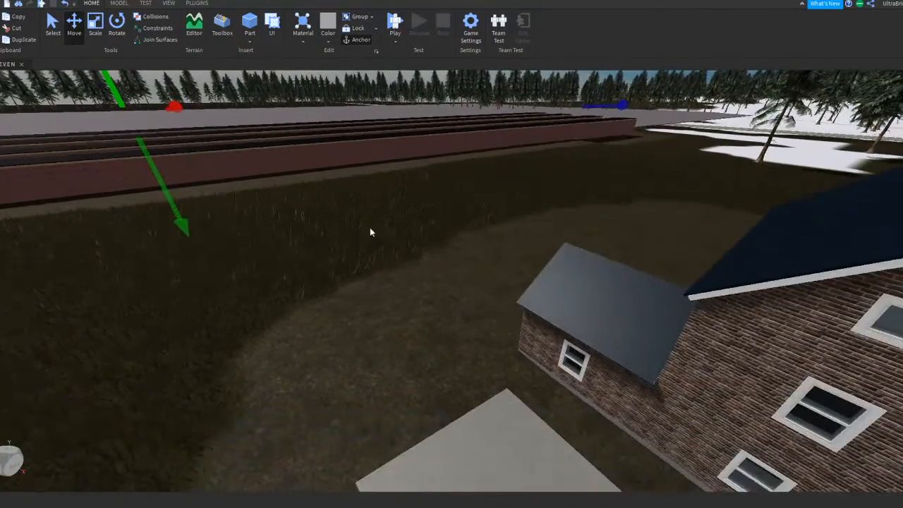
{"action": "left_click", "coordinate": [361, 246]}
Step: Subtract the terrain around the driveway's end and the brick house's rear extension with a size 6 spherical brush
{"action": "key", "text": "a"}
{"action": "key", "text": "q"}
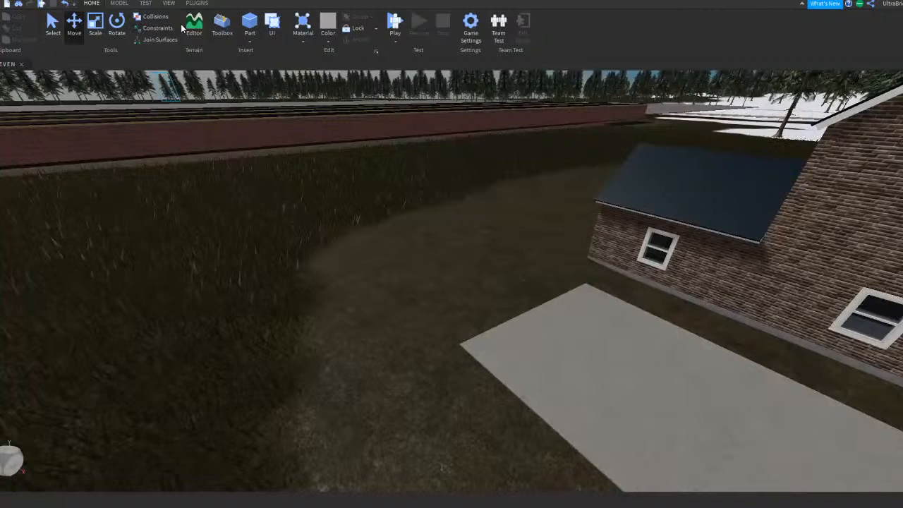
{"action": "left_click", "coordinate": [192, 27]}
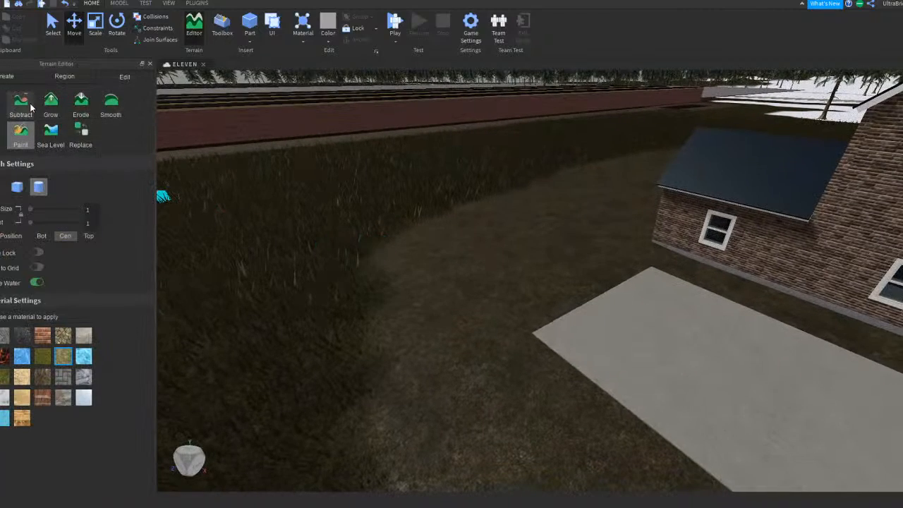
{"action": "key", "text": "e"}
{"action": "right_click_drag", "start_coordinate": [466, 204], "coordinate": [526, 223]}
{"action": "mouse_move", "coordinate": [430, 337]}
{"action": "left_mouse_down"}
{"action": "mouse_move", "coordinate": [574, 303]}
{"action": "mouse_move", "coordinate": [398, 383]}
{"action": "mouse_move", "coordinate": [366, 320]}
{"action": "mouse_move", "coordinate": [466, 230]}
{"action": "mouse_move", "coordinate": [415, 262]}
{"action": "left_mouse_up"}
{"action": "mouse_move", "coordinate": [342, 296]}
{"action": "left_mouse_down"}
{"action": "mouse_move", "coordinate": [311, 297]}
{"action": "mouse_move", "coordinate": [553, 256]}
{"action": "mouse_move", "coordinate": [664, 318]}
{"action": "mouse_move", "coordinate": [673, 344]}
{"action": "left_mouse_up"}
{"action": "right_click_drag", "start_coordinate": [670, 343], "coordinate": [655, 339]}
{"action": "right_click_drag", "start_coordinate": [635, 285], "coordinate": [625, 280]}
{"action": "left_click_drag", "start_coordinate": [602, 266], "coordinate": [616, 299]}
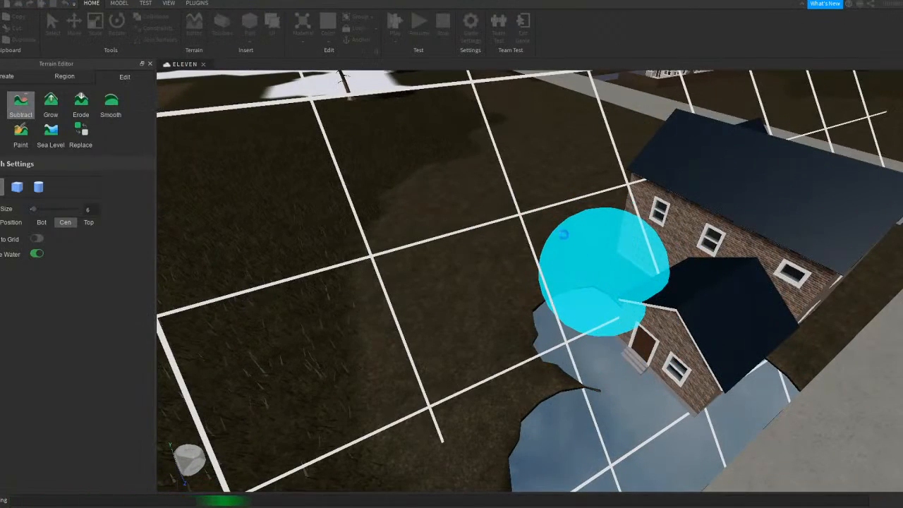
Step: Widen the terrain cutout behind the brick house toward the grassy field and around the driveway's end
{"action": "mouse_move", "coordinate": [569, 264]}
{"action": "left_mouse_down"}
{"action": "mouse_move", "coordinate": [641, 344]}
{"action": "mouse_move", "coordinate": [648, 310]}
{"action": "mouse_move", "coordinate": [570, 240]}
{"action": "left_mouse_up"}
{"action": "left_click_drag", "start_coordinate": [511, 444], "coordinate": [521, 290]}
{"action": "mouse_move", "coordinate": [572, 353]}
{"action": "left_mouse_down"}
{"action": "mouse_move", "coordinate": [568, 381]}
{"action": "mouse_move", "coordinate": [569, 371]}
{"action": "left_mouse_up"}
{"action": "right_click_drag", "start_coordinate": [558, 295], "coordinate": [526, 253]}
{"action": "key", "text": "s"}
{"action": "left_click", "coordinate": [504, 225]}
{"action": "left_click", "coordinate": [496, 282]}
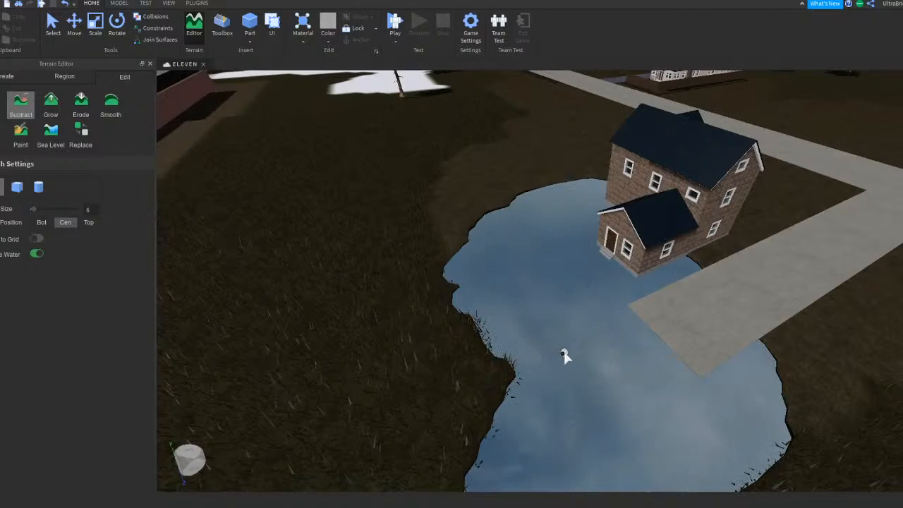
{"action": "key", "text": "s"}
{"action": "right_click_drag", "start_coordinate": [564, 354], "coordinate": [564, 344]}
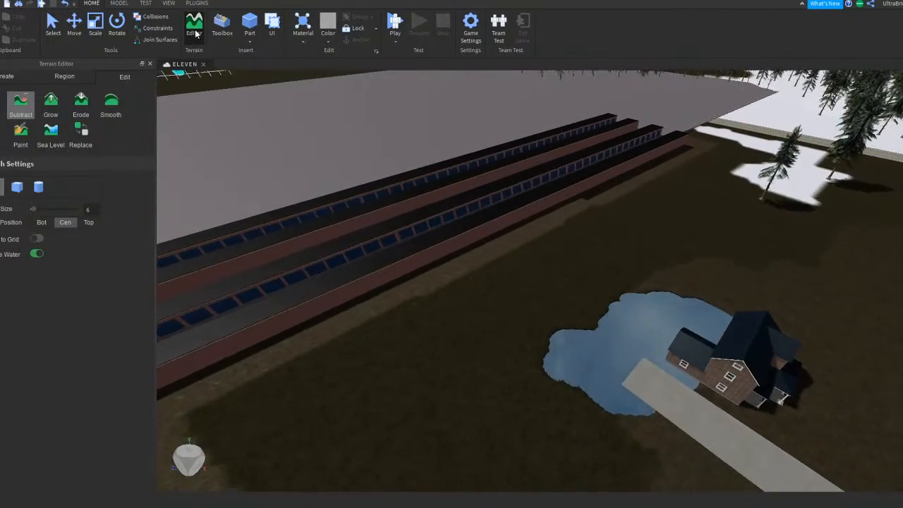
{"action": "left_click", "coordinate": [196, 33]}
Step: Scale the large grey slab under the brick row buildings down to a strip covering the cutout around the brick house
{"action": "key", "text": "s"}
{"action": "right_click_drag", "start_coordinate": [466, 227], "coordinate": [459, 227]}
{"action": "left_click", "coordinate": [391, 157]}
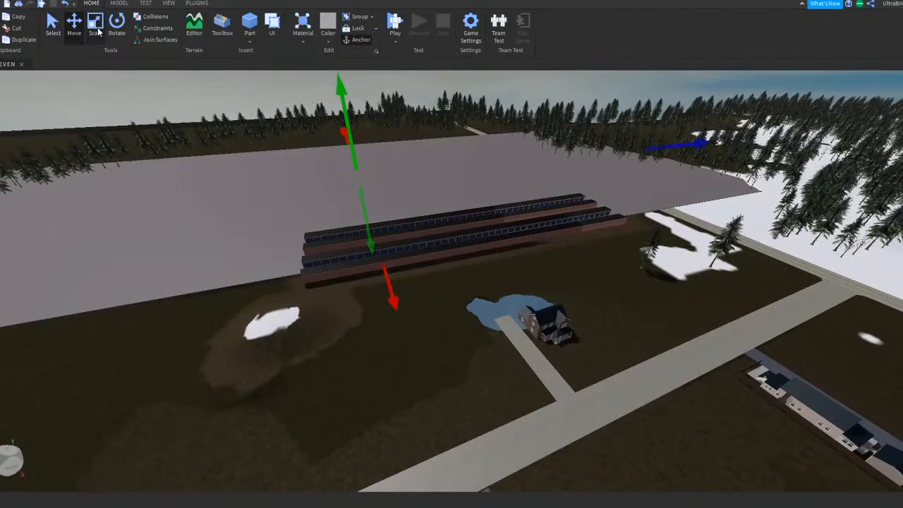
{"action": "left_click_drag", "start_coordinate": [664, 151], "coordinate": [663, 151]}
{"action": "left_click_drag", "start_coordinate": [528, 211], "coordinate": [517, 213]}
{"action": "right_click_drag", "start_coordinate": [517, 213], "coordinate": [512, 214]}
{"action": "left_click_drag", "start_coordinate": [288, 163], "coordinate": [205, 197]}
{"action": "left_click_drag", "start_coordinate": [420, 229], "coordinate": [491, 236]}
{"action": "right_click_drag", "start_coordinate": [491, 237], "coordinate": [490, 236]}
{"action": "left_click_drag", "start_coordinate": [273, 114], "coordinate": [242, 227]}
{"action": "right_click_drag", "start_coordinate": [242, 228], "coordinate": [243, 227]}
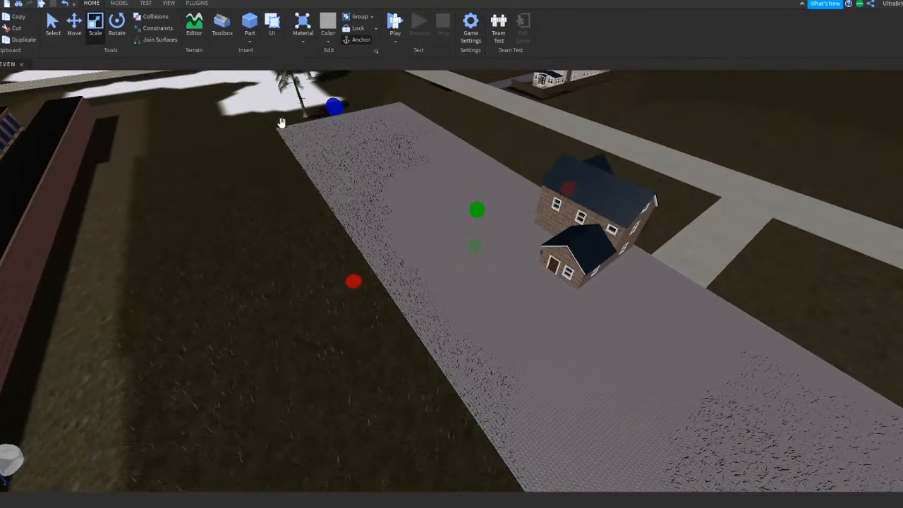
Step: Shorten the grey slab at its ends so it fits closely around the terrain cutout behind the brick house
{"action": "left_click_drag", "start_coordinate": [327, 111], "coordinate": [393, 172]}
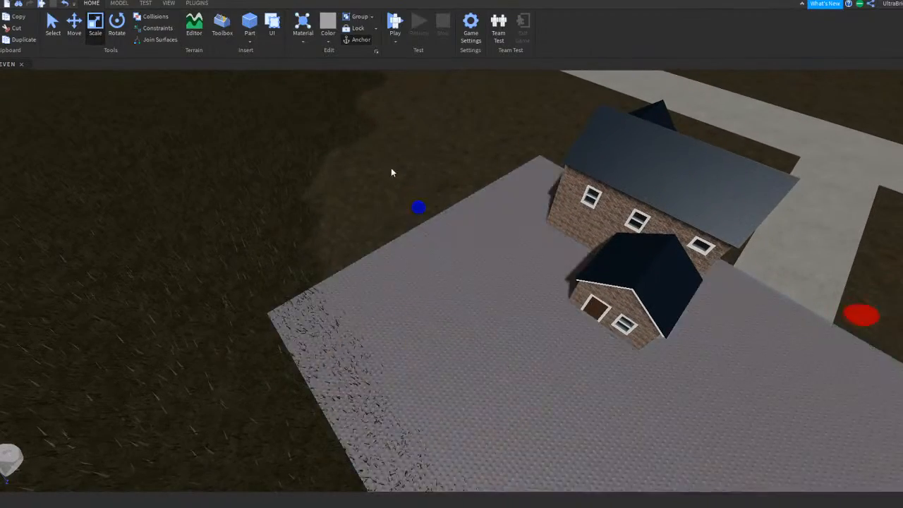
{"action": "right_click_drag", "start_coordinate": [393, 172], "coordinate": [393, 172]}
{"action": "scroll", "coordinate": [518, 169], "scroll_direction": "down", "scroll_amount": 6}
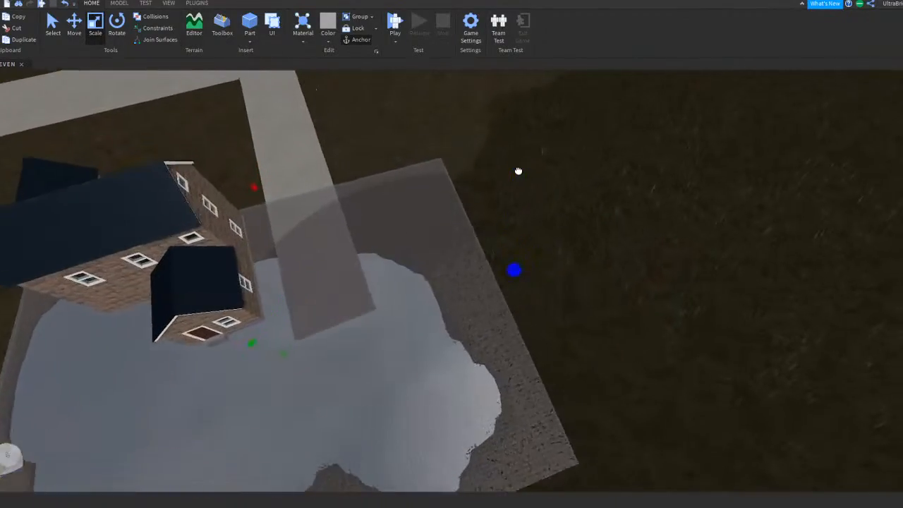
{"action": "left_click_drag", "start_coordinate": [497, 210], "coordinate": [499, 210]}
{"action": "left_click", "coordinate": [542, 203]}
{"action": "right_click_drag", "start_coordinate": [542, 203], "coordinate": [541, 201]}
Step: Convert the grey slab into grass terrain with the Part to Terrain plugin
{"action": "key", "text": "q"}
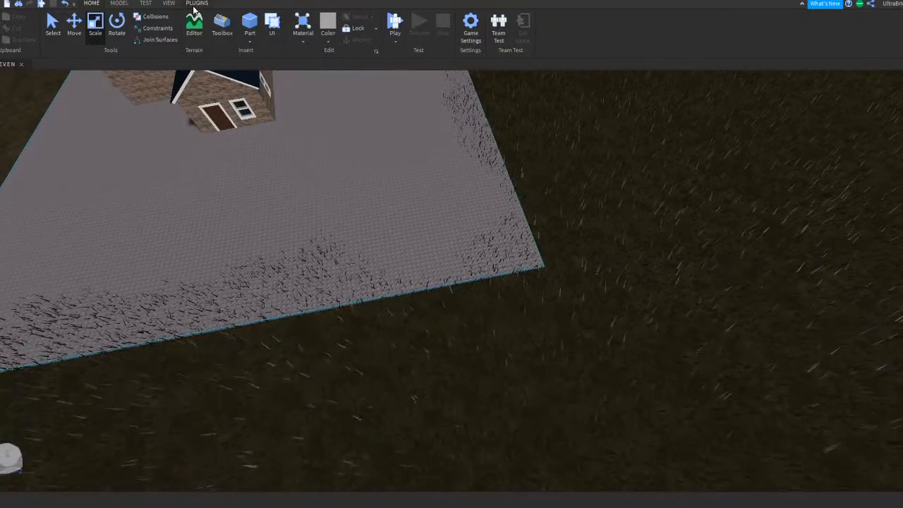
{"action": "left_click", "coordinate": [197, 27]}
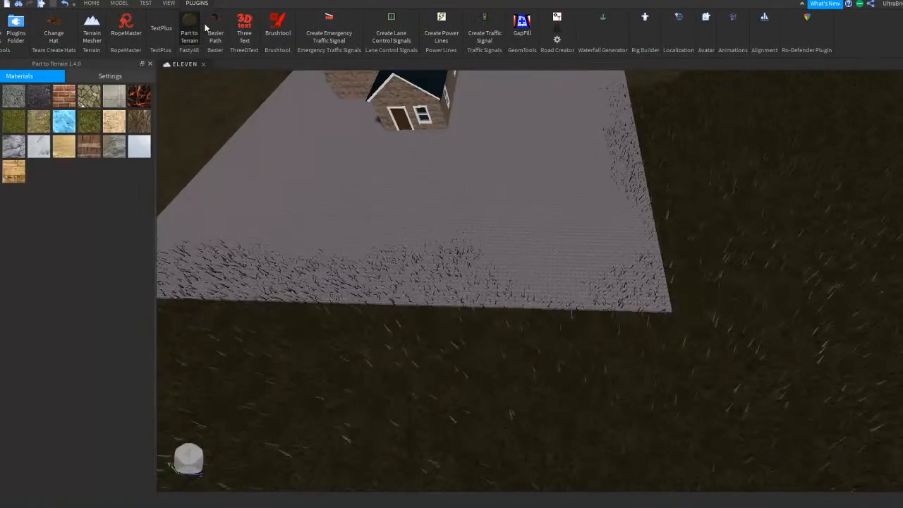
{"action": "left_click", "coordinate": [444, 163]}
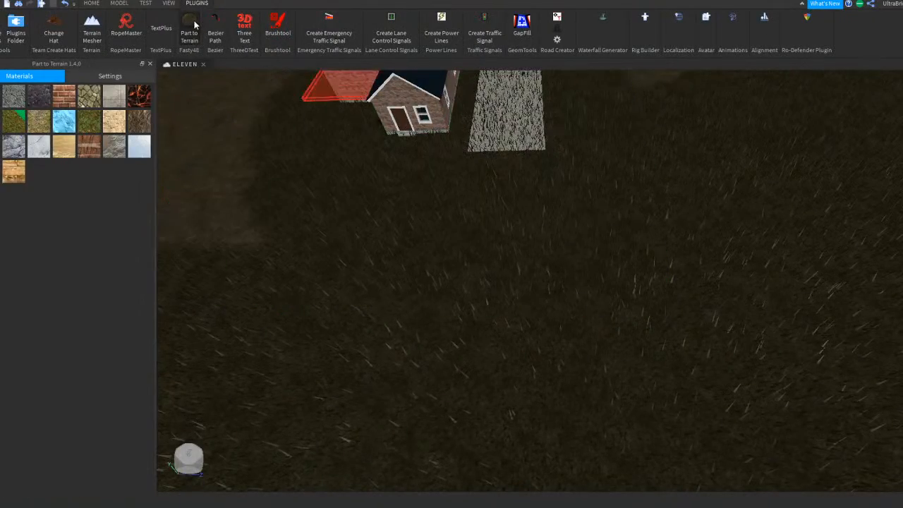
{"action": "left_click", "coordinate": [195, 26]}
{"action": "scroll", "coordinate": [392, 124], "scroll_direction": "up", "scroll_amount": 3}
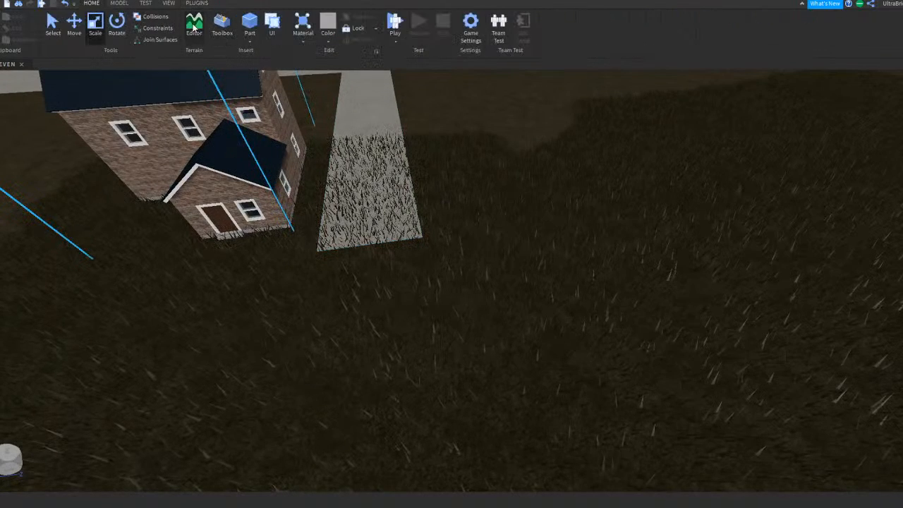
Step: Paint ground material over the grass poking through the driveway and along its edges with a size 1 cylindrical brush
{"action": "left_click", "coordinate": [194, 27]}
{"action": "left_click", "coordinate": [14, 139]}
{"action": "right_click_drag", "start_coordinate": [327, 191], "coordinate": [371, 195]}
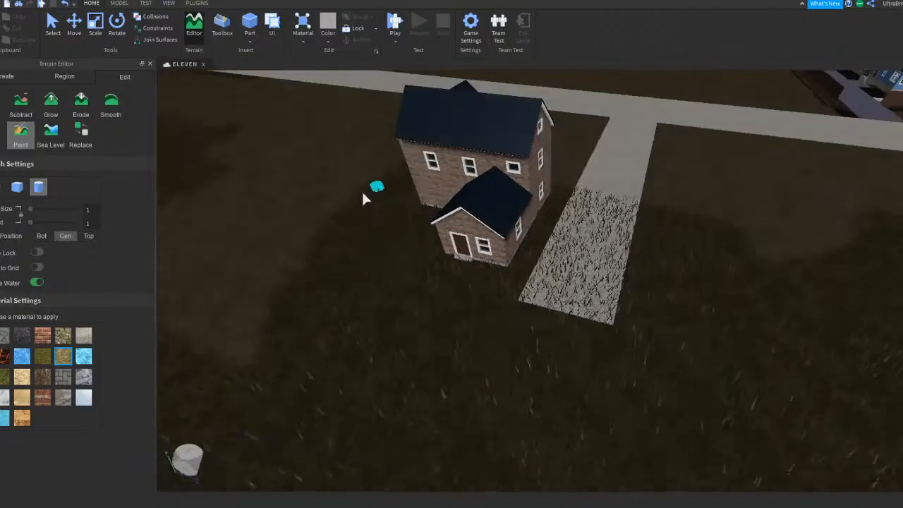
{"action": "scroll", "coordinate": [578, 238], "scroll_direction": "up", "scroll_amount": 3}
{"action": "left_click_drag", "start_coordinate": [608, 192], "coordinate": [520, 358]}
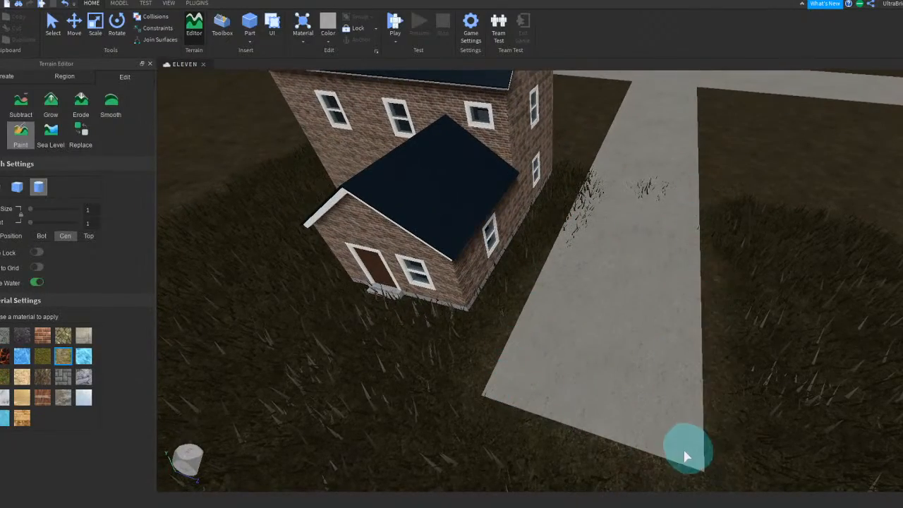
{"action": "key", "text": "a"}
{"action": "mouse_move", "coordinate": [558, 205]}
{"action": "left_mouse_down"}
{"action": "mouse_move", "coordinate": [457, 364]}
{"action": "mouse_move", "coordinate": [699, 304]}
{"action": "left_mouse_up"}
{"action": "key", "text": "d"}
{"action": "key", "text": "a"}
{"action": "scroll", "coordinate": [197, 220], "scroll_direction": "down", "scroll_amount": 5}
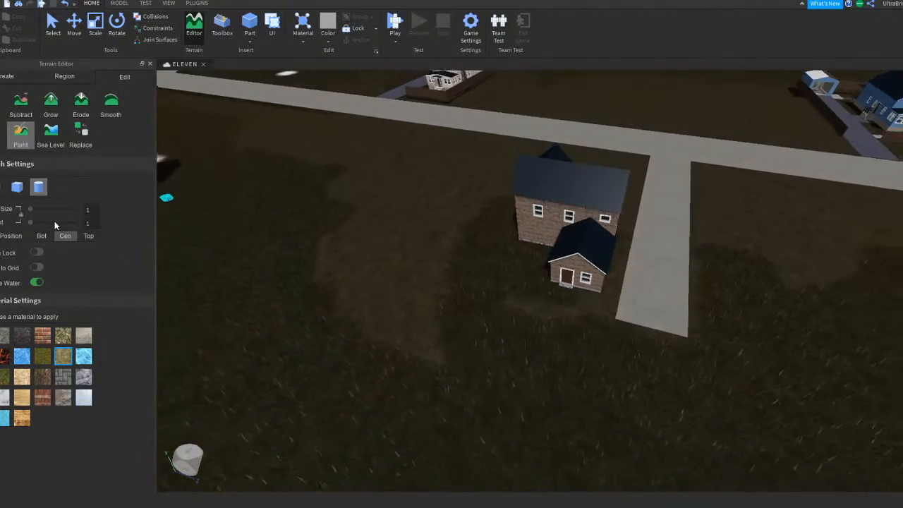
Step: Enlarge the paint brush to size 24 and paint a wide patch of ground material around the brick house and driveway
{"action": "left_click_drag", "start_coordinate": [30, 209], "coordinate": [47, 210]}
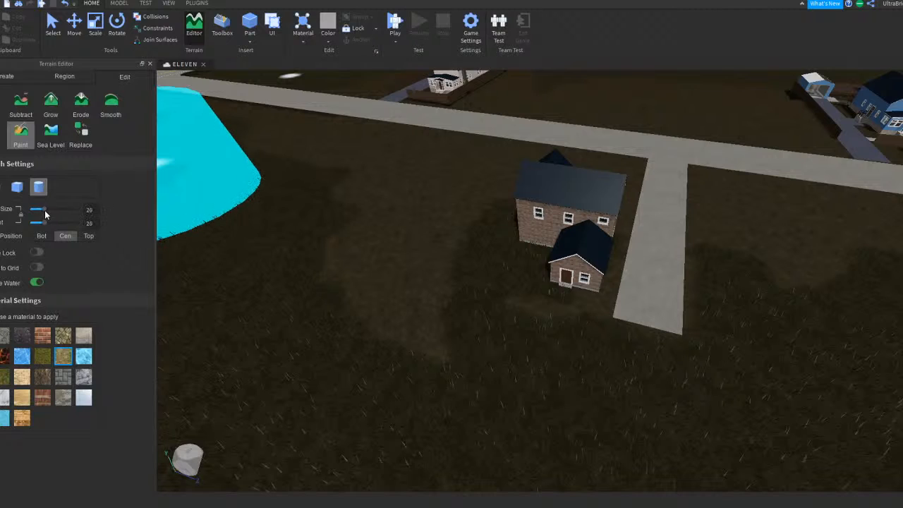
{"action": "key", "text": "w"}
{"action": "mouse_move", "coordinate": [579, 166]}
{"action": "right_mouse_down"}
{"action": "mouse_move", "coordinate": [569, 158]}
{"action": "mouse_move", "coordinate": [541, 163]}
{"action": "right_mouse_up"}
{"action": "key", "text": "d"}
{"action": "key", "text": "a"}
{"action": "mouse_move", "coordinate": [482, 309]}
{"action": "left_mouse_down"}
{"action": "mouse_move", "coordinate": [482, 322]}
{"action": "mouse_move", "coordinate": [446, 295]}
{"action": "mouse_move", "coordinate": [468, 246]}
{"action": "mouse_move", "coordinate": [458, 223]}
{"action": "left_mouse_up"}
{"action": "key", "text": "w"}
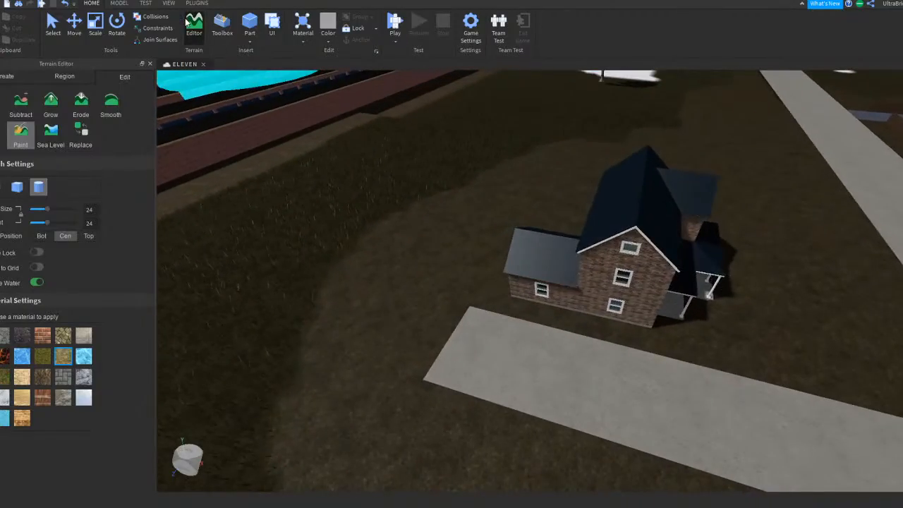
{"action": "left_click", "coordinate": [194, 25]}
Step: Select the brick house's driveway and examine its end and the ground behind the house
{"action": "scroll", "coordinate": [490, 315], "scroll_direction": "up", "scroll_amount": 5}
{"action": "right_click_drag", "start_coordinate": [498, 252], "coordinate": [490, 316]}
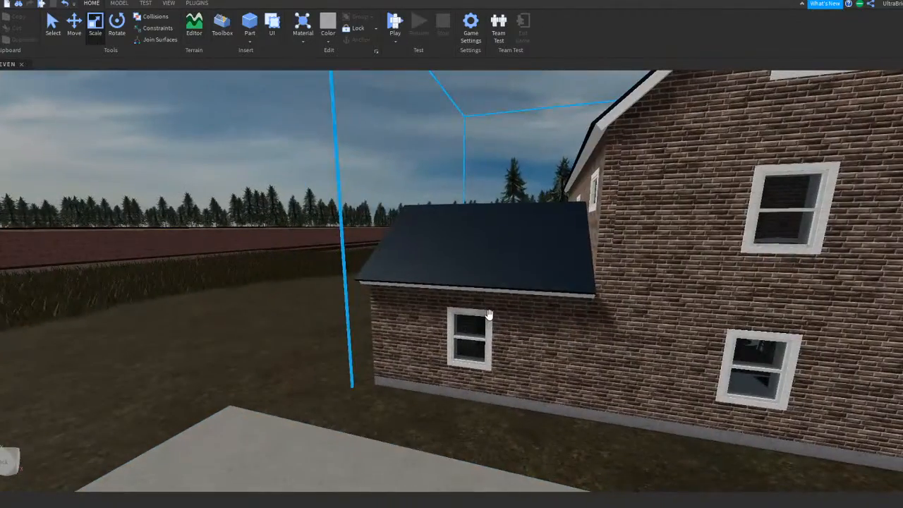
{"action": "scroll", "coordinate": [500, 230], "scroll_direction": "down", "scroll_amount": 8}
{"action": "right_click_drag", "start_coordinate": [503, 230], "coordinate": [544, 257]}
{"action": "left_click", "coordinate": [514, 260]}
{"action": "key", "text": "e"}
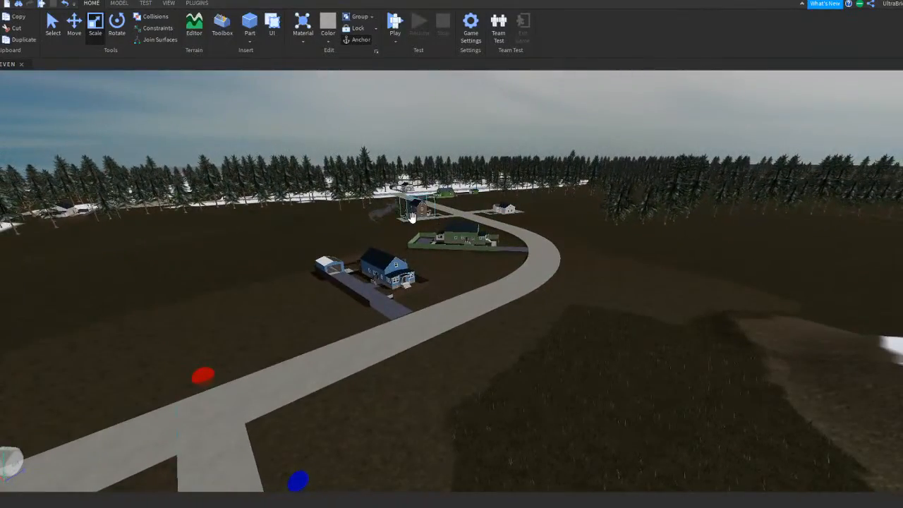
{"action": "key", "text": "f"}
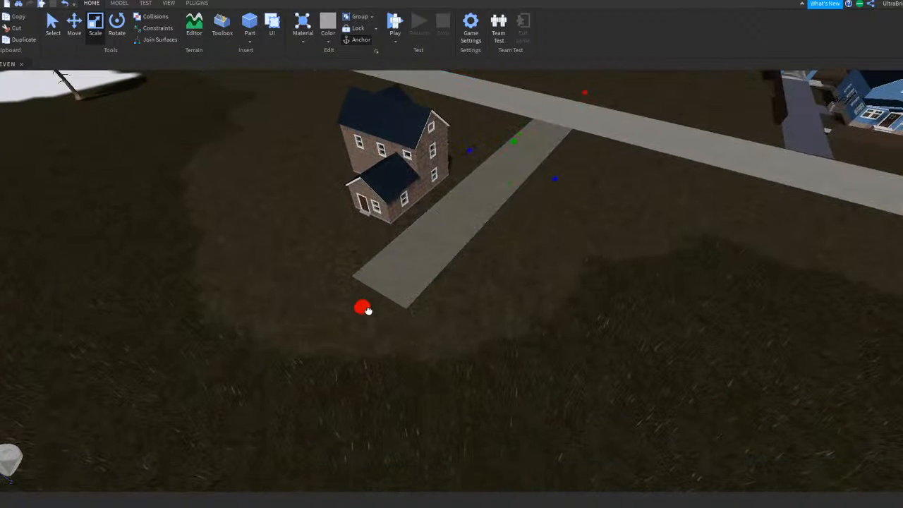
{"action": "right_click_drag", "start_coordinate": [504, 244], "coordinate": [505, 241]}
{"action": "key", "text": "d"}
{"action": "key", "text": "w"}
{"action": "key", "text": "a"}
{"action": "key", "text": "d"}
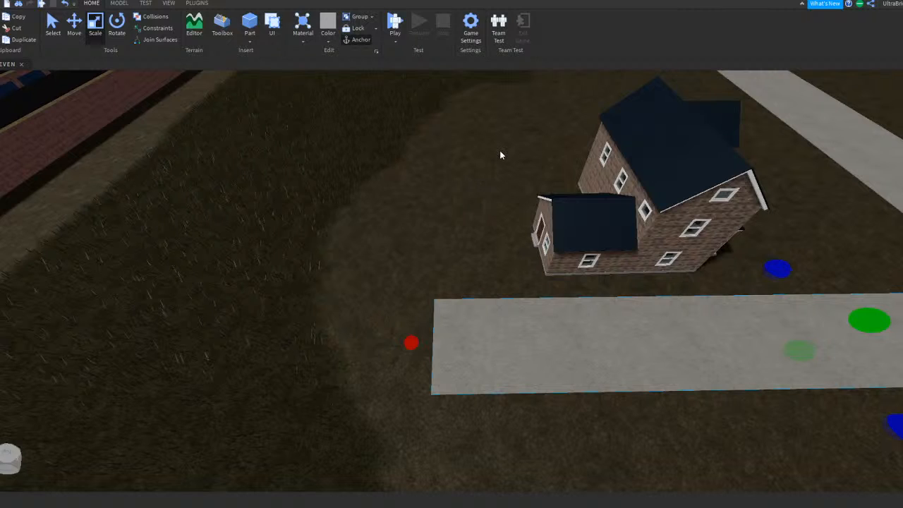
Step: Add a second concrete slab at the driveway's end, extending it in an L-shape across the area behind the brick house
{"action": "scroll", "coordinate": [517, 265], "scroll_direction": "up", "scroll_amount": 3}
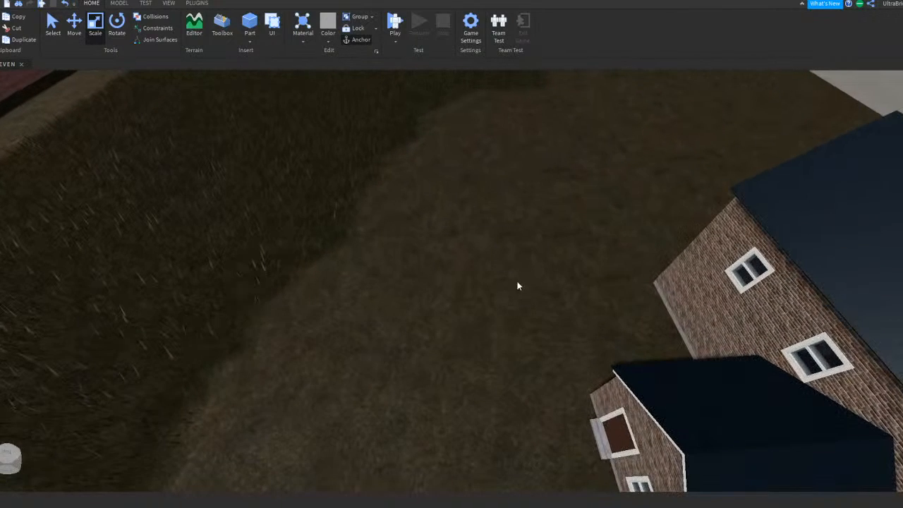
{"action": "right_click_drag", "start_coordinate": [520, 286], "coordinate": [519, 283]}
{"action": "right_click_drag", "start_coordinate": [471, 197], "coordinate": [471, 196]}
{"action": "key", "text": "s"}
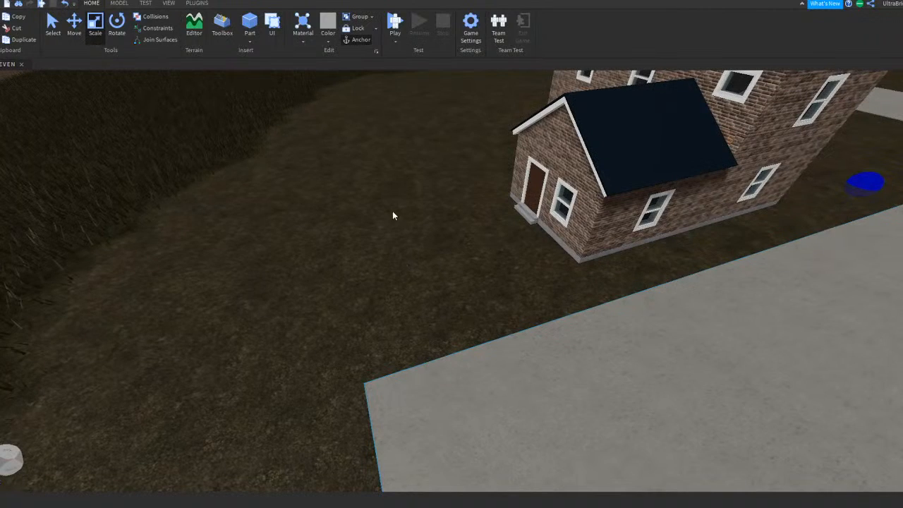
{"action": "right_click_drag", "start_coordinate": [559, 190], "coordinate": [643, 167]}
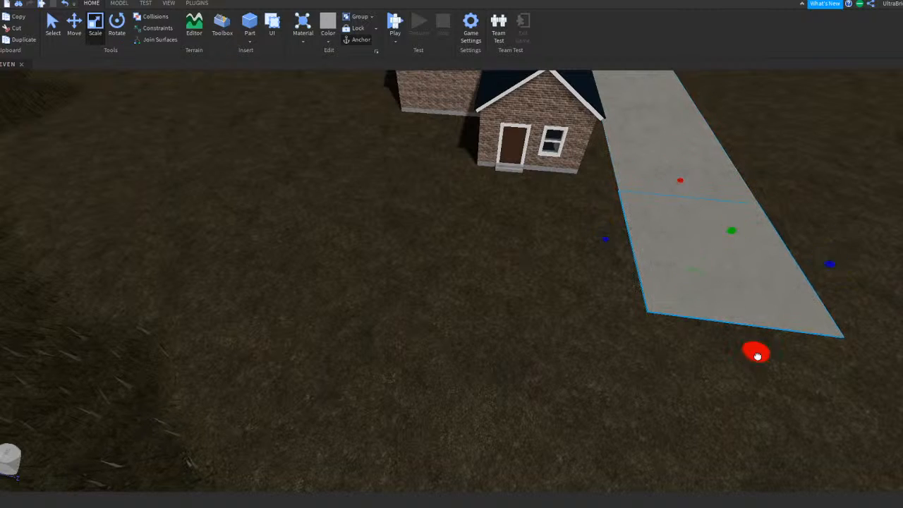
{"action": "right_click_drag", "start_coordinate": [616, 262], "coordinate": [579, 258]}
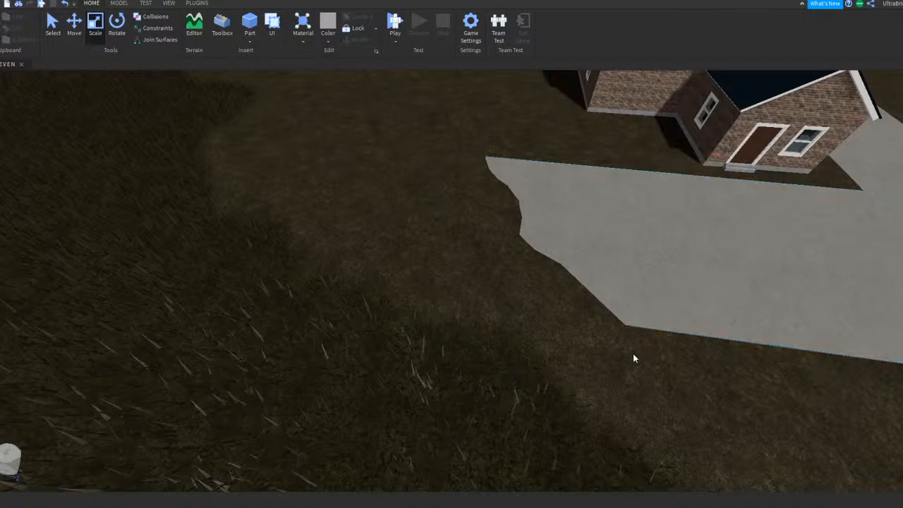
{"action": "right_click_drag", "start_coordinate": [633, 353], "coordinate": [621, 352]}
{"action": "scroll", "coordinate": [444, 202], "scroll_direction": "down", "scroll_amount": 5}
Step: Subtract the terrain around the driveway extension behind the brick house with a size 15 cylindrical brush
{"action": "left_click", "coordinate": [194, 25]}
{"action": "right_click_drag", "start_coordinate": [398, 201], "coordinate": [419, 212]}
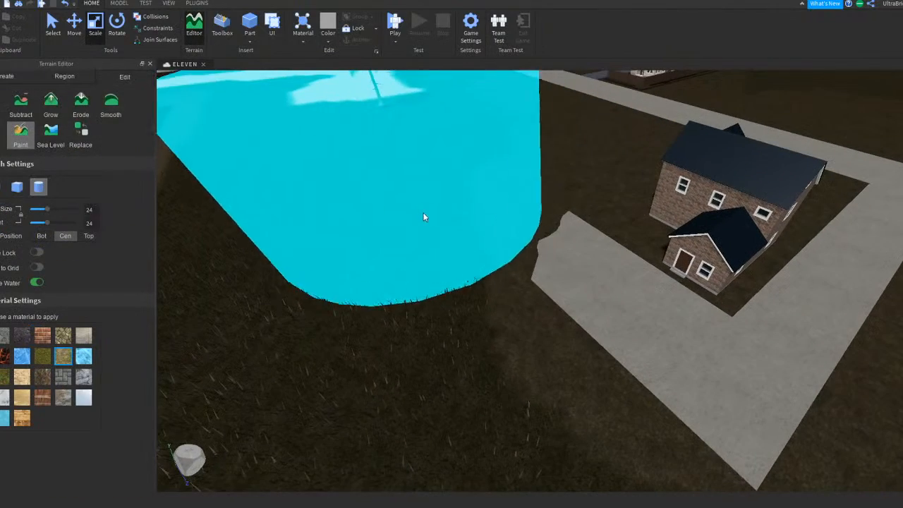
{"action": "left_click", "coordinate": [472, 218]}
{"action": "left_click", "coordinate": [20, 111]}
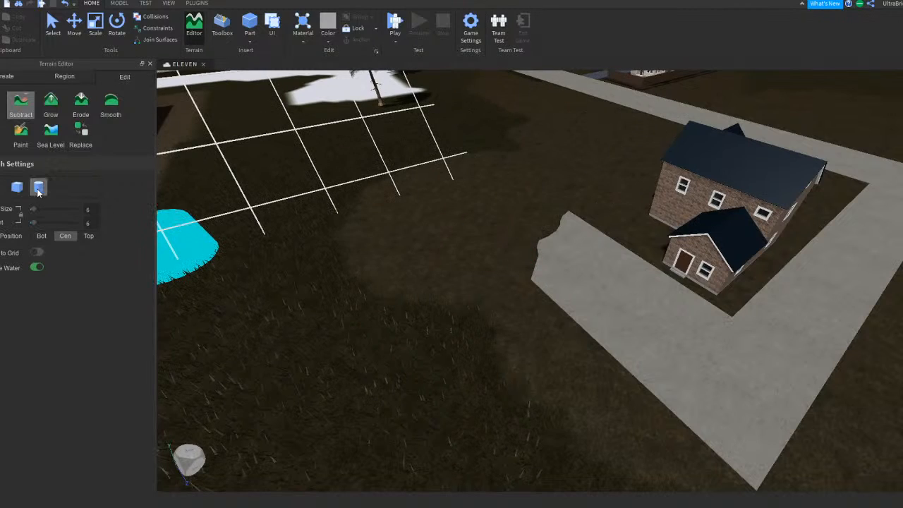
{"action": "mouse_move", "coordinate": [496, 234]}
{"action": "left_mouse_down"}
{"action": "mouse_move", "coordinate": [512, 244]}
{"action": "mouse_move", "coordinate": [522, 205]}
{"action": "mouse_move", "coordinate": [552, 210]}
{"action": "left_mouse_up"}
{"action": "mouse_move", "coordinate": [463, 182]}
{"action": "left_mouse_down"}
{"action": "mouse_move", "coordinate": [409, 222]}
{"action": "mouse_move", "coordinate": [484, 262]}
{"action": "mouse_move", "coordinate": [509, 292]}
{"action": "mouse_move", "coordinate": [597, 210]}
{"action": "mouse_move", "coordinate": [631, 198]}
{"action": "mouse_move", "coordinate": [582, 173]}
{"action": "mouse_move", "coordinate": [492, 155]}
{"action": "left_mouse_up"}
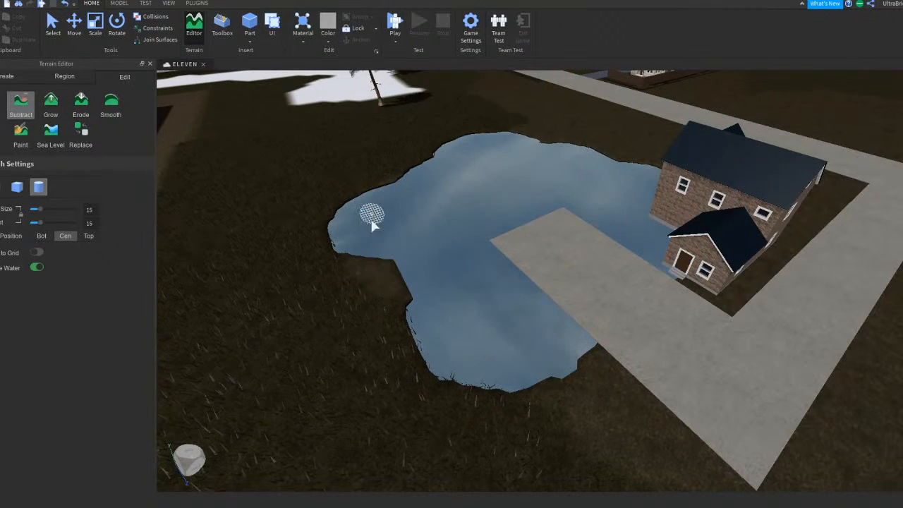
{"action": "scroll", "coordinate": [440, 353], "scroll_direction": "down", "scroll_amount": 10}
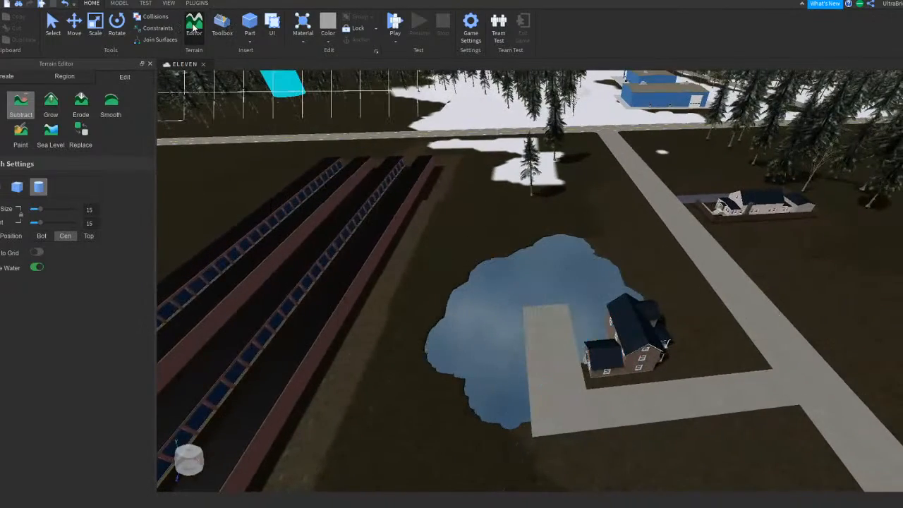
{"action": "left_click", "coordinate": [194, 27]}
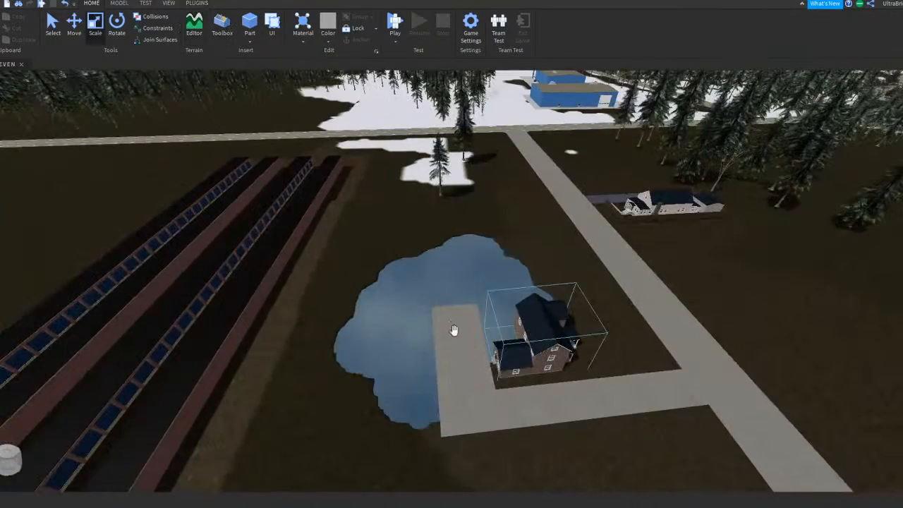
Step: Inspect the edge of the terrain cutout behind the brick house and survey the open field across the road
{"action": "scroll", "coordinate": [414, 309], "scroll_direction": "up", "scroll_amount": 10}
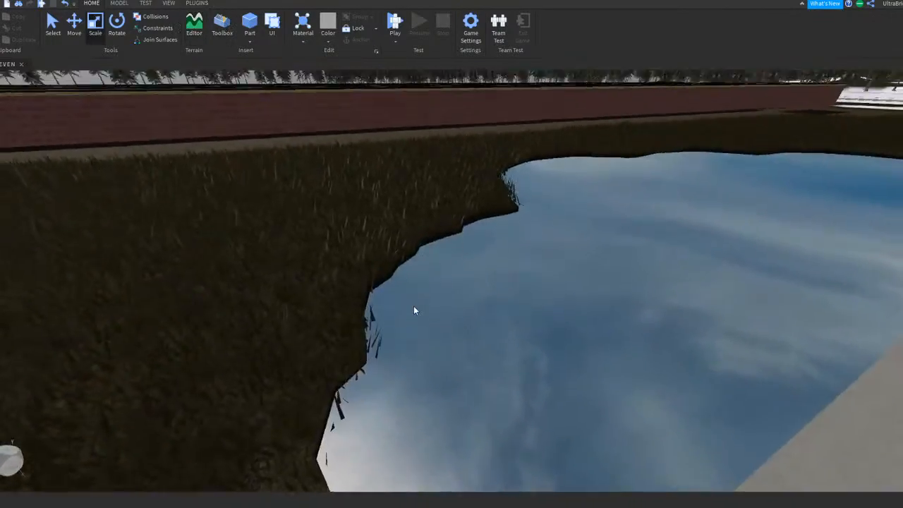
{"action": "right_click_drag", "start_coordinate": [415, 311], "coordinate": [414, 311]}
{"action": "key", "text": "q"}
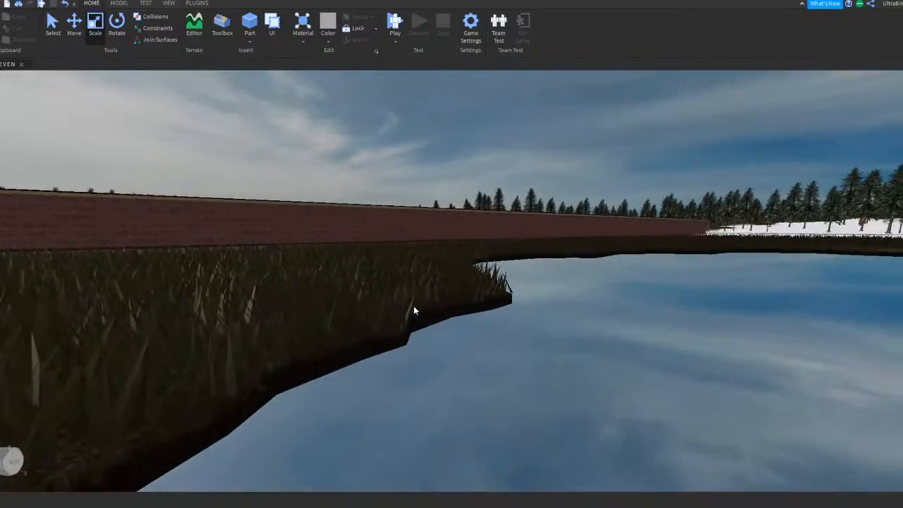
{"action": "key", "text": "a"}
{"action": "key", "text": "w"}
{"action": "right_click_drag", "start_coordinate": [543, 316], "coordinate": [503, 313]}
{"action": "key", "text": "e"}
{"action": "key", "text": "e"}
{"action": "key", "text": "e"}
{"action": "key", "text": "w"}
{"action": "scroll", "coordinate": [548, 283], "scroll_direction": "up", "scroll_amount": 5}
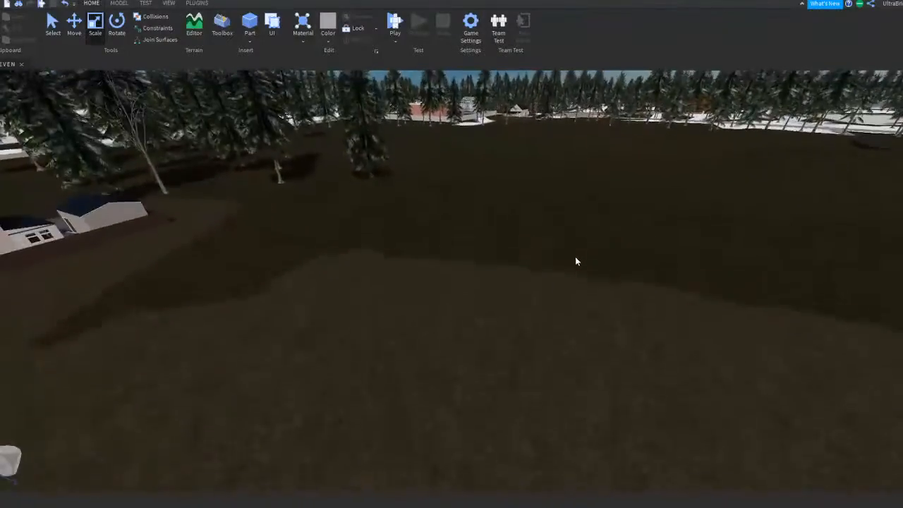
Step: Select the large flat part off the coast and place it over the land around the brick house
{"action": "scroll", "coordinate": [576, 256], "scroll_direction": "down", "scroll_amount": 6}
{"action": "right_click_drag", "start_coordinate": [633, 118], "coordinate": [634, 116]}
{"action": "left_click", "coordinate": [630, 124]}
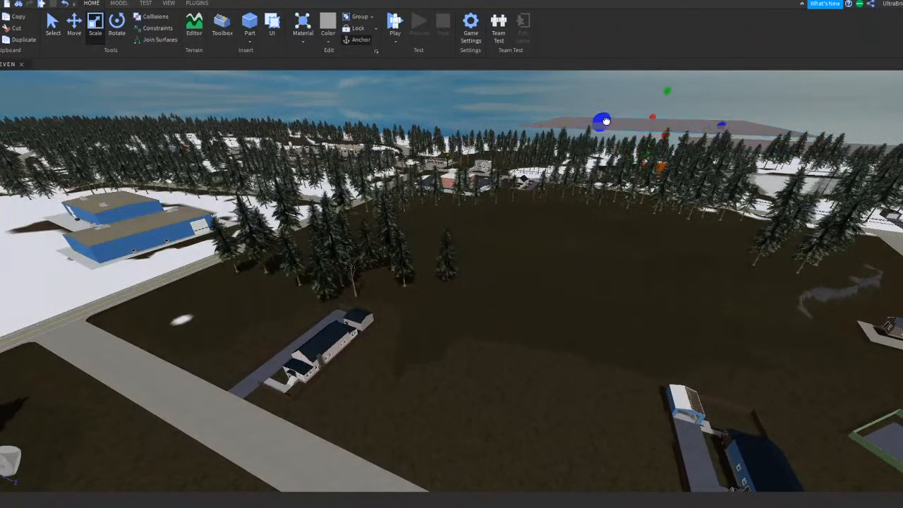
{"action": "key", "text": "s"}
{"action": "left_click_drag", "start_coordinate": [674, 145], "coordinate": [704, 171]}
{"action": "right_click_drag", "start_coordinate": [699, 170], "coordinate": [704, 171]}
{"action": "left_click_drag", "start_coordinate": [704, 171], "coordinate": [702, 171]}
{"action": "right_click_drag", "start_coordinate": [703, 171], "coordinate": [702, 172]}
{"action": "left_click_drag", "start_coordinate": [702, 171], "coordinate": [539, 194]}
{"action": "right_click_drag", "start_coordinate": [538, 193], "coordinate": [487, 189]}
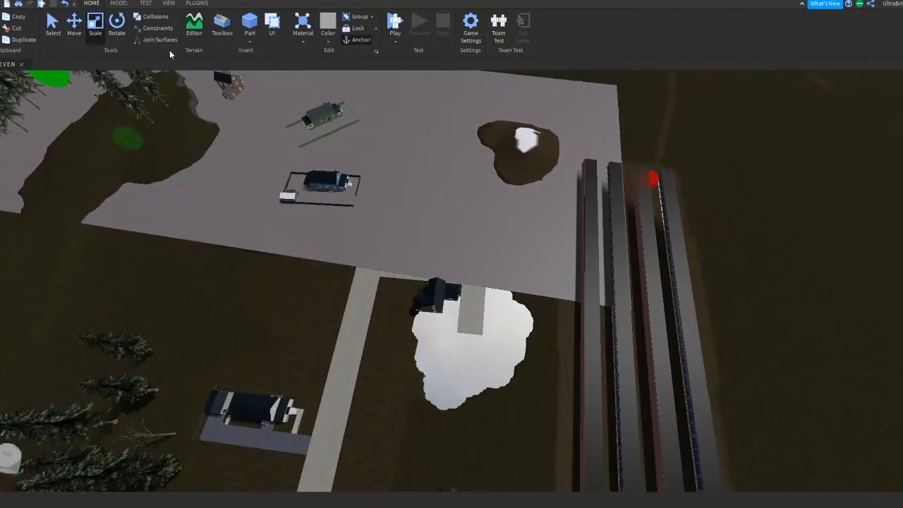
Step: Shorten the large flat part on the side facing the road so it clears the blue and green houses
{"action": "right_click_drag", "start_coordinate": [131, 113], "coordinate": [106, 92]}
{"action": "key", "text": "s"}
{"action": "right_click_drag", "start_coordinate": [43, 158], "coordinate": [22, 147]}
{"action": "left_click_drag", "start_coordinate": [56, 114], "coordinate": [261, 172]}
{"action": "right_click_drag", "start_coordinate": [258, 170], "coordinate": [260, 171]}
{"action": "left_click_drag", "start_coordinate": [261, 171], "coordinate": [259, 172]}
{"action": "right_click_drag", "start_coordinate": [260, 171], "coordinate": [259, 171]}
{"action": "left_click_drag", "start_coordinate": [259, 172], "coordinate": [355, 193]}
{"action": "right_click_drag", "start_coordinate": [608, 232], "coordinate": [646, 211]}
{"action": "left_click_drag", "start_coordinate": [712, 186], "coordinate": [707, 187]}
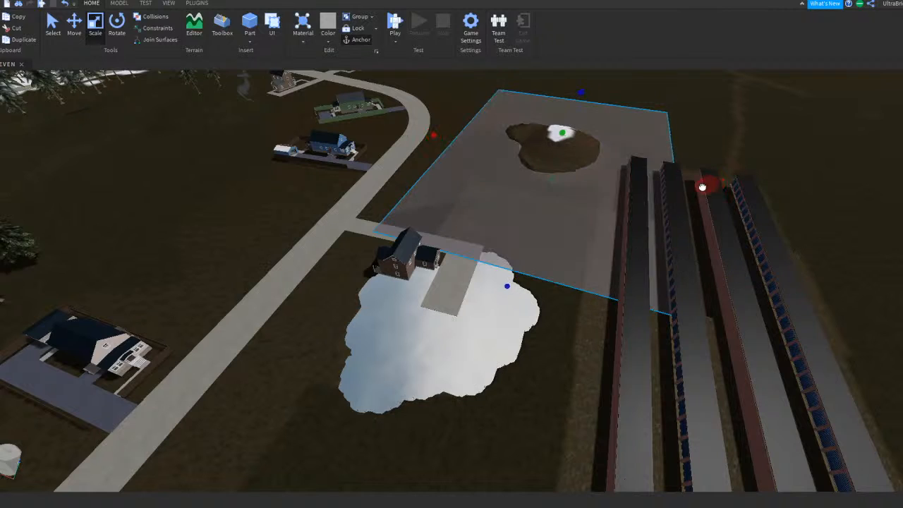
Step: Position the flat part over the terrain cutout at the brick house and scale its edges down to the lot
{"action": "left_click_drag", "start_coordinate": [608, 193], "coordinate": [608, 192]}
{"action": "left_click_drag", "start_coordinate": [553, 90], "coordinate": [482, 214]}
{"action": "key", "text": "w"}
{"action": "right_click_drag", "start_coordinate": [484, 212], "coordinate": [483, 214]}
{"action": "left_click_drag", "start_coordinate": [482, 245], "coordinate": [386, 293]}
{"action": "right_click_drag", "start_coordinate": [451, 261], "coordinate": [386, 293]}
{"action": "left_click_drag", "start_coordinate": [356, 304], "coordinate": [355, 304]}
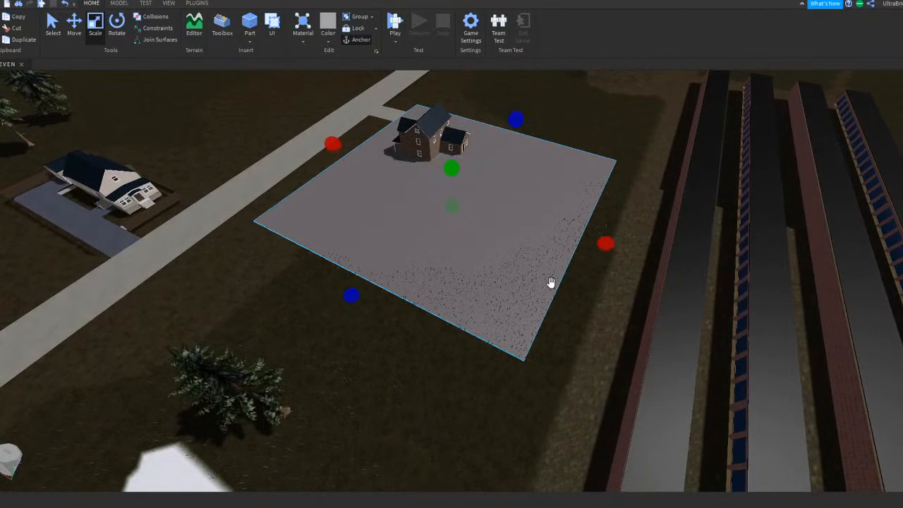
{"action": "left_click_drag", "start_coordinate": [602, 243], "coordinate": [590, 243]}
{"action": "left_click_drag", "start_coordinate": [333, 145], "coordinate": [361, 150]}
{"action": "key", "text": "w"}
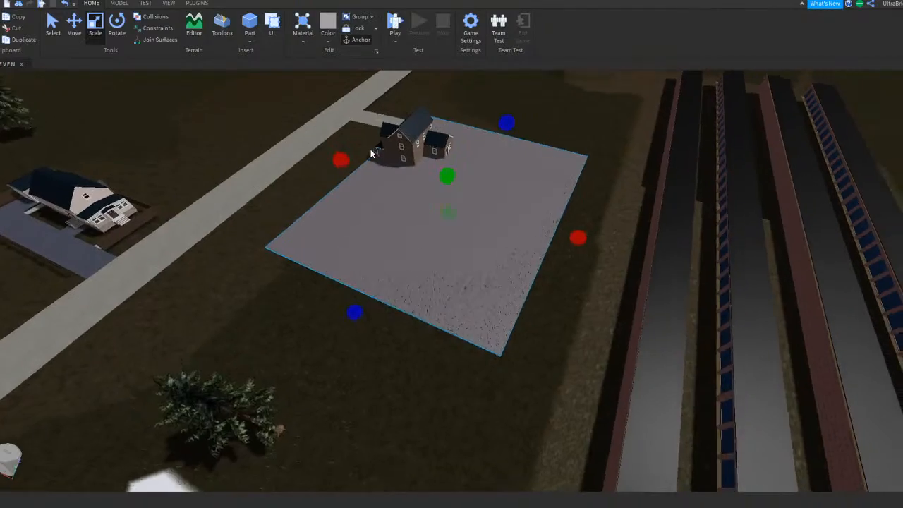
Step: Convert the flat part around the brick house into grass terrain with the Part to Terrain plugin
{"action": "left_click", "coordinate": [586, 194]}
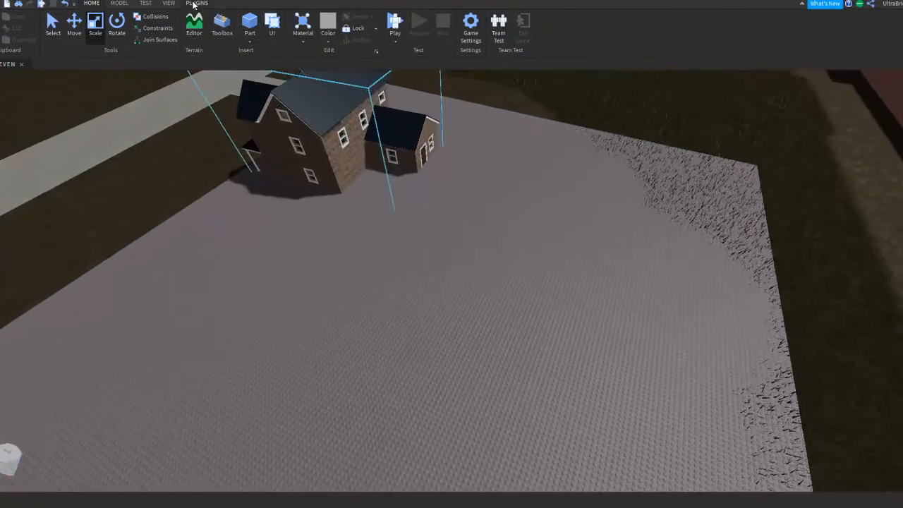
{"action": "left_click", "coordinate": [197, 4]}
{"action": "left_click", "coordinate": [190, 28]}
{"action": "left_click", "coordinate": [488, 227]}
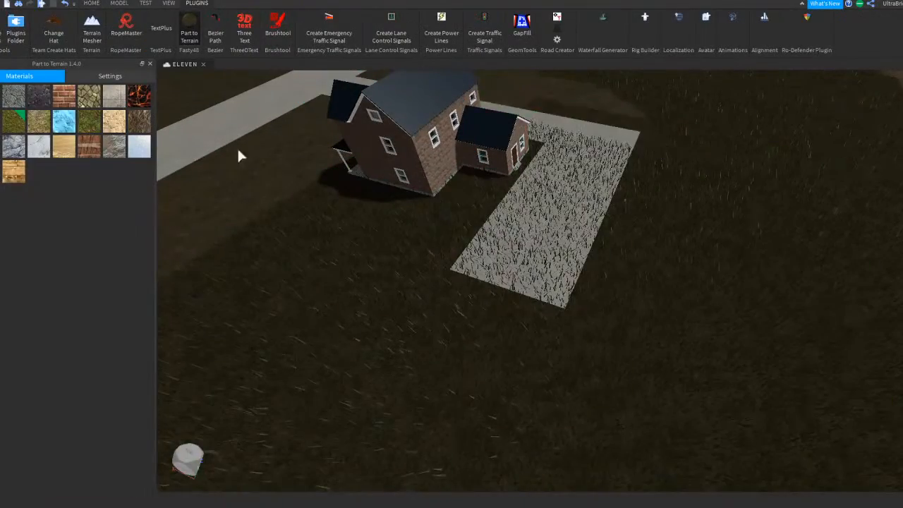
{"action": "left_click", "coordinate": [199, 36]}
Step: Inspect the newly filled grass terrain behind the brick house from ground level and from above
{"action": "right_click_drag", "start_coordinate": [544, 232], "coordinate": [545, 231]}
{"action": "key", "text": "d"}
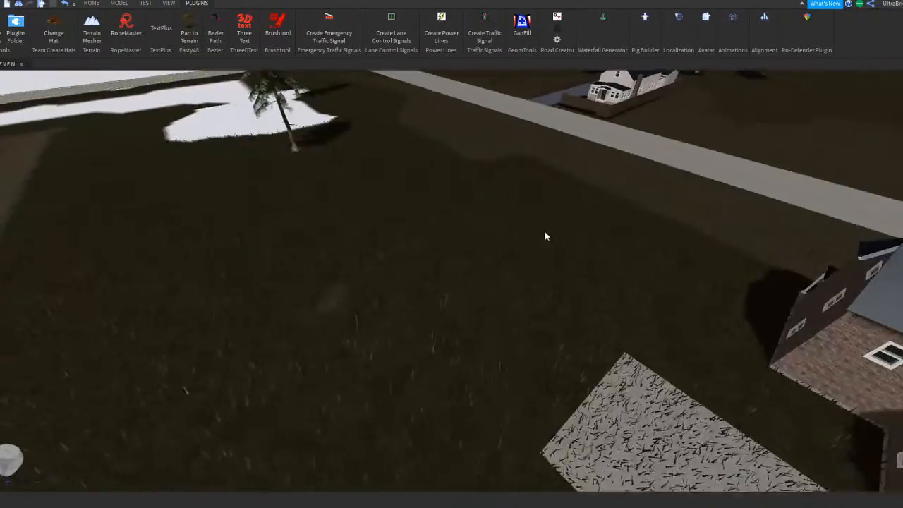
{"action": "key", "text": "q"}
{"action": "key", "text": "w"}
{"action": "key", "text": "a"}
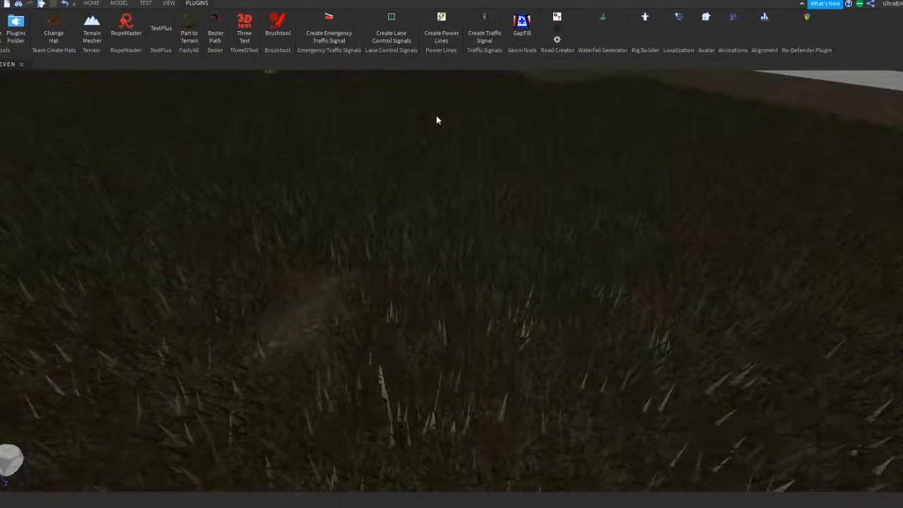
{"action": "key", "text": "e"}
{"action": "key", "text": "s"}
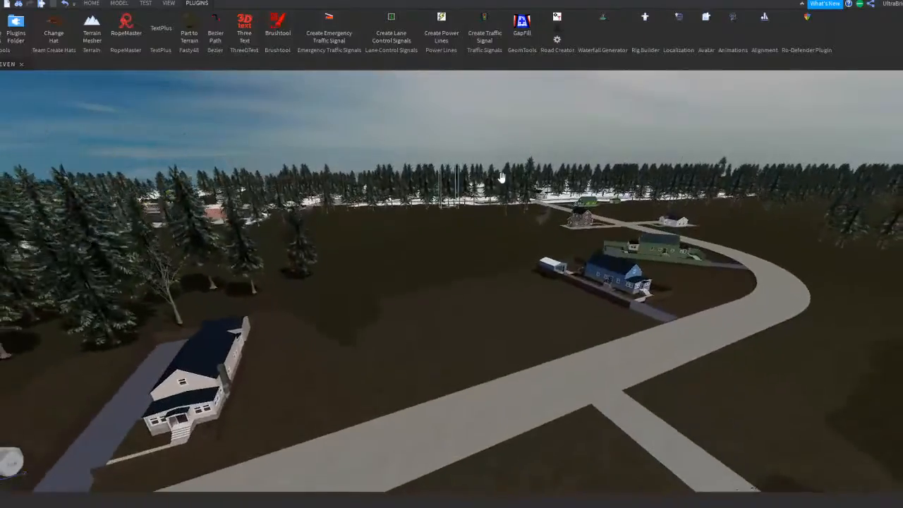
Step: Survey the neighbourhood, town roads and frozen lake from above, returning to the brick house
{"action": "right_click_drag", "start_coordinate": [563, 169], "coordinate": [533, 242]}
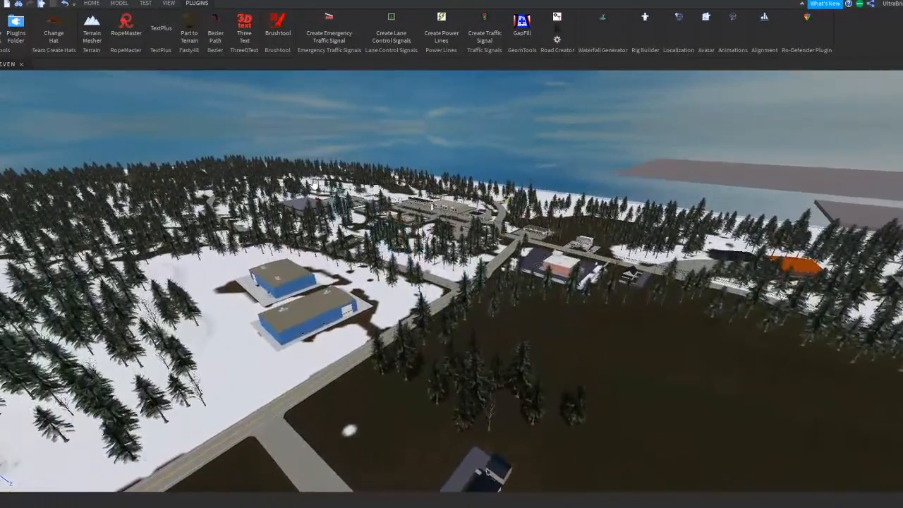
{"action": "key", "text": "w"}
{"action": "right_click_drag", "start_coordinate": [243, 175], "coordinate": [281, 175]}
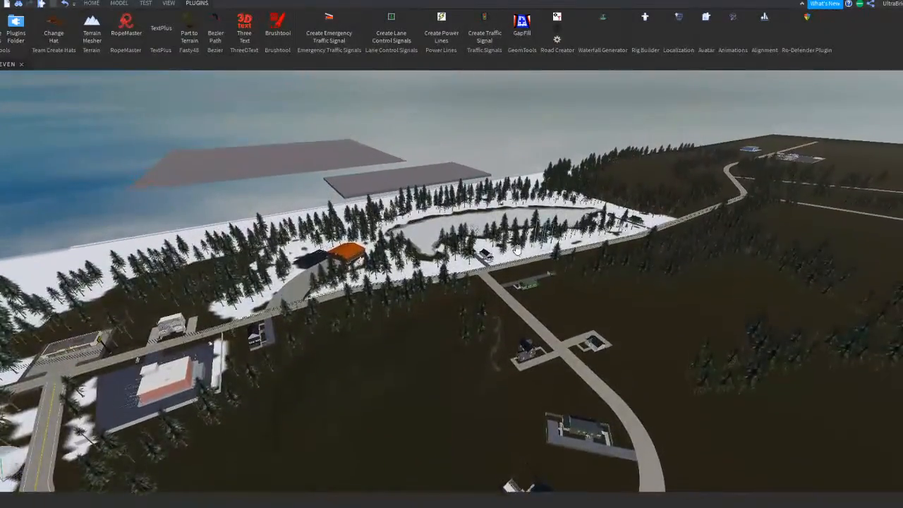
{"action": "mouse_move", "coordinate": [514, 250]}
{"action": "right_mouse_down"}
{"action": "mouse_move", "coordinate": [423, 253]}
{"action": "mouse_move", "coordinate": [514, 251]}
{"action": "right_mouse_up"}
{"action": "key", "text": "w"}
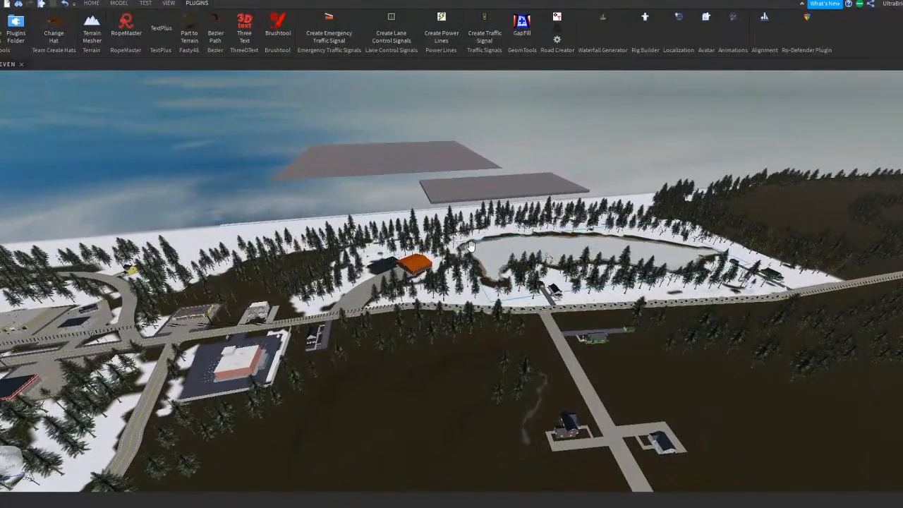
{"action": "key", "text": "w"}
{"action": "right_click_drag", "start_coordinate": [582, 309], "coordinate": [519, 308]}
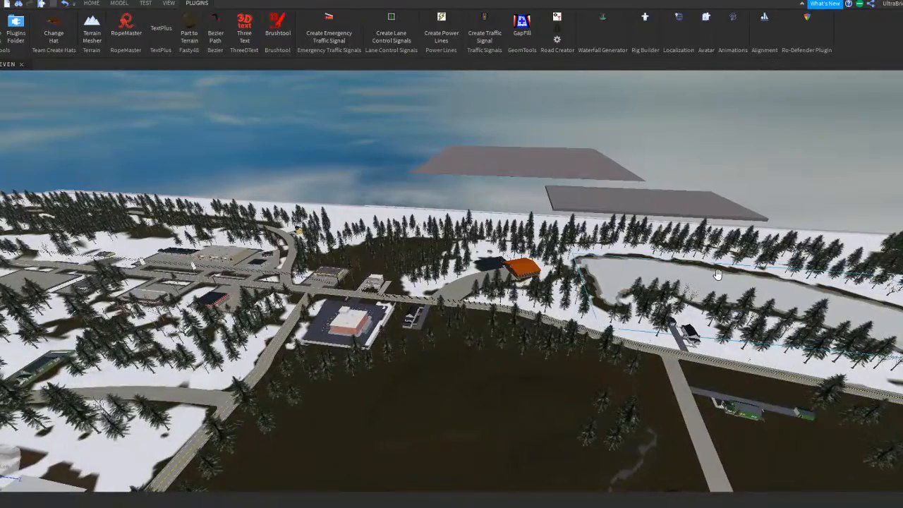
{"action": "right_click_drag", "start_coordinate": [662, 259], "coordinate": [712, 261]}
{"action": "right_click_drag", "start_coordinate": [540, 249], "coordinate": [564, 247]}
{"action": "key", "text": "q"}
{"action": "right_click_drag", "start_coordinate": [538, 397], "coordinate": [544, 408]}
{"action": "key", "text": "s"}
{"action": "key", "text": "e"}
{"action": "key", "text": "w"}
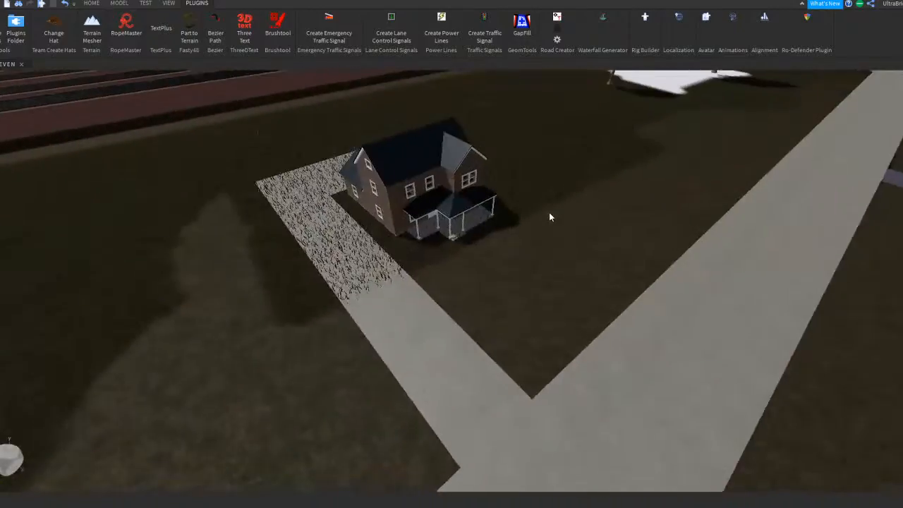
Step: Paint the grass around the brick house and its driveway with the ground material, using a size 24 cylindrical brush
{"action": "scroll", "coordinate": [548, 214], "scroll_direction": "down", "scroll_amount": 6}
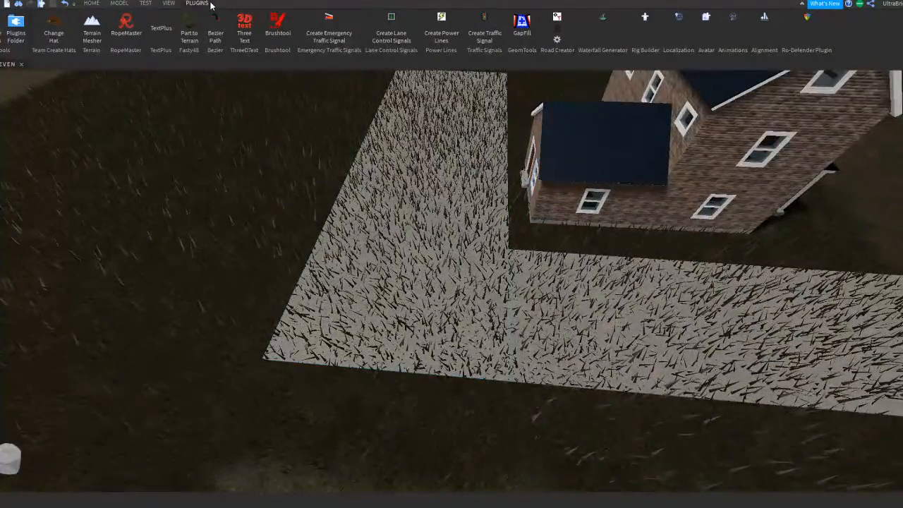
{"action": "left_click", "coordinate": [98, 4]}
{"action": "right_click_drag", "start_coordinate": [408, 149], "coordinate": [414, 153]}
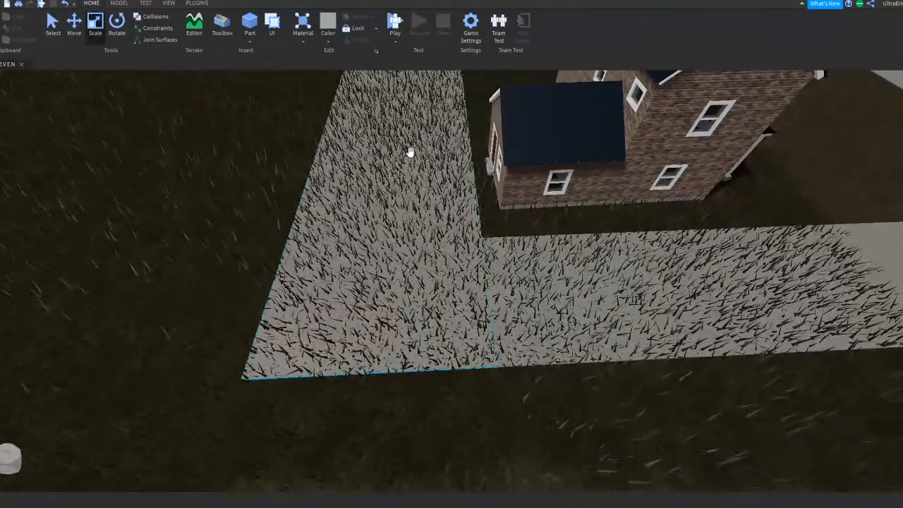
{"action": "key", "text": "s"}
{"action": "left_click", "coordinate": [199, 29]}
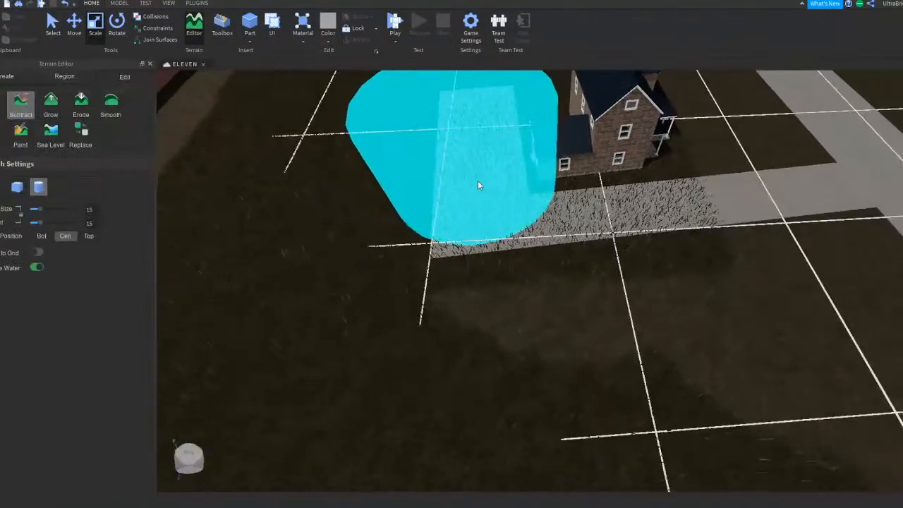
{"action": "left_click", "coordinate": [81, 132]}
{"action": "left_click", "coordinate": [21, 134]}
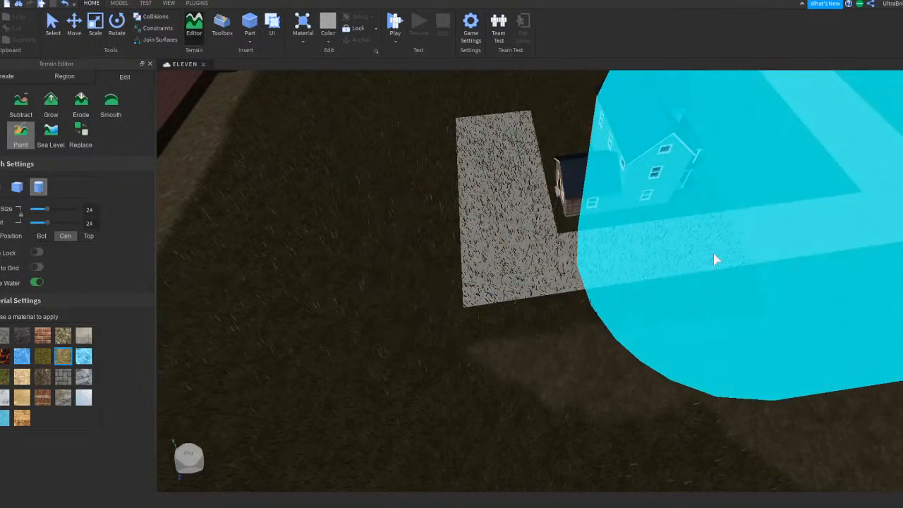
{"action": "key", "text": "e"}
{"action": "mouse_move", "coordinate": [529, 247]}
{"action": "left_mouse_down"}
{"action": "mouse_move", "coordinate": [524, 185]}
{"action": "mouse_move", "coordinate": [591, 201]}
{"action": "left_mouse_up"}
{"action": "key", "text": "w"}
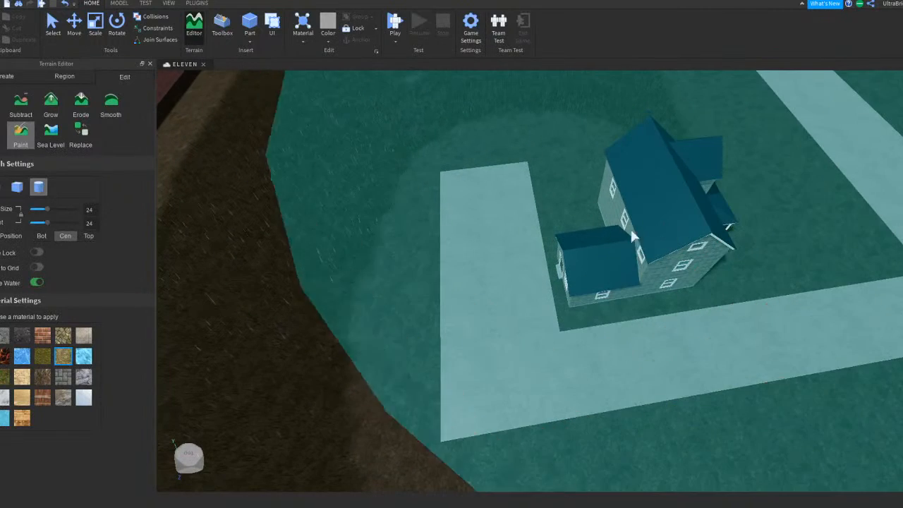
{"action": "mouse_move", "coordinate": [570, 127]}
{"action": "left_mouse_down"}
{"action": "mouse_move", "coordinate": [418, 139]}
{"action": "mouse_move", "coordinate": [424, 264]}
{"action": "mouse_move", "coordinate": [658, 361]}
{"action": "mouse_move", "coordinate": [688, 202]}
{"action": "mouse_move", "coordinate": [551, 173]}
{"action": "mouse_move", "coordinate": [391, 204]}
{"action": "mouse_move", "coordinate": [591, 266]}
{"action": "mouse_move", "coordinate": [606, 127]}
{"action": "mouse_move", "coordinate": [594, 126]}
{"action": "left_mouse_up"}
{"action": "key", "text": "e"}
{"action": "left_click", "coordinate": [22, 135]}
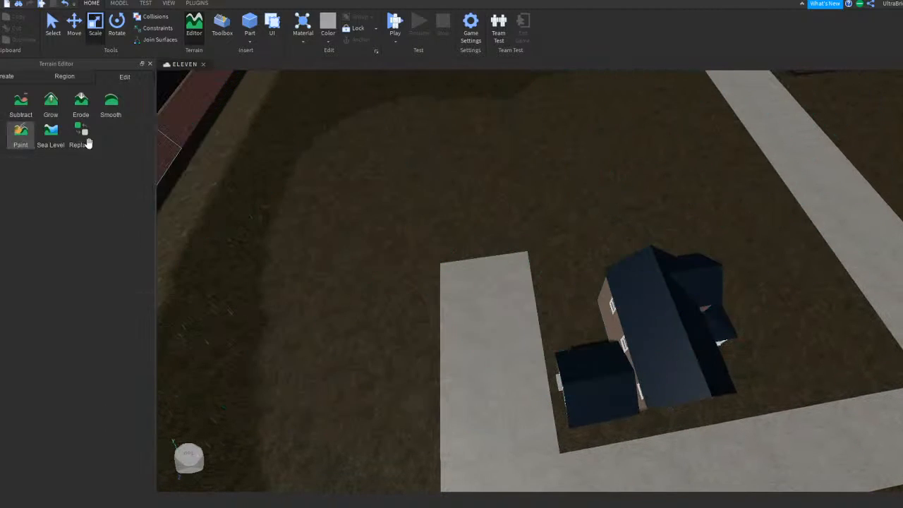
Step: Delete the concrete slab that runs behind the brick house from the end of its driveway
{"action": "right_click_drag", "start_coordinate": [385, 191], "coordinate": [375, 189]}
{"action": "key", "text": "q"}
{"action": "right_click_drag", "start_coordinate": [514, 201], "coordinate": [506, 210]}
{"action": "left_click_drag", "start_coordinate": [433, 203], "coordinate": [516, 216]}
{"action": "key", "text": "s"}
{"action": "key", "text": "a"}
{"action": "right_click_drag", "start_coordinate": [516, 216], "coordinate": [532, 236]}
{"action": "key", "text": "w"}
{"action": "key", "text": "w"}
{"action": "left_click", "coordinate": [547, 260]}
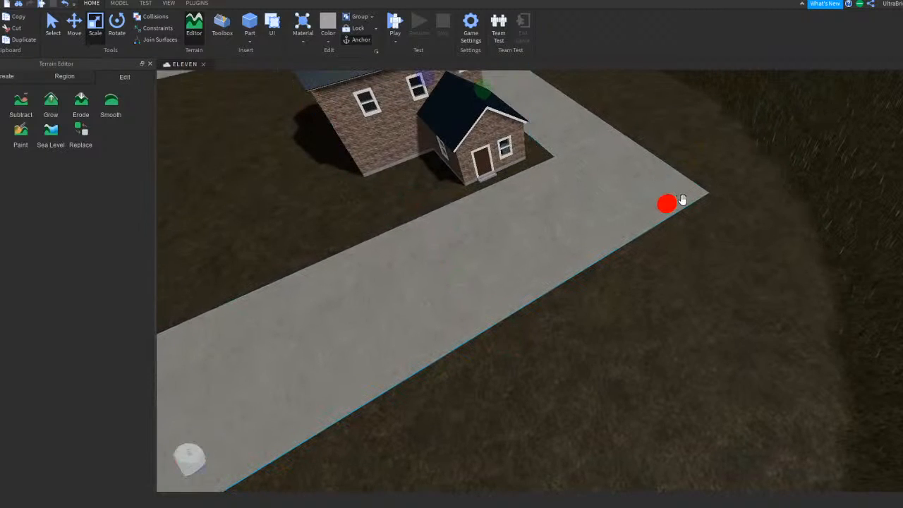
{"action": "key", "text": "Delete"}
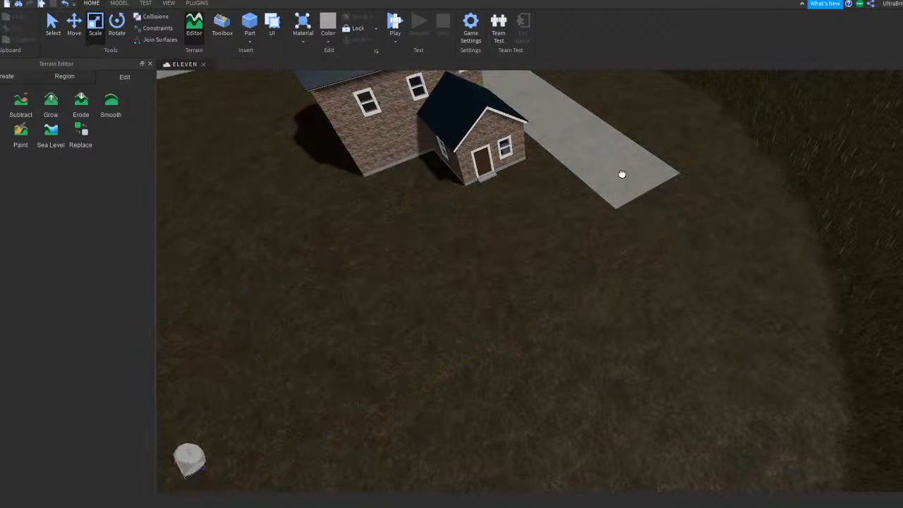
Step: Lengthen the brick house's driveway so it reaches farther into the backyard
{"action": "left_click_drag", "start_coordinate": [667, 208], "coordinate": [715, 236]}
{"action": "right_click_drag", "start_coordinate": [714, 235], "coordinate": [714, 236]}
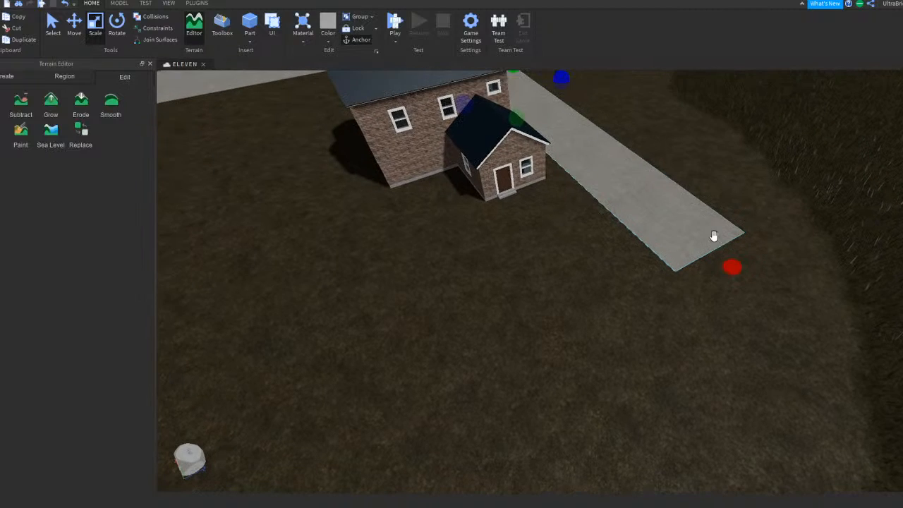
{"action": "right_click_drag", "start_coordinate": [737, 273], "coordinate": [645, 220]}
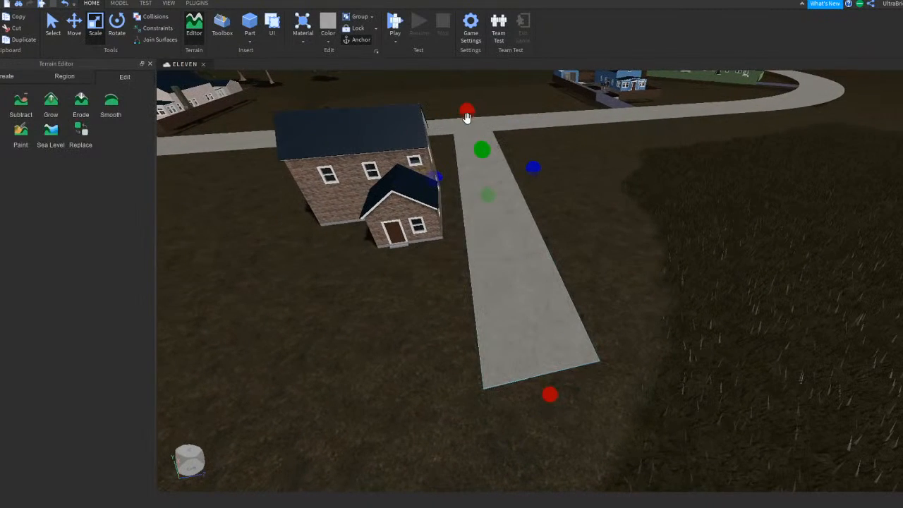
Step: Add a wide concrete slab behind the brick house, extending sideways from the lengthened driveway
{"action": "left_click_drag", "start_coordinate": [509, 220], "coordinate": [509, 219]}
{"action": "right_click_drag", "start_coordinate": [550, 261], "coordinate": [550, 262]}
{"action": "left_click_drag", "start_coordinate": [542, 291], "coordinate": [399, 290]}
{"action": "key", "text": "a"}
{"action": "left_click", "coordinate": [454, 191]}
{"action": "scroll", "coordinate": [454, 191], "scroll_direction": "up", "scroll_amount": 3}
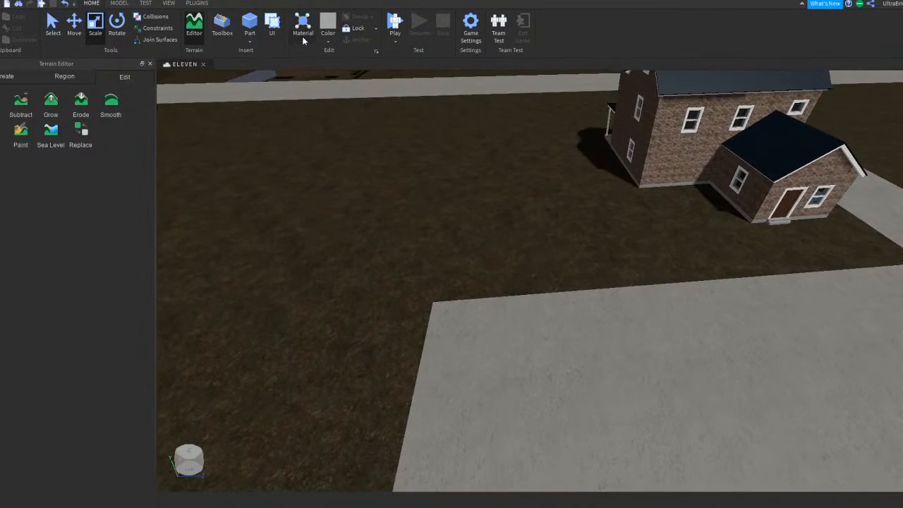
Step: Show the object properties and bring up the Color value of the concrete slab behind the house
{"action": "key", "text": "w"}
{"action": "right_click_drag", "start_coordinate": [430, 102], "coordinate": [446, 111]}
{"action": "key", "text": "a"}
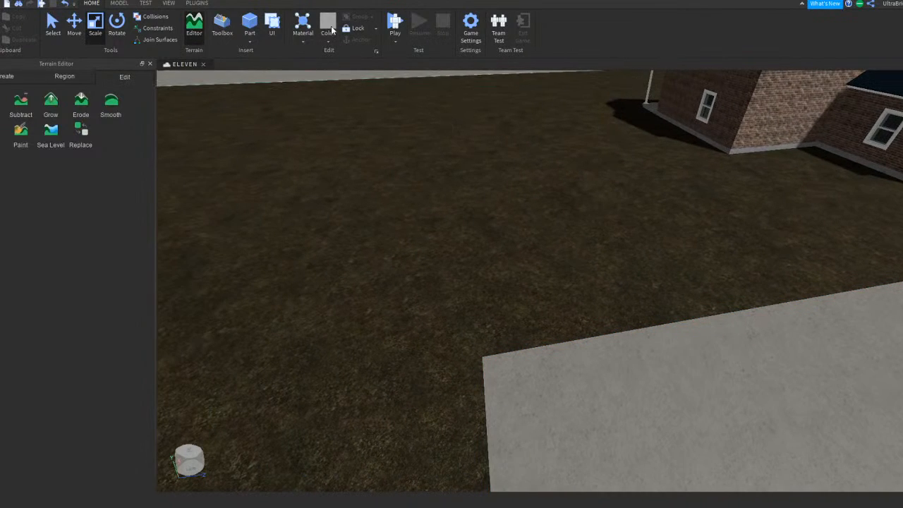
{"action": "left_click", "coordinate": [169, 4]}
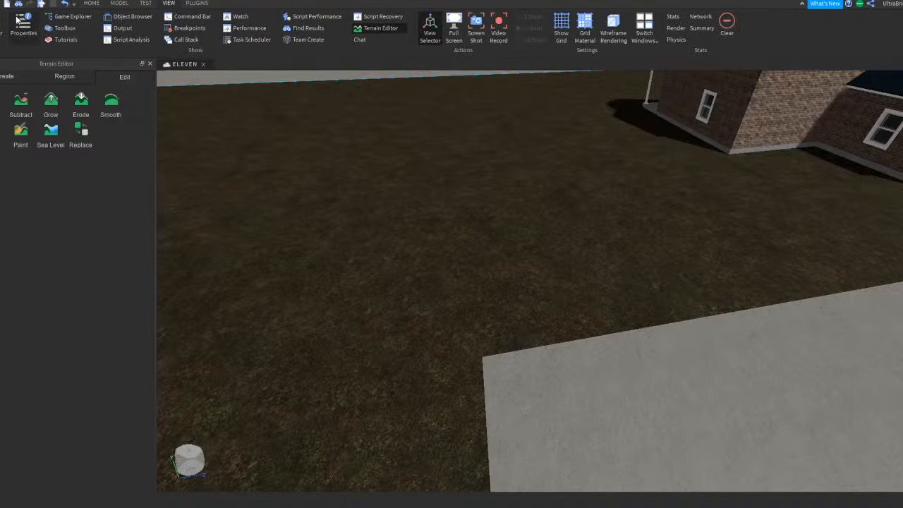
{"action": "left_click", "coordinate": [17, 25]}
{"action": "right_click_drag", "start_coordinate": [389, 223], "coordinate": [389, 240]}
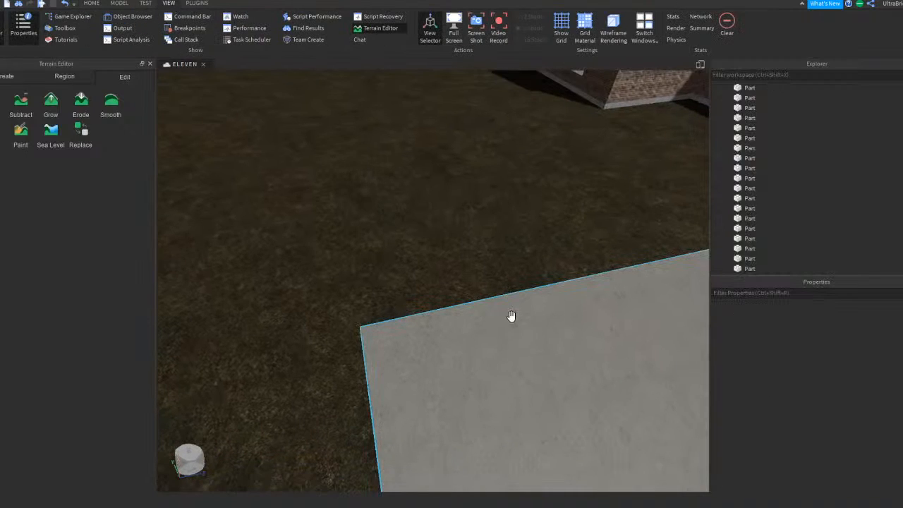
{"action": "left_click", "coordinate": [620, 305]}
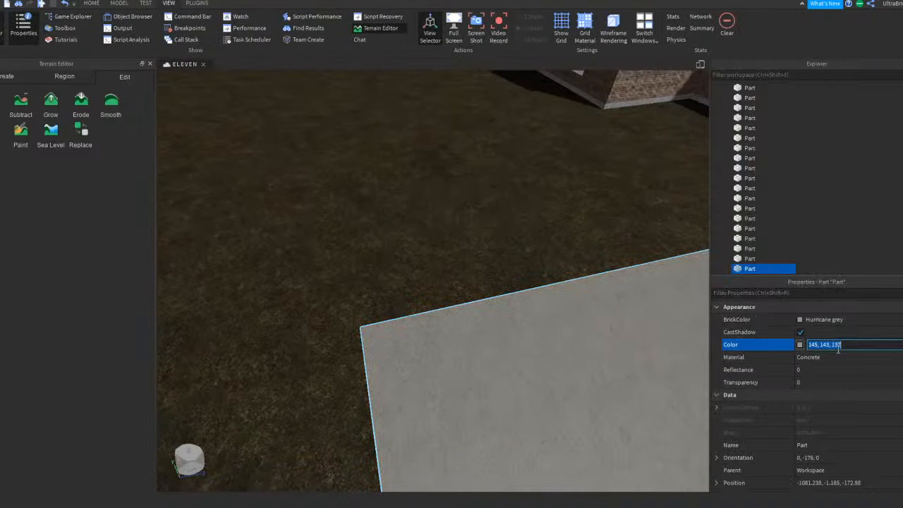
{"action": "left_click", "coordinate": [505, 224]}
Step: Insert a cylinder part on the grass beside the concrete slab behind the brick house and anchor it
{"action": "right_click_drag", "start_coordinate": [435, 138], "coordinate": [434, 130]}
{"action": "key", "text": "w"}
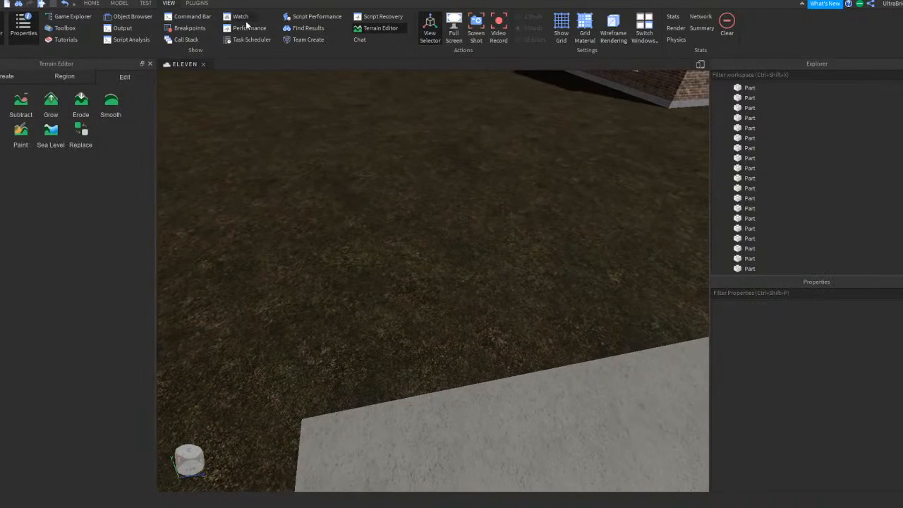
{"action": "left_click", "coordinate": [90, 4]}
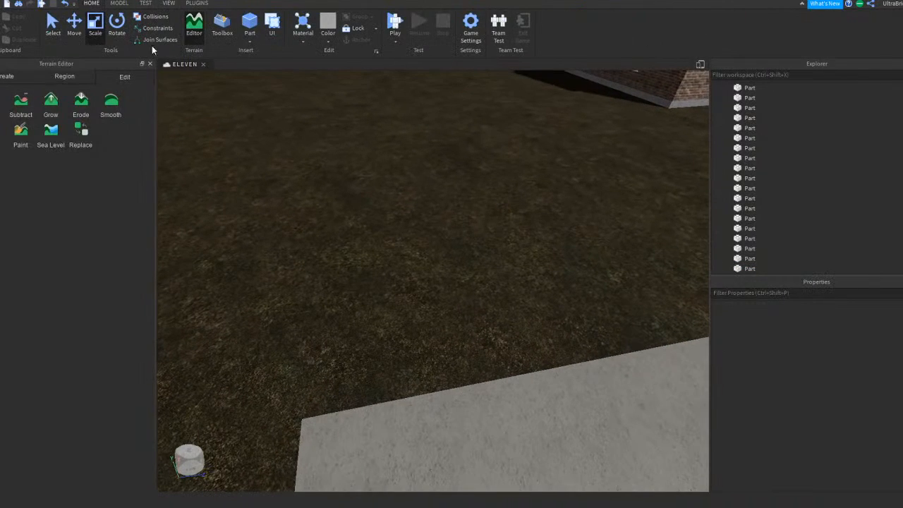
{"action": "left_click", "coordinate": [274, 84]}
{"action": "right_click_drag", "start_coordinate": [375, 154], "coordinate": [394, 120]}
{"action": "left_click", "coordinate": [359, 42]}
{"action": "key", "text": "a"}
{"action": "key", "text": "w"}
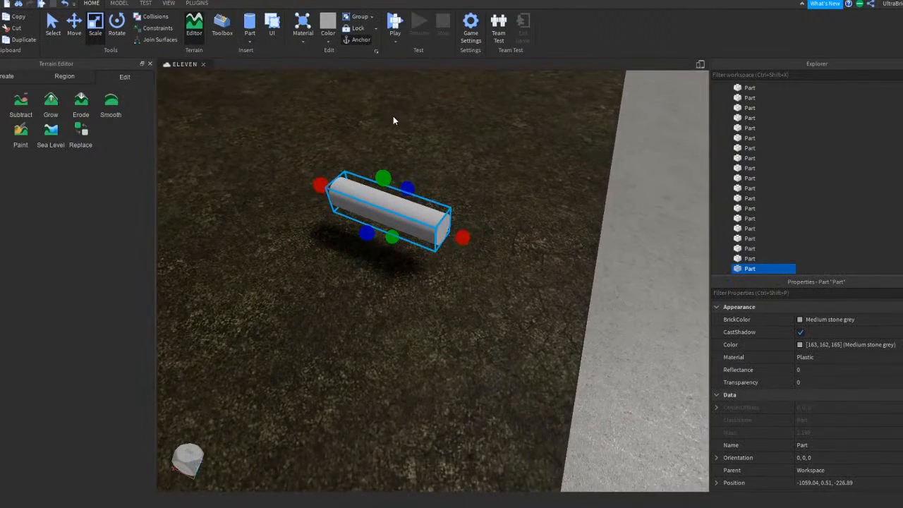
{"action": "key", "text": "w"}
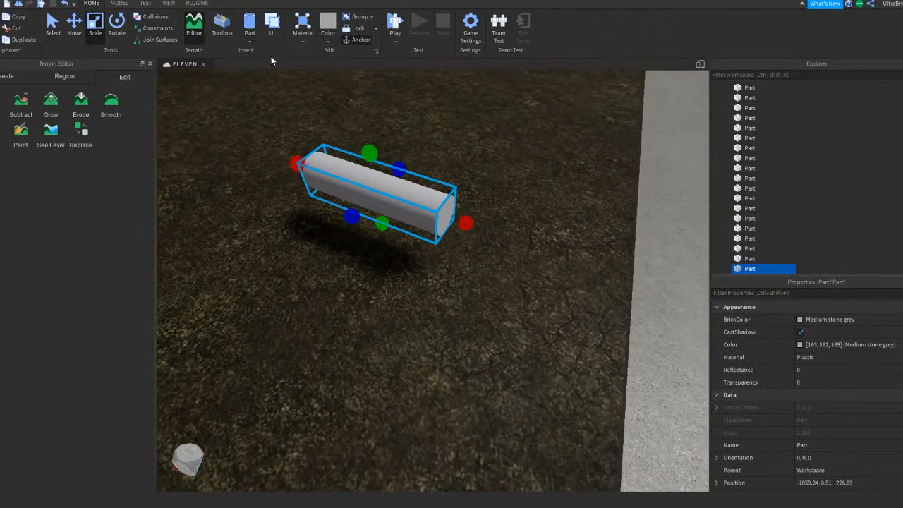
Step: Rotate the new cylinder 90 degrees about its Z axis so it stands upright
{"action": "left_click", "coordinate": [117, 4]}
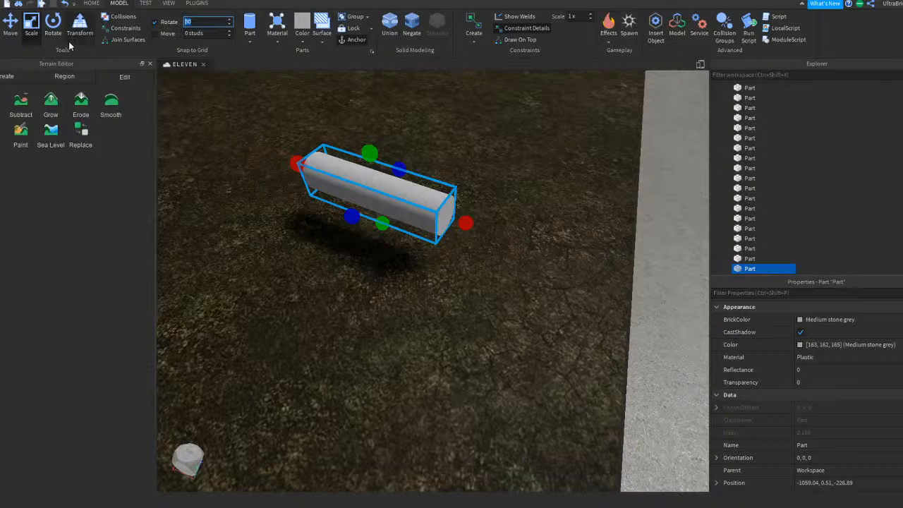
{"action": "key", "text": "d"}
{"action": "left_click_drag", "start_coordinate": [377, 155], "coordinate": [447, 260]}
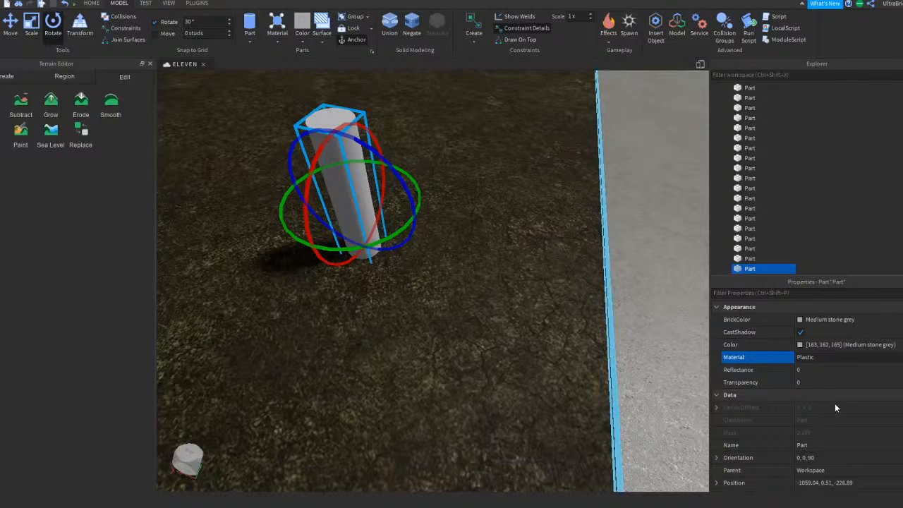
Step: Give the upright cylinder the Concrete material and the color 145, 143, 137
{"action": "left_click", "coordinate": [834, 383]}
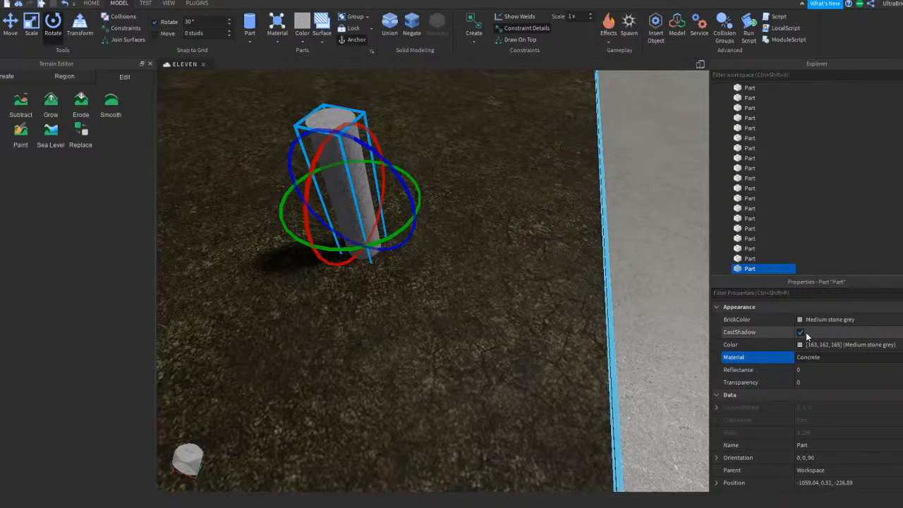
{"action": "type", "text": "145, 143, 137"}
{"action": "key", "text": "Return"}
Step: Scale the cylinder into a wide, flat disc that overlaps the edge of the concrete slab near its corner
{"action": "right_click_drag", "start_coordinate": [477, 295], "coordinate": [480, 295]}
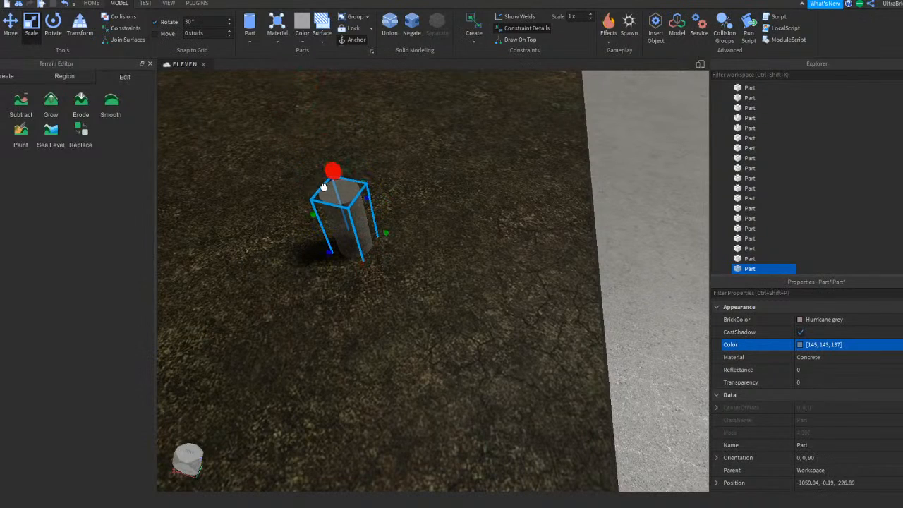
{"action": "left_click_drag", "start_coordinate": [397, 255], "coordinate": [614, 304]}
{"action": "scroll", "coordinate": [487, 293], "scroll_direction": "up", "scroll_amount": 3}
{"action": "left_click_drag", "start_coordinate": [469, 274], "coordinate": [497, 143]}
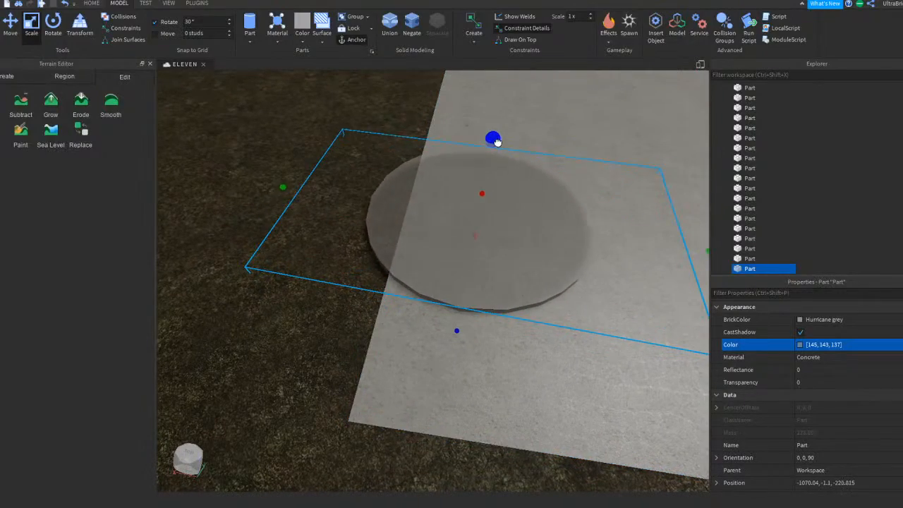
Step: Thin the concrete disc from above until its top is nearly level with the slab surface
{"action": "scroll", "coordinate": [500, 218], "scroll_direction": "up", "scroll_amount": 5}
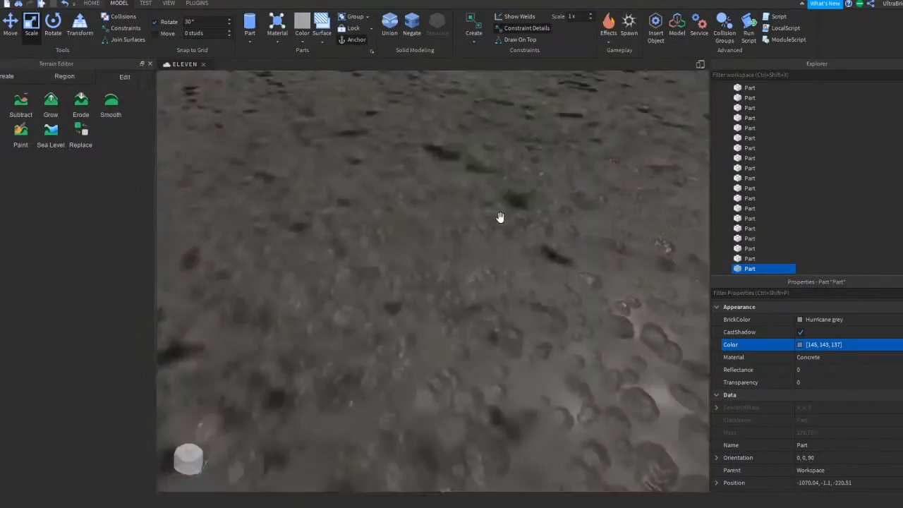
{"action": "scroll", "coordinate": [498, 216], "scroll_direction": "down", "scroll_amount": 4}
{"action": "right_click_drag", "start_coordinate": [494, 214], "coordinate": [457, 211]}
{"action": "key", "text": "q"}
{"action": "key", "text": "e"}
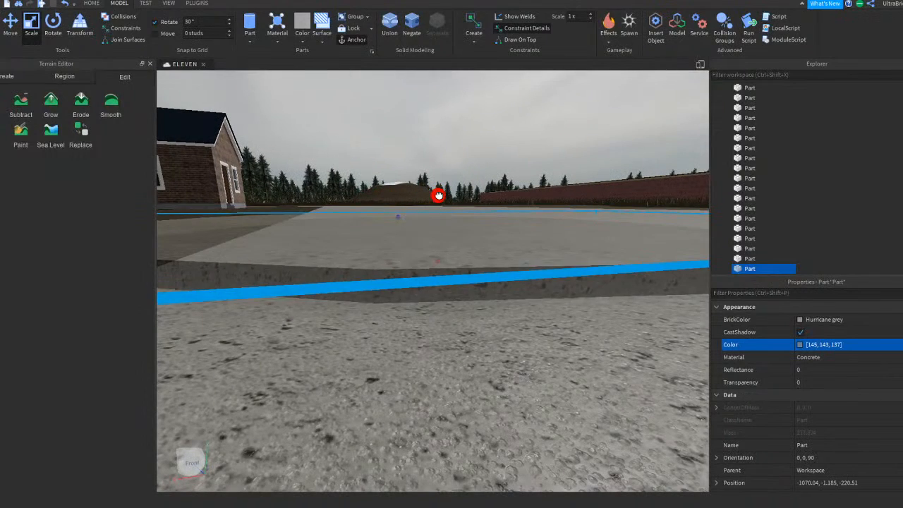
{"action": "left_click_drag", "start_coordinate": [439, 203], "coordinate": [440, 204]}
{"action": "key", "text": "a"}
{"action": "right_click_drag", "start_coordinate": [439, 204], "coordinate": [441, 204]}
{"action": "key", "text": "d"}
{"action": "key", "text": "d"}
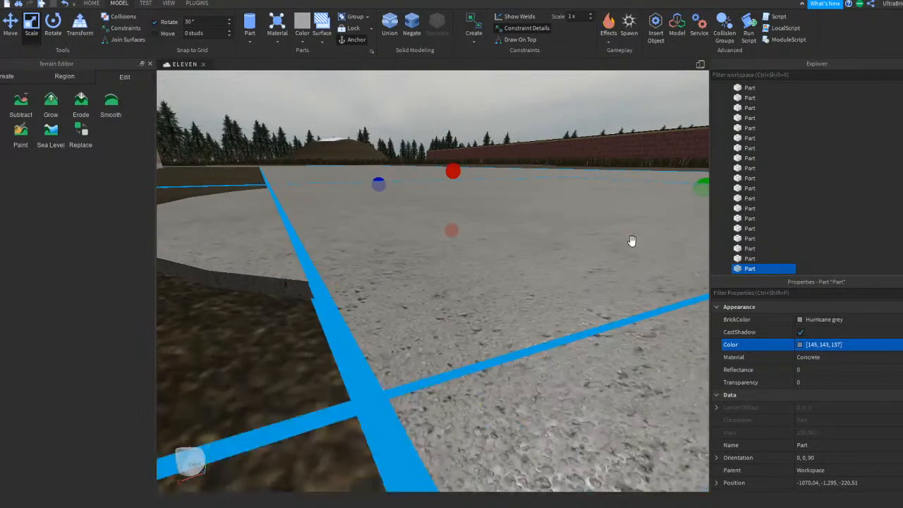
{"action": "key", "text": "a"}
{"action": "scroll", "coordinate": [821, 404], "scroll_direction": "down", "scroll_amount": 2}
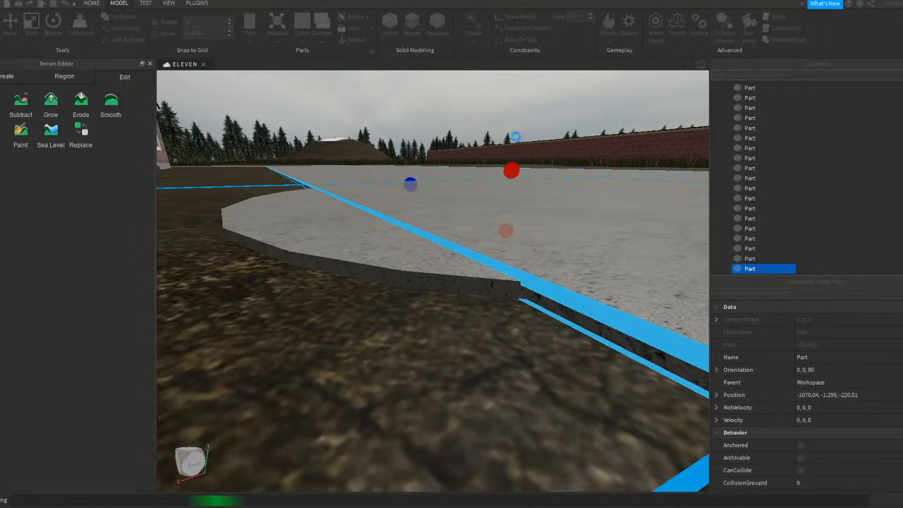
Step: Survey the roads, houses and forest across the map, including the orange-roofed building, and return to the rounded slab behind the brick house
{"action": "right_click_drag", "start_coordinate": [478, 205], "coordinate": [497, 292]}
{"action": "scroll", "coordinate": [473, 205], "scroll_direction": "down", "scroll_amount": 8}
{"action": "scroll", "coordinate": [500, 297], "scroll_direction": "down", "scroll_amount": 3}
{"action": "key", "text": "w"}
{"action": "right_click_drag", "start_coordinate": [502, 300], "coordinate": [501, 301]}
{"action": "key", "text": "w"}
{"action": "key", "text": "w"}
{"action": "key", "text": "w"}
{"action": "right_click_drag", "start_coordinate": [545, 273], "coordinate": [544, 274]}
{"action": "right_click_drag", "start_coordinate": [439, 321], "coordinate": [436, 282]}
{"action": "key", "text": "a"}
{"action": "key", "text": "w"}
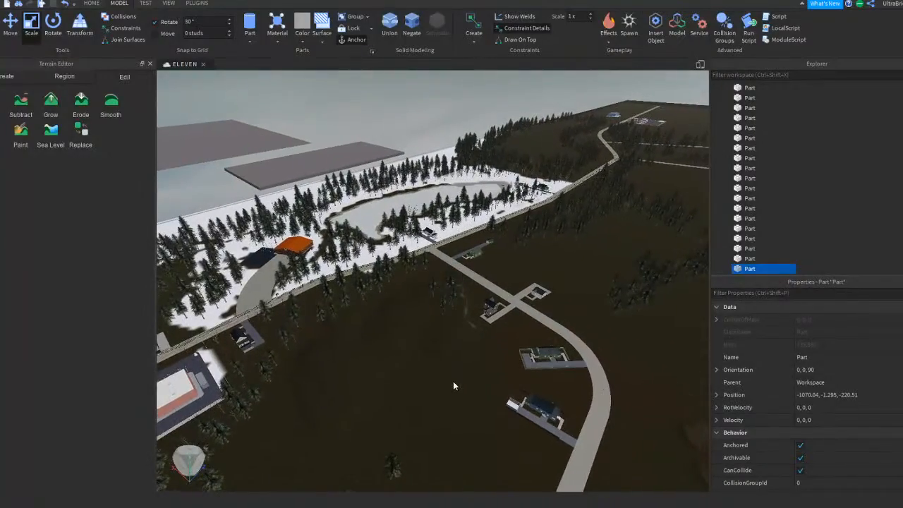
{"action": "left_click", "coordinate": [453, 381]}
{"action": "right_click_drag", "start_coordinate": [454, 380], "coordinate": [453, 379]}
{"action": "key", "text": "w"}
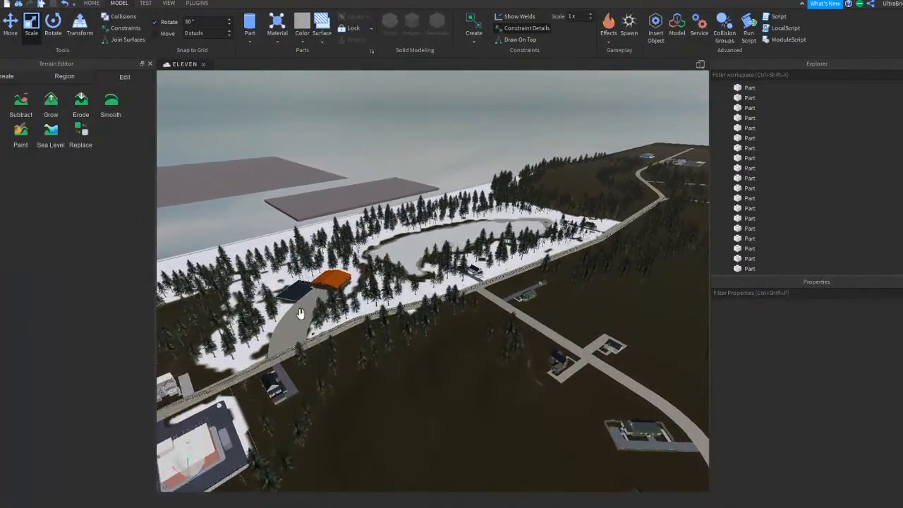
{"action": "key", "text": "w"}
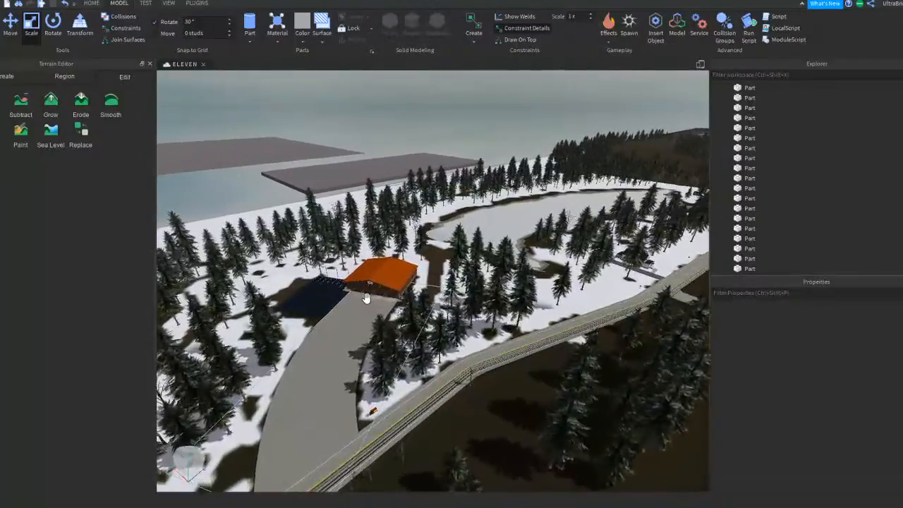
{"action": "key", "text": "w"}
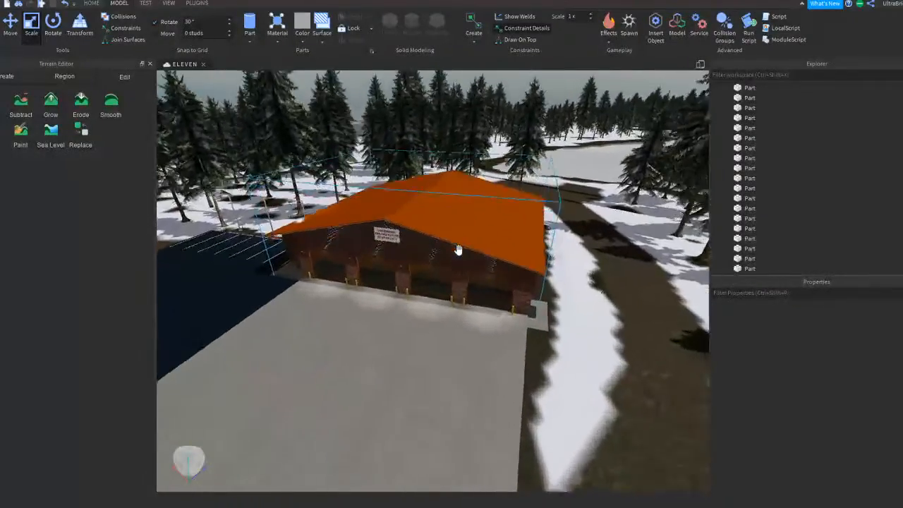
{"action": "key", "text": "s"}
{"action": "right_click_drag", "start_coordinate": [460, 252], "coordinate": [465, 253]}
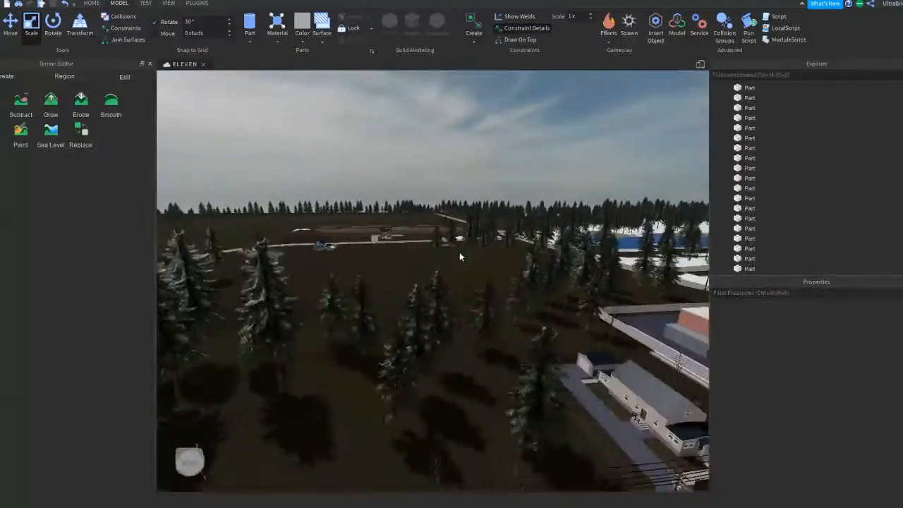
{"action": "key", "text": "w"}
{"action": "key", "text": "w"}
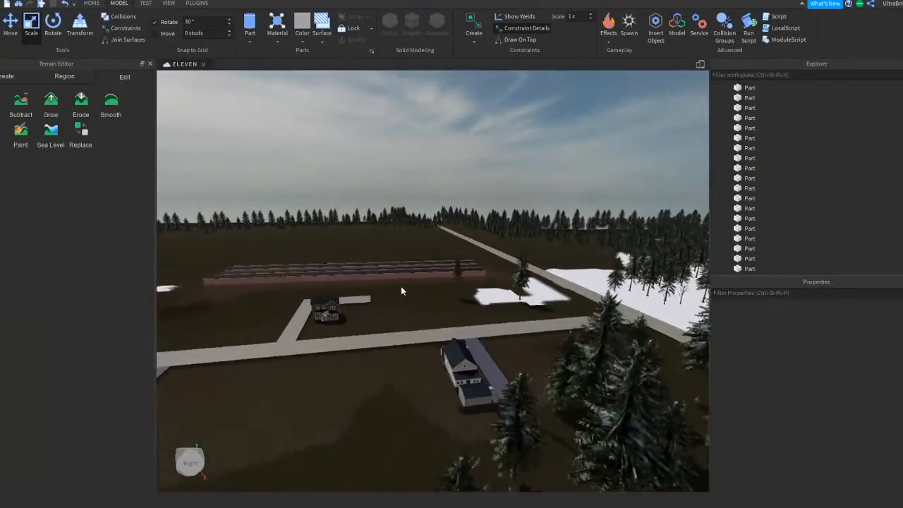
{"action": "right_click_drag", "start_coordinate": [401, 287], "coordinate": [400, 288]}
{"action": "key", "text": "w"}
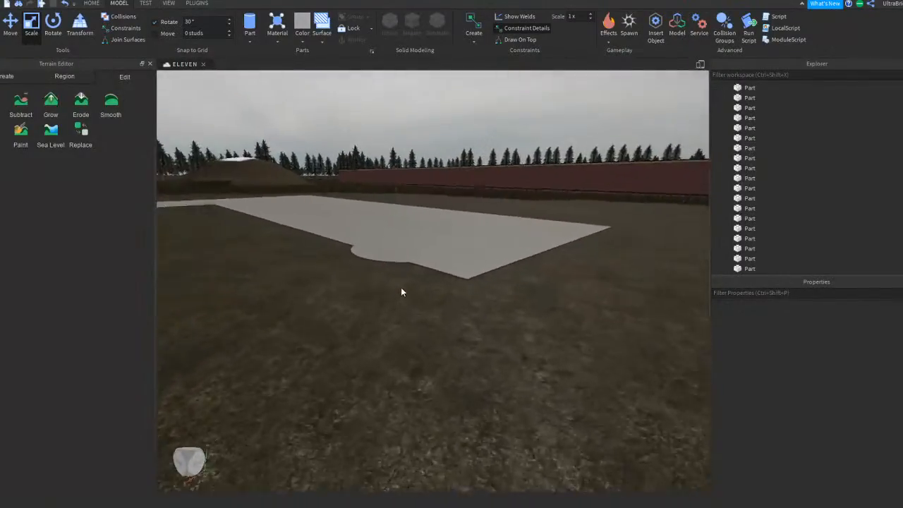
Step: Select the concrete disc and set its Y position to -1.294
{"action": "left_click", "coordinate": [399, 286]}
{"action": "scroll", "coordinate": [799, 391], "scroll_direction": "down", "scroll_amount": 3}
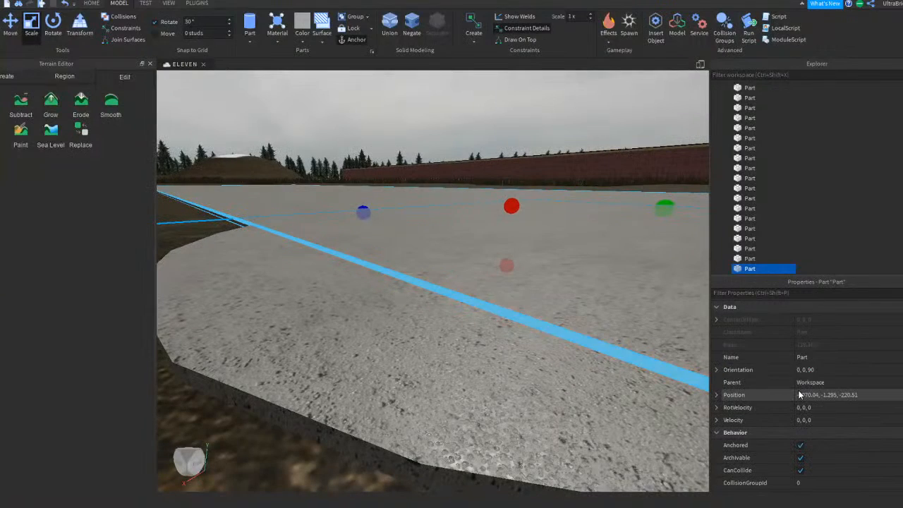
{"action": "left_click", "coordinate": [717, 394]}
{"action": "left_click", "coordinate": [839, 420]}
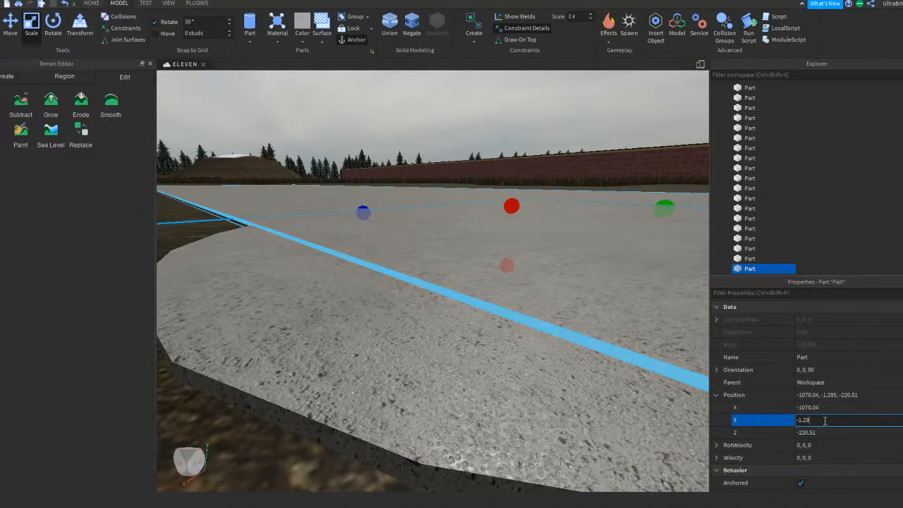
{"action": "type", "text": "7"}
{"action": "key", "text": "Return"}
{"action": "type", "text": "4"}
{"action": "key", "text": "Return"}
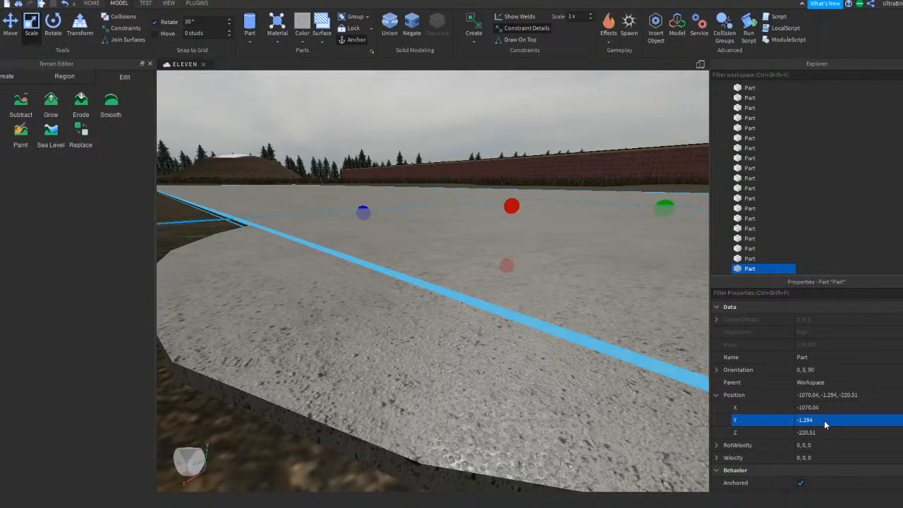
Step: Raise the concrete disc in small increments to a Y position of -1.284, checking its seam with the slab
{"action": "right_click_drag", "start_coordinate": [556, 274], "coordinate": [506, 173]}
{"action": "left_click", "coordinate": [506, 172]}
{"action": "left_click", "coordinate": [459, 350]}
{"action": "scroll", "coordinate": [846, 407], "scroll_direction": "down", "scroll_amount": 5}
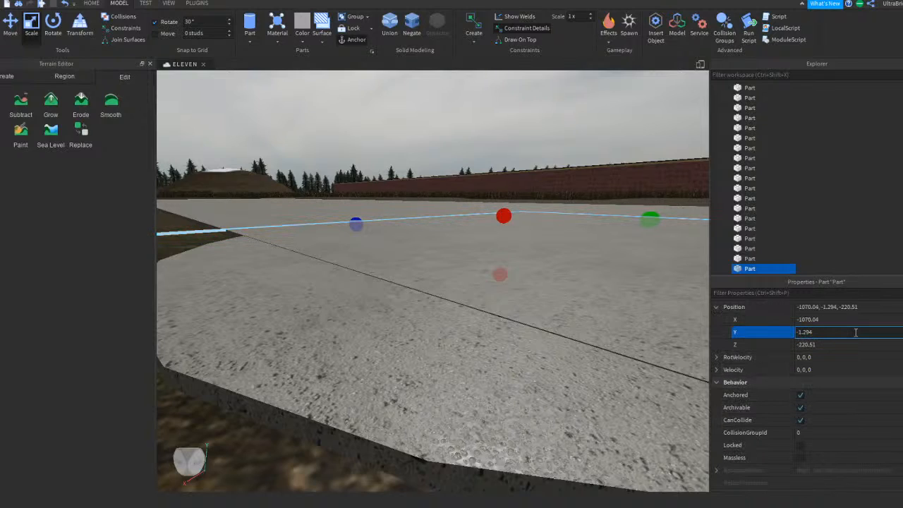
{"action": "type", "text": "1"}
{"action": "key", "text": "Return"}
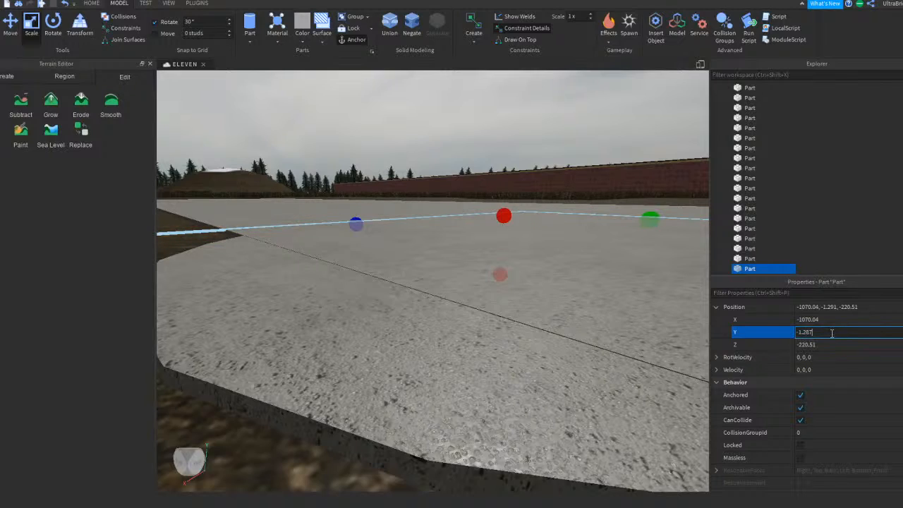
{"action": "key", "text": "Return"}
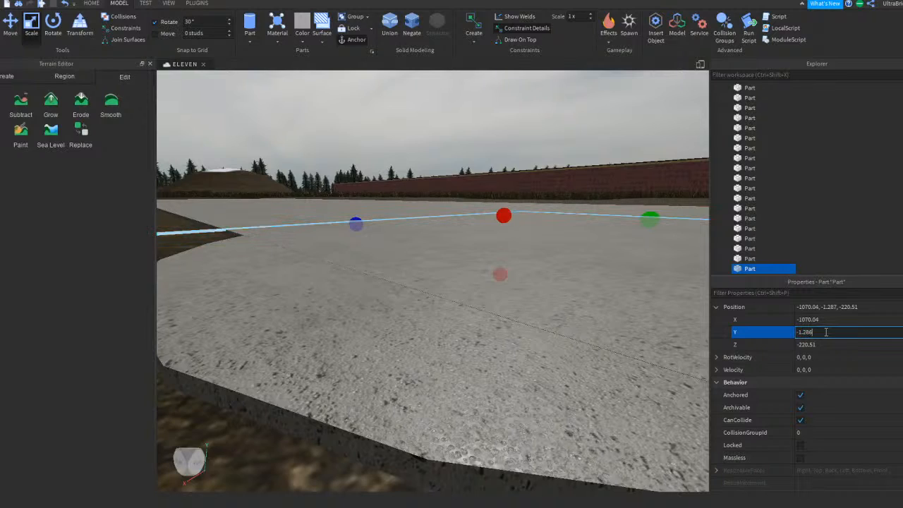
{"action": "left_click", "coordinate": [826, 331]}
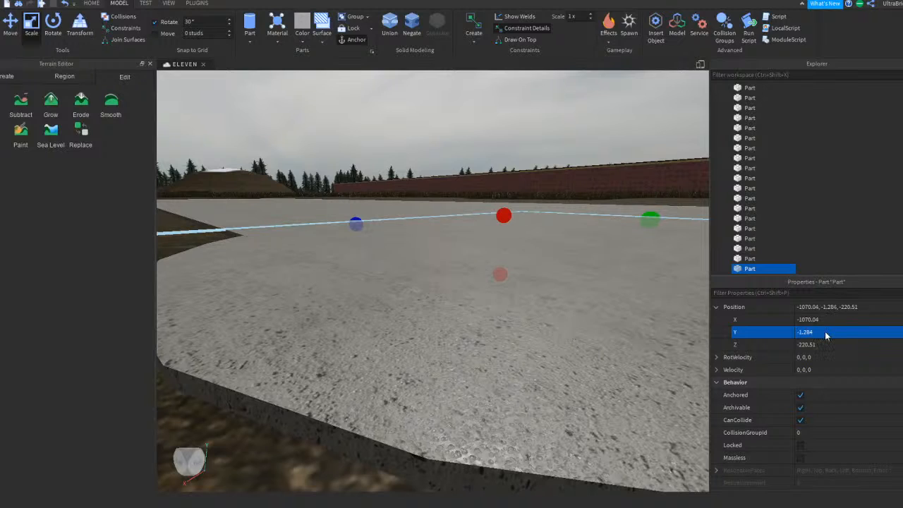
Step: Check the slab surface near its corner and set the disc's Y position to -1.285
{"action": "key", "text": "w"}
{"action": "right_click_drag", "start_coordinate": [540, 347], "coordinate": [460, 415]}
{"action": "left_click", "coordinate": [818, 332]}
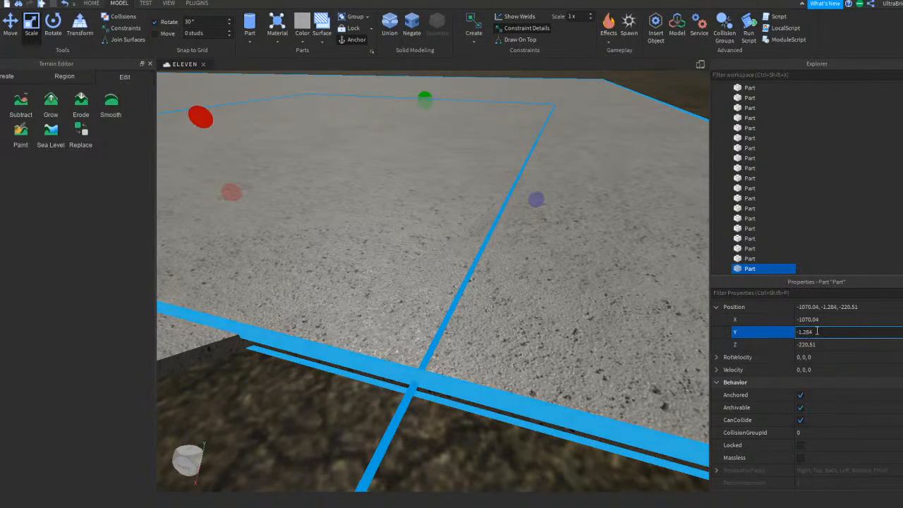
{"action": "key", "text": "BackSpace"}
{"action": "type", "text": "5"}
{"action": "key", "text": "Return"}
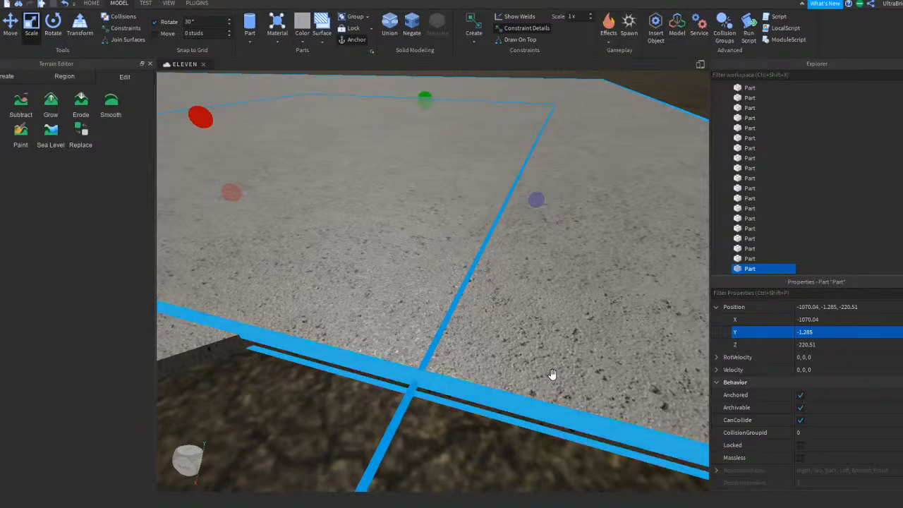
Step: Inspect the rounded slab edge, the surrounding map and the snow-topped mound behind the brick house
{"action": "right_click_drag", "start_coordinate": [543, 363], "coordinate": [495, 314]}
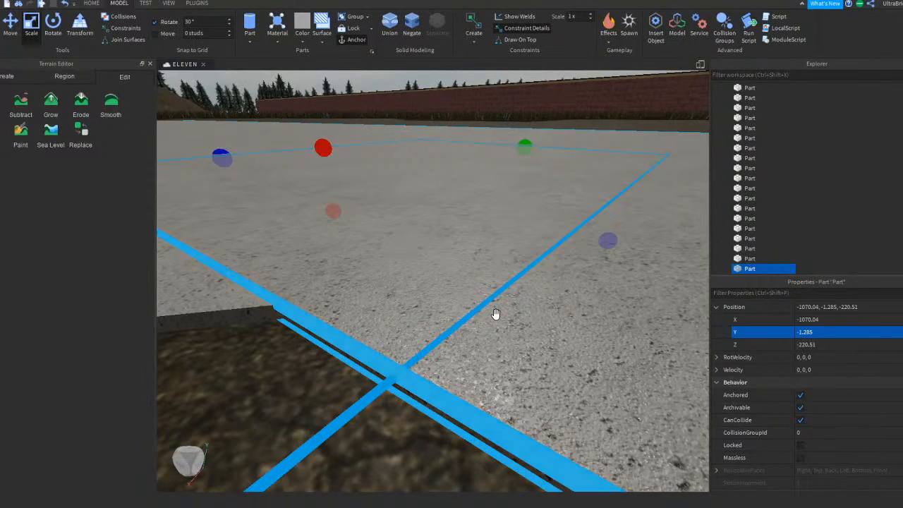
{"action": "scroll", "coordinate": [494, 311], "scroll_direction": "down", "scroll_amount": 5}
{"action": "left_click", "coordinate": [517, 347]}
{"action": "right_click_drag", "start_coordinate": [519, 349], "coordinate": [507, 324]}
{"action": "key", "text": "d"}
{"action": "scroll", "coordinate": [519, 348], "scroll_direction": "down", "scroll_amount": 8}
{"action": "scroll", "coordinate": [377, 270], "scroll_direction": "down", "scroll_amount": 2}
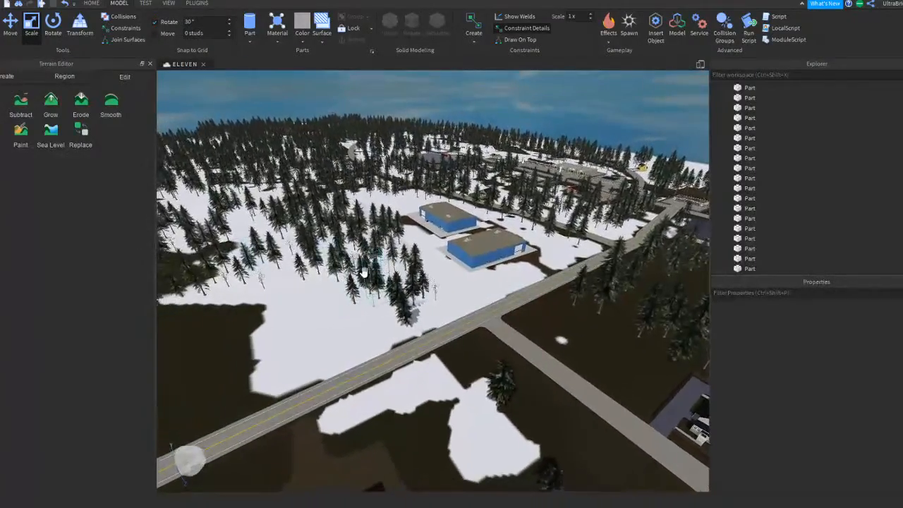
{"action": "scroll", "coordinate": [353, 279], "scroll_direction": "down", "scroll_amount": 2}
{"action": "scroll", "coordinate": [451, 289], "scroll_direction": "up", "scroll_amount": 4}
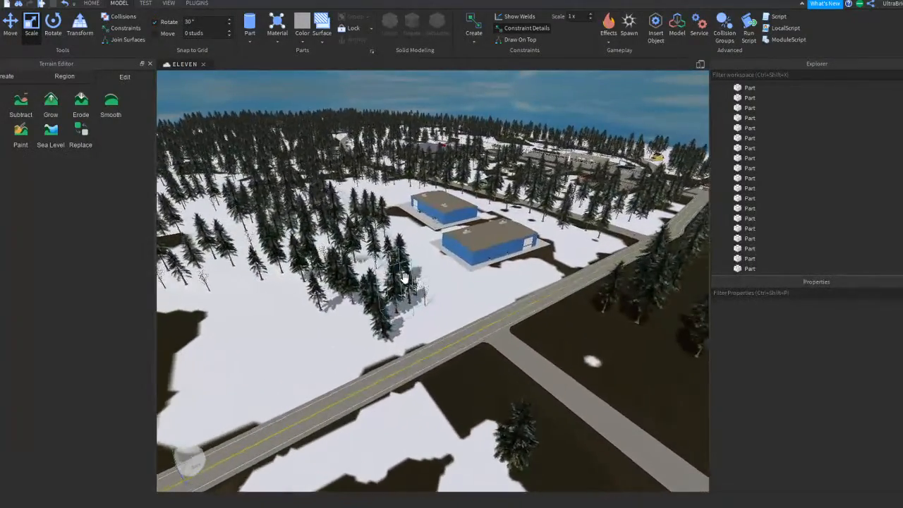
{"action": "scroll", "coordinate": [405, 279], "scroll_direction": "up", "scroll_amount": 4}
{"action": "right_click_drag", "start_coordinate": [404, 280], "coordinate": [405, 282]}
{"action": "scroll", "coordinate": [475, 323], "scroll_direction": "down", "scroll_amount": 2}
{"action": "mouse_move", "coordinate": [356, 300]}
{"action": "right_mouse_down"}
{"action": "mouse_move", "coordinate": [371, 304]}
{"action": "mouse_move", "coordinate": [352, 300]}
{"action": "right_mouse_up"}
{"action": "scroll", "coordinate": [352, 300], "scroll_direction": "up", "scroll_amount": 2}
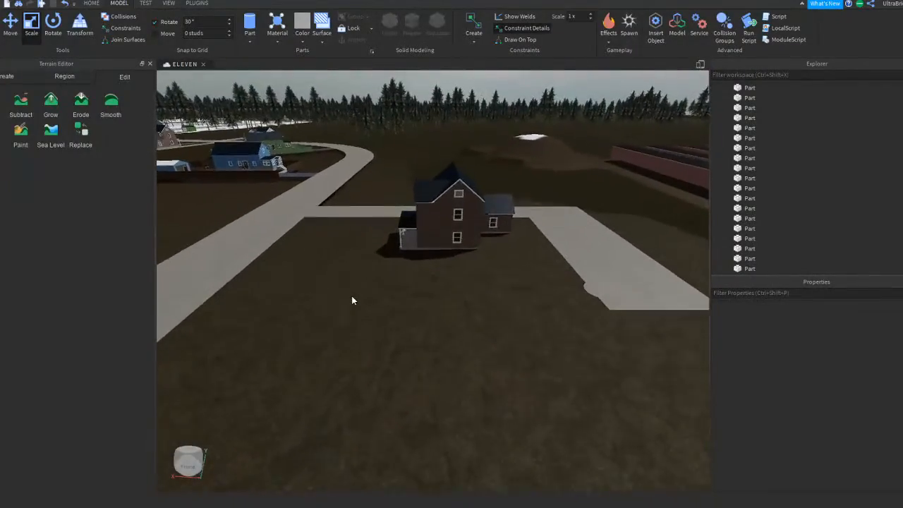
{"action": "scroll", "coordinate": [353, 298], "scroll_direction": "down", "scroll_amount": 1}
{"action": "scroll", "coordinate": [452, 296], "scroll_direction": "up", "scroll_amount": 3}
{"action": "scroll", "coordinate": [469, 293], "scroll_direction": "up", "scroll_amount": 2}
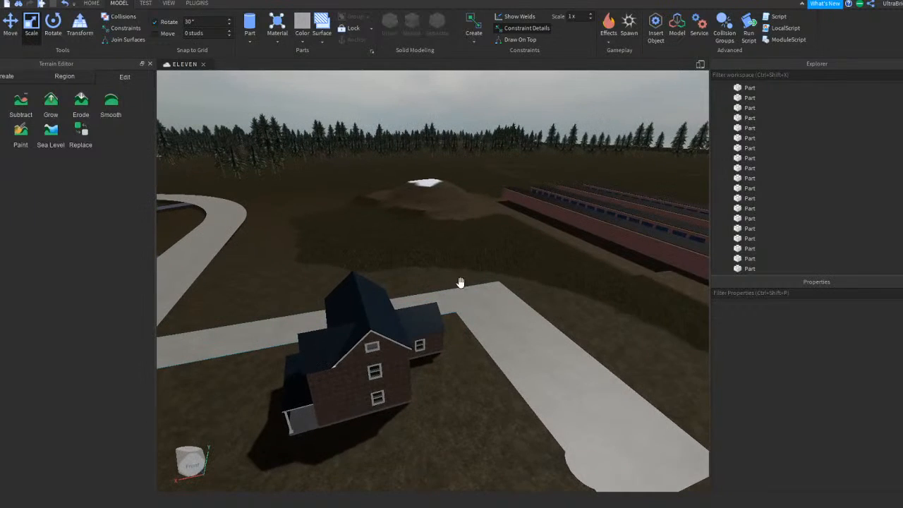
{"action": "scroll", "coordinate": [438, 211], "scroll_direction": "up", "scroll_amount": 6}
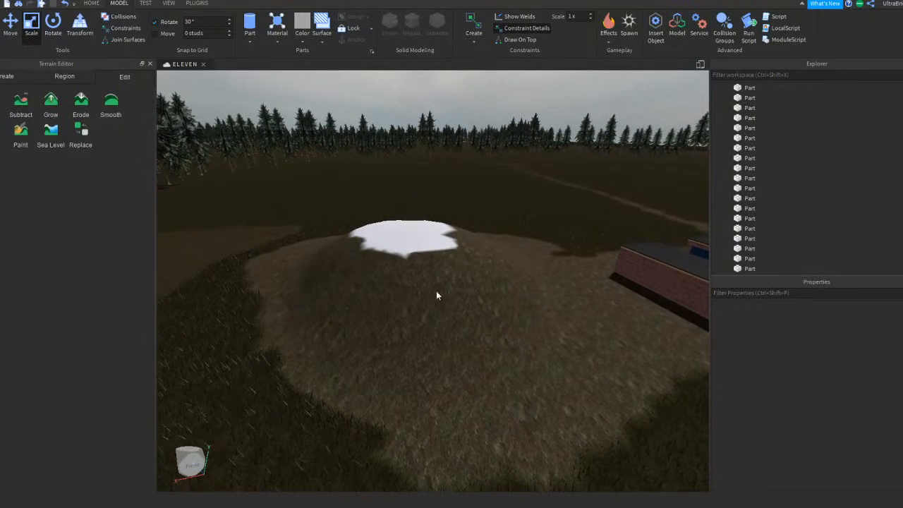
Step: Select the concrete disc at the slab's edge and enlarge it so it bulges out past the slab
{"action": "key", "text": "w"}
{"action": "key", "text": "e"}
{"action": "key", "text": "q"}
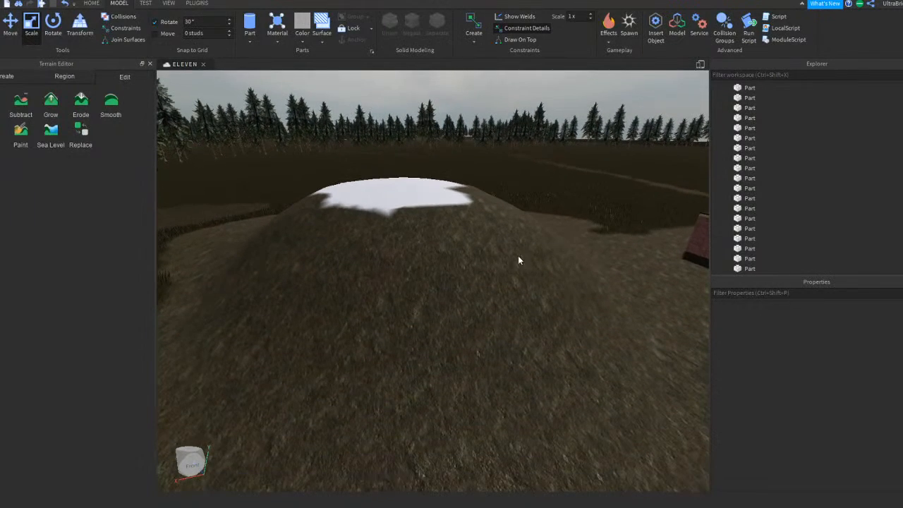
{"action": "scroll", "coordinate": [549, 255], "scroll_direction": "down", "scroll_amount": 8}
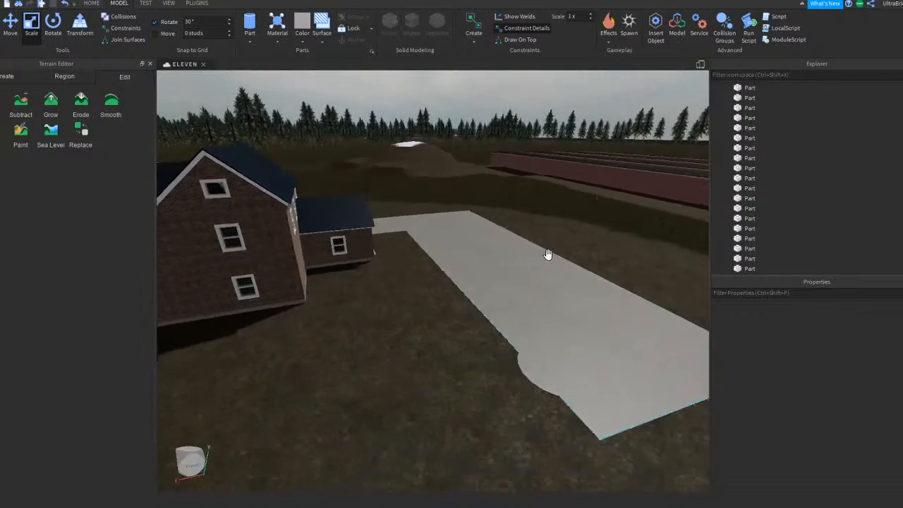
{"action": "right_click_drag", "start_coordinate": [549, 255], "coordinate": [529, 268]}
{"action": "left_click", "coordinate": [460, 285]}
{"action": "key", "text": "w"}
{"action": "right_click_drag", "start_coordinate": [439, 221], "coordinate": [425, 230]}
{"action": "key", "text": "w"}
{"action": "left_click_drag", "start_coordinate": [471, 263], "coordinate": [298, 249]}
{"action": "key", "text": "s"}
{"action": "left_click_drag", "start_coordinate": [460, 312], "coordinate": [468, 362]}
{"action": "left_click_drag", "start_coordinate": [444, 223], "coordinate": [439, 202]}
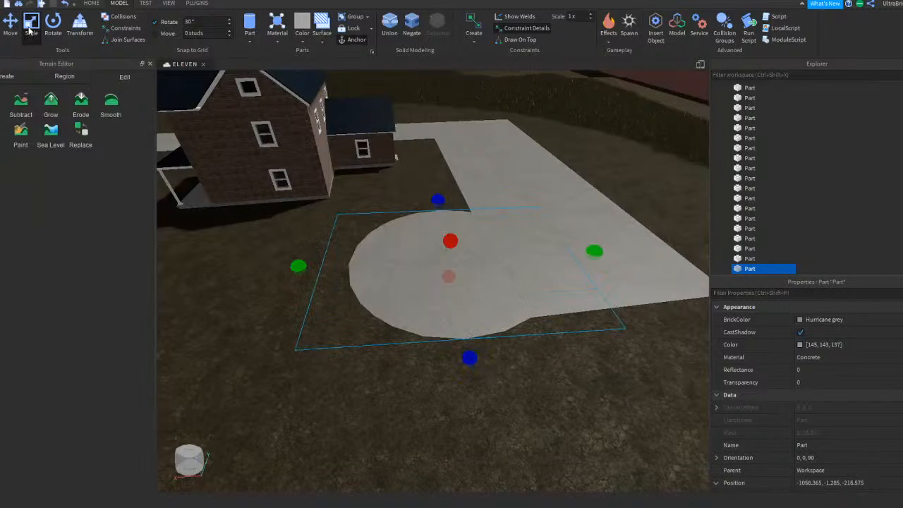
Step: Shift the disc around the far end of the slab and enlarge it beyond the slab's width
{"action": "right_click_drag", "start_coordinate": [439, 236], "coordinate": [478, 244]}
{"action": "key", "text": "a"}
{"action": "left_click_drag", "start_coordinate": [518, 309], "coordinate": [550, 325]}
{"action": "key", "text": "s"}
{"action": "key", "text": "d"}
{"action": "left_click", "coordinate": [53, 23]}
{"action": "left_click", "coordinate": [31, 26]}
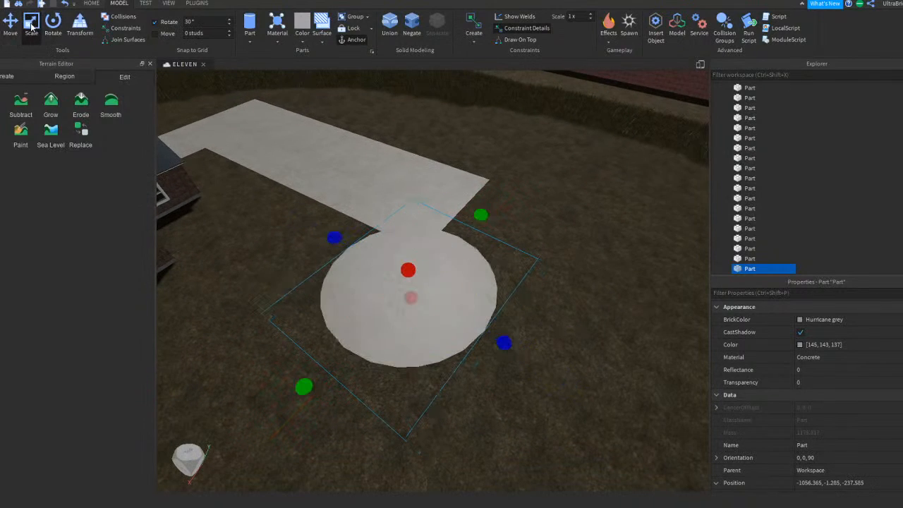
{"action": "left_click_drag", "start_coordinate": [486, 218], "coordinate": [505, 195]}
{"action": "left_click_drag", "start_coordinate": [345, 222], "coordinate": [277, 192]}
{"action": "left_click_drag", "start_coordinate": [463, 178], "coordinate": [481, 165]}
{"action": "right_click_drag", "start_coordinate": [513, 178], "coordinate": [380, 134]}
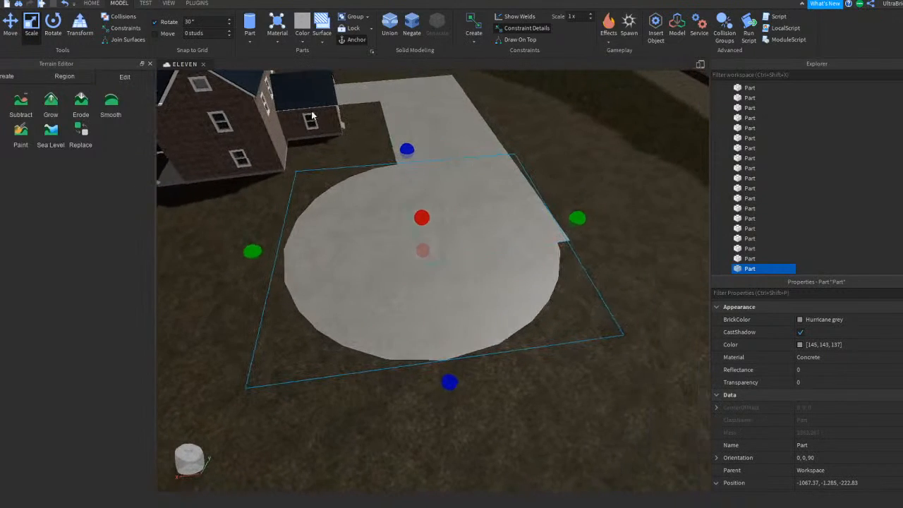
Step: Move the disc to about X -1080.07, Z -231.99 so its rim meets the slab's corner, and check the seam
{"action": "left_click", "coordinate": [9, 25]}
{"action": "scroll", "coordinate": [528, 219], "scroll_direction": "up", "scroll_amount": 10}
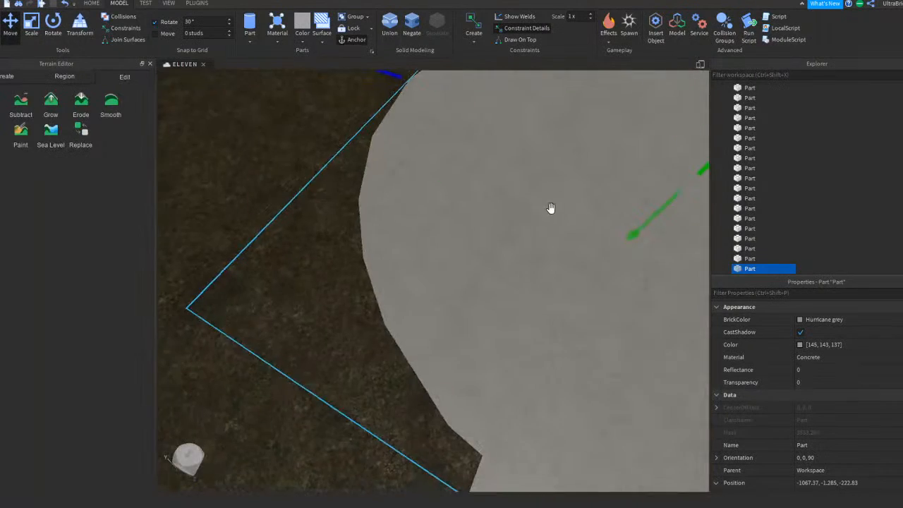
{"action": "scroll", "coordinate": [551, 208], "scroll_direction": "down", "scroll_amount": 3}
{"action": "right_click_drag", "start_coordinate": [551, 209], "coordinate": [512, 182]}
{"action": "left_click_drag", "start_coordinate": [365, 110], "coordinate": [351, 128]}
{"action": "right_click_drag", "start_coordinate": [449, 314], "coordinate": [445, 308]}
{"action": "scroll", "coordinate": [446, 309], "scroll_direction": "up", "scroll_amount": 2}
{"action": "left_click_drag", "start_coordinate": [409, 298], "coordinate": [373, 306]}
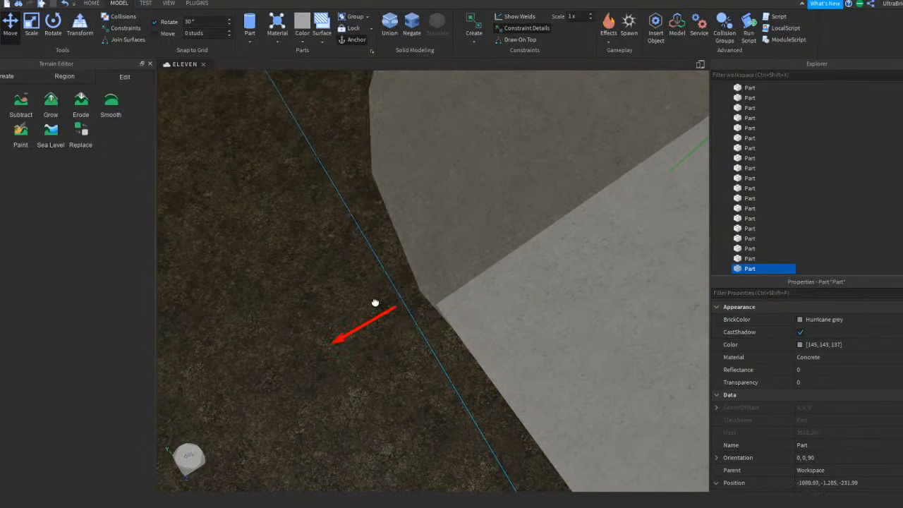
{"action": "left_click", "coordinate": [398, 341]}
{"action": "scroll", "coordinate": [398, 341], "scroll_direction": "up", "scroll_amount": 4}
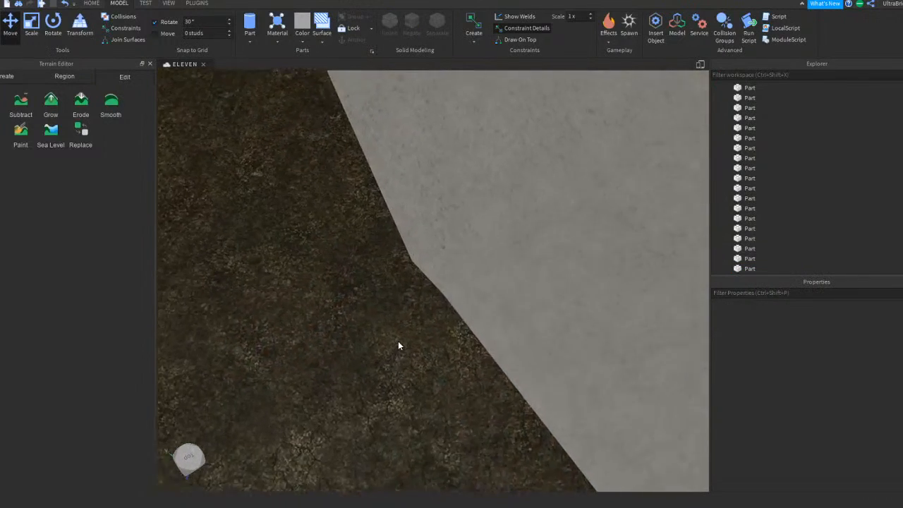
{"action": "right_click_drag", "start_coordinate": [382, 362], "coordinate": [377, 371]}
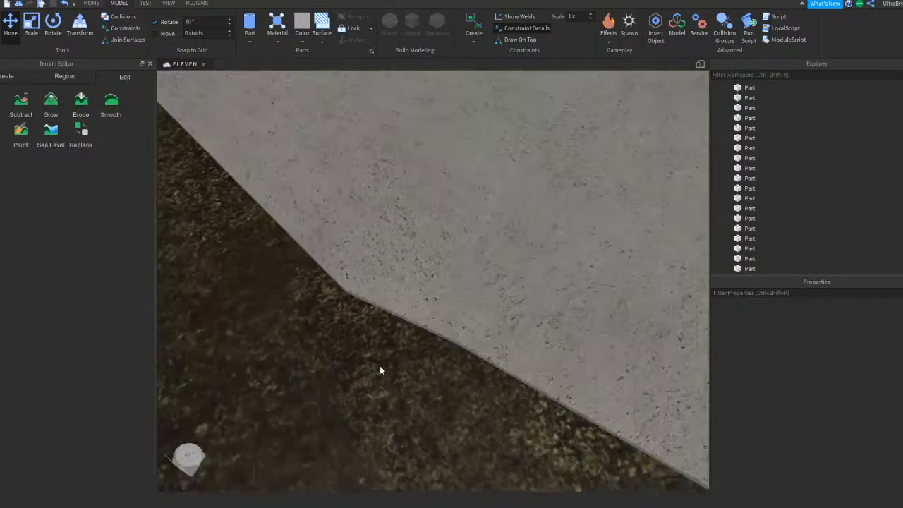
{"action": "scroll", "coordinate": [377, 371], "scroll_direction": "down", "scroll_amount": 5}
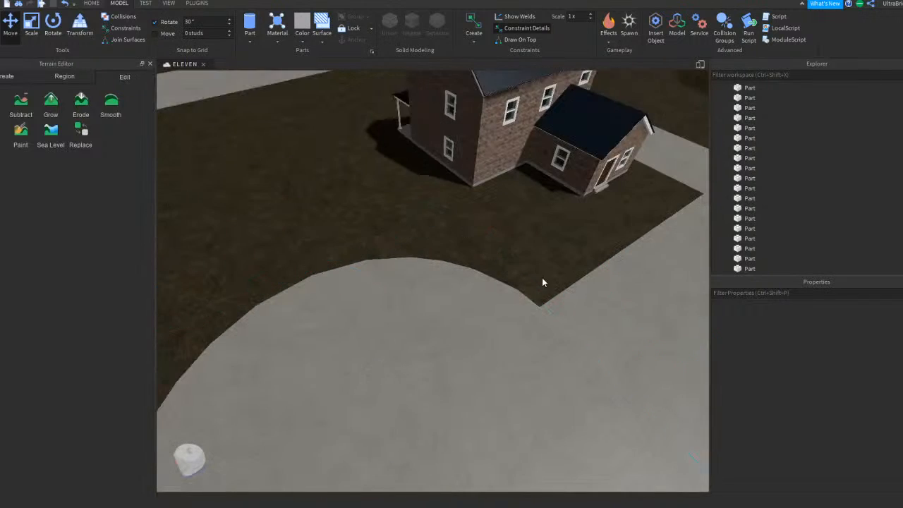
Step: Set the rotation snap to 3°, duplicate the straight slab section behind the house and shorten the copy
{"action": "key", "text": "a"}
{"action": "right_click_drag", "start_coordinate": [494, 250], "coordinate": [495, 248]}
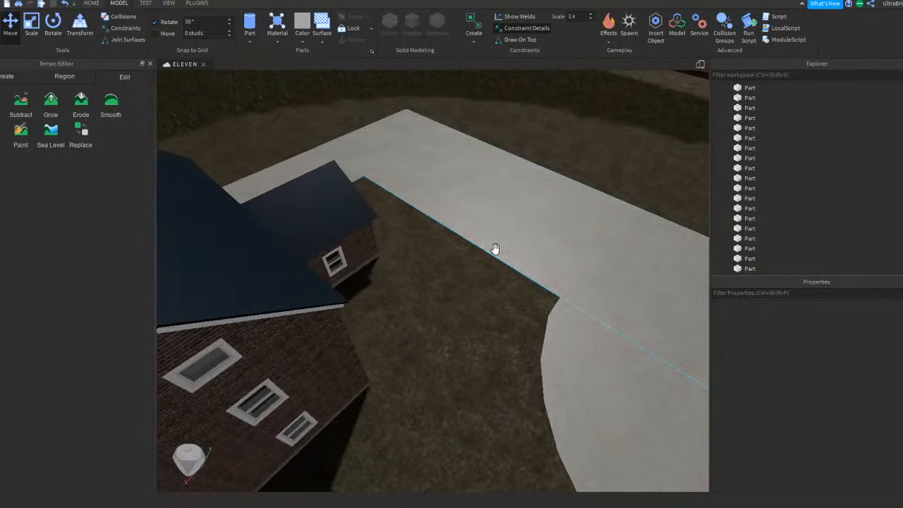
{"action": "left_click", "coordinate": [494, 249]}
{"action": "scroll", "coordinate": [492, 246], "scroll_direction": "up", "scroll_amount": 2}
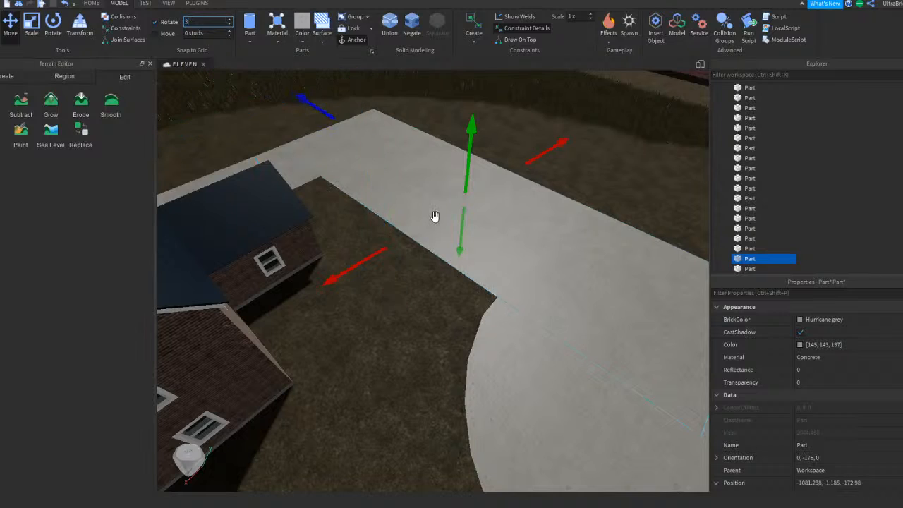
{"action": "right_click_drag", "start_coordinate": [435, 217], "coordinate": [437, 216]}
{"action": "left_click", "coordinate": [52, 25]}
{"action": "left_click", "coordinate": [31, 25]}
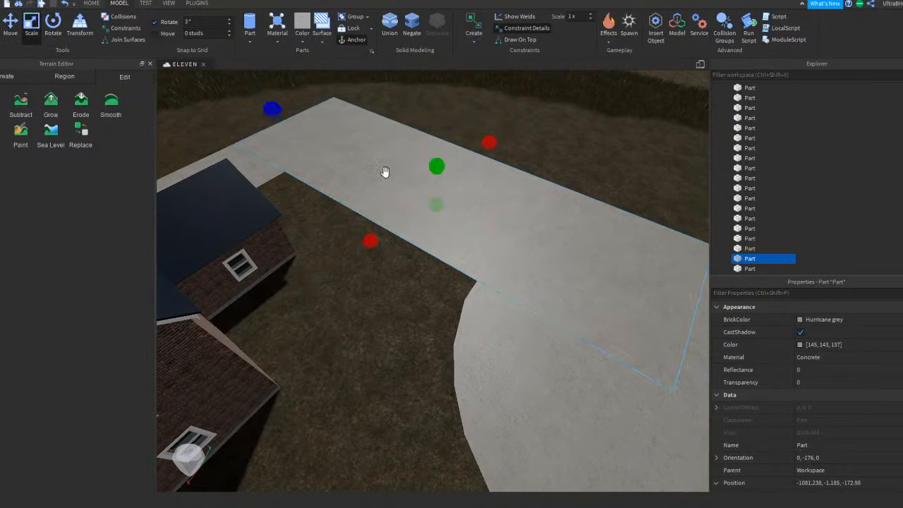
{"action": "right_click_drag", "start_coordinate": [304, 146], "coordinate": [428, 180]}
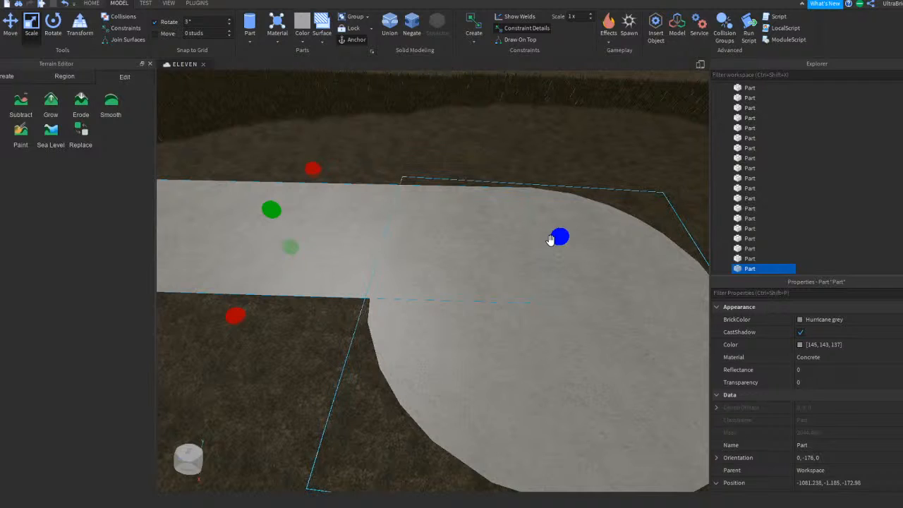
{"action": "left_click_drag", "start_coordinate": [557, 240], "coordinate": [504, 233]}
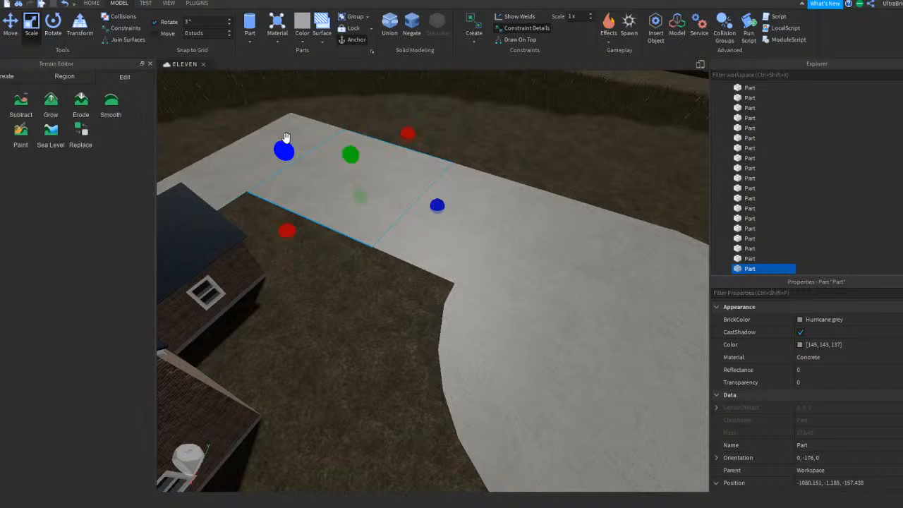
Step: Rotate the shortened slab copy about its vertical axis to an orientation of 0, 169, 0
{"action": "right_click_drag", "start_coordinate": [291, 138], "coordinate": [268, 145]}
{"action": "left_click", "coordinate": [55, 35]}
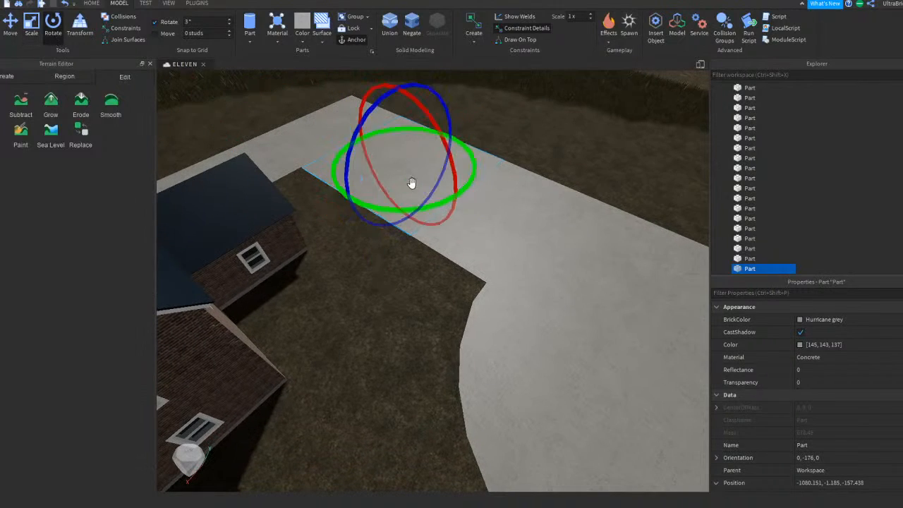
{"action": "left_click_drag", "start_coordinate": [420, 201], "coordinate": [410, 211]}
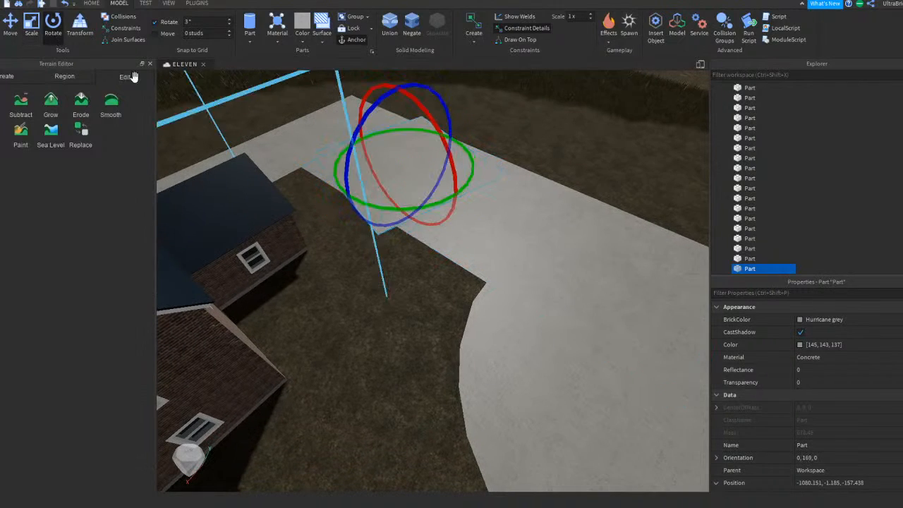
Step: Stretch and narrow the rotated slab piece so its edge runs diagonally between the disc's rim and the driveway
{"action": "left_click", "coordinate": [31, 26]}
{"action": "right_click_drag", "start_coordinate": [383, 178], "coordinate": [454, 209]}
{"action": "left_click_drag", "start_coordinate": [423, 199], "coordinate": [459, 219]}
{"action": "right_click_drag", "start_coordinate": [432, 204], "coordinate": [458, 219]}
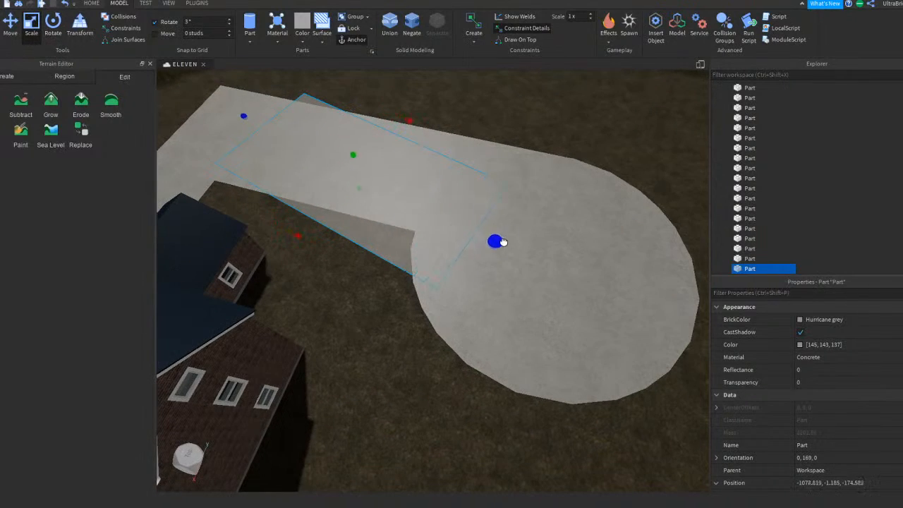
{"action": "left_click_drag", "start_coordinate": [500, 240], "coordinate": [541, 261]}
{"action": "left_click_drag", "start_coordinate": [423, 132], "coordinate": [279, 163]}
{"action": "left_click_drag", "start_coordinate": [351, 264], "coordinate": [318, 269]}
{"action": "left_click_drag", "start_coordinate": [276, 165], "coordinate": [223, 151]}
{"action": "left_click", "coordinate": [575, 145]}
Step: Check the widened slab from behind the house and duplicate its original straight section
{"action": "right_click_drag", "start_coordinate": [591, 179], "coordinate": [588, 174]}
{"action": "key", "text": "d"}
{"action": "right_click_drag", "start_coordinate": [448, 197], "coordinate": [447, 199]}
{"action": "key", "text": "d"}
{"action": "right_click_drag", "start_coordinate": [576, 214], "coordinate": [576, 214]}
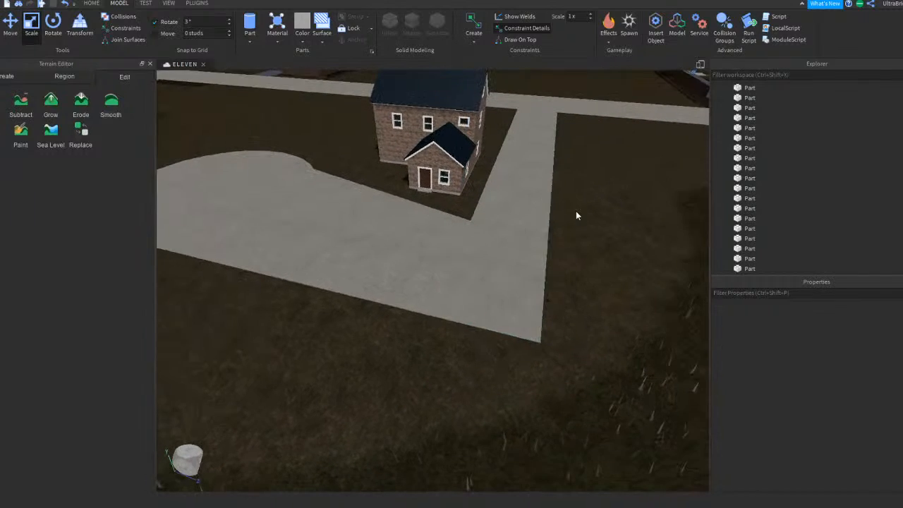
{"action": "left_click", "coordinate": [346, 258]}
{"action": "right_click_drag", "start_coordinate": [482, 232], "coordinate": [517, 241]}
{"action": "key", "text": "s"}
{"action": "key", "text": "d"}
{"action": "key", "text": "w"}
{"action": "key", "text": "a"}
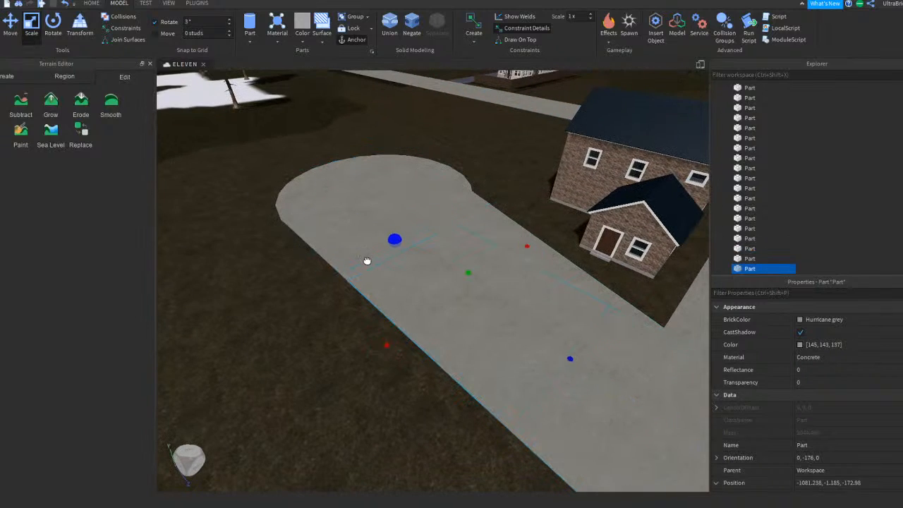
Step: Reduce the duplicated slab section to a narrow strip and extend it to the back door's step
{"action": "left_click_drag", "start_coordinate": [479, 298], "coordinate": [488, 300]}
{"action": "right_click_drag", "start_coordinate": [489, 300], "coordinate": [482, 303]}
{"action": "key", "text": "w"}
{"action": "key", "text": "w"}
{"action": "left_click_drag", "start_coordinate": [478, 291], "coordinate": [450, 223]}
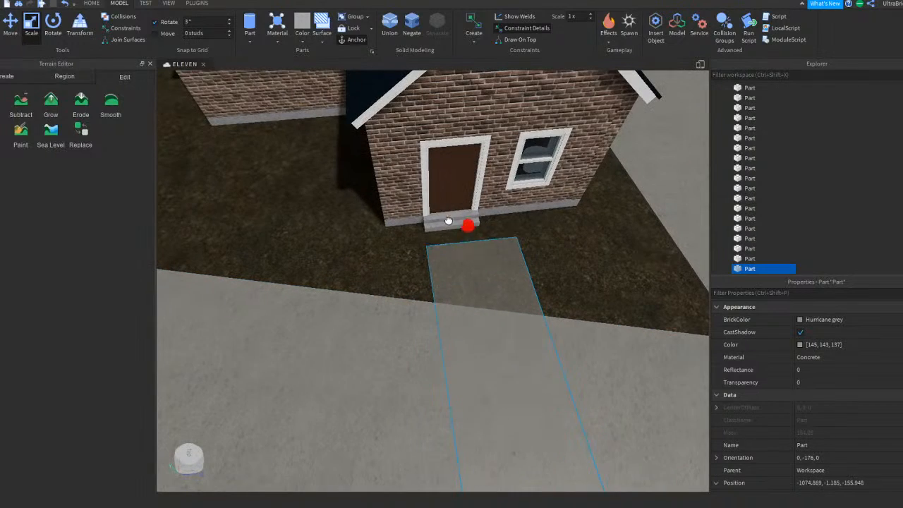
{"action": "right_click_drag", "start_coordinate": [441, 200], "coordinate": [595, 303]}
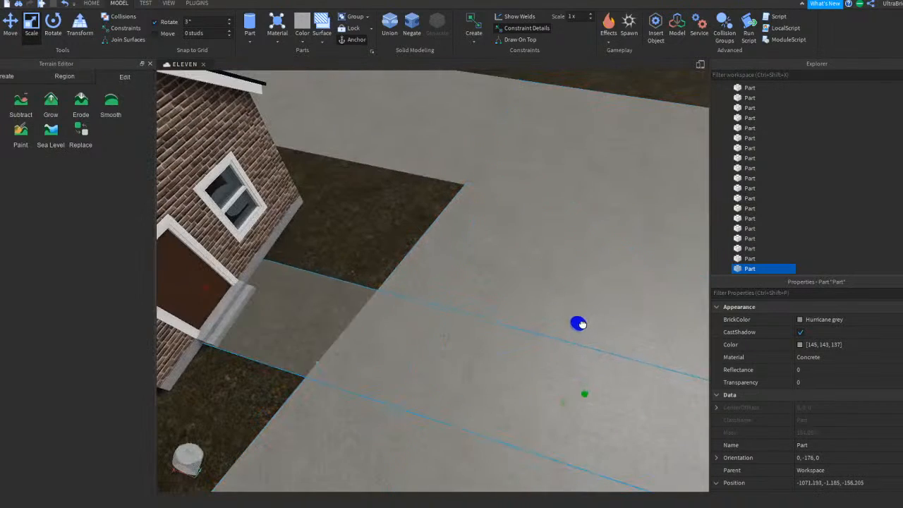
Step: Match the strip's width to the back door step and trim its far end near the slab's edge to form a walkway
{"action": "left_click_drag", "start_coordinate": [562, 352], "coordinate": [562, 353]}
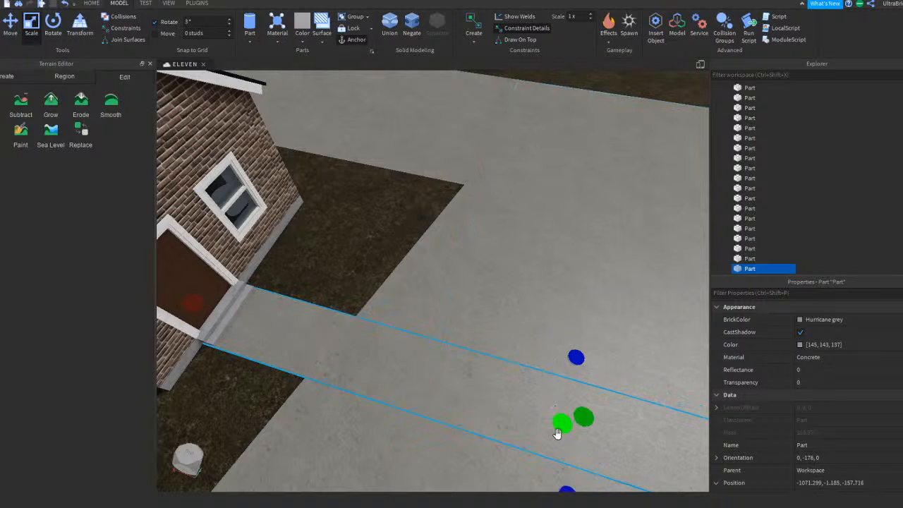
{"action": "right_click_drag", "start_coordinate": [559, 459], "coordinate": [566, 478]}
{"action": "left_click_drag", "start_coordinate": [568, 459], "coordinate": [570, 462]}
{"action": "right_click_drag", "start_coordinate": [570, 462], "coordinate": [595, 390]}
{"action": "scroll", "coordinate": [596, 390], "scroll_direction": "down", "scroll_amount": 3}
{"action": "left_click_drag", "start_coordinate": [696, 332], "coordinate": [608, 358]}
{"action": "right_click_drag", "start_coordinate": [609, 358], "coordinate": [608, 359]}
{"action": "left_click_drag", "start_coordinate": [608, 359], "coordinate": [480, 314]}
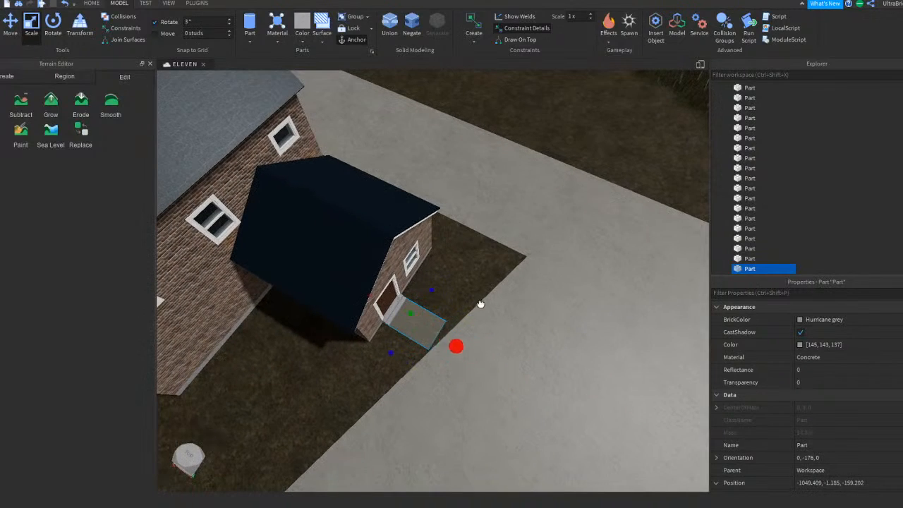
{"action": "left_click_drag", "start_coordinate": [479, 349], "coordinate": [480, 348]}
{"action": "left_click", "coordinate": [481, 291]}
Step: Select the flared concrete junction piece where the side street meets the main road
{"action": "scroll", "coordinate": [480, 290], "scroll_direction": "down", "scroll_amount": 5}
{"action": "right_click_drag", "start_coordinate": [481, 290], "coordinate": [480, 289]}
{"action": "scroll", "coordinate": [480, 292], "scroll_direction": "down", "scroll_amount": 2}
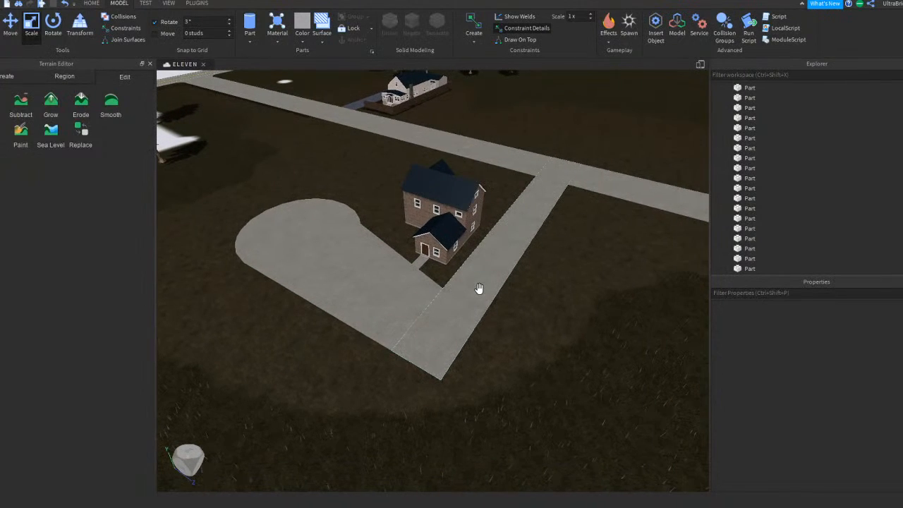
{"action": "key", "text": "q"}
{"action": "right_click_drag", "start_coordinate": [500, 260], "coordinate": [500, 260]}
{"action": "scroll", "coordinate": [459, 195], "scroll_direction": "up", "scroll_amount": 10}
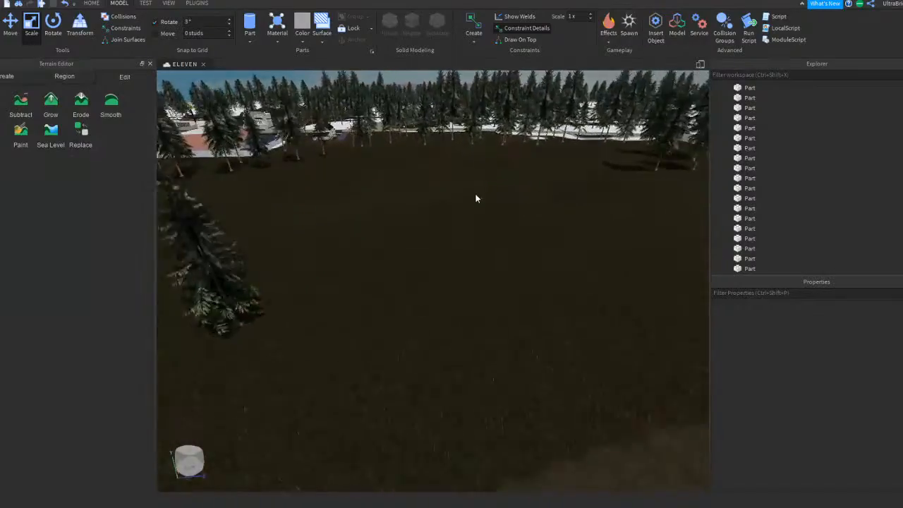
{"action": "key", "text": "w"}
{"action": "right_click_drag", "start_coordinate": [475, 195], "coordinate": [475, 195]}
{"action": "scroll", "coordinate": [364, 239], "scroll_direction": "up", "scroll_amount": 8}
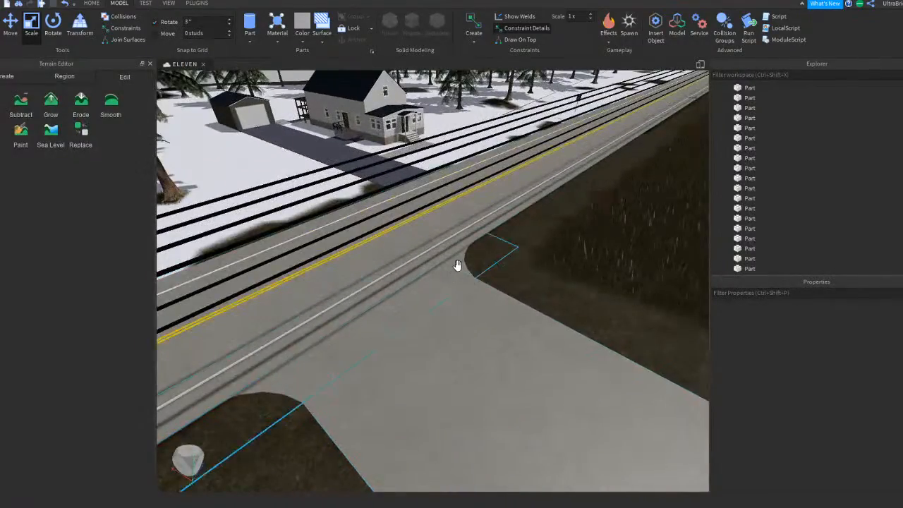
{"action": "left_click", "coordinate": [457, 265]}
{"action": "scroll", "coordinate": [457, 265], "scroll_direction": "down", "scroll_amount": 5}
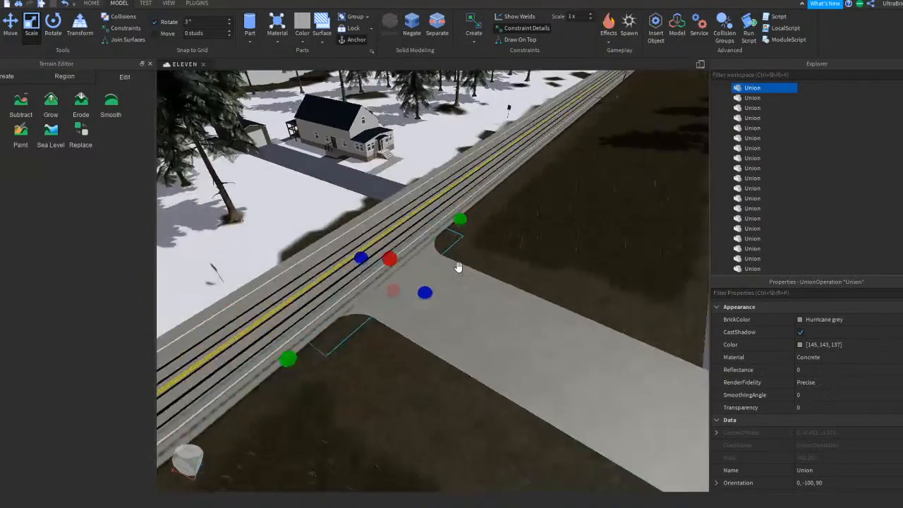
Step: Move a copy of the flared junction piece onto the open grass beside the curved street
{"action": "left_click", "coordinate": [11, 25]}
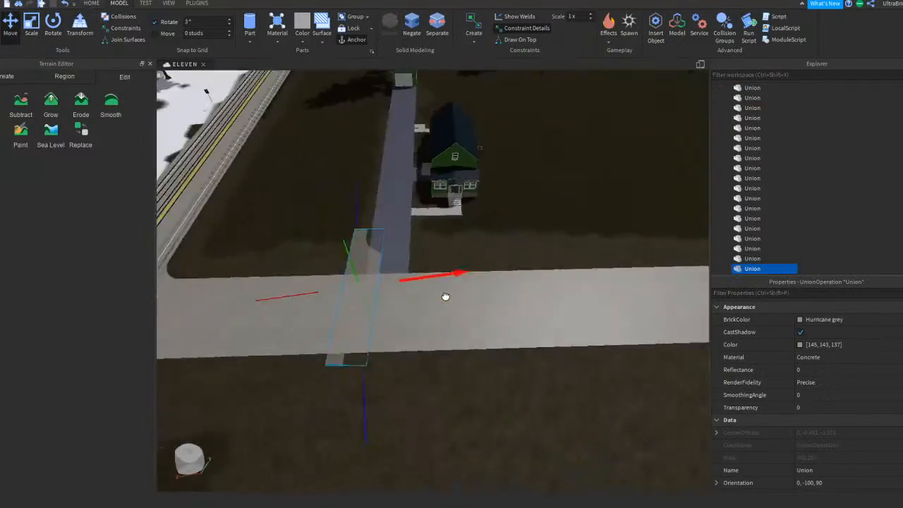
{"action": "right_click_drag", "start_coordinate": [444, 297], "coordinate": [394, 274]}
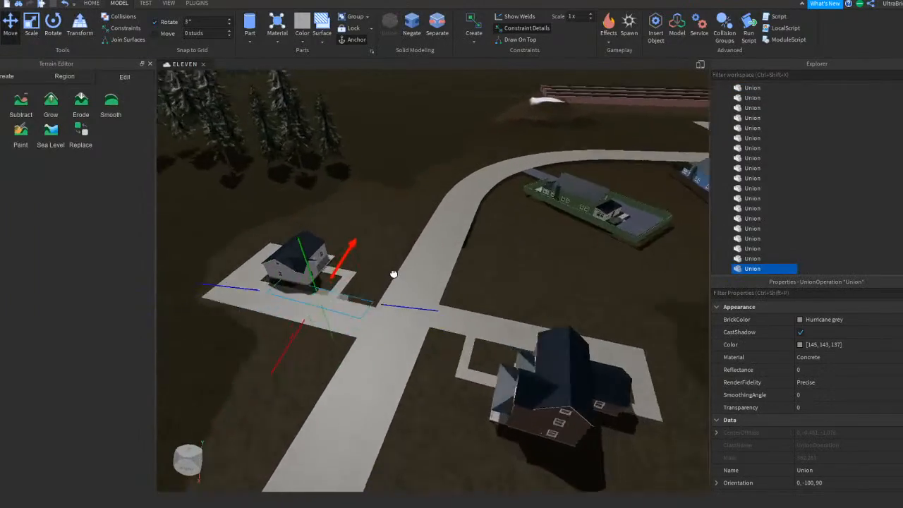
{"action": "scroll", "coordinate": [394, 274], "scroll_direction": "up", "scroll_amount": 5}
{"action": "left_click", "coordinate": [403, 254]}
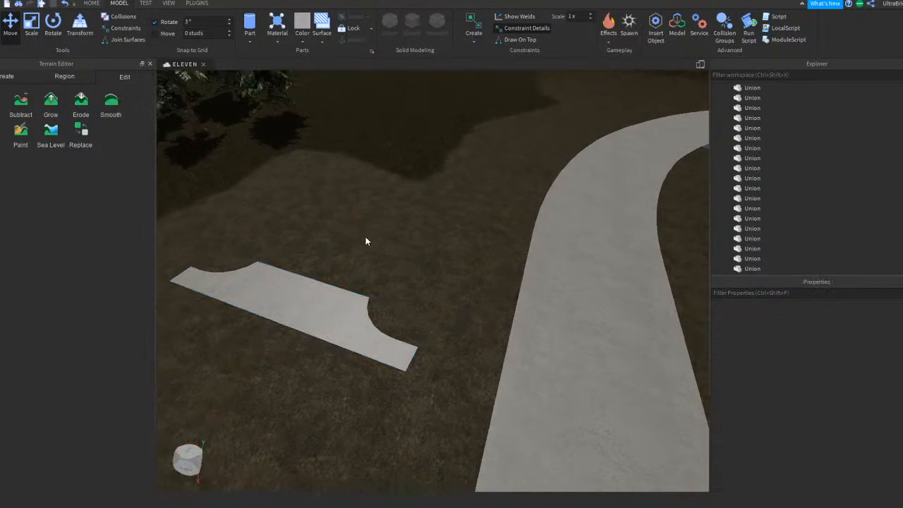
Step: Insert a block part over the junction copy, anchor it and disable its CanCollide property
{"action": "scroll", "coordinate": [366, 235], "scroll_direction": "up", "scroll_amount": 4}
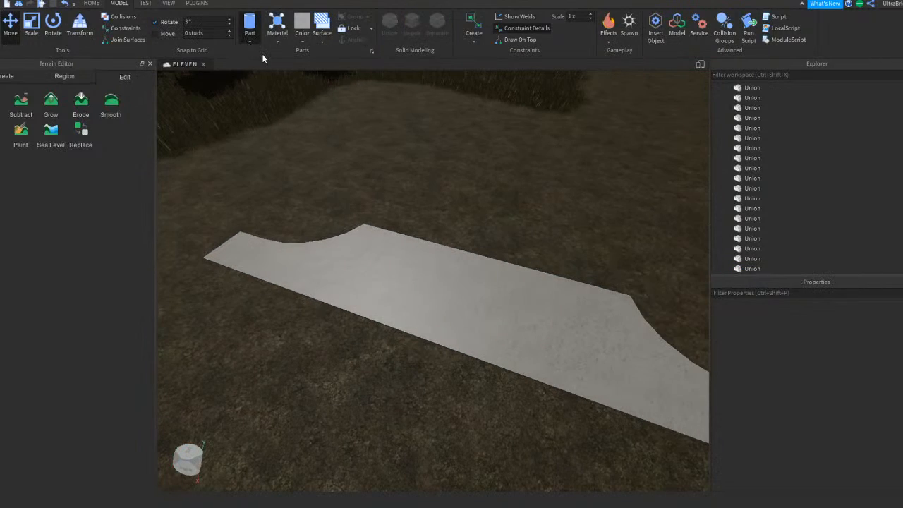
{"action": "left_click", "coordinate": [250, 25]}
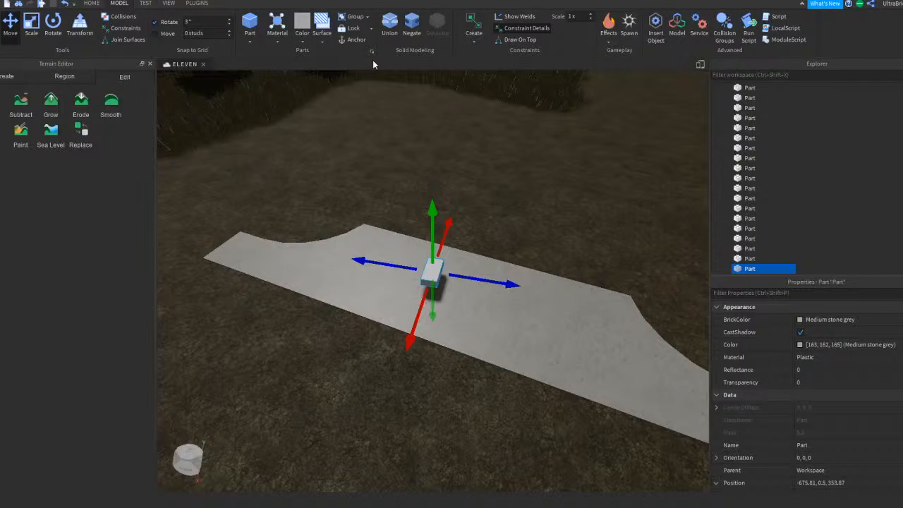
{"action": "scroll", "coordinate": [780, 382], "scroll_direction": "down", "scroll_amount": 5}
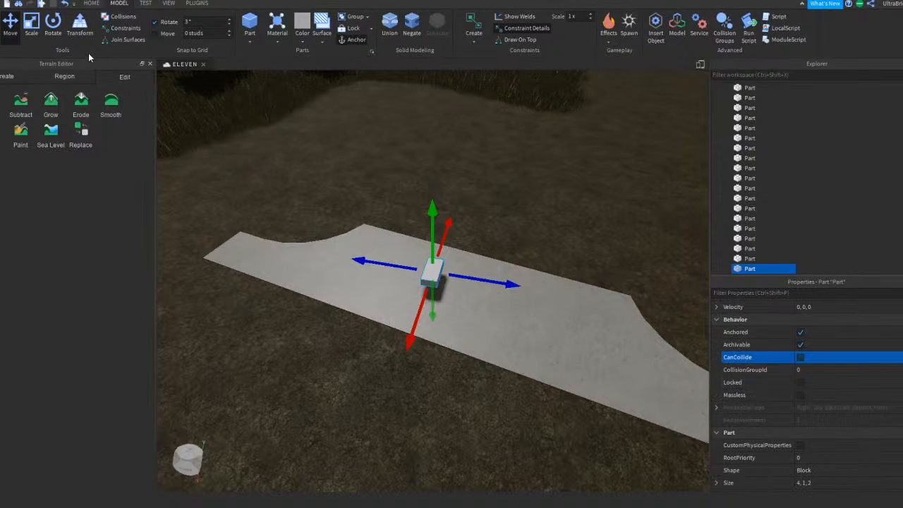
Step: Stretch the new block vertically through the junction piece to a size of 4, 13.28, 2
{"action": "left_click", "coordinate": [32, 25]}
{"action": "left_click_drag", "start_coordinate": [434, 291], "coordinate": [450, 344]}
{"action": "right_click_drag", "start_coordinate": [450, 344], "coordinate": [446, 332]}
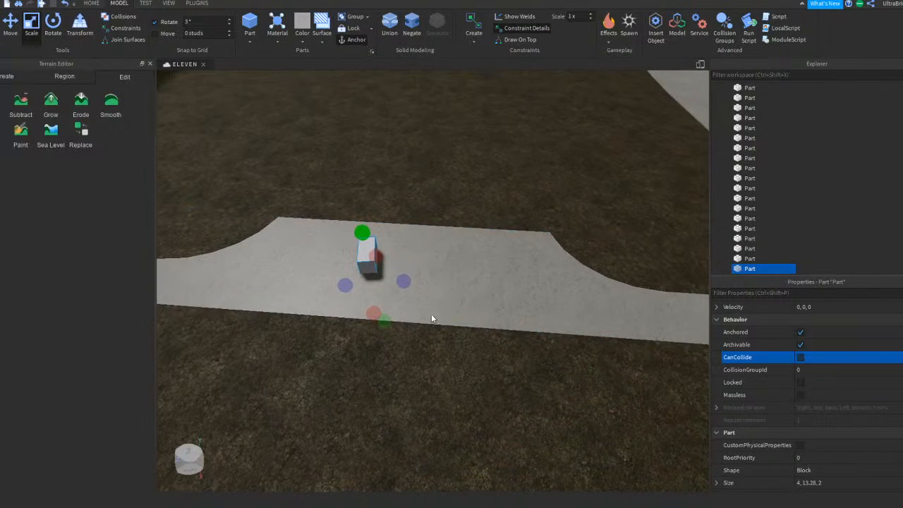
Step: Rotate the new block about its vertical axis to align it with the flared junction piece
{"action": "right_click_drag", "start_coordinate": [255, 91], "coordinate": [349, 148]}
{"action": "key", "text": "a"}
{"action": "left_click", "coordinate": [53, 27]}
{"action": "right_click_drag", "start_coordinate": [452, 192], "coordinate": [441, 264]}
{"action": "left_click_drag", "start_coordinate": [444, 296], "coordinate": [412, 382]}
Step: Stretch the block to a size of 26.8, 13.28, 49.01, leaving one flared end of the junction exposed
{"action": "key", "text": "ctrl+2"}
{"action": "right_click_drag", "start_coordinate": [429, 318], "coordinate": [427, 313]}
{"action": "left_click_drag", "start_coordinate": [425, 276], "coordinate": [356, 288]}
{"action": "key", "text": "d"}
{"action": "left_click_drag", "start_coordinate": [510, 278], "coordinate": [471, 281]}
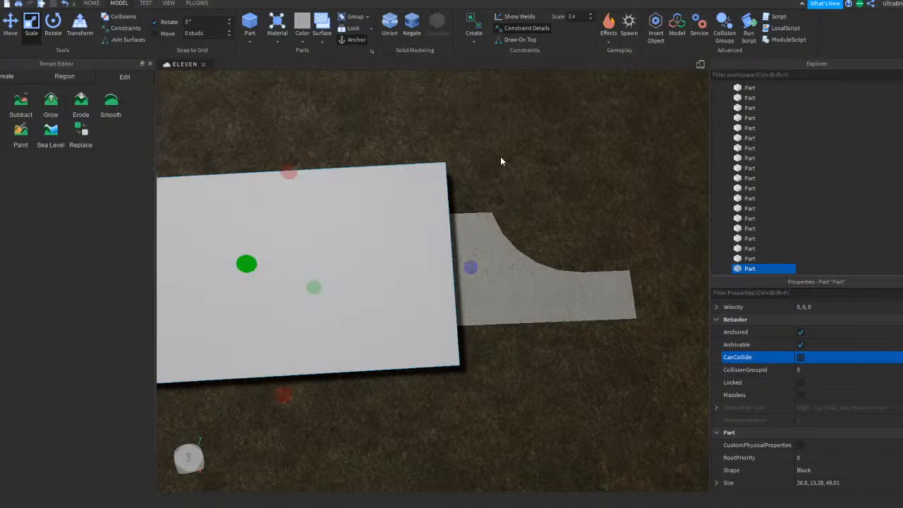
Step: Separate the copied flared junction union into its base slab and negative parts
{"action": "left_click", "coordinate": [431, 136]}
{"action": "left_click", "coordinate": [437, 203]}
{"action": "left_click", "coordinate": [443, 142]}
{"action": "left_click", "coordinate": [528, 268]}
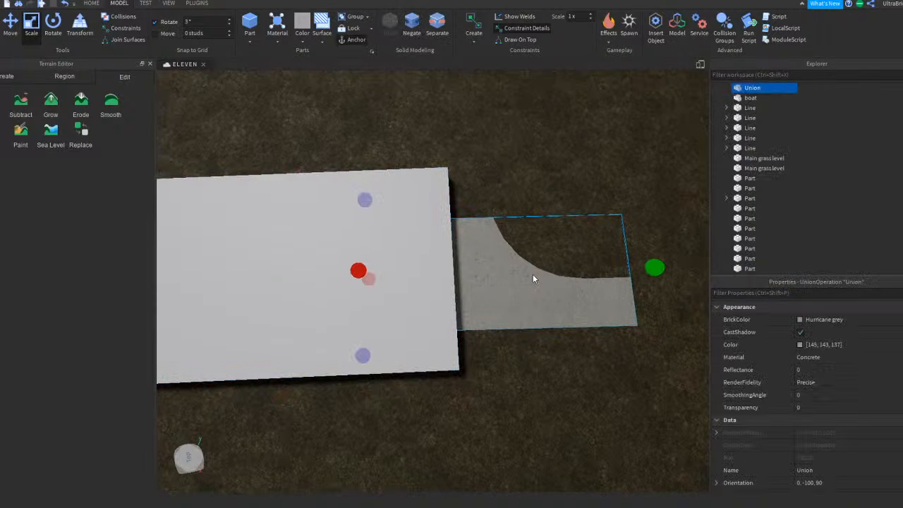
{"action": "key", "text": "ctrl+shift+u"}
{"action": "left_click", "coordinate": [443, 135]}
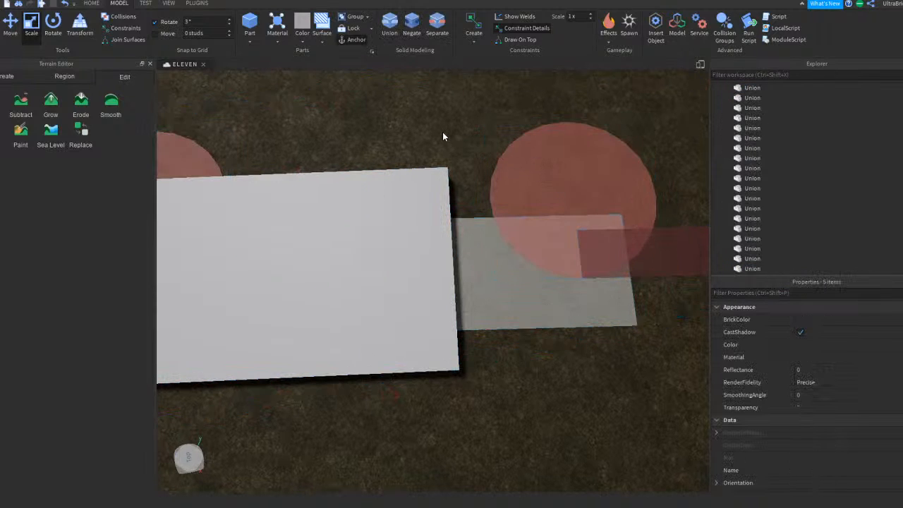
Step: Enlarge the junction's concrete base slab to 72.038, 2.95, 15.47 and disable its CanCollide property
{"action": "left_click", "coordinate": [347, 273]}
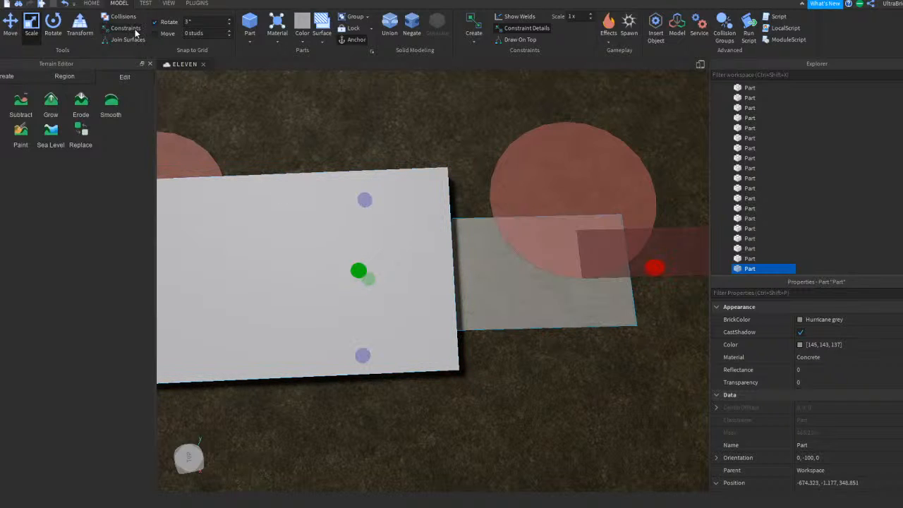
{"action": "mouse_move", "coordinate": [358, 269]}
{"action": "left_mouse_down"}
{"action": "mouse_move", "coordinate": [349, 264]}
{"action": "mouse_move", "coordinate": [352, 273]}
{"action": "left_mouse_up"}
{"action": "scroll", "coordinate": [804, 381], "scroll_direction": "down", "scroll_amount": 6}
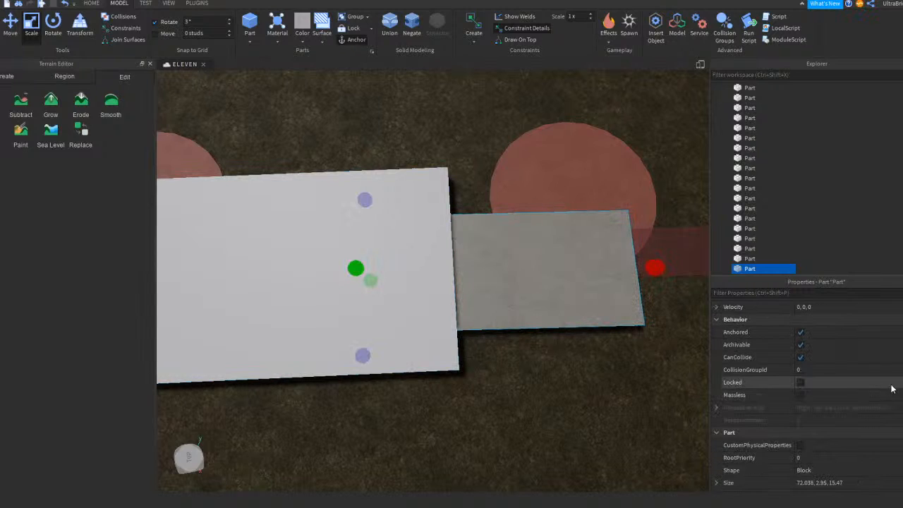
{"action": "left_click", "coordinate": [802, 358]}
{"action": "left_click", "coordinate": [637, 395]}
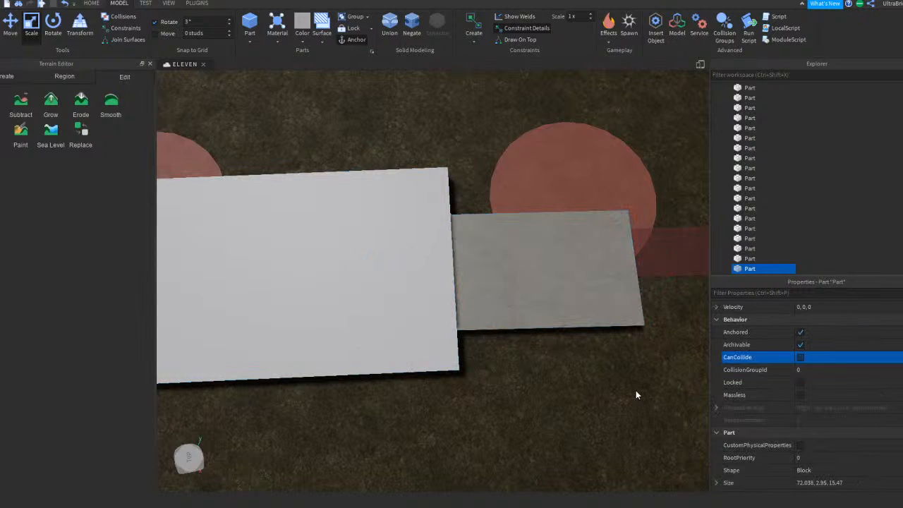
Step: Select the junction's four negative parts and examine their collision properties
{"action": "left_click", "coordinate": [694, 264]}
{"action": "left_click", "coordinate": [562, 151], "text": "ctrl"}
{"action": "key", "text": "a"}
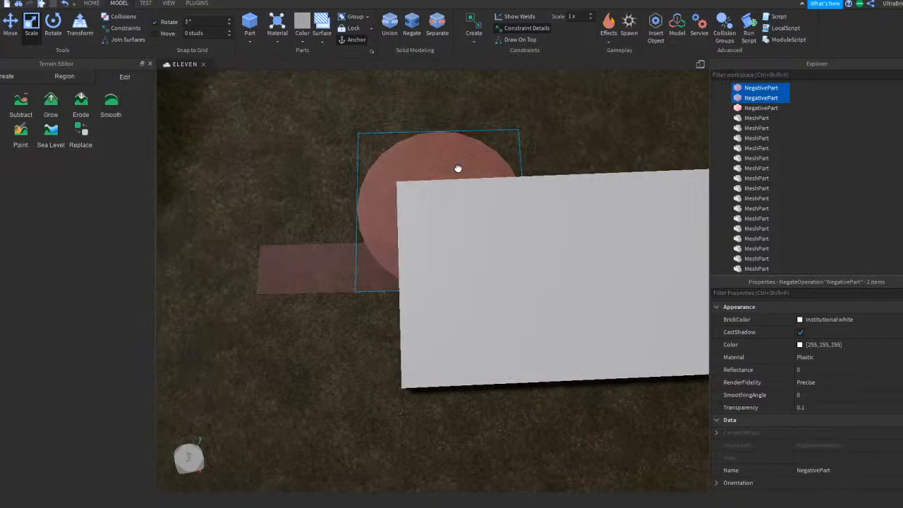
{"action": "left_click", "coordinate": [458, 170], "text": "ctrl"}
{"action": "left_click", "coordinate": [339, 268], "text": "ctrl"}
{"action": "scroll", "coordinate": [845, 374], "scroll_direction": "down", "scroll_amount": 6}
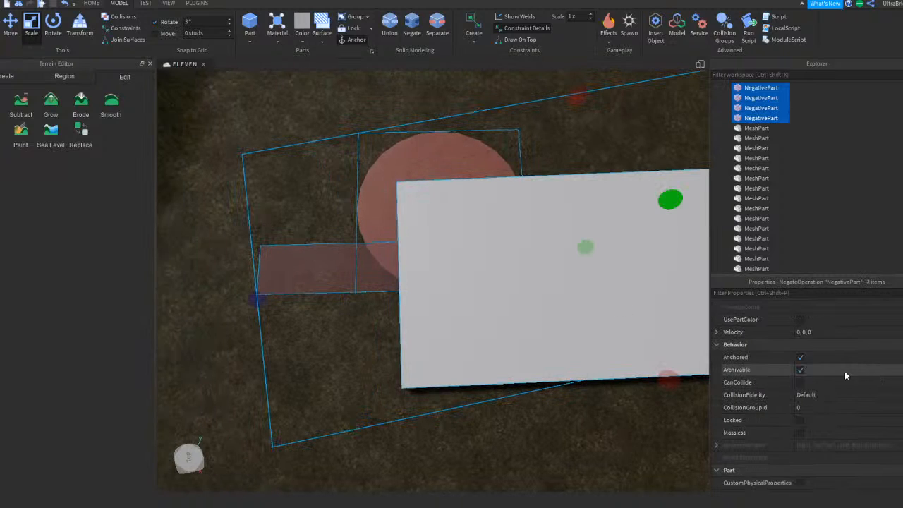
{"action": "left_click", "coordinate": [595, 389]}
{"action": "key", "text": "d"}
Step: Turn the negative cylinder and strip at the junction's exposed end back into solid parts
{"action": "left_click", "coordinate": [469, 194]}
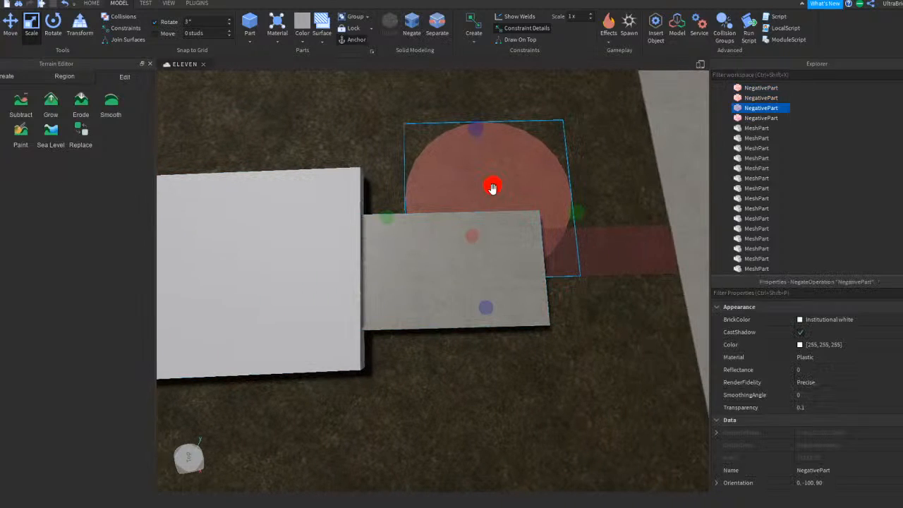
{"action": "key", "text": "ctrl+shift+n"}
{"action": "left_click", "coordinate": [610, 253]}
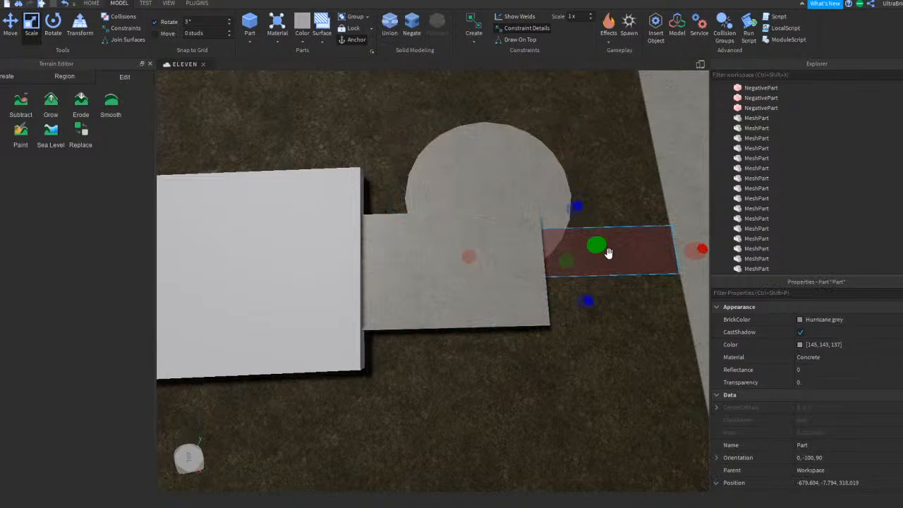
{"action": "key", "text": "ctrl+shift+n"}
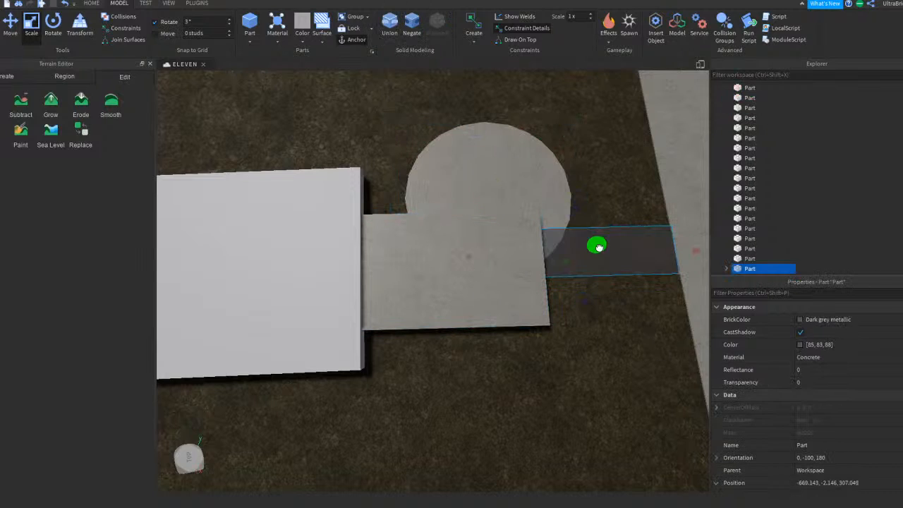
Step: Enlarge the solid cylinder and strip so they rise above the base slab, and negate both again
{"action": "left_click", "coordinate": [504, 172]}
{"action": "left_click_drag", "start_coordinate": [492, 184], "coordinate": [494, 165]}
{"action": "left_click", "coordinate": [644, 243], "text": "shift"}
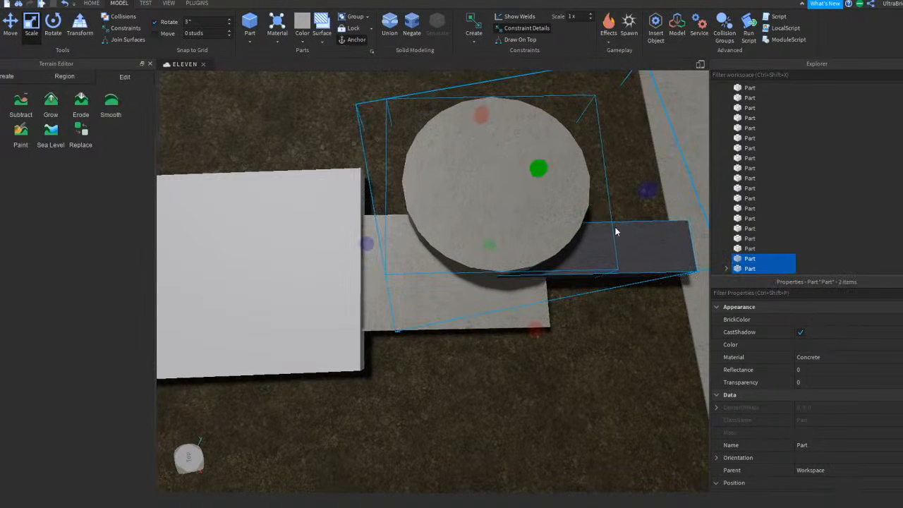
{"action": "key", "text": "ctrl+shift+n"}
{"action": "left_click", "coordinate": [628, 358]}
{"action": "key", "text": "a"}
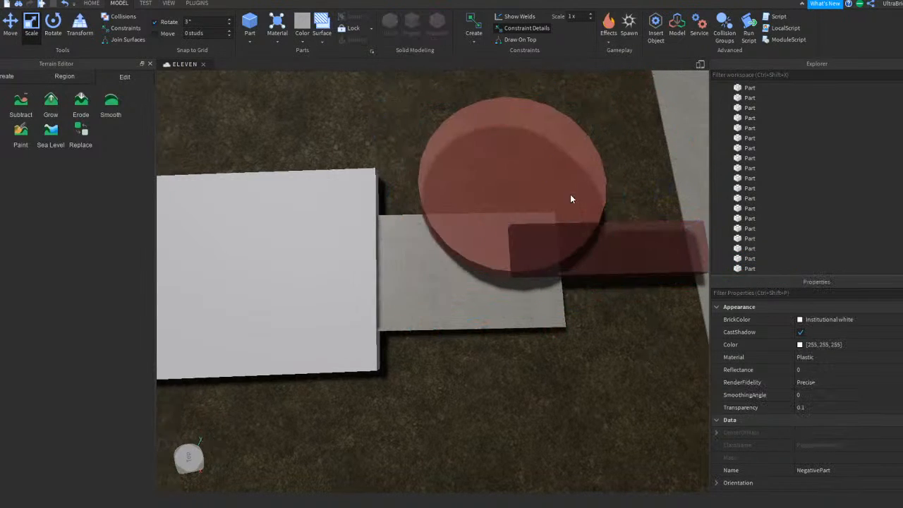
Step: Extend the large block slightly toward the exposed flared end and negate it
{"action": "left_click", "coordinate": [462, 209]}
{"action": "right_click_drag", "start_coordinate": [462, 210], "coordinate": [462, 210]}
{"action": "key", "text": "d"}
{"action": "left_click_drag", "start_coordinate": [411, 258], "coordinate": [444, 261]}
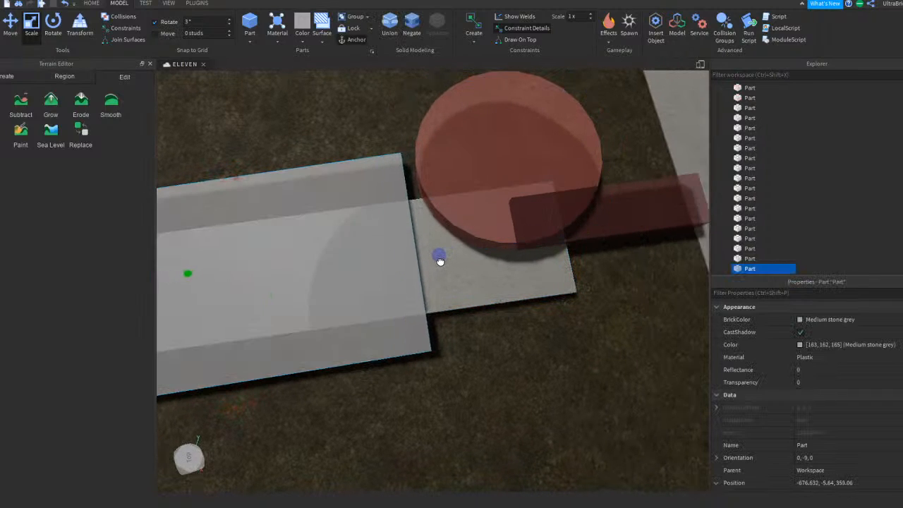
{"action": "right_click_drag", "start_coordinate": [375, 101], "coordinate": [375, 100]}
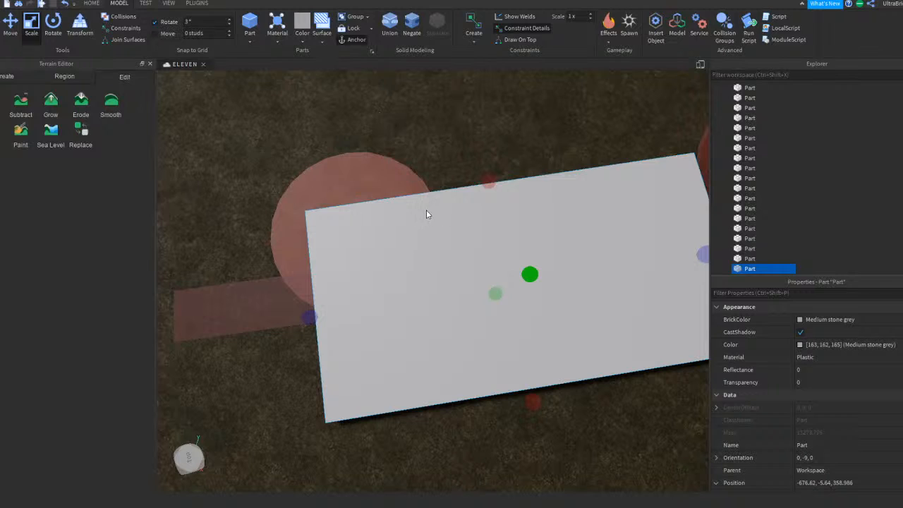
{"action": "key", "text": "ctrl+shift+n"}
Step: Select the base slab together with its overlapping negative parts and union them into a single curved corner piece
{"action": "scroll", "coordinate": [461, 154], "scroll_direction": "down", "scroll_amount": 5}
{"action": "scroll", "coordinate": [893, 394], "scroll_direction": "down", "scroll_amount": 6}
{"action": "left_click", "coordinate": [432, 124]}
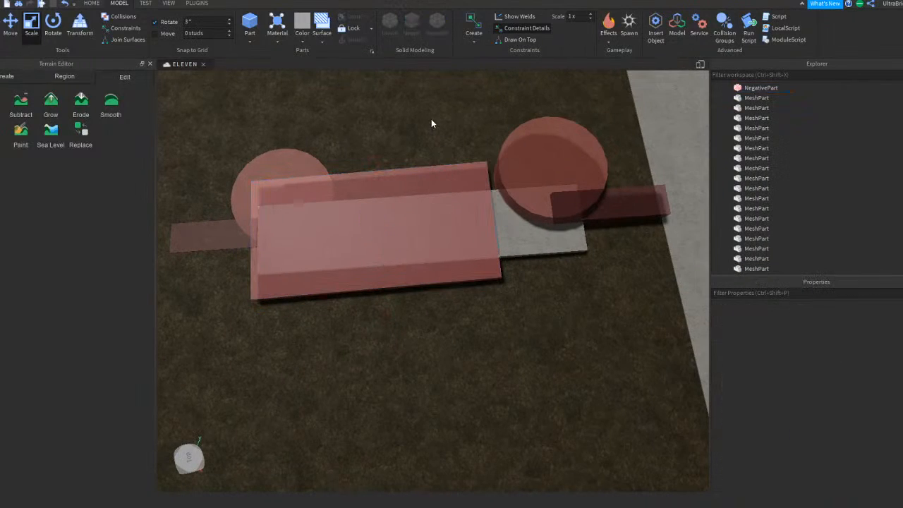
{"action": "right_click_drag", "start_coordinate": [432, 123], "coordinate": [432, 123]}
{"action": "scroll", "coordinate": [432, 123], "scroll_direction": "down", "scroll_amount": 3}
{"action": "left_click_drag", "start_coordinate": [296, 154], "coordinate": [585, 329]}
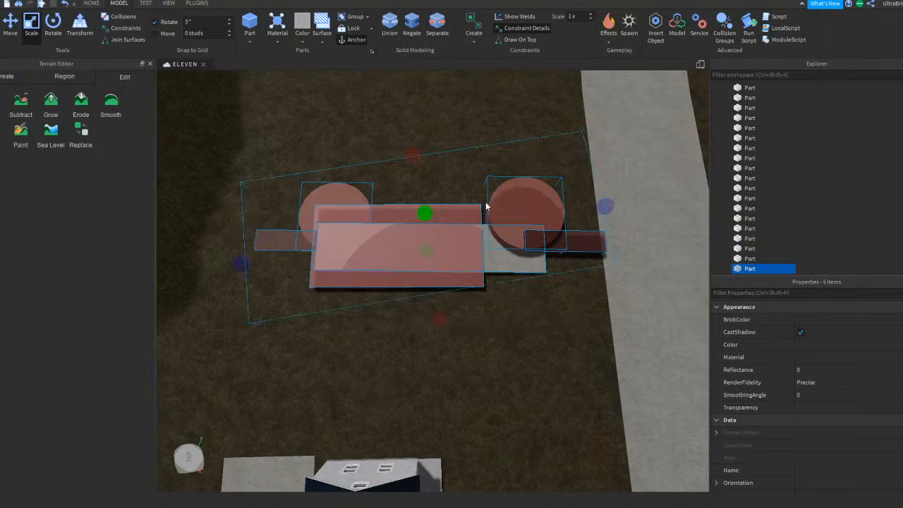
{"action": "key", "text": "ctrl+shift+g"}
{"action": "key", "text": "f"}
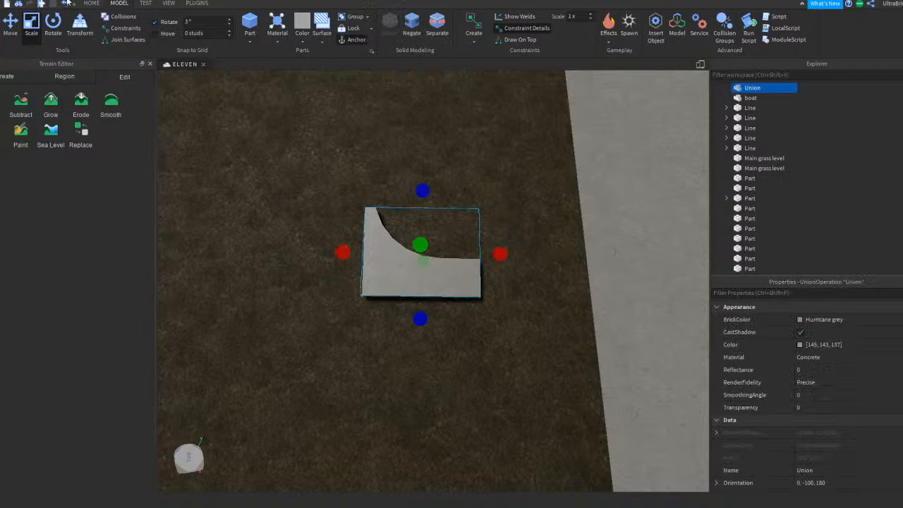
Step: Move the curved corner union across the grass onto the corner of the concrete slab behind the white house
{"action": "left_click", "coordinate": [12, 31]}
{"action": "left_click_drag", "start_coordinate": [425, 311], "coordinate": [435, 218]}
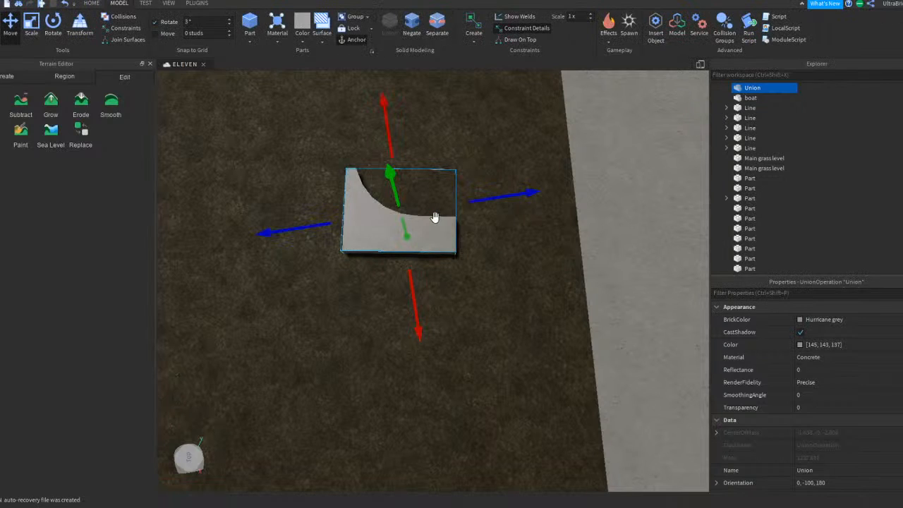
{"action": "scroll", "coordinate": [448, 184], "scroll_direction": "down", "scroll_amount": 3}
{"action": "right_click_drag", "start_coordinate": [448, 183], "coordinate": [447, 180]}
{"action": "left_click_drag", "start_coordinate": [485, 290], "coordinate": [467, 285]}
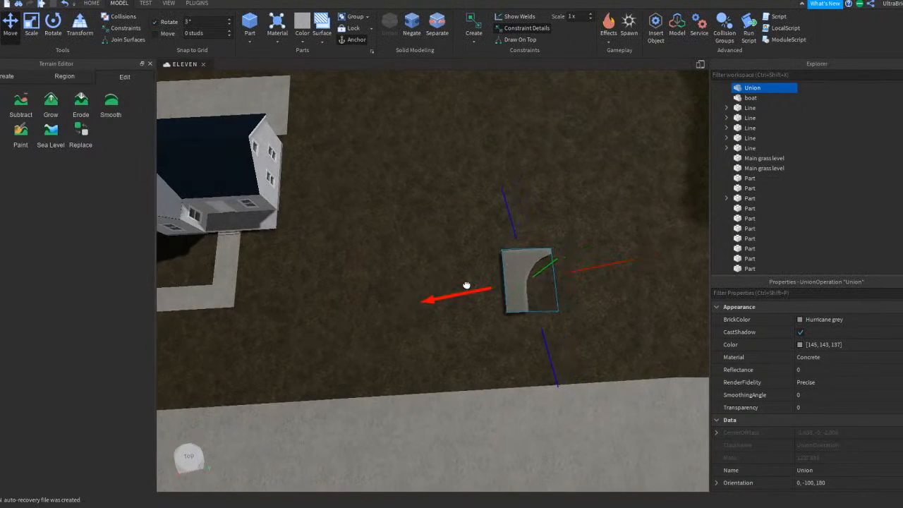
{"action": "right_click_drag", "start_coordinate": [466, 285], "coordinate": [468, 282]}
{"action": "right_click_drag", "start_coordinate": [464, 225], "coordinate": [323, 254]}
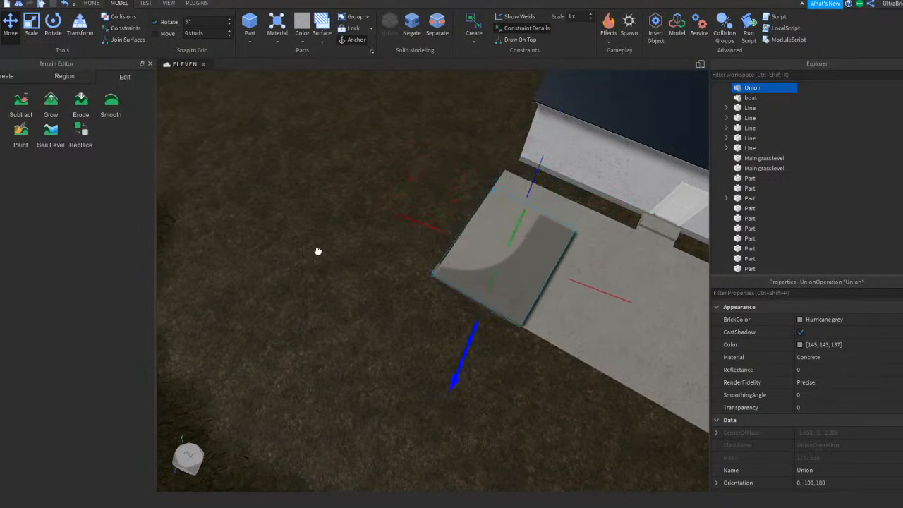
Step: Rotate the curved union on the slab's corner to an orientation of 0, 170, 180
{"action": "left_click", "coordinate": [54, 25]}
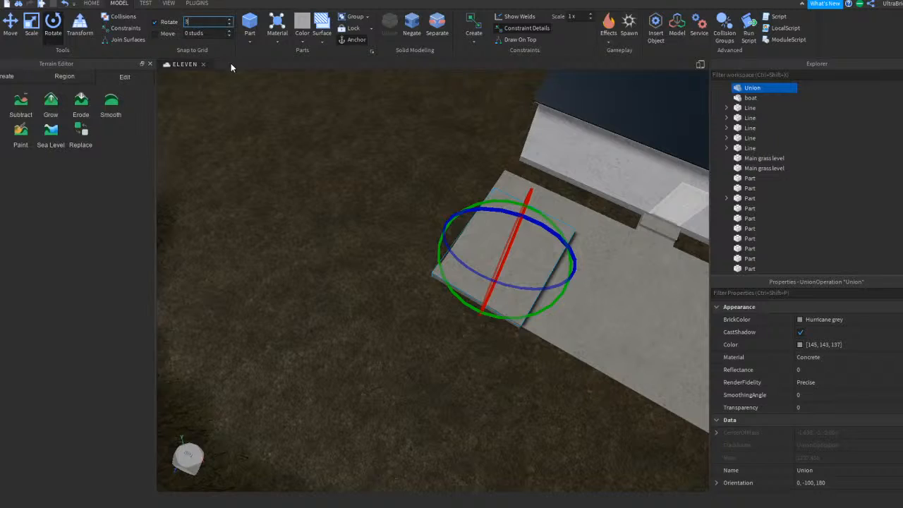
{"action": "key", "text": "BackSpace"}
{"action": "right_click_drag", "start_coordinate": [315, 139], "coordinate": [332, 163]}
{"action": "left_click_drag", "start_coordinate": [484, 296], "coordinate": [398, 240]}
{"action": "left_click", "coordinate": [12, 24]}
{"action": "right_click_drag", "start_coordinate": [490, 197], "coordinate": [504, 216]}
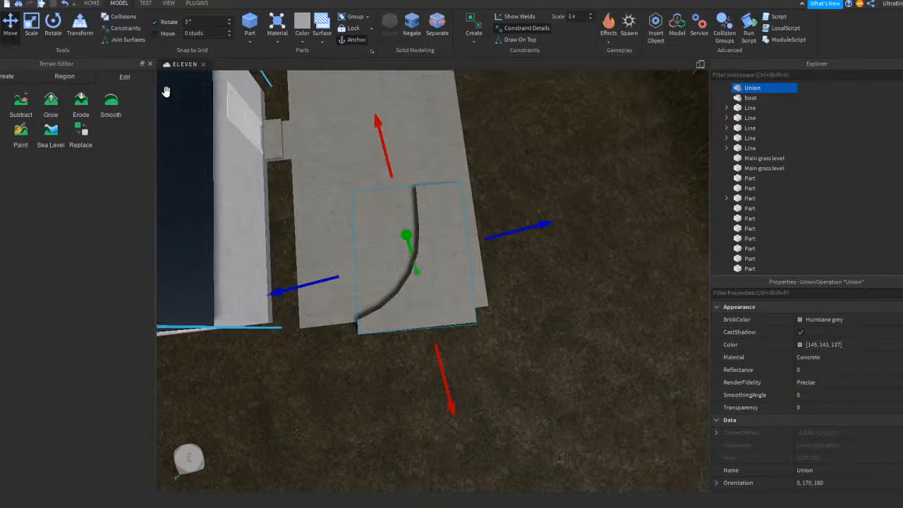
Step: Rotate the curved union to 0, 173, 180 and shift it outward so its curve wraps the slab's outer corner
{"action": "left_click", "coordinate": [60, 28]}
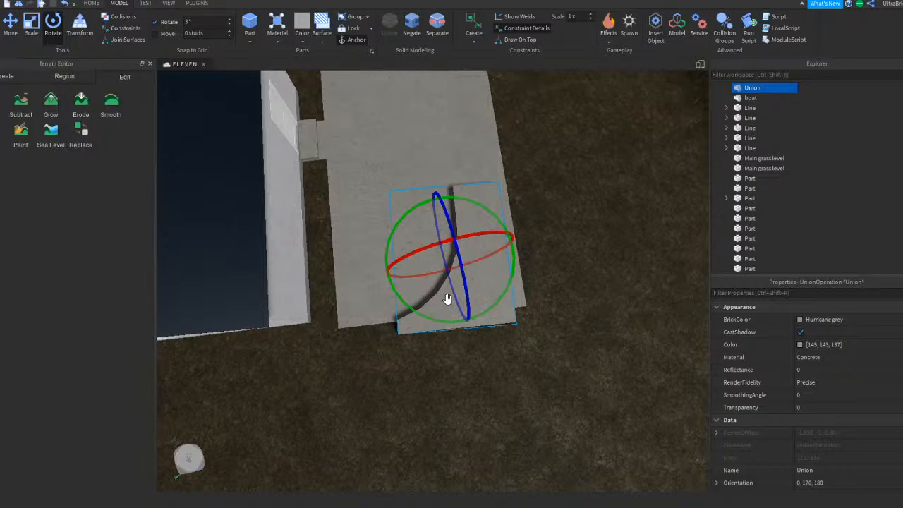
{"action": "left_click_drag", "start_coordinate": [439, 313], "coordinate": [435, 318]}
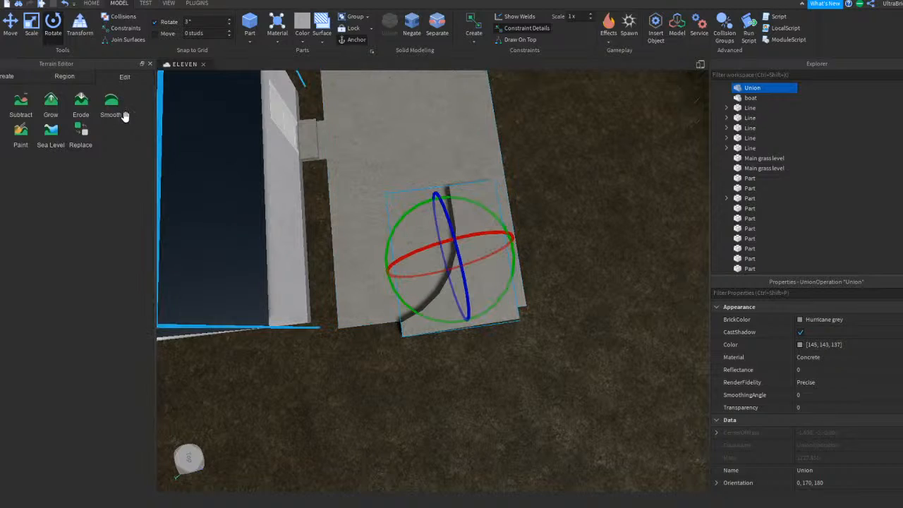
{"action": "left_click", "coordinate": [17, 26]}
{"action": "left_click_drag", "start_coordinate": [549, 246], "coordinate": [595, 254]}
{"action": "left_click_drag", "start_coordinate": [530, 373], "coordinate": [549, 398]}
{"action": "left_click_drag", "start_coordinate": [593, 260], "coordinate": [605, 258]}
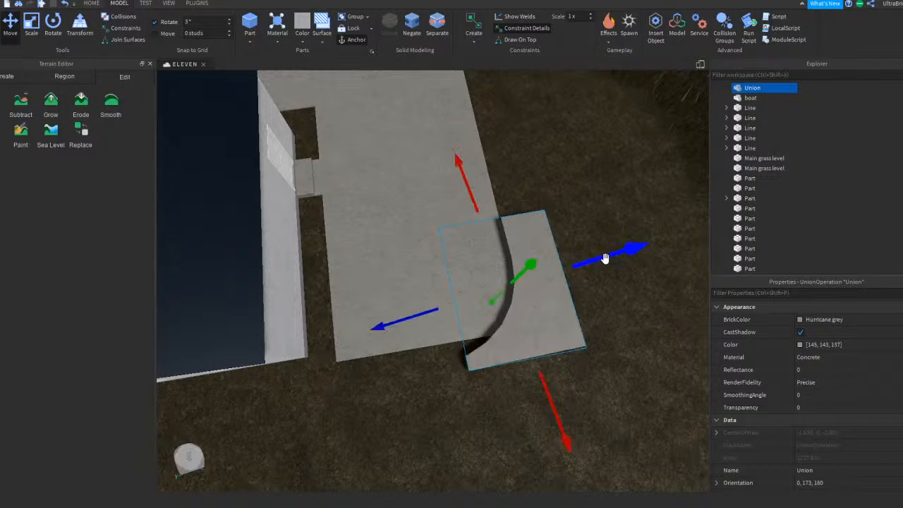
{"action": "right_click_drag", "start_coordinate": [579, 321], "coordinate": [578, 322]}
{"action": "left_click_drag", "start_coordinate": [556, 365], "coordinate": [567, 369]}
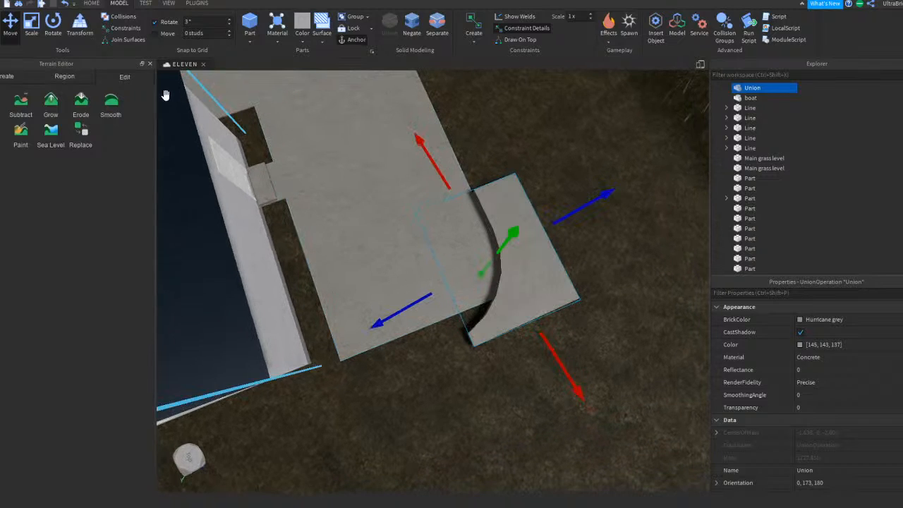
Step: Set the rotation snap to 1° and rotate the curved union to an orientation of 0, 172, 180
{"action": "type", "text": "1"}
{"action": "right_click_drag", "start_coordinate": [407, 177], "coordinate": [407, 178]}
{"action": "key", "text": "d"}
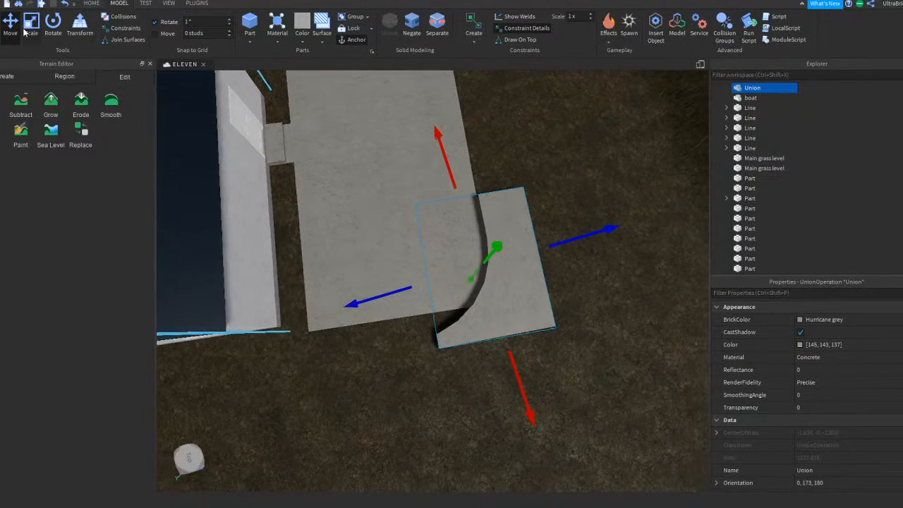
{"action": "left_click", "coordinate": [53, 27]}
{"action": "right_click_drag", "start_coordinate": [443, 322], "coordinate": [444, 323]}
{"action": "key", "text": "w"}
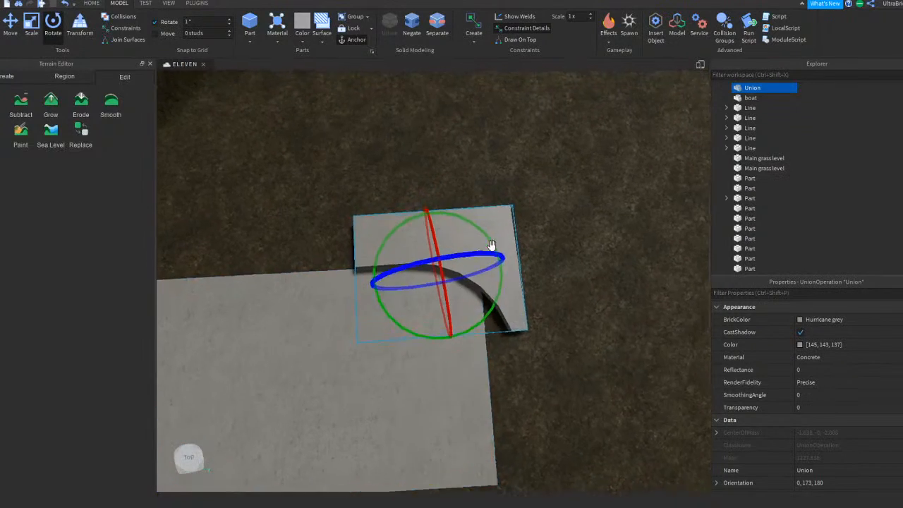
{"action": "key", "text": "a"}
{"action": "left_click_drag", "start_coordinate": [513, 247], "coordinate": [512, 248]}
{"action": "left_click", "coordinate": [349, 167]}
{"action": "right_click_drag", "start_coordinate": [349, 166], "coordinate": [350, 168]}
{"action": "key", "text": "a"}
{"action": "key", "text": "d"}
{"action": "key", "text": "d"}
{"action": "left_click", "coordinate": [461, 244]}
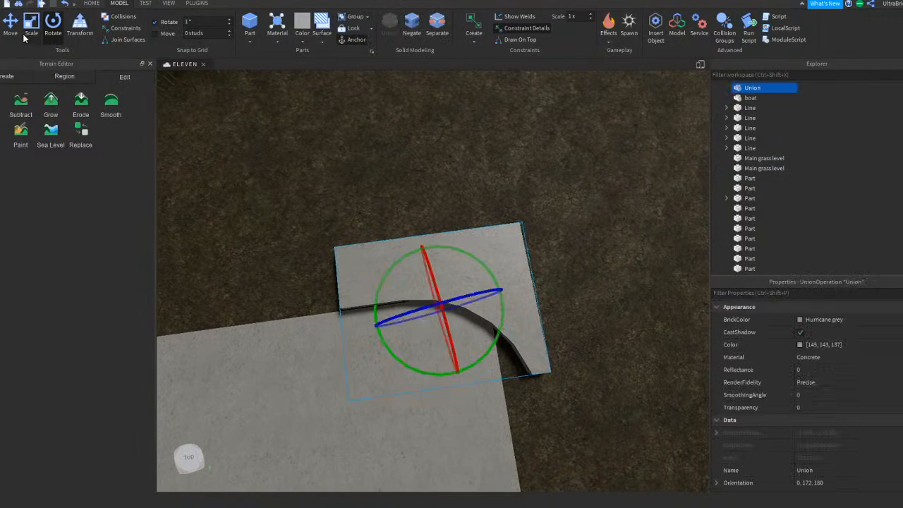
Step: Duplicate the curved union and move the copy onto the open grass away from the slab
{"action": "left_click", "coordinate": [13, 32]}
{"action": "key", "text": "ctrl+d"}
{"action": "left_click_drag", "start_coordinate": [307, 345], "coordinate": [565, 237]}
{"action": "key", "text": "d"}
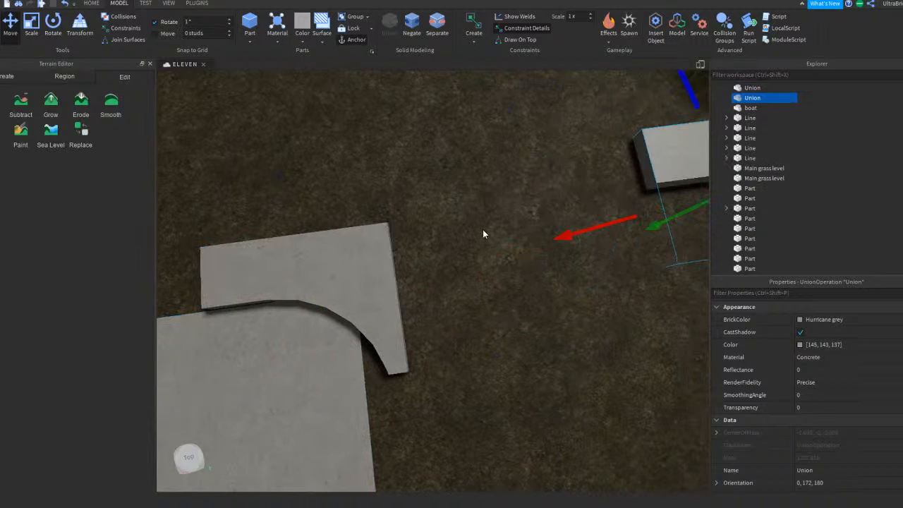
{"action": "left_click", "coordinate": [483, 229]}
{"action": "right_click_drag", "start_coordinate": [483, 229], "coordinate": [483, 231]}
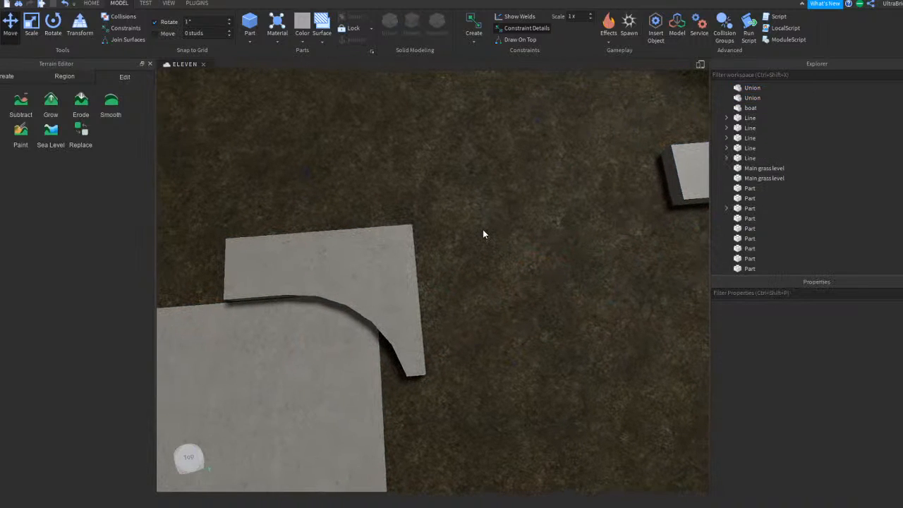
{"action": "key", "text": "a"}
Step: Separate the curved union at the slab's corner into its parts and toggle their negation to restore the solid cutters
{"action": "left_click", "coordinate": [482, 233]}
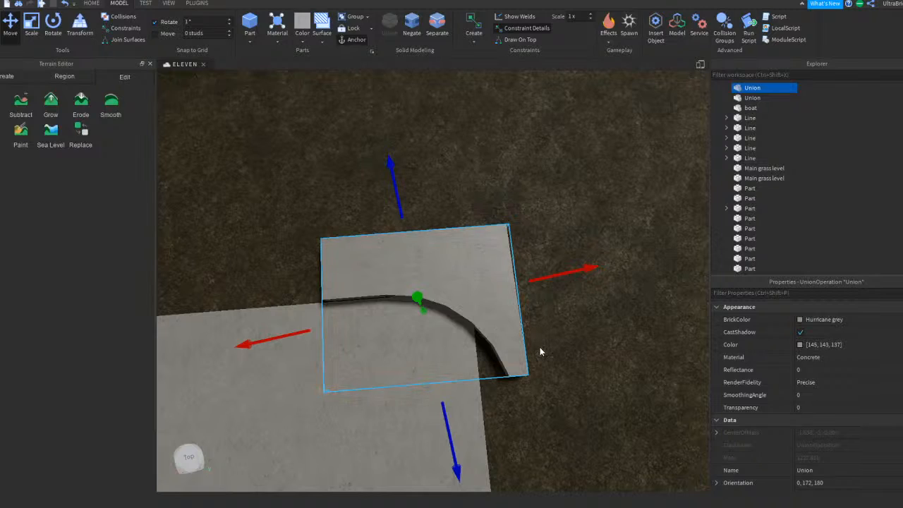
{"action": "key", "text": "ctrl+z"}
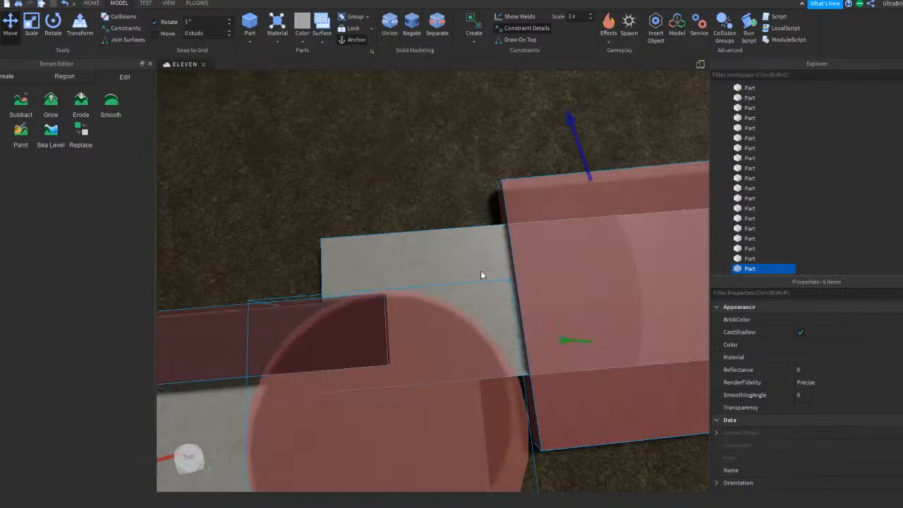
{"action": "key", "text": "ctrl+shift+n"}
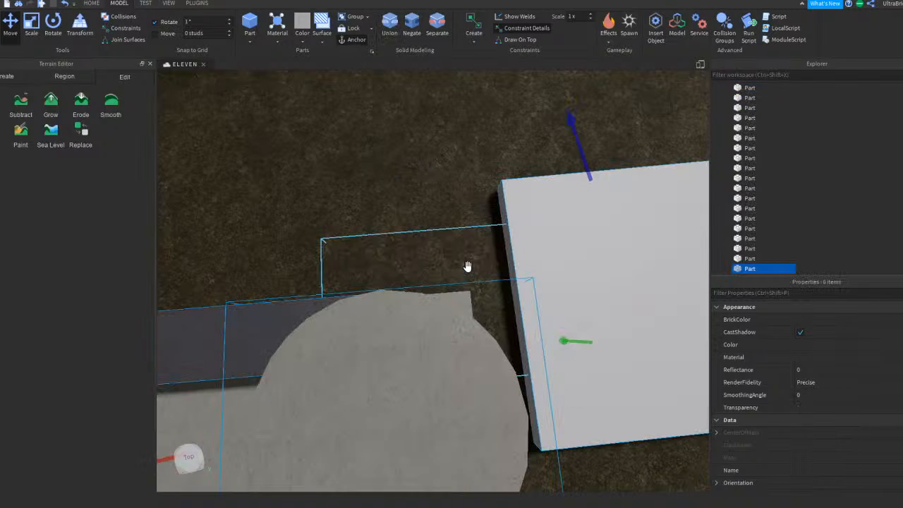
Step: Undo the separation of the curved union at the slab's corner and turn the restored union into a negative part
{"action": "left_click", "coordinate": [64, 4]}
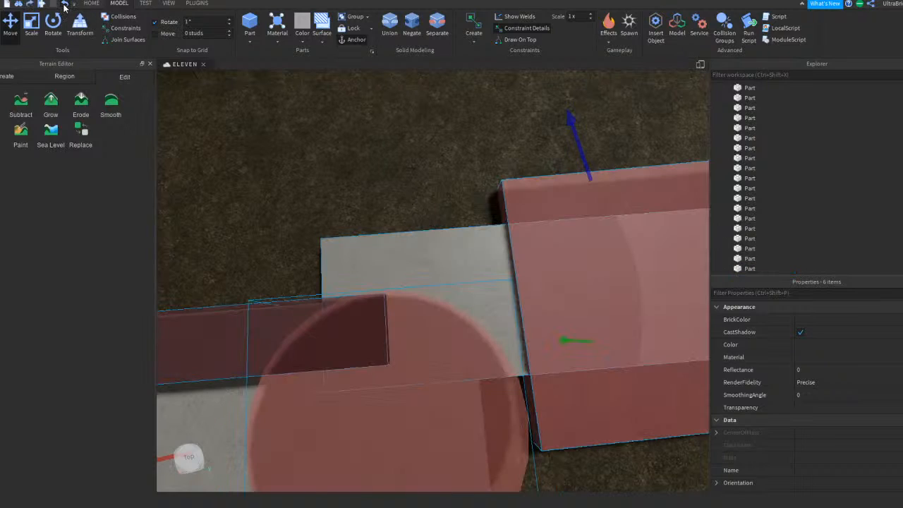
{"action": "left_click", "coordinate": [65, 4]}
{"action": "key", "text": "ctrl+shift+n"}
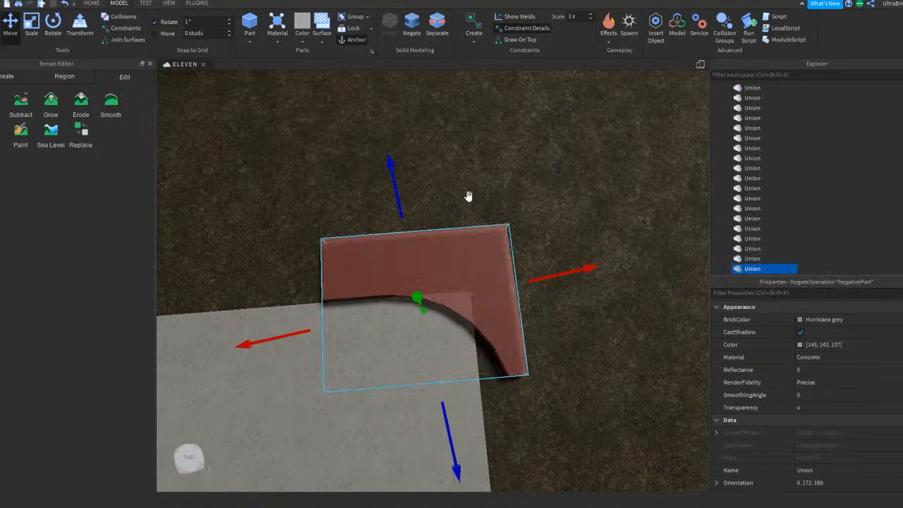
Step: Try to subtract the negated curved piece from the backyard slab's corner and undo the operation
{"action": "left_click", "coordinate": [399, 355]}
{"action": "left_click", "coordinate": [460, 253], "text": "ctrl"}
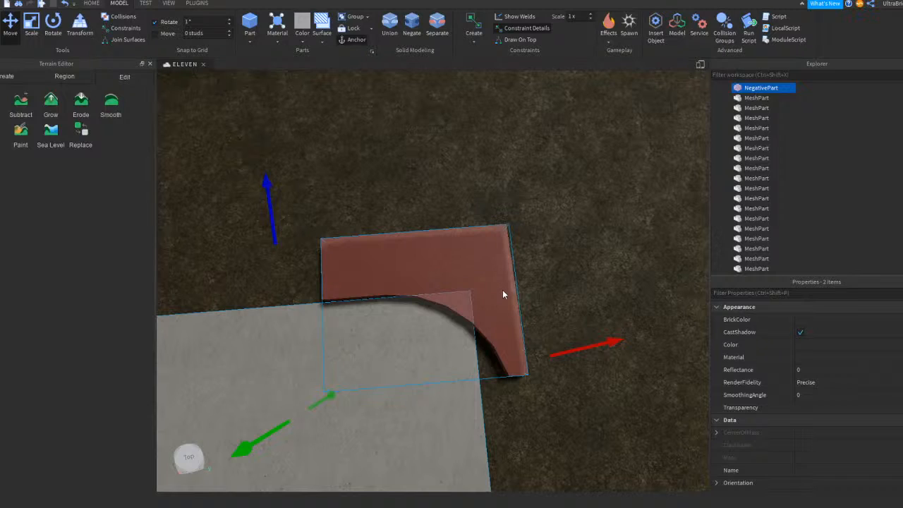
{"action": "key", "text": "ctrl+shift+g"}
{"action": "scroll", "coordinate": [488, 200], "scroll_direction": "up", "scroll_amount": 5}
{"action": "key", "text": "q"}
{"action": "left_click", "coordinate": [63, 5]}
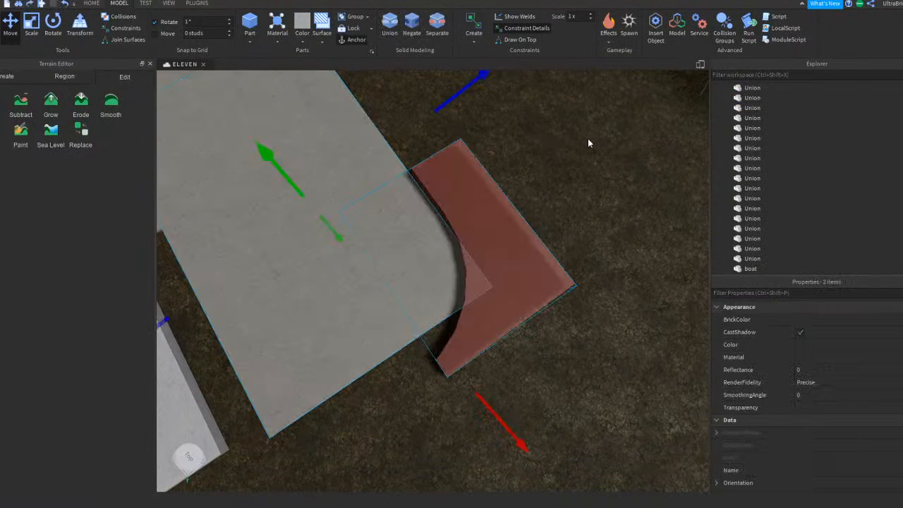
Step: Rotate the negated curved piece slightly at the slab's corner and union it with the slab to cut the corner round
{"action": "left_click", "coordinate": [520, 254]}
{"action": "key", "text": "ctrl+2"}
{"action": "left_click_drag", "start_coordinate": [492, 308], "coordinate": [475, 318]}
{"action": "left_click", "coordinate": [321, 167], "text": "ctrl"}
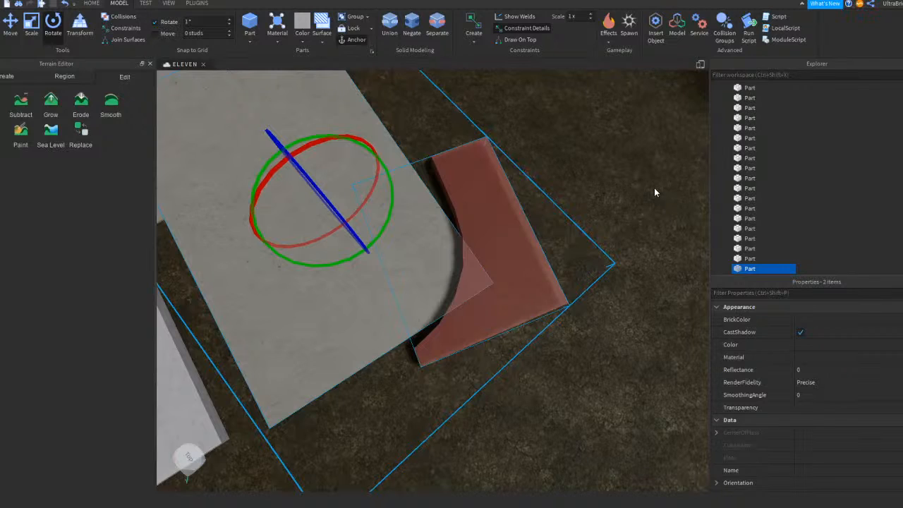
{"action": "key", "text": "ctrl+shift+g"}
{"action": "left_click", "coordinate": [609, 213]}
{"action": "right_click_drag", "start_coordinate": [609, 214], "coordinate": [609, 214]}
{"action": "key", "text": "s"}
{"action": "key", "text": "s"}
{"action": "key", "text": "a"}
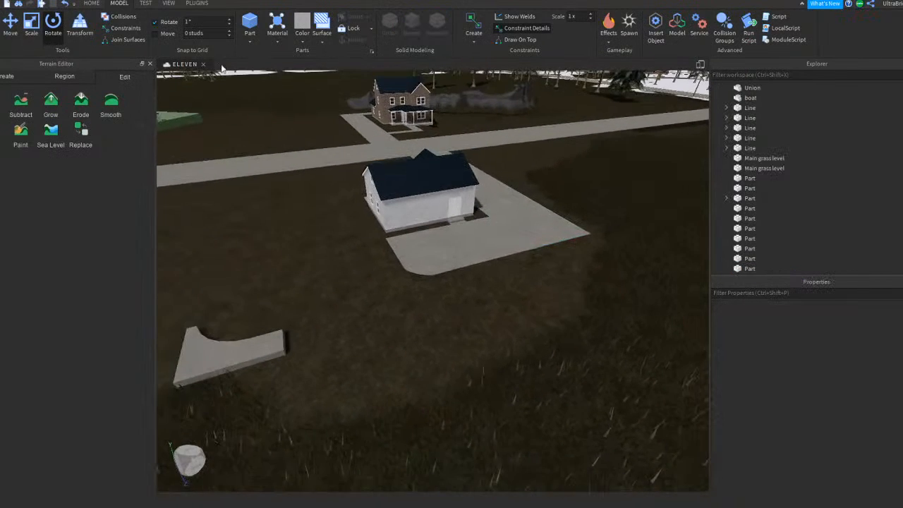
Step: Undo the slab's corner cut and delete the selected pieces
{"action": "left_click", "coordinate": [73, 5]}
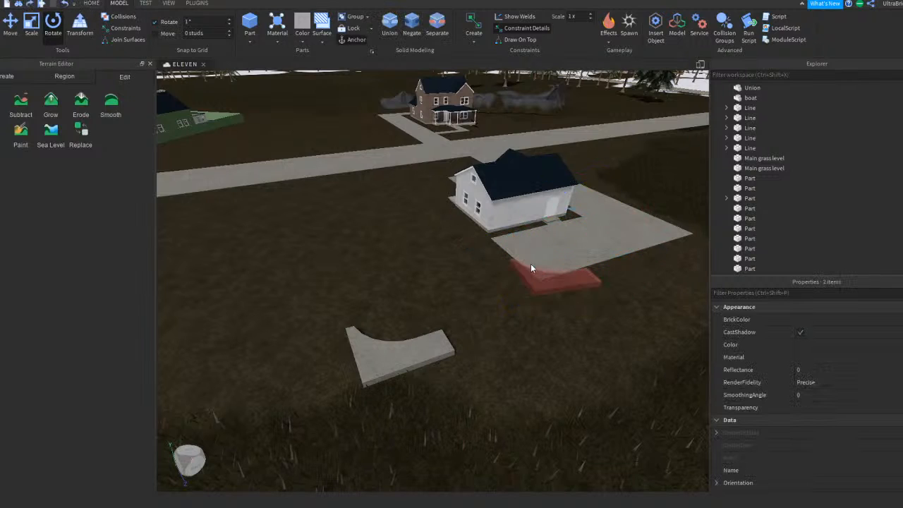
{"action": "key", "text": "Delete"}
Step: Examine the concrete driveway and rounded turnaround beside the brick house
{"action": "right_click_drag", "start_coordinate": [445, 251], "coordinate": [396, 231]}
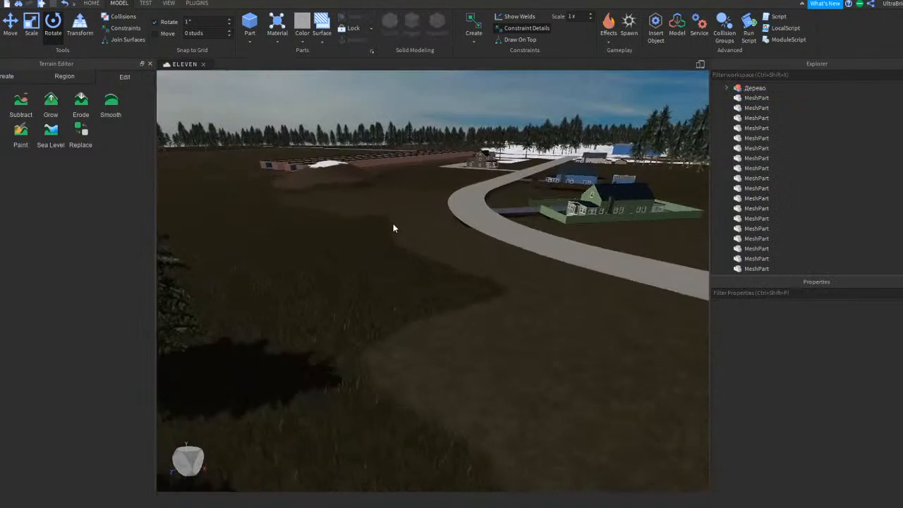
{"action": "key", "text": "w"}
{"action": "key", "text": "w"}
{"action": "right_click_drag", "start_coordinate": [497, 236], "coordinate": [496, 233]}
{"action": "key", "text": "w"}
{"action": "key", "text": "w"}
{"action": "right_click_drag", "start_coordinate": [554, 331], "coordinate": [544, 313]}
{"action": "key", "text": "w"}
{"action": "key", "text": "w"}
{"action": "key", "text": "w"}
{"action": "right_click_drag", "start_coordinate": [473, 295], "coordinate": [474, 293]}
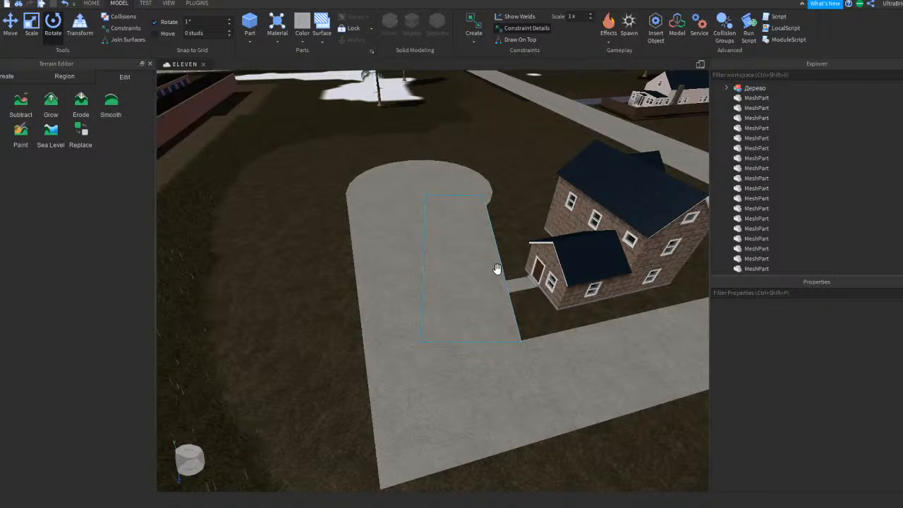
{"action": "scroll", "coordinate": [492, 139], "scroll_direction": "up", "scroll_amount": 4}
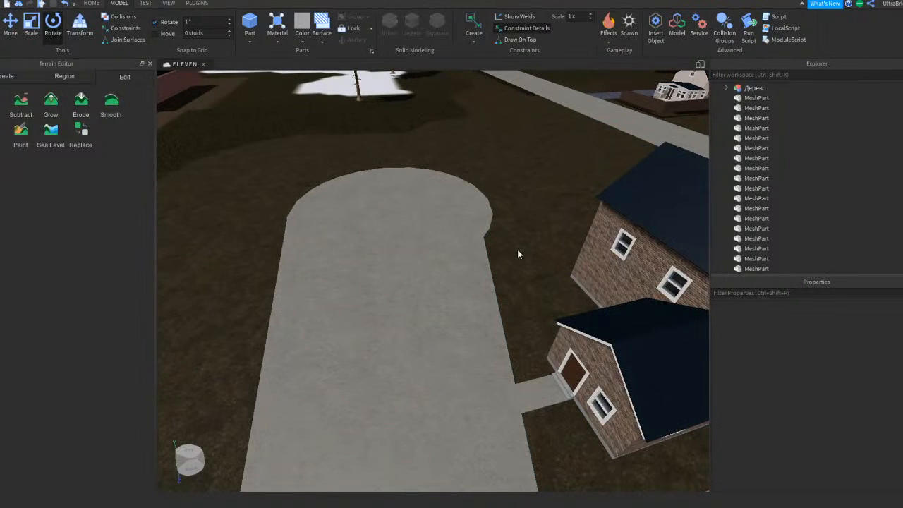
{"action": "right_click_drag", "start_coordinate": [512, 257], "coordinate": [505, 279]}
Step: Duplicate the brick house's long driveway part and shorten the copy from both ends
{"action": "left_click", "coordinate": [532, 397]}
{"action": "left_click", "coordinate": [31, 26]}
{"action": "scroll", "coordinate": [454, 176], "scroll_direction": "down", "scroll_amount": 3}
{"action": "right_click_drag", "start_coordinate": [453, 176], "coordinate": [601, 209]}
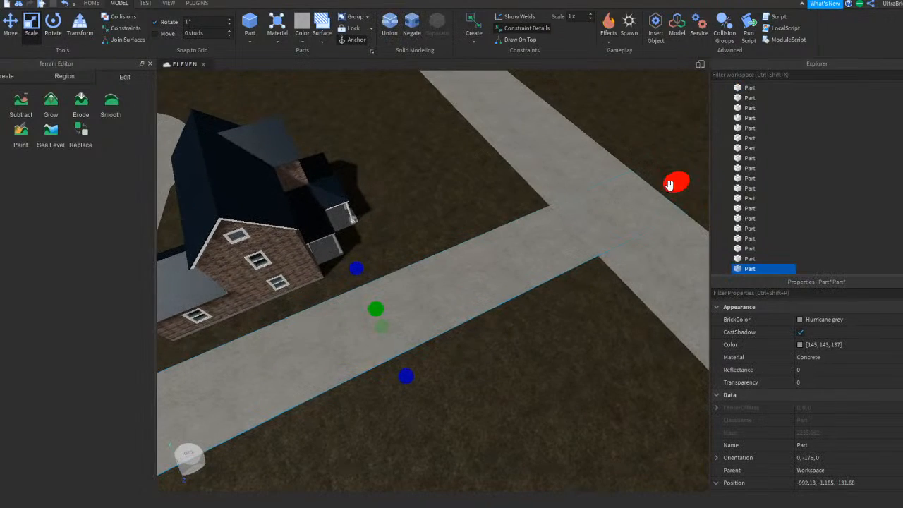
{"action": "right_click_drag", "start_coordinate": [676, 181], "coordinate": [676, 180]}
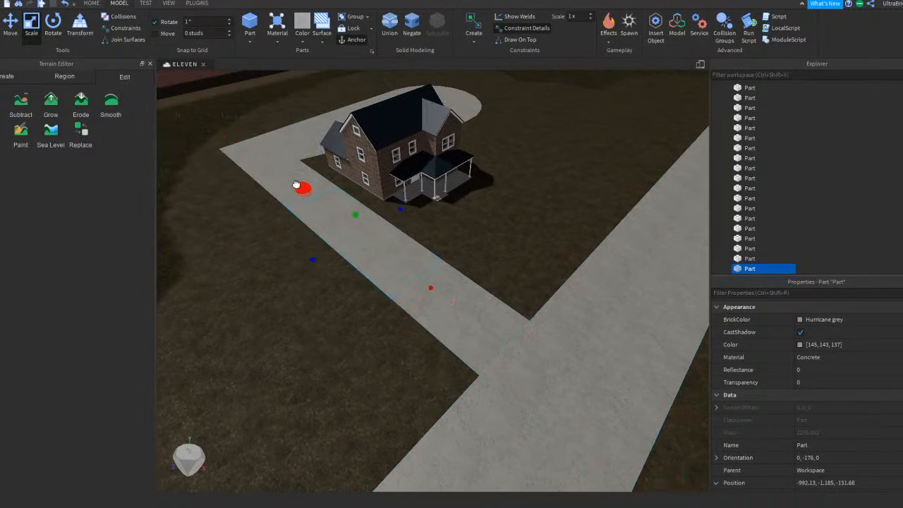
{"action": "left_click_drag", "start_coordinate": [314, 192], "coordinate": [316, 194]}
{"action": "right_click_drag", "start_coordinate": [416, 196], "coordinate": [432, 186]}
{"action": "scroll", "coordinate": [439, 165], "scroll_direction": "up", "scroll_amount": 3}
{"action": "left_click_drag", "start_coordinate": [498, 139], "coordinate": [498, 140]}
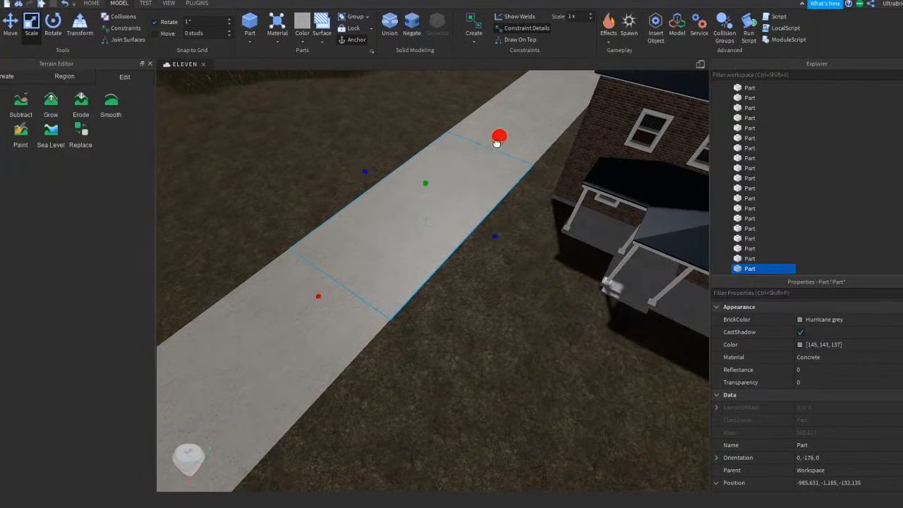
Step: Narrow the driveway copy to a path-width strip and extend it sideways across the grass in front of the porch
{"action": "left_click_drag", "start_coordinate": [370, 209], "coordinate": [371, 216]}
{"action": "right_click_drag", "start_coordinate": [372, 217], "coordinate": [375, 220]}
{"action": "left_click_drag", "start_coordinate": [399, 278], "coordinate": [462, 288]}
{"action": "right_click_drag", "start_coordinate": [459, 287], "coordinate": [462, 288]}
{"action": "left_click_drag", "start_coordinate": [462, 288], "coordinate": [448, 272]}
{"action": "right_click_drag", "start_coordinate": [462, 288], "coordinate": [463, 288]}
{"action": "left_click_drag", "start_coordinate": [449, 273], "coordinate": [451, 271]}
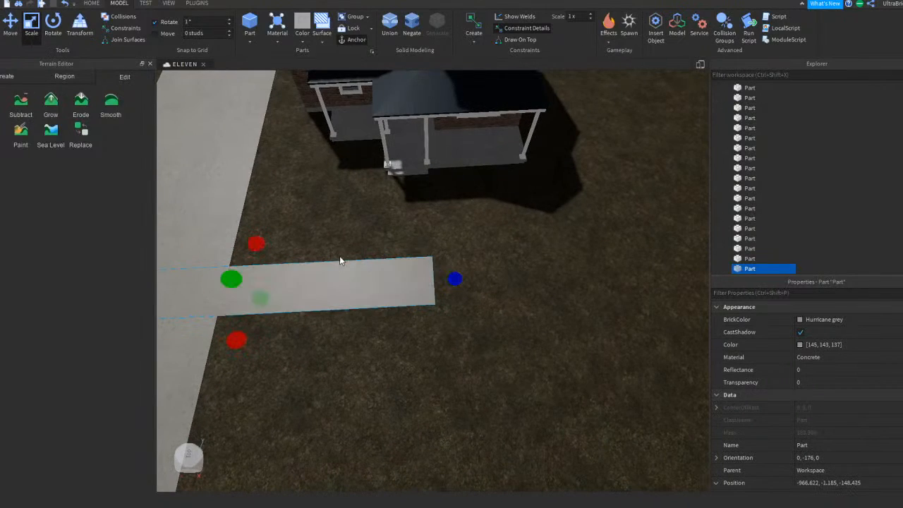
{"action": "key", "text": "a"}
{"action": "left_click_drag", "start_coordinate": [265, 241], "coordinate": [263, 248]}
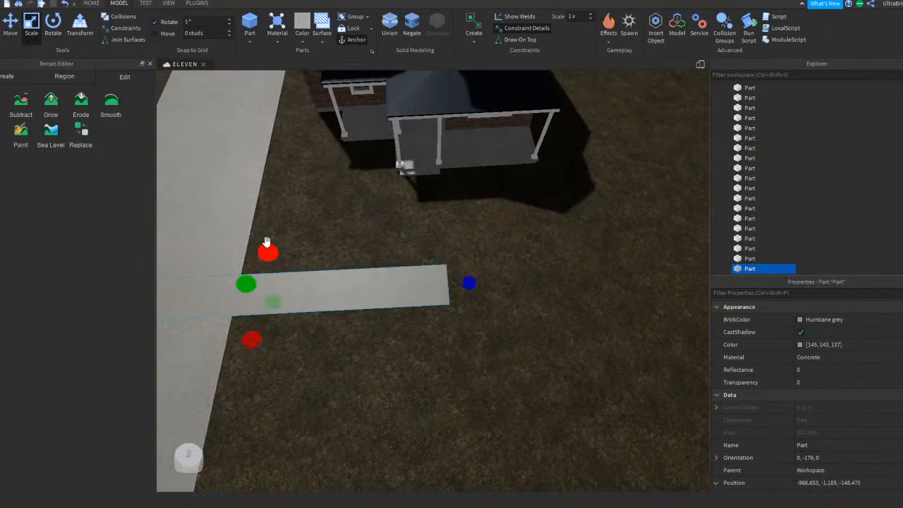
{"action": "key", "text": "a"}
{"action": "left_click_drag", "start_coordinate": [328, 337], "coordinate": [328, 341]}
Step: Pull the path strip's inner end back to the driveway's edge and trim the strip's width slightly
{"action": "right_click_drag", "start_coordinate": [421, 222], "coordinate": [419, 225]}
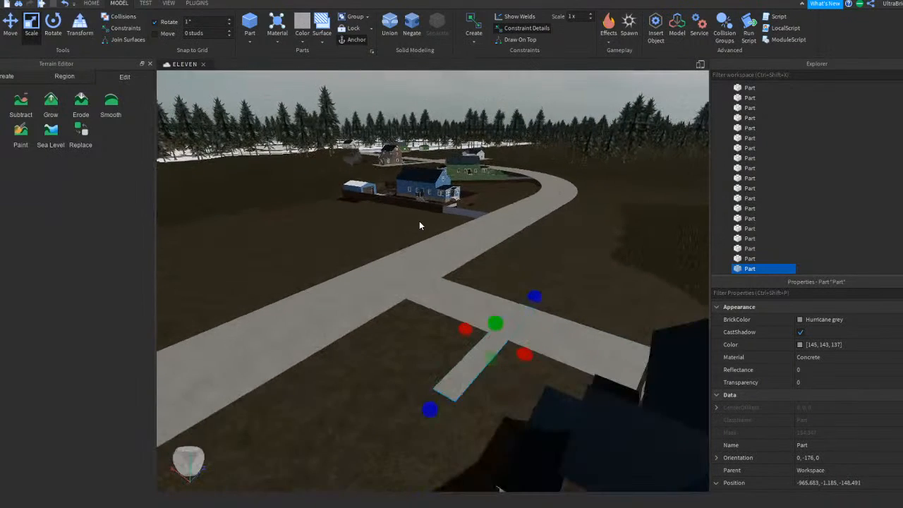
{"action": "scroll", "coordinate": [524, 252], "scroll_direction": "up", "scroll_amount": 3}
{"action": "right_click_drag", "start_coordinate": [524, 253], "coordinate": [496, 265]}
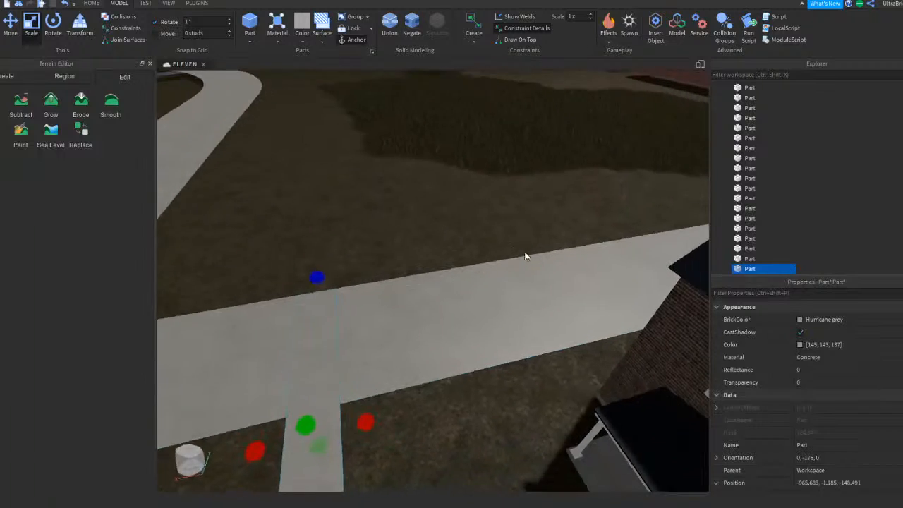
{"action": "key", "text": "a"}
{"action": "left_click_drag", "start_coordinate": [237, 291], "coordinate": [238, 290]}
{"action": "right_click_drag", "start_coordinate": [305, 302], "coordinate": [305, 302]}
{"action": "left_click_drag", "start_coordinate": [305, 302], "coordinate": [343, 318]}
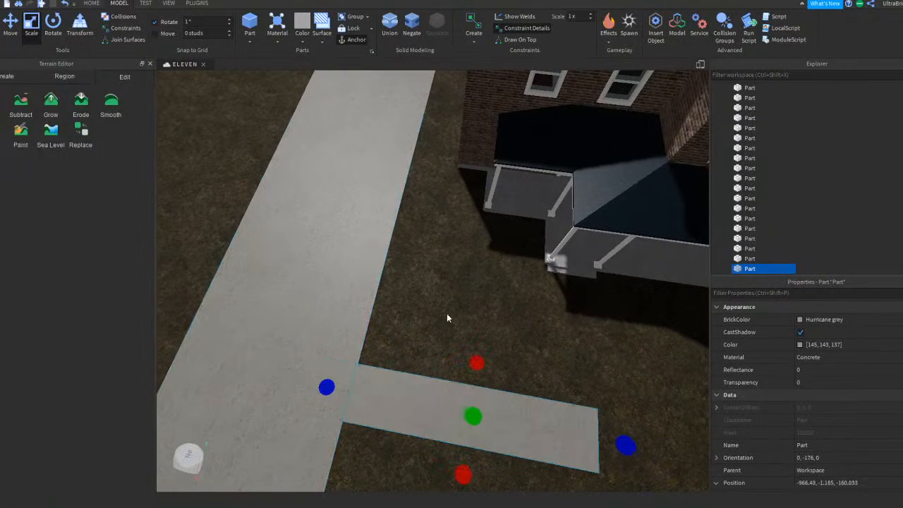
{"action": "left_click", "coordinate": [477, 324]}
{"action": "right_click_drag", "start_coordinate": [477, 324], "coordinate": [478, 324]}
{"action": "key", "text": "d"}
{"action": "left_click", "coordinate": [436, 365]}
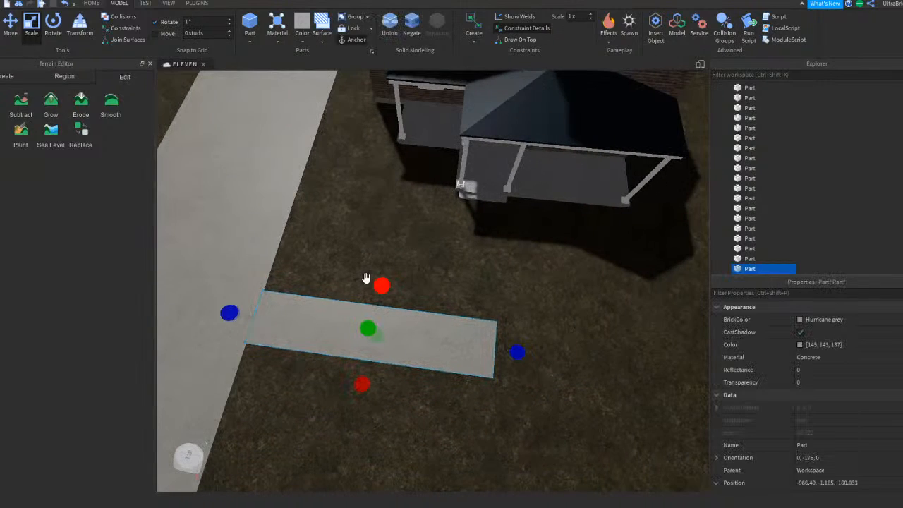
Step: Duplicate the path strip, shorten the copy to the outer end, and extend it toward the house up to the porch steps
{"action": "right_click_drag", "start_coordinate": [387, 254], "coordinate": [387, 254]}
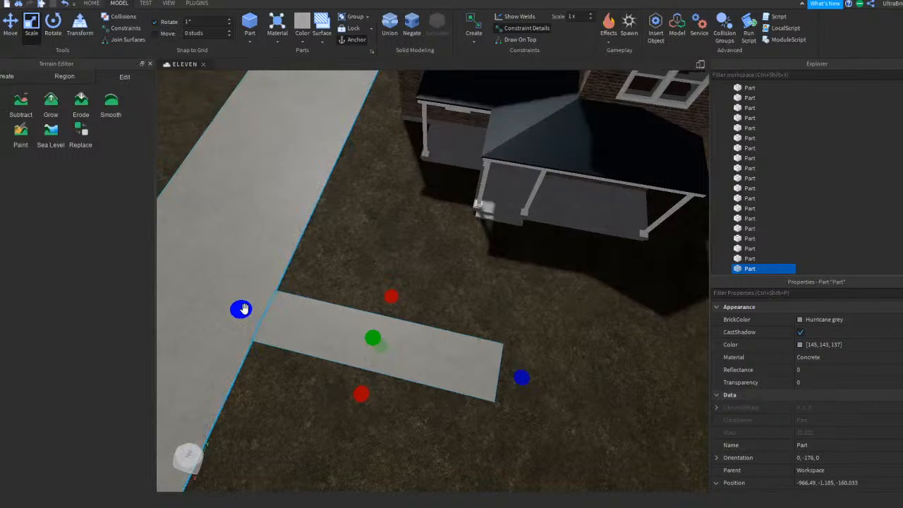
{"action": "left_click_drag", "start_coordinate": [243, 308], "coordinate": [372, 334]}
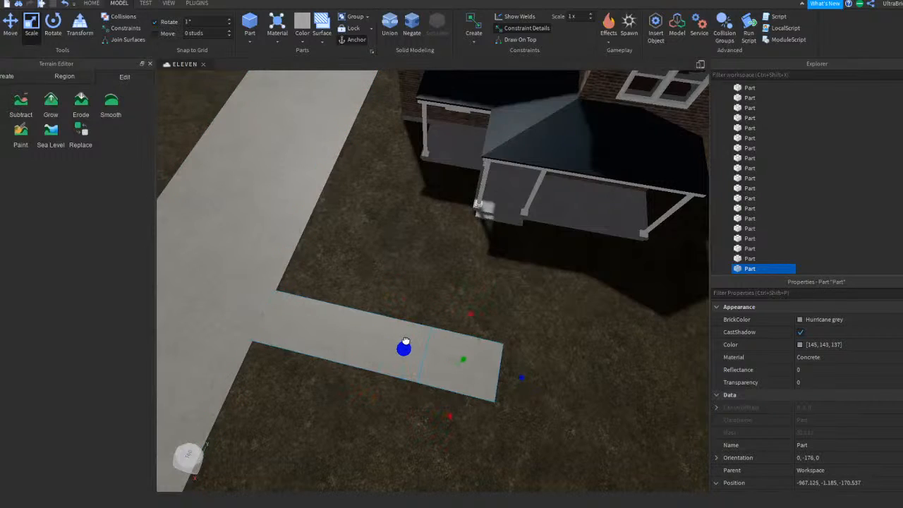
{"action": "left_click_drag", "start_coordinate": [480, 315], "coordinate": [525, 213]}
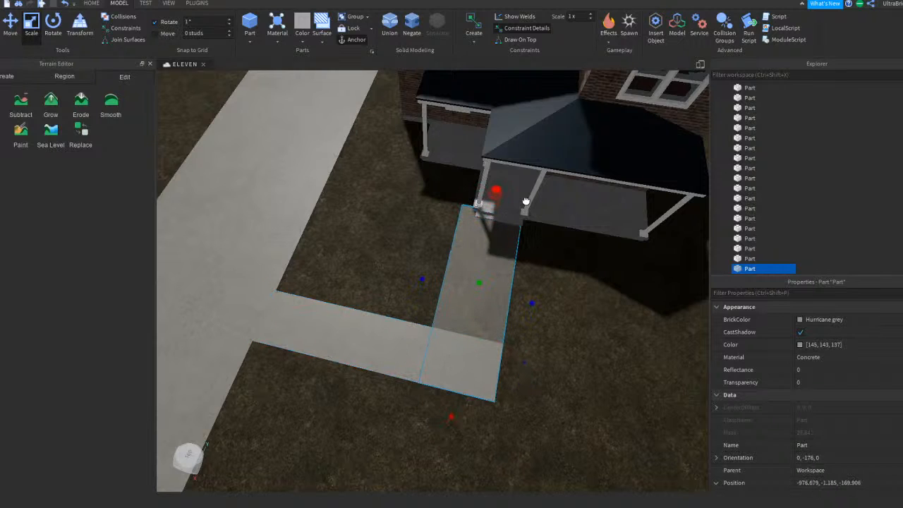
Step: Adjust both sides of the path leading to the porch so its width matches the steps
{"action": "scroll", "coordinate": [482, 261], "scroll_direction": "up", "scroll_amount": 10}
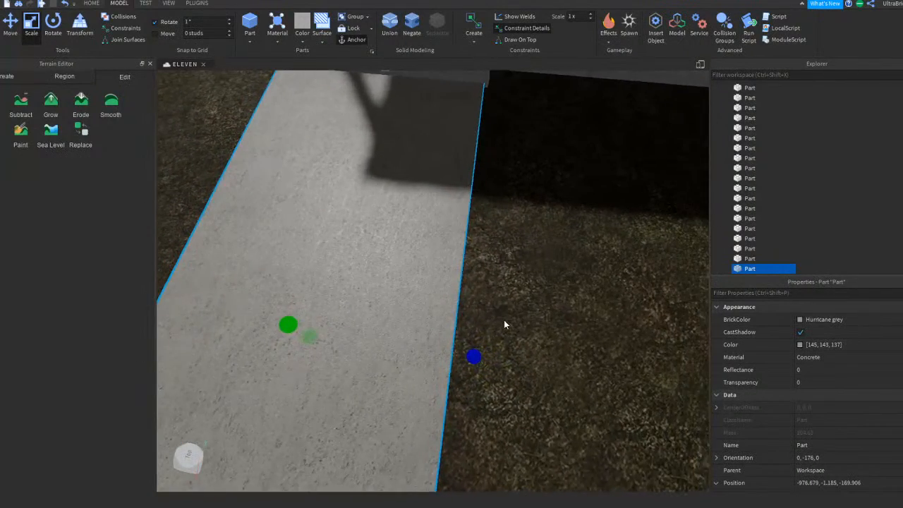
{"action": "scroll", "coordinate": [504, 322], "scroll_direction": "down", "scroll_amount": 3}
{"action": "left_click_drag", "start_coordinate": [470, 345], "coordinate": [475, 345]}
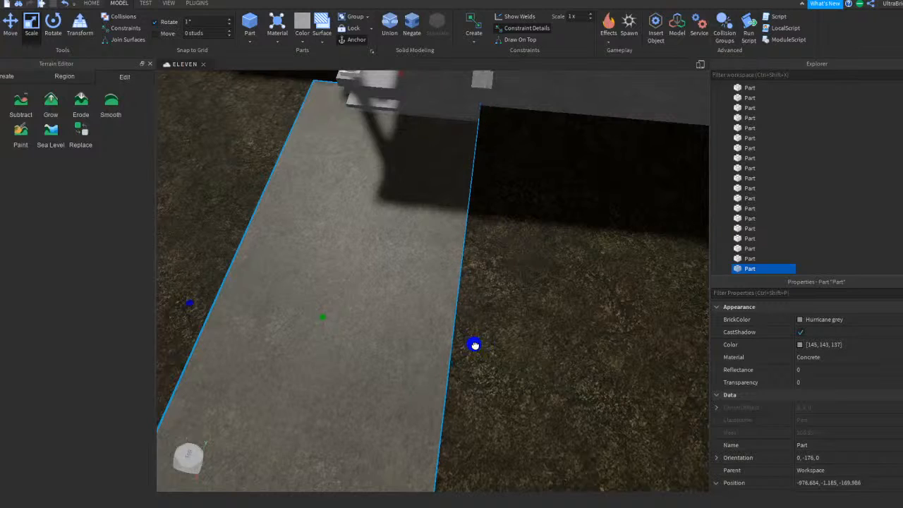
{"action": "left_click_drag", "start_coordinate": [190, 305], "coordinate": [255, 308]}
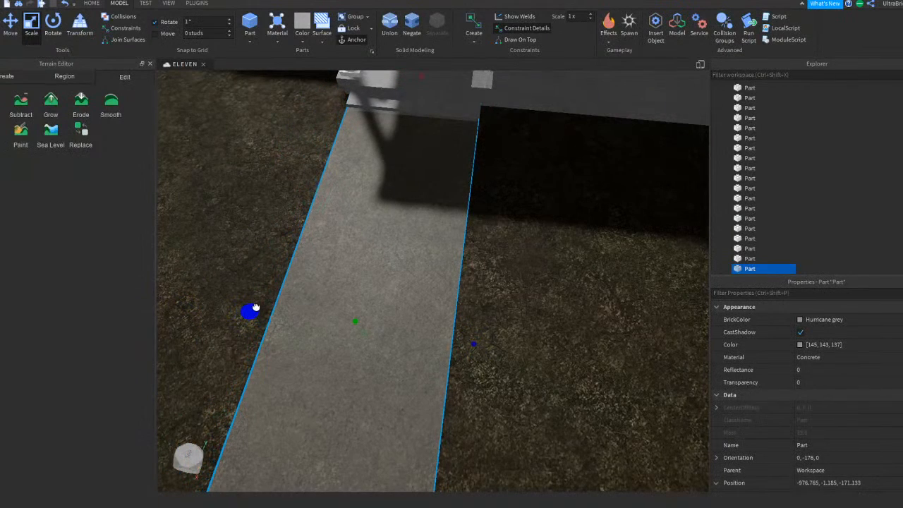
{"action": "key", "text": "a"}
{"action": "left_click", "coordinate": [272, 297]}
{"action": "key", "text": "a"}
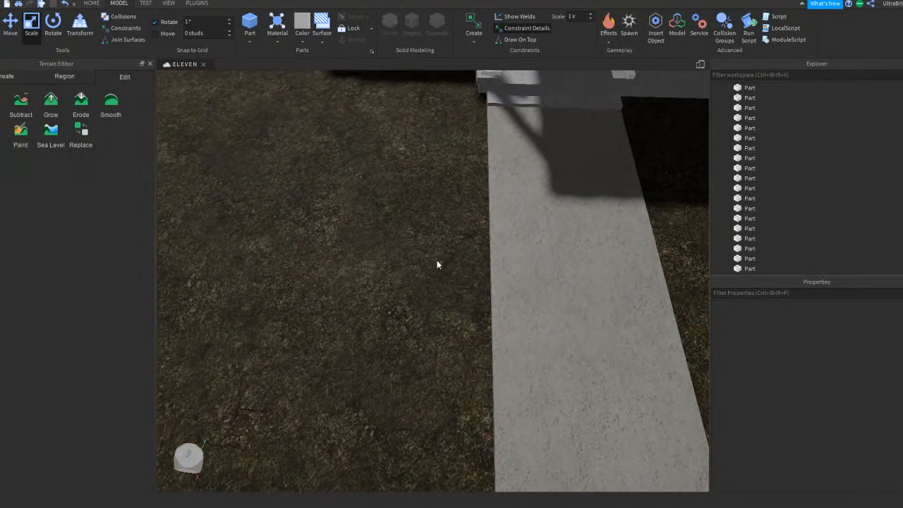
Step: Narrow the path section running from the driveway by pulling in its edge facing the house
{"action": "left_click", "coordinate": [499, 245]}
{"action": "scroll", "coordinate": [472, 262], "scroll_direction": "down", "scroll_amount": 4}
{"action": "left_click", "coordinate": [416, 260]}
{"action": "right_click_drag", "start_coordinate": [416, 260], "coordinate": [403, 261]}
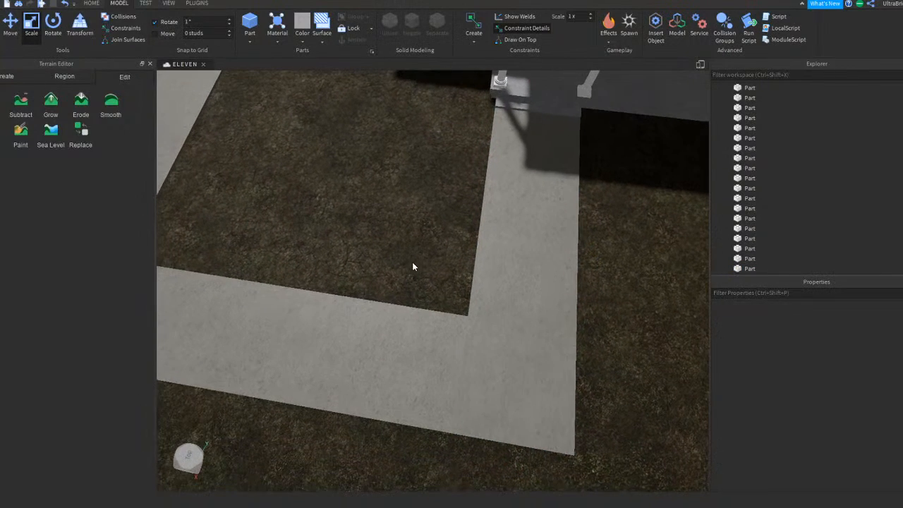
{"action": "left_click", "coordinate": [370, 318]}
{"action": "left_click_drag", "start_coordinate": [344, 276], "coordinate": [314, 284]}
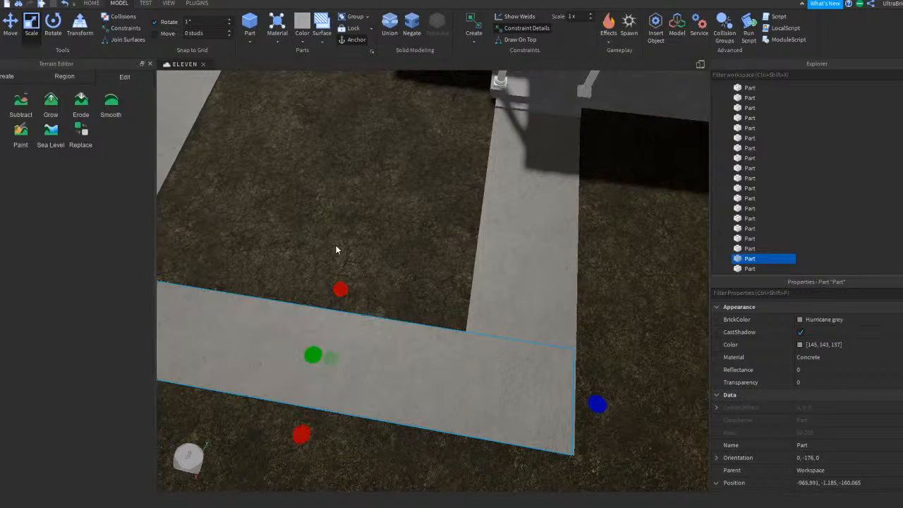
{"action": "left_click", "coordinate": [336, 250]}
Step: Rotate the inner slab beside the brick house's turnaround to an orientation of 0, 165, 0
{"action": "scroll", "coordinate": [337, 249], "scroll_direction": "down", "scroll_amount": 3}
{"action": "scroll", "coordinate": [336, 250], "scroll_direction": "down", "scroll_amount": 3}
{"action": "scroll", "coordinate": [335, 253], "scroll_direction": "up", "scroll_amount": 2}
{"action": "scroll", "coordinate": [389, 290], "scroll_direction": "down", "scroll_amount": 6}
{"action": "right_click_drag", "start_coordinate": [389, 289], "coordinate": [389, 289]}
{"action": "left_click", "coordinate": [480, 312]}
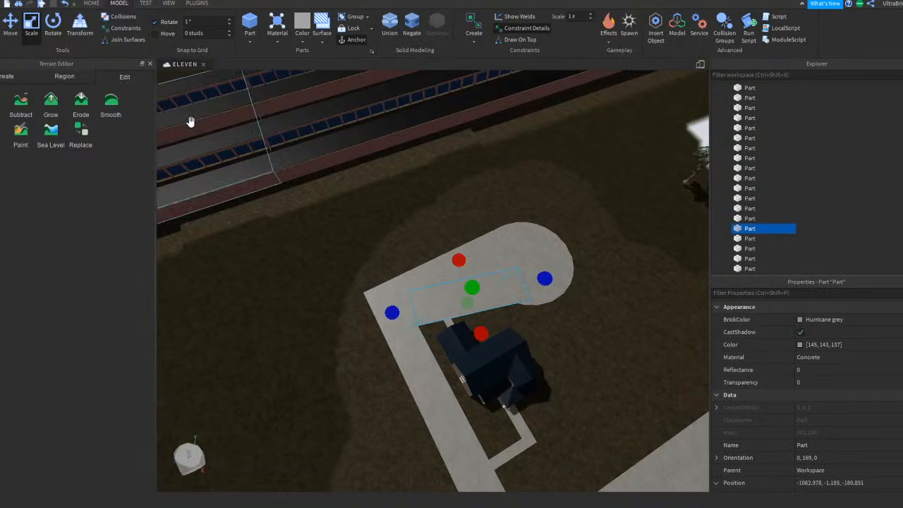
{"action": "key", "text": "f"}
{"action": "left_click", "coordinate": [55, 28]}
{"action": "left_click_drag", "start_coordinate": [417, 347], "coordinate": [413, 346]}
{"action": "left_click", "coordinate": [453, 354]}
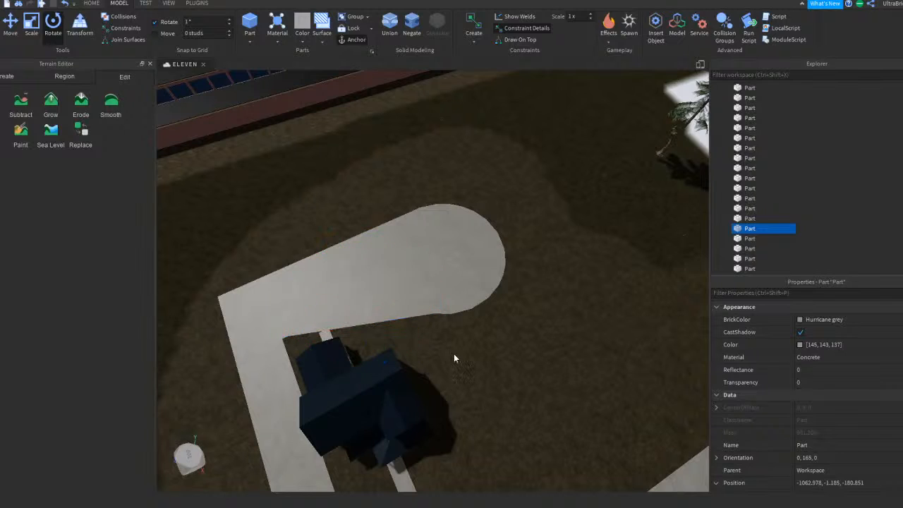
Step: Resize the rotated slab so its house-side edge runs from the driveway's inner corner to the turnaround's rounded edge
{"action": "key", "text": "a"}
{"action": "left_click", "coordinate": [451, 293]}
{"action": "key", "text": "w"}
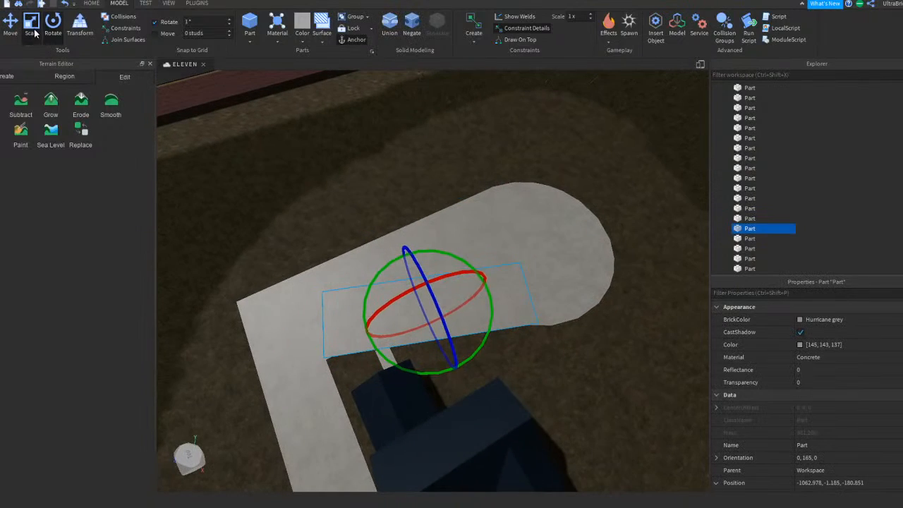
{"action": "left_click", "coordinate": [33, 31]}
{"action": "key", "text": "w"}
{"action": "right_click_drag", "start_coordinate": [418, 288], "coordinate": [427, 298]}
{"action": "left_click_drag", "start_coordinate": [436, 328], "coordinate": [435, 325]}
{"action": "left_click_drag", "start_coordinate": [560, 235], "coordinate": [572, 234]}
{"action": "left_click_drag", "start_coordinate": [440, 328], "coordinate": [440, 326]}
{"action": "left_click", "coordinate": [583, 337]}
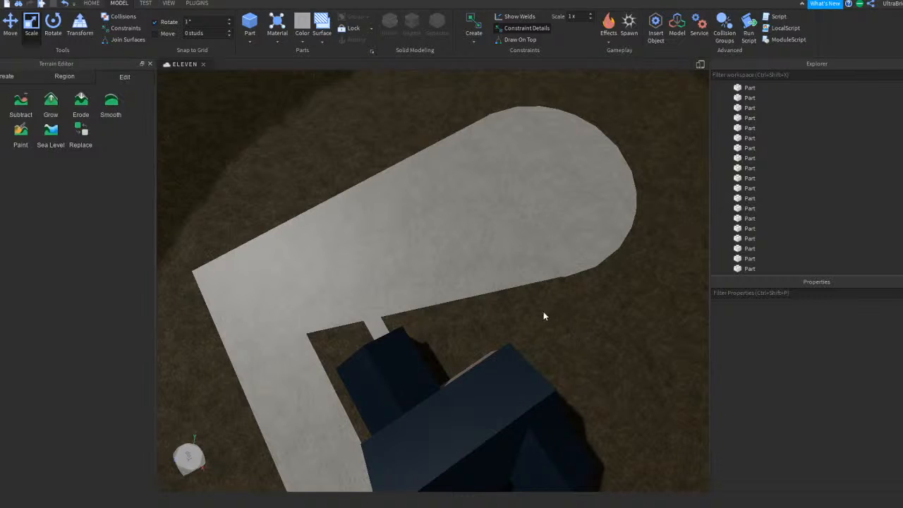
Step: Examine from above how the rotated inner slab meets the turnaround's rounded edge
{"action": "left_click", "coordinate": [462, 317]}
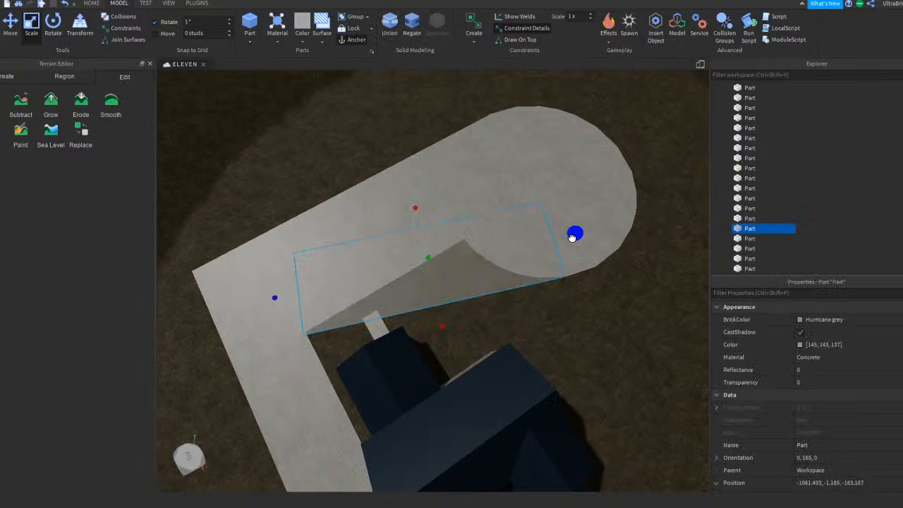
{"action": "left_click", "coordinate": [618, 335]}
{"action": "scroll", "coordinate": [618, 335], "scroll_direction": "up", "scroll_amount": 6}
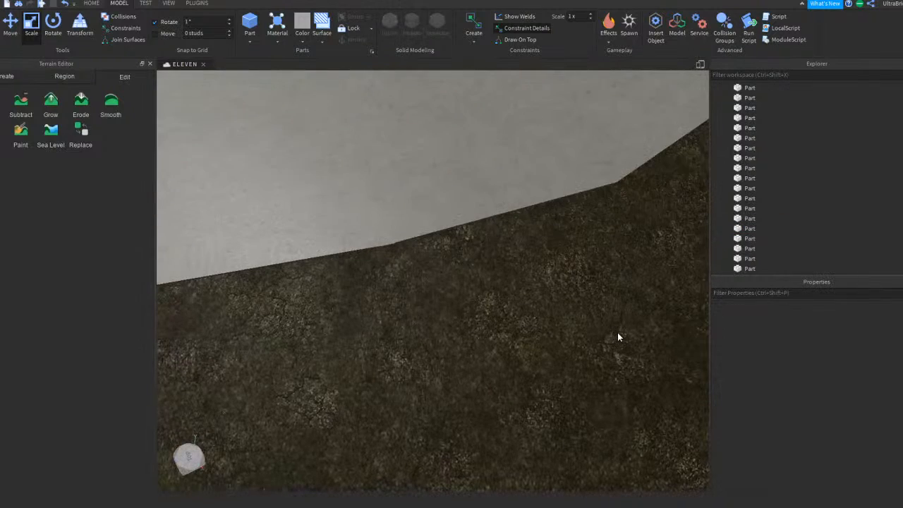
{"action": "left_click", "coordinate": [287, 230]}
{"action": "right_click_drag", "start_coordinate": [286, 230], "coordinate": [281, 205]}
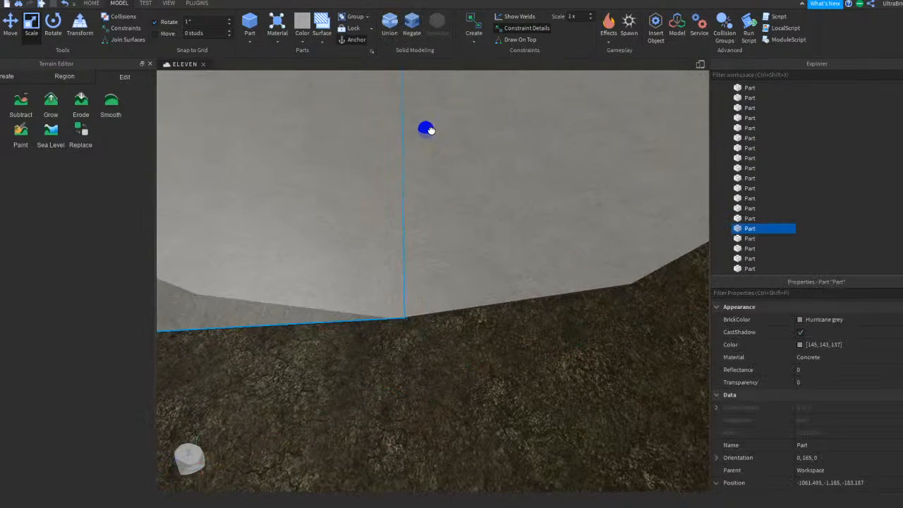
{"action": "left_click", "coordinate": [519, 379]}
{"action": "scroll", "coordinate": [519, 378], "scroll_direction": "down", "scroll_amount": 10}
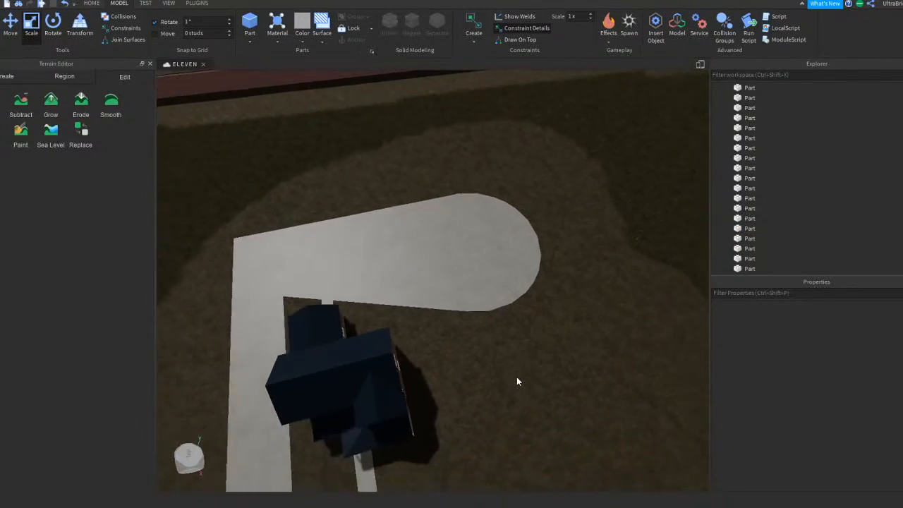
{"action": "scroll", "coordinate": [517, 381], "scroll_direction": "down", "scroll_amount": 10}
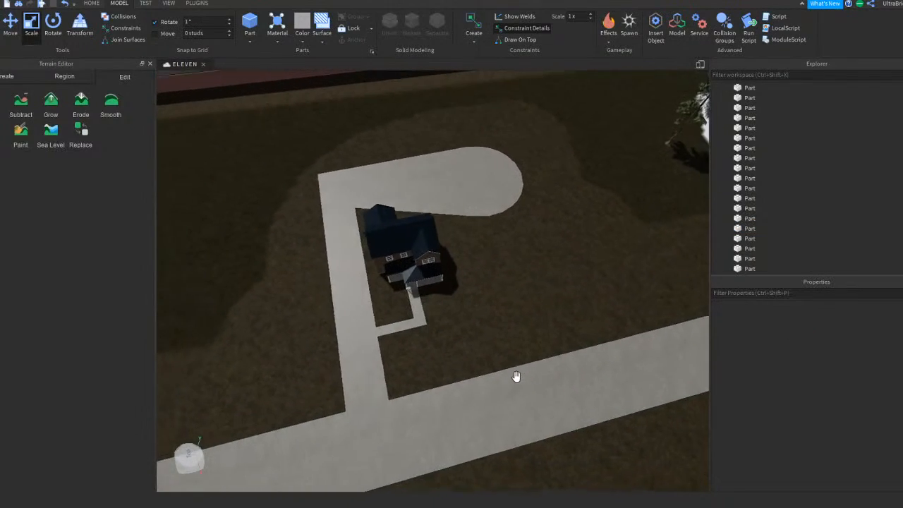
Step: Insert a new block part near the outer corner of the concrete slab behind the white-sided house
{"action": "right_click_drag", "start_coordinate": [504, 363], "coordinate": [503, 363]}
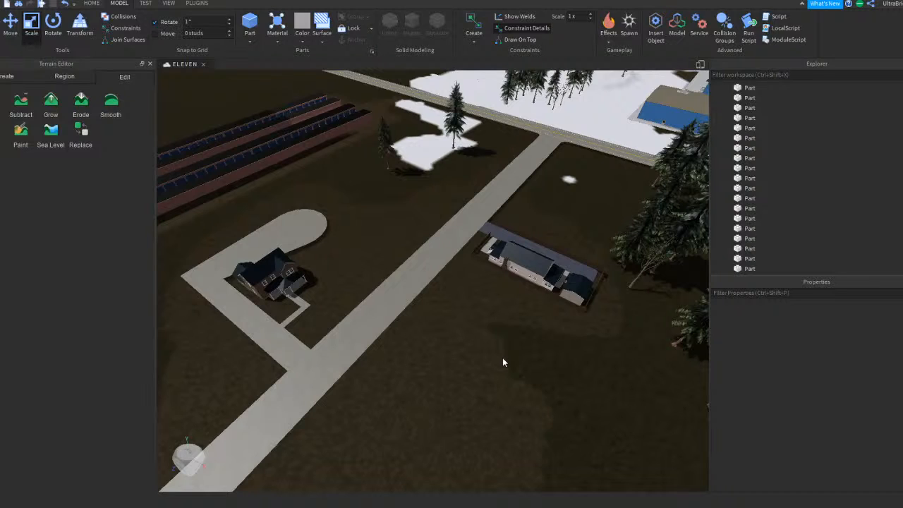
{"action": "key", "text": "d"}
{"action": "key", "text": "a"}
{"action": "key", "text": "a"}
{"action": "right_click_drag", "start_coordinate": [512, 359], "coordinate": [393, 362]}
{"action": "key", "text": "w"}
{"action": "right_click_drag", "start_coordinate": [413, 289], "coordinate": [438, 278]}
{"action": "key", "text": "w"}
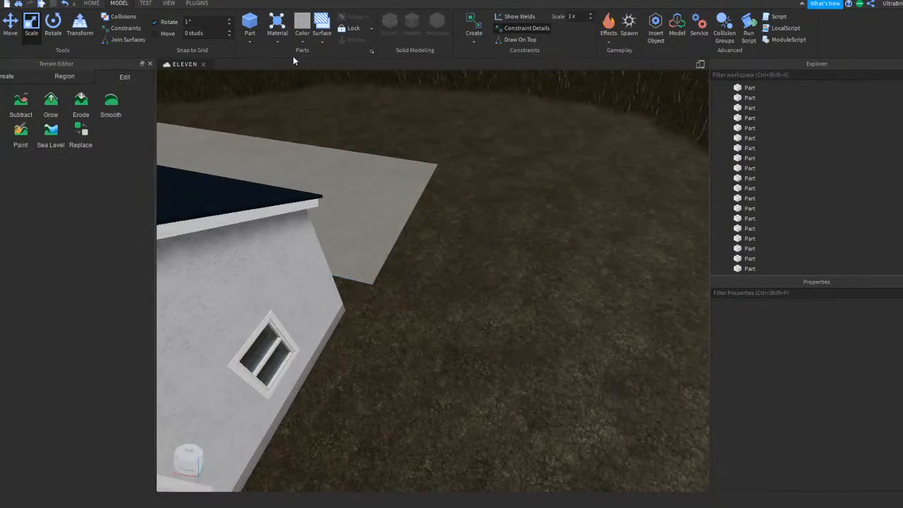
{"action": "key", "text": "q"}
{"action": "key", "text": "e"}
{"action": "right_click_drag", "start_coordinate": [396, 252], "coordinate": [395, 247]}
{"action": "left_click", "coordinate": [250, 27]}
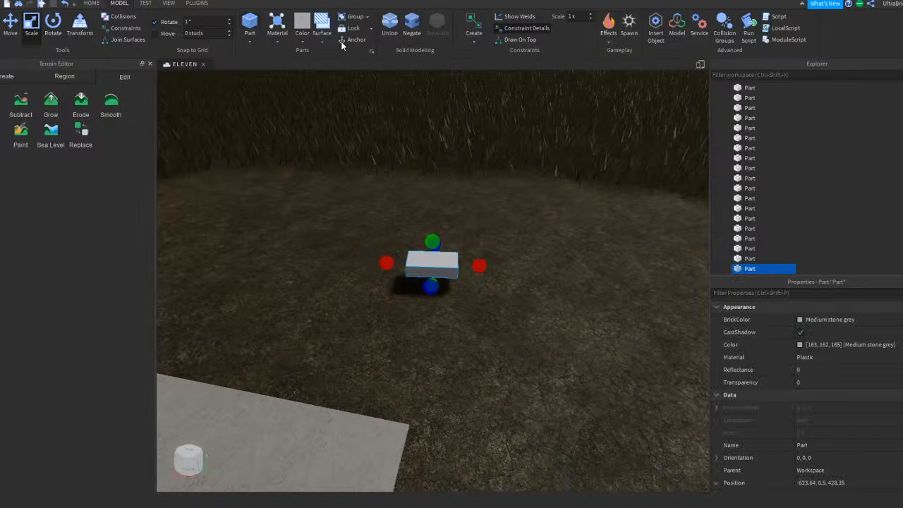
Step: Give the new block the Concrete material and rotate it to an orientation of 0, -32, 0
{"action": "scroll", "coordinate": [519, 286], "scroll_direction": "up", "scroll_amount": 1}
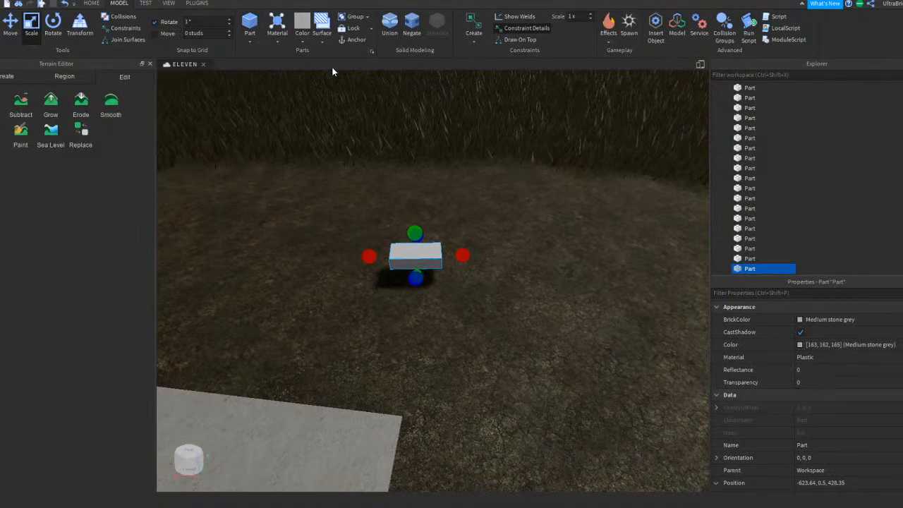
{"action": "left_click", "coordinate": [297, 92]}
{"action": "right_click_drag", "start_coordinate": [349, 142], "coordinate": [347, 142]}
{"action": "left_click", "coordinate": [55, 31]}
{"action": "left_click_drag", "start_coordinate": [468, 298], "coordinate": [422, 312]}
{"action": "left_click", "coordinate": [10, 36]}
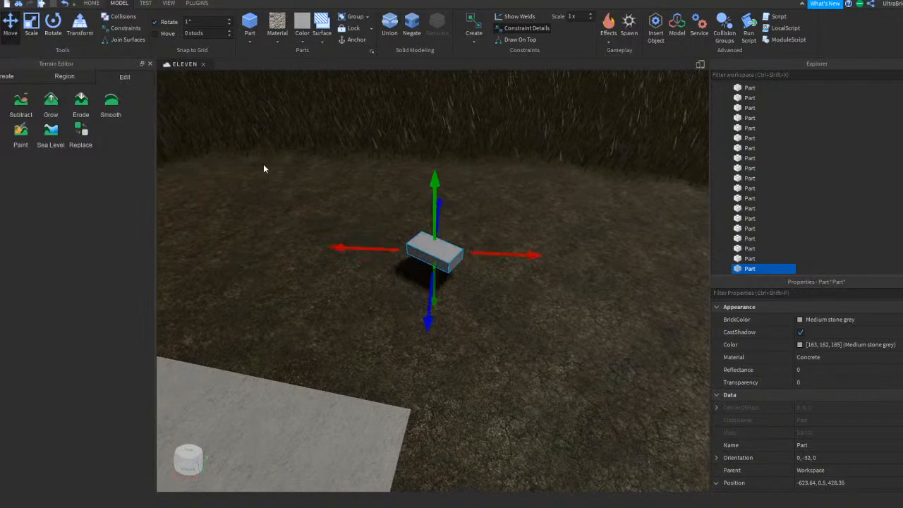
Step: Move the block toward the slab's outer corner and turn it to an orientation of 0, -45, 0
{"action": "right_click_drag", "start_coordinate": [424, 233], "coordinate": [405, 247]}
{"action": "left_click_drag", "start_coordinate": [470, 307], "coordinate": [409, 460]}
{"action": "right_click_drag", "start_coordinate": [425, 304], "coordinate": [451, 314]}
{"action": "left_click_drag", "start_coordinate": [443, 320], "coordinate": [463, 319]}
{"action": "left_click", "coordinate": [68, 33]}
{"action": "left_click", "coordinate": [57, 32]}
{"action": "right_click_drag", "start_coordinate": [292, 192], "coordinate": [292, 191]}
Step: Fine-tune the turned block's position so it sits diagonally across the slab's outer corner
{"action": "left_click", "coordinate": [7, 22]}
{"action": "left_click", "coordinate": [415, 188]}
{"action": "left_click", "coordinate": [470, 256]}
{"action": "left_click_drag", "start_coordinate": [428, 215], "coordinate": [413, 202]}
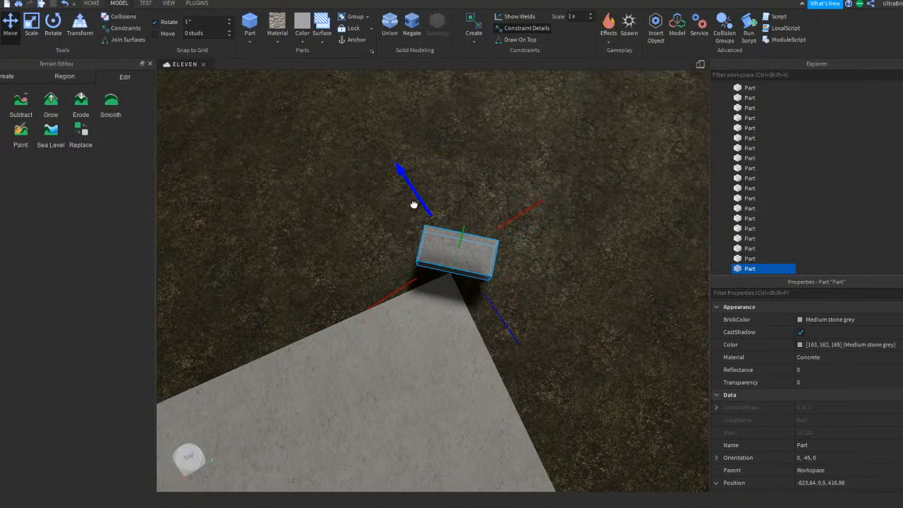
{"action": "left_click_drag", "start_coordinate": [523, 217], "coordinate": [511, 223]}
{"action": "left_click_drag", "start_coordinate": [504, 335], "coordinate": [513, 349]}
Step: Extend the block downward to a height of about 9.59 studs and anchor it
{"action": "key", "text": "ctrl+3"}
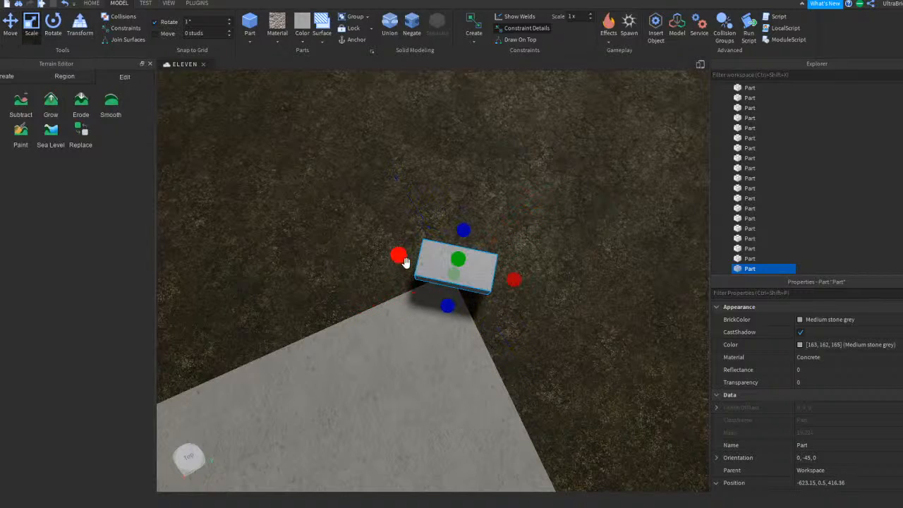
{"action": "left_click_drag", "start_coordinate": [459, 279], "coordinate": [449, 299]}
{"action": "scroll", "coordinate": [820, 399], "scroll_direction": "down", "scroll_amount": 5}
{"action": "left_click", "coordinate": [803, 357]}
{"action": "left_click", "coordinate": [800, 331]}
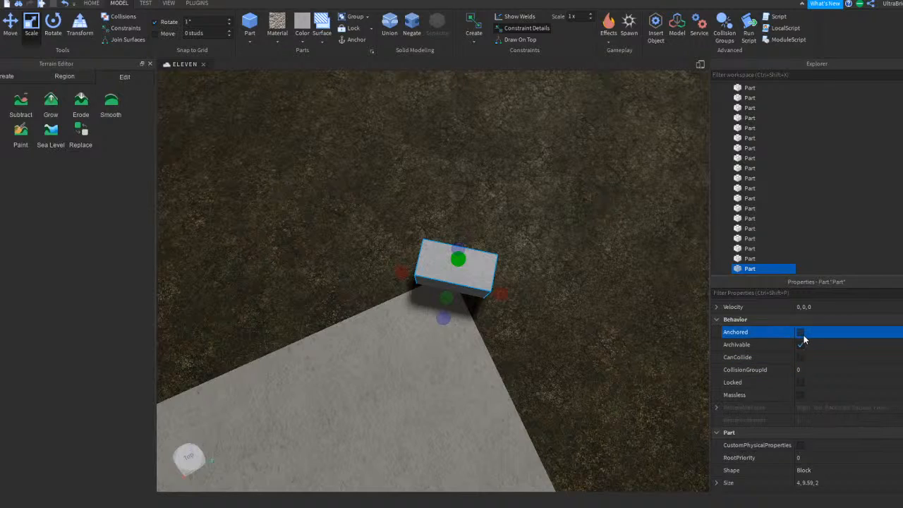
Step: Resize the anchored block to about 10.55 × 8.47 × 4.19 studs so it spans the slab's corner
{"action": "left_click_drag", "start_coordinate": [501, 286], "coordinate": [515, 286]}
{"action": "left_click_drag", "start_coordinate": [453, 253], "coordinate": [453, 262]}
{"action": "left_click_drag", "start_coordinate": [442, 312], "coordinate": [437, 345]}
{"action": "left_click_drag", "start_coordinate": [381, 281], "coordinate": [337, 277]}
{"action": "right_click_drag", "start_coordinate": [408, 204], "coordinate": [407, 199]}
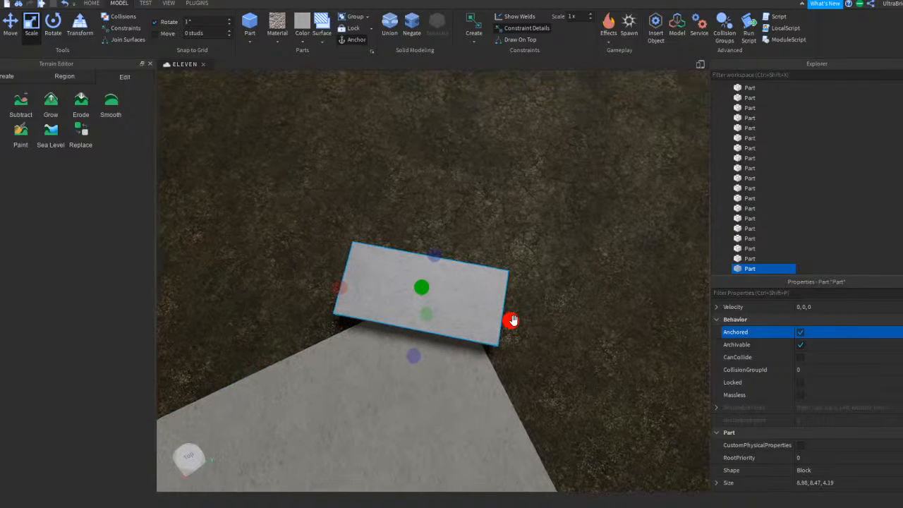
{"action": "left_click_drag", "start_coordinate": [513, 320], "coordinate": [535, 325]}
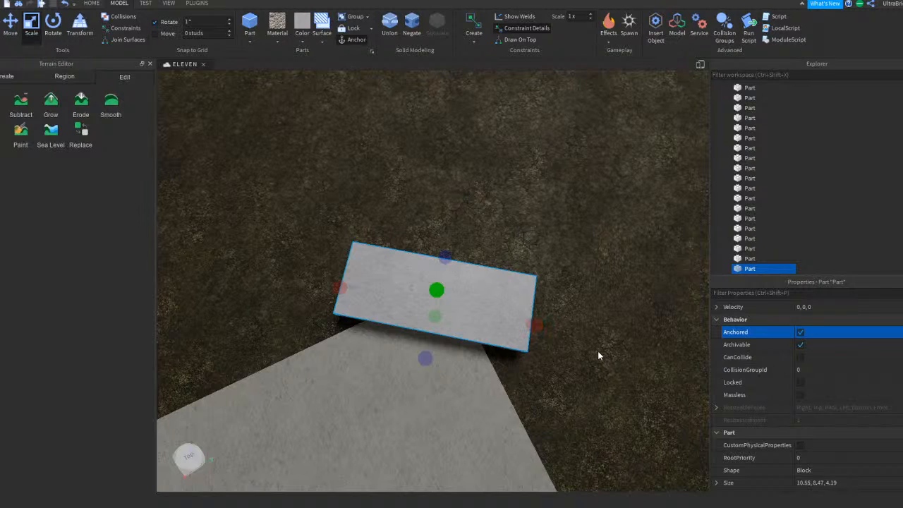
Step: Negate the corner block, duplicate it, and move the duplicate away from the original
{"action": "key", "text": "ctrl+shift+n"}
{"action": "key", "text": "ctrl+2"}
{"action": "key", "text": "ctrl+d"}
{"action": "left_click_drag", "start_coordinate": [364, 213], "coordinate": [295, 143]}
Step: Set the rotation snap to 30° and rotate the duplicate negative block to slant the opposite way
{"action": "scroll", "coordinate": [318, 166], "scroll_direction": "down", "scroll_amount": 4}
{"action": "right_click_drag", "start_coordinate": [552, 247], "coordinate": [553, 247]}
{"action": "key", "text": "d"}
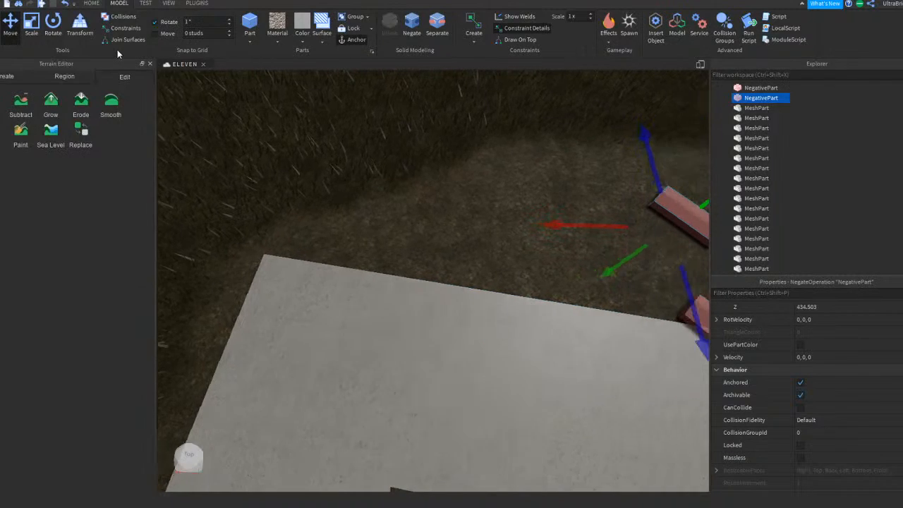
{"action": "type", "text": "30"}
{"action": "right_click_drag", "start_coordinate": [302, 170], "coordinate": [303, 174]}
{"action": "left_click", "coordinate": [72, 32]}
{"action": "left_click", "coordinate": [56, 31]}
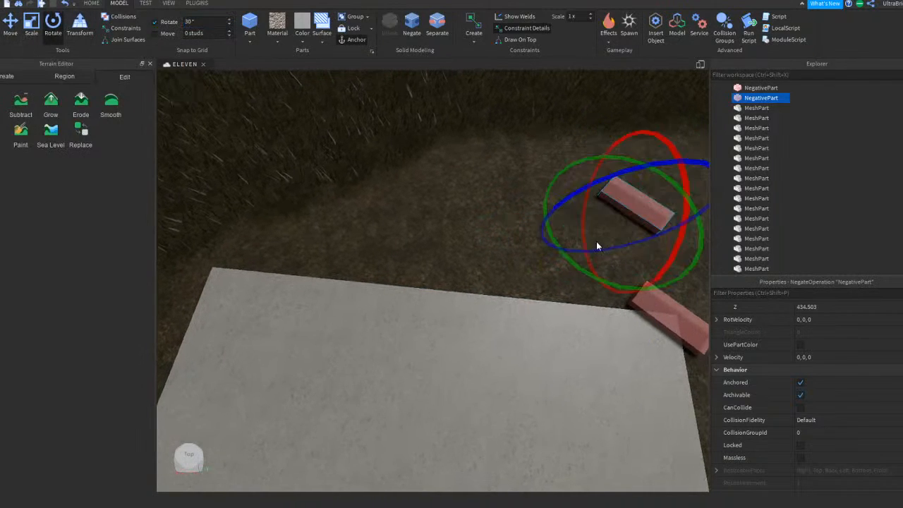
{"action": "left_click_drag", "start_coordinate": [593, 274], "coordinate": [627, 281]}
{"action": "key", "text": "d"}
{"action": "key", "text": "a"}
{"action": "key", "text": "d"}
{"action": "key", "text": "d"}
{"action": "key", "text": "d"}
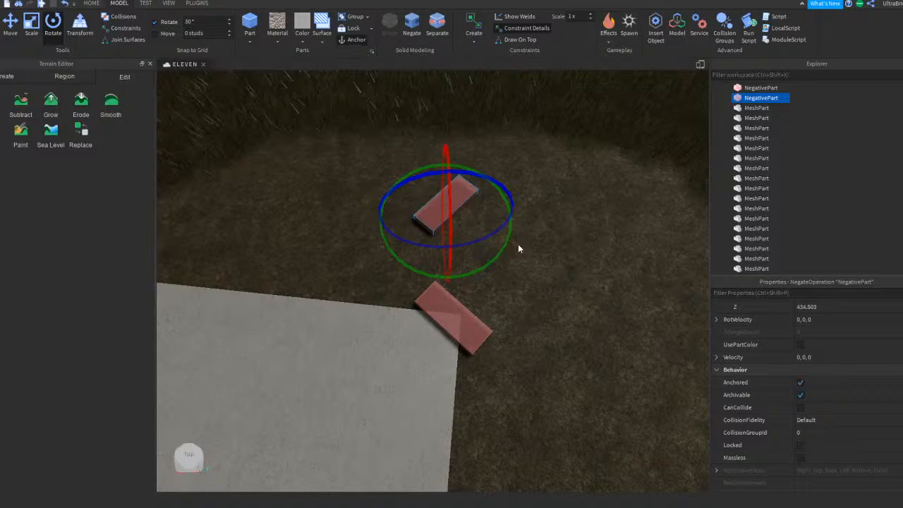
{"action": "left_click_drag", "start_coordinate": [496, 254], "coordinate": [493, 260]}
{"action": "key", "text": "a"}
Step: Move the duplicate negative block across to the driveway's outer back corner
{"action": "left_click", "coordinate": [8, 28]}
{"action": "right_click_drag", "start_coordinate": [431, 200], "coordinate": [435, 202]}
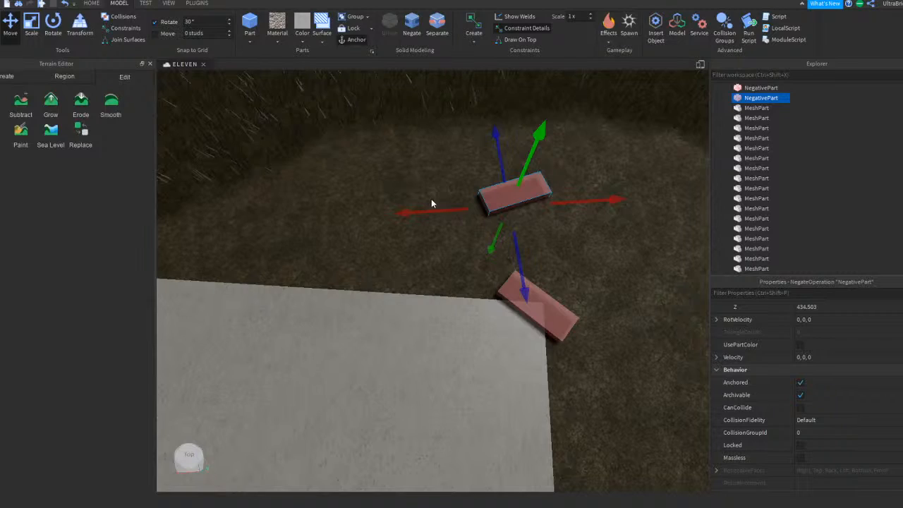
{"action": "right_click_drag", "start_coordinate": [547, 299], "coordinate": [547, 300]}
{"action": "key", "text": "a"}
{"action": "left_click_drag", "start_coordinate": [514, 199], "coordinate": [306, 250]}
{"action": "key", "text": "a"}
{"action": "key", "text": "a"}
{"action": "key", "text": "w"}
{"action": "key", "text": "a"}
{"action": "left_click_drag", "start_coordinate": [400, 281], "coordinate": [423, 353]}
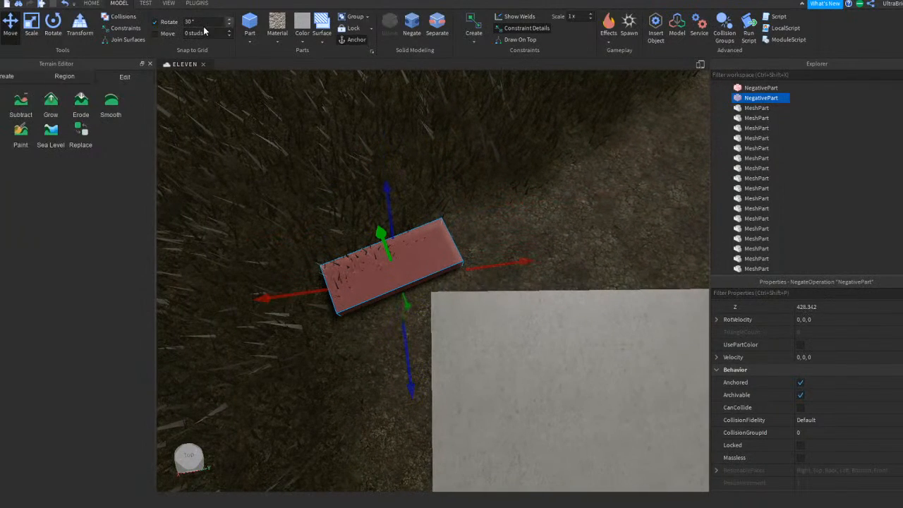
Step: Set the rotation snap to 3° and turn the duplicate to an orientation of 0, 33, 0, nudging it closer to the corner
{"action": "key", "text": "Return"}
{"action": "left_click", "coordinate": [53, 25]}
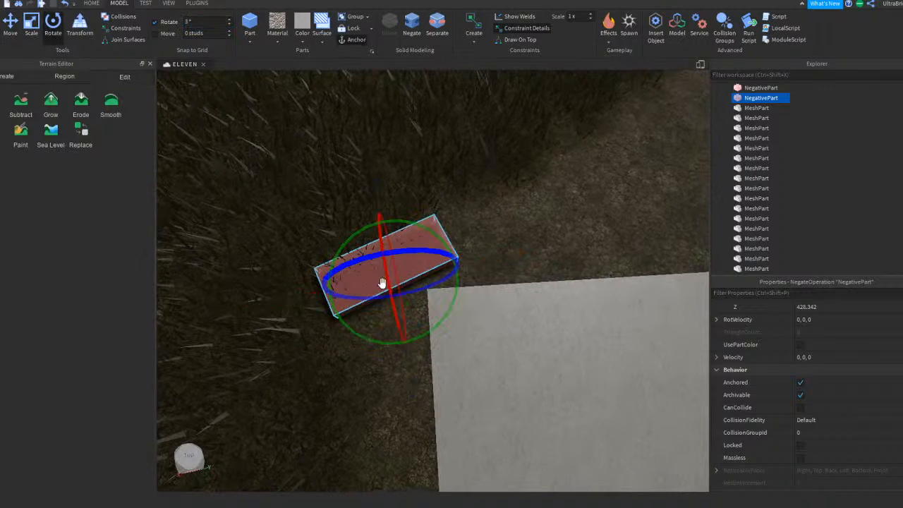
{"action": "left_click_drag", "start_coordinate": [456, 298], "coordinate": [462, 286]}
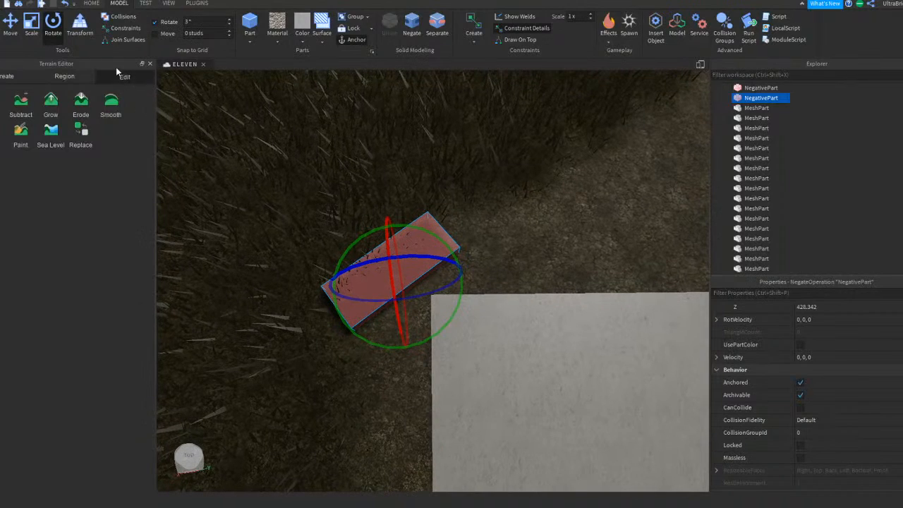
{"action": "left_click", "coordinate": [12, 25]}
{"action": "mouse_move", "coordinate": [512, 268]}
{"action": "left_mouse_down"}
{"action": "mouse_move", "coordinate": [546, 264]}
{"action": "mouse_move", "coordinate": [515, 269]}
{"action": "left_mouse_up"}
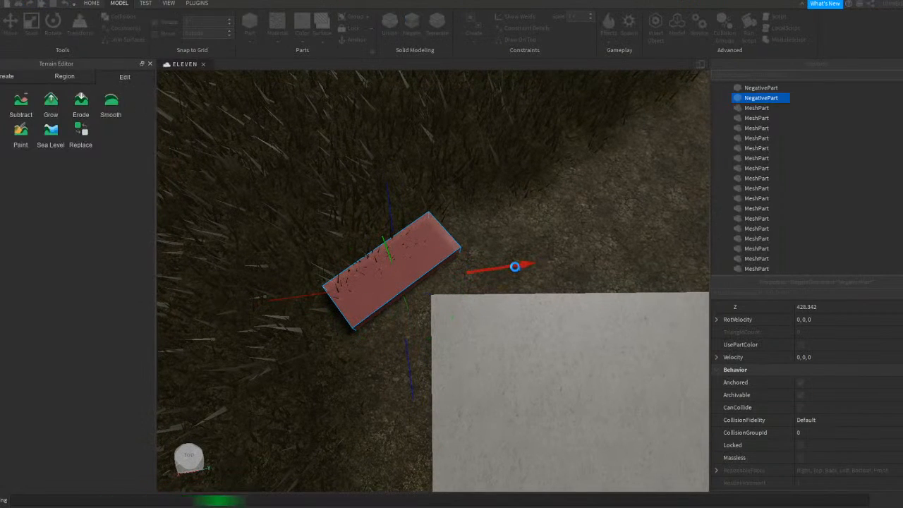
{"action": "left_click_drag", "start_coordinate": [501, 261], "coordinate": [524, 267]}
{"action": "left_click", "coordinate": [53, 28]}
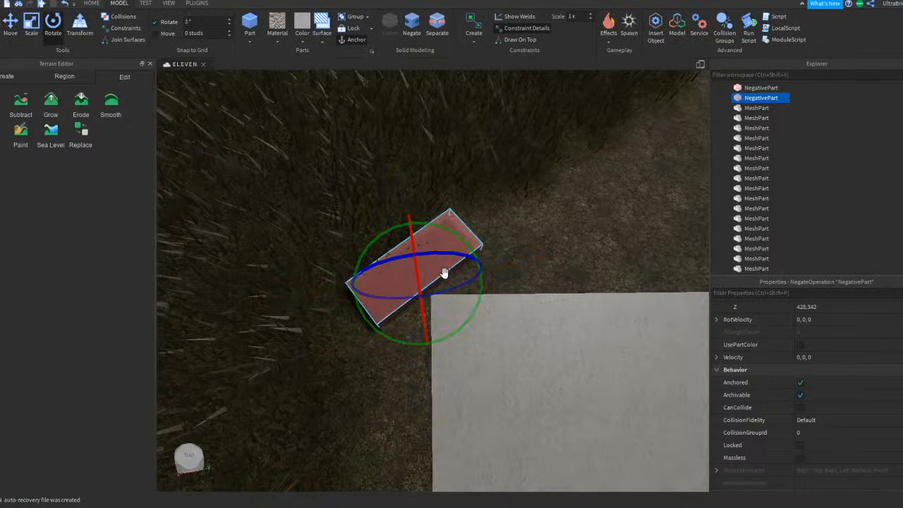
{"action": "left_click_drag", "start_coordinate": [476, 306], "coordinate": [480, 305]}
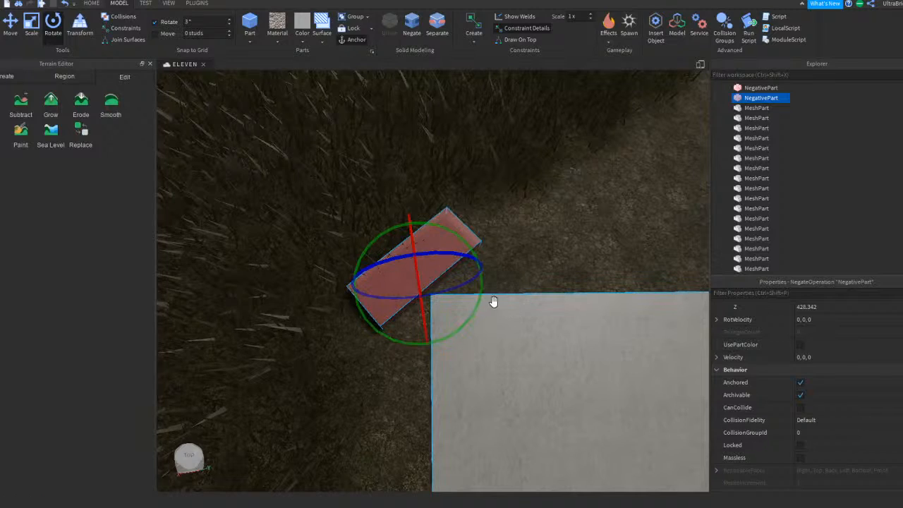
Step: Move the duplicate negative block so it diagonally overlaps the driveway's outer back corner
{"action": "left_click", "coordinate": [11, 32]}
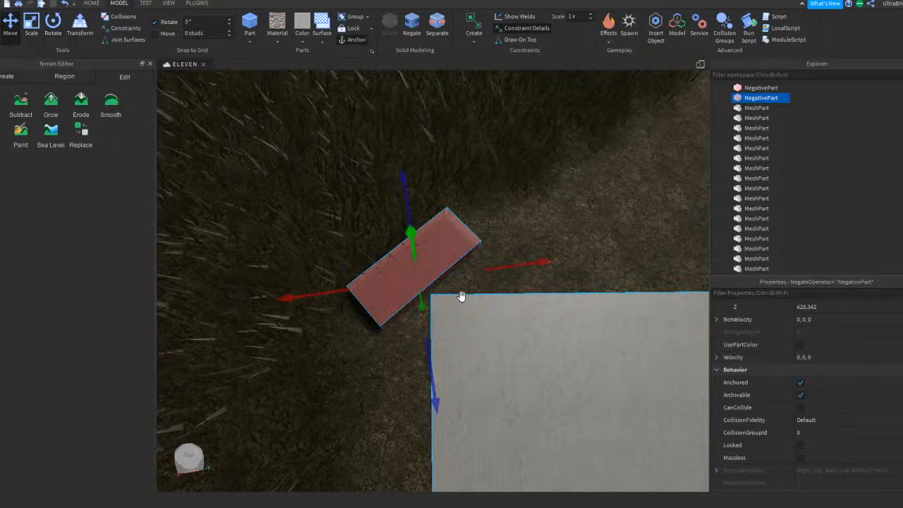
{"action": "left_click_drag", "start_coordinate": [522, 263], "coordinate": [538, 263]}
{"action": "left_click_drag", "start_coordinate": [446, 360], "coordinate": [455, 417]}
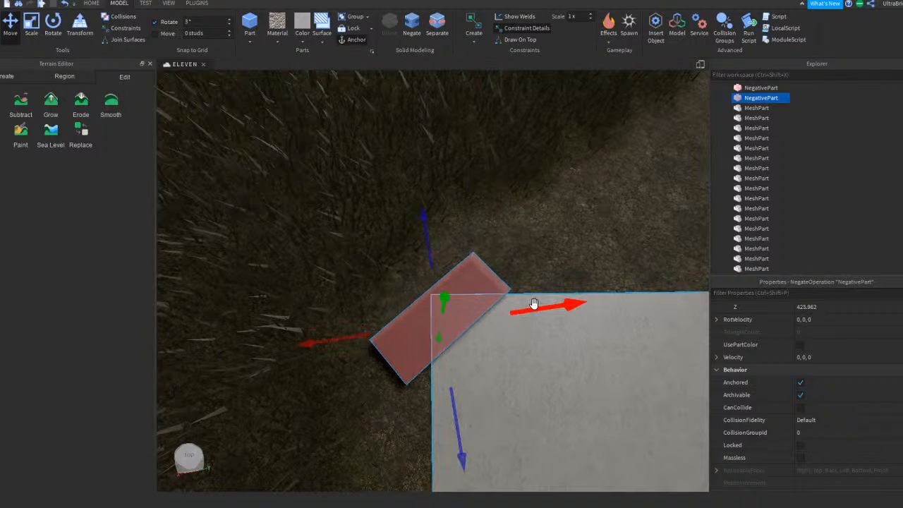
{"action": "left_click_drag", "start_coordinate": [534, 303], "coordinate": [543, 312]}
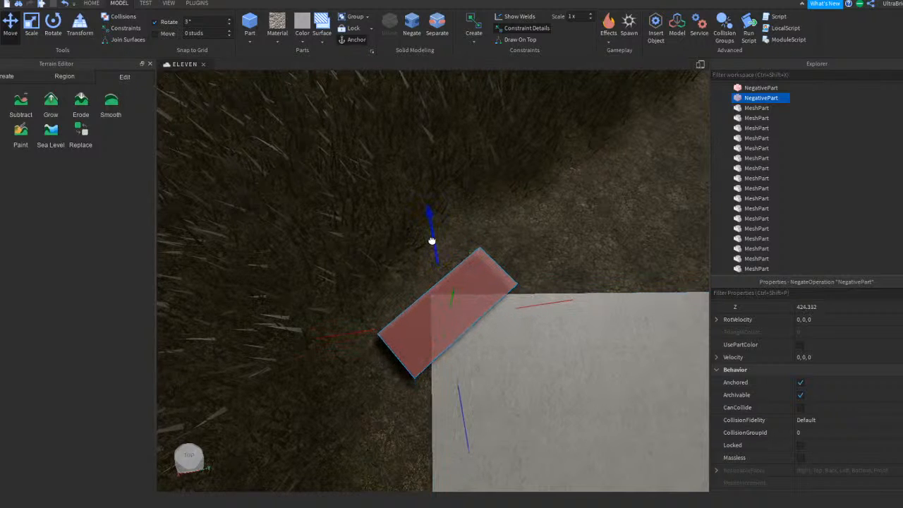
{"action": "left_click", "coordinate": [558, 231]}
{"action": "scroll", "coordinate": [557, 232], "scroll_direction": "down", "scroll_amount": 4}
{"action": "right_click_drag", "start_coordinate": [558, 232], "coordinate": [558, 232]}
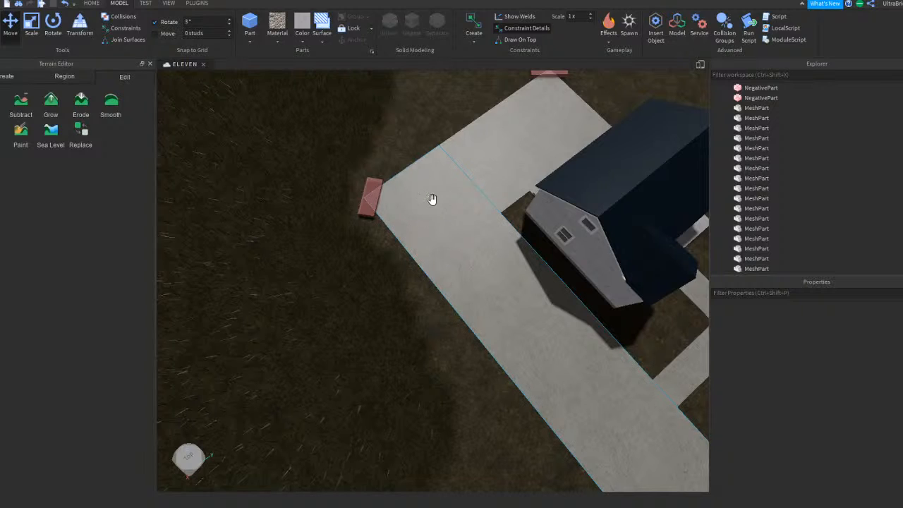
Step: Examine how both negative blocks overlap the outer corners of the concrete behind the white-sided house
{"action": "scroll", "coordinate": [423, 198], "scroll_direction": "up", "scroll_amount": 3}
{"action": "left_click", "coordinate": [368, 206]}
{"action": "scroll", "coordinate": [497, 196], "scroll_direction": "up", "scroll_amount": 2}
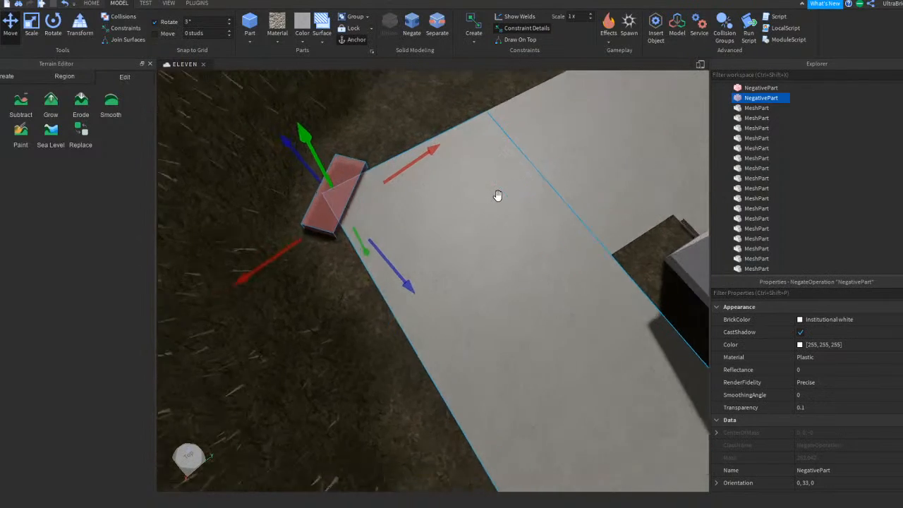
{"action": "scroll", "coordinate": [499, 192], "scroll_direction": "up", "scroll_amount": 1}
{"action": "key", "text": "d"}
{"action": "left_click", "coordinate": [520, 266]}
{"action": "right_click_drag", "start_coordinate": [520, 266], "coordinate": [516, 265]}
{"action": "scroll", "coordinate": [434, 383], "scroll_direction": "up", "scroll_amount": 5}
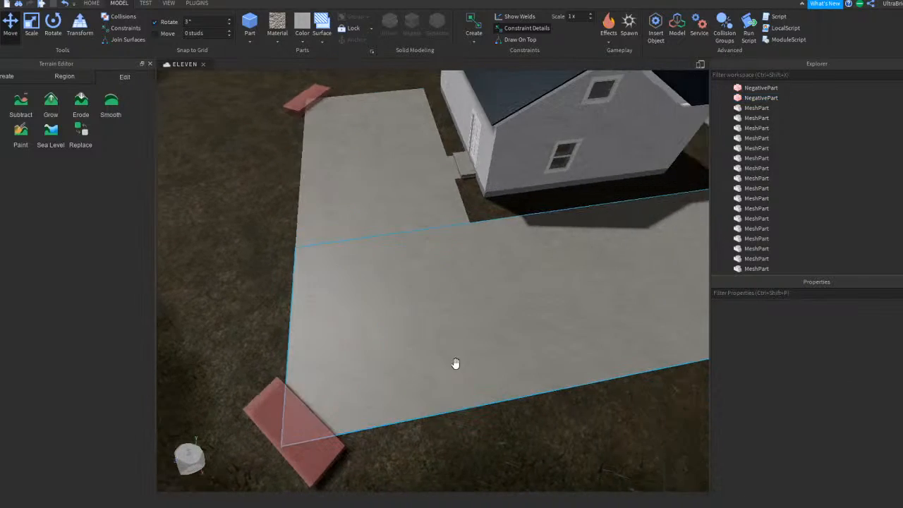
{"action": "left_click", "coordinate": [368, 324]}
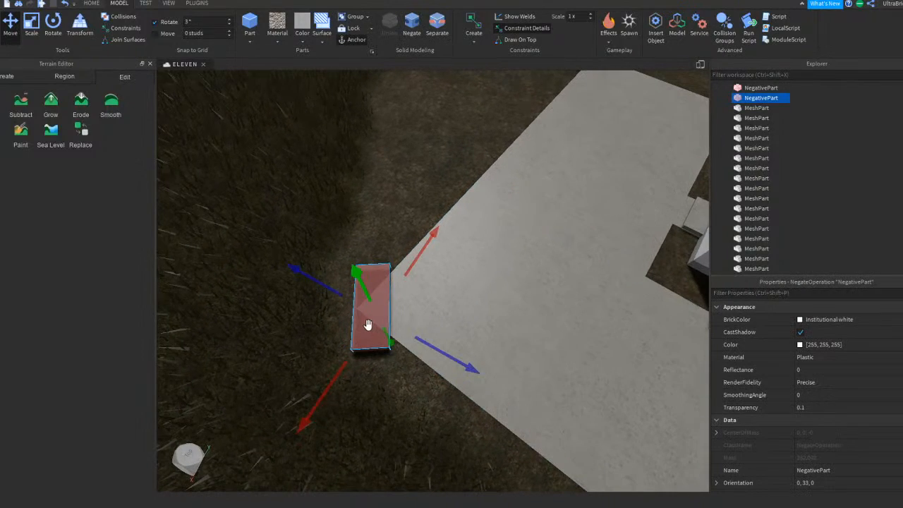
{"action": "right_click_drag", "start_coordinate": [402, 311], "coordinate": [400, 311]}
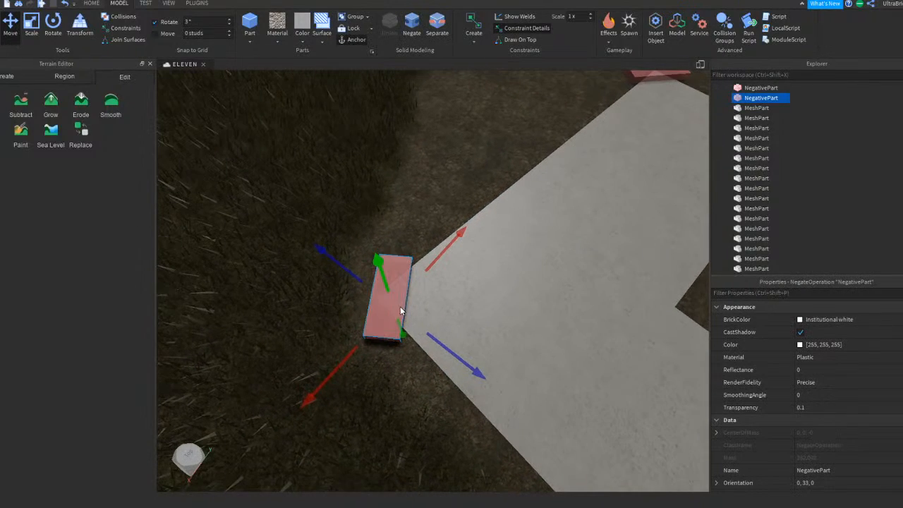
{"action": "key", "text": "Delete"}
{"action": "scroll", "coordinate": [453, 294], "scroll_direction": "down", "scroll_amount": 5}
{"action": "right_click_drag", "start_coordinate": [455, 294], "coordinate": [450, 294]}
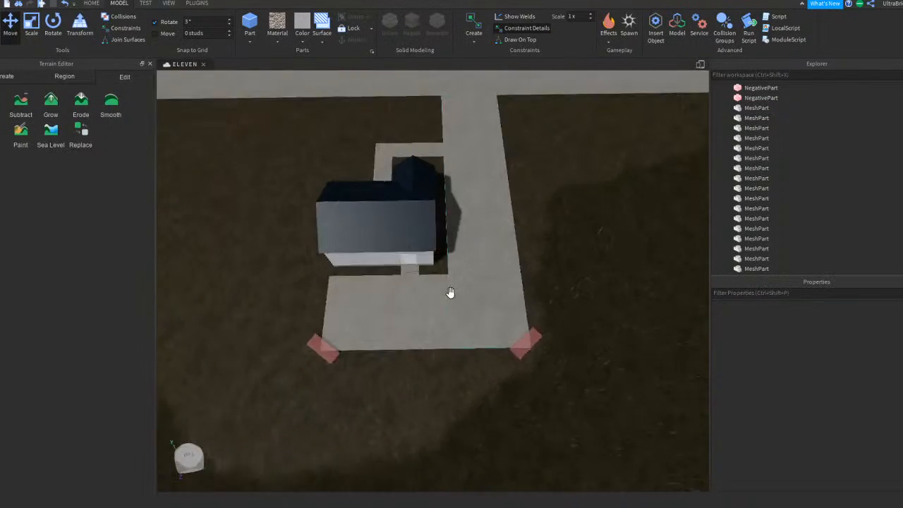
{"action": "scroll", "coordinate": [449, 297], "scroll_direction": "up", "scroll_amount": 4}
{"action": "right_click_drag", "start_coordinate": [400, 353], "coordinate": [399, 357]}
{"action": "middle_click_drag", "start_coordinate": [399, 358], "coordinate": [369, 280]}
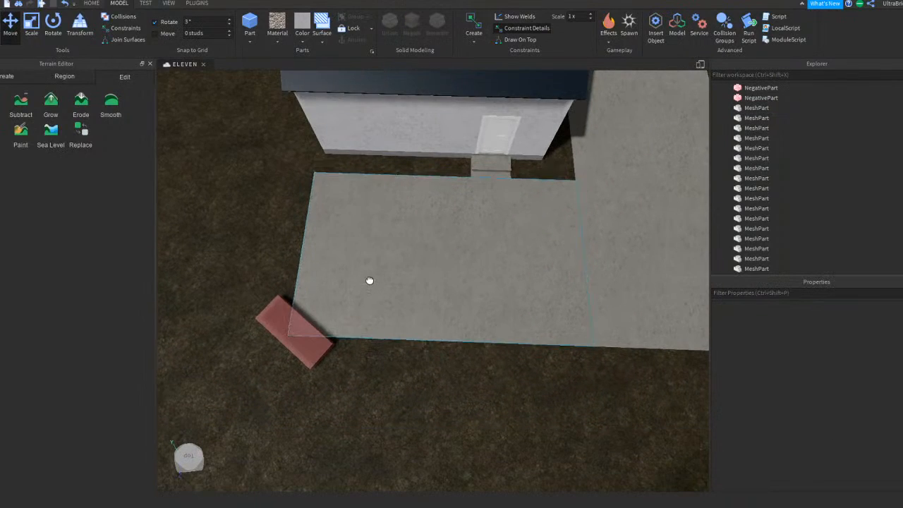
{"action": "left_click", "coordinate": [369, 279]}
{"action": "key", "text": "d"}
{"action": "right_click_drag", "start_coordinate": [369, 279], "coordinate": [377, 281]}
{"action": "left_click", "coordinate": [617, 303], "text": "ctrl"}
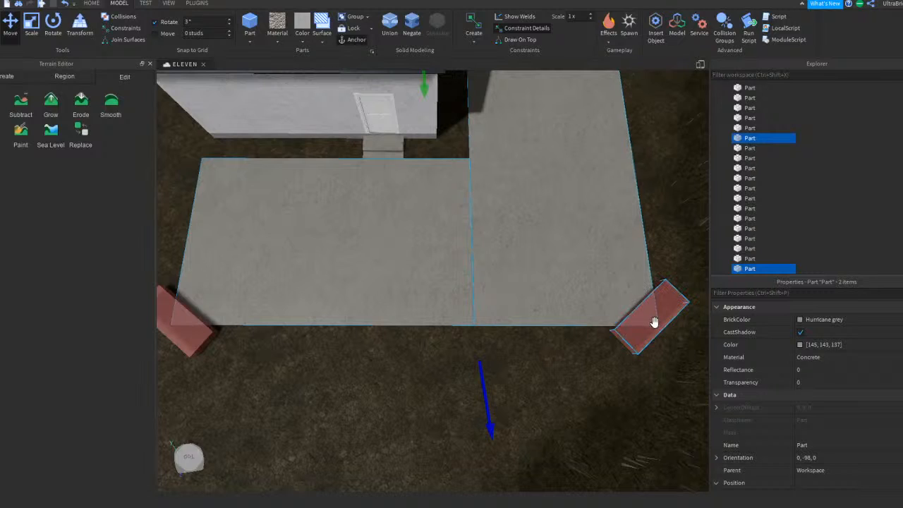
Step: Duplicate the negative block at the driveway's outer back corner and move the copy away onto the open grass
{"action": "left_click", "coordinate": [655, 324]}
{"action": "right_click_drag", "start_coordinate": [612, 376], "coordinate": [613, 373]}
{"action": "scroll", "coordinate": [612, 374], "scroll_direction": "down", "scroll_amount": 5}
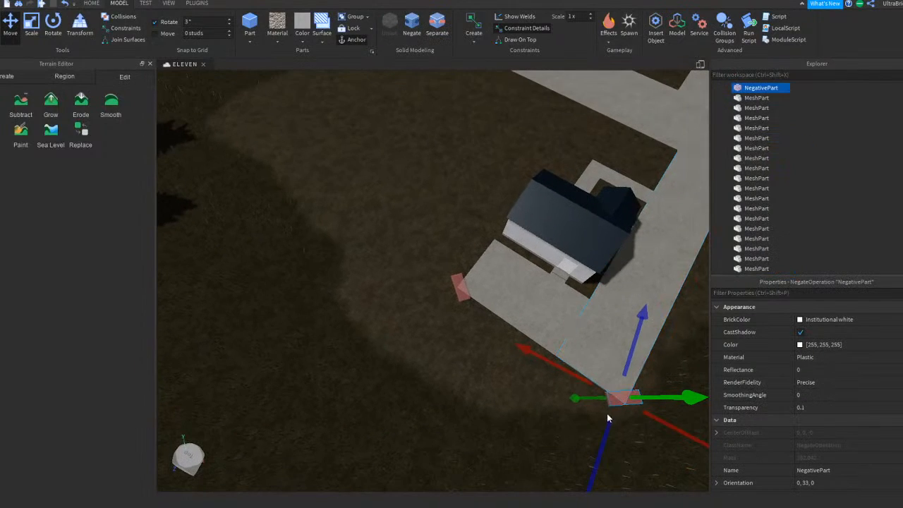
{"action": "key", "text": "ctrl+d"}
{"action": "left_click_drag", "start_coordinate": [554, 365], "coordinate": [363, 238]}
{"action": "scroll", "coordinate": [396, 261], "scroll_direction": "down", "scroll_amount": 2}
{"action": "left_click", "coordinate": [489, 213]}
{"action": "right_click_drag", "start_coordinate": [488, 213], "coordinate": [503, 238]}
{"action": "scroll", "coordinate": [491, 214], "scroll_direction": "up", "scroll_amount": 4}
{"action": "scroll", "coordinate": [487, 214], "scroll_direction": "up", "scroll_amount": 3}
{"action": "left_click", "coordinate": [366, 239]}
{"action": "left_click", "coordinate": [322, 247], "text": "ctrl"}
{"action": "left_click", "coordinate": [615, 217]}
{"action": "key", "text": "e"}
{"action": "left_click", "coordinate": [532, 211]}
{"action": "key", "text": "e"}
{"action": "left_click", "coordinate": [602, 227]}
{"action": "key", "text": "q"}
Step: Select both concrete slabs behind the white-sided house together with the two negative blocks overlapping their outer corners
{"action": "left_click", "coordinate": [265, 306]}
{"action": "left_click", "coordinate": [310, 290], "text": "ctrl"}
{"action": "left_click", "coordinate": [590, 329], "text": "ctrl"}
{"action": "left_click", "coordinate": [560, 309], "text": "ctrl"}
{"action": "key", "text": "e"}
{"action": "key", "text": "w"}
{"action": "right_click_drag", "start_coordinate": [558, 308], "coordinate": [559, 303]}
{"action": "key", "text": "q"}
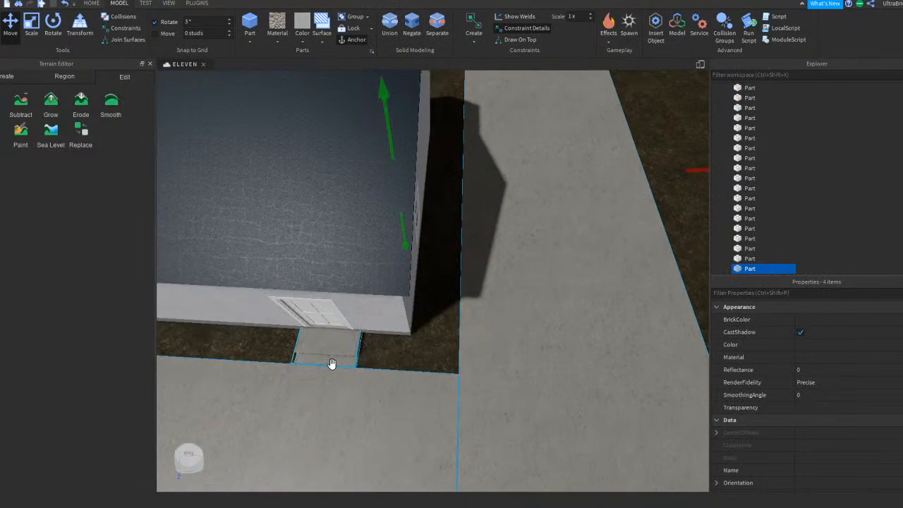
Step: Add the two walkway strips on the house's other side to the selection and union everything, cutting off the driveway's outer corners
{"action": "left_click", "coordinate": [335, 357], "text": "ctrl"}
{"action": "left_click", "coordinate": [359, 348], "text": "ctrl"}
{"action": "right_click_drag", "start_coordinate": [527, 334], "coordinate": [528, 339]}
{"action": "key", "text": "w"}
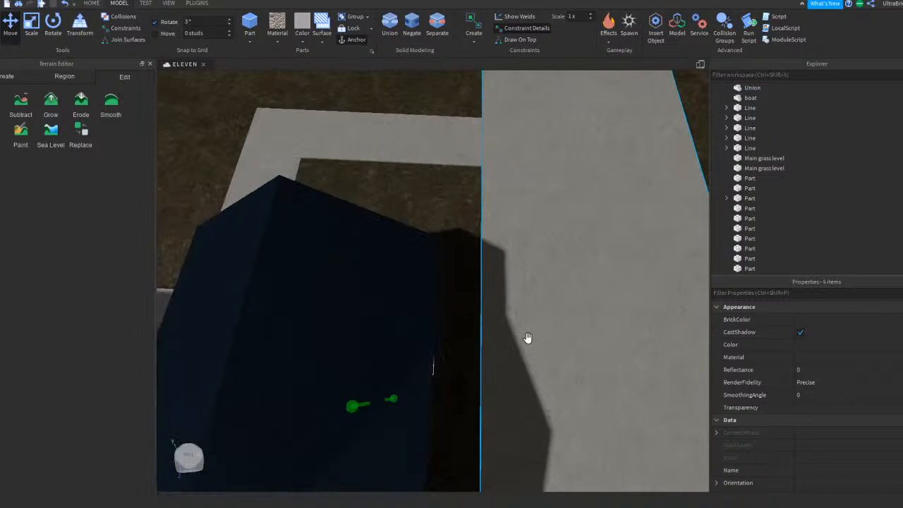
{"action": "middle_click_drag", "start_coordinate": [410, 145], "coordinate": [487, 229]}
{"action": "key", "text": "a"}
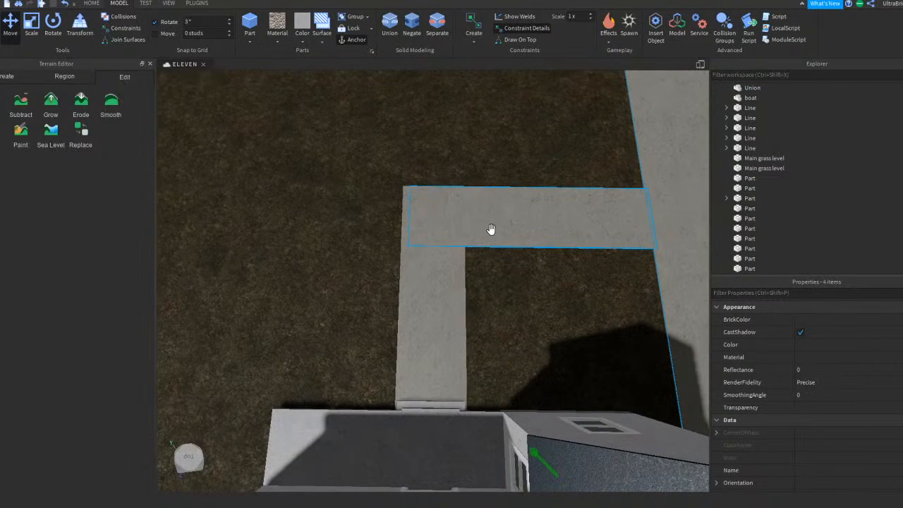
{"action": "left_click", "coordinate": [502, 228], "text": "ctrl"}
{"action": "left_click", "coordinate": [434, 314], "text": "ctrl"}
{"action": "right_click_drag", "start_coordinate": [562, 244], "coordinate": [514, 245]}
{"action": "key", "text": "s"}
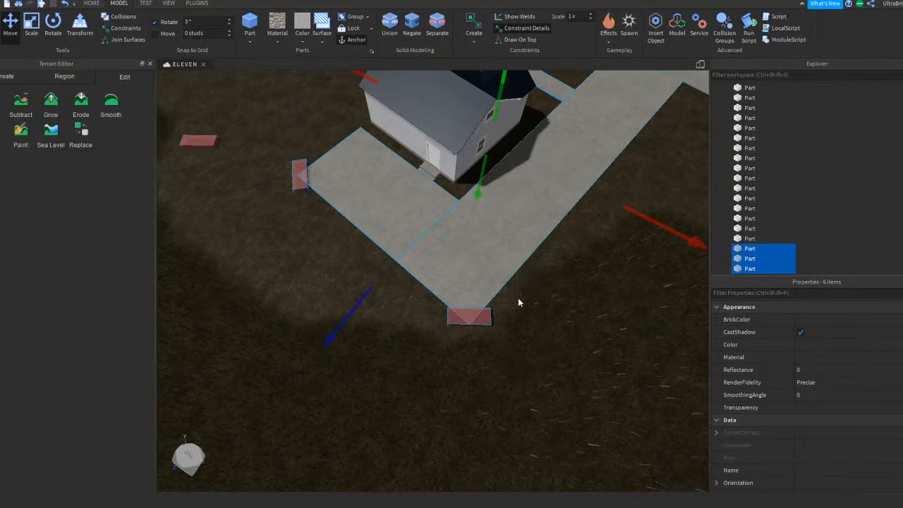
{"action": "key", "text": "ctrl+shift+g"}
{"action": "left_click", "coordinate": [540, 316]}
{"action": "key", "text": "w"}
{"action": "right_click_drag", "start_coordinate": [541, 316], "coordinate": [542, 331]}
Step: Move the spare negative block from the grass across to the outer corner of the brick house's concrete driveway
{"action": "scroll", "coordinate": [433, 351], "scroll_direction": "down", "scroll_amount": 5}
{"action": "right_click_drag", "start_coordinate": [433, 353], "coordinate": [461, 360]}
{"action": "key", "text": "w"}
{"action": "left_click", "coordinate": [462, 362]}
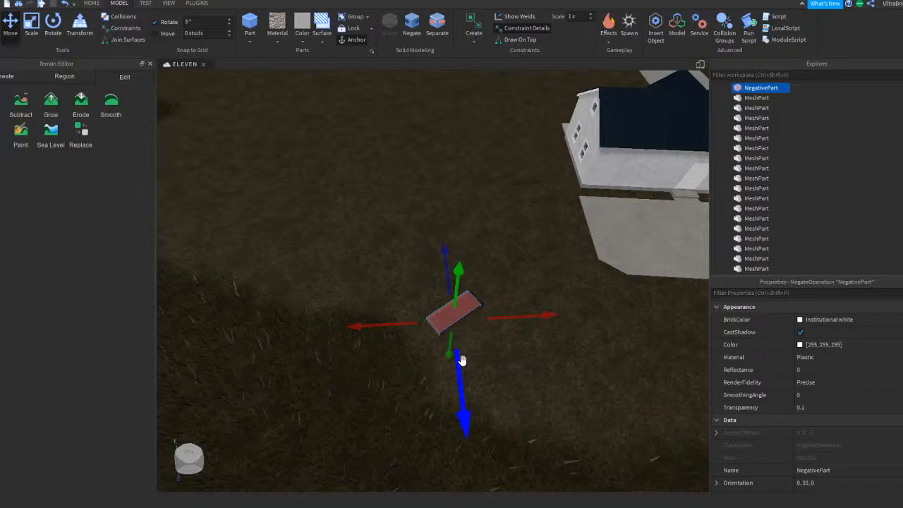
{"action": "right_click_drag", "start_coordinate": [461, 361], "coordinate": [463, 342]}
{"action": "right_click_drag", "start_coordinate": [501, 306], "coordinate": [443, 408]}
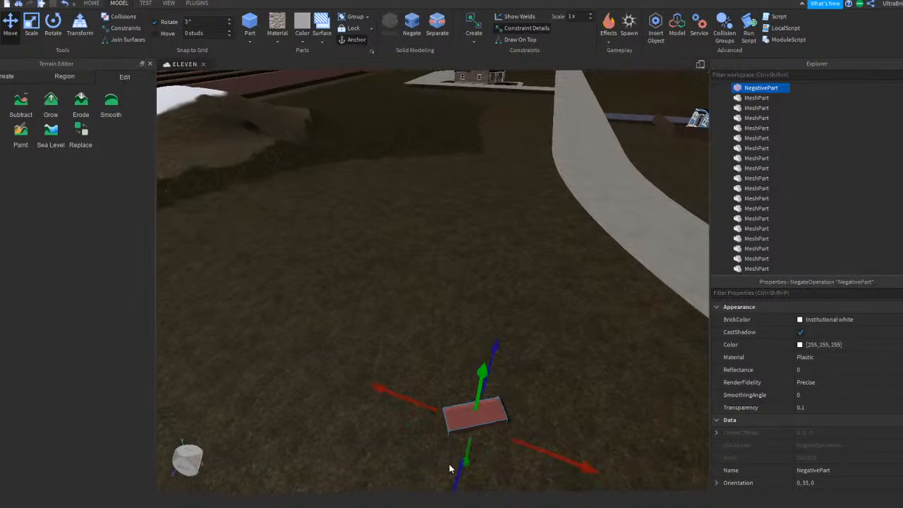
{"action": "left_click_drag", "start_coordinate": [466, 461], "coordinate": [512, 421]}
{"action": "left_click_drag", "start_coordinate": [500, 376], "coordinate": [482, 379]}
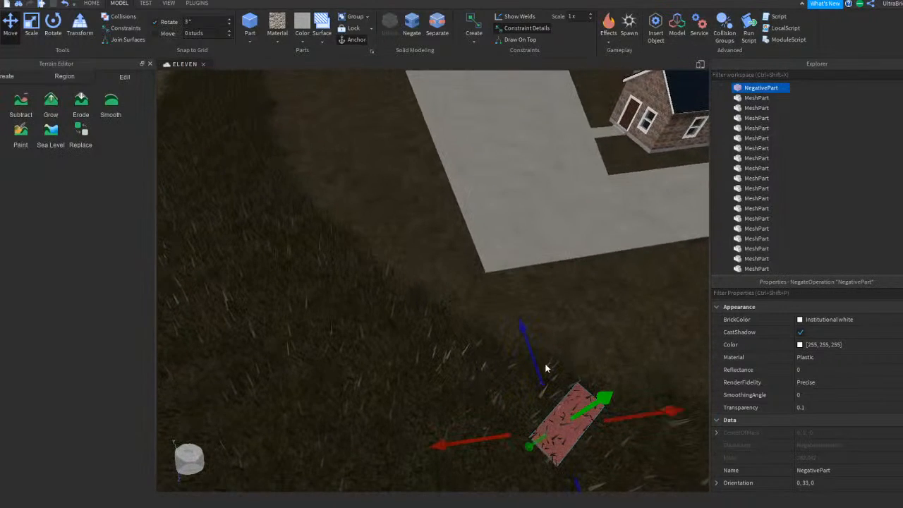
{"action": "left_click_drag", "start_coordinate": [527, 358], "coordinate": [530, 365]}
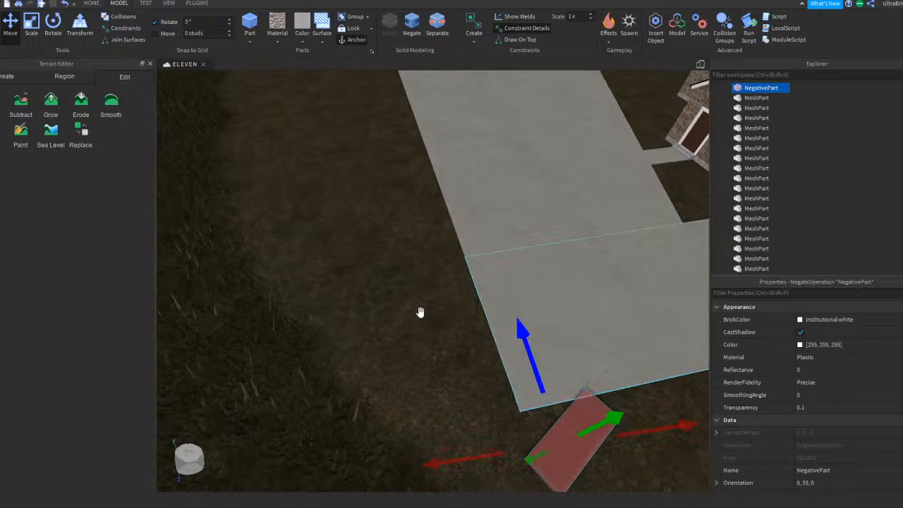
Step: Rotate the negative block to an orientation of 0, -45, 0 and move it so it diagonally overlaps the brick house driveway's corner
{"action": "left_click", "coordinate": [52, 27]}
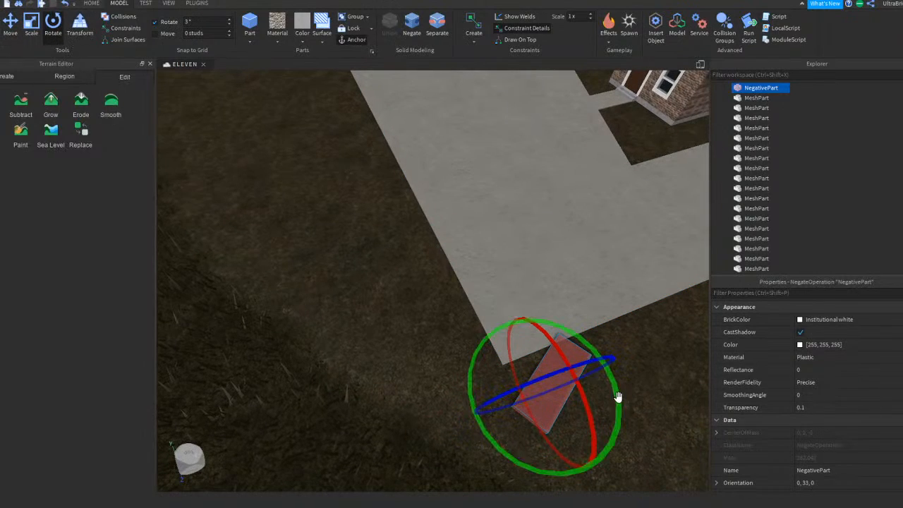
{"action": "left_click_drag", "start_coordinate": [611, 395], "coordinate": [566, 474]}
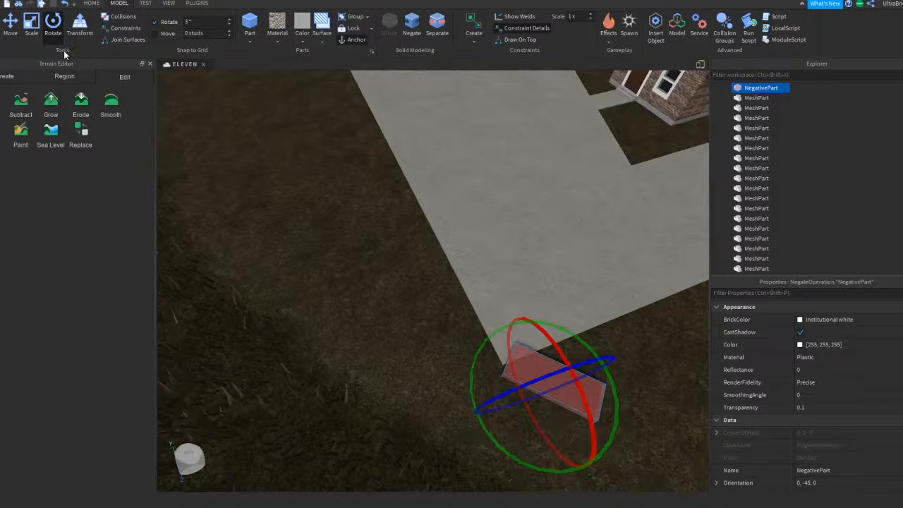
{"action": "left_click", "coordinate": [11, 27]}
{"action": "right_click_drag", "start_coordinate": [423, 218], "coordinate": [434, 220]}
{"action": "left_click_drag", "start_coordinate": [494, 286], "coordinate": [464, 259]}
{"action": "left_click_drag", "start_coordinate": [446, 352], "coordinate": [423, 367]}
{"action": "right_click_drag", "start_coordinate": [529, 407], "coordinate": [523, 403]}
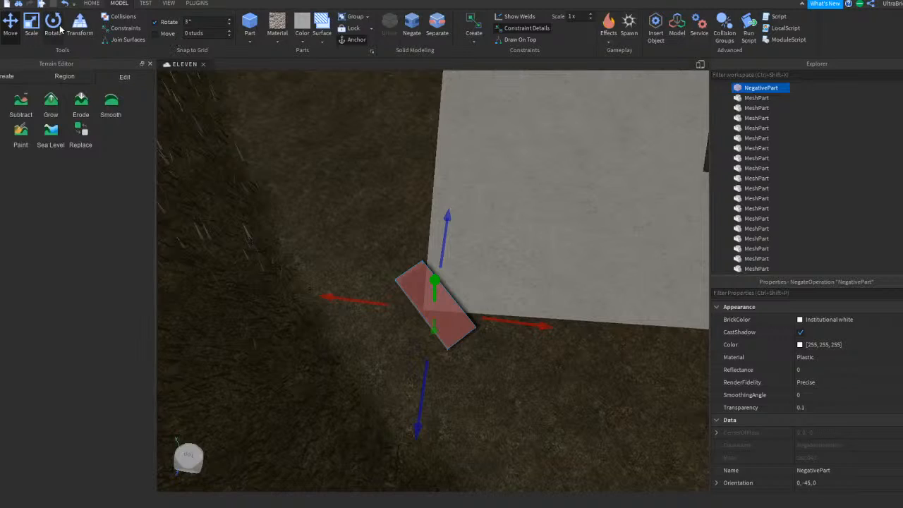
Step: Fine-tune the negative block's rotation at the brick house driveway's corner to an orientation of 0, -42, 0
{"action": "left_click", "coordinate": [54, 26]}
{"action": "left_click_drag", "start_coordinate": [487, 345], "coordinate": [491, 342]}
{"action": "left_click", "coordinate": [17, 28]}
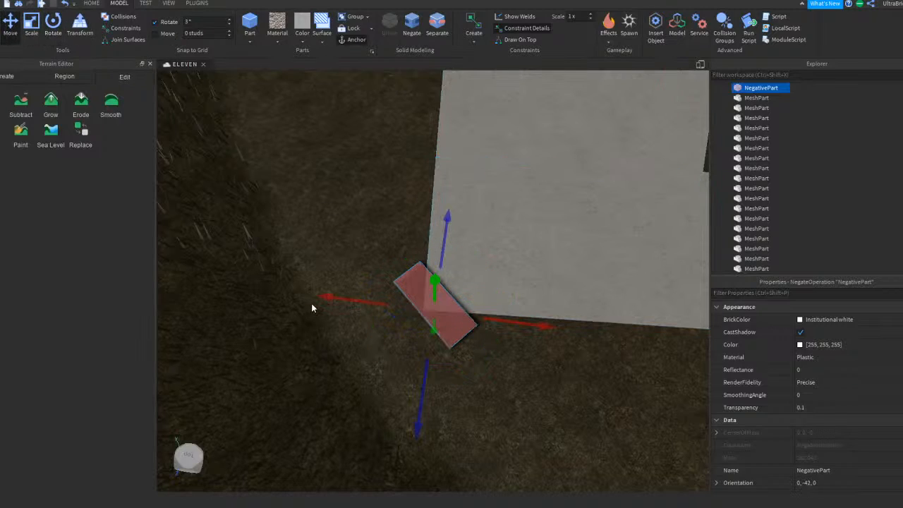
Step: Duplicate the negative part at the driveway's pointed outer corner and place one copy farther along the outer edge
{"action": "left_click", "coordinate": [360, 207]}
{"action": "right_click_drag", "start_coordinate": [360, 206], "coordinate": [360, 204]}
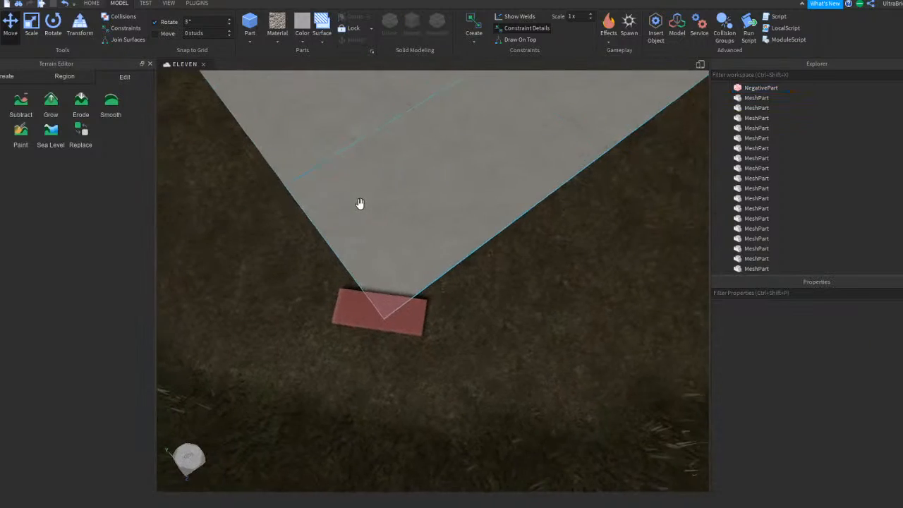
{"action": "key", "text": "a"}
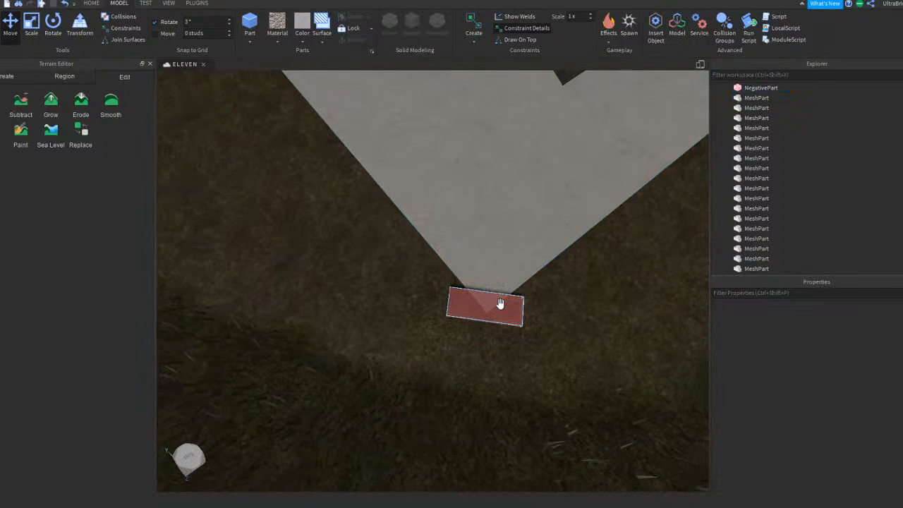
{"action": "left_click", "coordinate": [499, 303]}
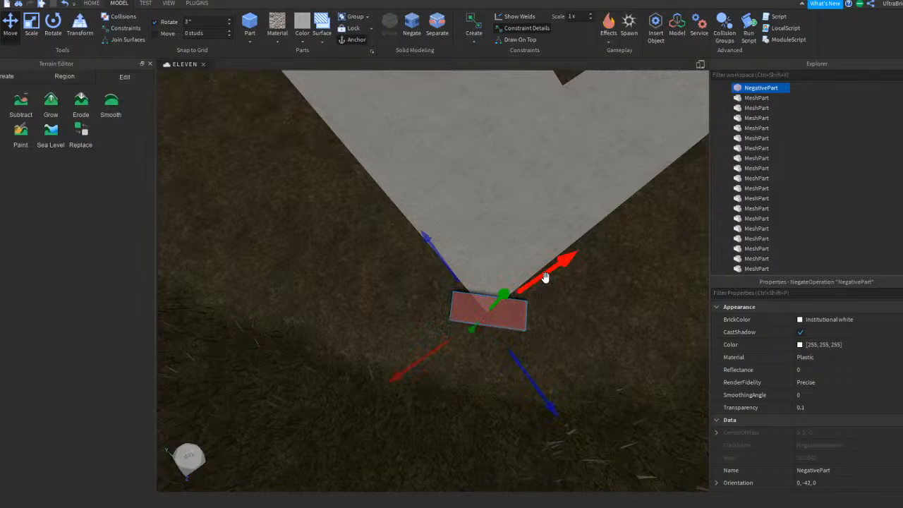
{"action": "right_click_drag", "start_coordinate": [547, 343], "coordinate": [546, 326]}
{"action": "key", "text": "s"}
{"action": "key", "text": "q"}
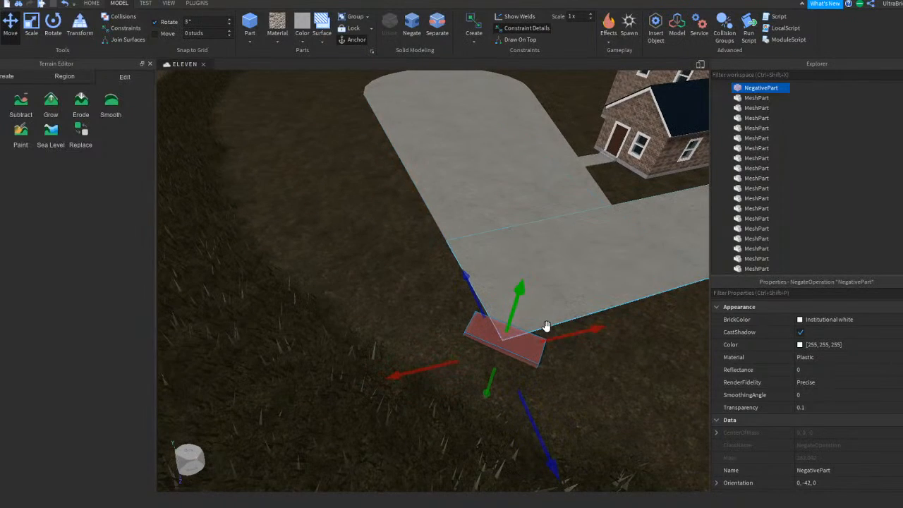
{"action": "right_click_drag", "start_coordinate": [606, 403], "coordinate": [604, 402]}
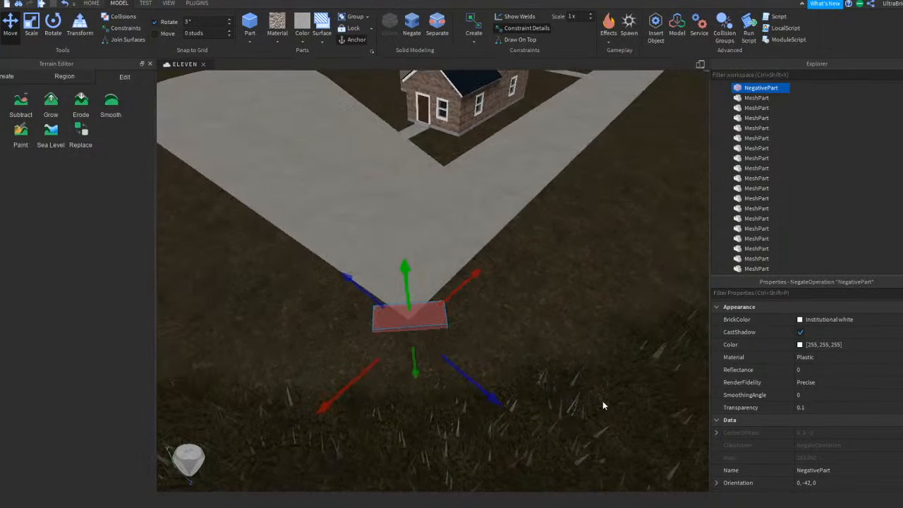
{"action": "key", "text": "s"}
{"action": "right_click_drag", "start_coordinate": [561, 325], "coordinate": [529, 303]}
{"action": "key", "text": "d"}
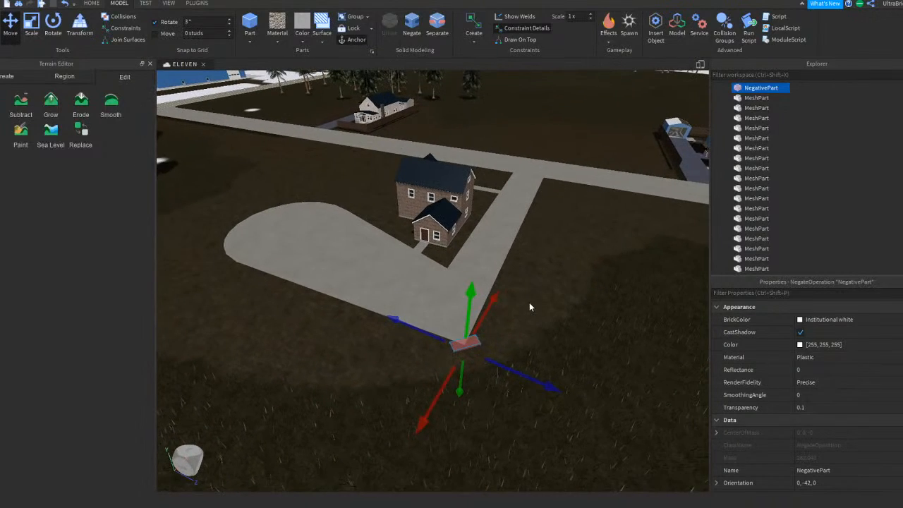
{"action": "key", "text": "ctrl+d"}
{"action": "left_click", "coordinate": [492, 346]}
{"action": "right_click_drag", "start_coordinate": [492, 345], "coordinate": [492, 345]}
{"action": "key", "text": "w"}
Step: Union the corner negative part with the concrete driveway and walkway parts around the brick house to cut off the pointed corner
{"action": "left_click", "coordinate": [482, 331]}
{"action": "left_click", "coordinate": [365, 261], "text": "ctrl"}
{"action": "right_click_drag", "start_coordinate": [400, 261], "coordinate": [400, 259]}
{"action": "key", "text": "w"}
{"action": "left_click", "coordinate": [458, 176], "text": "ctrl"}
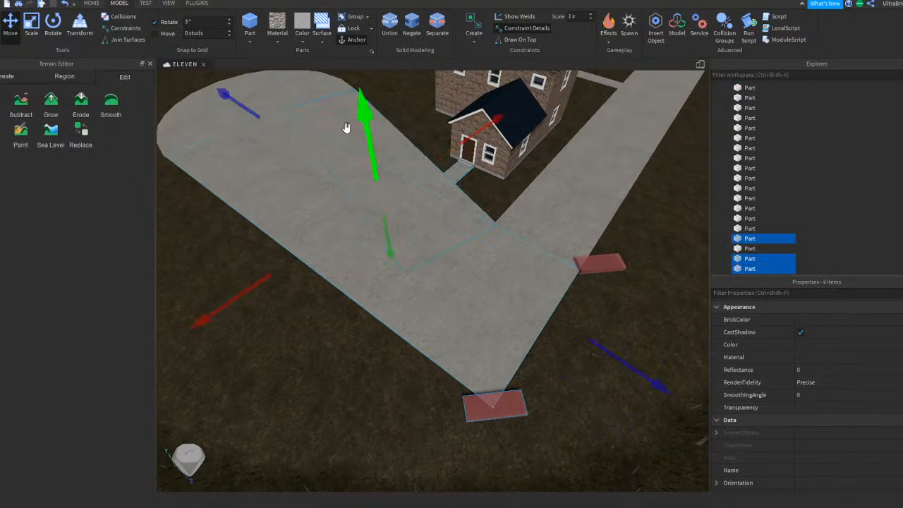
{"action": "left_click", "coordinate": [295, 90], "text": "ctrl"}
{"action": "key", "text": "d"}
{"action": "right_click_drag", "start_coordinate": [494, 182], "coordinate": [494, 181]}
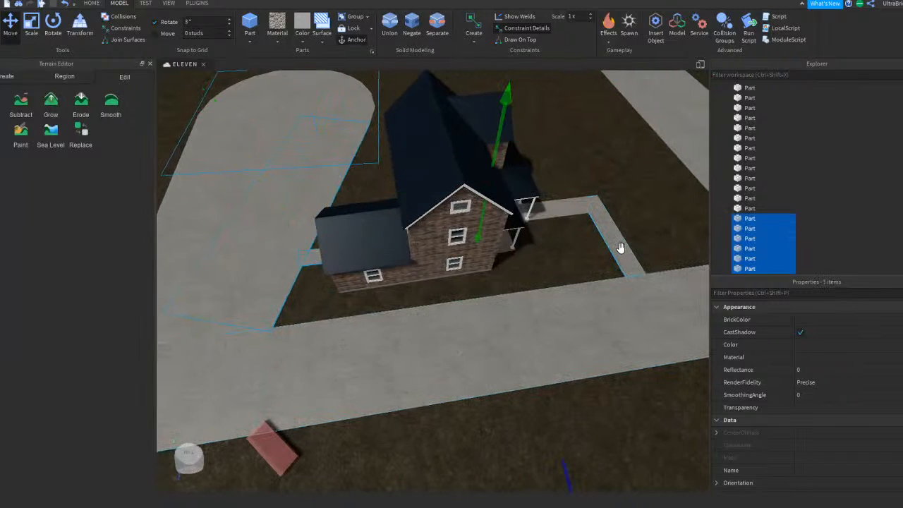
{"action": "left_click", "coordinate": [549, 212], "text": "ctrl"}
{"action": "key", "text": "d"}
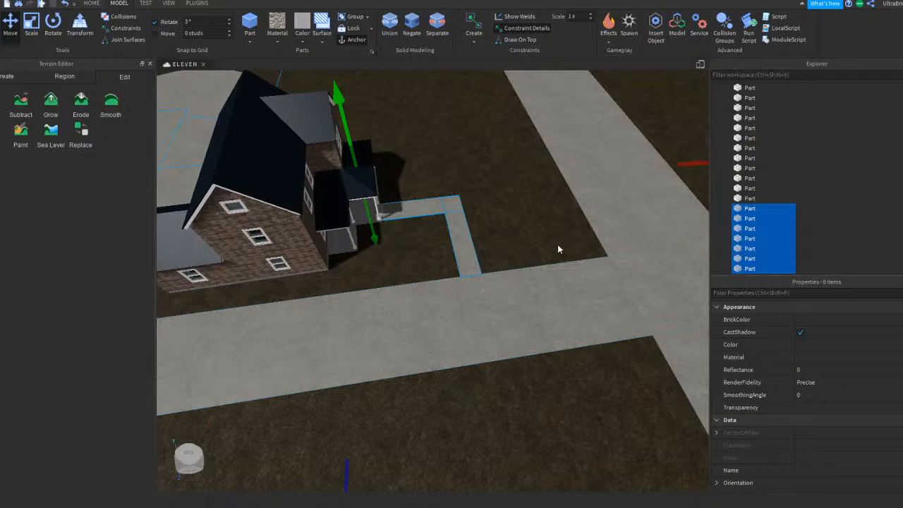
{"action": "key", "text": "d"}
{"action": "right_click_drag", "start_coordinate": [478, 191], "coordinate": [478, 190]}
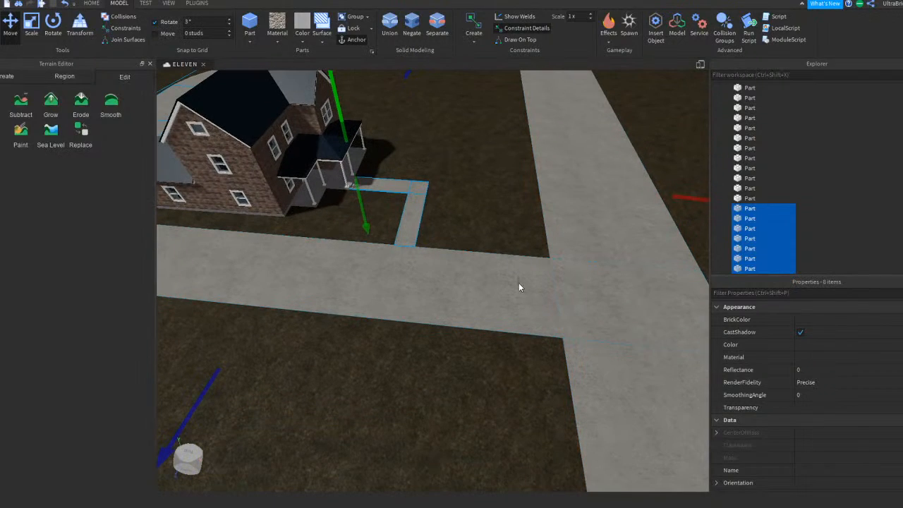
{"action": "key", "text": "ctrl+shift+g"}
{"action": "key", "text": "a"}
{"action": "right_click_drag", "start_coordinate": [472, 278], "coordinate": [472, 278]}
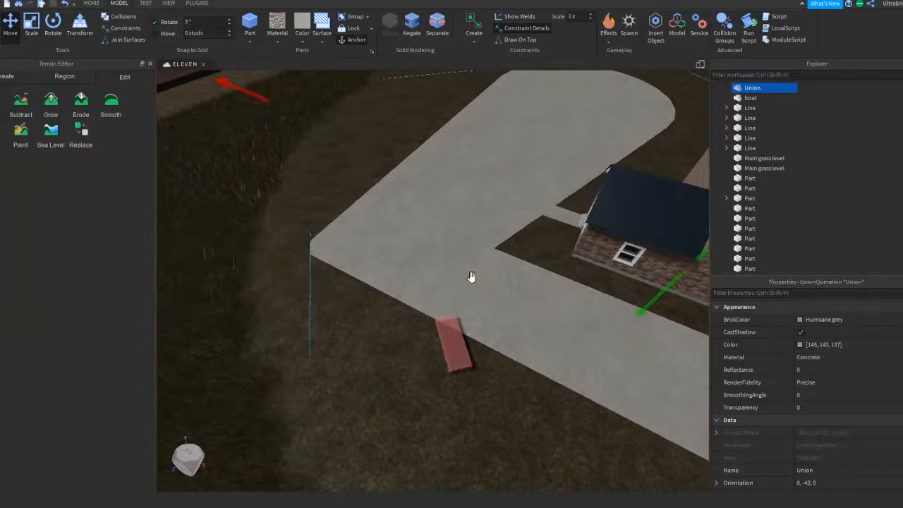
{"action": "key", "text": "a"}
{"action": "left_click", "coordinate": [315, 238]}
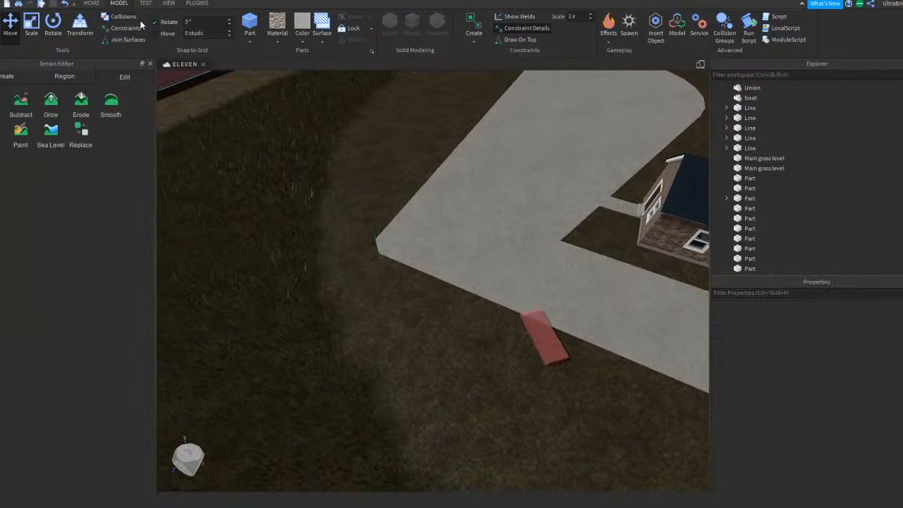
Step: Open the Toolbox and insert the red F350 truck model beside the driveway's trimmed corner
{"action": "left_click", "coordinate": [96, 5]}
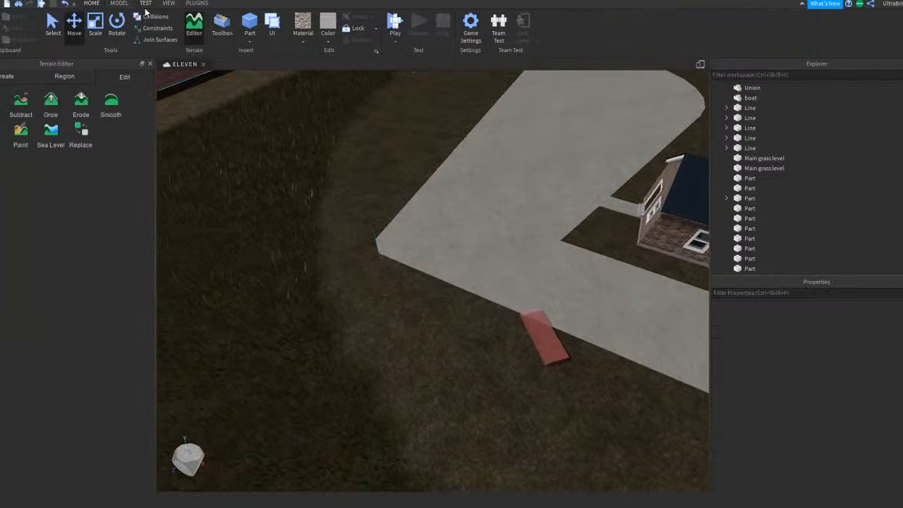
{"action": "left_click", "coordinate": [222, 23]}
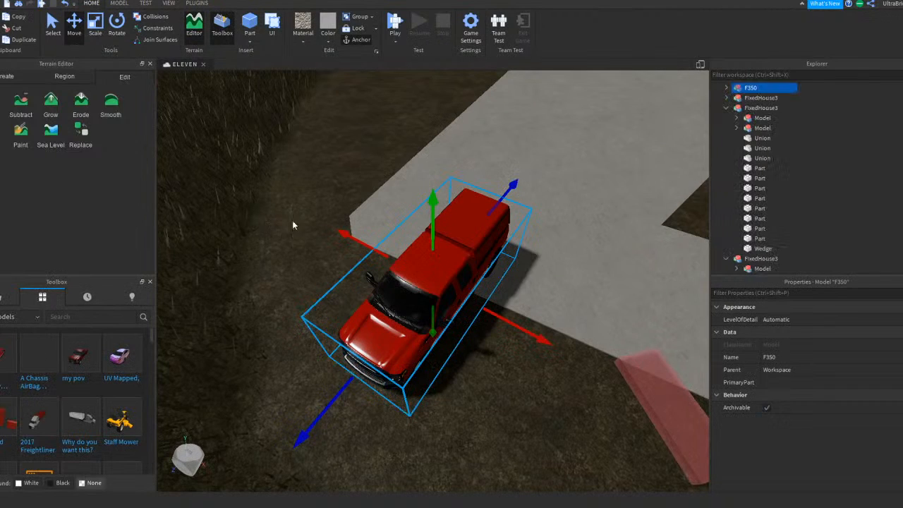
{"action": "right_click_drag", "start_coordinate": [292, 220], "coordinate": [456, 245]}
Step: Examine the F350 truck model from its rear, side and front at the driveway corner
{"action": "left_click", "coordinate": [516, 146]}
{"action": "mouse_move", "coordinate": [516, 146]}
{"action": "right_mouse_down"}
{"action": "mouse_move", "coordinate": [529, 147]}
{"action": "mouse_move", "coordinate": [516, 146]}
{"action": "right_mouse_up"}
{"action": "right_click_drag", "start_coordinate": [486, 400], "coordinate": [486, 400]}
{"action": "key", "text": "d"}
{"action": "key", "text": "a"}
{"action": "right_click_drag", "start_coordinate": [371, 337], "coordinate": [374, 337]}
{"action": "key", "text": "w"}
{"action": "key", "text": "d"}
{"action": "right_click_drag", "start_coordinate": [501, 282], "coordinate": [484, 266]}
{"action": "left_click", "coordinate": [471, 257]}
{"action": "key", "text": "s"}
{"action": "key", "text": "a"}
{"action": "key", "text": "w"}
{"action": "key", "text": "a"}
{"action": "key", "text": "d"}
{"action": "right_click_drag", "start_coordinate": [472, 258], "coordinate": [452, 259]}
{"action": "key", "text": "d"}
{"action": "key", "text": "w"}
{"action": "key", "text": "d"}
{"action": "key", "text": "a"}
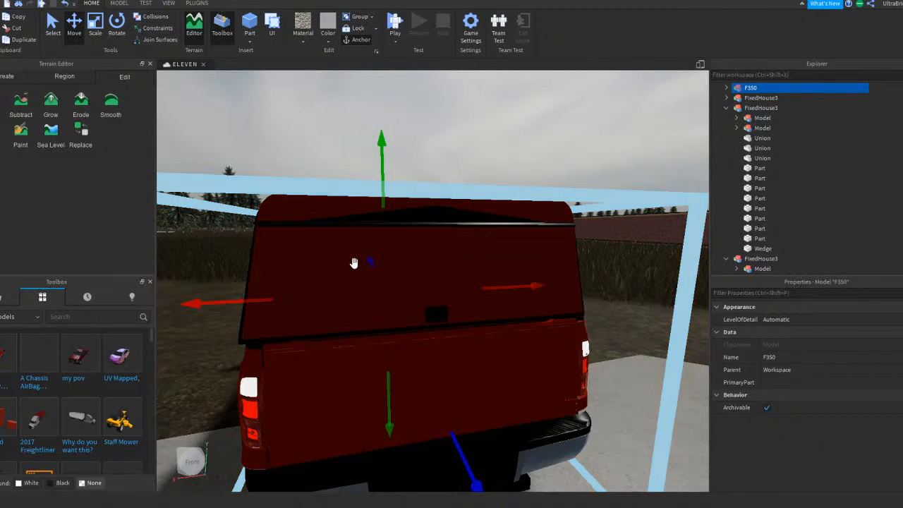
{"action": "key", "text": "a"}
{"action": "mouse_move", "coordinate": [494, 282]}
{"action": "right_mouse_down"}
{"action": "mouse_move", "coordinate": [513, 280]}
{"action": "mouse_move", "coordinate": [494, 281]}
{"action": "right_mouse_up"}
{"action": "key", "text": "w"}
{"action": "key", "text": "s"}
{"action": "key", "text": "w"}
{"action": "key", "text": "a"}
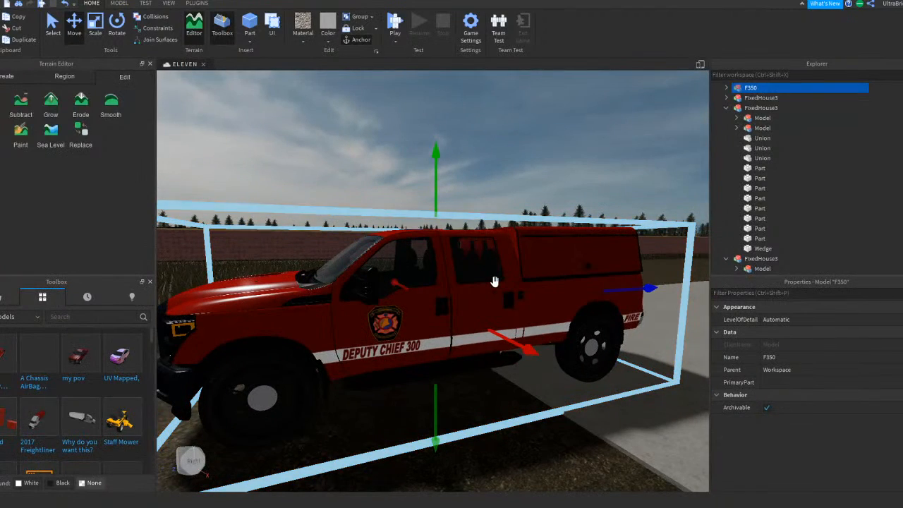
{"action": "key", "text": "d"}
{"action": "right_click_drag", "start_coordinate": [479, 266], "coordinate": [479, 267]}
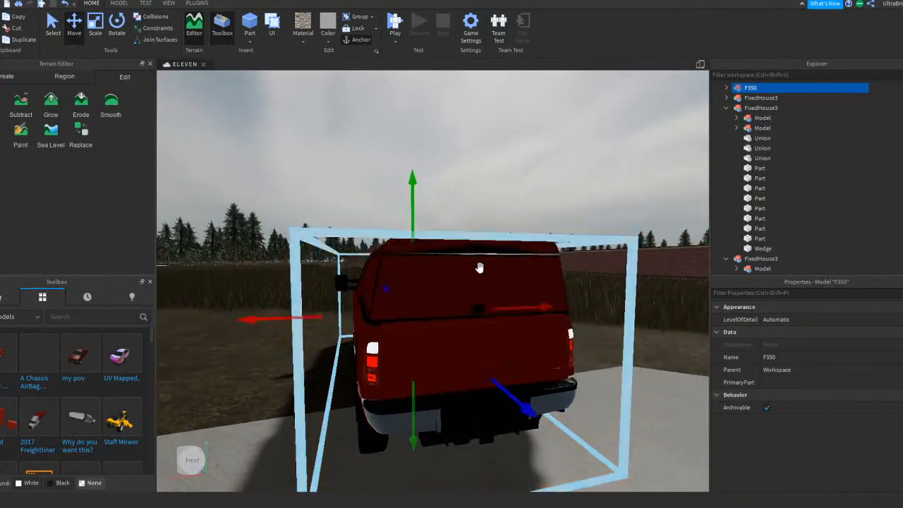
{"action": "key", "text": "w"}
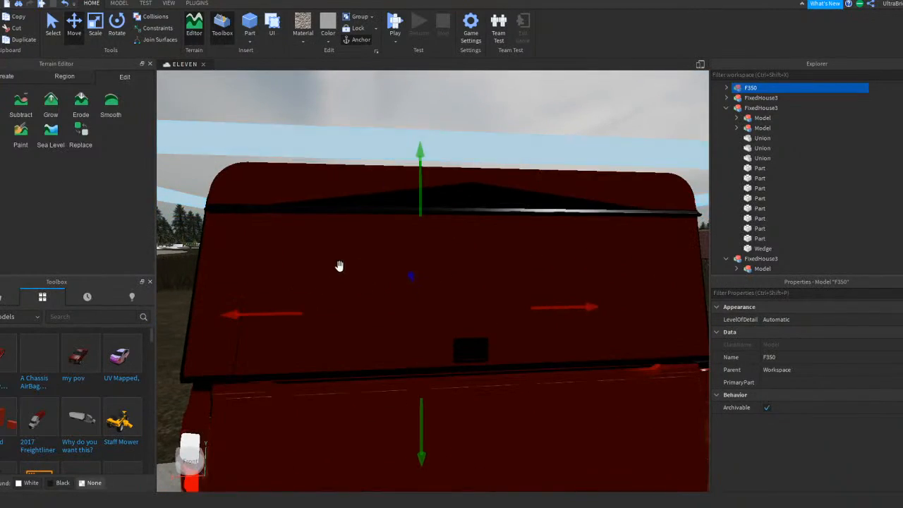
{"action": "key", "text": "d"}
{"action": "right_click_drag", "start_coordinate": [510, 271], "coordinate": [409, 254]}
{"action": "key", "text": "a"}
{"action": "key", "text": "s"}
{"action": "key", "text": "a"}
{"action": "key", "text": "q"}
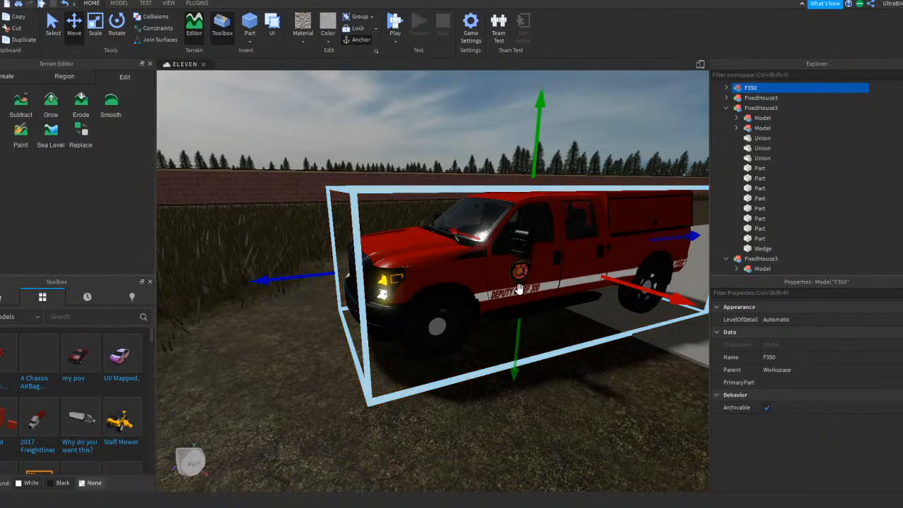
Step: Delete the F350 truck model from the driveway corner
{"action": "key", "text": "Delete"}
{"action": "key", "text": "s"}
{"action": "right_click_drag", "start_coordinate": [518, 287], "coordinate": [522, 285]}
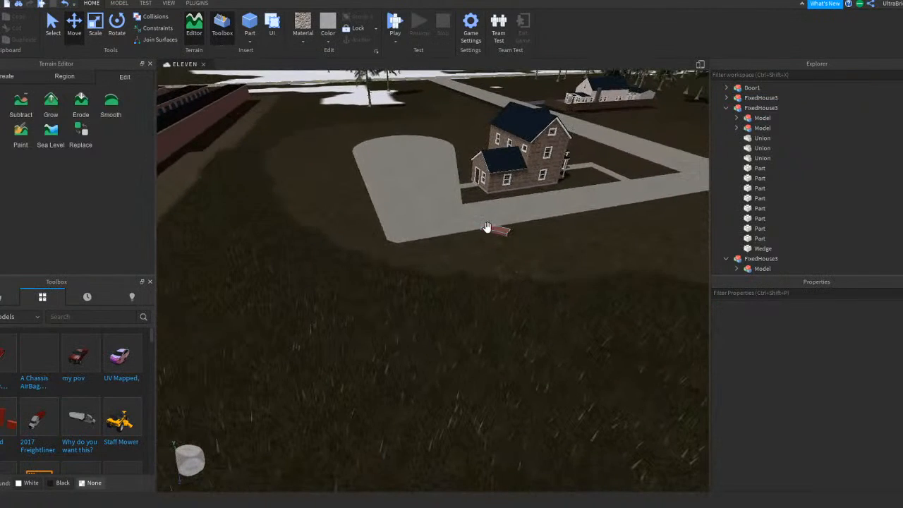
Step: Move the remaining negative part from the driveway's outer edge to the open ground beyond its rounded end
{"action": "left_click", "coordinate": [487, 227]}
{"action": "key", "text": "w"}
{"action": "key", "text": "f"}
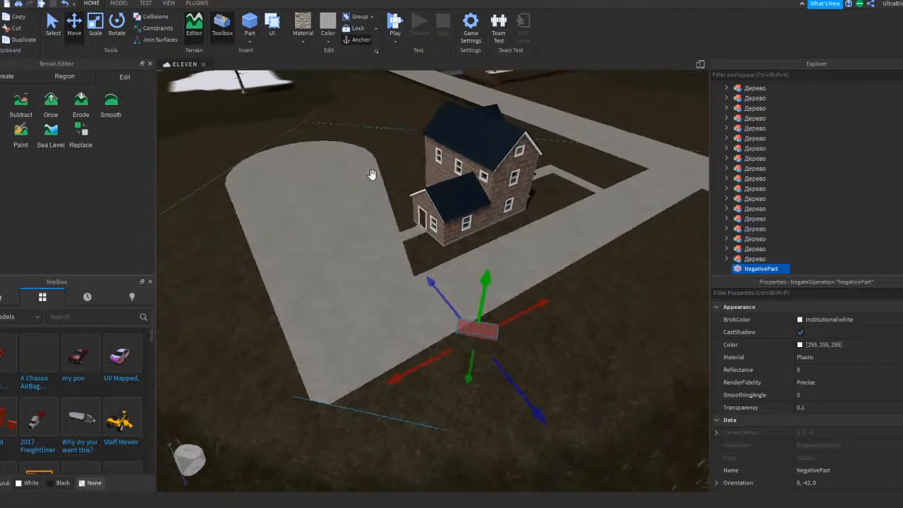
{"action": "left_click_drag", "start_coordinate": [396, 281], "coordinate": [396, 281]}
{"action": "right_click_drag", "start_coordinate": [396, 281], "coordinate": [396, 281]}
{"action": "key", "text": "w"}
{"action": "left_click_drag", "start_coordinate": [396, 281], "coordinate": [396, 282]}
{"action": "right_click_drag", "start_coordinate": [396, 282], "coordinate": [396, 282]}
{"action": "right_click_drag", "start_coordinate": [396, 281], "coordinate": [396, 282]}
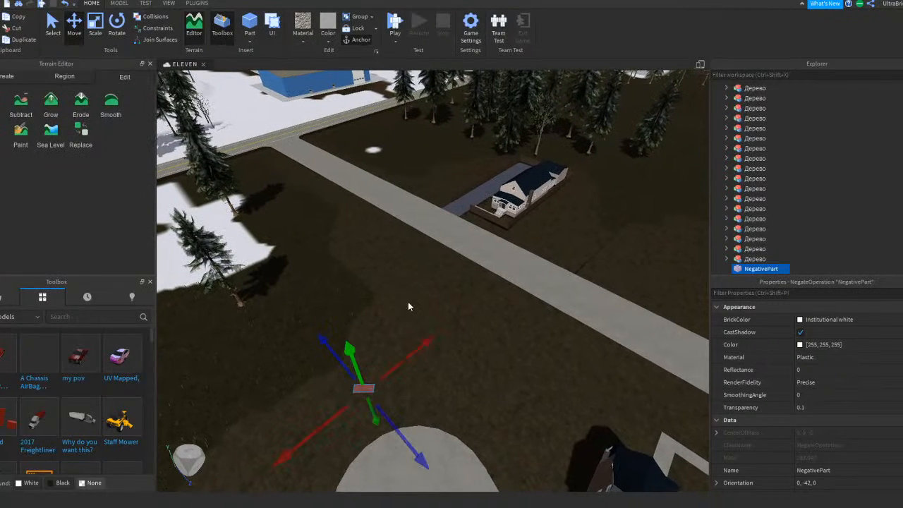
{"action": "left_click", "coordinate": [421, 324]}
{"action": "scroll", "coordinate": [394, 356], "scroll_direction": "up", "scroll_amount": 5}
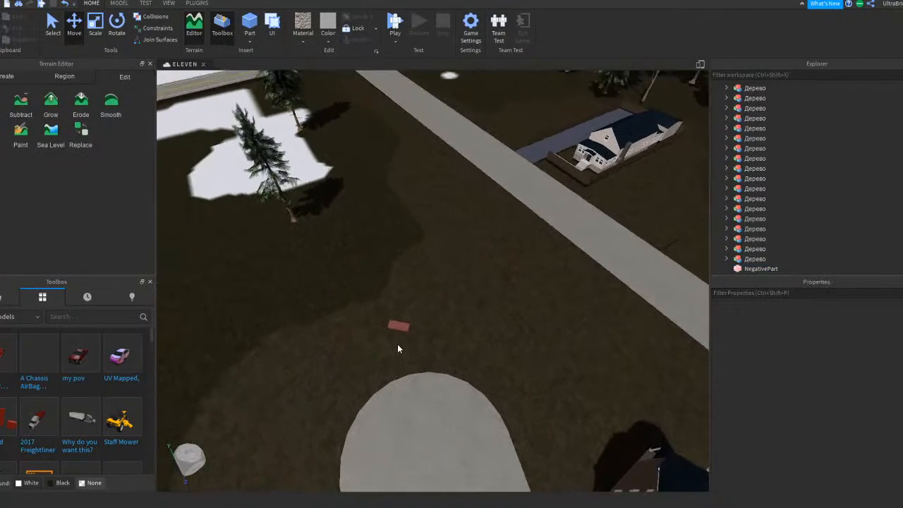
{"action": "scroll", "coordinate": [399, 344], "scroll_direction": "up", "scroll_amount": 2}
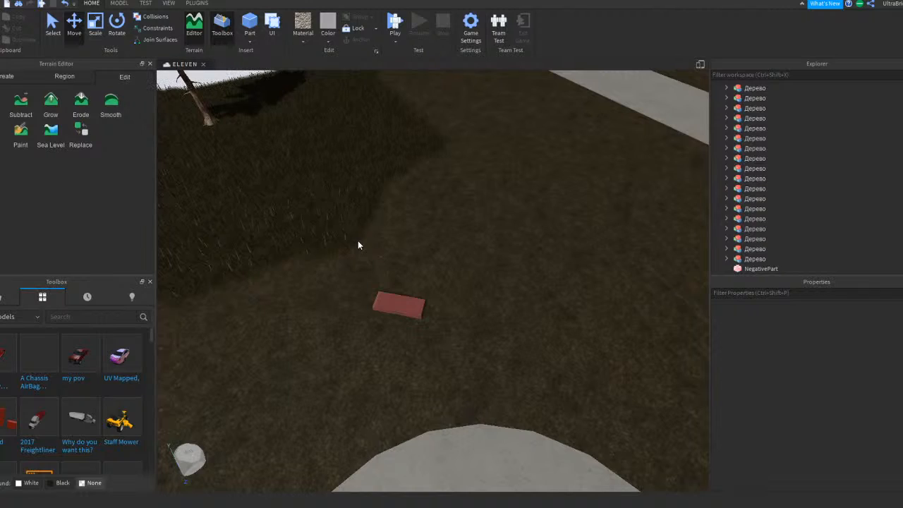
Step: Find the New Engine model in the Toolbox and insert the fire engine near the negative part
{"action": "left_click", "coordinate": [402, 298]}
{"action": "left_click", "coordinate": [330, 279]}
{"action": "key", "text": "a"}
{"action": "scroll", "coordinate": [8, 358], "scroll_direction": "down", "scroll_amount": 10}
{"action": "key", "text": "d"}
{"action": "scroll", "coordinate": [8, 359], "scroll_direction": "down", "scroll_amount": 1}
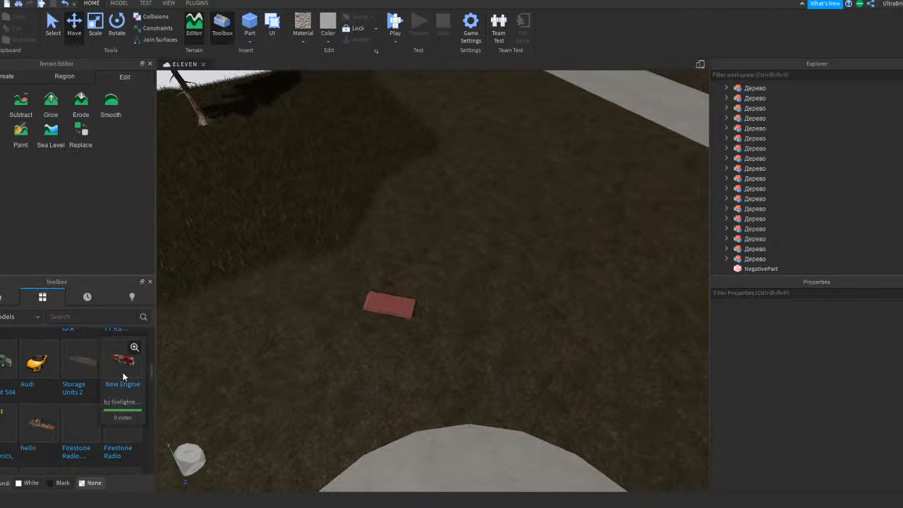
{"action": "scroll", "coordinate": [515, 248], "scroll_direction": "down", "scroll_amount": 2}
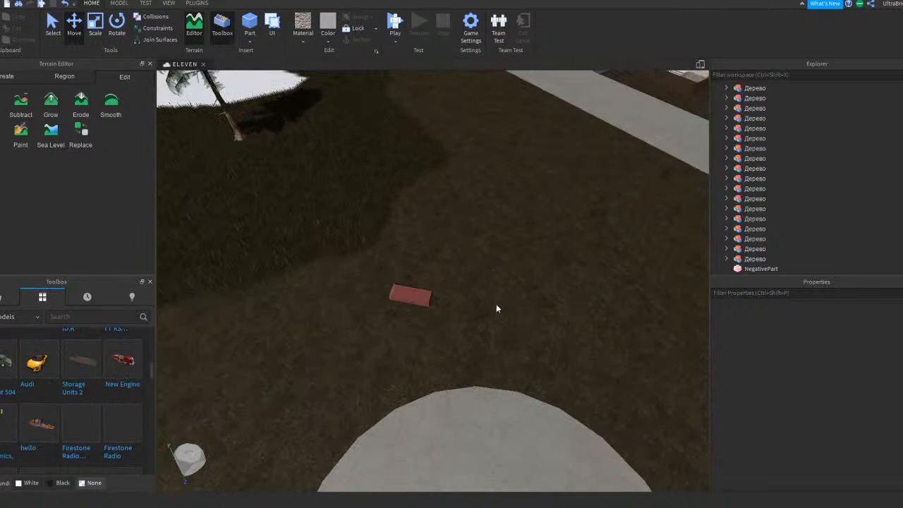
{"action": "scroll", "coordinate": [498, 269], "scroll_direction": "up", "scroll_amount": 1}
{"action": "scroll", "coordinate": [497, 310], "scroll_direction": "down", "scroll_amount": 1}
{"action": "right_click_drag", "start_coordinate": [498, 310], "coordinate": [487, 328]}
Step: Examine the fire engine's side panels, pump controls and cab up close
{"action": "scroll", "coordinate": [488, 328], "scroll_direction": "up", "scroll_amount": 5}
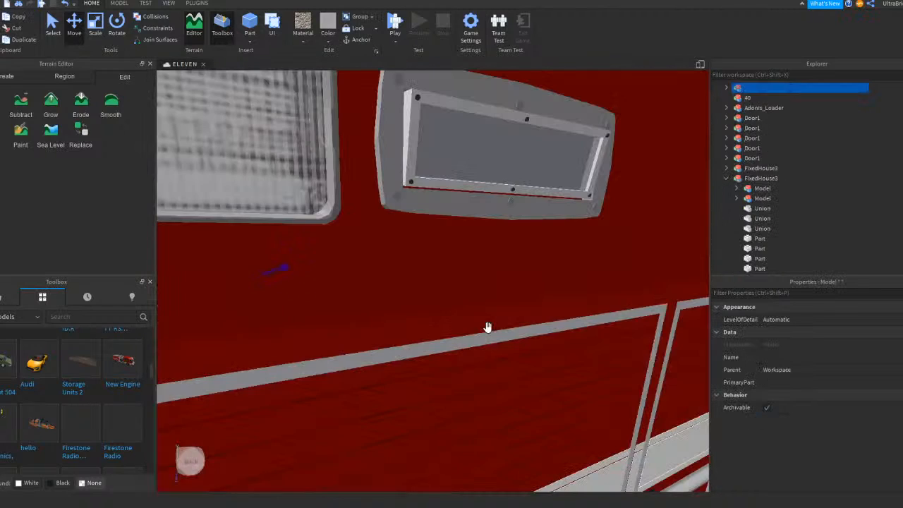
{"action": "scroll", "coordinate": [488, 328], "scroll_direction": "down", "scroll_amount": 3}
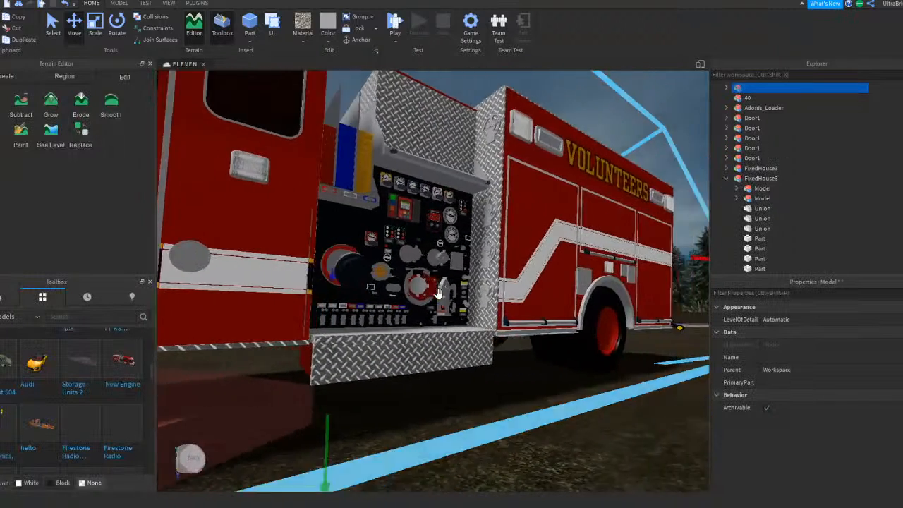
{"action": "scroll", "coordinate": [434, 288], "scroll_direction": "up", "scroll_amount": 3}
{"action": "scroll", "coordinate": [378, 308], "scroll_direction": "up", "scroll_amount": 3}
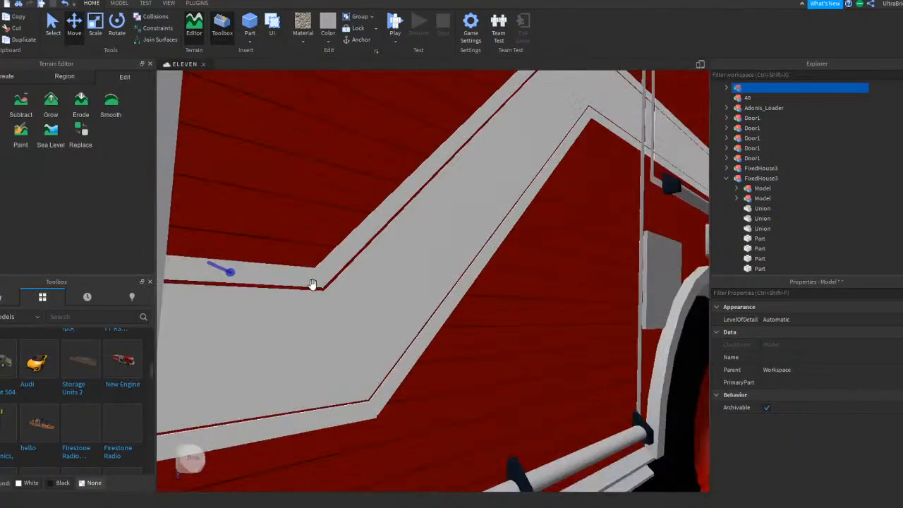
{"action": "scroll", "coordinate": [341, 277], "scroll_direction": "down", "scroll_amount": 5}
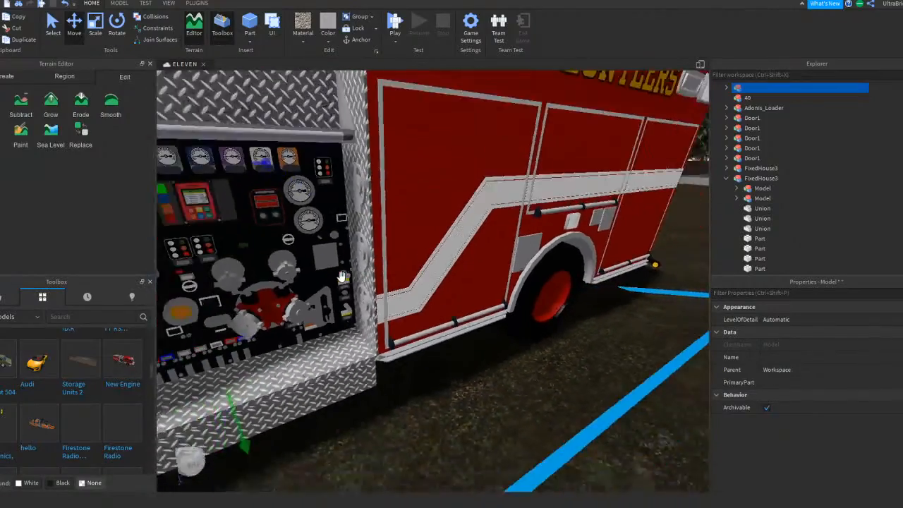
{"action": "scroll", "coordinate": [405, 181], "scroll_direction": "down", "scroll_amount": 2}
{"action": "key", "text": "a"}
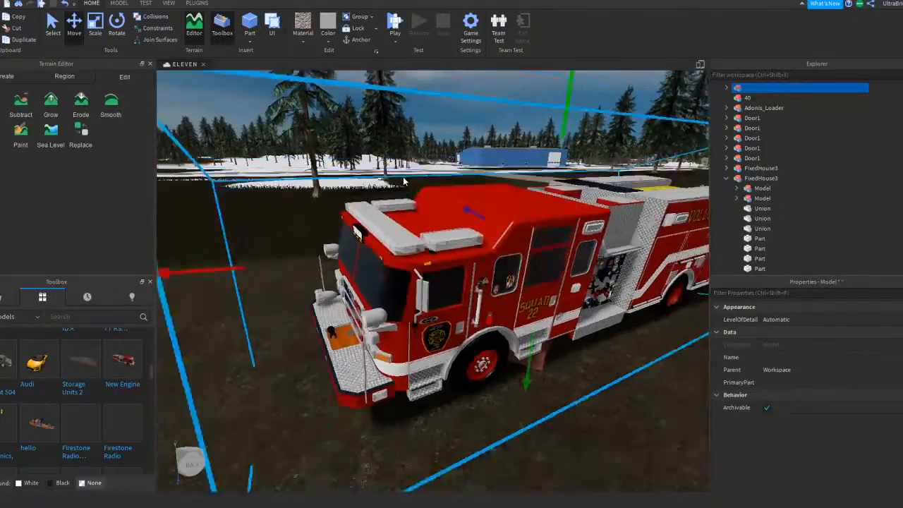
Step: Delete the fire engine model from the ground beyond the driveway
{"action": "scroll", "coordinate": [405, 182], "scroll_direction": "down", "scroll_amount": 2}
{"action": "key", "text": "Delete"}
{"action": "scroll", "coordinate": [404, 176], "scroll_direction": "down", "scroll_amount": 6}
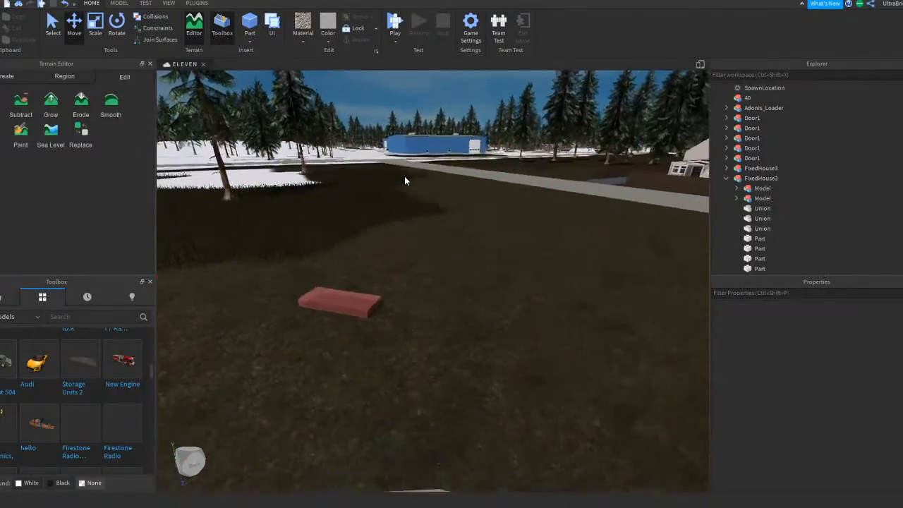
Step: Move the negative part from beside the rounded driveway to the open grass behind the green fenced house
{"action": "key", "text": "a"}
{"action": "right_click_drag", "start_coordinate": [441, 240], "coordinate": [442, 241]}
{"action": "scroll", "coordinate": [442, 241], "scroll_direction": "down", "scroll_amount": 4}
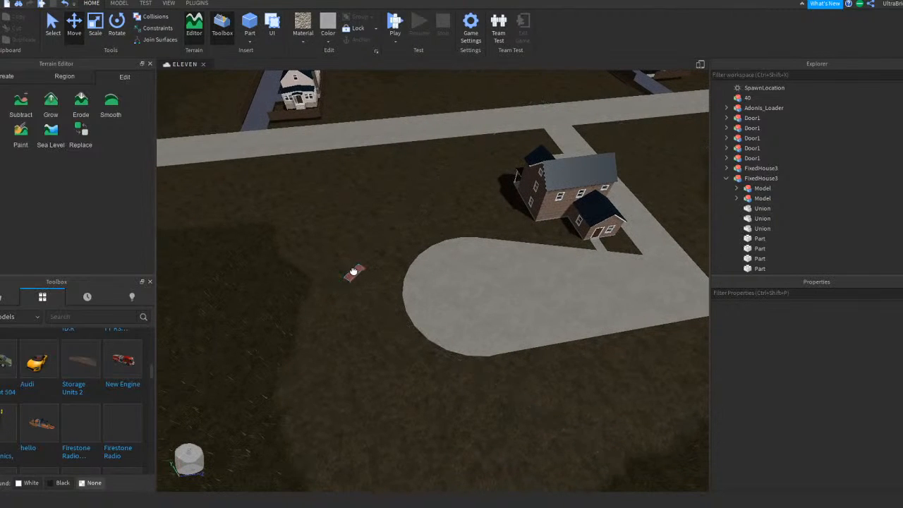
{"action": "left_click", "coordinate": [354, 272]}
{"action": "key", "text": "w"}
{"action": "left_click_drag", "start_coordinate": [360, 227], "coordinate": [361, 228]}
{"action": "key", "text": "a"}
{"action": "right_click_drag", "start_coordinate": [360, 227], "coordinate": [360, 228]}
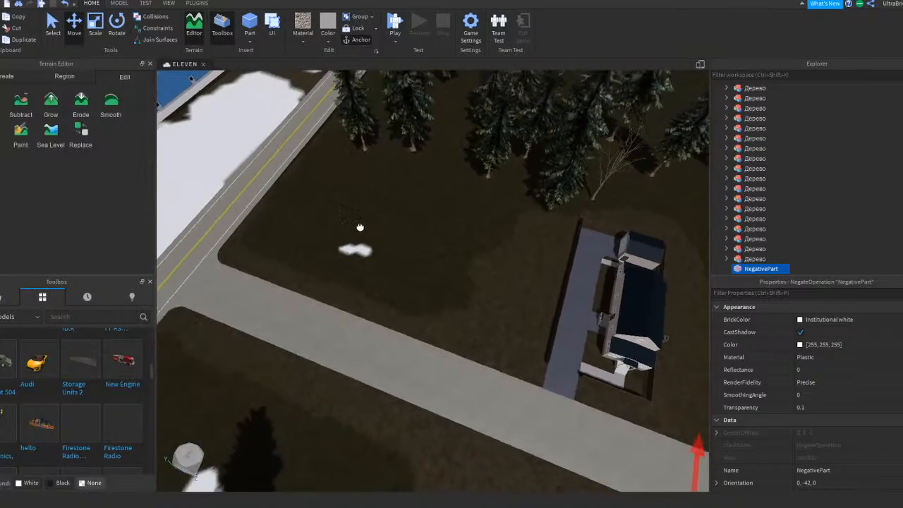
{"action": "left_click_drag", "start_coordinate": [361, 228], "coordinate": [360, 228]}
{"action": "right_click_drag", "start_coordinate": [360, 228], "coordinate": [360, 228]}
{"action": "left_click_drag", "start_coordinate": [360, 228], "coordinate": [360, 226]}
{"action": "right_click_drag", "start_coordinate": [360, 228], "coordinate": [360, 227]}
{"action": "key", "text": "w"}
{"action": "left_click_drag", "start_coordinate": [360, 226], "coordinate": [350, 222]}
{"action": "key", "text": "e"}
{"action": "left_click_drag", "start_coordinate": [374, 305], "coordinate": [440, 268]}
{"action": "right_click_drag", "start_coordinate": [439, 269], "coordinate": [440, 268]}
{"action": "left_click_drag", "start_coordinate": [440, 269], "coordinate": [426, 276]}
{"action": "right_click_drag", "start_coordinate": [440, 268], "coordinate": [426, 276]}
{"action": "left_click_drag", "start_coordinate": [425, 276], "coordinate": [426, 276]}
{"action": "right_click_drag", "start_coordinate": [426, 276], "coordinate": [426, 275]}
{"action": "left_click_drag", "start_coordinate": [425, 276], "coordinate": [427, 275]}
{"action": "right_click_drag", "start_coordinate": [426, 276], "coordinate": [426, 275]}
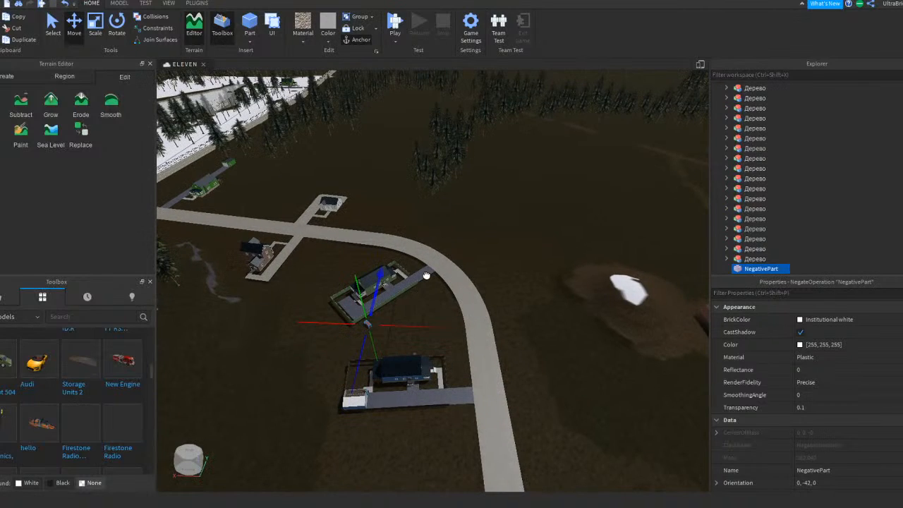
Step: Move the negative part to the outer corner of the concrete driveway beside the brick house
{"action": "scroll", "coordinate": [383, 322], "scroll_direction": "up", "scroll_amount": 10}
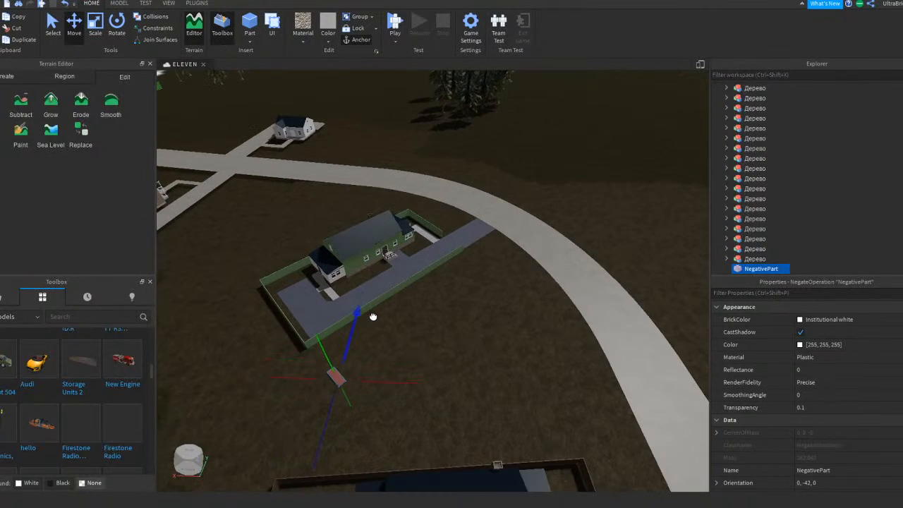
{"action": "right_click_drag", "start_coordinate": [373, 317], "coordinate": [373, 317]}
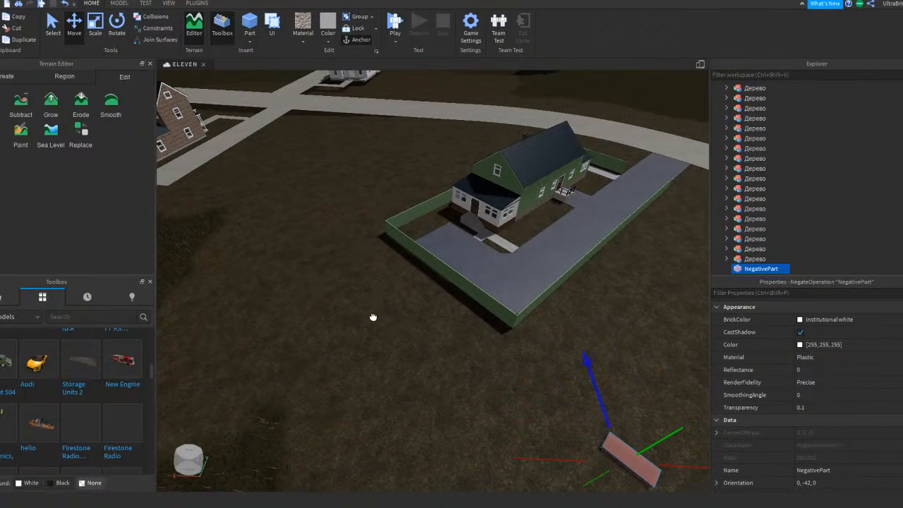
{"action": "middle_click_drag", "start_coordinate": [377, 313], "coordinate": [429, 368]}
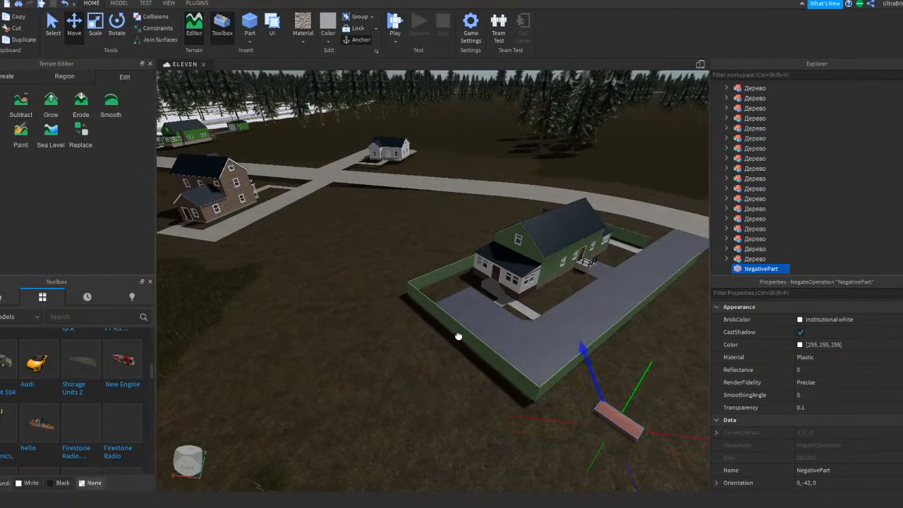
{"action": "right_click_drag", "start_coordinate": [527, 350], "coordinate": [526, 351]}
{"action": "right_click_drag", "start_coordinate": [481, 297], "coordinate": [460, 291]}
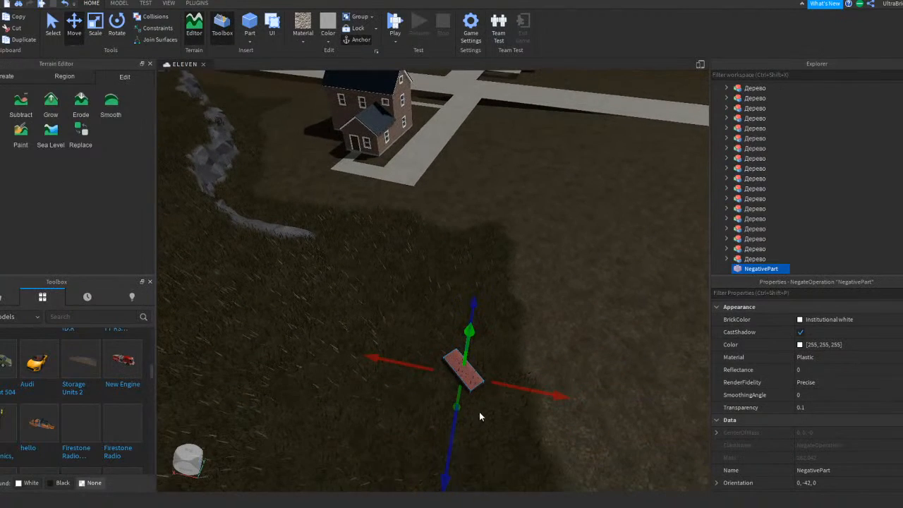
{"action": "left_click_drag", "start_coordinate": [457, 427], "coordinate": [468, 381]}
{"action": "key", "text": "w"}
{"action": "left_click_drag", "start_coordinate": [481, 329], "coordinate": [358, 307]}
{"action": "key", "text": "e"}
Step: Rotate the negative part to a Y orientation of 36 and place it diagonally across the brick house driveway's outer corner
{"action": "left_click", "coordinate": [115, 24]}
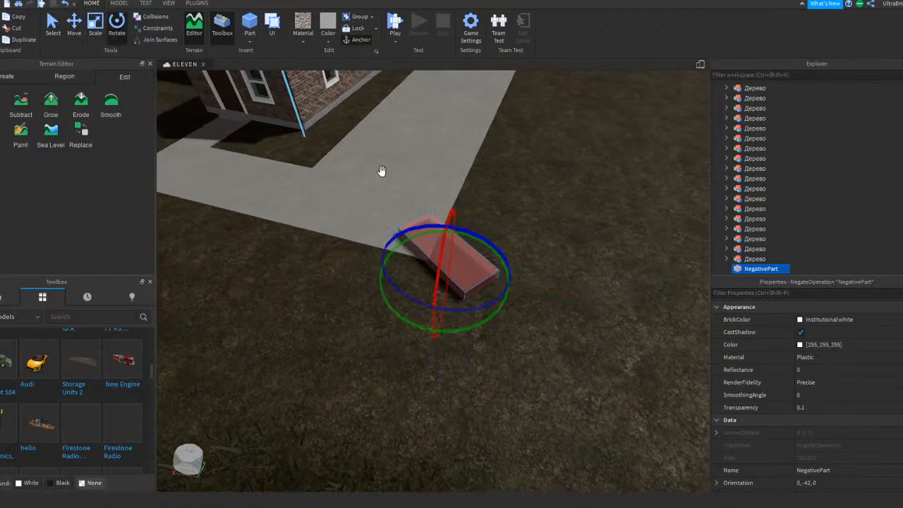
{"action": "left_click_drag", "start_coordinate": [463, 344], "coordinate": [502, 284]}
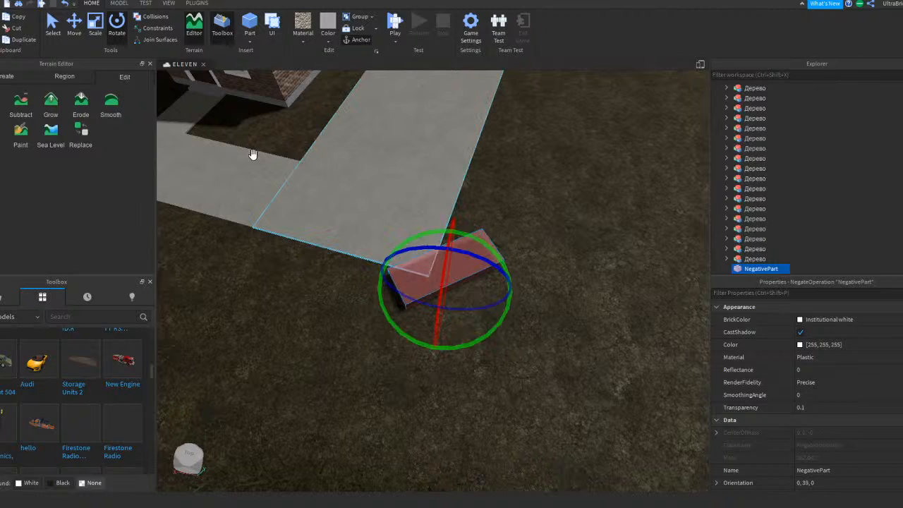
{"action": "key", "text": "e"}
{"action": "left_click", "coordinate": [74, 26]}
{"action": "right_click_drag", "start_coordinate": [460, 244], "coordinate": [406, 302]}
{"action": "left_click_drag", "start_coordinate": [393, 313], "coordinate": [378, 312]}
{"action": "left_click_drag", "start_coordinate": [472, 256], "coordinate": [471, 258]}
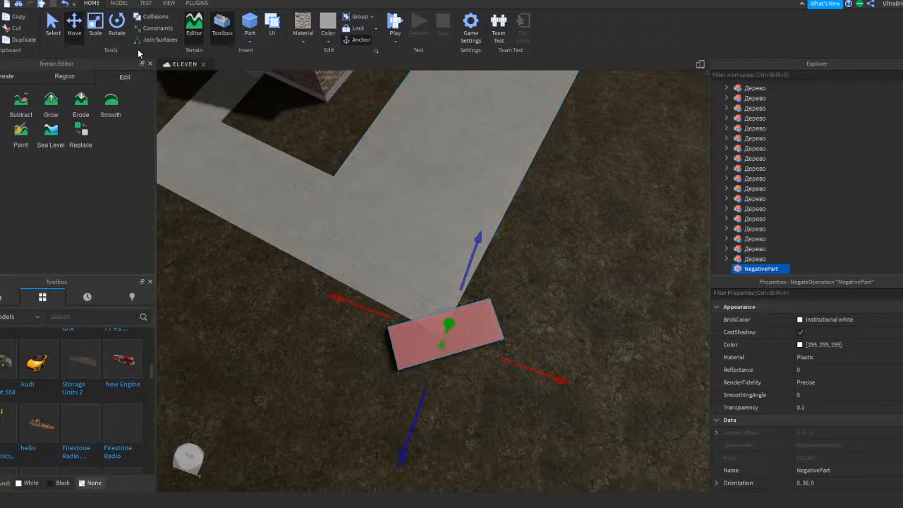
Step: Duplicate the negative part and rotate the copy to a Y orientation of -54
{"action": "key", "text": "ctrl+4"}
{"action": "left_click_drag", "start_coordinate": [486, 389], "coordinate": [403, 412]}
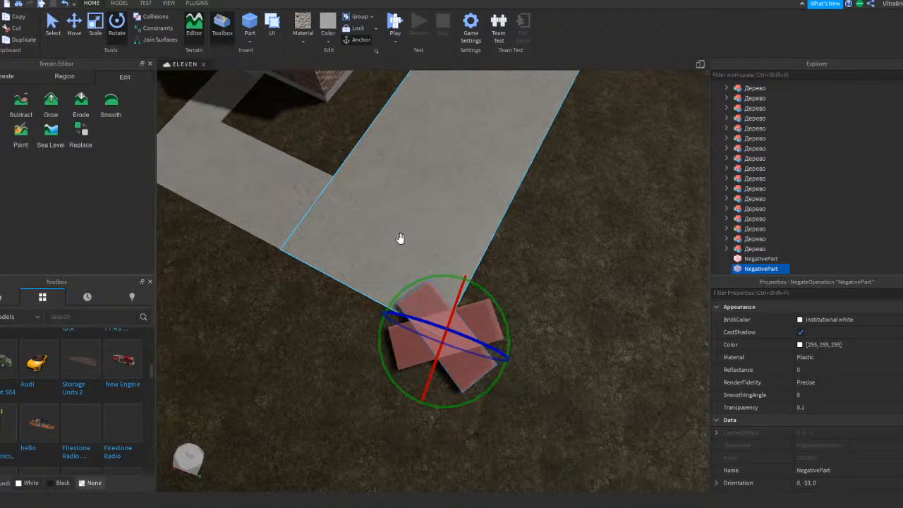
{"action": "right_click_drag", "start_coordinate": [385, 229], "coordinate": [385, 229]}
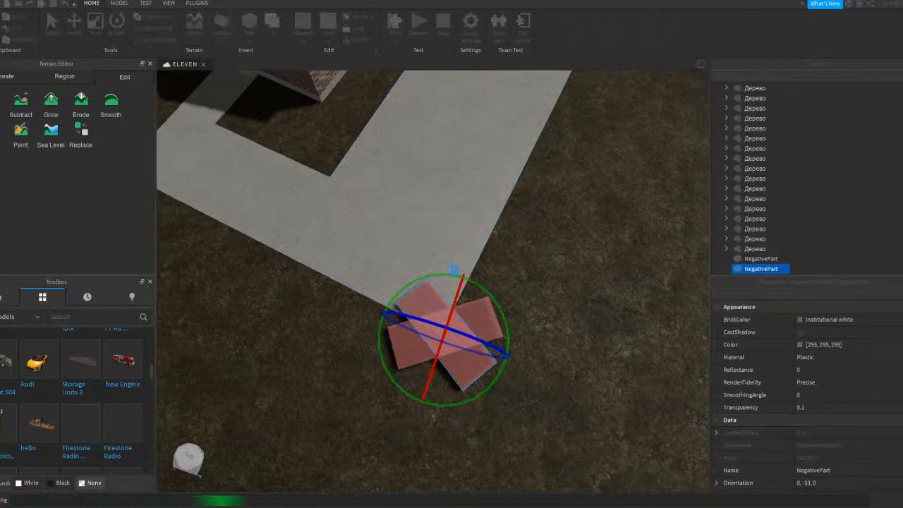
{"action": "left_click_drag", "start_coordinate": [470, 399], "coordinate": [468, 403]}
{"action": "left_click", "coordinate": [74, 25]}
Step: Position the negative copy diagonally over the outer corner of the concrete slab behind the brick house
{"action": "left_click_drag", "start_coordinate": [369, 312], "coordinate": [394, 316]}
{"action": "key", "text": "a"}
{"action": "key", "text": "w"}
{"action": "key", "text": "a"}
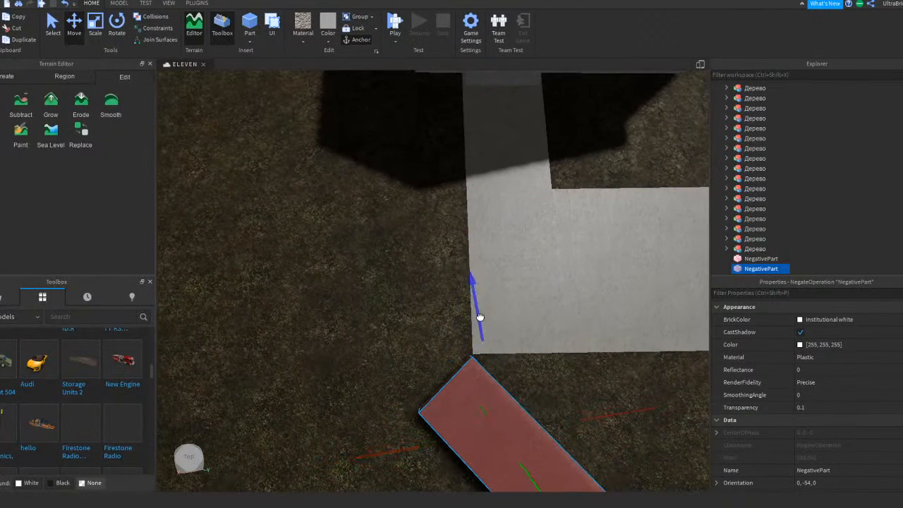
{"action": "left_click_drag", "start_coordinate": [479, 321], "coordinate": [467, 255]}
{"action": "left_click_drag", "start_coordinate": [395, 370], "coordinate": [386, 371]}
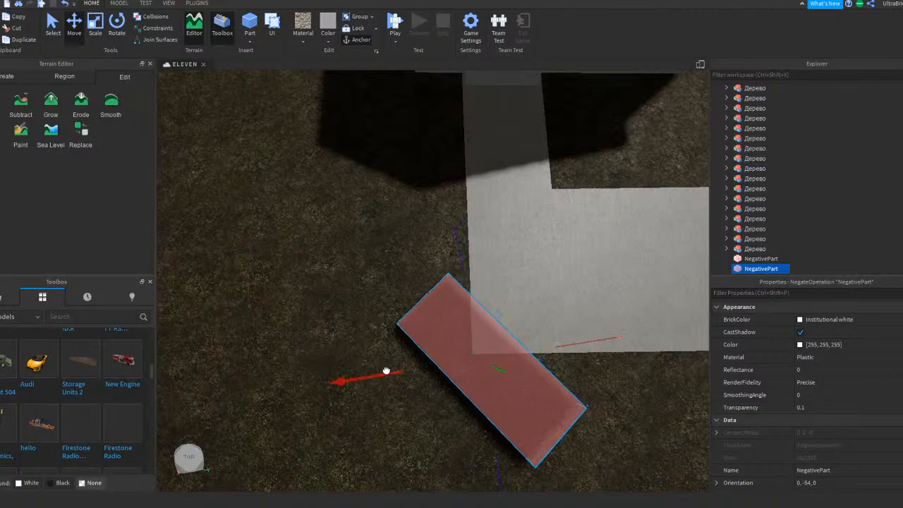
{"action": "left_click_drag", "start_coordinate": [459, 264], "coordinate": [458, 252]}
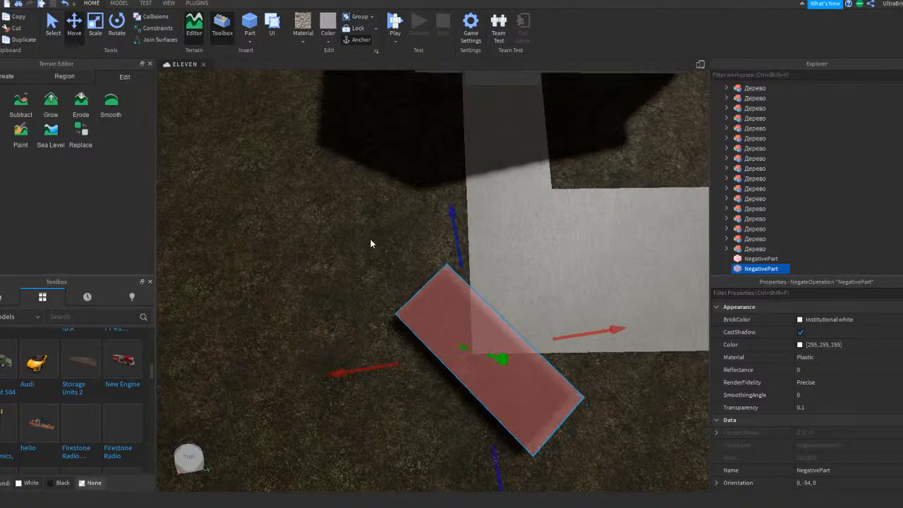
Step: Union the brick house's driveway, rear slab and walkway parts with both negative parts to cut off the two corners
{"action": "scroll", "coordinate": [371, 238], "scroll_direction": "down", "scroll_amount": 6}
{"action": "left_click", "coordinate": [527, 310]}
{"action": "left_click", "coordinate": [656, 328], "text": "shift"}
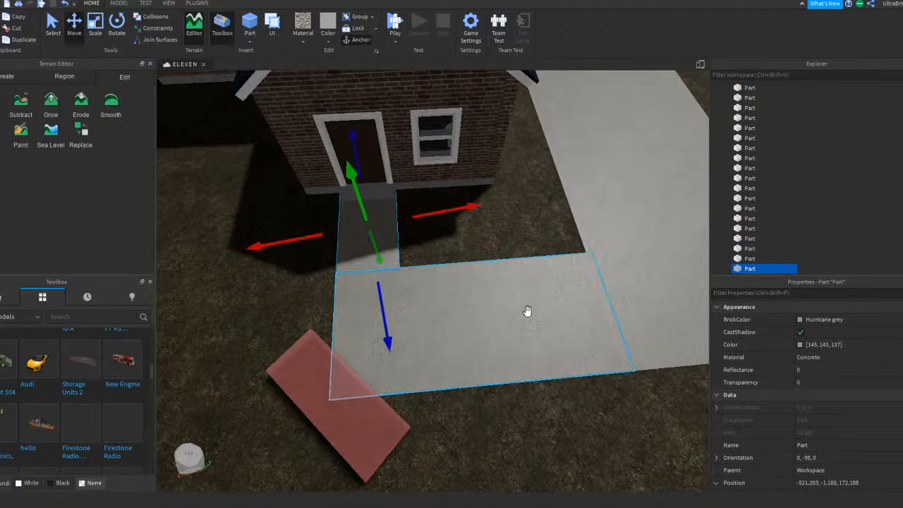
{"action": "left_click", "coordinate": [627, 306], "text": "shift"}
{"action": "right_click_drag", "start_coordinate": [627, 305], "coordinate": [387, 150]}
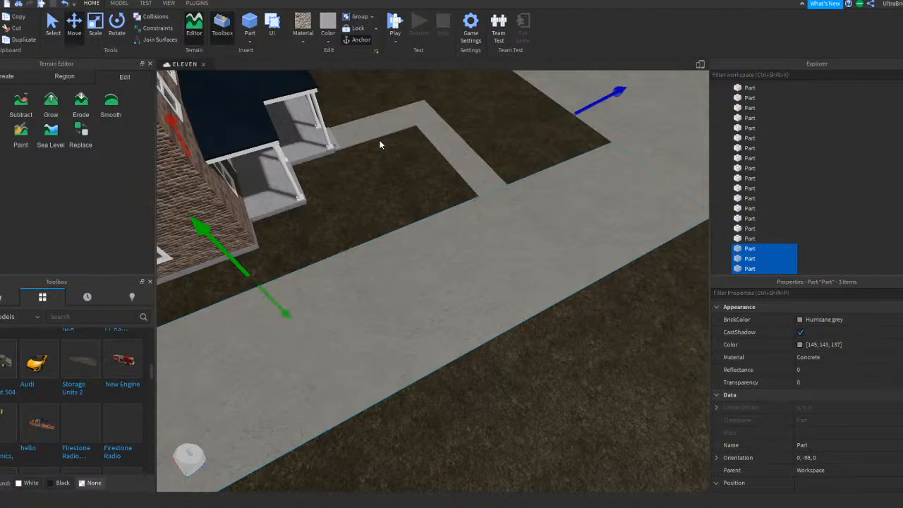
{"action": "left_click", "coordinate": [377, 133], "text": "shift"}
{"action": "left_click", "coordinate": [443, 141], "text": "shift"}
{"action": "scroll", "coordinate": [606, 198], "scroll_direction": "down", "scroll_amount": 5}
{"action": "right_click_drag", "start_coordinate": [563, 176], "coordinate": [488, 273]}
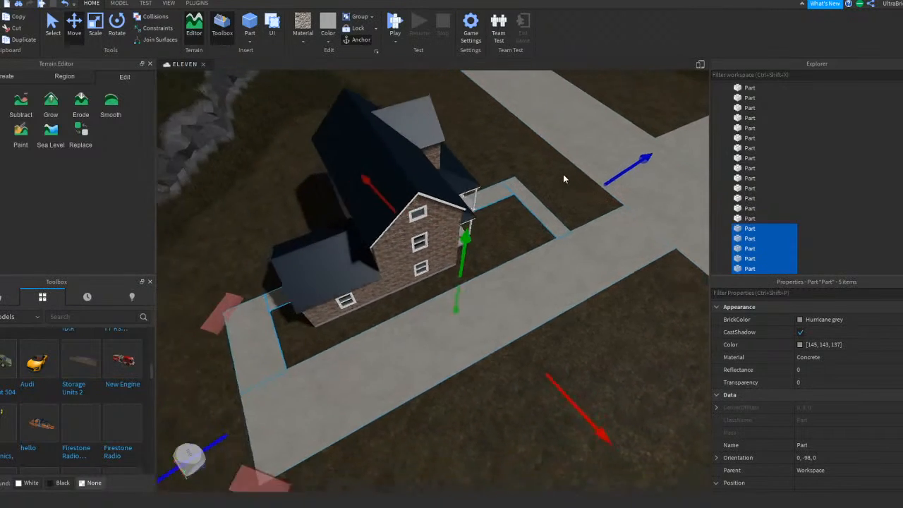
{"action": "scroll", "coordinate": [452, 298], "scroll_direction": "up", "scroll_amount": 3}
{"action": "right_click_drag", "start_coordinate": [450, 299], "coordinate": [619, 286]}
{"action": "left_click", "coordinate": [357, 307], "text": "shift"}
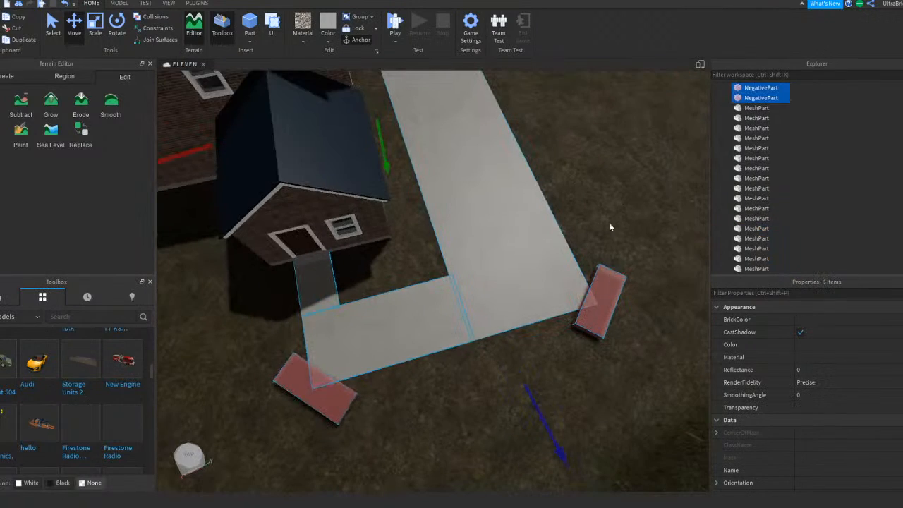
{"action": "key", "text": "ctrl+shift+g"}
{"action": "left_click", "coordinate": [607, 193]}
Step: Look over the trimmed driveway, the road junction and the neighbouring houses
{"action": "scroll", "coordinate": [608, 192], "scroll_direction": "up", "scroll_amount": 8}
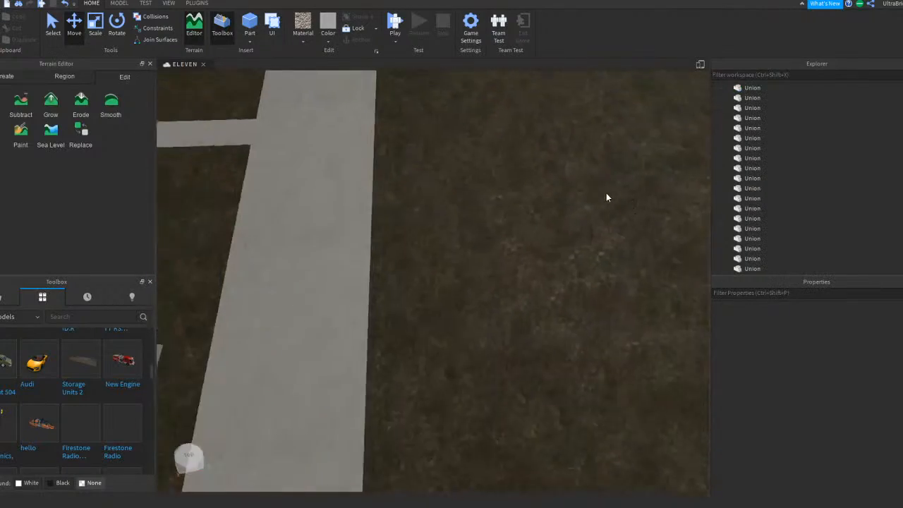
{"action": "right_click_drag", "start_coordinate": [607, 194], "coordinate": [338, 206]}
{"action": "scroll", "coordinate": [496, 186], "scroll_direction": "down", "scroll_amount": 10}
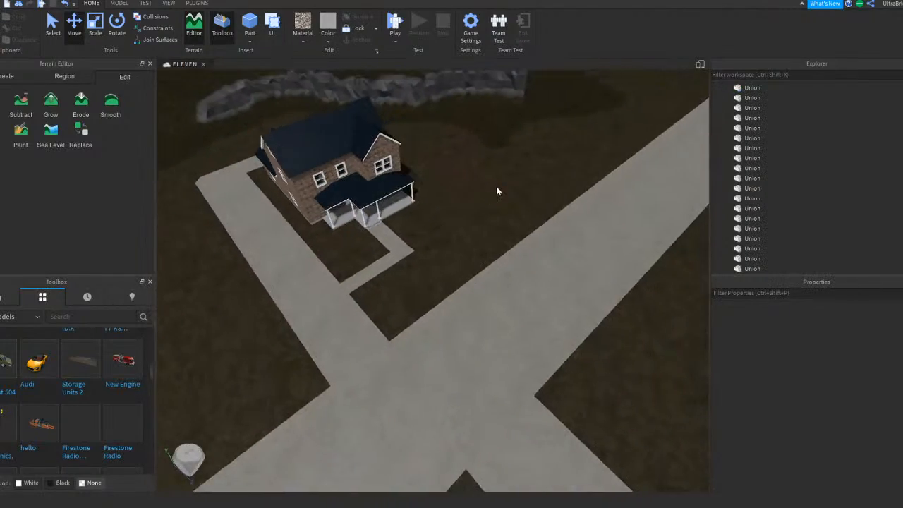
{"action": "scroll", "coordinate": [497, 191], "scroll_direction": "up", "scroll_amount": 5}
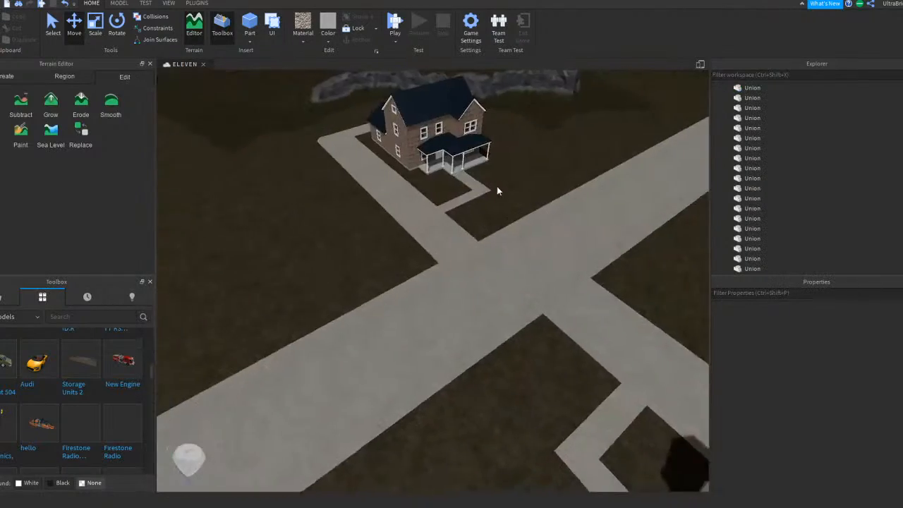
{"action": "right_click_drag", "start_coordinate": [498, 191], "coordinate": [498, 190]}
{"action": "key", "text": "w"}
{"action": "scroll", "coordinate": [538, 191], "scroll_direction": "down", "scroll_amount": 6}
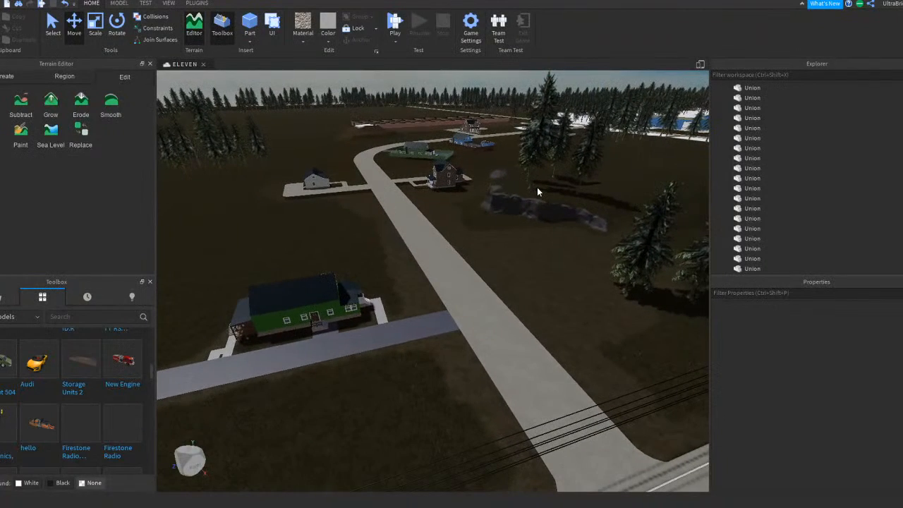
Step: Close the Toolbox and set up the terrain Paint tool with a brush size of 6
{"action": "left_click", "coordinate": [150, 281]}
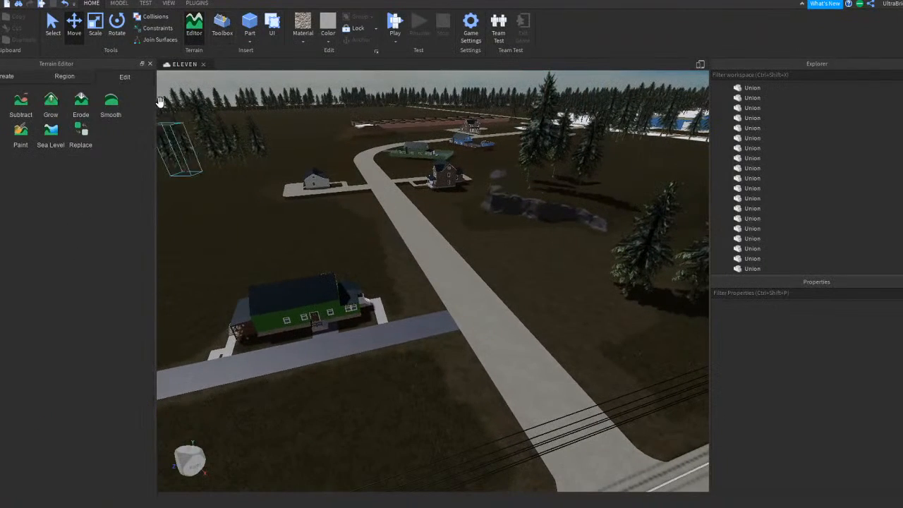
{"action": "key", "text": "w"}
{"action": "right_click_drag", "start_coordinate": [329, 174], "coordinate": [331, 155]}
{"action": "key", "text": "d"}
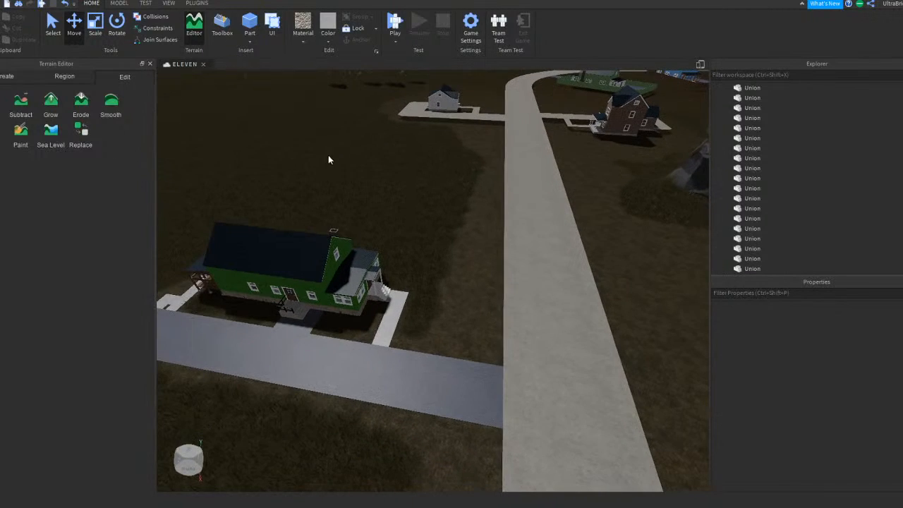
{"action": "left_click", "coordinate": [21, 134]}
{"action": "right_click_drag", "start_coordinate": [355, 207], "coordinate": [353, 205]}
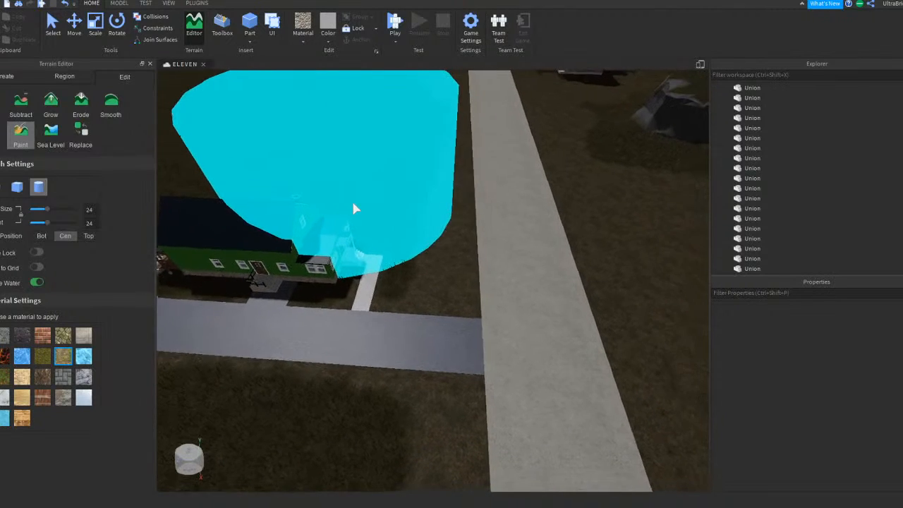
{"action": "scroll", "coordinate": [395, 220], "scroll_direction": "down", "scroll_amount": 16, "text": "shift"}
{"action": "scroll", "coordinate": [394, 220], "scroll_direction": "down", "scroll_amount": 2, "text": "shift"}
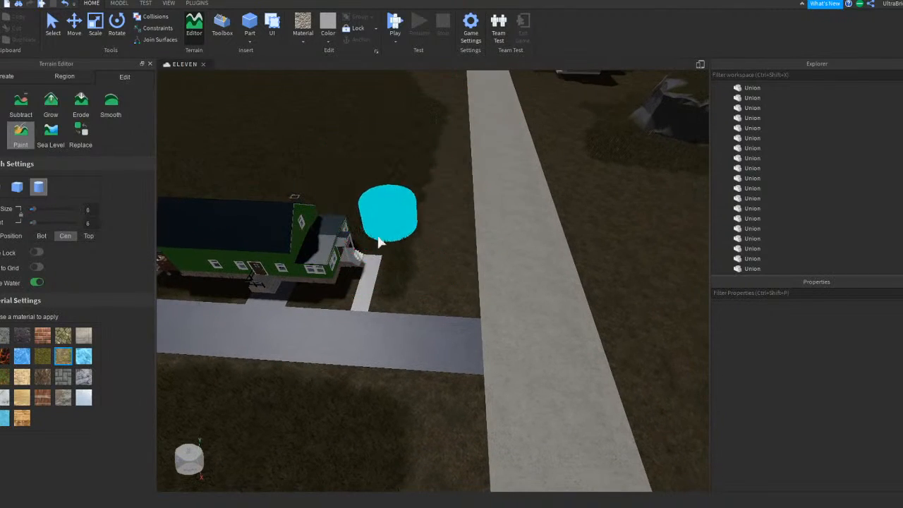
Step: Choose the snow material and paint the ground between the green house's driveway and the main road
{"action": "left_click", "coordinate": [83, 397]}
{"action": "right_click_drag", "start_coordinate": [340, 362], "coordinate": [343, 362]}
{"action": "right_click_drag", "start_coordinate": [348, 258], "coordinate": [349, 259]}
{"action": "scroll", "coordinate": [517, 108], "scroll_direction": "down", "scroll_amount": 5}
{"action": "mouse_move", "coordinate": [466, 135]}
{"action": "left_mouse_down"}
{"action": "mouse_move", "coordinate": [460, 202]}
{"action": "mouse_move", "coordinate": [439, 262]}
{"action": "mouse_move", "coordinate": [455, 302]}
{"action": "left_mouse_up"}
{"action": "key", "text": "a"}
{"action": "right_click_drag", "start_coordinate": [562, 266], "coordinate": [565, 266]}
{"action": "left_click_drag", "start_coordinate": [403, 342], "coordinate": [485, 329]}
{"action": "key", "text": "d"}
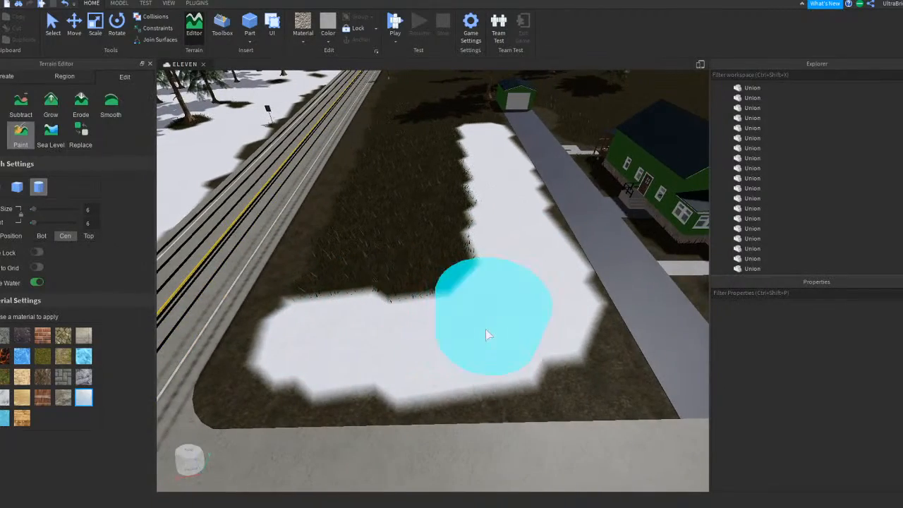
Step: Extend the painted snow along the driveway up to the green garage
{"action": "right_click_drag", "start_coordinate": [486, 329], "coordinate": [486, 330]}
{"action": "key", "text": "w"}
{"action": "mouse_move", "coordinate": [428, 230]}
{"action": "left_mouse_down"}
{"action": "mouse_move", "coordinate": [432, 264]}
{"action": "mouse_move", "coordinate": [470, 311]}
{"action": "mouse_move", "coordinate": [499, 247]}
{"action": "mouse_move", "coordinate": [515, 260]}
{"action": "left_mouse_up"}
{"action": "key", "text": "w"}
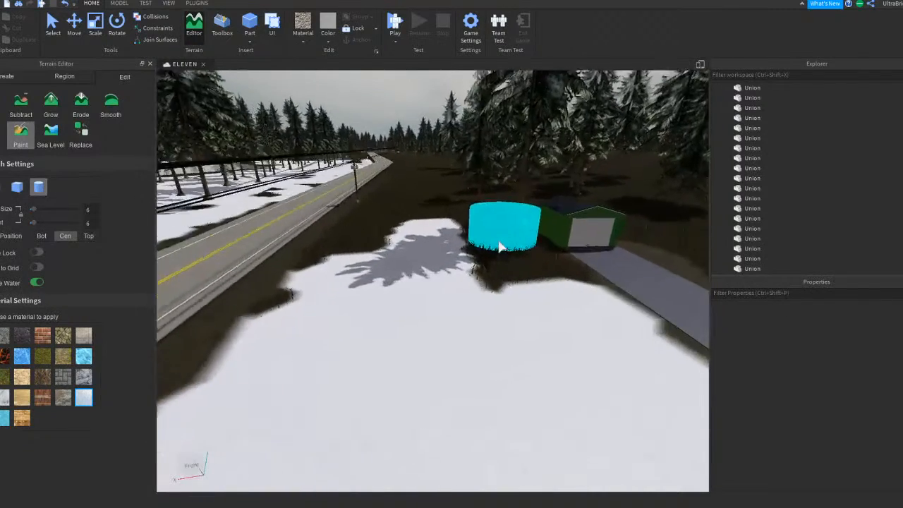
{"action": "key", "text": "w"}
{"action": "mouse_move", "coordinate": [432, 229]}
{"action": "left_mouse_down"}
{"action": "mouse_move", "coordinate": [501, 345]}
{"action": "mouse_move", "coordinate": [504, 321]}
{"action": "left_mouse_up"}
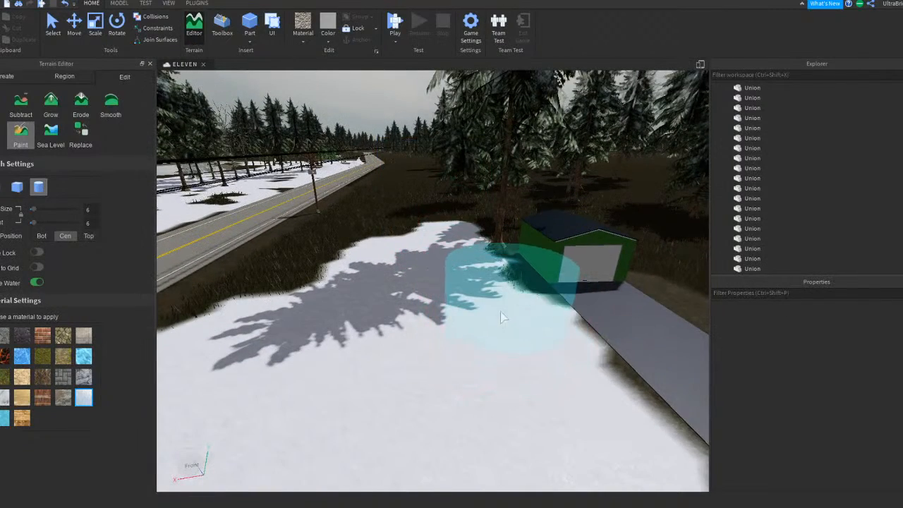
Step: Paint snow over the grass beside the main road, continuing past the garage and the utility pole
{"action": "key", "text": "a"}
{"action": "key", "text": "w"}
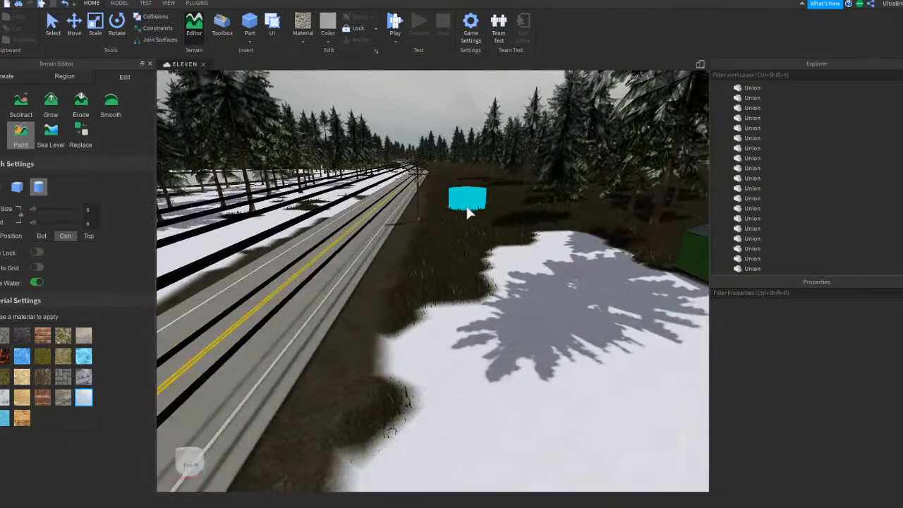
{"action": "mouse_move", "coordinate": [446, 246]}
{"action": "left_mouse_down"}
{"action": "mouse_move", "coordinate": [450, 346]}
{"action": "mouse_move", "coordinate": [392, 422]}
{"action": "left_mouse_up"}
{"action": "key", "text": "e"}
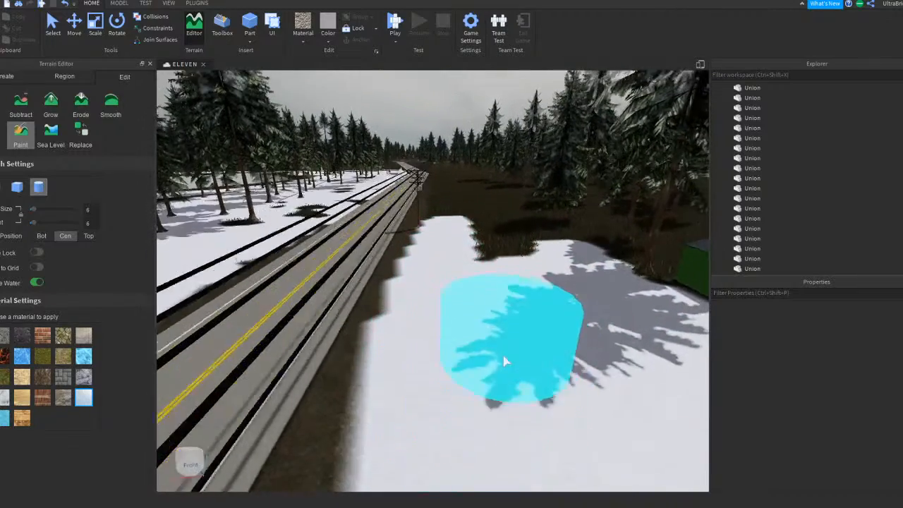
{"action": "right_click_drag", "start_coordinate": [504, 362], "coordinate": [523, 371]}
{"action": "mouse_move", "coordinate": [417, 218]}
{"action": "left_mouse_down"}
{"action": "mouse_move", "coordinate": [471, 374]}
{"action": "mouse_move", "coordinate": [456, 269]}
{"action": "left_mouse_up"}
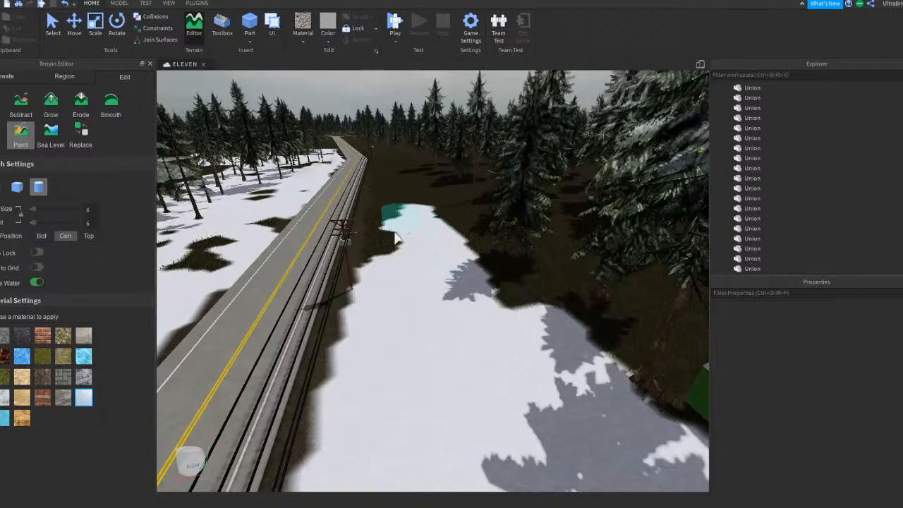
Step: Continue the snow strip farther along the main road's verge beneath the power lines
{"action": "key", "text": "w"}
{"action": "right_click_drag", "start_coordinate": [398, 272], "coordinate": [455, 361]}
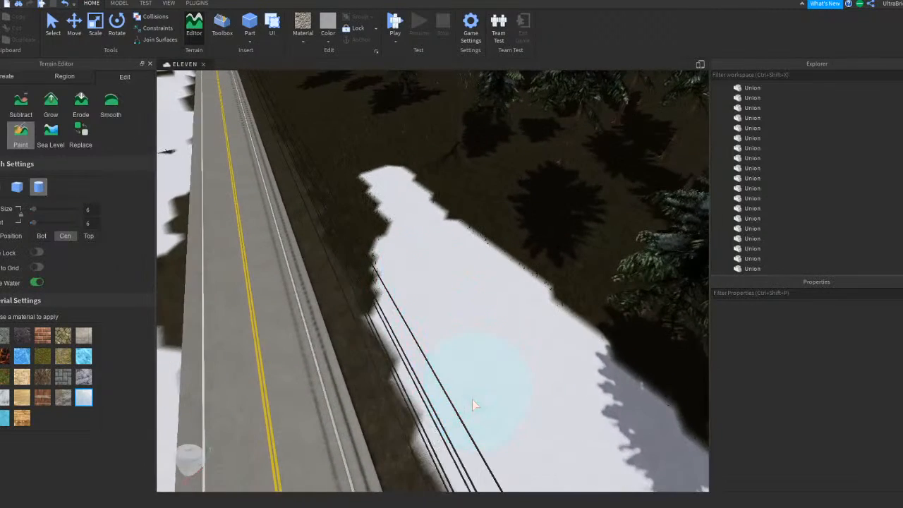
{"action": "key", "text": "w"}
{"action": "right_click_drag", "start_coordinate": [473, 399], "coordinate": [423, 294]}
{"action": "mouse_move", "coordinate": [338, 304]}
{"action": "left_mouse_down"}
{"action": "mouse_move", "coordinate": [411, 443]}
{"action": "mouse_move", "coordinate": [408, 425]}
{"action": "left_mouse_up"}
{"action": "key", "text": "a"}
{"action": "key", "text": "q"}
{"action": "right_click_drag", "start_coordinate": [434, 311], "coordinate": [448, 252]}
{"action": "key", "text": "a"}
{"action": "key", "text": "d"}
Step: Widen and lengthen the painted snow on the main road's verge beneath the power lines, toward the trees
{"action": "mouse_move", "coordinate": [483, 223]}
{"action": "left_mouse_down"}
{"action": "mouse_move", "coordinate": [415, 368]}
{"action": "mouse_move", "coordinate": [500, 311]}
{"action": "mouse_move", "coordinate": [337, 240]}
{"action": "mouse_move", "coordinate": [528, 312]}
{"action": "mouse_move", "coordinate": [348, 310]}
{"action": "mouse_move", "coordinate": [492, 351]}
{"action": "mouse_move", "coordinate": [411, 300]}
{"action": "mouse_move", "coordinate": [489, 340]}
{"action": "mouse_move", "coordinate": [417, 301]}
{"action": "mouse_move", "coordinate": [371, 335]}
{"action": "mouse_move", "coordinate": [503, 409]}
{"action": "left_mouse_up"}
{"action": "key", "text": "d"}
{"action": "key", "text": "d"}
{"action": "key", "text": "w"}
{"action": "key", "text": "a"}
{"action": "key", "text": "d"}
{"action": "key", "text": "a"}
{"action": "right_click_drag", "start_coordinate": [503, 408], "coordinate": [513, 402]}
{"action": "key", "text": "s"}
{"action": "left_click_drag", "start_coordinate": [461, 291], "coordinate": [430, 397]}
{"action": "key", "text": "w"}
{"action": "key", "text": "w"}
Step: Paint a band of snow across the grass behind the green house, parallel to its rear wall
{"action": "mouse_move", "coordinate": [437, 353]}
{"action": "right_mouse_down"}
{"action": "mouse_move", "coordinate": [465, 366]}
{"action": "mouse_move", "coordinate": [510, 304]}
{"action": "mouse_move", "coordinate": [514, 316]}
{"action": "right_mouse_up"}
{"action": "key", "text": "w"}
{"action": "left_click_drag", "start_coordinate": [516, 317], "coordinate": [480, 296]}
{"action": "key", "text": "w"}
{"action": "mouse_move", "coordinate": [480, 296]}
{"action": "right_mouse_down"}
{"action": "mouse_move", "coordinate": [516, 308]}
{"action": "mouse_move", "coordinate": [497, 301]}
{"action": "right_mouse_up"}
{"action": "left_click", "coordinate": [479, 294]}
{"action": "key", "text": "s"}
{"action": "key", "text": "w"}
{"action": "mouse_move", "coordinate": [496, 301]}
{"action": "left_mouse_down"}
{"action": "mouse_move", "coordinate": [547, 350]}
{"action": "mouse_move", "coordinate": [480, 353]}
{"action": "mouse_move", "coordinate": [616, 285]}
{"action": "mouse_move", "coordinate": [625, 377]}
{"action": "mouse_move", "coordinate": [624, 353]}
{"action": "mouse_move", "coordinate": [545, 269]}
{"action": "mouse_move", "coordinate": [488, 344]}
{"action": "mouse_move", "coordinate": [522, 311]}
{"action": "mouse_move", "coordinate": [343, 284]}
{"action": "left_mouse_up"}
{"action": "key", "text": "a"}
{"action": "key", "text": "d"}
{"action": "key", "text": "a"}
{"action": "key", "text": "d"}
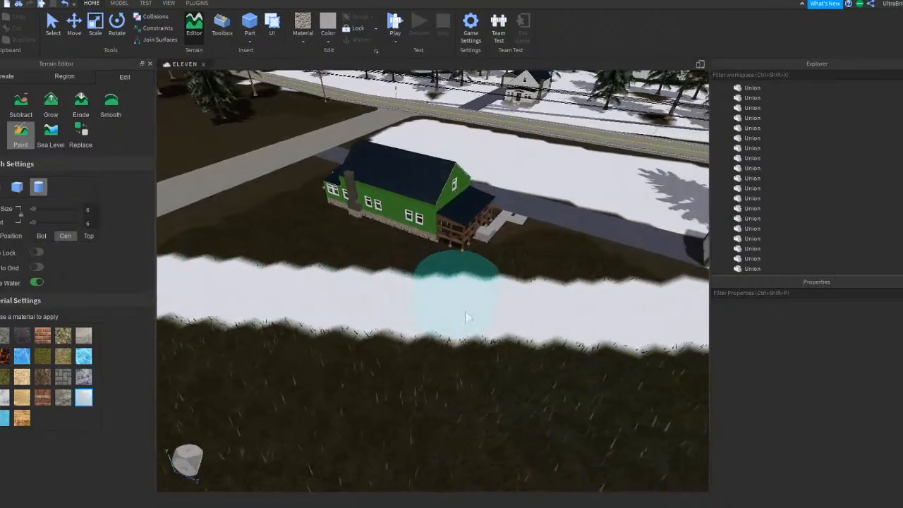
Step: Widen the snow band behind the green house and extend it toward the concrete side road
{"action": "key", "text": "a"}
{"action": "mouse_move", "coordinate": [589, 373]}
{"action": "left_mouse_down"}
{"action": "mouse_move", "coordinate": [578, 405]}
{"action": "mouse_move", "coordinate": [483, 330]}
{"action": "mouse_move", "coordinate": [368, 319]}
{"action": "left_mouse_up"}
{"action": "key", "text": "a"}
{"action": "right_click_drag", "start_coordinate": [368, 319], "coordinate": [368, 319]}
{"action": "key", "text": "d"}
{"action": "mouse_move", "coordinate": [368, 319]}
{"action": "left_mouse_down"}
{"action": "mouse_move", "coordinate": [553, 385]}
{"action": "mouse_move", "coordinate": [406, 368]}
{"action": "mouse_move", "coordinate": [277, 386]}
{"action": "left_mouse_up"}
{"action": "key", "text": "a"}
{"action": "key", "text": "a"}
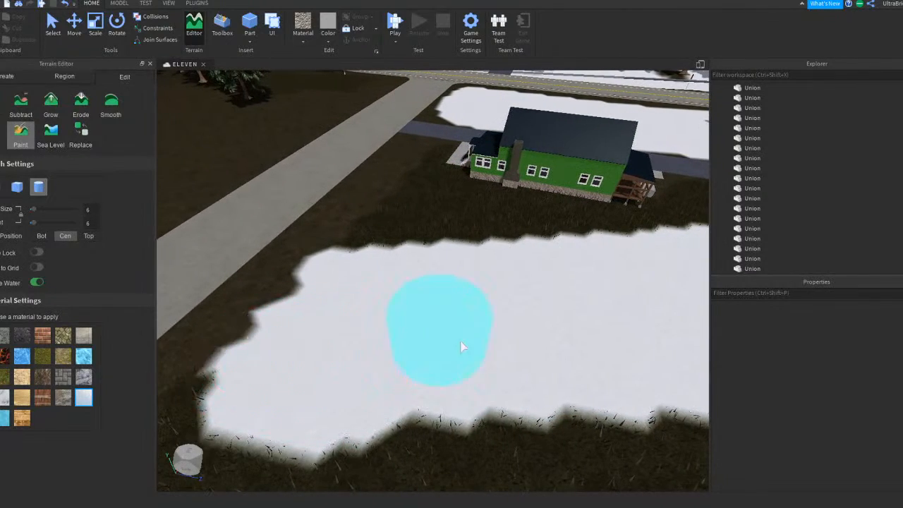
Step: Paint snow over the grass between the band and the green house's rear side
{"action": "key", "text": "a"}
{"action": "right_click_drag", "start_coordinate": [456, 342], "coordinate": [474, 341]}
{"action": "key", "text": "w"}
{"action": "mouse_move", "coordinate": [471, 257]}
{"action": "left_mouse_down"}
{"action": "mouse_move", "coordinate": [479, 376]}
{"action": "mouse_move", "coordinate": [451, 289]}
{"action": "mouse_move", "coordinate": [398, 255]}
{"action": "mouse_move", "coordinate": [462, 288]}
{"action": "mouse_move", "coordinate": [466, 271]}
{"action": "left_mouse_up"}
{"action": "key", "text": "d"}
{"action": "key", "text": "d"}
{"action": "key", "text": "d"}
{"action": "right_click_drag", "start_coordinate": [466, 270], "coordinate": [532, 269]}
Step: Fill the remaining ground with snow right up to the green house's rear foundation and chimney
{"action": "key", "text": "w"}
{"action": "mouse_move", "coordinate": [537, 276]}
{"action": "left_mouse_down"}
{"action": "mouse_move", "coordinate": [473, 262]}
{"action": "mouse_move", "coordinate": [424, 278]}
{"action": "mouse_move", "coordinate": [424, 389]}
{"action": "left_mouse_up"}
{"action": "key", "text": "a"}
{"action": "key", "text": "a"}
{"action": "mouse_move", "coordinate": [433, 315]}
{"action": "right_mouse_down"}
{"action": "mouse_move", "coordinate": [486, 326]}
{"action": "mouse_move", "coordinate": [633, 299]}
{"action": "mouse_move", "coordinate": [541, 240]}
{"action": "right_mouse_up"}
{"action": "mouse_move", "coordinate": [540, 240]}
{"action": "left_mouse_down"}
{"action": "mouse_move", "coordinate": [478, 247]}
{"action": "mouse_move", "coordinate": [414, 275]}
{"action": "mouse_move", "coordinate": [422, 236]}
{"action": "mouse_move", "coordinate": [619, 248]}
{"action": "mouse_move", "coordinate": [557, 222]}
{"action": "mouse_move", "coordinate": [541, 234]}
{"action": "left_mouse_up"}
{"action": "key", "text": "a"}
{"action": "key", "text": "a"}
{"action": "key", "text": "d"}
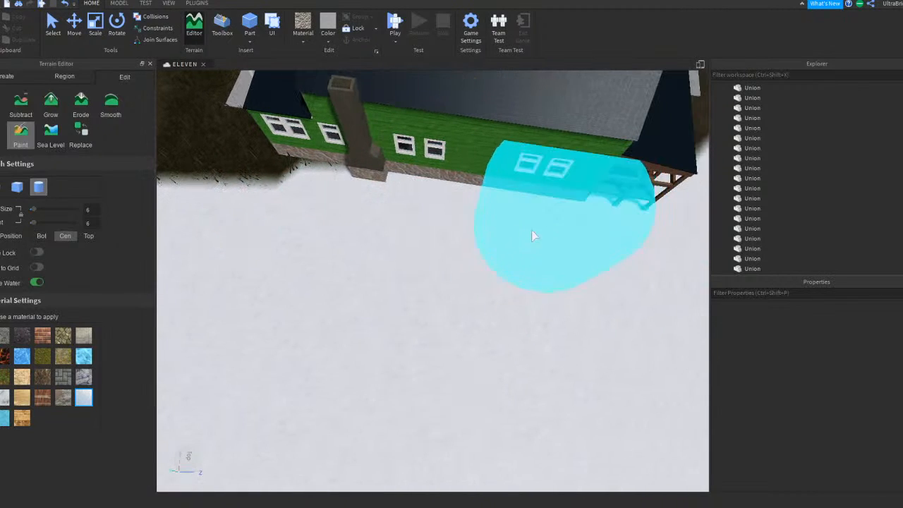
Step: Reduce the brush size to 3 and paint snow around the green house's front corner and entrance walkway
{"action": "key", "text": "a"}
{"action": "right_click_drag", "start_coordinate": [538, 229], "coordinate": [449, 255]}
{"action": "right_click_drag", "start_coordinate": [495, 226], "coordinate": [486, 240]}
{"action": "scroll", "coordinate": [492, 231], "scroll_direction": "down", "scroll_amount": 4, "text": "shift"}
{"action": "scroll", "coordinate": [485, 237], "scroll_direction": "up", "scroll_amount": 1, "text": "shift"}
{"action": "key", "text": "w"}
{"action": "key", "text": "s"}
{"action": "mouse_move", "coordinate": [486, 240]}
{"action": "left_mouse_down"}
{"action": "mouse_move", "coordinate": [504, 264]}
{"action": "mouse_move", "coordinate": [479, 329]}
{"action": "mouse_move", "coordinate": [376, 353]}
{"action": "mouse_move", "coordinate": [283, 341]}
{"action": "left_mouse_up"}
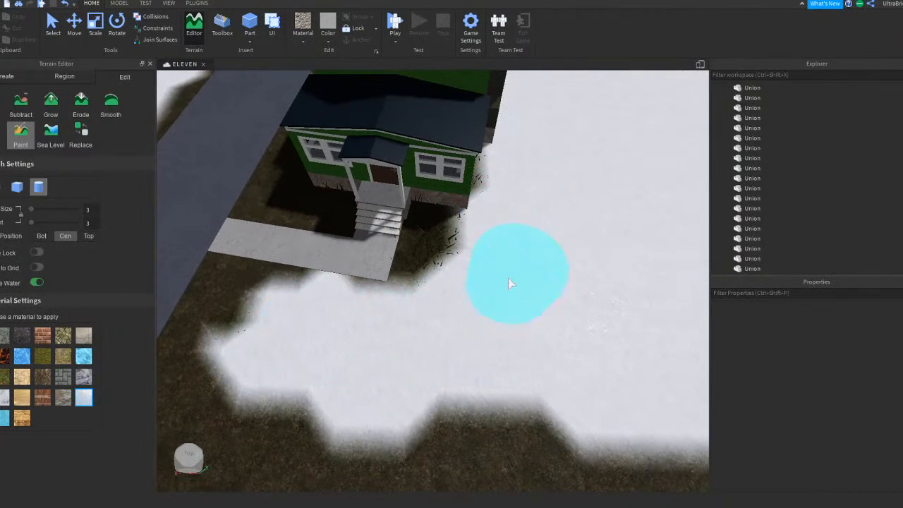
Step: Reduce the brush size to 1 and paint snow on the narrow ground between the driveway and the green house
{"action": "right_click_drag", "start_coordinate": [472, 250], "coordinate": [475, 252]}
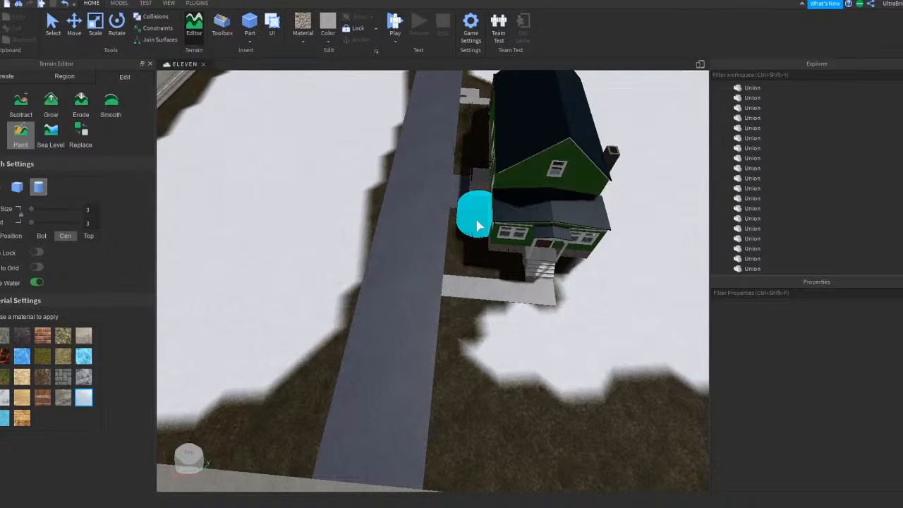
{"action": "scroll", "coordinate": [478, 226], "scroll_direction": "up", "scroll_amount": 5}
{"action": "scroll", "coordinate": [505, 187], "scroll_direction": "down", "scroll_amount": 2, "text": "shift"}
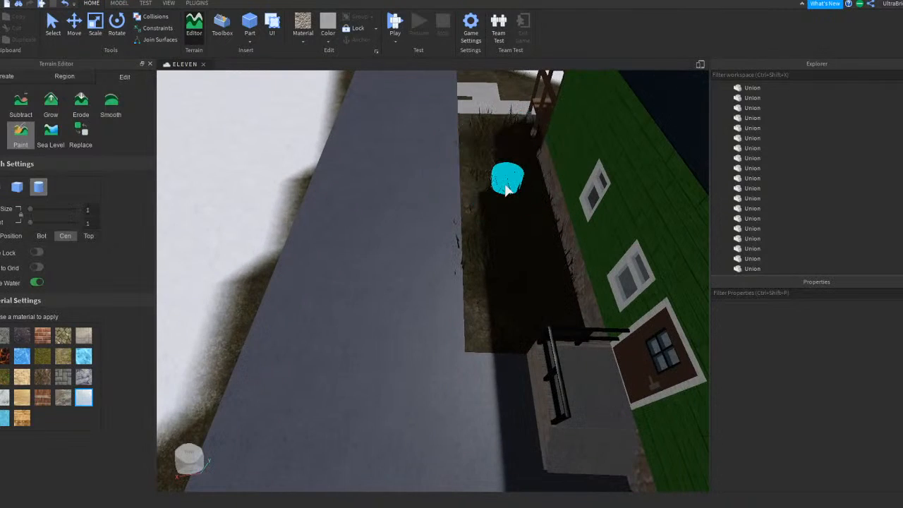
{"action": "mouse_move", "coordinate": [513, 190]}
{"action": "left_mouse_down"}
{"action": "mouse_move", "coordinate": [516, 273]}
{"action": "mouse_move", "coordinate": [529, 256]}
{"action": "mouse_move", "coordinate": [506, 172]}
{"action": "mouse_move", "coordinate": [555, 279]}
{"action": "mouse_move", "coordinate": [547, 261]}
{"action": "left_mouse_up"}
{"action": "right_click_drag", "start_coordinate": [548, 261], "coordinate": [546, 259]}
{"action": "left_click_drag", "start_coordinate": [486, 276], "coordinate": [569, 243]}
{"action": "key", "text": "a"}
{"action": "right_click_drag", "start_coordinate": [575, 238], "coordinate": [575, 239]}
{"action": "mouse_move", "coordinate": [403, 342]}
{"action": "left_mouse_down"}
{"action": "mouse_move", "coordinate": [364, 317]}
{"action": "mouse_move", "coordinate": [579, 336]}
{"action": "left_mouse_up"}
{"action": "right_click_drag", "start_coordinate": [580, 336], "coordinate": [554, 332]}
Step: Enlarge the brush size to 9 and paint snow across the field between the green and white houses
{"action": "key", "text": "s"}
{"action": "right_click_drag", "start_coordinate": [479, 285], "coordinate": [480, 286]}
{"action": "key", "text": "e"}
{"action": "key", "text": "d"}
{"action": "scroll", "coordinate": [446, 321], "scroll_direction": "up", "scroll_amount": 3, "text": "shift"}
{"action": "scroll", "coordinate": [415, 306], "scroll_direction": "up", "scroll_amount": 2, "text": "shift"}
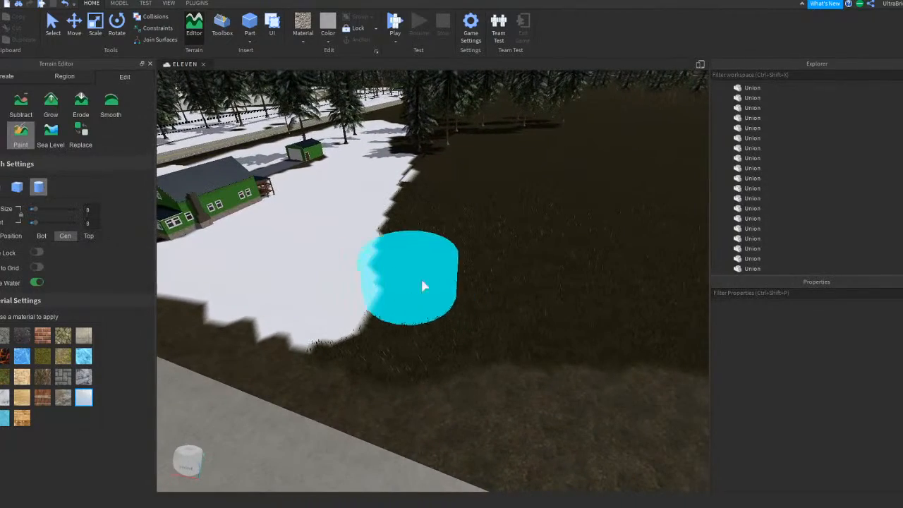
{"action": "key", "text": "a"}
{"action": "mouse_move", "coordinate": [452, 203]}
{"action": "left_mouse_down"}
{"action": "mouse_move", "coordinate": [408, 321]}
{"action": "mouse_move", "coordinate": [463, 332]}
{"action": "mouse_move", "coordinate": [609, 409]}
{"action": "left_mouse_up"}
{"action": "right_click_drag", "start_coordinate": [514, 345], "coordinate": [516, 345]}
{"action": "key", "text": "d"}
{"action": "mouse_move", "coordinate": [338, 190]}
{"action": "left_mouse_down"}
{"action": "mouse_move", "coordinate": [473, 222]}
{"action": "mouse_move", "coordinate": [428, 293]}
{"action": "mouse_move", "coordinate": [510, 275]}
{"action": "mouse_move", "coordinate": [393, 299]}
{"action": "left_mouse_up"}
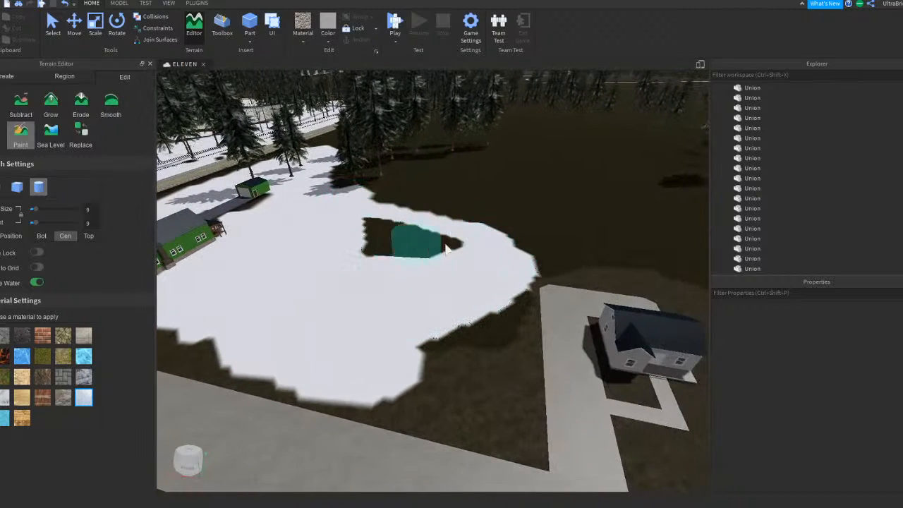
Step: Fill the gap in the field's snow and extend it to the white house's driveway and the road corner
{"action": "left_click_drag", "start_coordinate": [380, 253], "coordinate": [398, 248]}
{"action": "key", "text": "d"}
{"action": "right_click_drag", "start_coordinate": [397, 248], "coordinate": [397, 249]}
{"action": "mouse_move", "coordinate": [397, 248]}
{"action": "left_mouse_down"}
{"action": "mouse_move", "coordinate": [401, 272]}
{"action": "mouse_move", "coordinate": [477, 298]}
{"action": "mouse_move", "coordinate": [463, 334]}
{"action": "left_mouse_up"}
{"action": "key", "text": "d"}
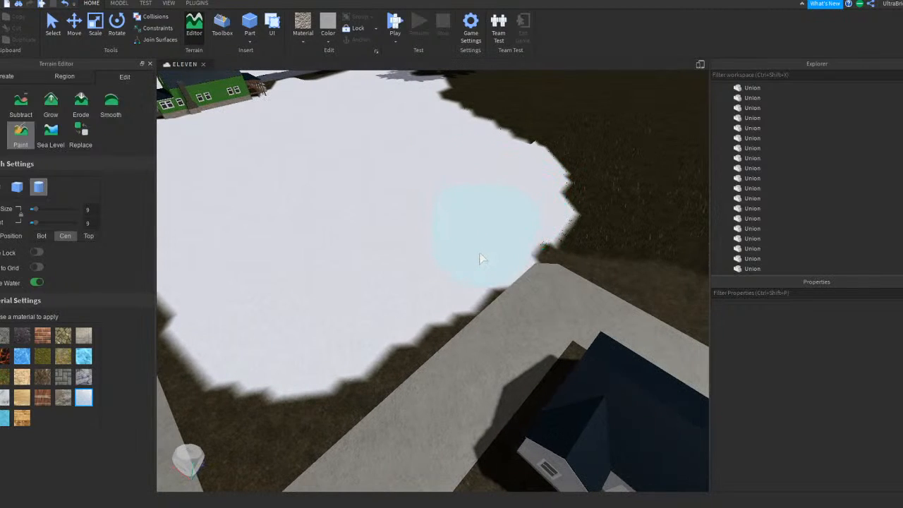
{"action": "right_click_drag", "start_coordinate": [479, 253], "coordinate": [480, 253]}
{"action": "mouse_move", "coordinate": [479, 253]}
{"action": "left_mouse_down"}
{"action": "mouse_move", "coordinate": [506, 275]}
{"action": "mouse_move", "coordinate": [472, 307]}
{"action": "left_mouse_up"}
{"action": "key", "text": "a"}
{"action": "mouse_move", "coordinate": [526, 298]}
{"action": "left_mouse_down"}
{"action": "mouse_move", "coordinate": [552, 351]}
{"action": "mouse_move", "coordinate": [509, 374]}
{"action": "mouse_move", "coordinate": [446, 328]}
{"action": "left_mouse_up"}
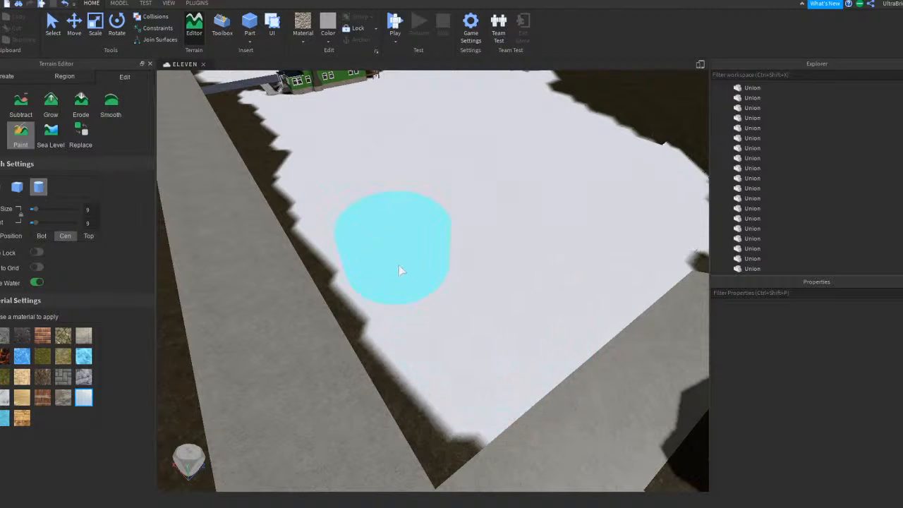
Step: Paint snow on the bare ground between the green house's yard and the concrete side road
{"action": "key", "text": "w"}
{"action": "mouse_move", "coordinate": [333, 175]}
{"action": "right_mouse_down"}
{"action": "mouse_move", "coordinate": [417, 226]}
{"action": "mouse_move", "coordinate": [449, 259]}
{"action": "right_mouse_up"}
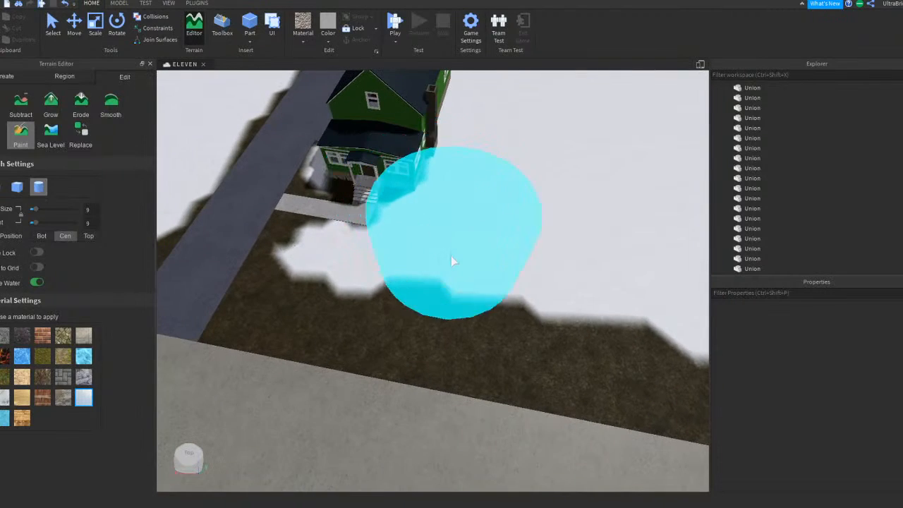
{"action": "key", "text": "d"}
{"action": "left_click_drag", "start_coordinate": [505, 284], "coordinate": [510, 293]}
{"action": "key", "text": "s"}
Step: Paint snow around the back of the white house's driveway and over the ground on its far side
{"action": "mouse_move", "coordinate": [510, 293]}
{"action": "right_mouse_down"}
{"action": "mouse_move", "coordinate": [487, 224]}
{"action": "mouse_move", "coordinate": [446, 214]}
{"action": "right_mouse_up"}
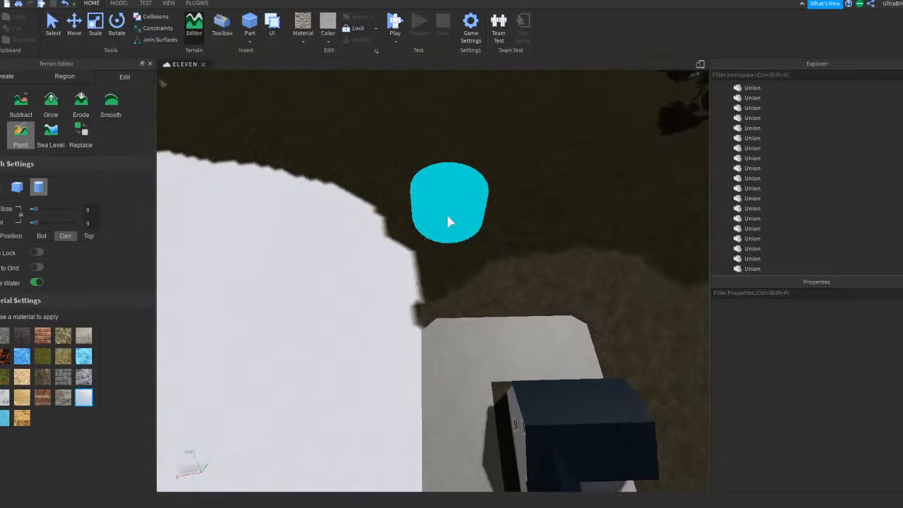
{"action": "mouse_move", "coordinate": [375, 274]}
{"action": "left_mouse_down"}
{"action": "mouse_move", "coordinate": [476, 247]}
{"action": "mouse_move", "coordinate": [505, 268]}
{"action": "mouse_move", "coordinate": [504, 288]}
{"action": "left_mouse_up"}
{"action": "key", "text": "d"}
{"action": "key", "text": "s"}
{"action": "mouse_move", "coordinate": [435, 167]}
{"action": "left_mouse_down"}
{"action": "mouse_move", "coordinate": [442, 195]}
{"action": "mouse_move", "coordinate": [415, 314]}
{"action": "mouse_move", "coordinate": [498, 352]}
{"action": "mouse_move", "coordinate": [524, 346]}
{"action": "left_mouse_up"}
{"action": "key", "text": "d"}
{"action": "key", "text": "a"}
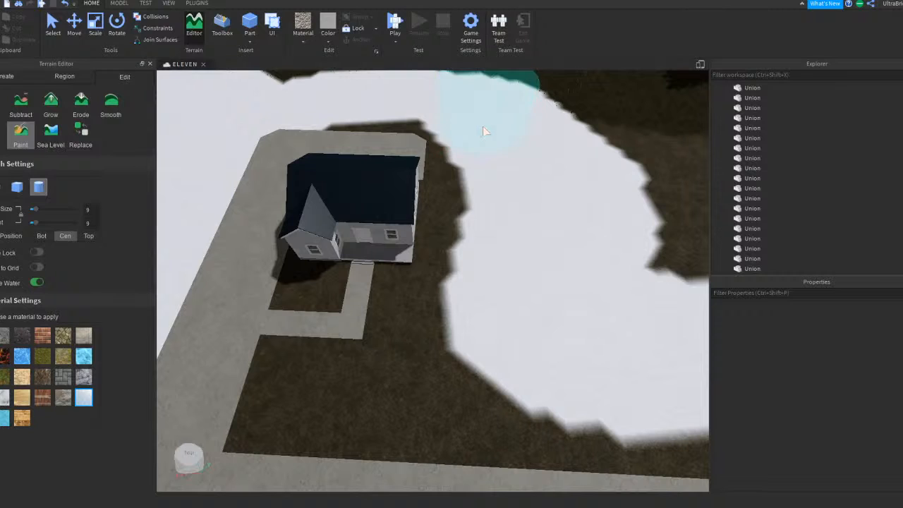
{"action": "mouse_move", "coordinate": [502, 287]}
{"action": "left_mouse_down"}
{"action": "mouse_move", "coordinate": [516, 357]}
{"action": "mouse_move", "coordinate": [488, 355]}
{"action": "left_mouse_up"}
{"action": "key", "text": "d"}
{"action": "left_click_drag", "start_coordinate": [508, 308], "coordinate": [484, 244]}
Step: Widen the snow over the open field behind the white house with successive strokes away from the driveway
{"action": "scroll", "coordinate": [439, 204], "scroll_direction": "down", "scroll_amount": 10}
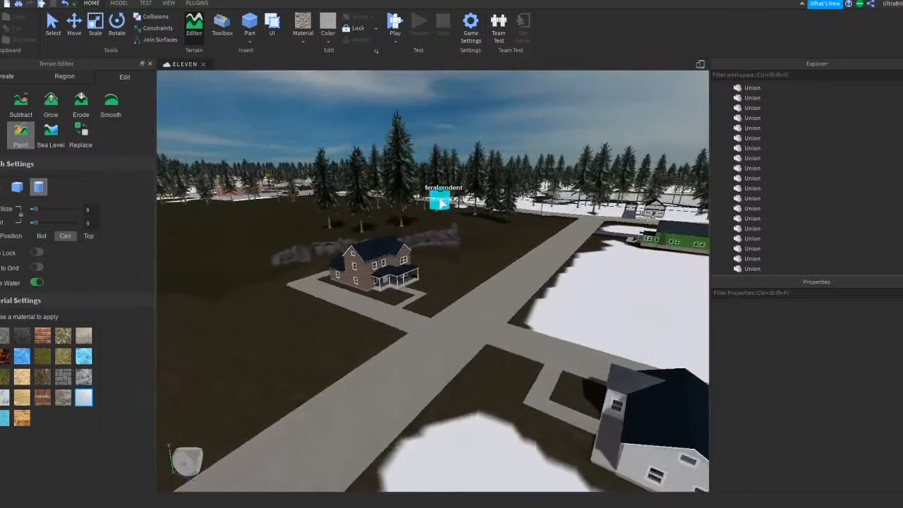
{"action": "scroll", "coordinate": [439, 204], "scroll_direction": "up", "scroll_amount": 10}
{"action": "scroll", "coordinate": [438, 204], "scroll_direction": "down", "scroll_amount": 5}
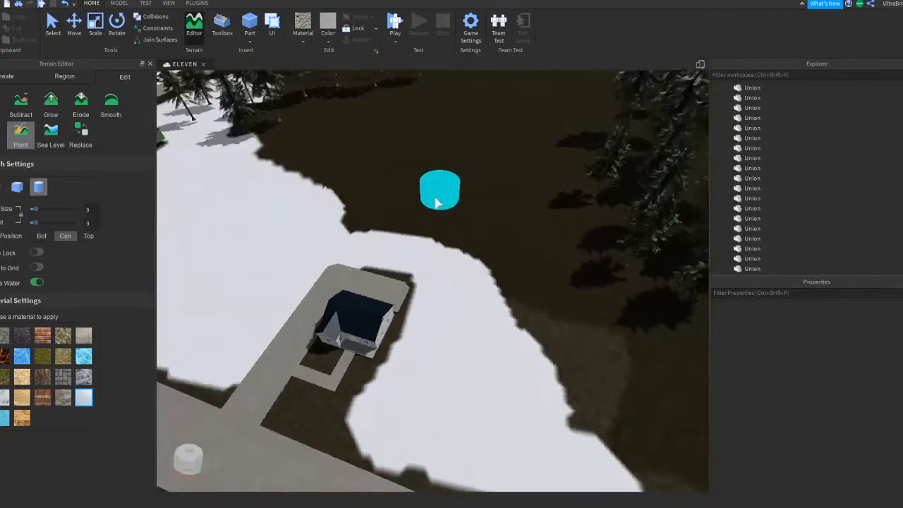
{"action": "left_click_drag", "start_coordinate": [458, 247], "coordinate": [503, 364]}
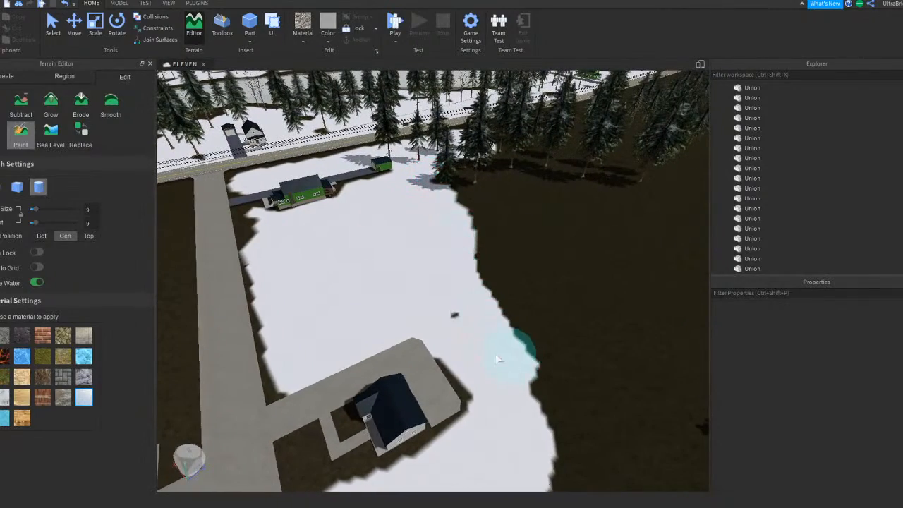
{"action": "right_click_drag", "start_coordinate": [432, 238], "coordinate": [430, 215]}
{"action": "left_click_drag", "start_coordinate": [430, 214], "coordinate": [544, 353]}
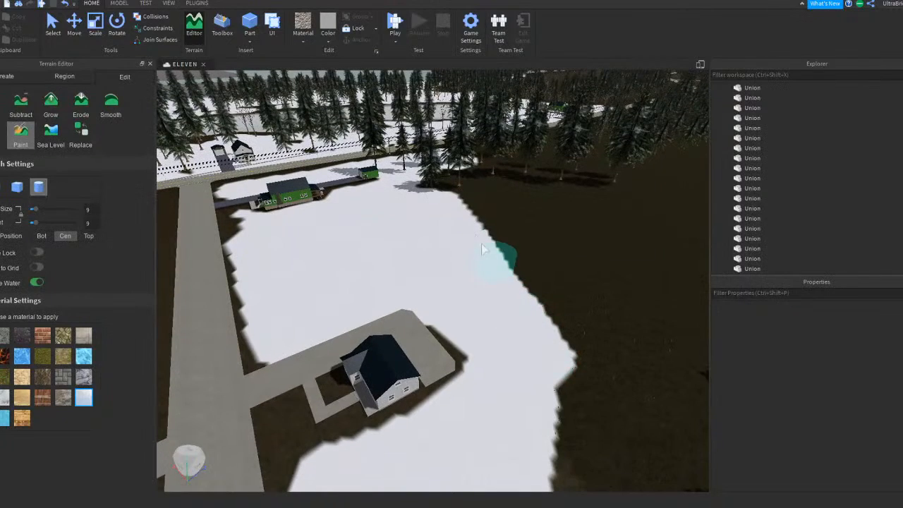
{"action": "left_click_drag", "start_coordinate": [483, 223], "coordinate": [656, 351]}
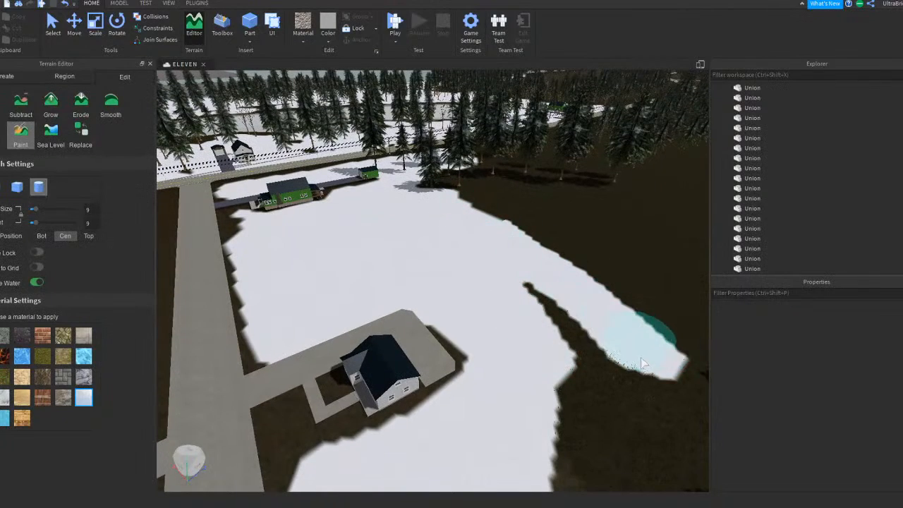
{"action": "left_click_drag", "start_coordinate": [588, 363], "coordinate": [657, 424]}
{"action": "key", "text": "q"}
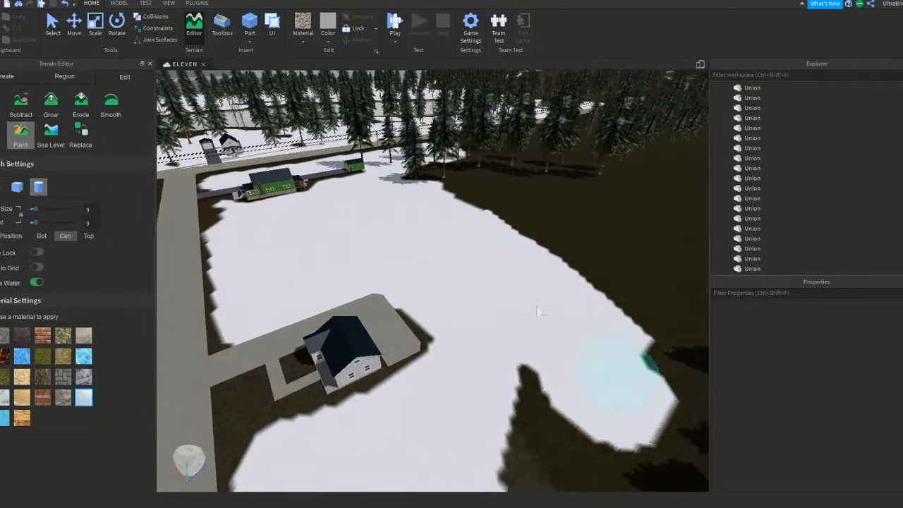
{"action": "mouse_move", "coordinate": [516, 348]}
{"action": "left_mouse_down"}
{"action": "mouse_move", "coordinate": [508, 250]}
{"action": "mouse_move", "coordinate": [600, 340]}
{"action": "left_mouse_up"}
Step: Extend the snow past the white house as a strip along the outer side of the curved road
{"action": "right_click_drag", "start_coordinate": [573, 332], "coordinate": [575, 332]}
{"action": "key", "text": "s"}
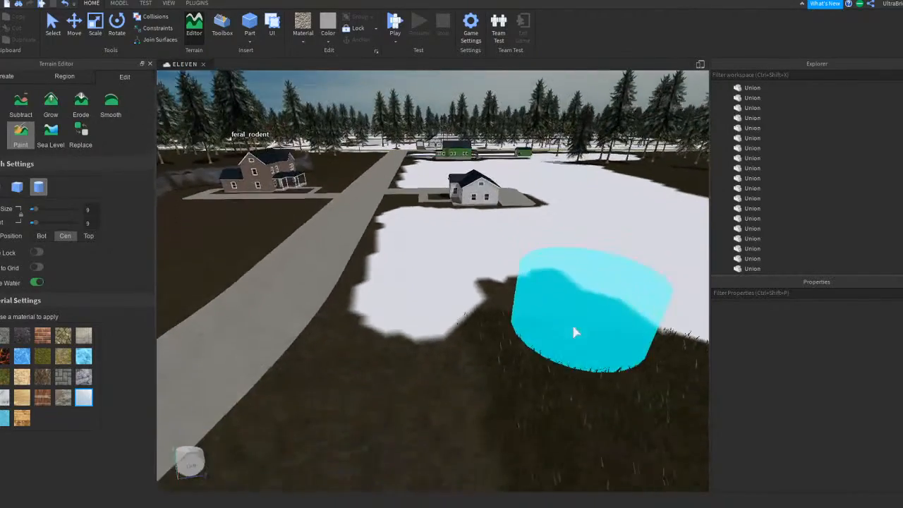
{"action": "key", "text": "s"}
{"action": "mouse_move", "coordinate": [496, 247]}
{"action": "left_mouse_down"}
{"action": "mouse_move", "coordinate": [573, 346]}
{"action": "mouse_move", "coordinate": [492, 252]}
{"action": "mouse_move", "coordinate": [484, 340]}
{"action": "mouse_move", "coordinate": [514, 395]}
{"action": "left_mouse_up"}
{"action": "key", "text": "s"}
{"action": "key", "text": "s"}
{"action": "right_click_drag", "start_coordinate": [507, 249], "coordinate": [508, 250]}
{"action": "key", "text": "q"}
{"action": "key", "text": "w"}
{"action": "mouse_move", "coordinate": [457, 250]}
{"action": "left_mouse_down"}
{"action": "mouse_move", "coordinate": [502, 319]}
{"action": "mouse_move", "coordinate": [520, 395]}
{"action": "left_mouse_up"}
{"action": "key", "text": "s"}
{"action": "right_click_drag", "start_coordinate": [478, 240], "coordinate": [478, 239]}
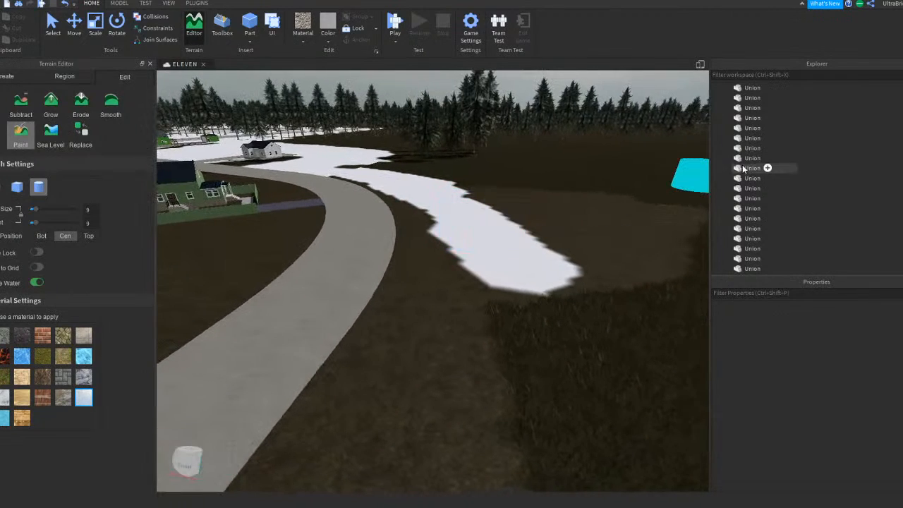
Step: Continue the snow strip beside the curved road down to the next concrete driveway, opposite the blue house
{"action": "scroll", "coordinate": [796, 141], "scroll_direction": "up", "scroll_amount": 10}
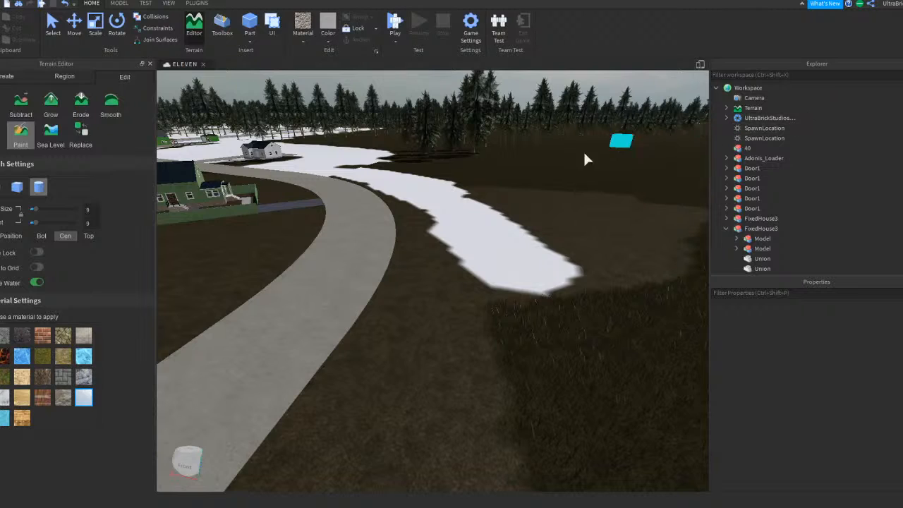
{"action": "right_click_drag", "start_coordinate": [483, 227], "coordinate": [465, 225]}
{"action": "key", "text": "s"}
{"action": "mouse_move", "coordinate": [495, 288]}
{"action": "left_mouse_down"}
{"action": "mouse_move", "coordinate": [556, 379]}
{"action": "mouse_move", "coordinate": [496, 256]}
{"action": "left_mouse_up"}
{"action": "key", "text": "s"}
{"action": "right_click_drag", "start_coordinate": [496, 255], "coordinate": [487, 244]}
{"action": "mouse_move", "coordinate": [487, 244]}
{"action": "left_mouse_down"}
{"action": "mouse_move", "coordinate": [461, 221]}
{"action": "mouse_move", "coordinate": [490, 307]}
{"action": "left_mouse_up"}
{"action": "key", "text": "s"}
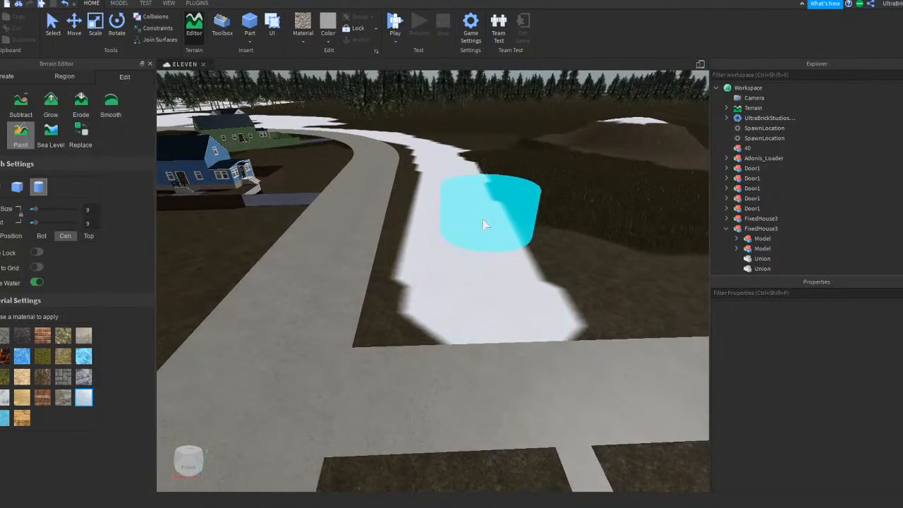
Step: Thicken the snow strip along the outer edge of the curved road
{"action": "left_click_drag", "start_coordinate": [471, 269], "coordinate": [440, 309]}
{"action": "key", "text": "w"}
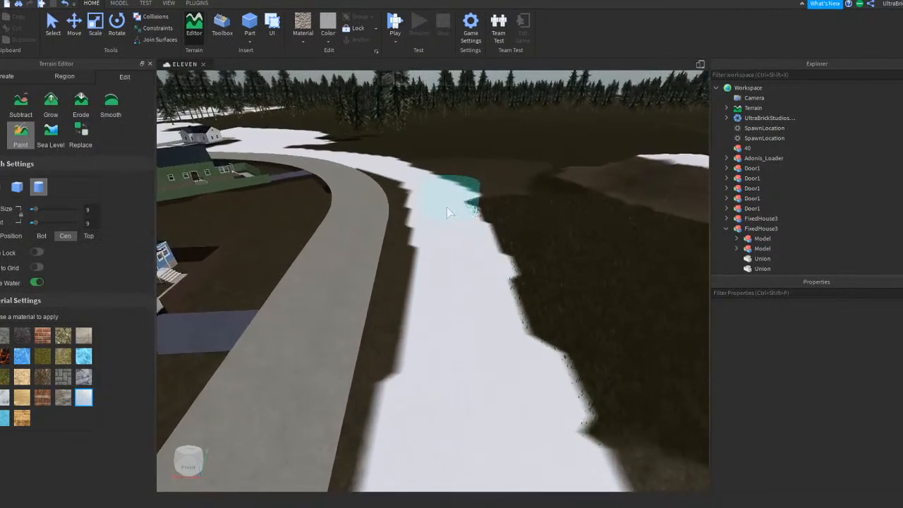
{"action": "left_click_drag", "start_coordinate": [419, 191], "coordinate": [420, 194]}
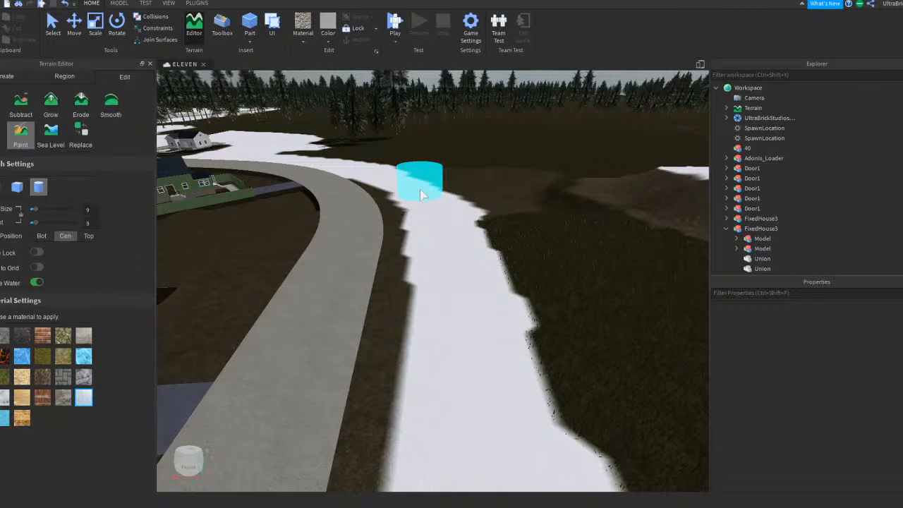
{"action": "right_click_drag", "start_coordinate": [379, 279], "coordinate": [396, 283]}
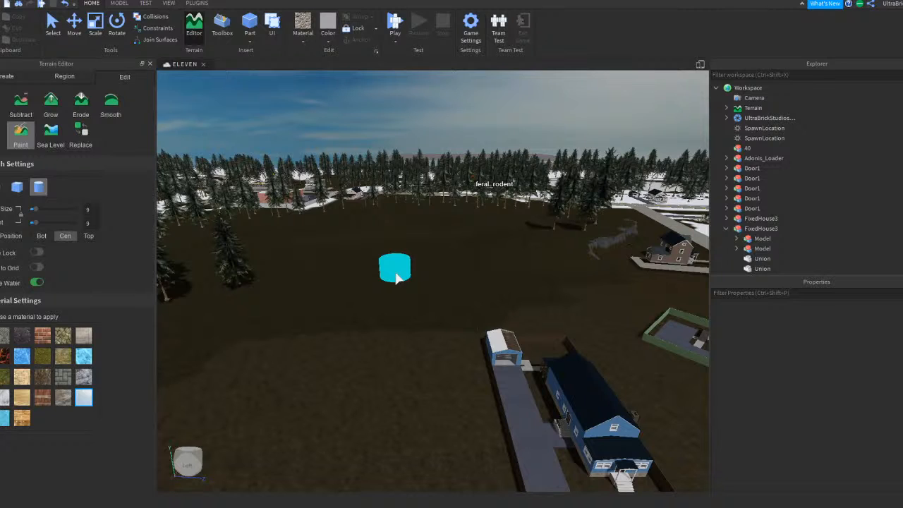
{"action": "right_click_drag", "start_coordinate": [401, 257], "coordinate": [415, 263]}
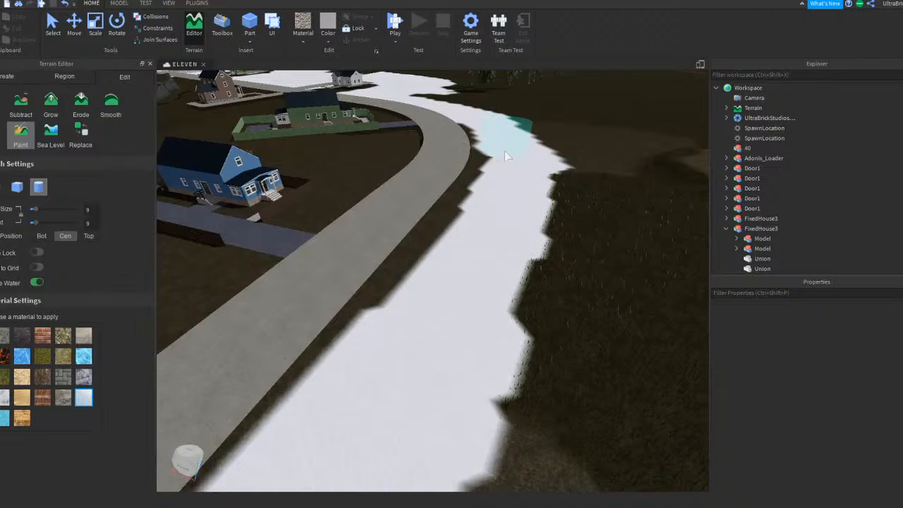
{"action": "right_click_drag", "start_coordinate": [438, 329], "coordinate": [450, 316]}
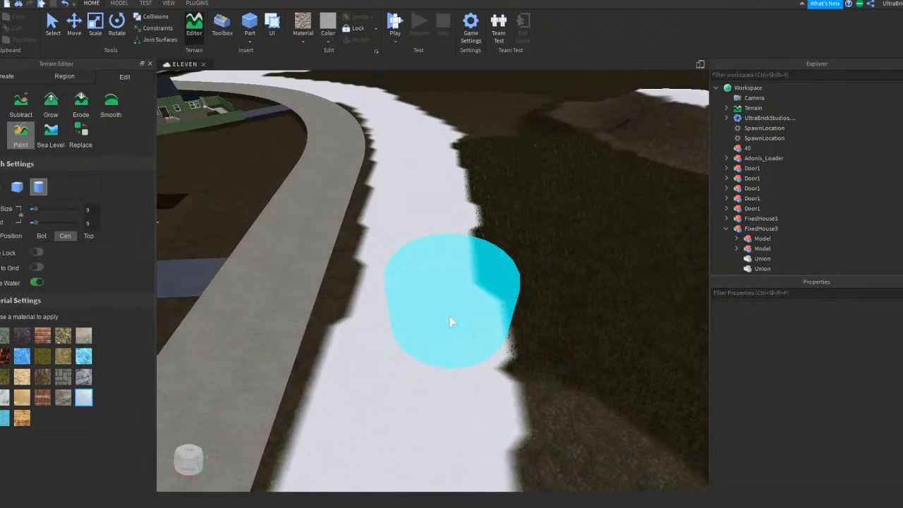
Step: Broaden the snow onto the grass side of the strip and along the edge of the concrete driveway
{"action": "scroll", "coordinate": [476, 276], "scroll_direction": "down", "scroll_amount": 5}
{"action": "left_click_drag", "start_coordinate": [454, 162], "coordinate": [527, 351]}
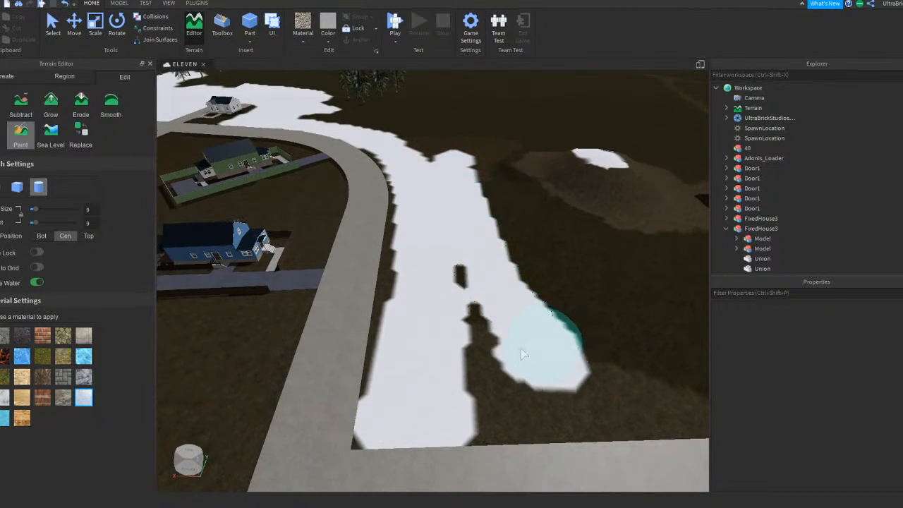
{"action": "mouse_move", "coordinate": [469, 271]}
{"action": "right_mouse_down"}
{"action": "mouse_move", "coordinate": [445, 254]}
{"action": "mouse_move", "coordinate": [397, 286]}
{"action": "right_mouse_up"}
{"action": "mouse_move", "coordinate": [397, 297]}
{"action": "left_mouse_down"}
{"action": "mouse_move", "coordinate": [418, 308]}
{"action": "mouse_move", "coordinate": [410, 298]}
{"action": "left_mouse_up"}
{"action": "key", "text": "d"}
{"action": "key", "text": "a"}
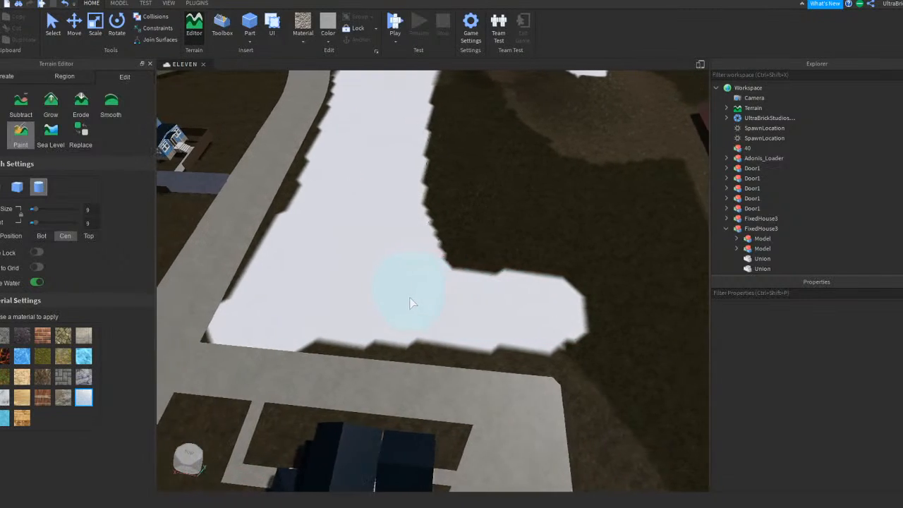
Step: Paint more snow over the grass above the concrete driveway and back along the curved road
{"action": "right_click_drag", "start_coordinate": [420, 292], "coordinate": [429, 284]}
{"action": "mouse_move", "coordinate": [505, 226]}
{"action": "left_mouse_down"}
{"action": "mouse_move", "coordinate": [540, 324]}
{"action": "mouse_move", "coordinate": [542, 365]}
{"action": "left_mouse_up"}
{"action": "key", "text": "e"}
{"action": "mouse_move", "coordinate": [585, 443]}
{"action": "left_mouse_down"}
{"action": "mouse_move", "coordinate": [539, 370]}
{"action": "mouse_move", "coordinate": [479, 222]}
{"action": "mouse_move", "coordinate": [417, 198]}
{"action": "mouse_move", "coordinate": [425, 195]}
{"action": "left_mouse_up"}
{"action": "key", "text": "w"}
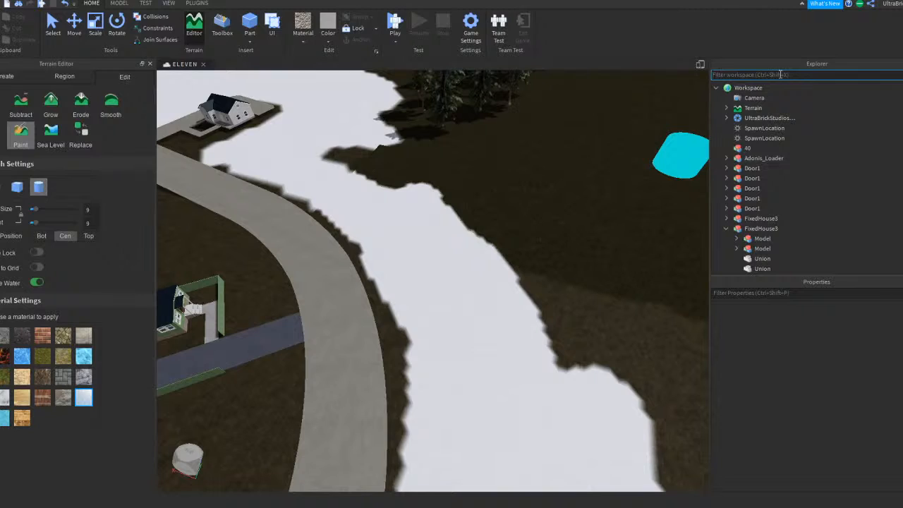
Step: Search the Explorer for "day" and clear the search
{"action": "type", "text": "day"}
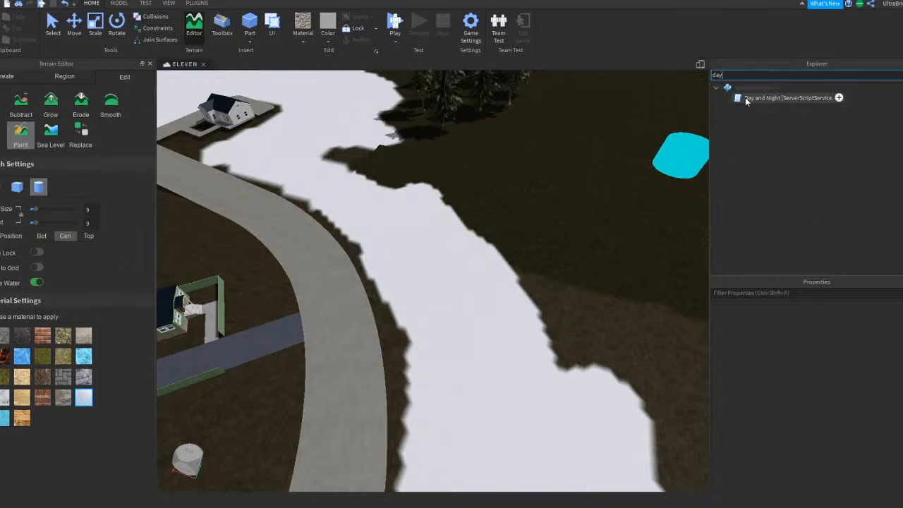
{"action": "key", "text": "BackSpace"}
{"action": "key", "text": "BackSpace"}
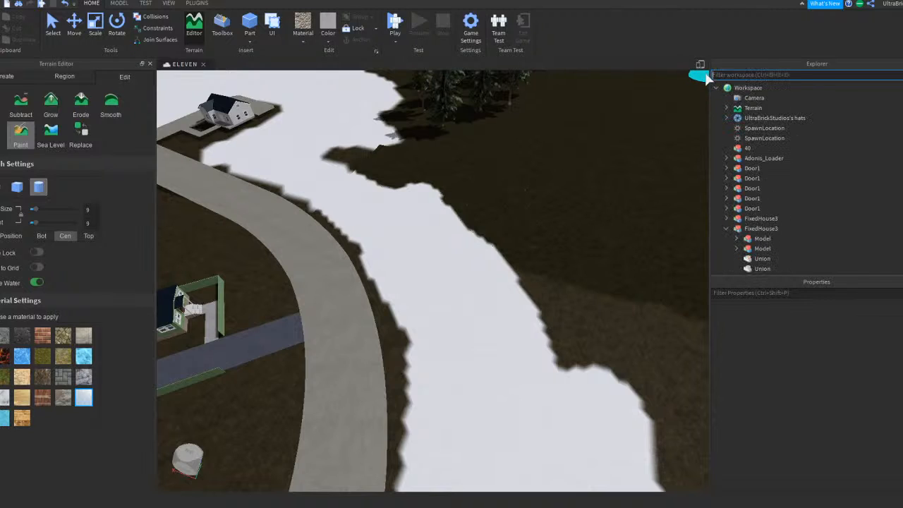
Step: Paint snow over the grass around the pine trees and along the outer side of the snow strip
{"action": "right_click_drag", "start_coordinate": [455, 172], "coordinate": [359, 166]}
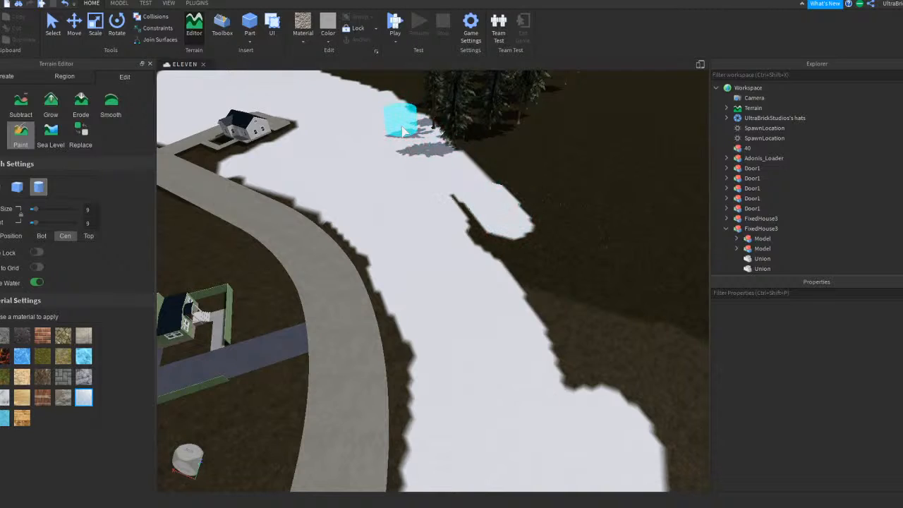
{"action": "right_click_drag", "start_coordinate": [413, 171], "coordinate": [366, 121]}
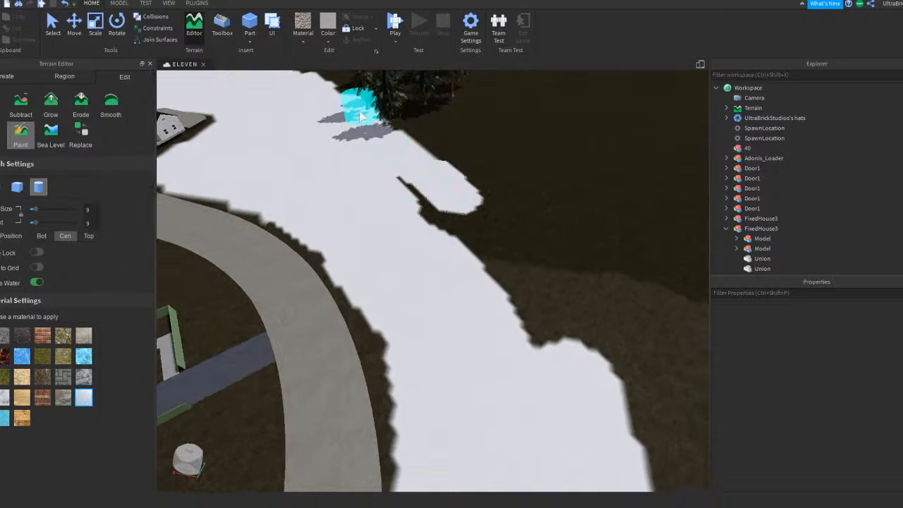
{"action": "mouse_move", "coordinate": [401, 138]}
{"action": "left_mouse_down"}
{"action": "mouse_move", "coordinate": [534, 304]}
{"action": "mouse_move", "coordinate": [393, 169]}
{"action": "mouse_move", "coordinate": [519, 264]}
{"action": "mouse_move", "coordinate": [503, 261]}
{"action": "mouse_move", "coordinate": [506, 298]}
{"action": "mouse_move", "coordinate": [427, 207]}
{"action": "mouse_move", "coordinate": [544, 313]}
{"action": "mouse_move", "coordinate": [531, 330]}
{"action": "left_mouse_up"}
Step: Extend the snow down the grass past the rounded end of the brick house's driveway
{"action": "key", "text": "s"}
{"action": "key", "text": "s"}
{"action": "key", "text": "s"}
{"action": "right_click_drag", "start_coordinate": [576, 357], "coordinate": [428, 198]}
{"action": "mouse_move", "coordinate": [429, 198]}
{"action": "left_mouse_down"}
{"action": "mouse_move", "coordinate": [490, 256]}
{"action": "mouse_move", "coordinate": [492, 311]}
{"action": "left_mouse_up"}
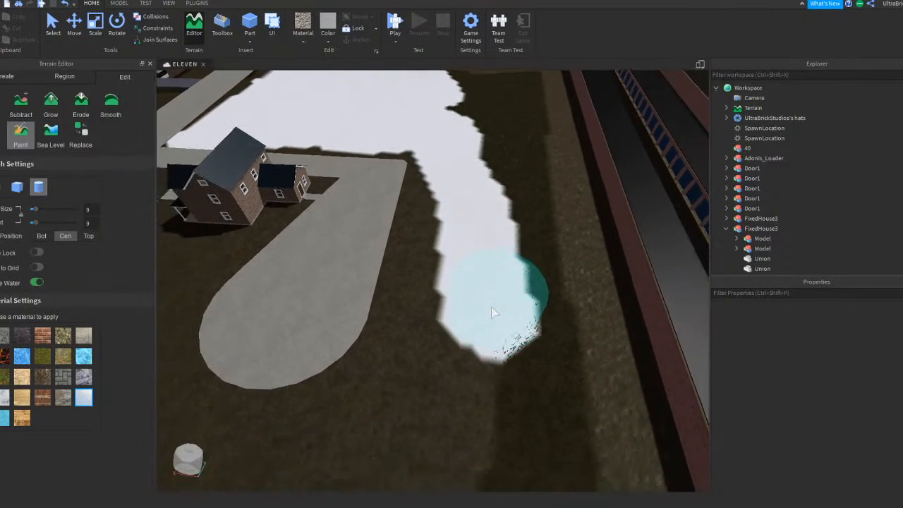
{"action": "key", "text": "s"}
{"action": "mouse_move", "coordinate": [487, 172]}
{"action": "left_mouse_down"}
{"action": "mouse_move", "coordinate": [473, 363]}
{"action": "mouse_move", "coordinate": [442, 177]}
{"action": "mouse_move", "coordinate": [452, 110]}
{"action": "mouse_move", "coordinate": [472, 276]}
{"action": "mouse_move", "coordinate": [399, 273]}
{"action": "mouse_move", "coordinate": [437, 212]}
{"action": "left_mouse_up"}
Step: Paint snow over the grass yard between the brick house and the road
{"action": "key", "text": "s"}
{"action": "key", "text": "a"}
{"action": "key", "text": "a"}
{"action": "right_click_drag", "start_coordinate": [438, 212], "coordinate": [436, 201]}
{"action": "mouse_move", "coordinate": [400, 179]}
{"action": "left_mouse_down"}
{"action": "mouse_move", "coordinate": [392, 161]}
{"action": "mouse_move", "coordinate": [507, 337]}
{"action": "mouse_move", "coordinate": [456, 185]}
{"action": "mouse_move", "coordinate": [426, 149]}
{"action": "left_mouse_up"}
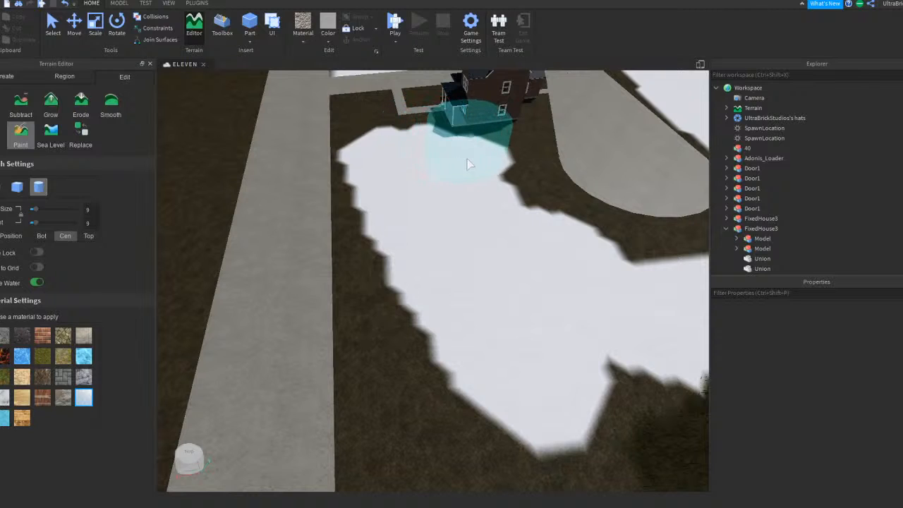
{"action": "left_click_drag", "start_coordinate": [492, 174], "coordinate": [564, 280]}
Step: Reduce the brush size to 1, paint snow on the small lawn between the driveway and the brick house's walkway, and save
{"action": "right_click_drag", "start_coordinate": [483, 238], "coordinate": [518, 247]}
{"action": "scroll", "coordinate": [480, 297], "scroll_direction": "down", "scroll_amount": 4, "text": "shift"}
{"action": "key", "text": "w"}
{"action": "key", "text": "a"}
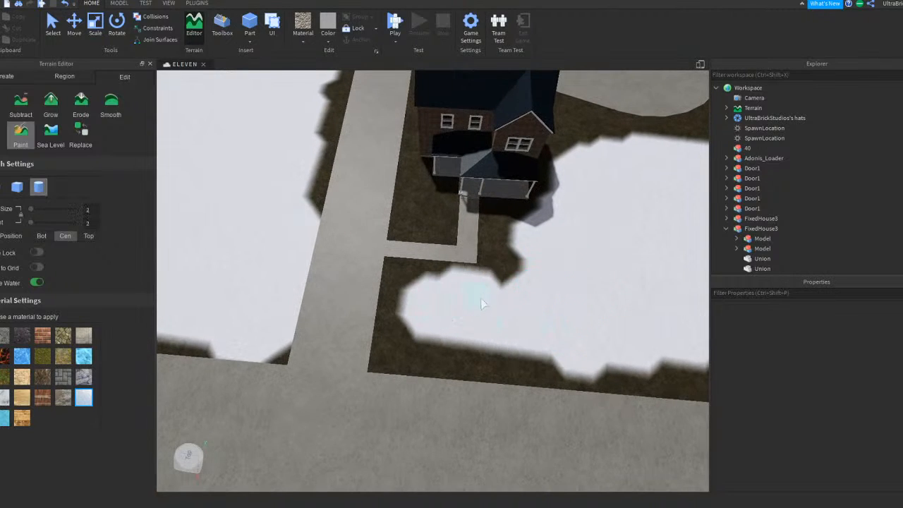
{"action": "key", "text": "w"}
{"action": "key", "text": "a"}
{"action": "scroll", "coordinate": [497, 265], "scroll_direction": "down", "scroll_amount": 1, "text": "shift"}
{"action": "key", "text": "w"}
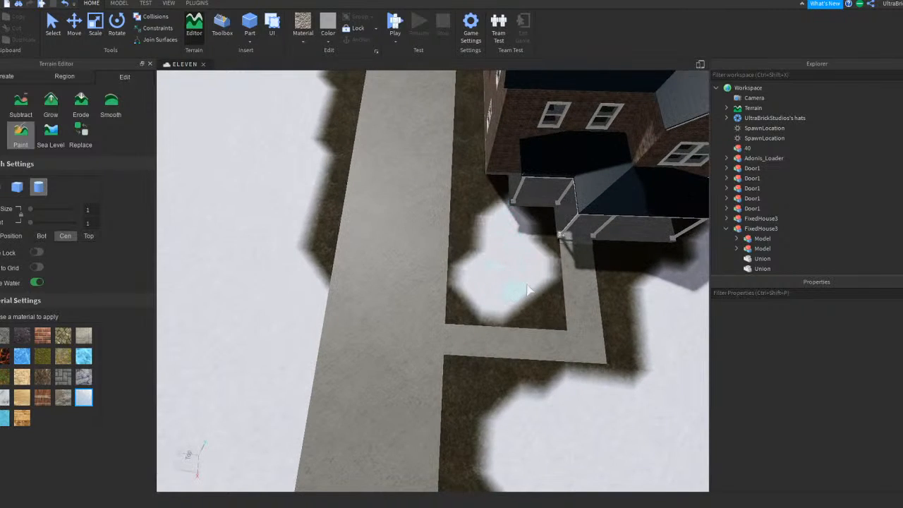
{"action": "key", "text": "ctrl+s"}
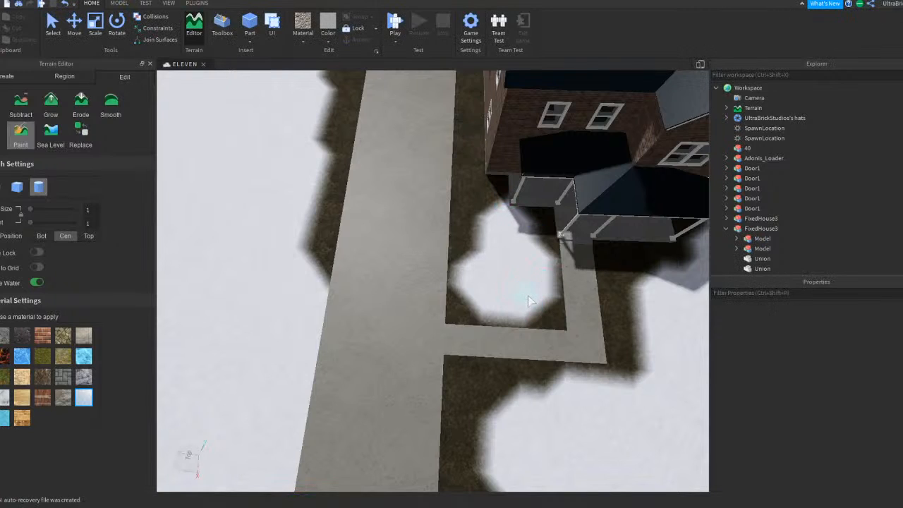
Step: Paint snow along the side of the brick house and tidy the snow edges along both sides of its driveway
{"action": "key", "text": "w"}
{"action": "right_click_drag", "start_coordinate": [480, 249], "coordinate": [472, 194]}
{"action": "left_click_drag", "start_coordinate": [488, 160], "coordinate": [553, 316]}
{"action": "scroll", "coordinate": [445, 182], "scroll_direction": "down", "scroll_amount": 3}
{"action": "right_click_drag", "start_coordinate": [444, 182], "coordinate": [447, 144]}
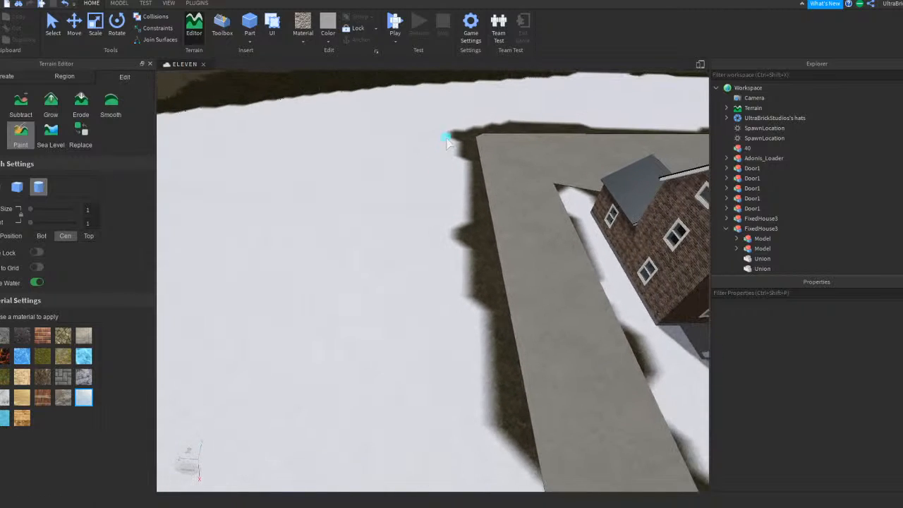
{"action": "mouse_move", "coordinate": [484, 417]}
{"action": "left_mouse_down"}
{"action": "mouse_move", "coordinate": [484, 267]}
{"action": "mouse_move", "coordinate": [469, 222]}
{"action": "left_mouse_up"}
{"action": "scroll", "coordinate": [469, 214], "scroll_direction": "down", "scroll_amount": 3}
{"action": "right_click_drag", "start_coordinate": [469, 215], "coordinate": [467, 227]}
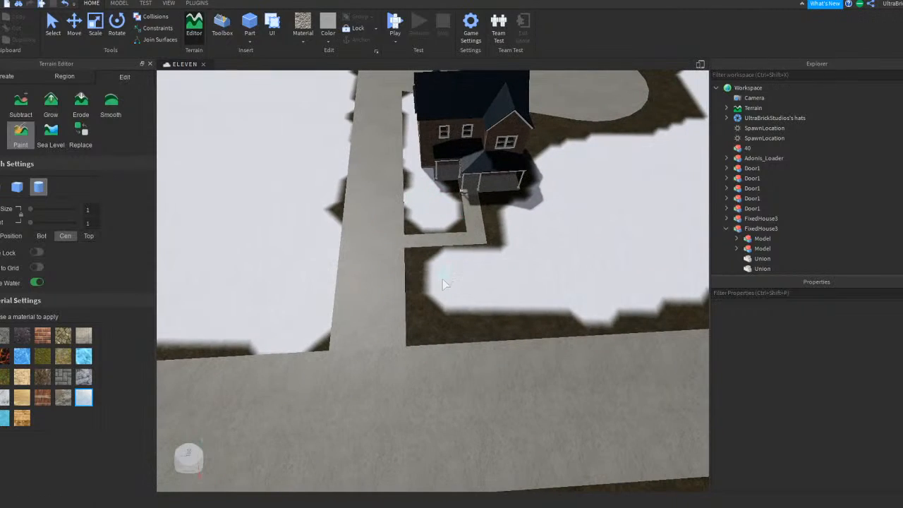
Step: Paint snow along the front edge of the brick house's yard, up to the road
{"action": "mouse_move", "coordinate": [441, 318]}
{"action": "left_mouse_down"}
{"action": "mouse_move", "coordinate": [589, 329]}
{"action": "mouse_move", "coordinate": [638, 319]}
{"action": "left_mouse_up"}
{"action": "key", "text": "d"}
{"action": "right_click_drag", "start_coordinate": [592, 258], "coordinate": [518, 176]}
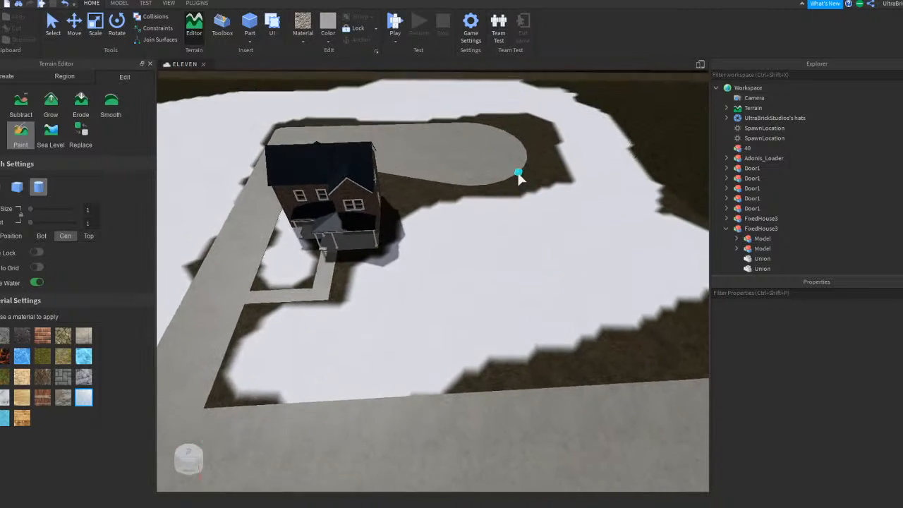
Step: Fill the bare grass behind the brick house and around the rounded end of its driveway with snow
{"action": "scroll", "coordinate": [518, 176], "scroll_direction": "up", "scroll_amount": 3}
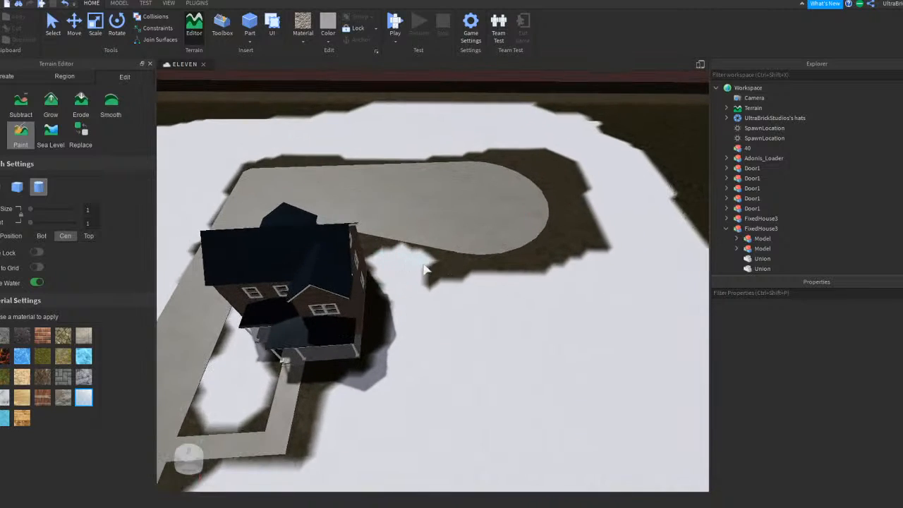
{"action": "right_click_drag", "start_coordinate": [434, 280], "coordinate": [431, 272]}
{"action": "scroll", "coordinate": [432, 273], "scroll_direction": "up", "scroll_amount": 3}
{"action": "mouse_move", "coordinate": [379, 253]}
{"action": "left_mouse_down"}
{"action": "mouse_move", "coordinate": [496, 244]}
{"action": "mouse_move", "coordinate": [514, 166]}
{"action": "left_mouse_up"}
{"action": "key", "text": "d"}
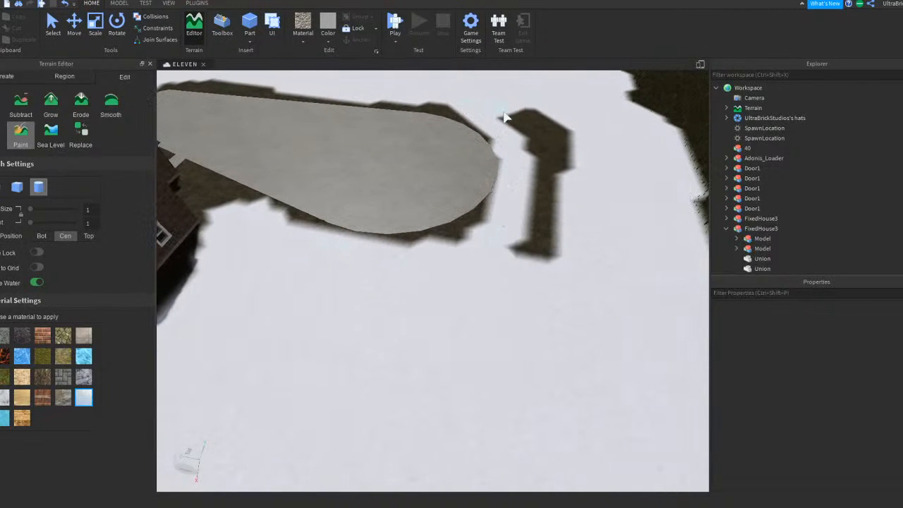
{"action": "left_click_drag", "start_coordinate": [504, 117], "coordinate": [523, 284]}
{"action": "right_click_drag", "start_coordinate": [563, 161], "coordinate": [563, 161]}
{"action": "scroll", "coordinate": [494, 191], "scroll_direction": "up", "scroll_amount": 4}
{"action": "mouse_move", "coordinate": [382, 244]}
{"action": "left_mouse_down"}
{"action": "mouse_move", "coordinate": [372, 296]}
{"action": "mouse_move", "coordinate": [406, 244]}
{"action": "mouse_move", "coordinate": [413, 362]}
{"action": "left_mouse_up"}
{"action": "scroll", "coordinate": [383, 337], "scroll_direction": "down", "scroll_amount": 3}
{"action": "right_click_drag", "start_coordinate": [419, 326], "coordinate": [420, 327]}
{"action": "scroll", "coordinate": [458, 266], "scroll_direction": "down", "scroll_amount": 3}
Step: Enlarge the brush to size 7 and paint a snow strip along the road beyond the brick house's yard
{"action": "scroll", "coordinate": [462, 262], "scroll_direction": "up", "scroll_amount": 6, "text": "shift"}
{"action": "right_click_drag", "start_coordinate": [462, 263], "coordinate": [462, 262]}
{"action": "scroll", "coordinate": [399, 253], "scroll_direction": "down", "scroll_amount": 4}
{"action": "right_click_drag", "start_coordinate": [398, 262], "coordinate": [397, 262]}
{"action": "mouse_move", "coordinate": [330, 253]}
{"action": "right_mouse_down"}
{"action": "mouse_move", "coordinate": [469, 287]}
{"action": "mouse_move", "coordinate": [474, 269]}
{"action": "right_mouse_up"}
{"action": "left_click_drag", "start_coordinate": [478, 307], "coordinate": [557, 433]}
{"action": "right_click_drag", "start_coordinate": [462, 243], "coordinate": [461, 242]}
{"action": "left_click_drag", "start_coordinate": [451, 221], "coordinate": [472, 423]}
{"action": "key", "text": "s"}
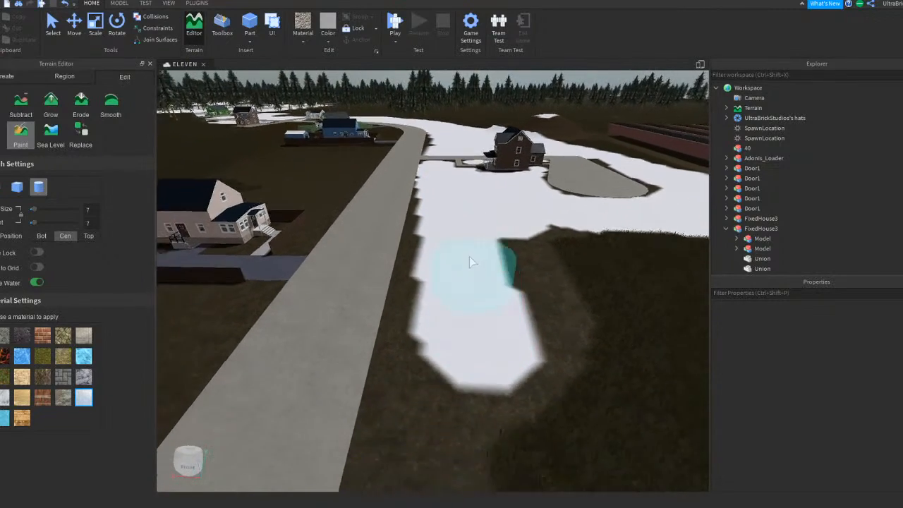
Step: Continue the roadside snow strip past the lone pine toward the intersection with the two-lane road
{"action": "left_click_drag", "start_coordinate": [474, 219], "coordinate": [473, 261]}
{"action": "scroll", "coordinate": [472, 222], "scroll_direction": "down", "scroll_amount": 5}
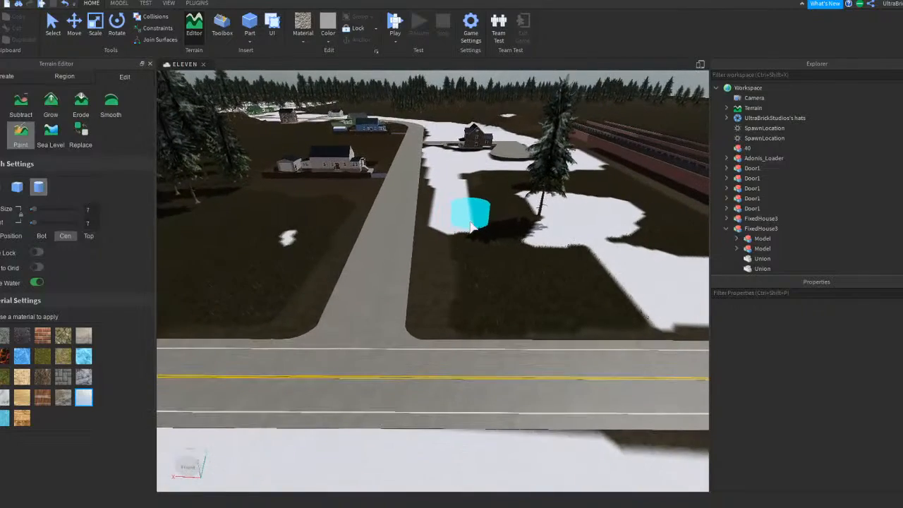
{"action": "scroll", "coordinate": [455, 185], "scroll_direction": "up", "scroll_amount": 5}
{"action": "scroll", "coordinate": [455, 187], "scroll_direction": "down", "scroll_amount": 2}
{"action": "key", "text": "s"}
{"action": "mouse_move", "coordinate": [453, 190]}
{"action": "left_mouse_down"}
{"action": "mouse_move", "coordinate": [454, 296]}
{"action": "mouse_move", "coordinate": [459, 243]}
{"action": "left_mouse_up"}
{"action": "right_click_drag", "start_coordinate": [459, 263], "coordinate": [462, 260]}
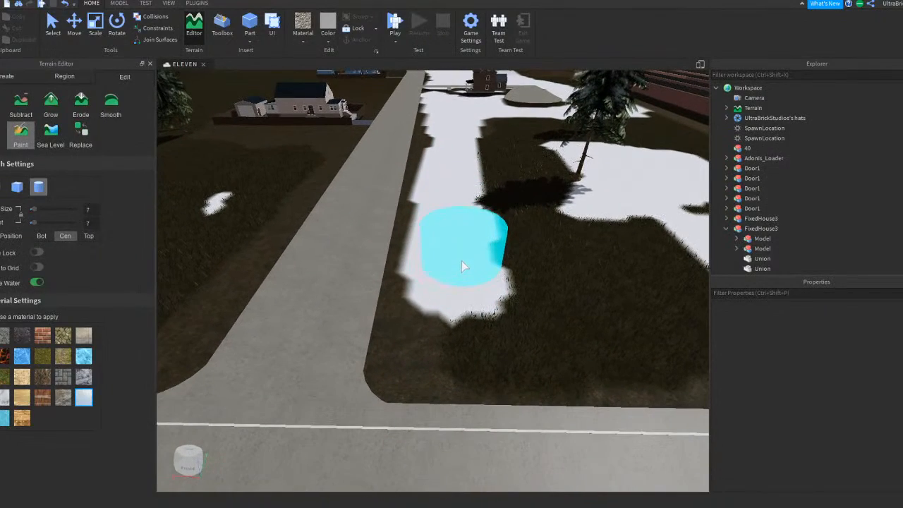
{"action": "key", "text": "d"}
{"action": "key", "text": "a"}
{"action": "mouse_move", "coordinate": [461, 260]}
{"action": "left_mouse_down"}
{"action": "mouse_move", "coordinate": [451, 330]}
{"action": "mouse_move", "coordinate": [518, 331]}
{"action": "mouse_move", "coordinate": [484, 260]}
{"action": "mouse_move", "coordinate": [484, 210]}
{"action": "mouse_move", "coordinate": [517, 183]}
{"action": "mouse_move", "coordinate": [573, 281]}
{"action": "mouse_move", "coordinate": [482, 327]}
{"action": "mouse_move", "coordinate": [487, 369]}
{"action": "mouse_move", "coordinate": [490, 303]}
{"action": "left_mouse_up"}
Step: Fill the grass between the roadside strip and the brick house's yard with snow
{"action": "key", "text": "d"}
{"action": "key", "text": "a"}
{"action": "key", "text": "w"}
{"action": "key", "text": "s"}
{"action": "key", "text": "d"}
{"action": "key", "text": "w"}
{"action": "right_click_drag", "start_coordinate": [490, 303], "coordinate": [501, 309]}
{"action": "key", "text": "a"}
{"action": "mouse_move", "coordinate": [502, 308]}
{"action": "left_mouse_down"}
{"action": "mouse_move", "coordinate": [633, 374]}
{"action": "mouse_move", "coordinate": [612, 354]}
{"action": "mouse_move", "coordinate": [520, 350]}
{"action": "mouse_move", "coordinate": [438, 362]}
{"action": "left_mouse_up"}
{"action": "key", "text": "w"}
{"action": "key", "text": "a"}
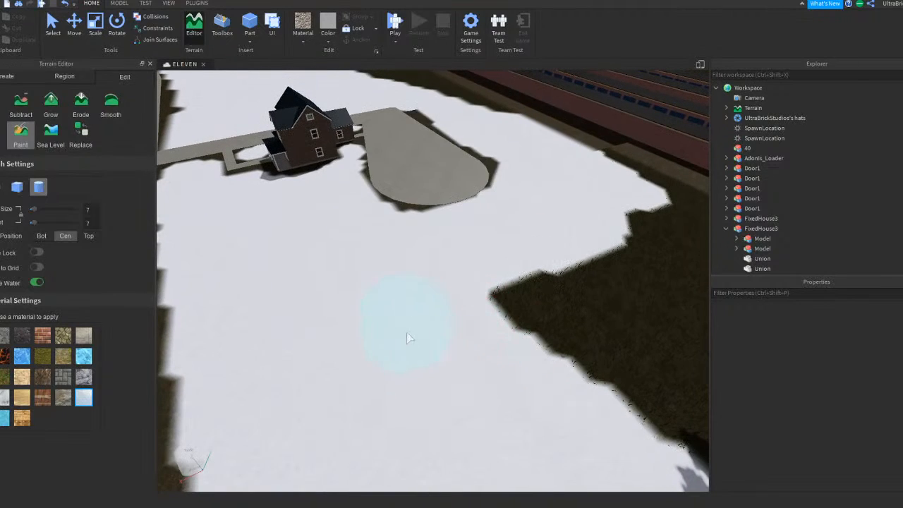
Step: Run a virus scan with the Ro-Defender plugin
{"action": "left_click", "coordinate": [197, 4]}
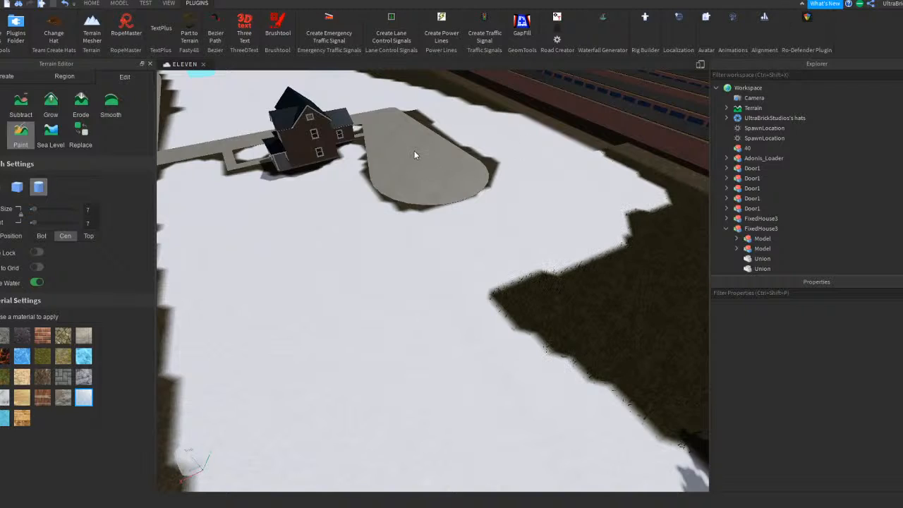
{"action": "scroll", "coordinate": [432, 139], "scroll_direction": "down", "scroll_amount": 1}
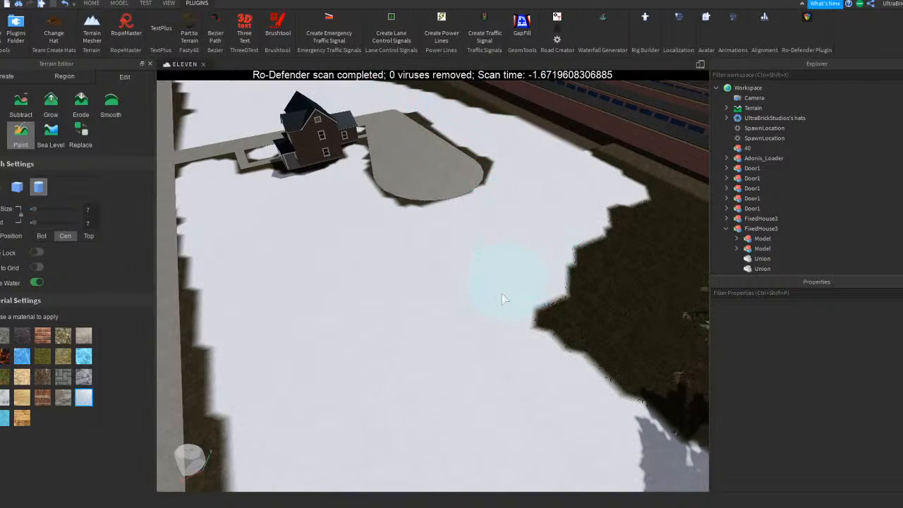
Step: Paint snow over the remaining grass from the brick house's yard across to the area beside the two-lane road
{"action": "mouse_move", "coordinate": [523, 323]}
{"action": "left_mouse_down"}
{"action": "mouse_move", "coordinate": [582, 333]}
{"action": "mouse_move", "coordinate": [608, 368]}
{"action": "left_mouse_up"}
{"action": "mouse_move", "coordinate": [562, 343]}
{"action": "right_mouse_down"}
{"action": "mouse_move", "coordinate": [530, 331]}
{"action": "mouse_move", "coordinate": [540, 326]}
{"action": "mouse_move", "coordinate": [534, 296]}
{"action": "mouse_move", "coordinate": [403, 274]}
{"action": "right_mouse_up"}
{"action": "key", "text": "s"}
{"action": "key", "text": "s"}
{"action": "mouse_move", "coordinate": [401, 270]}
{"action": "left_mouse_down"}
{"action": "mouse_move", "coordinate": [388, 223]}
{"action": "mouse_move", "coordinate": [585, 307]}
{"action": "mouse_move", "coordinate": [413, 261]}
{"action": "mouse_move", "coordinate": [379, 299]}
{"action": "mouse_move", "coordinate": [650, 356]}
{"action": "mouse_move", "coordinate": [429, 293]}
{"action": "mouse_move", "coordinate": [386, 256]}
{"action": "mouse_move", "coordinate": [324, 309]}
{"action": "mouse_move", "coordinate": [588, 312]}
{"action": "left_mouse_up"}
{"action": "key", "text": "d"}
{"action": "key", "text": "a"}
{"action": "key", "text": "d"}
{"action": "key", "text": "a"}
{"action": "key", "text": "a"}
{"action": "right_click_drag", "start_coordinate": [588, 313], "coordinate": [593, 308]}
{"action": "key", "text": "s"}
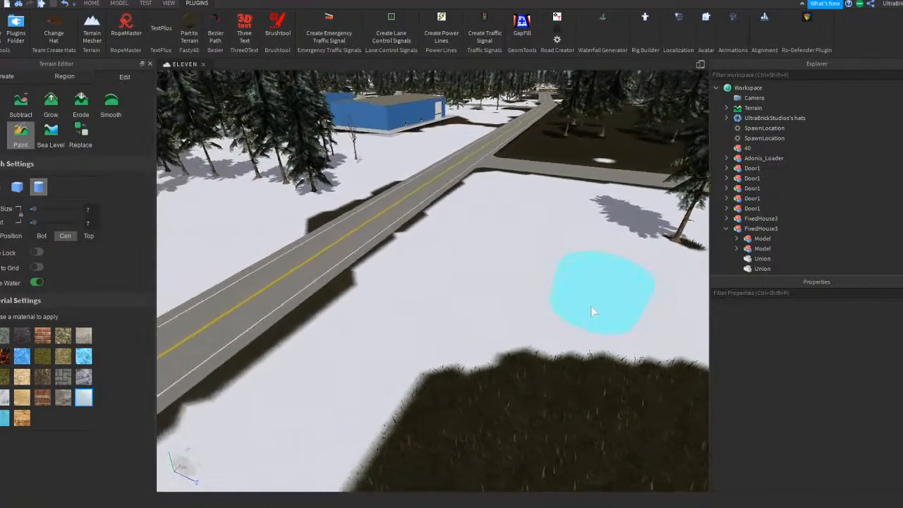
Step: Extend the snow along the two-lane road toward the long dark-roofed building and into the neighbouring grass
{"action": "left_click_drag", "start_coordinate": [576, 334], "coordinate": [481, 354]}
{"action": "left_click_drag", "start_coordinate": [453, 389], "coordinate": [451, 391]}
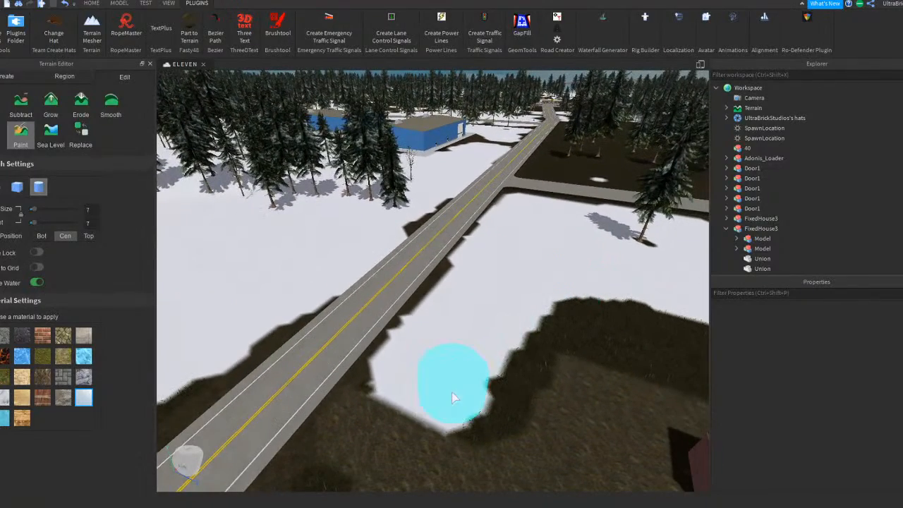
{"action": "key", "text": "d"}
{"action": "right_click_drag", "start_coordinate": [452, 390], "coordinate": [447, 389]}
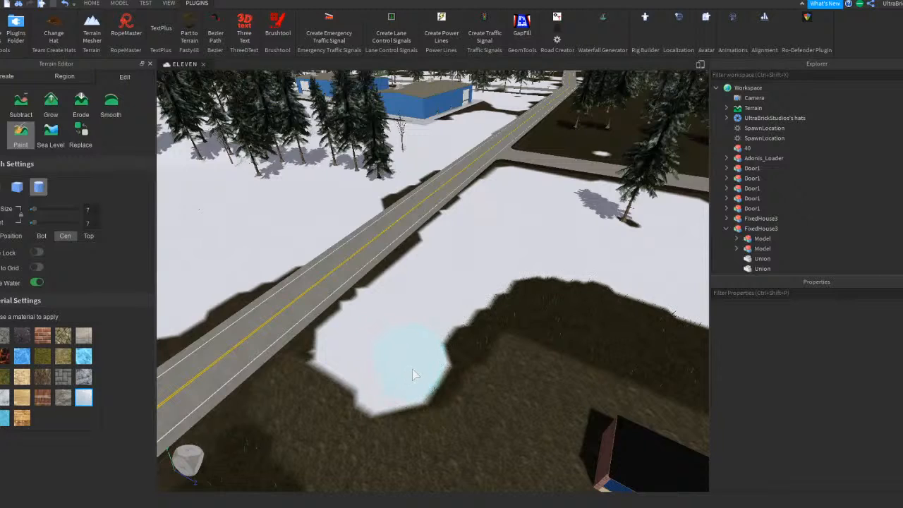
{"action": "left_click_drag", "start_coordinate": [543, 321], "coordinate": [511, 321]}
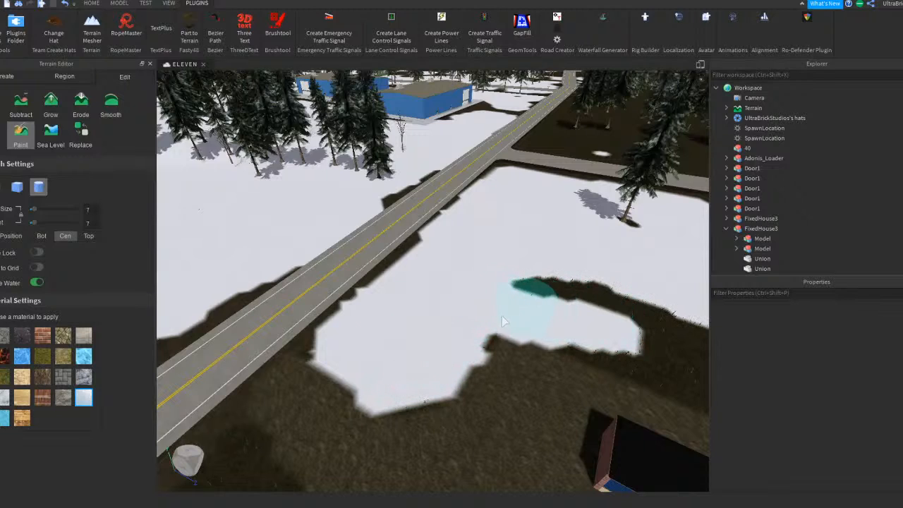
Step: Paint snow along the grass in front of the long dark-roofed building and fill the gaps near the two pines
{"action": "right_click_drag", "start_coordinate": [447, 328], "coordinate": [422, 324]}
{"action": "key", "text": "d"}
{"action": "left_click_drag", "start_coordinate": [433, 303], "coordinate": [566, 302]}
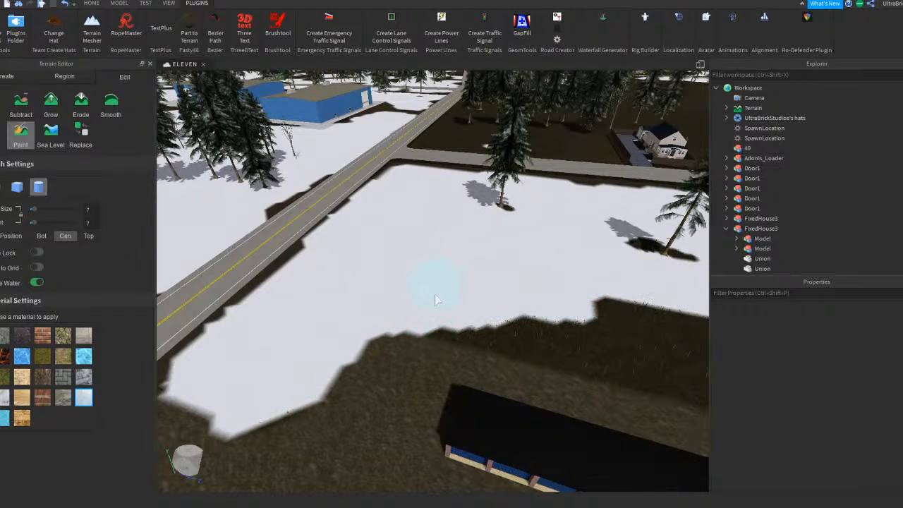
{"action": "left_click_drag", "start_coordinate": [477, 322], "coordinate": [630, 342]}
{"action": "right_click_drag", "start_coordinate": [578, 341], "coordinate": [572, 340]}
{"action": "key", "text": "d"}
{"action": "mouse_move", "coordinate": [431, 308]}
{"action": "left_mouse_down"}
{"action": "mouse_move", "coordinate": [513, 329]}
{"action": "mouse_move", "coordinate": [401, 316]}
{"action": "mouse_move", "coordinate": [532, 307]}
{"action": "mouse_move", "coordinate": [633, 336]}
{"action": "mouse_move", "coordinate": [519, 322]}
{"action": "left_mouse_up"}
{"action": "key", "text": "d"}
{"action": "key", "text": "a"}
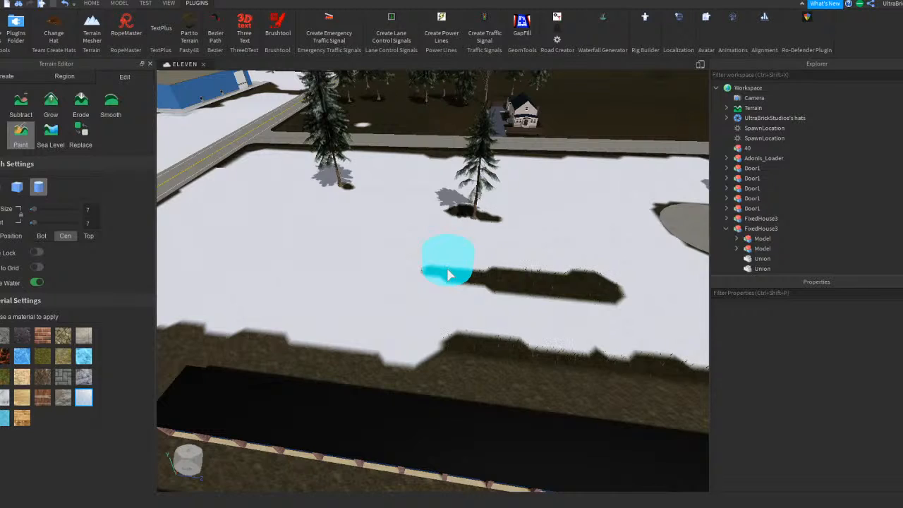
{"action": "left_click_drag", "start_coordinate": [435, 269], "coordinate": [585, 286]}
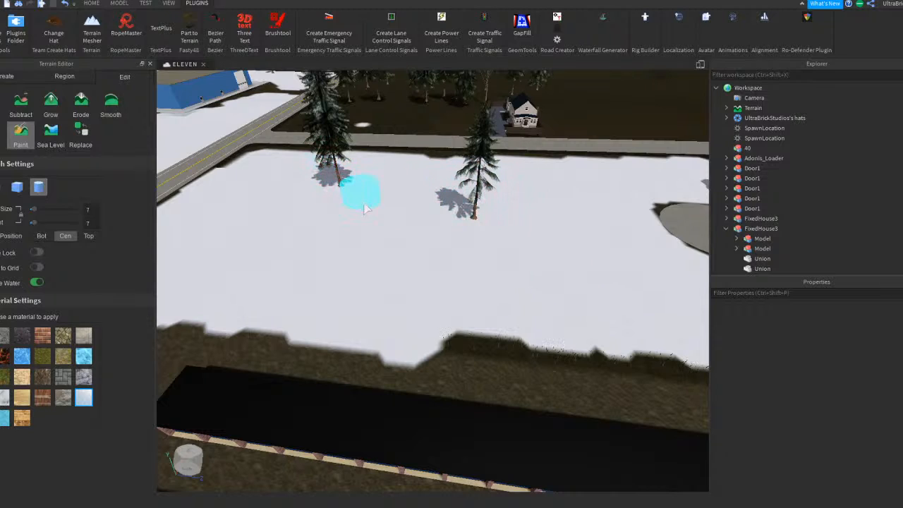
Step: Continue the snow edge alongside the dark-roofed building past the brick house's driveway and over the dark grass beyond
{"action": "right_click_drag", "start_coordinate": [364, 207], "coordinate": [371, 221]}
{"action": "key", "text": "w"}
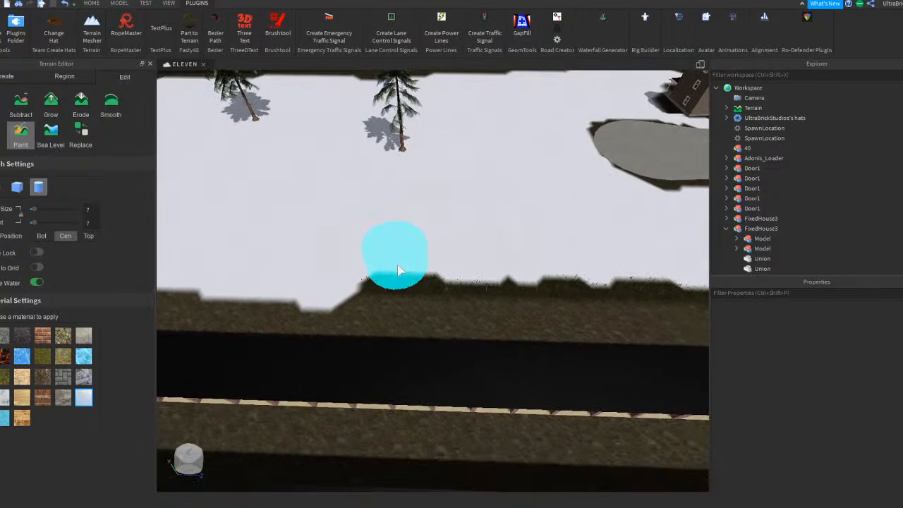
{"action": "key", "text": "d"}
{"action": "key", "text": "d"}
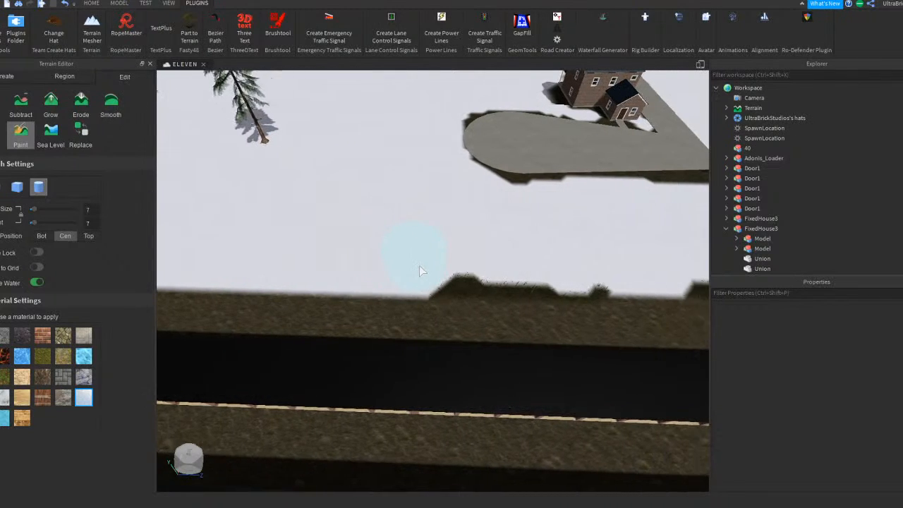
{"action": "key", "text": "d"}
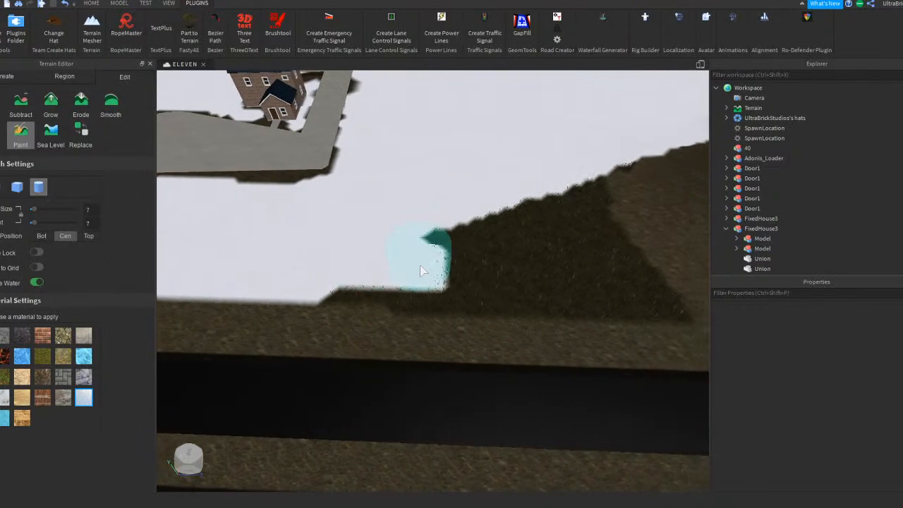
{"action": "key", "text": "a"}
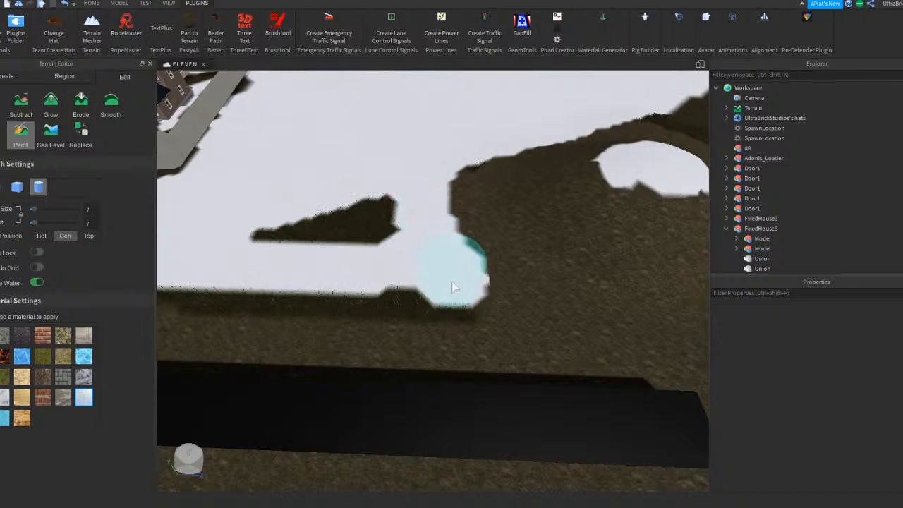
{"action": "left_click_drag", "start_coordinate": [445, 272], "coordinate": [485, 202]}
{"action": "key", "text": "d"}
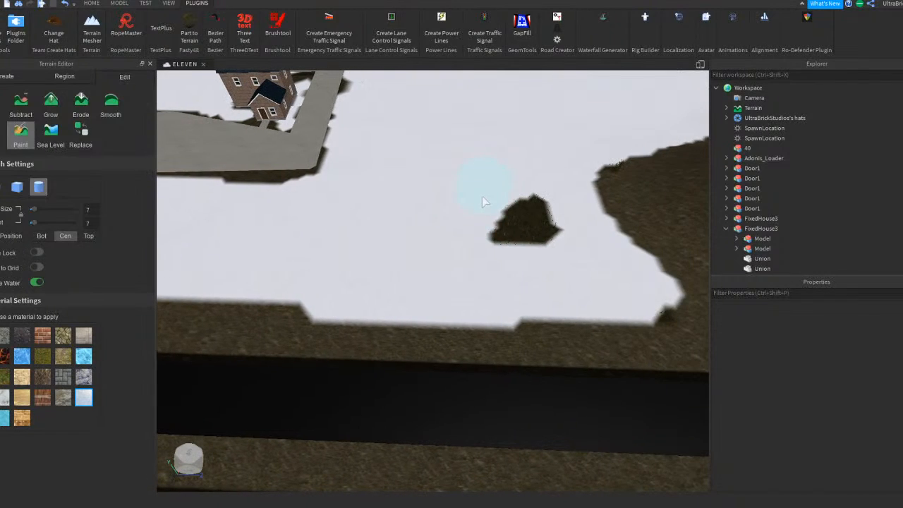
Step: Cover the leftover grass patch and the bare edges around the brick house's driveway with snow
{"action": "mouse_move", "coordinate": [530, 221]}
{"action": "right_mouse_down"}
{"action": "mouse_move", "coordinate": [531, 238]}
{"action": "mouse_move", "coordinate": [515, 254]}
{"action": "right_mouse_up"}
{"action": "key", "text": "w"}
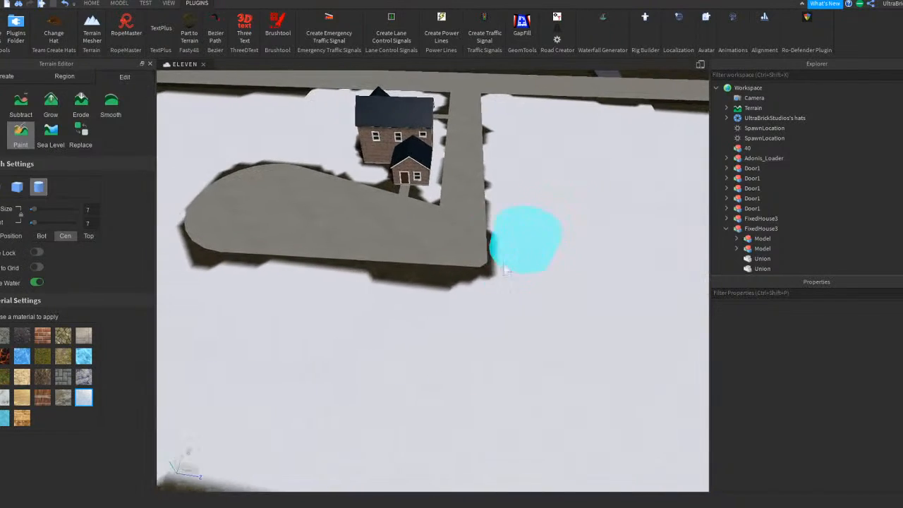
{"action": "key", "text": "a"}
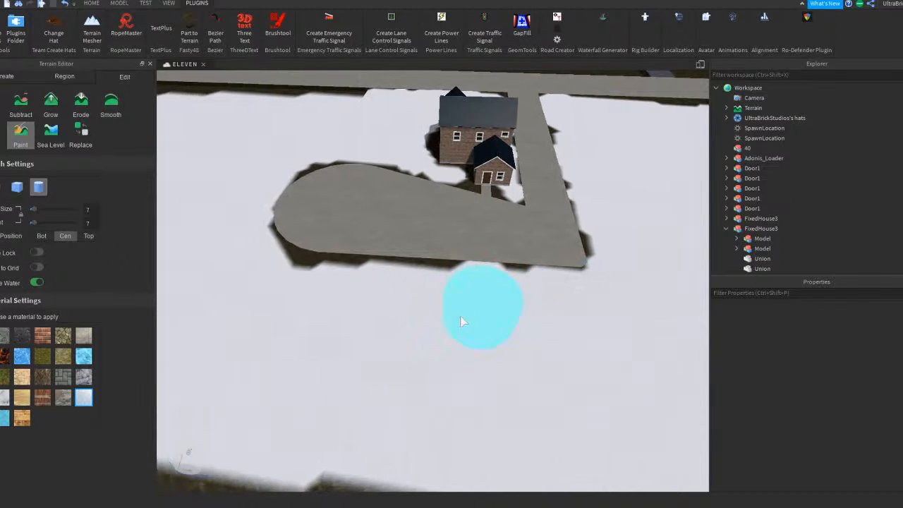
{"action": "key", "text": "w"}
{"action": "right_click_drag", "start_coordinate": [405, 318], "coordinate": [404, 318]}
{"action": "mouse_move", "coordinate": [249, 317]}
{"action": "left_mouse_down"}
{"action": "mouse_move", "coordinate": [316, 373]}
{"action": "mouse_move", "coordinate": [495, 474]}
{"action": "left_mouse_up"}
Step: Paint a wide band of snow over the dark grass lot at the corner of the two-lane road
{"action": "key", "text": "a"}
{"action": "key", "text": "w"}
{"action": "right_click_drag", "start_coordinate": [329, 246], "coordinate": [326, 242]}
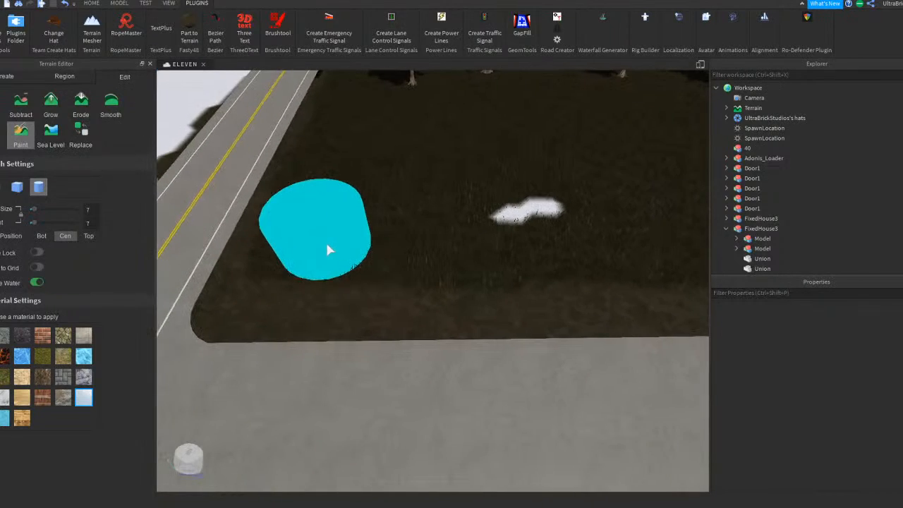
{"action": "key", "text": "a"}
{"action": "key", "text": "d"}
{"action": "mouse_move", "coordinate": [350, 260]}
{"action": "left_mouse_down"}
{"action": "mouse_move", "coordinate": [363, 268]}
{"action": "mouse_move", "coordinate": [379, 256]}
{"action": "mouse_move", "coordinate": [386, 132]}
{"action": "mouse_move", "coordinate": [360, 238]}
{"action": "mouse_move", "coordinate": [303, 234]}
{"action": "mouse_move", "coordinate": [357, 244]}
{"action": "left_mouse_up"}
{"action": "key", "text": "a"}
{"action": "key", "text": "w"}
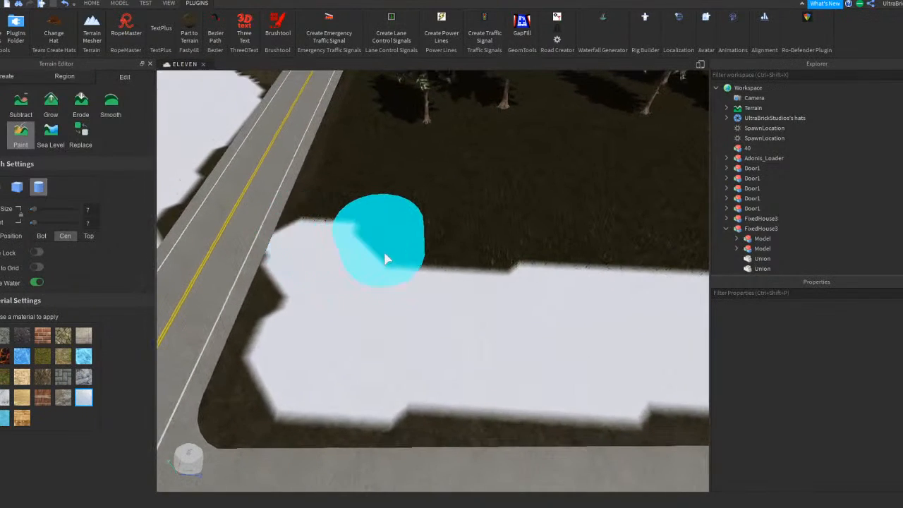
Step: Extend the corner lot's snow along the beige house's driveway wall, from the trees down toward the road
{"action": "key", "text": "d"}
{"action": "key", "text": "s"}
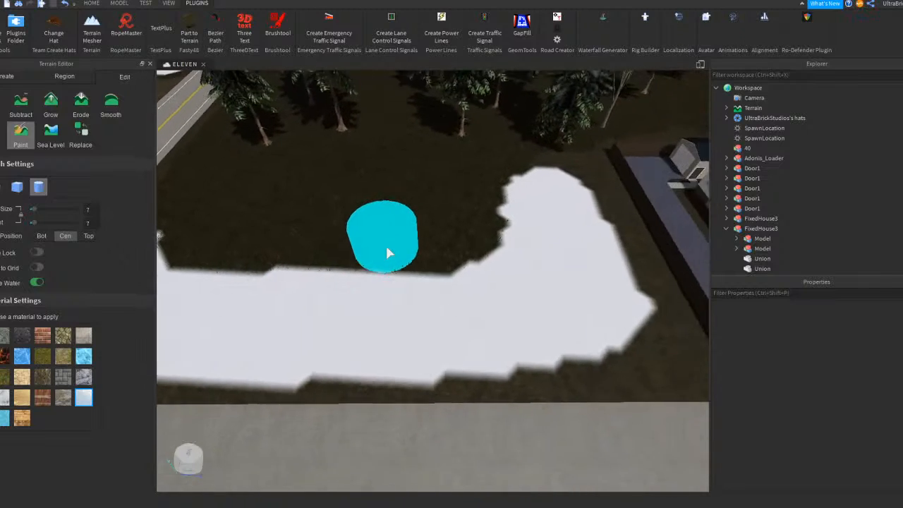
{"action": "key", "text": "s"}
{"action": "right_click_drag", "start_coordinate": [422, 226], "coordinate": [467, 189]}
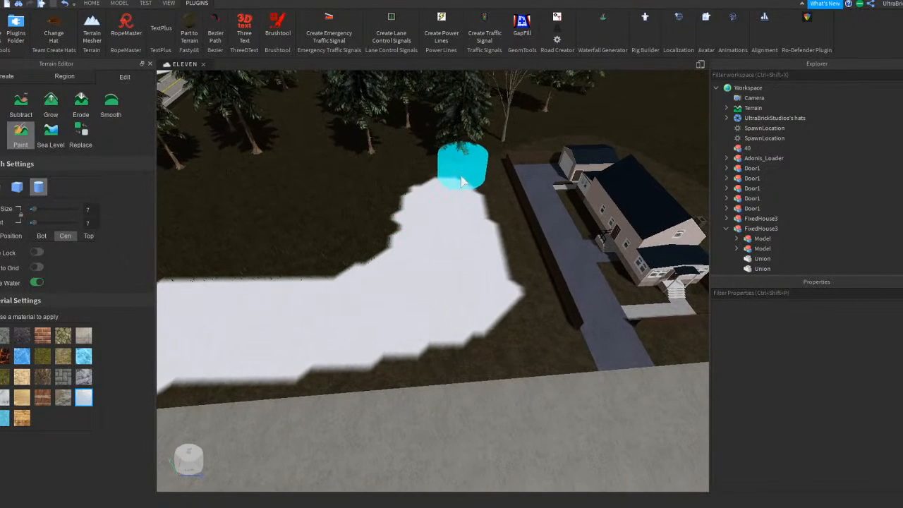
{"action": "left_click", "coordinate": [483, 287]}
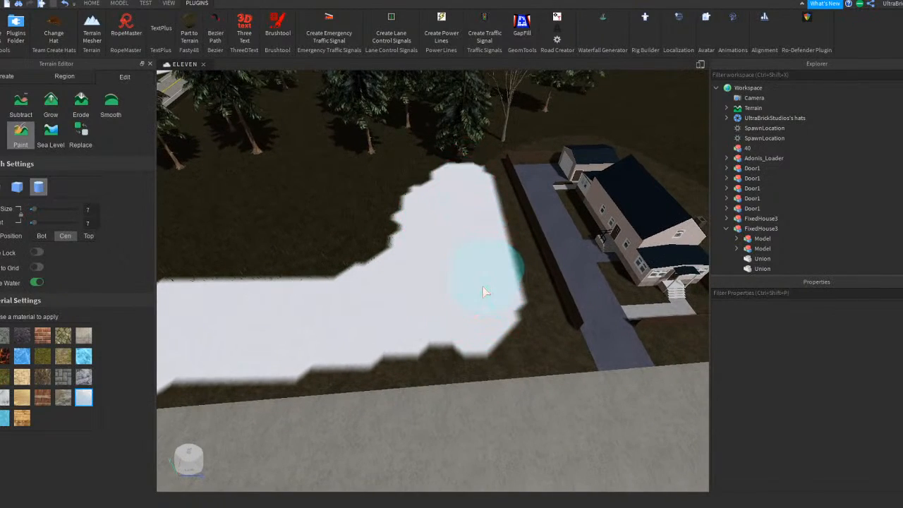
{"action": "right_click_drag", "start_coordinate": [483, 287], "coordinate": [484, 294]}
Step: Fill the rest of the corner lot with snow up to the tree line, including the leftover patch in the middle
{"action": "key", "text": "a"}
{"action": "mouse_move", "coordinate": [495, 275]}
{"action": "left_mouse_down"}
{"action": "mouse_move", "coordinate": [473, 249]}
{"action": "mouse_move", "coordinate": [390, 216]}
{"action": "mouse_move", "coordinate": [367, 191]}
{"action": "mouse_move", "coordinate": [409, 206]}
{"action": "mouse_move", "coordinate": [444, 151]}
{"action": "mouse_move", "coordinate": [457, 152]}
{"action": "mouse_move", "coordinate": [380, 162]}
{"action": "mouse_move", "coordinate": [427, 164]}
{"action": "left_mouse_up"}
{"action": "key", "text": "d"}
{"action": "key", "text": "a"}
{"action": "key", "text": "d"}
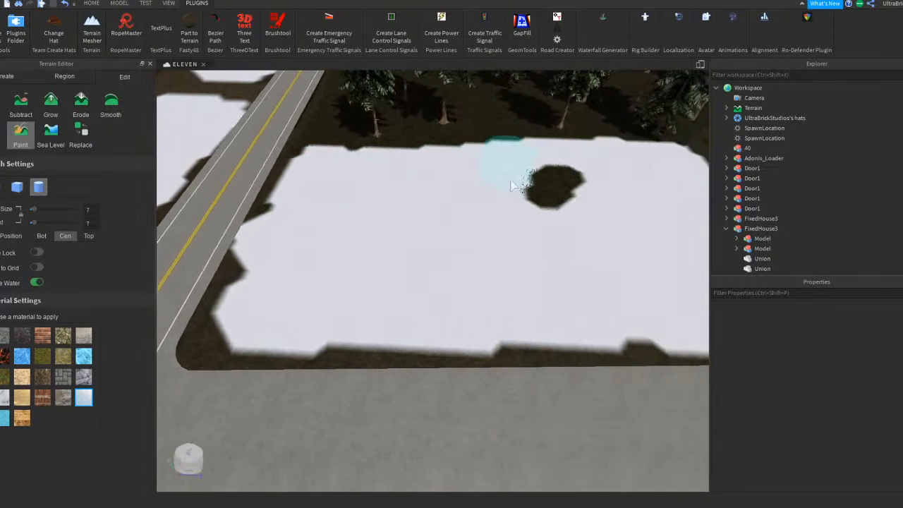
{"action": "mouse_move", "coordinate": [459, 141]}
{"action": "left_mouse_down"}
{"action": "mouse_move", "coordinate": [474, 173]}
{"action": "mouse_move", "coordinate": [506, 183]}
{"action": "mouse_move", "coordinate": [478, 286]}
{"action": "mouse_move", "coordinate": [347, 286]}
{"action": "mouse_move", "coordinate": [351, 302]}
{"action": "left_mouse_up"}
Step: Paint a snow strip along the road between the beige house and the blue house's driveway
{"action": "key", "text": "d"}
{"action": "key", "text": "d"}
{"action": "left_click_drag", "start_coordinate": [449, 307], "coordinate": [497, 285]}
{"action": "key", "text": "d"}
{"action": "key", "text": "d"}
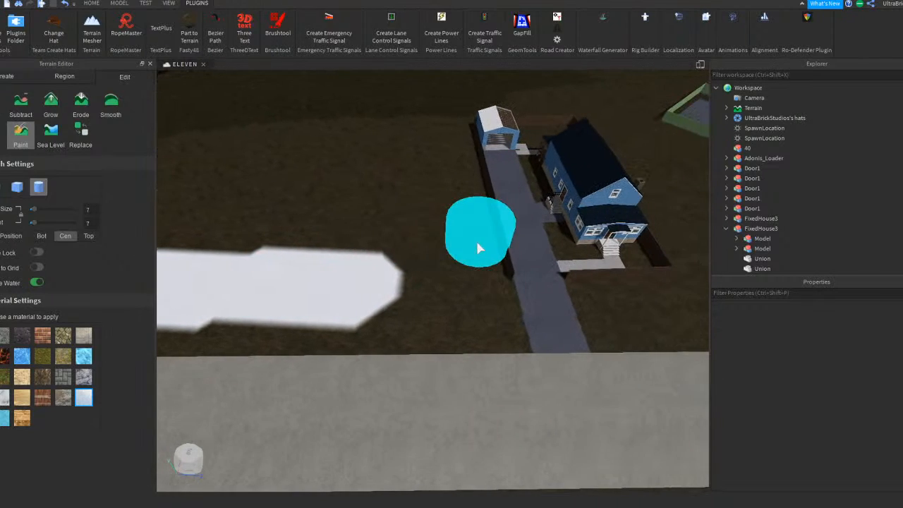
{"action": "key", "text": "s"}
{"action": "right_click_drag", "start_coordinate": [484, 243], "coordinate": [474, 228]}
Step: Outline the lot between the beige and blue houses with snow along both sides and its back edge
{"action": "key", "text": "w"}
{"action": "mouse_move", "coordinate": [460, 116]}
{"action": "left_mouse_down"}
{"action": "mouse_move", "coordinate": [473, 222]}
{"action": "mouse_move", "coordinate": [456, 268]}
{"action": "mouse_move", "coordinate": [406, 216]}
{"action": "left_mouse_up"}
{"action": "key", "text": "w"}
{"action": "key", "text": "a"}
{"action": "key", "text": "e"}
{"action": "key", "text": "d"}
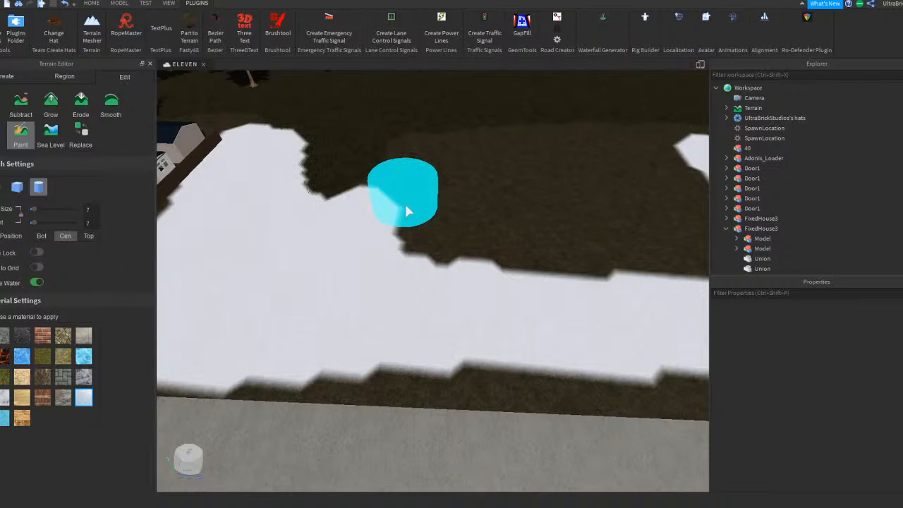
{"action": "left_click_drag", "start_coordinate": [270, 157], "coordinate": [553, 183]}
{"action": "key", "text": "d"}
{"action": "key", "text": "s"}
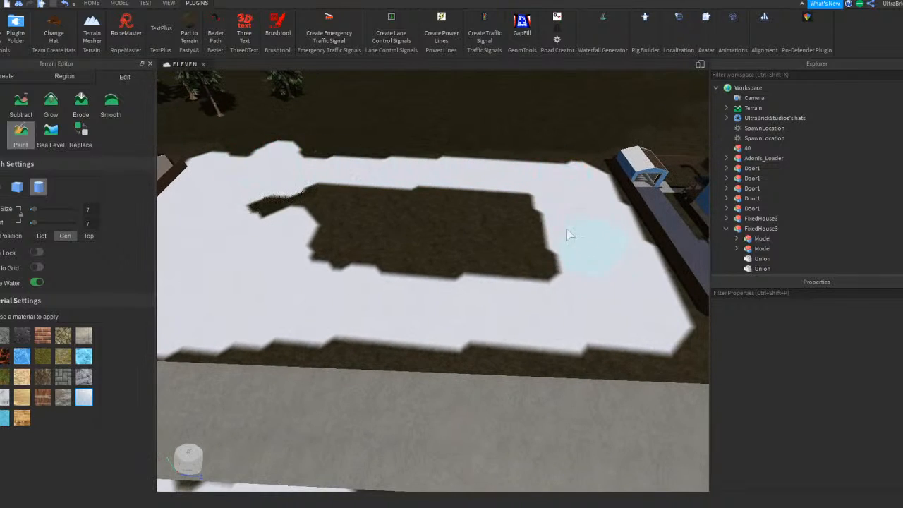
Step: Fill the dark patch enclosed by snow in the middle of the lot between the beige and blue houses
{"action": "key", "text": "a"}
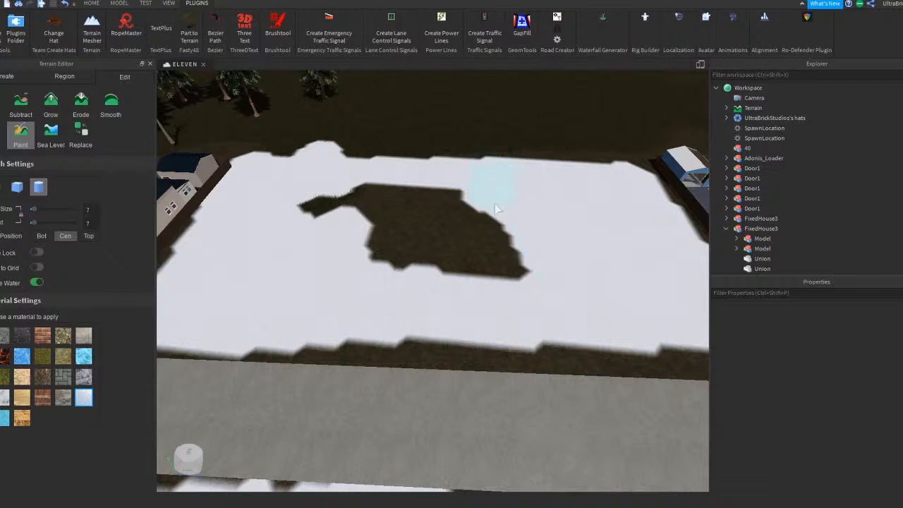
{"action": "key", "text": "a"}
{"action": "mouse_move", "coordinate": [492, 291]}
{"action": "left_mouse_down"}
{"action": "mouse_move", "coordinate": [309, 190]}
{"action": "mouse_move", "coordinate": [490, 269]}
{"action": "left_mouse_up"}
{"action": "key", "text": "d"}
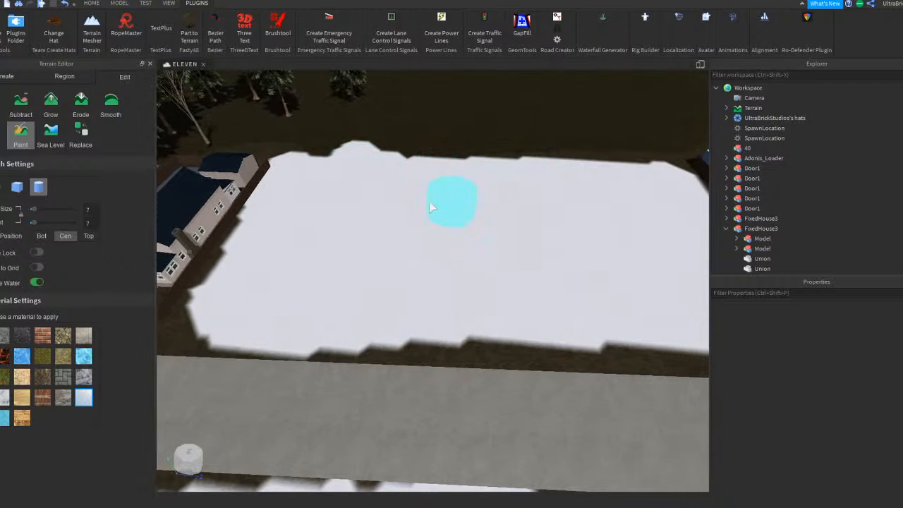
Step: Push the lot's back snow edge farther out toward the trees behind the beige house
{"action": "key", "text": "e"}
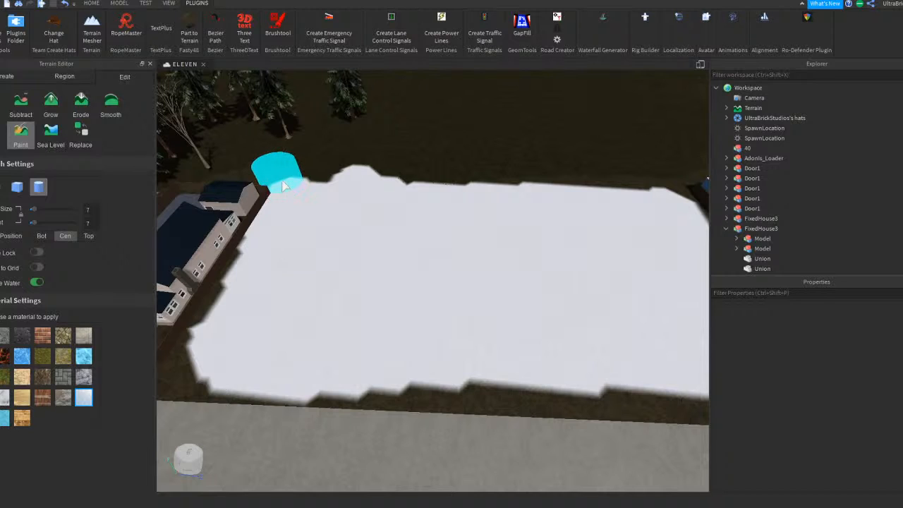
{"action": "key", "text": "d"}
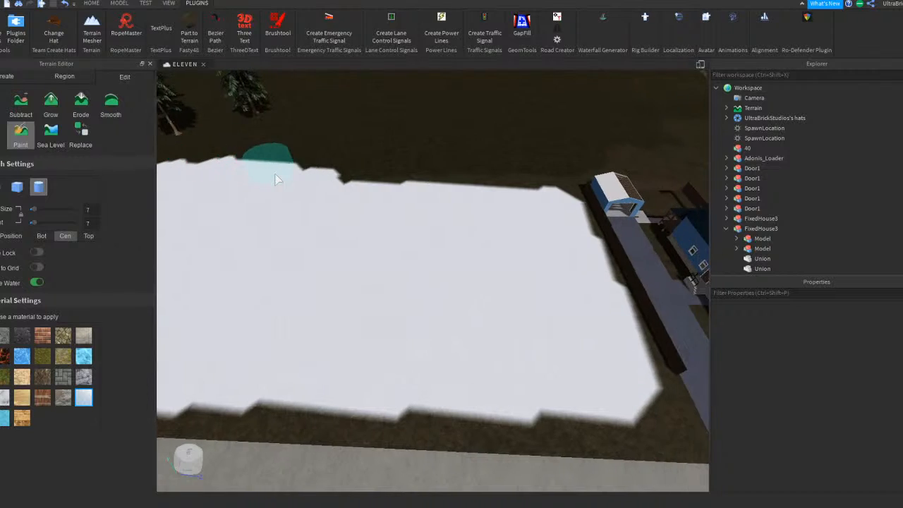
{"action": "key", "text": "d"}
{"action": "key", "text": "e"}
Step: Paint snow behind and around the blue house's fenced yard and down its far side to the road
{"action": "right_click_drag", "start_coordinate": [360, 182], "coordinate": [372, 227]}
{"action": "key", "text": "w"}
{"action": "key", "text": "d"}
{"action": "mouse_move", "coordinate": [279, 259]}
{"action": "left_mouse_down"}
{"action": "mouse_move", "coordinate": [431, 254]}
{"action": "mouse_move", "coordinate": [482, 340]}
{"action": "mouse_move", "coordinate": [398, 313]}
{"action": "mouse_move", "coordinate": [343, 277]}
{"action": "mouse_move", "coordinate": [446, 358]}
{"action": "mouse_move", "coordinate": [419, 257]}
{"action": "mouse_move", "coordinate": [424, 240]}
{"action": "mouse_move", "coordinate": [416, 282]}
{"action": "left_mouse_up"}
{"action": "key", "text": "s"}
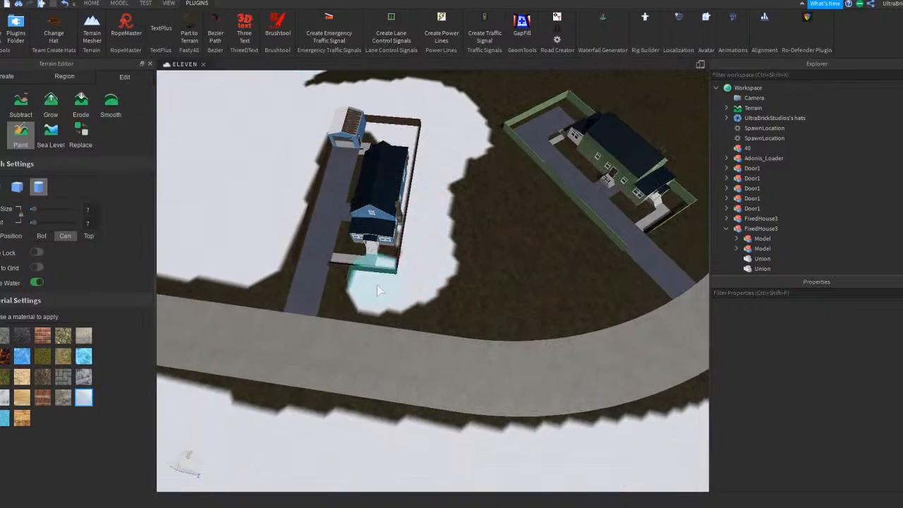
Step: Cover the grass between the blue house and the green house's driveway with snow along the curved road
{"action": "right_click_drag", "start_coordinate": [432, 299], "coordinate": [434, 295]}
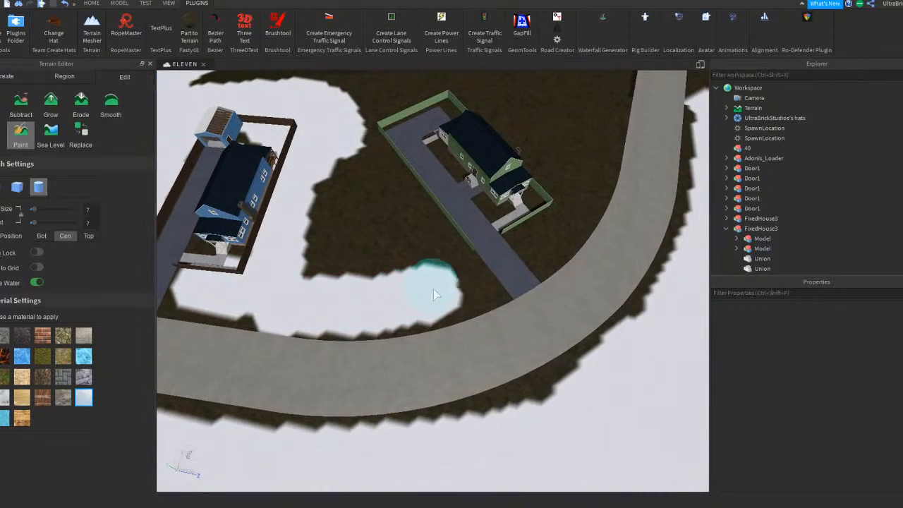
{"action": "left_click_drag", "start_coordinate": [355, 196], "coordinate": [339, 181]}
{"action": "key", "text": "w"}
{"action": "mouse_move", "coordinate": [339, 182]}
{"action": "right_mouse_down"}
{"action": "mouse_move", "coordinate": [367, 139]}
{"action": "mouse_move", "coordinate": [396, 154]}
{"action": "right_mouse_up"}
{"action": "mouse_move", "coordinate": [396, 154]}
{"action": "left_mouse_down"}
{"action": "mouse_move", "coordinate": [327, 177]}
{"action": "mouse_move", "coordinate": [419, 260]}
{"action": "left_mouse_up"}
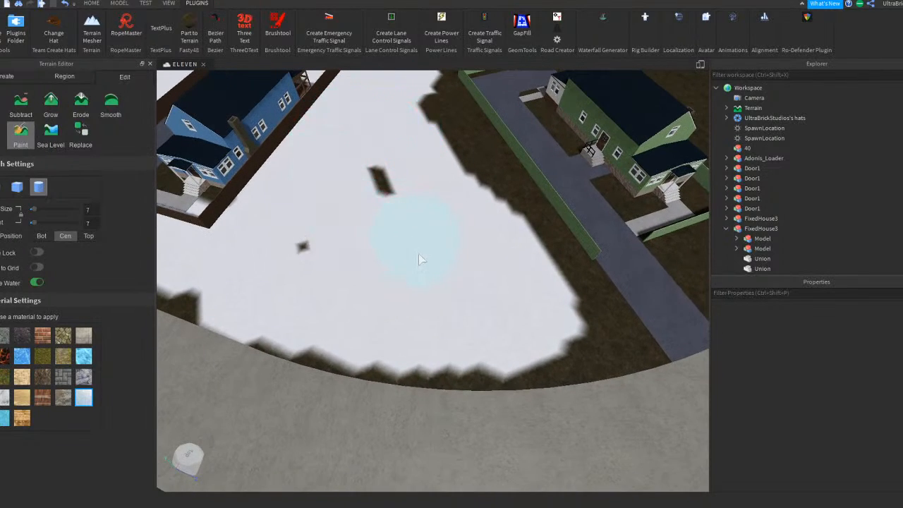
{"action": "left_click_drag", "start_coordinate": [311, 231], "coordinate": [387, 194]}
Step: Extend the snow along the outside of the green house's driveway fence toward the grass behind it
{"action": "mouse_move", "coordinate": [387, 180]}
{"action": "right_mouse_down"}
{"action": "mouse_move", "coordinate": [384, 167]}
{"action": "mouse_move", "coordinate": [430, 150]}
{"action": "right_mouse_up"}
{"action": "left_click_drag", "start_coordinate": [430, 150], "coordinate": [520, 365]}
{"action": "right_click_drag", "start_coordinate": [520, 366], "coordinate": [493, 338]}
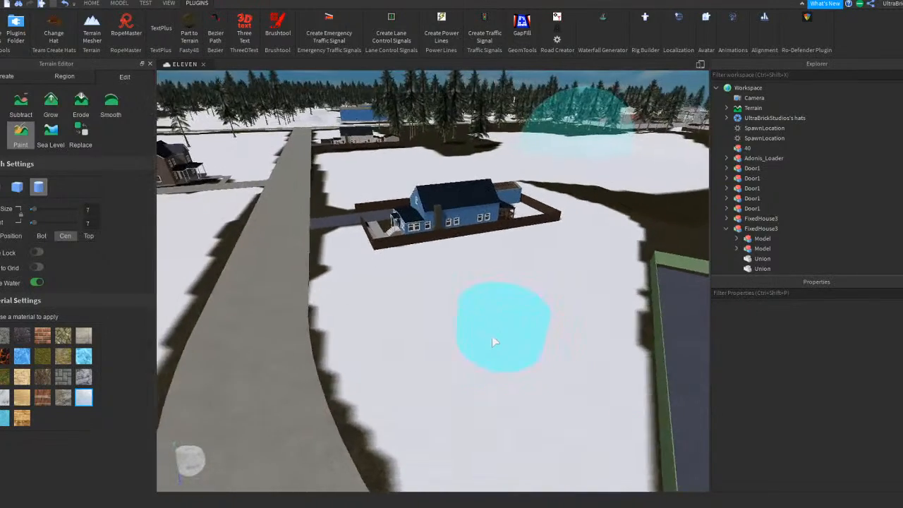
{"action": "key", "text": "w"}
{"action": "right_click_drag", "start_coordinate": [515, 256], "coordinate": [516, 256]}
{"action": "key", "text": "w"}
Step: Paint snow over the grass behind the blue house and along the back fence of the green house
{"action": "mouse_move", "coordinate": [375, 207]}
{"action": "left_mouse_down"}
{"action": "mouse_move", "coordinate": [482, 247]}
{"action": "mouse_move", "coordinate": [360, 210]}
{"action": "mouse_move", "coordinate": [433, 238]}
{"action": "mouse_move", "coordinate": [300, 205]}
{"action": "mouse_move", "coordinate": [344, 255]}
{"action": "left_mouse_up"}
{"action": "key", "text": "d"}
{"action": "key", "text": "d"}
{"action": "key", "text": "a"}
{"action": "key", "text": "d"}
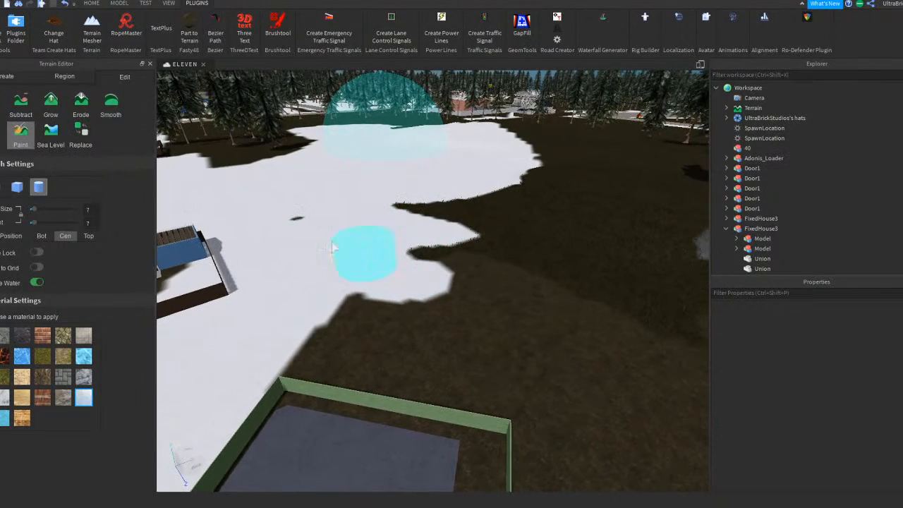
{"action": "mouse_move", "coordinate": [377, 298]}
{"action": "left_mouse_down"}
{"action": "mouse_move", "coordinate": [353, 348]}
{"action": "mouse_move", "coordinate": [475, 355]}
{"action": "left_mouse_up"}
{"action": "right_click_drag", "start_coordinate": [476, 355], "coordinate": [476, 357]}
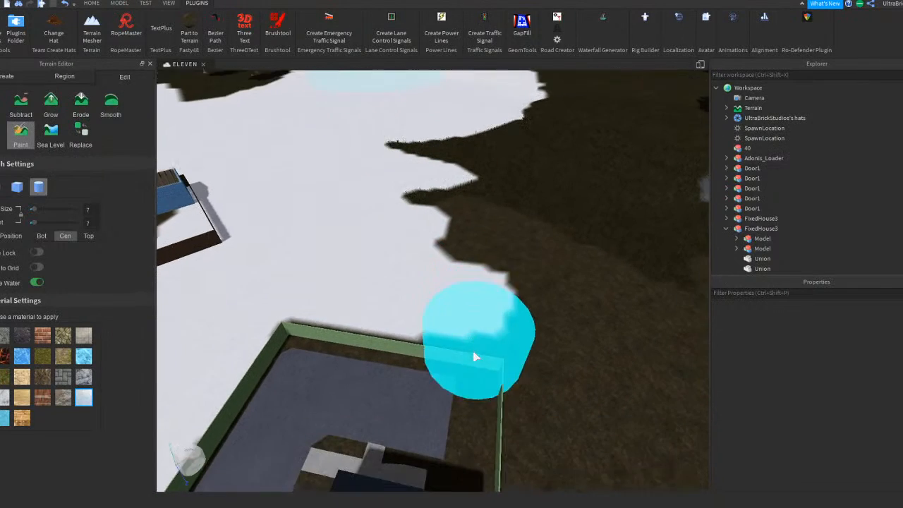
Step: Paint a snow band down the outer side of the green house's fence toward the curved road
{"action": "key", "text": "s"}
{"action": "right_click_drag", "start_coordinate": [456, 268], "coordinate": [457, 268]}
{"action": "mouse_move", "coordinate": [433, 230]}
{"action": "left_mouse_down"}
{"action": "mouse_move", "coordinate": [430, 219]}
{"action": "mouse_move", "coordinate": [469, 290]}
{"action": "mouse_move", "coordinate": [460, 220]}
{"action": "left_mouse_up"}
{"action": "key", "text": "s"}
{"action": "left_click_drag", "start_coordinate": [453, 315], "coordinate": [450, 321]}
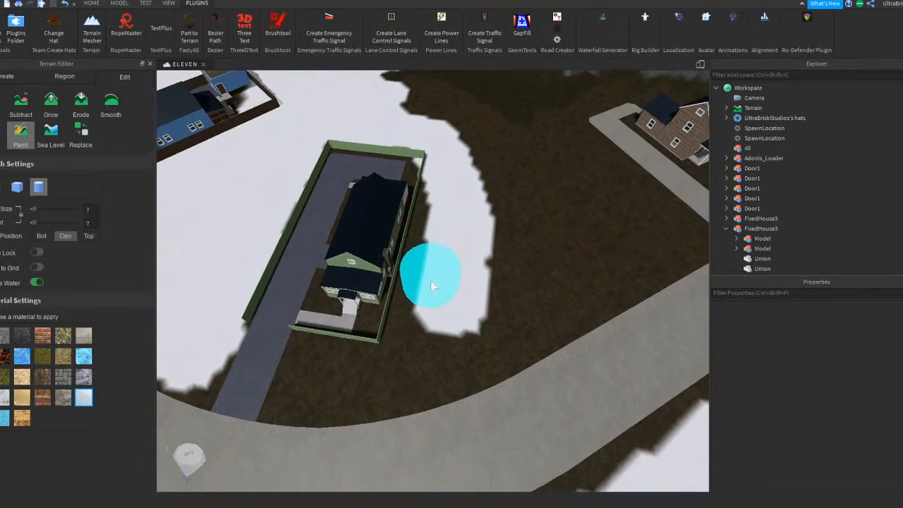
{"action": "right_click_drag", "start_coordinate": [433, 287], "coordinate": [448, 263]}
Step: Fill the grass between the green house's fence and the road with snow, including the yard's outer side
{"action": "right_click_drag", "start_coordinate": [502, 216], "coordinate": [519, 221]}
{"action": "mouse_move", "coordinate": [519, 221]}
{"action": "left_mouse_down"}
{"action": "mouse_move", "coordinate": [530, 236]}
{"action": "mouse_move", "coordinate": [478, 289]}
{"action": "mouse_move", "coordinate": [405, 297]}
{"action": "mouse_move", "coordinate": [405, 280]}
{"action": "mouse_move", "coordinate": [478, 204]}
{"action": "mouse_move", "coordinate": [487, 173]}
{"action": "mouse_move", "coordinate": [487, 195]}
{"action": "left_mouse_up"}
{"action": "key", "text": "e"}
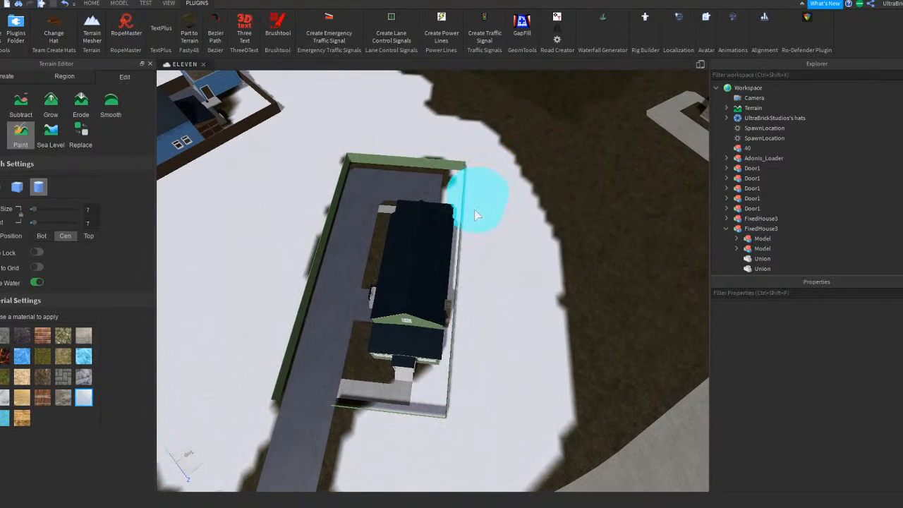
{"action": "right_click_drag", "start_coordinate": [475, 210], "coordinate": [506, 226]}
{"action": "mouse_move", "coordinate": [506, 226]}
{"action": "left_mouse_down"}
{"action": "mouse_move", "coordinate": [505, 239]}
{"action": "mouse_move", "coordinate": [488, 221]}
{"action": "mouse_move", "coordinate": [485, 227]}
{"action": "mouse_move", "coordinate": [486, 201]}
{"action": "left_mouse_up"}
Step: Paint snow on the strip between the green house and its driveway and along the driveway fence
{"action": "scroll", "coordinate": [481, 244], "scroll_direction": "up", "scroll_amount": 2}
{"action": "key", "text": "a"}
{"action": "mouse_move", "coordinate": [437, 185]}
{"action": "left_mouse_down"}
{"action": "mouse_move", "coordinate": [428, 168]}
{"action": "mouse_move", "coordinate": [429, 282]}
{"action": "left_mouse_up"}
{"action": "scroll", "coordinate": [429, 254], "scroll_direction": "down", "scroll_amount": 3}
{"action": "scroll", "coordinate": [416, 261], "scroll_direction": "up", "scroll_amount": 1}
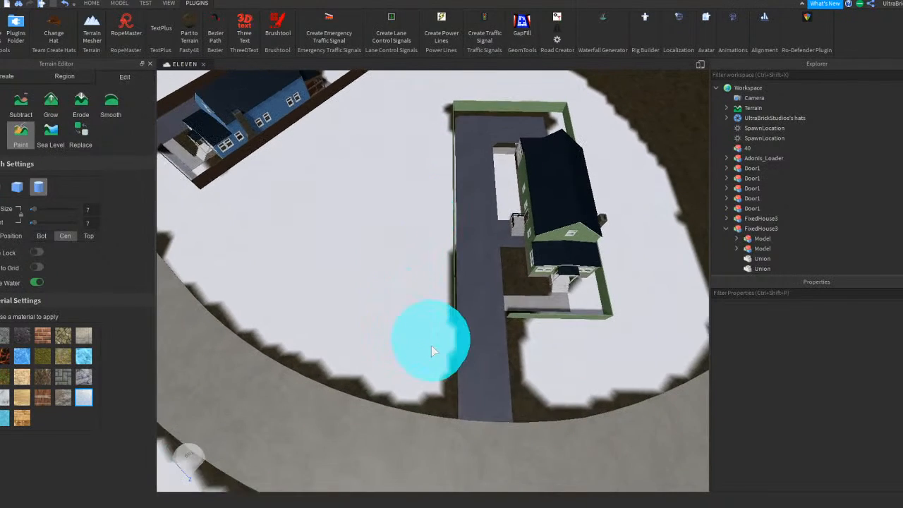
{"action": "left_click", "coordinate": [431, 357]}
Step: Set the brush size to 1 and paint snow on the front yard patch between the green house's driveway and porch
{"action": "scroll", "coordinate": [541, 286], "scroll_direction": "down", "scroll_amount": 6, "text": "shift"}
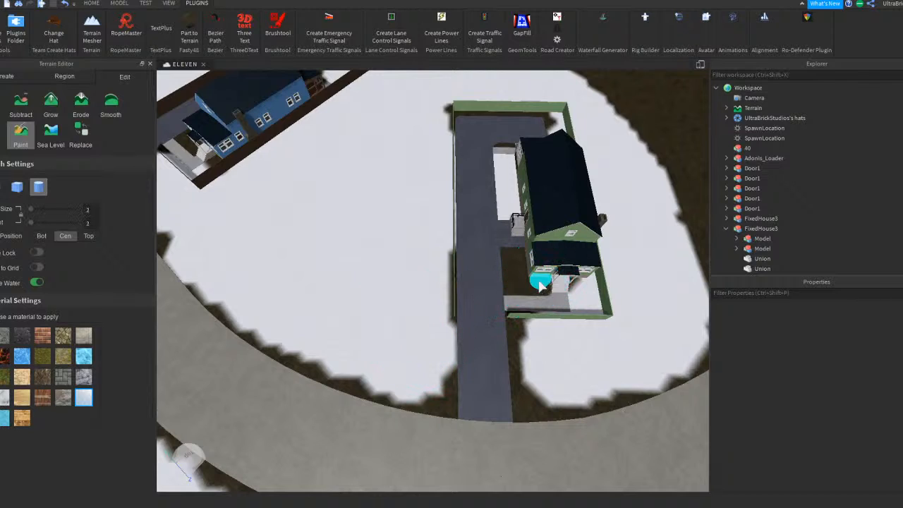
{"action": "right_click_drag", "start_coordinate": [541, 286], "coordinate": [540, 286]}
{"action": "scroll", "coordinate": [539, 283], "scroll_direction": "up", "scroll_amount": 6}
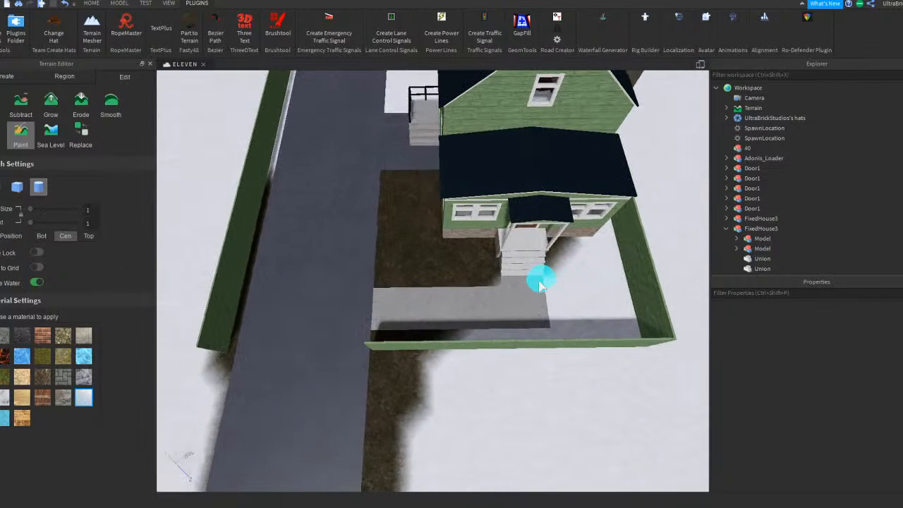
{"action": "mouse_move", "coordinate": [409, 231]}
{"action": "left_mouse_down"}
{"action": "mouse_move", "coordinate": [412, 212]}
{"action": "mouse_move", "coordinate": [417, 254]}
{"action": "mouse_move", "coordinate": [430, 256]}
{"action": "left_mouse_up"}
Step: Set the brush size to 3 and paint snow from the green house along the road and beside the brick house's driveway
{"action": "scroll", "coordinate": [430, 257], "scroll_direction": "down", "scroll_amount": 5}
{"action": "scroll", "coordinate": [428, 268], "scroll_direction": "up", "scroll_amount": 3, "text": "shift"}
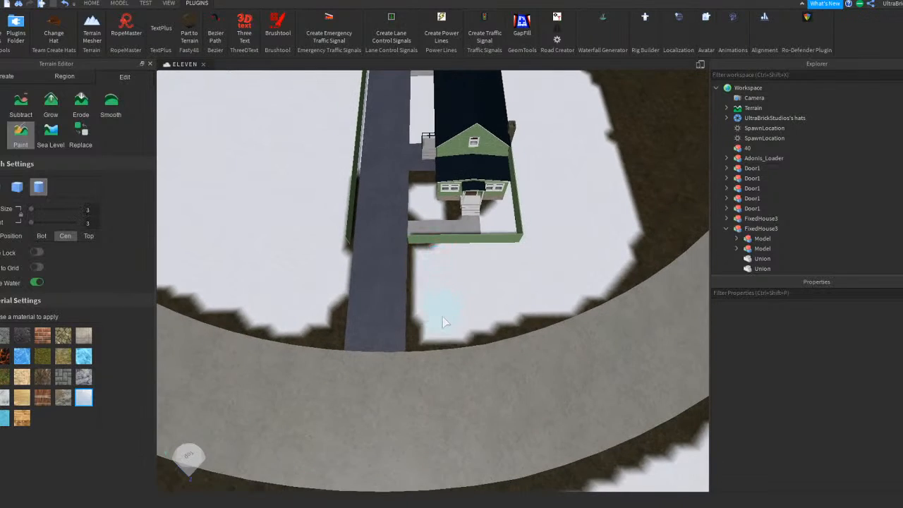
{"action": "key", "text": "d"}
{"action": "right_click_drag", "start_coordinate": [478, 232], "coordinate": [478, 233]}
{"action": "key", "text": "d"}
{"action": "mouse_move", "coordinate": [349, 297]}
{"action": "left_mouse_down"}
{"action": "mouse_move", "coordinate": [394, 299]}
{"action": "mouse_move", "coordinate": [432, 285]}
{"action": "mouse_move", "coordinate": [432, 155]}
{"action": "mouse_move", "coordinate": [454, 237]}
{"action": "mouse_move", "coordinate": [403, 252]}
{"action": "mouse_move", "coordinate": [506, 229]}
{"action": "left_mouse_up"}
{"action": "key", "text": "a"}
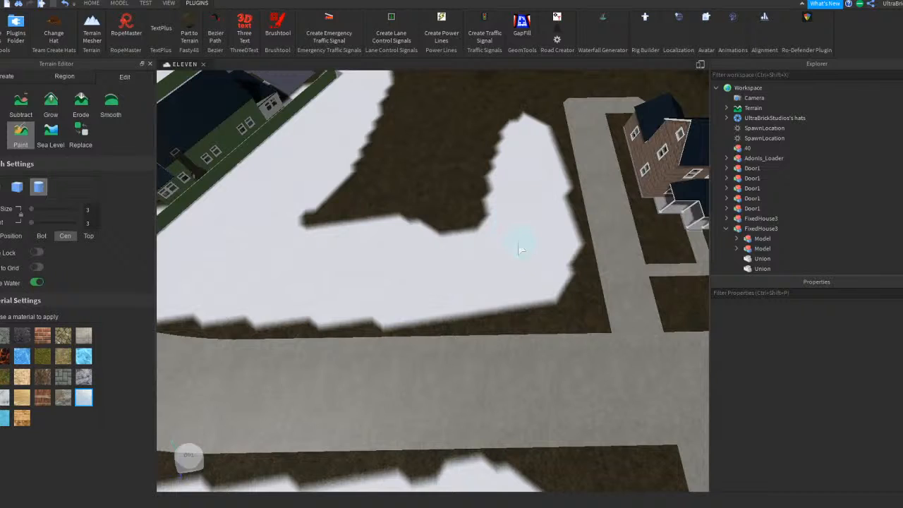
{"action": "right_click_drag", "start_coordinate": [520, 253], "coordinate": [513, 211]}
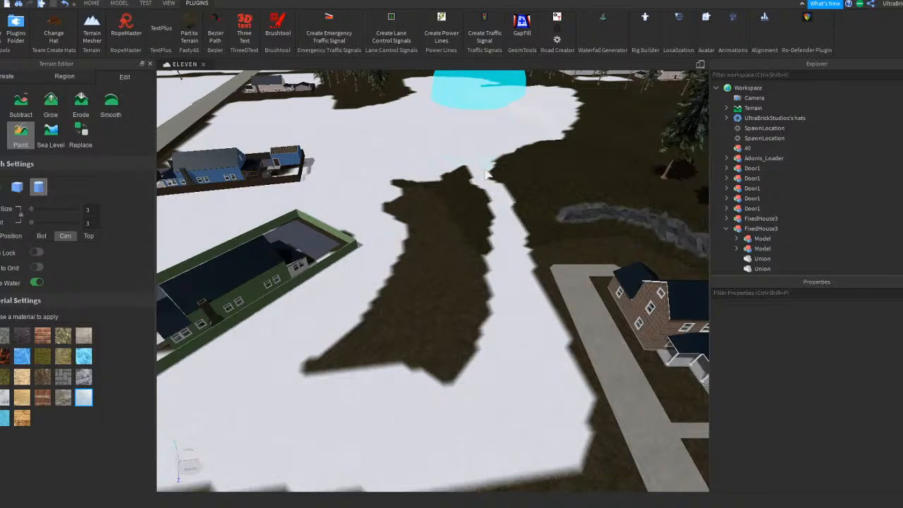
Step: Fill the dark grass patch between the green house and the brick house with snow
{"action": "left_click_drag", "start_coordinate": [464, 196], "coordinate": [428, 183]}
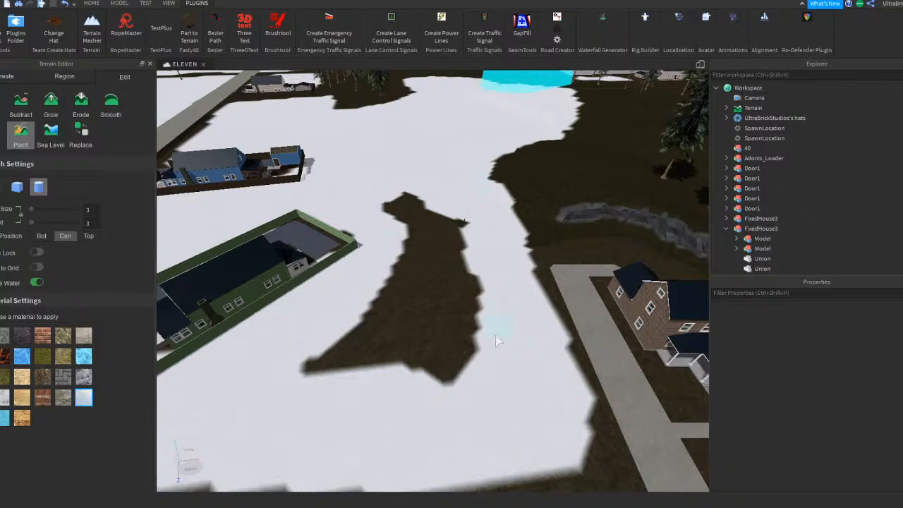
{"action": "key", "text": "a"}
{"action": "mouse_move", "coordinate": [521, 219]}
{"action": "left_mouse_down"}
{"action": "mouse_move", "coordinate": [531, 370]}
{"action": "mouse_move", "coordinate": [412, 372]}
{"action": "mouse_move", "coordinate": [568, 352]}
{"action": "left_mouse_up"}
{"action": "key", "text": "a"}
{"action": "key", "text": "d"}
{"action": "left_click_drag", "start_coordinate": [374, 335], "coordinate": [433, 205]}
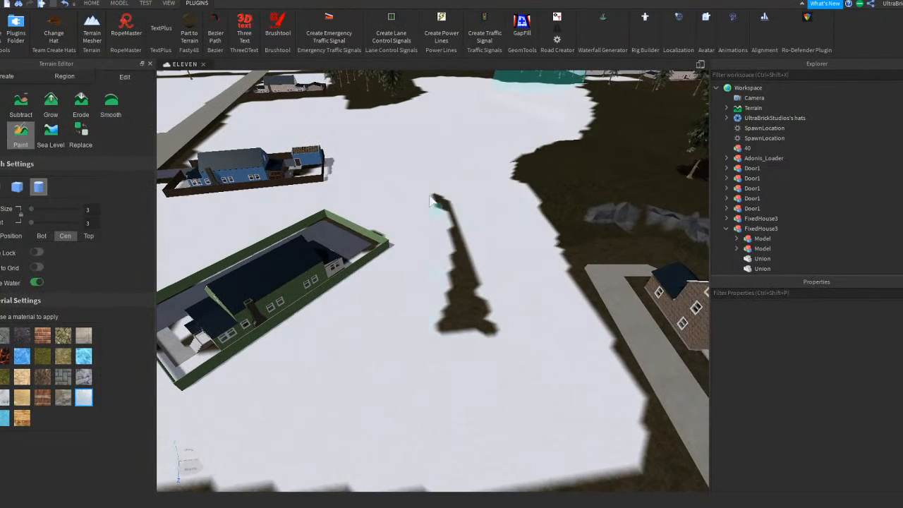
{"action": "mouse_move", "coordinate": [463, 259]}
{"action": "left_mouse_down"}
{"action": "mouse_move", "coordinate": [441, 314]}
{"action": "mouse_move", "coordinate": [427, 189]}
{"action": "left_mouse_up"}
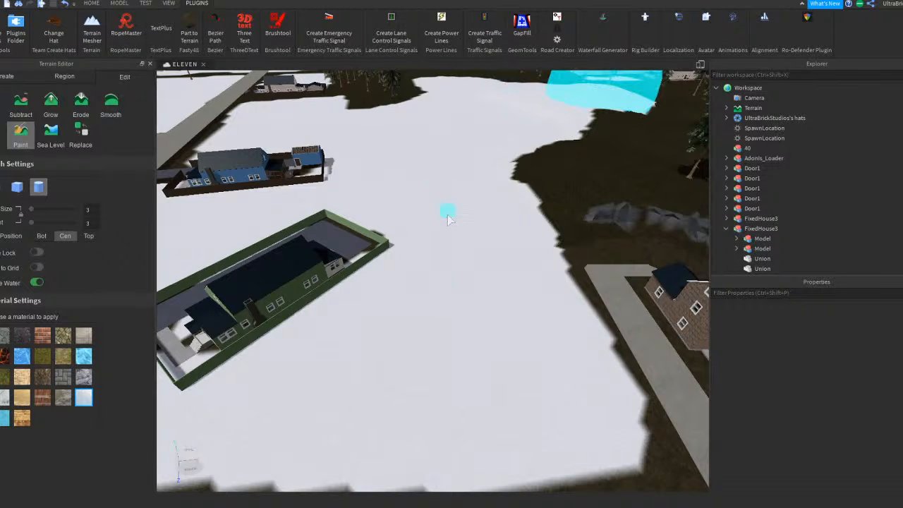
Step: Extend the snow edge along the outer side of the brick house's driveway down to the road corner
{"action": "key", "text": "d"}
{"action": "key", "text": "q"}
{"action": "key", "text": "a"}
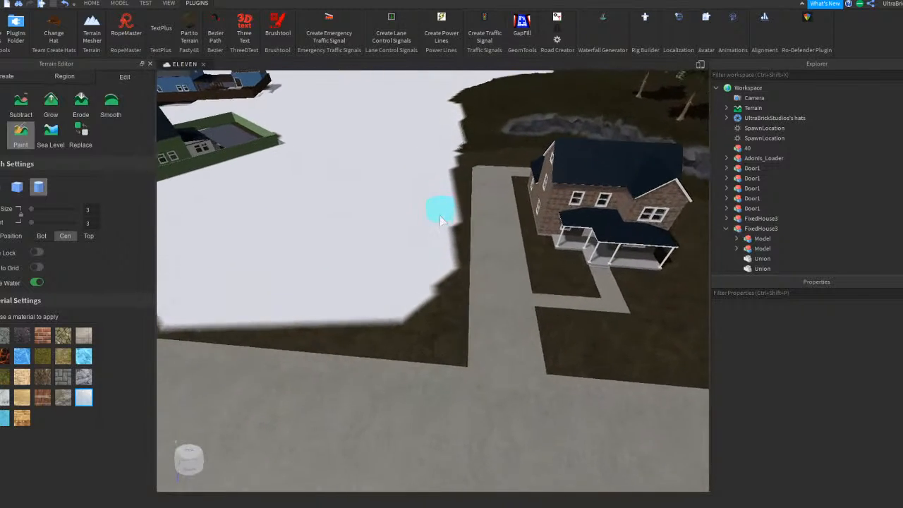
{"action": "key", "text": "w"}
{"action": "key", "text": "e"}
{"action": "left_click", "coordinate": [456, 202]}
{"action": "right_click_drag", "start_coordinate": [443, 327], "coordinate": [446, 325]}
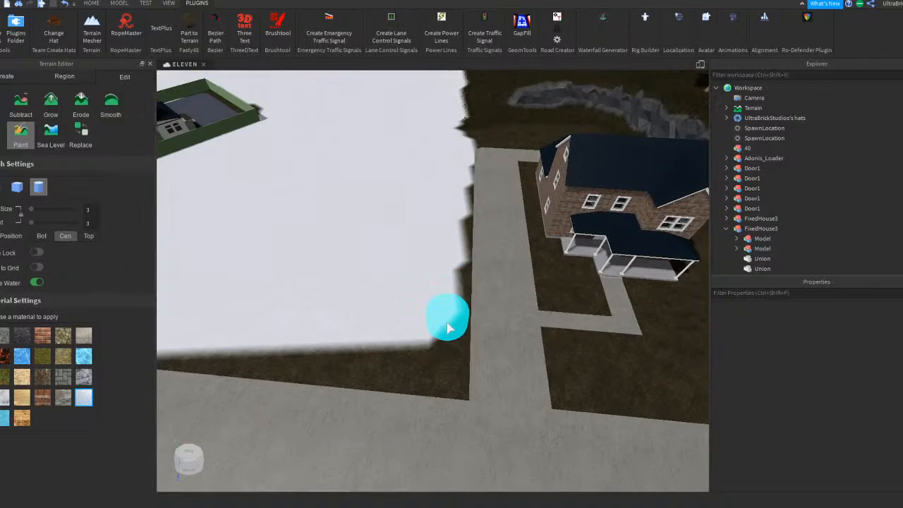
{"action": "key", "text": "a"}
{"action": "left_click_drag", "start_coordinate": [507, 341], "coordinate": [400, 327]}
{"action": "right_click_drag", "start_coordinate": [403, 332], "coordinate": [422, 294]}
Step: Set the brush size to 1 and paint a snow strip across the brick house's front yard between walkway and road
{"action": "key", "text": "s"}
{"action": "key", "text": "w"}
{"action": "scroll", "coordinate": [421, 294], "scroll_direction": "down", "scroll_amount": 2, "text": "ctrl"}
{"action": "key", "text": "w"}
{"action": "key", "text": "s"}
{"action": "mouse_move", "coordinate": [405, 315]}
{"action": "left_mouse_down"}
{"action": "mouse_move", "coordinate": [562, 331]}
{"action": "mouse_move", "coordinate": [503, 256]}
{"action": "left_mouse_up"}
{"action": "key", "text": "d"}
{"action": "key", "text": "a"}
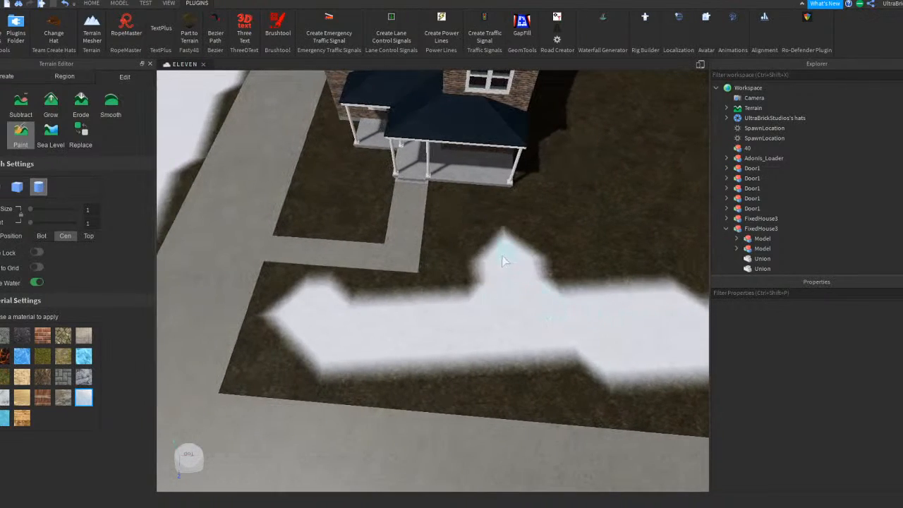
Step: Paint a snow band from the brick house's front yard up its side, joined to a strip along the rock ridge
{"action": "right_click_drag", "start_coordinate": [474, 281], "coordinate": [469, 242]}
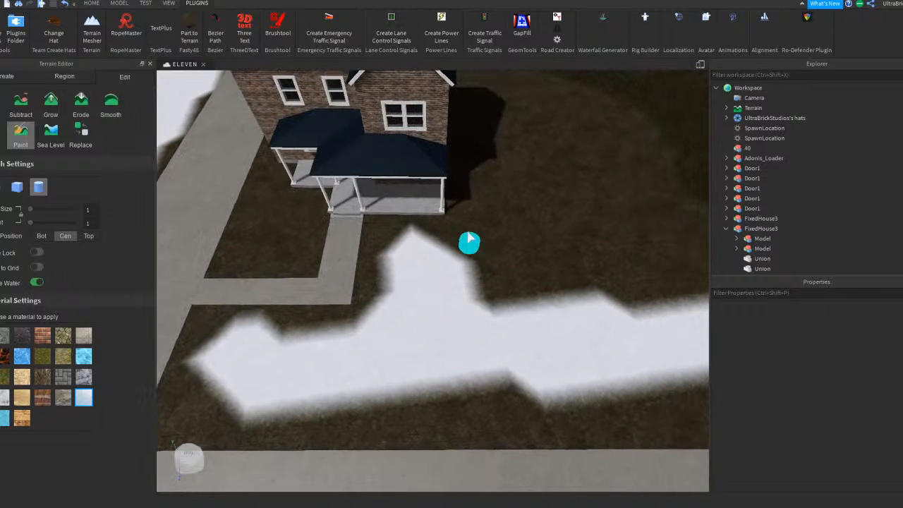
{"action": "left_click_drag", "start_coordinate": [499, 161], "coordinate": [482, 290]}
{"action": "right_click_drag", "start_coordinate": [481, 290], "coordinate": [476, 290]}
{"action": "left_click_drag", "start_coordinate": [424, 178], "coordinate": [595, 296]}
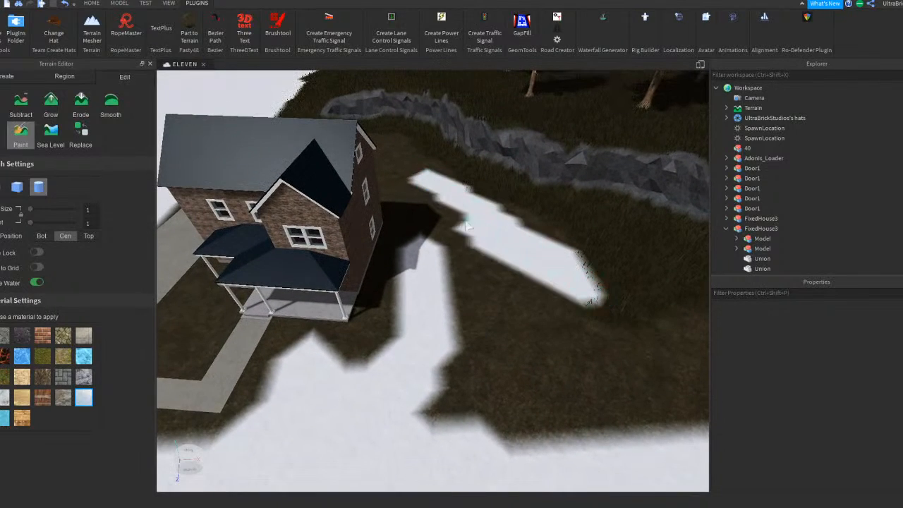
{"action": "left_click_drag", "start_coordinate": [423, 256], "coordinate": [432, 248]}
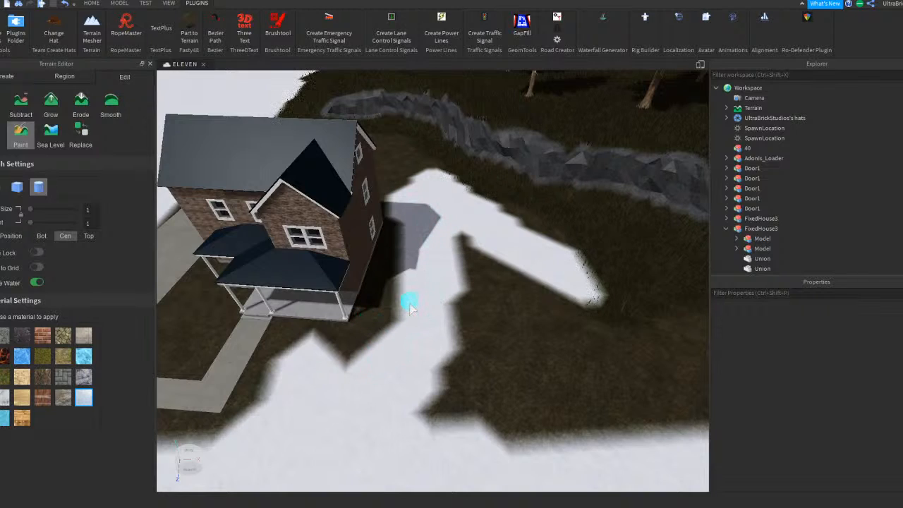
Step: Fill the brick house's side yard with snow between the porch, the rock ridge and the front strip
{"action": "key", "text": "q"}
{"action": "mouse_move", "coordinate": [348, 261]}
{"action": "left_mouse_down"}
{"action": "mouse_move", "coordinate": [393, 264]}
{"action": "mouse_move", "coordinate": [433, 302]}
{"action": "left_mouse_up"}
{"action": "mouse_move", "coordinate": [428, 187]}
{"action": "left_mouse_down"}
{"action": "mouse_move", "coordinate": [475, 242]}
{"action": "mouse_move", "coordinate": [484, 192]}
{"action": "mouse_move", "coordinate": [619, 302]}
{"action": "mouse_move", "coordinate": [485, 202]}
{"action": "mouse_move", "coordinate": [478, 238]}
{"action": "mouse_move", "coordinate": [586, 315]}
{"action": "left_mouse_up"}
{"action": "key", "text": "d"}
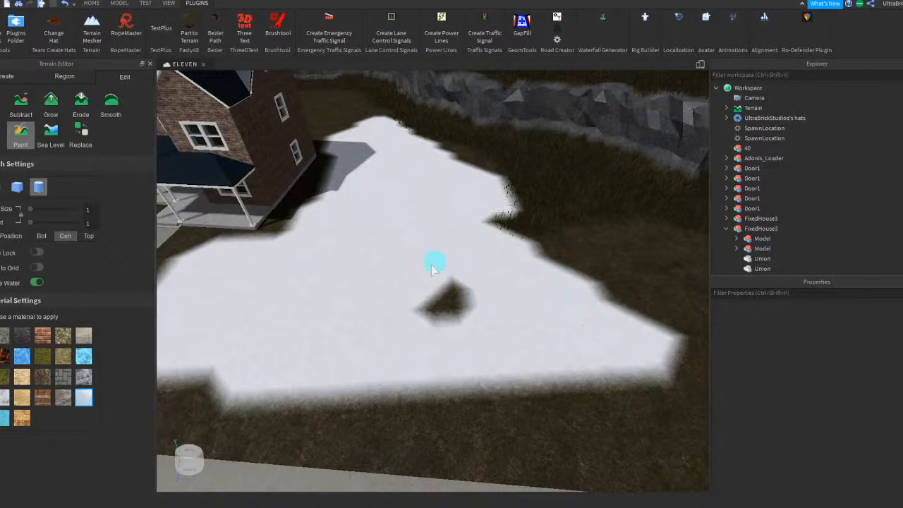
{"action": "right_click_drag", "start_coordinate": [418, 260], "coordinate": [421, 266]}
{"action": "left_click_drag", "start_coordinate": [421, 265], "coordinate": [438, 286]}
{"action": "key", "text": "e"}
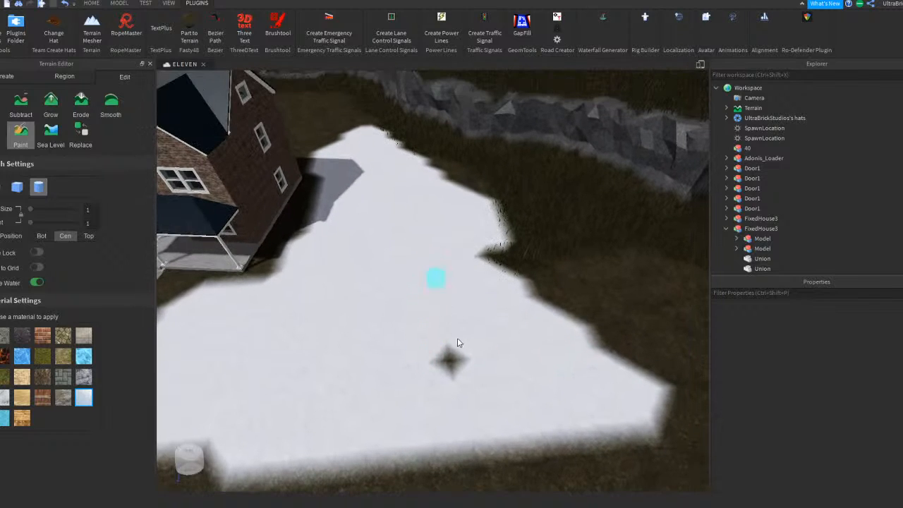
Step: Paint snow into the shaded corner between the brick house's side wall and its rear wing
{"action": "right_click_drag", "start_coordinate": [398, 337], "coordinate": [400, 337]}
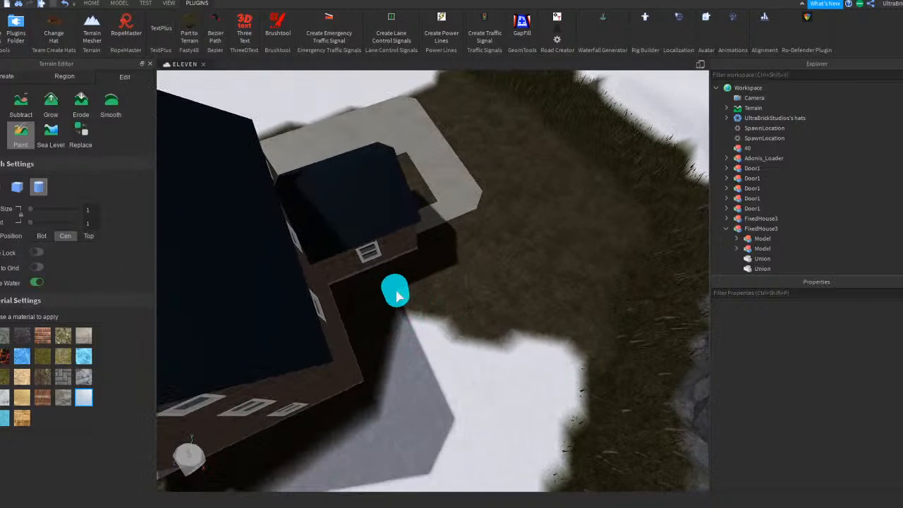
{"action": "right_click_drag", "start_coordinate": [397, 295], "coordinate": [397, 294]}
{"action": "scroll", "coordinate": [437, 273], "scroll_direction": "up", "scroll_amount": 3}
{"action": "left_click_drag", "start_coordinate": [438, 272], "coordinate": [471, 325]}
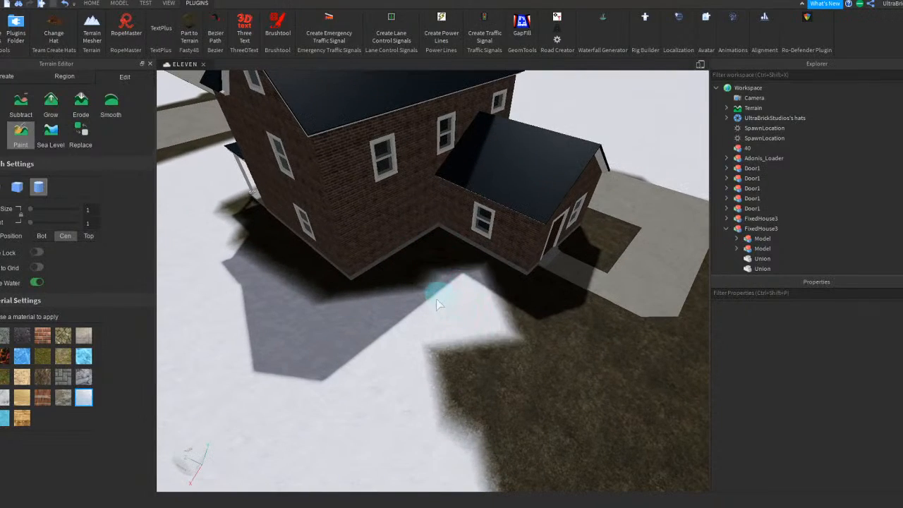
Step: Cover the brick house's backyard grass with snow from the rear wing out past the driveway's end
{"action": "right_click_drag", "start_coordinate": [426, 287], "coordinate": [415, 259]}
{"action": "left_click_drag", "start_coordinate": [415, 259], "coordinate": [583, 341]}
{"action": "right_click_drag", "start_coordinate": [583, 340], "coordinate": [584, 342]}
{"action": "mouse_move", "coordinate": [584, 341]}
{"action": "left_mouse_down"}
{"action": "mouse_move", "coordinate": [558, 357]}
{"action": "mouse_move", "coordinate": [372, 335]}
{"action": "mouse_move", "coordinate": [329, 344]}
{"action": "mouse_move", "coordinate": [621, 412]}
{"action": "left_mouse_up"}
{"action": "scroll", "coordinate": [551, 378], "scroll_direction": "down", "scroll_amount": 4}
{"action": "mouse_move", "coordinate": [384, 333]}
{"action": "left_mouse_down"}
{"action": "mouse_move", "coordinate": [441, 353]}
{"action": "mouse_move", "coordinate": [544, 312]}
{"action": "mouse_move", "coordinate": [575, 198]}
{"action": "left_mouse_up"}
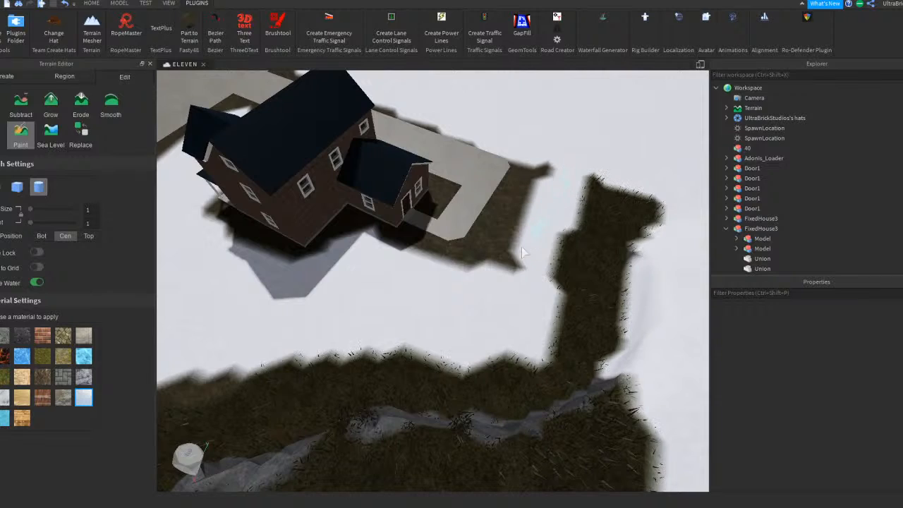
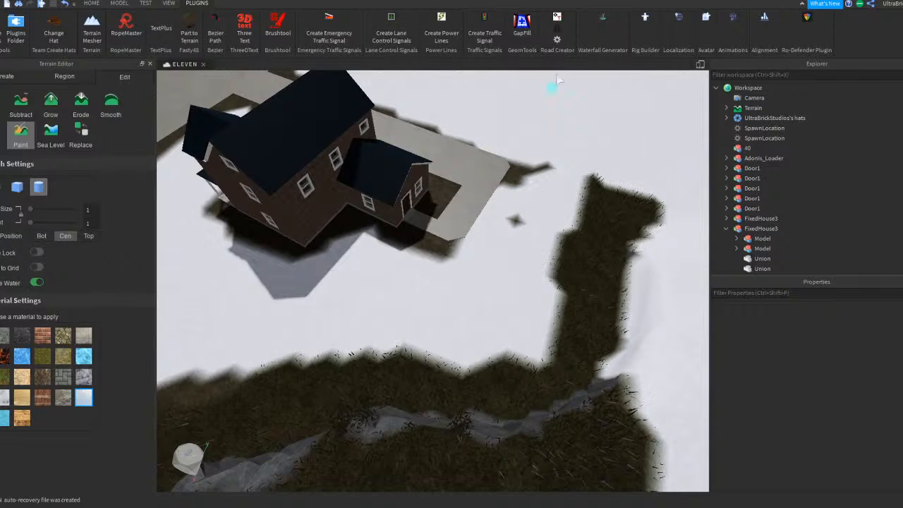
Step: Paint snow over the leftover grass specks and the grass strip behind the brick house's driveway
{"action": "left_click", "coordinate": [520, 219]}
{"action": "key", "text": "d"}
{"action": "mouse_move", "coordinate": [519, 221]}
{"action": "left_mouse_down"}
{"action": "mouse_move", "coordinate": [531, 203]}
{"action": "mouse_move", "coordinate": [519, 212]}
{"action": "mouse_move", "coordinate": [573, 219]}
{"action": "mouse_move", "coordinate": [595, 180]}
{"action": "left_mouse_up"}
{"action": "key", "text": "q"}
{"action": "mouse_move", "coordinate": [460, 235]}
{"action": "left_mouse_down"}
{"action": "mouse_move", "coordinate": [544, 221]}
{"action": "mouse_move", "coordinate": [503, 279]}
{"action": "left_mouse_up"}
{"action": "mouse_move", "coordinate": [533, 221]}
{"action": "right_mouse_down"}
{"action": "mouse_move", "coordinate": [558, 228]}
{"action": "mouse_move", "coordinate": [517, 236]}
{"action": "mouse_move", "coordinate": [503, 205]}
{"action": "right_mouse_up"}
{"action": "key", "text": "w"}
{"action": "mouse_move", "coordinate": [490, 319]}
{"action": "left_mouse_down"}
{"action": "mouse_move", "coordinate": [485, 332]}
{"action": "mouse_move", "coordinate": [511, 438]}
{"action": "left_mouse_up"}
Step: Paint snow over the grass between the brick house and its driveway, including the patch beside the rear wing
{"action": "right_click_drag", "start_coordinate": [463, 233], "coordinate": [468, 231]}
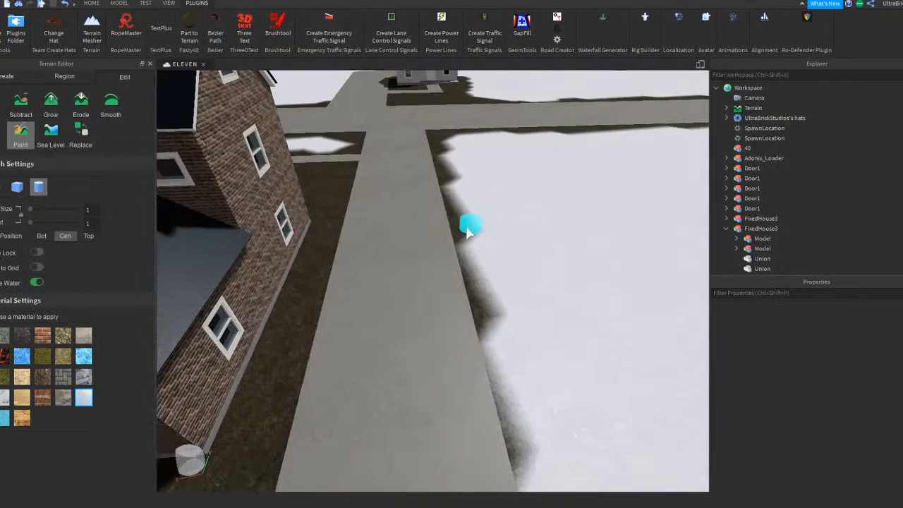
{"action": "mouse_move", "coordinate": [358, 233]}
{"action": "right_mouse_down"}
{"action": "mouse_move", "coordinate": [364, 214]}
{"action": "mouse_move", "coordinate": [360, 233]}
{"action": "right_mouse_up"}
{"action": "mouse_move", "coordinate": [421, 260]}
{"action": "left_mouse_down"}
{"action": "mouse_move", "coordinate": [516, 261]}
{"action": "mouse_move", "coordinate": [570, 250]}
{"action": "left_mouse_up"}
{"action": "right_click_drag", "start_coordinate": [570, 250], "coordinate": [471, 252]}
{"action": "left_click_drag", "start_coordinate": [286, 238], "coordinate": [395, 266]}
{"action": "right_click_drag", "start_coordinate": [395, 265], "coordinate": [375, 256]}
{"action": "mouse_move", "coordinate": [353, 282]}
{"action": "left_mouse_down"}
{"action": "mouse_move", "coordinate": [456, 304]}
{"action": "mouse_move", "coordinate": [472, 289]}
{"action": "mouse_move", "coordinate": [485, 308]}
{"action": "mouse_move", "coordinate": [510, 318]}
{"action": "left_mouse_up"}
{"action": "right_click_drag", "start_coordinate": [510, 319], "coordinate": [473, 159]}
{"action": "mouse_move", "coordinate": [437, 165]}
{"action": "left_mouse_down"}
{"action": "mouse_move", "coordinate": [548, 190]}
{"action": "mouse_move", "coordinate": [583, 321]}
{"action": "left_mouse_up"}
{"action": "right_click_drag", "start_coordinate": [496, 190], "coordinate": [494, 190]}
{"action": "right_click_drag", "start_coordinate": [426, 218], "coordinate": [425, 217]}
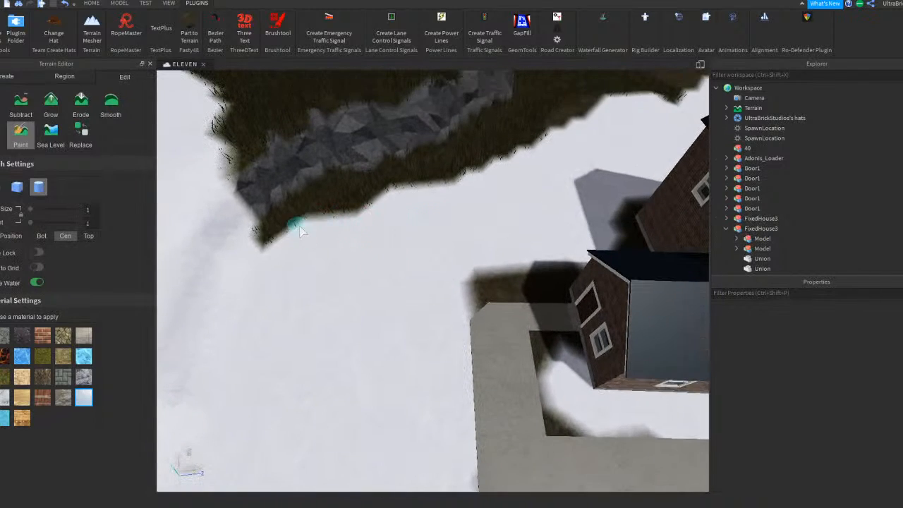
Step: Extend the backyard snow up to the foot of the rock ridge, thinning the grass border along it
{"action": "scroll", "coordinate": [307, 219], "scroll_direction": "up", "scroll_amount": 5}
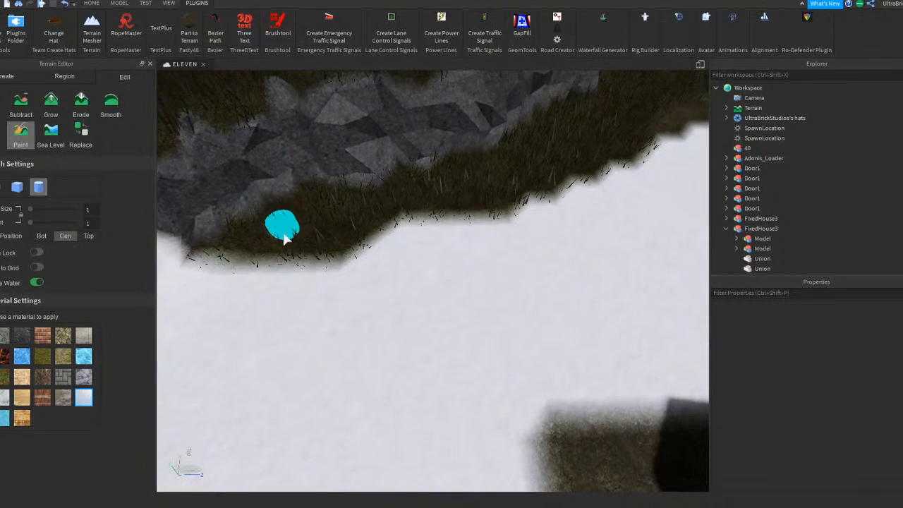
{"action": "mouse_move", "coordinate": [356, 240]}
{"action": "left_mouse_down"}
{"action": "mouse_move", "coordinate": [385, 205]}
{"action": "mouse_move", "coordinate": [579, 159]}
{"action": "mouse_move", "coordinate": [662, 107]}
{"action": "left_mouse_up"}
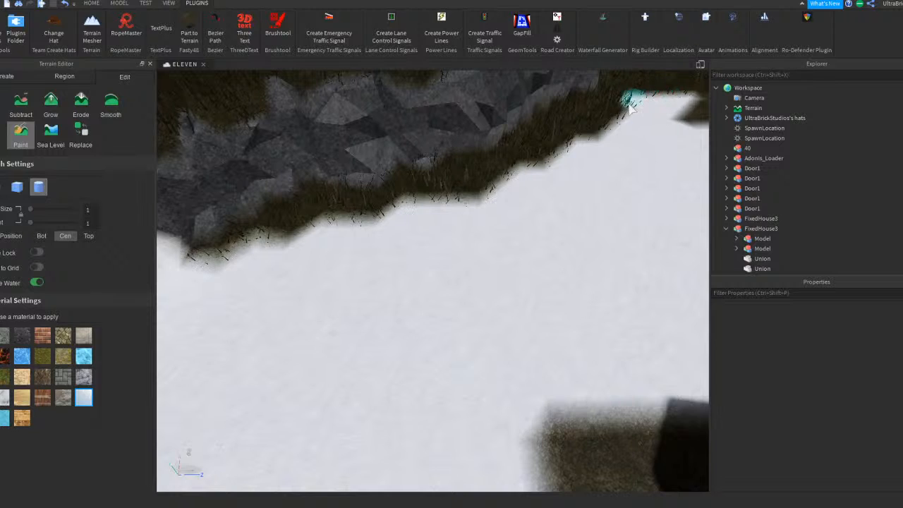
{"action": "left_click_drag", "start_coordinate": [603, 125], "coordinate": [566, 149]}
{"action": "left_click_drag", "start_coordinate": [513, 182], "coordinate": [438, 214]}
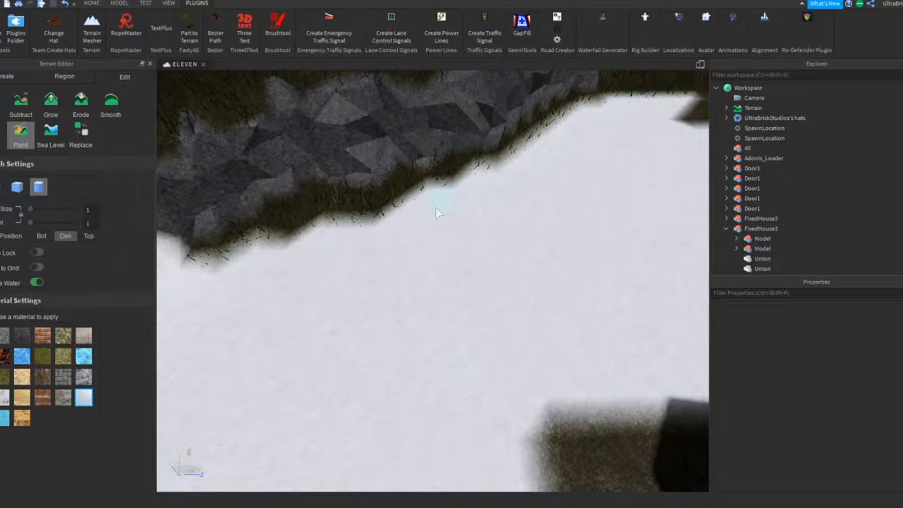
{"action": "right_click_drag", "start_coordinate": [534, 170], "coordinate": [533, 171]}
{"action": "right_click_drag", "start_coordinate": [460, 208], "coordinate": [458, 206]}
Step: Widen the snow across the grass lot beside the brick house, between the rock ridge and the road
{"action": "mouse_move", "coordinate": [328, 205]}
{"action": "left_mouse_down"}
{"action": "mouse_move", "coordinate": [619, 246]}
{"action": "mouse_move", "coordinate": [367, 252]}
{"action": "mouse_move", "coordinate": [503, 236]}
{"action": "left_mouse_up"}
{"action": "key", "text": "a"}
{"action": "right_click_drag", "start_coordinate": [544, 247], "coordinate": [544, 247]}
{"action": "key", "text": "d"}
{"action": "mouse_move", "coordinate": [545, 246]}
{"action": "left_mouse_down"}
{"action": "mouse_move", "coordinate": [403, 313]}
{"action": "mouse_move", "coordinate": [473, 276]}
{"action": "mouse_move", "coordinate": [428, 344]}
{"action": "mouse_move", "coordinate": [519, 258]}
{"action": "mouse_move", "coordinate": [383, 372]}
{"action": "left_mouse_up"}
{"action": "key", "text": "d"}
{"action": "key", "text": "d"}
{"action": "right_click_drag", "start_coordinate": [517, 264], "coordinate": [516, 264]}
{"action": "key", "text": "a"}
{"action": "left_click_drag", "start_coordinate": [502, 348], "coordinate": [423, 343]}
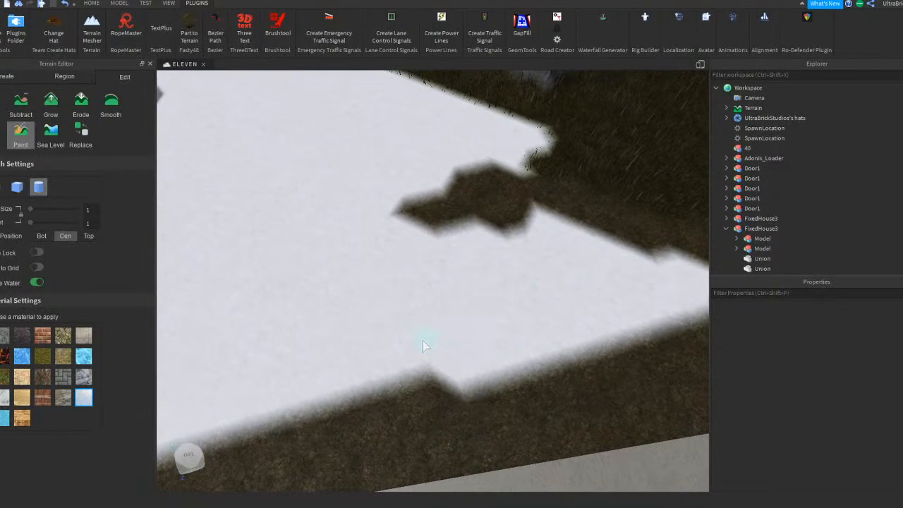
Step: Fill the bare gap in the side lot and spread the snow toward the rock ridge's corner
{"action": "key", "text": "a"}
{"action": "key", "text": "d"}
{"action": "mouse_move", "coordinate": [353, 203]}
{"action": "left_mouse_down"}
{"action": "mouse_move", "coordinate": [457, 213]}
{"action": "mouse_move", "coordinate": [508, 273]}
{"action": "mouse_move", "coordinate": [645, 248]}
{"action": "left_mouse_up"}
{"action": "key", "text": "d"}
{"action": "key", "text": "d"}
{"action": "mouse_move", "coordinate": [478, 237]}
{"action": "right_mouse_down"}
{"action": "mouse_move", "coordinate": [470, 235]}
{"action": "mouse_move", "coordinate": [478, 242]}
{"action": "right_mouse_up"}
{"action": "key", "text": "a"}
{"action": "key", "text": "a"}
{"action": "key", "text": "w"}
{"action": "key", "text": "a"}
{"action": "mouse_move", "coordinate": [542, 258]}
{"action": "left_mouse_down"}
{"action": "mouse_move", "coordinate": [468, 313]}
{"action": "mouse_move", "coordinate": [337, 294]}
{"action": "left_mouse_up"}
Step: Paint snow over the grass wedge at the base of the rock ridge's corner
{"action": "key", "text": "a"}
{"action": "right_click_drag", "start_coordinate": [369, 236], "coordinate": [371, 240]}
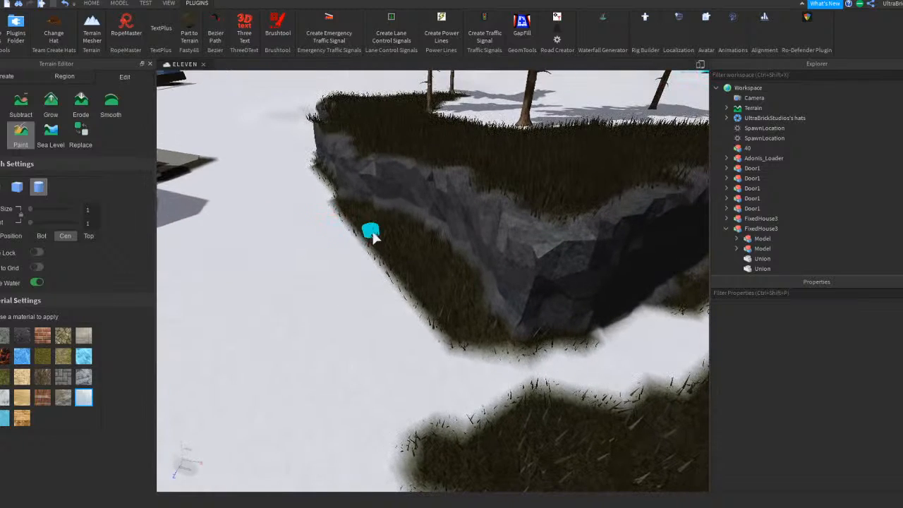
{"action": "left_click_drag", "start_coordinate": [379, 244], "coordinate": [456, 333]}
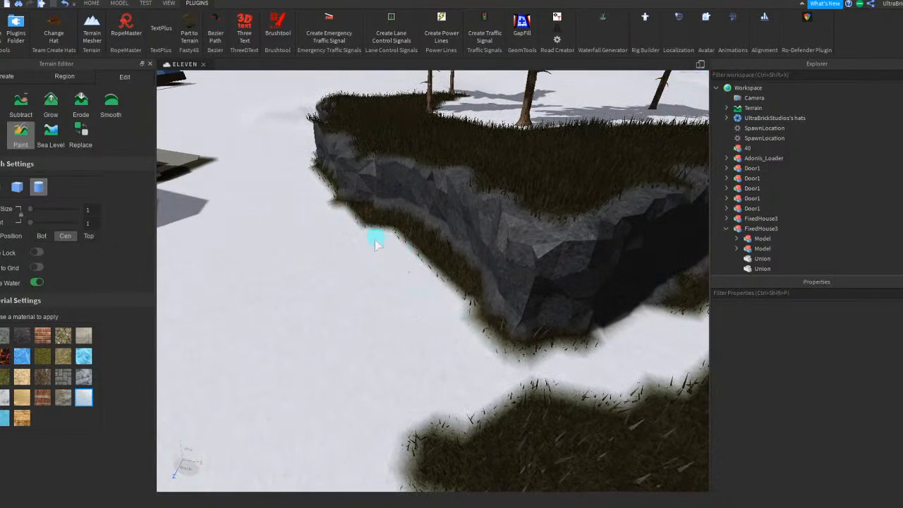
Step: Paint snow over the large grass patch in front of the rock ridge's corner
{"action": "key", "text": "d"}
{"action": "right_click_drag", "start_coordinate": [385, 253], "coordinate": [402, 264]}
{"action": "right_click_drag", "start_coordinate": [280, 253], "coordinate": [280, 255]}
{"action": "mouse_move", "coordinate": [214, 276]}
{"action": "left_mouse_down"}
{"action": "mouse_move", "coordinate": [262, 273]}
{"action": "mouse_move", "coordinate": [374, 243]}
{"action": "left_mouse_up"}
{"action": "key", "text": "d"}
{"action": "right_click_drag", "start_coordinate": [360, 248], "coordinate": [374, 243]}
{"action": "left_click_drag", "start_coordinate": [374, 243], "coordinate": [464, 221]}
{"action": "key", "text": "a"}
{"action": "right_click_drag", "start_coordinate": [463, 221], "coordinate": [400, 208]}
{"action": "mouse_move", "coordinate": [400, 208]}
{"action": "left_mouse_down"}
{"action": "mouse_move", "coordinate": [447, 191]}
{"action": "mouse_move", "coordinate": [375, 260]}
{"action": "mouse_move", "coordinate": [570, 330]}
{"action": "mouse_move", "coordinate": [602, 329]}
{"action": "mouse_move", "coordinate": [634, 415]}
{"action": "mouse_move", "coordinate": [559, 332]}
{"action": "mouse_move", "coordinate": [640, 336]}
{"action": "mouse_move", "coordinate": [486, 305]}
{"action": "left_mouse_up"}
Step: Cover the last grass patch in front of the ridge's shaded side and extend snow to its base
{"action": "key", "text": "a"}
{"action": "key", "text": "s"}
{"action": "key", "text": "d"}
{"action": "key", "text": "d"}
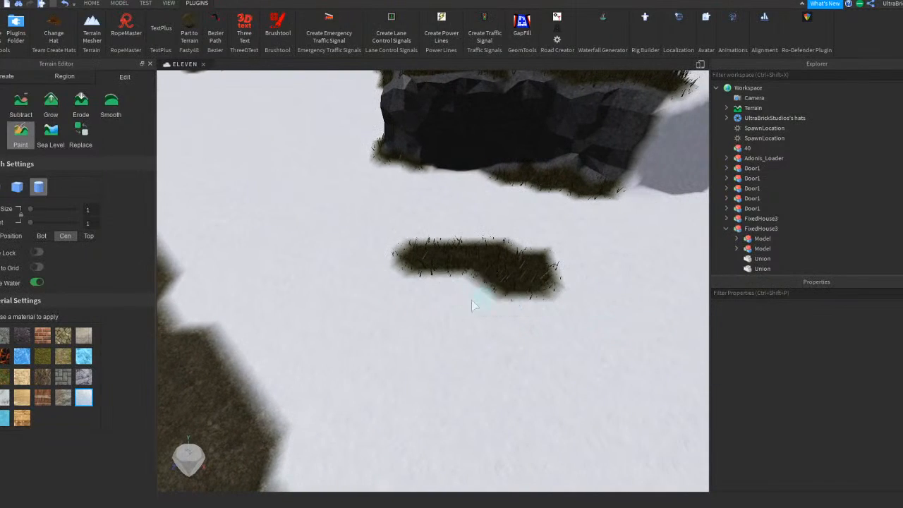
{"action": "left_click_drag", "start_coordinate": [424, 278], "coordinate": [543, 273]}
{"action": "key", "text": "d"}
{"action": "key", "text": "w"}
{"action": "left_click_drag", "start_coordinate": [357, 186], "coordinate": [471, 226]}
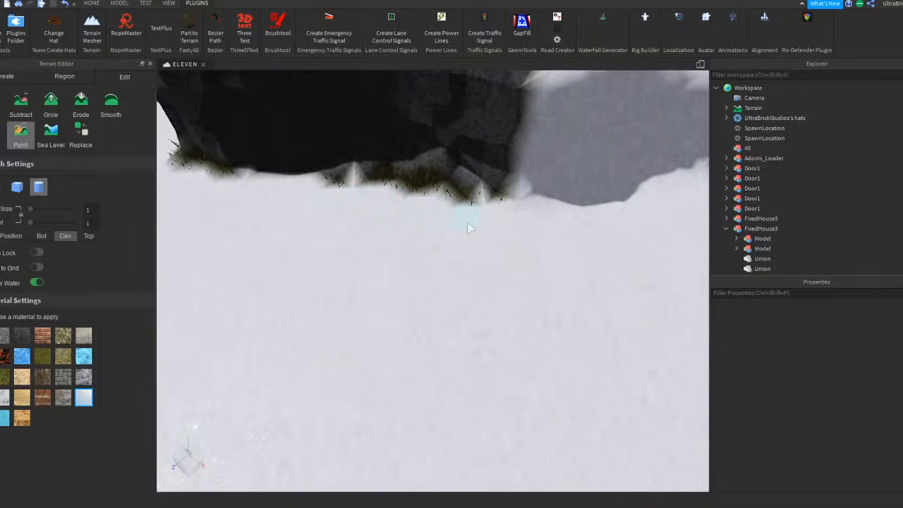
Step: Switch to the dark rock material and paint it along the far end of the ridge's shaded side
{"action": "key", "text": "a"}
{"action": "key", "text": "s"}
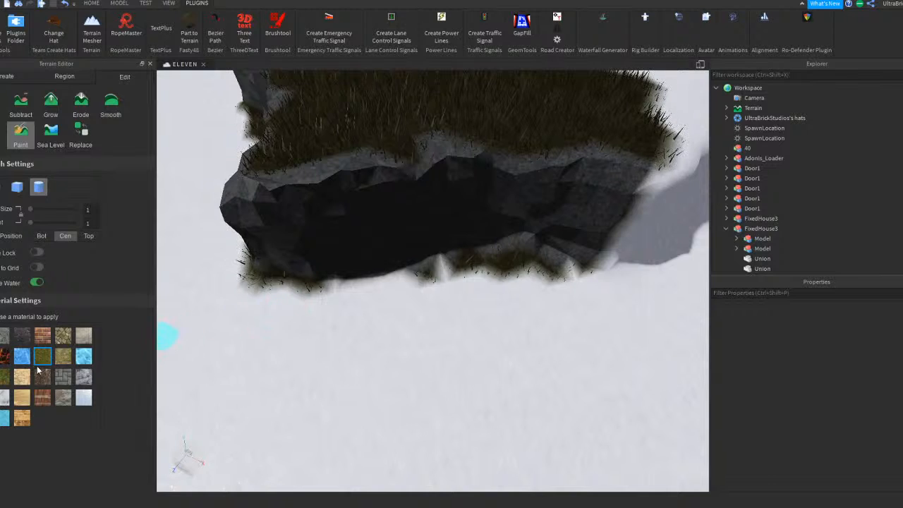
{"action": "left_click", "coordinate": [27, 338]}
{"action": "key", "text": "d"}
{"action": "mouse_move", "coordinate": [334, 247]}
{"action": "left_mouse_down"}
{"action": "mouse_move", "coordinate": [438, 238]}
{"action": "mouse_move", "coordinate": [347, 263]}
{"action": "mouse_move", "coordinate": [471, 246]}
{"action": "mouse_move", "coordinate": [393, 228]}
{"action": "mouse_move", "coordinate": [629, 246]}
{"action": "mouse_move", "coordinate": [486, 224]}
{"action": "mouse_move", "coordinate": [340, 235]}
{"action": "mouse_move", "coordinate": [256, 215]}
{"action": "left_mouse_up"}
{"action": "key", "text": "d"}
{"action": "key", "text": "d"}
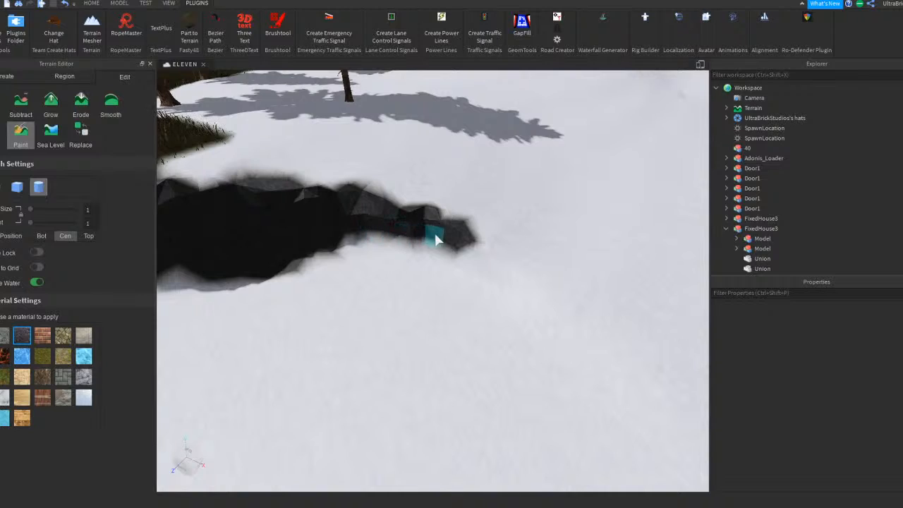
Step: Paint dark rock along the ridge's opposite end so the rock face tapers into the snow
{"action": "key", "text": "a"}
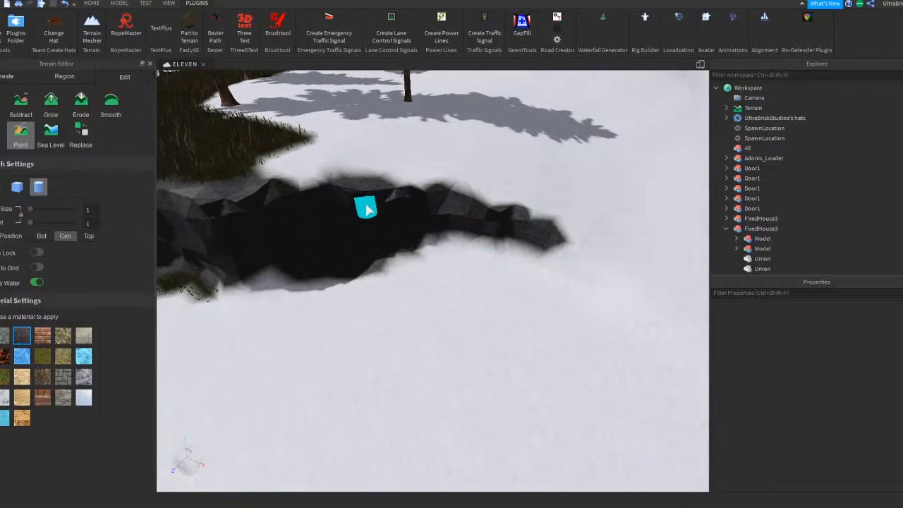
{"action": "right_click_drag", "start_coordinate": [444, 268], "coordinate": [442, 271]}
{"action": "key", "text": "a"}
{"action": "right_click_drag", "start_coordinate": [531, 334], "coordinate": [532, 337]}
{"action": "key", "text": "a"}
{"action": "right_click_drag", "start_coordinate": [498, 298], "coordinate": [500, 296]}
{"action": "key", "text": "a"}
{"action": "mouse_move", "coordinate": [663, 275]}
{"action": "left_mouse_down"}
{"action": "mouse_move", "coordinate": [569, 262]}
{"action": "mouse_move", "coordinate": [415, 298]}
{"action": "mouse_move", "coordinate": [363, 327]}
{"action": "left_mouse_up"}
{"action": "key", "text": "d"}
{"action": "mouse_move", "coordinate": [429, 286]}
{"action": "left_mouse_down"}
{"action": "mouse_move", "coordinate": [458, 275]}
{"action": "mouse_move", "coordinate": [529, 304]}
{"action": "left_mouse_up"}
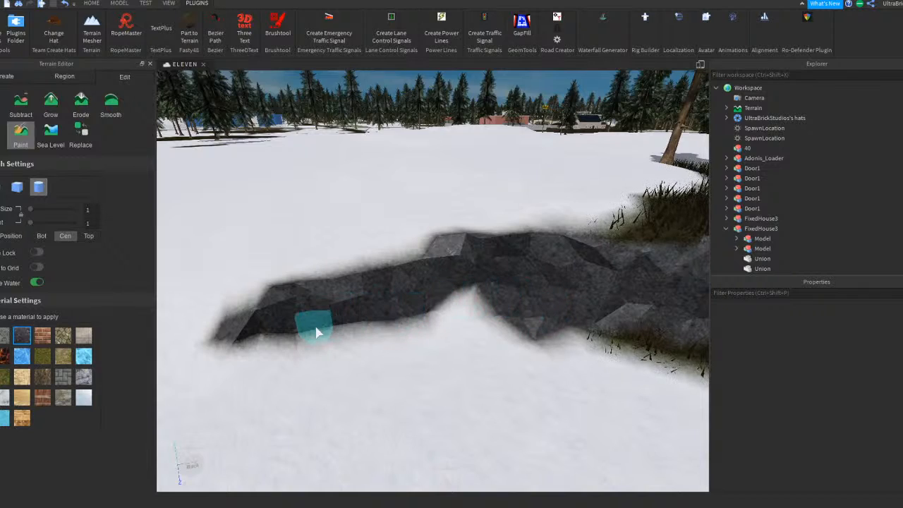
{"action": "right_click_drag", "start_coordinate": [455, 313], "coordinate": [455, 311]}
{"action": "key", "text": "d"}
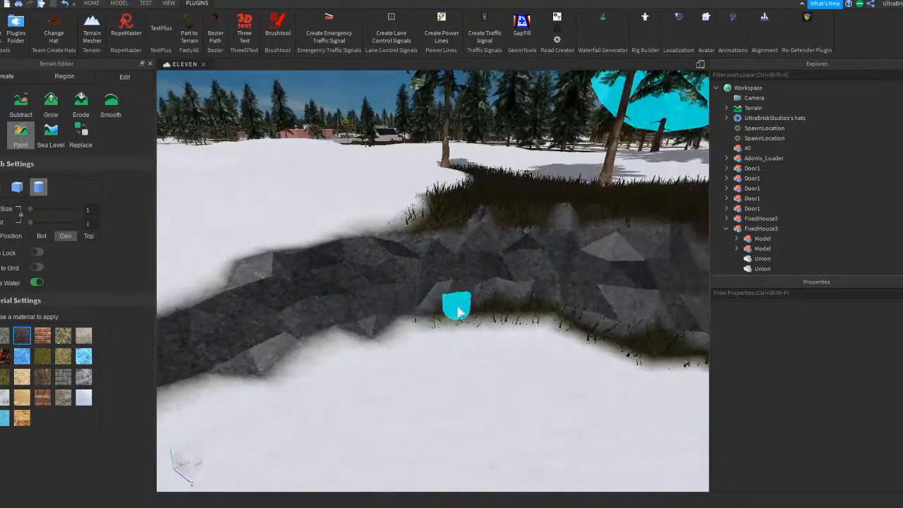
{"action": "key", "text": "a"}
Step: Switch back to the snow material and paint over the grass on top of the ridge near its corner
{"action": "left_click", "coordinate": [84, 397]}
{"action": "right_click_drag", "start_coordinate": [290, 345], "coordinate": [437, 283]}
{"action": "key", "text": "d"}
{"action": "key", "text": "w"}
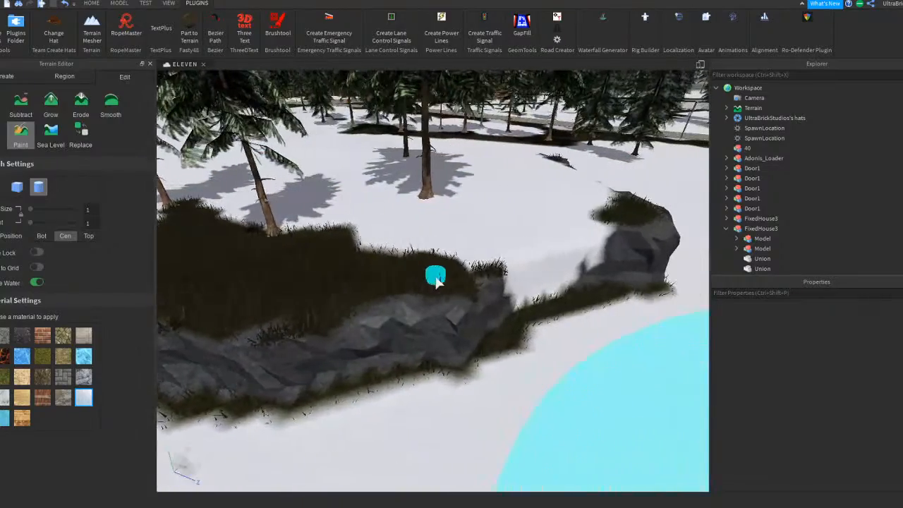
{"action": "key", "text": "d"}
{"action": "right_click_drag", "start_coordinate": [504, 250], "coordinate": [459, 246]}
{"action": "left_click_drag", "start_coordinate": [459, 246], "coordinate": [451, 218]}
{"action": "right_click_drag", "start_coordinate": [451, 218], "coordinate": [450, 215]}
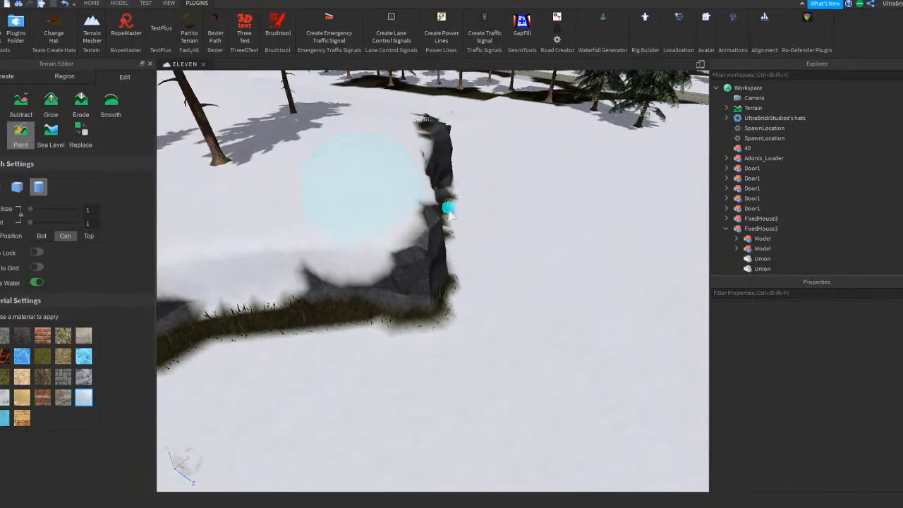
Step: Paint snow over the grass on the ridge top between the trees and the rock face
{"action": "right_click_drag", "start_coordinate": [397, 208], "coordinate": [397, 202]}
{"action": "key", "text": "w"}
{"action": "right_click_drag", "start_coordinate": [466, 286], "coordinate": [468, 288]}
{"action": "key", "text": "w"}
{"action": "key", "text": "w"}
{"action": "key", "text": "s"}
{"action": "mouse_move", "coordinate": [509, 309]}
{"action": "left_mouse_down"}
{"action": "mouse_move", "coordinate": [478, 317]}
{"action": "mouse_move", "coordinate": [417, 284]}
{"action": "left_mouse_up"}
{"action": "right_click_drag", "start_coordinate": [449, 272], "coordinate": [472, 280]}
{"action": "key", "text": "a"}
{"action": "mouse_move", "coordinate": [549, 256]}
{"action": "left_mouse_down"}
{"action": "mouse_move", "coordinate": [585, 253]}
{"action": "mouse_move", "coordinate": [471, 269]}
{"action": "left_mouse_up"}
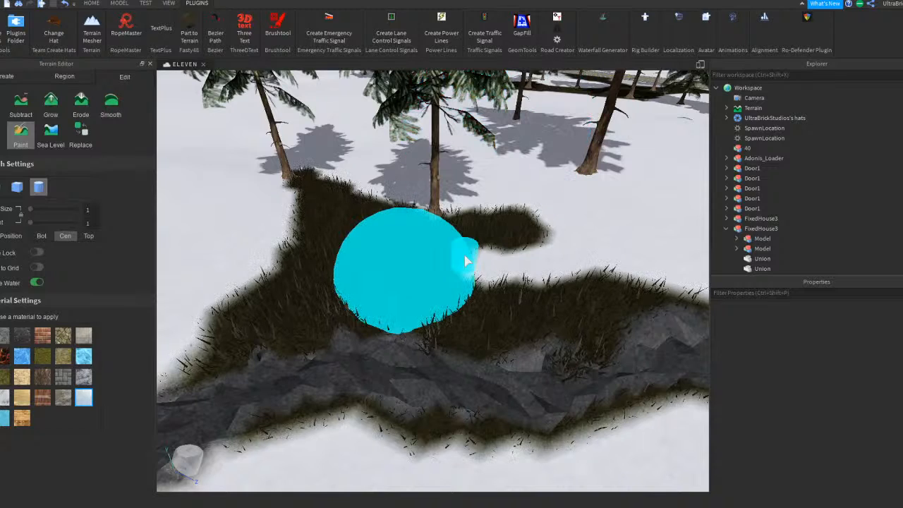
Step: Cover the remaining grass around the tree trunks above the ridge with snow
{"action": "left_click", "coordinate": [465, 258]}
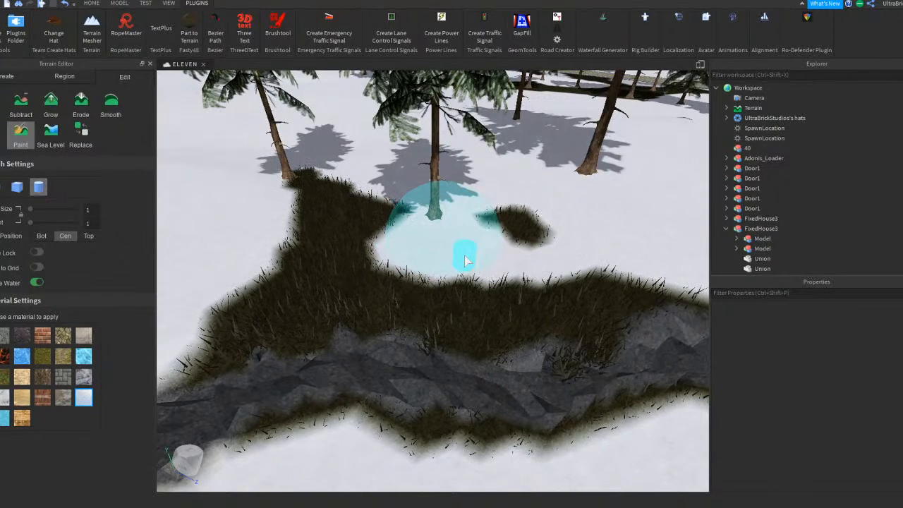
{"action": "left_click_drag", "start_coordinate": [465, 259], "coordinate": [522, 235]}
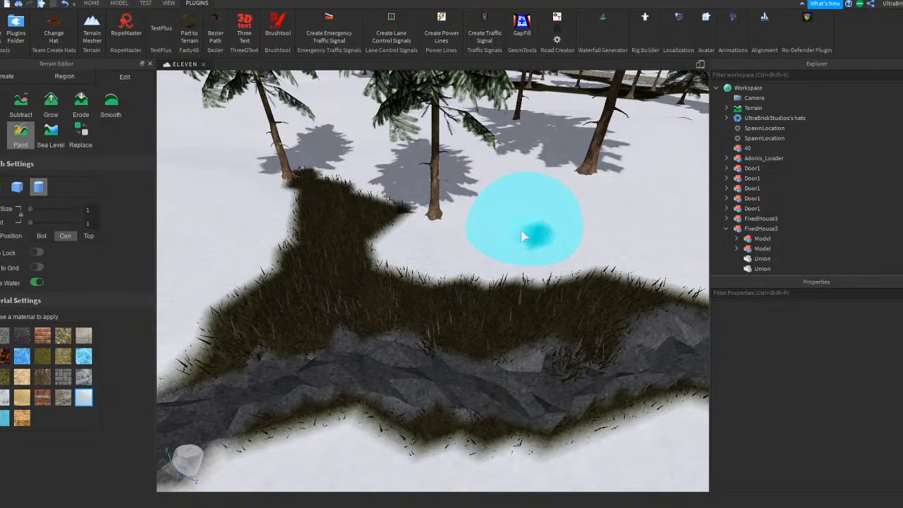
{"action": "right_click_drag", "start_coordinate": [524, 238], "coordinate": [526, 227]}
{"action": "mouse_move", "coordinate": [602, 239]}
{"action": "left_mouse_down"}
{"action": "mouse_move", "coordinate": [484, 228]}
{"action": "mouse_move", "coordinate": [383, 202]}
{"action": "left_mouse_up"}
{"action": "right_click_drag", "start_coordinate": [383, 202], "coordinate": [360, 137]}
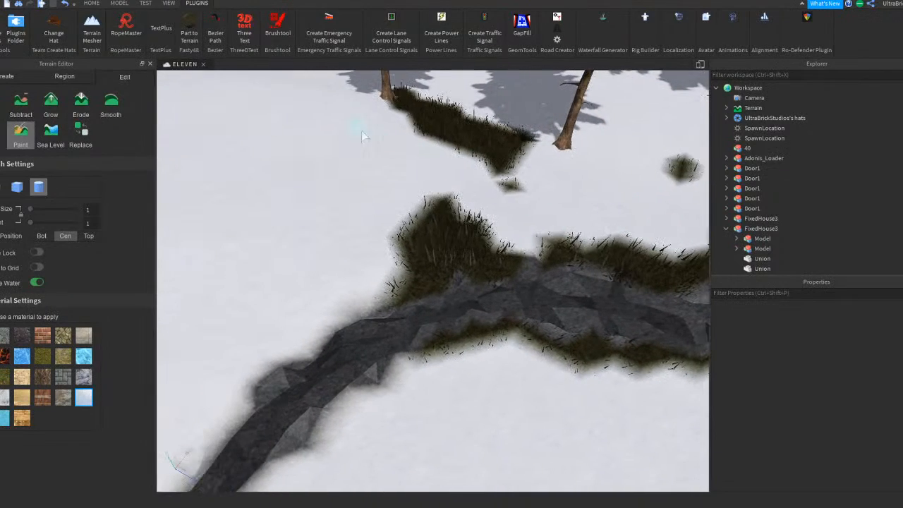
{"action": "left_click_drag", "start_coordinate": [407, 101], "coordinate": [518, 156]}
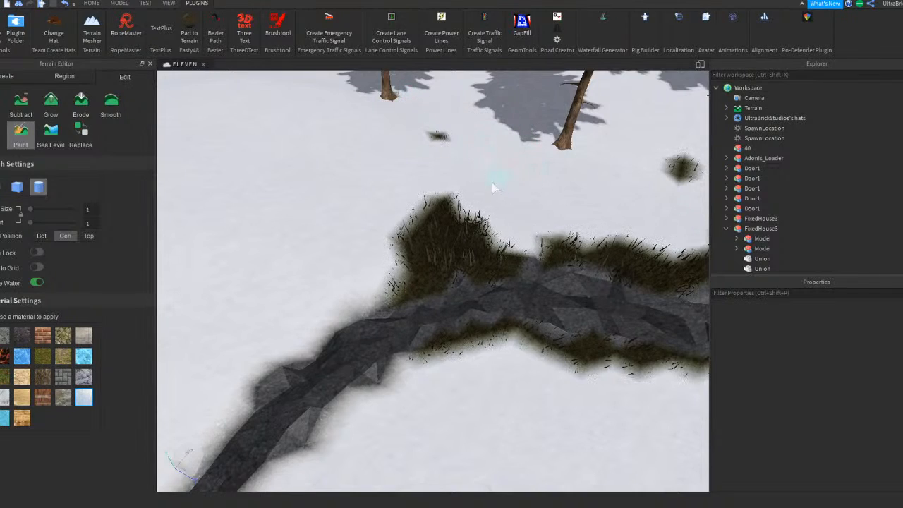
Step: Extend the snow over the grass fringe along the ridge's upper edge
{"action": "right_click_drag", "start_coordinate": [425, 129], "coordinate": [607, 169]}
{"action": "key", "text": "d"}
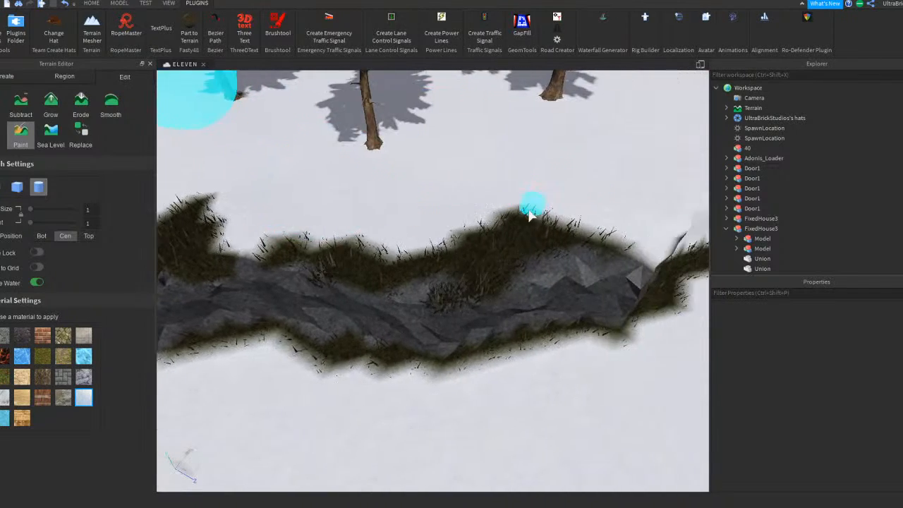
{"action": "scroll", "coordinate": [534, 210], "scroll_direction": "up", "scroll_amount": 2}
{"action": "mouse_move", "coordinate": [417, 193]}
{"action": "left_mouse_down"}
{"action": "mouse_move", "coordinate": [385, 216]}
{"action": "mouse_move", "coordinate": [462, 209]}
{"action": "mouse_move", "coordinate": [567, 225]}
{"action": "mouse_move", "coordinate": [415, 225]}
{"action": "mouse_move", "coordinate": [565, 246]}
{"action": "left_mouse_up"}
{"action": "key", "text": "a"}
{"action": "key", "text": "a"}
{"action": "mouse_move", "coordinate": [458, 209]}
{"action": "left_mouse_down"}
{"action": "mouse_move", "coordinate": [347, 172]}
{"action": "mouse_move", "coordinate": [353, 202]}
{"action": "mouse_move", "coordinate": [399, 207]}
{"action": "mouse_move", "coordinate": [346, 254]}
{"action": "left_mouse_up"}
{"action": "right_click_drag", "start_coordinate": [346, 255], "coordinate": [345, 254]}
Step: Switch to the dark rock material and paint over the grass fringe along the upper part of the ridge
{"action": "key", "text": "a"}
{"action": "left_click", "coordinate": [19, 341]}
{"action": "right_click_drag", "start_coordinate": [471, 284], "coordinate": [395, 267]}
{"action": "key", "text": "d"}
{"action": "key", "text": "d"}
{"action": "left_click_drag", "start_coordinate": [372, 244], "coordinate": [346, 239]}
{"action": "mouse_move", "coordinate": [398, 223]}
{"action": "left_mouse_down"}
{"action": "mouse_move", "coordinate": [586, 254]}
{"action": "mouse_move", "coordinate": [669, 250]}
{"action": "left_mouse_up"}
Step: Continue painting dark rock over the remaining grass on the upper ridge face up to the snow line
{"action": "key", "text": "d"}
{"action": "right_click_drag", "start_coordinate": [559, 272], "coordinate": [533, 268]}
{"action": "key", "text": "d"}
{"action": "mouse_move", "coordinate": [408, 247]}
{"action": "left_mouse_down"}
{"action": "mouse_move", "coordinate": [473, 253]}
{"action": "mouse_move", "coordinate": [672, 306]}
{"action": "left_mouse_up"}
{"action": "key", "text": "d"}
{"action": "left_click_drag", "start_coordinate": [452, 294], "coordinate": [636, 264]}
{"action": "key", "text": "d"}
{"action": "mouse_move", "coordinate": [490, 282]}
{"action": "left_mouse_down"}
{"action": "mouse_move", "coordinate": [553, 292]}
{"action": "mouse_move", "coordinate": [403, 297]}
{"action": "mouse_move", "coordinate": [496, 247]}
{"action": "mouse_move", "coordinate": [613, 261]}
{"action": "left_mouse_up"}
{"action": "key", "text": "d"}
{"action": "left_click_drag", "start_coordinate": [513, 270], "coordinate": [602, 281]}
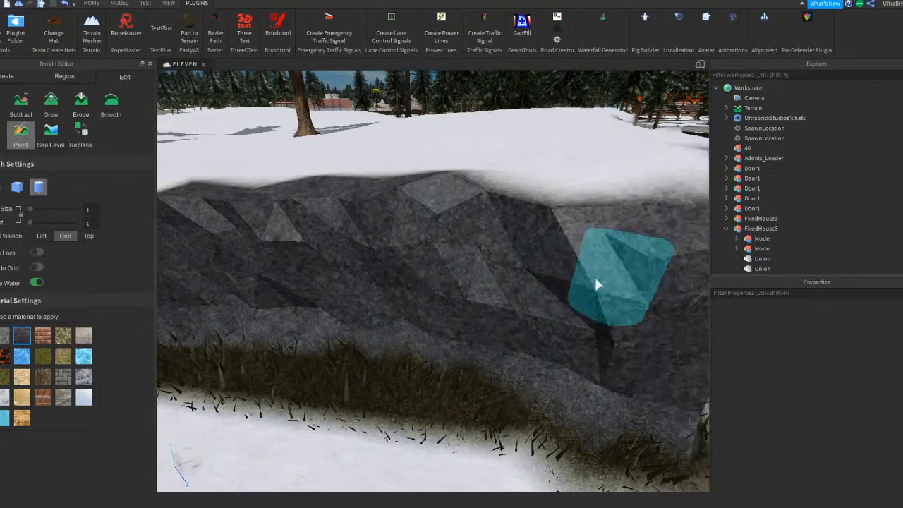
Step: Paint dark rock over the snow-streaked face around the ridge corner
{"action": "key", "text": "d"}
{"action": "right_click_drag", "start_coordinate": [338, 274], "coordinate": [339, 274]}
{"action": "mouse_move", "coordinate": [303, 261]}
{"action": "left_mouse_down"}
{"action": "mouse_move", "coordinate": [354, 252]}
{"action": "mouse_move", "coordinate": [339, 303]}
{"action": "mouse_move", "coordinate": [294, 247]}
{"action": "left_mouse_up"}
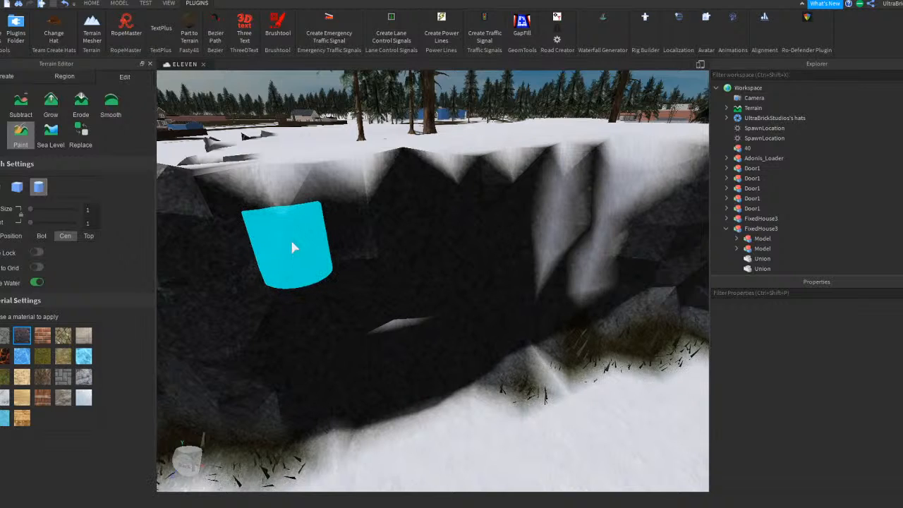
{"action": "right_click_drag", "start_coordinate": [290, 243], "coordinate": [289, 242]}
{"action": "key", "text": "s"}
{"action": "key", "text": "w"}
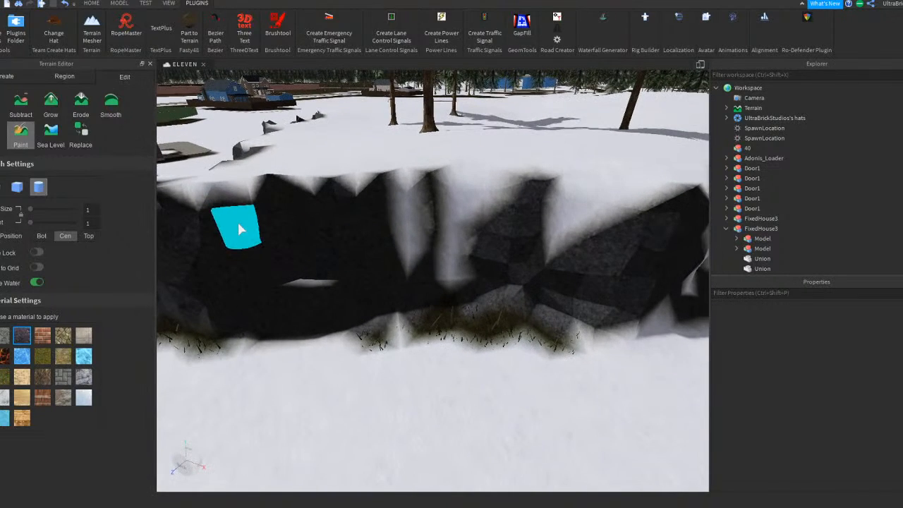
{"action": "left_click_drag", "start_coordinate": [274, 247], "coordinate": [237, 220]}
{"action": "key", "text": "s"}
{"action": "key", "text": "w"}
Step: Cover the grass and snow streaks along the end face of the ridge with dark rock
{"action": "right_click_drag", "start_coordinate": [365, 255], "coordinate": [354, 265]}
{"action": "key", "text": "s"}
{"action": "key", "text": "s"}
{"action": "key", "text": "s"}
{"action": "mouse_move", "coordinate": [354, 266]}
{"action": "left_mouse_down"}
{"action": "mouse_move", "coordinate": [447, 237]}
{"action": "mouse_move", "coordinate": [435, 263]}
{"action": "mouse_move", "coordinate": [328, 236]}
{"action": "left_mouse_up"}
{"action": "key", "text": "d"}
{"action": "mouse_move", "coordinate": [390, 214]}
{"action": "left_mouse_down"}
{"action": "mouse_move", "coordinate": [540, 224]}
{"action": "mouse_move", "coordinate": [485, 271]}
{"action": "mouse_move", "coordinate": [333, 234]}
{"action": "mouse_move", "coordinate": [403, 242]}
{"action": "mouse_move", "coordinate": [459, 282]}
{"action": "mouse_move", "coordinate": [353, 357]}
{"action": "left_mouse_up"}
{"action": "key", "text": "d"}
{"action": "key", "text": "d"}
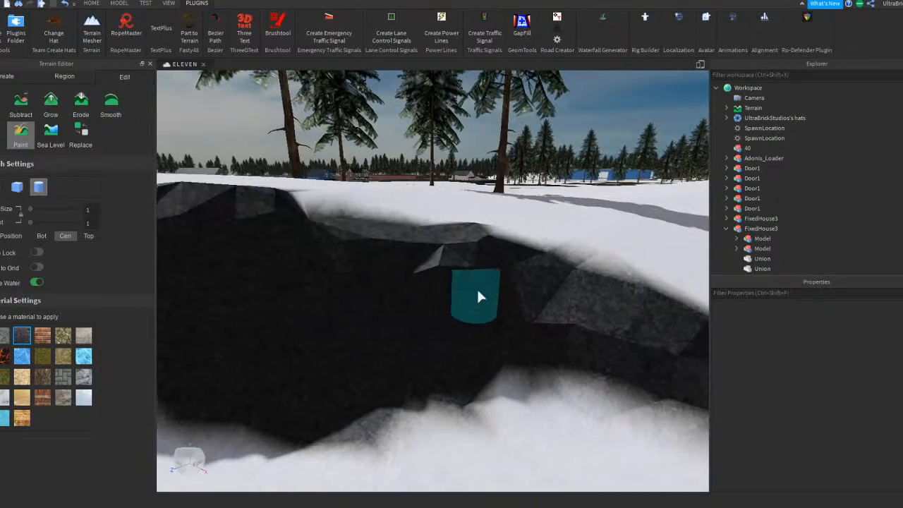
Step: Paint dark rock down to the foot of the end face where it meets the snow
{"action": "key", "text": "d"}
{"action": "right_click_drag", "start_coordinate": [545, 350], "coordinate": [452, 347]}
{"action": "key", "text": "q"}
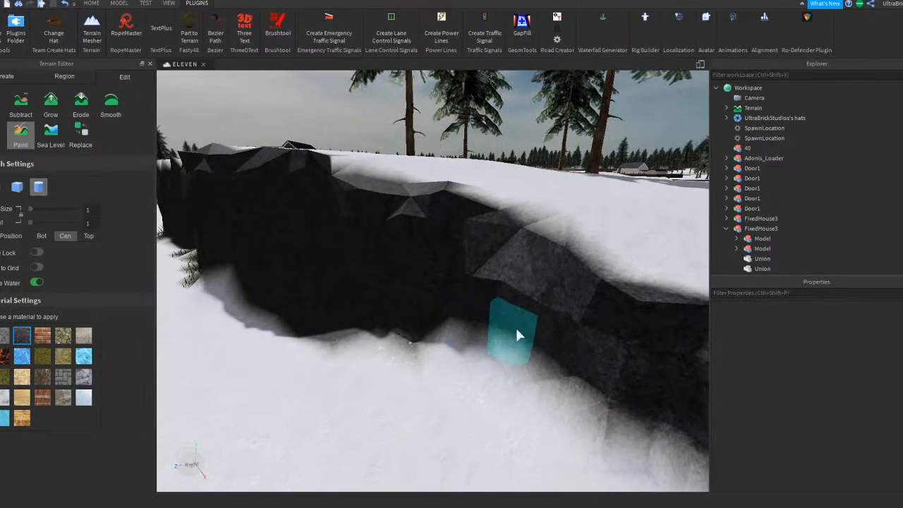
{"action": "key", "text": "w"}
{"action": "mouse_move", "coordinate": [571, 359]}
{"action": "left_mouse_down"}
{"action": "mouse_move", "coordinate": [468, 313]}
{"action": "mouse_move", "coordinate": [424, 263]}
{"action": "left_mouse_up"}
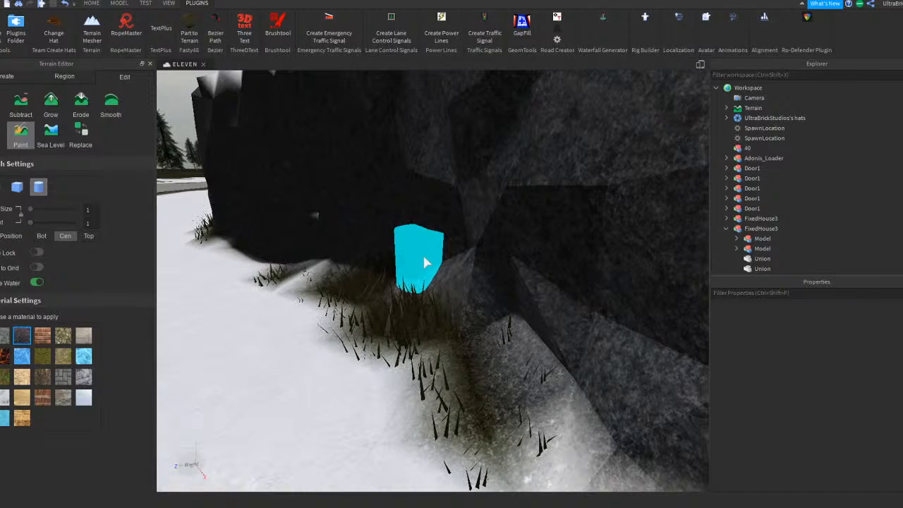
{"action": "right_click_drag", "start_coordinate": [425, 263], "coordinate": [424, 262]}
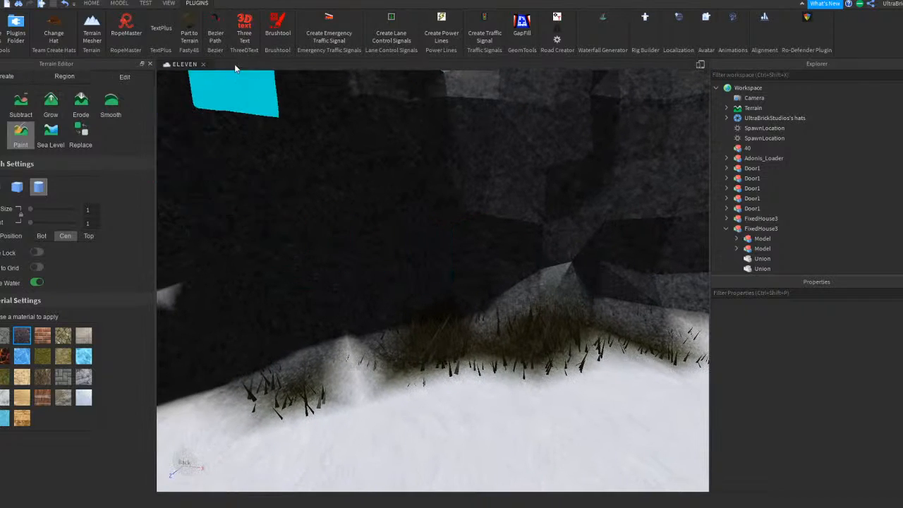
Step: Open the Toolbox and search its plugins for "Realism mod"
{"action": "left_click", "coordinate": [99, 3]}
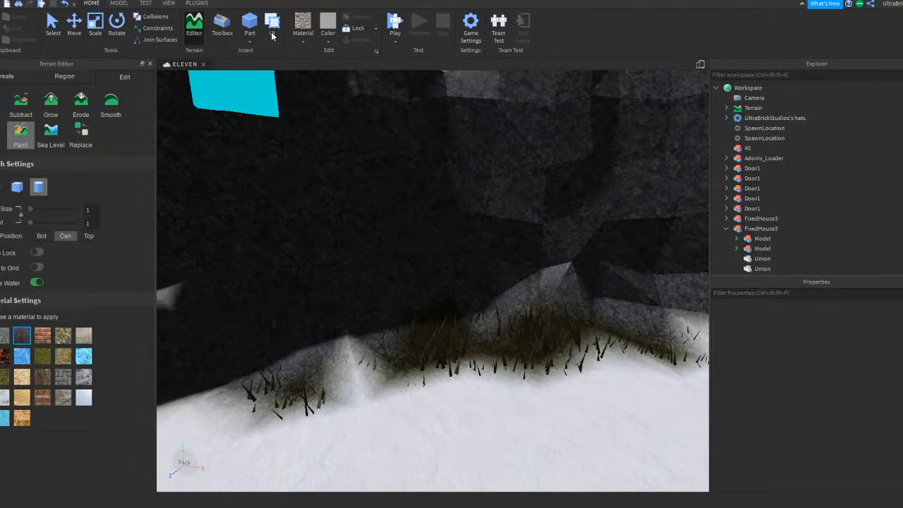
{"action": "left_click", "coordinate": [216, 34]}
{"action": "left_click", "coordinate": [1, 297]}
{"action": "left_click", "coordinate": [2, 318]}
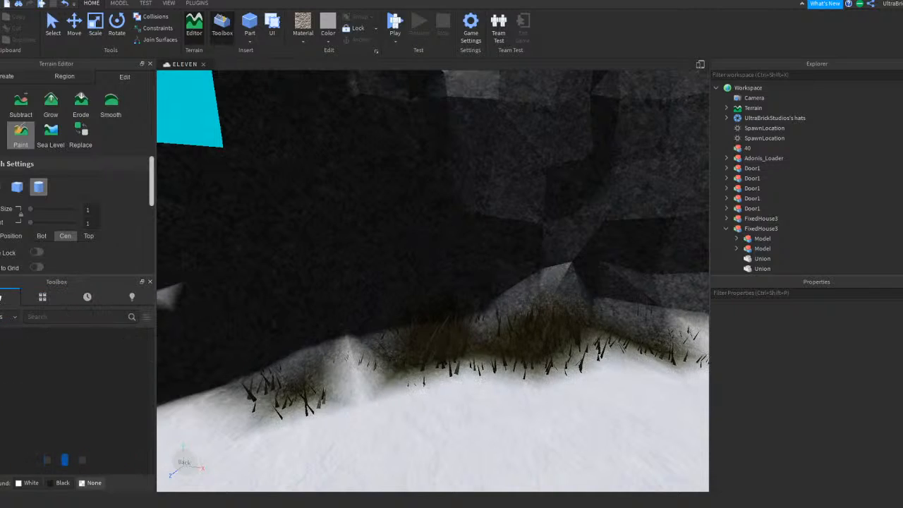
{"action": "left_click", "coordinate": [6, 390]}
{"action": "type", "text": "Realism mod"}
{"action": "key", "text": "Return"}
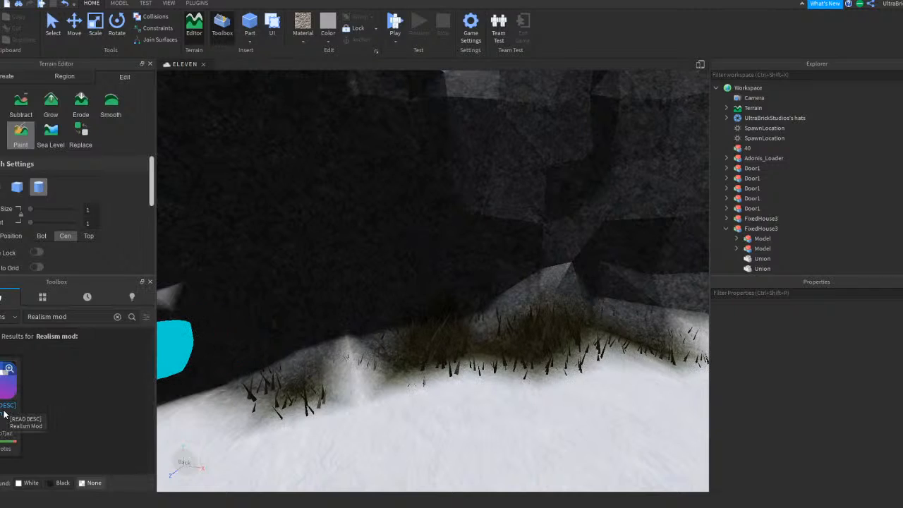
Step: Read the Realism Mod plugin's description and details, and close the Toolbox without installing it
{"action": "left_click", "coordinate": [9, 372]}
{"action": "scroll", "coordinate": [72, 367], "scroll_direction": "down", "scroll_amount": 5}
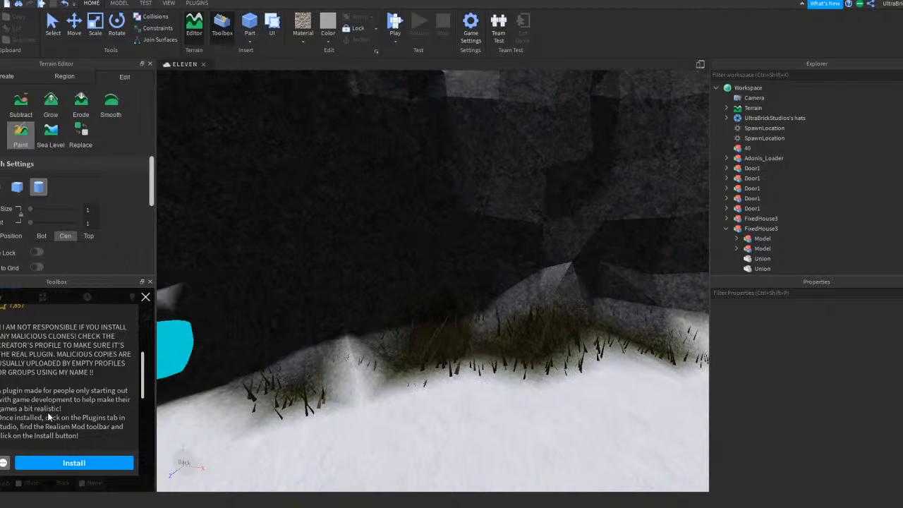
{"action": "scroll", "coordinate": [48, 412], "scroll_direction": "down", "scroll_amount": 3}
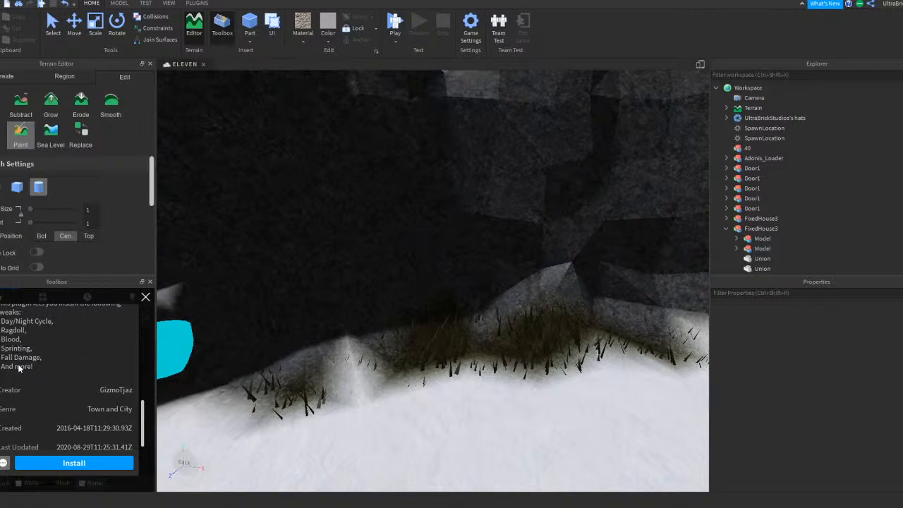
{"action": "left_click", "coordinate": [146, 297]}
{"action": "scroll", "coordinate": [369, 284], "scroll_direction": "up", "scroll_amount": 2}
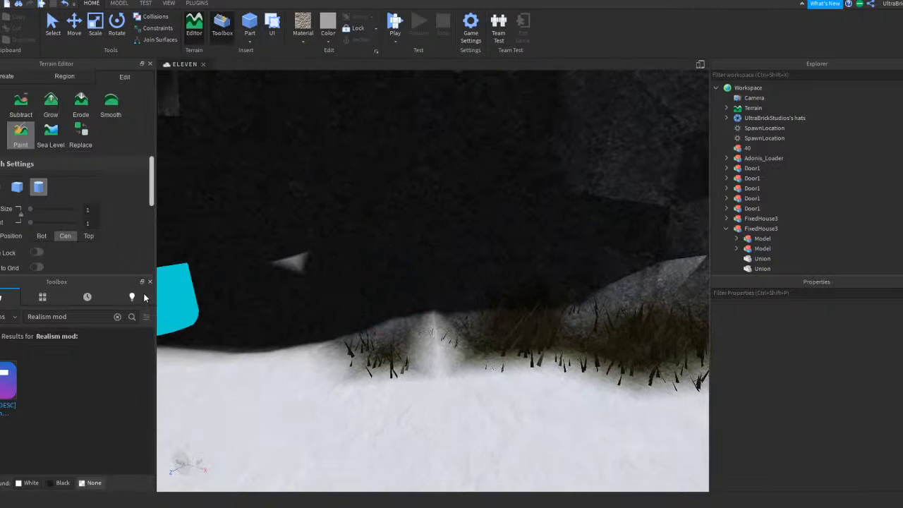
{"action": "left_click", "coordinate": [150, 282]}
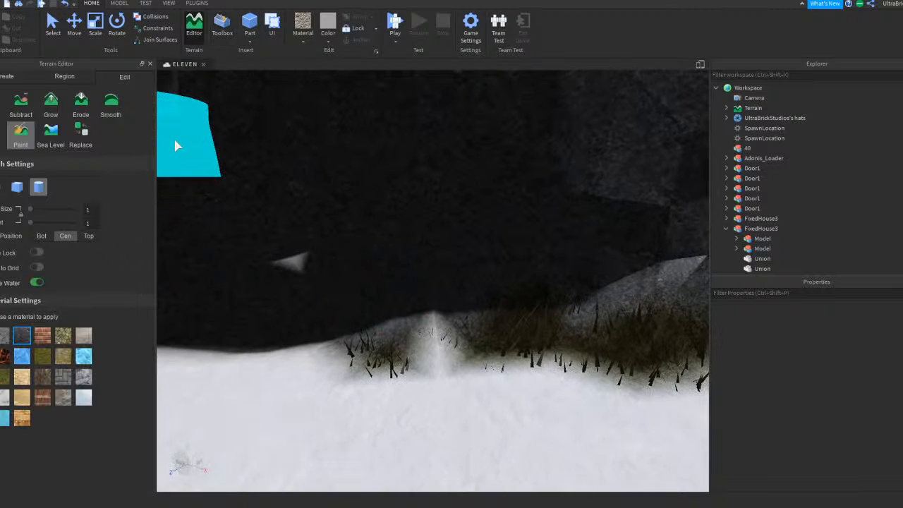
Step: Paint dark rock over the leftover light patch low on the ridge face near the corner
{"action": "scroll", "coordinate": [440, 242], "scroll_direction": "down", "scroll_amount": 5}
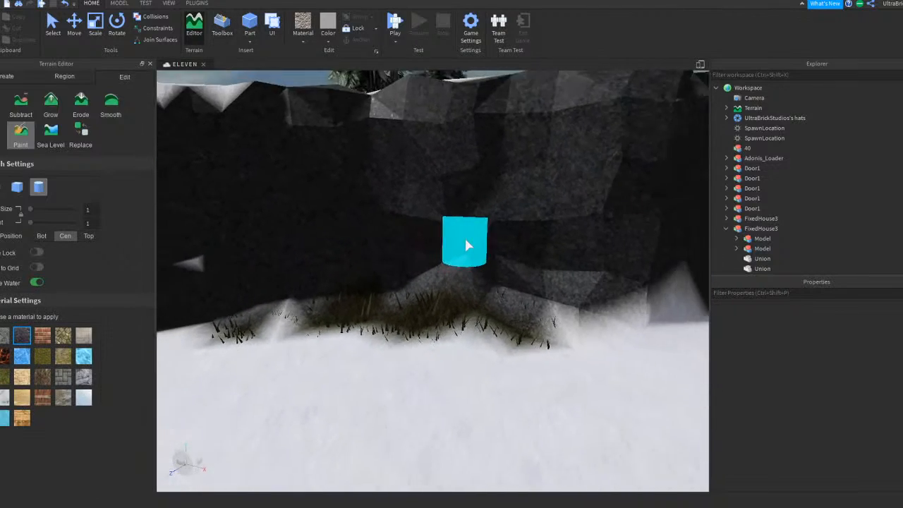
{"action": "key", "text": "a"}
{"action": "left_click", "coordinate": [369, 326]}
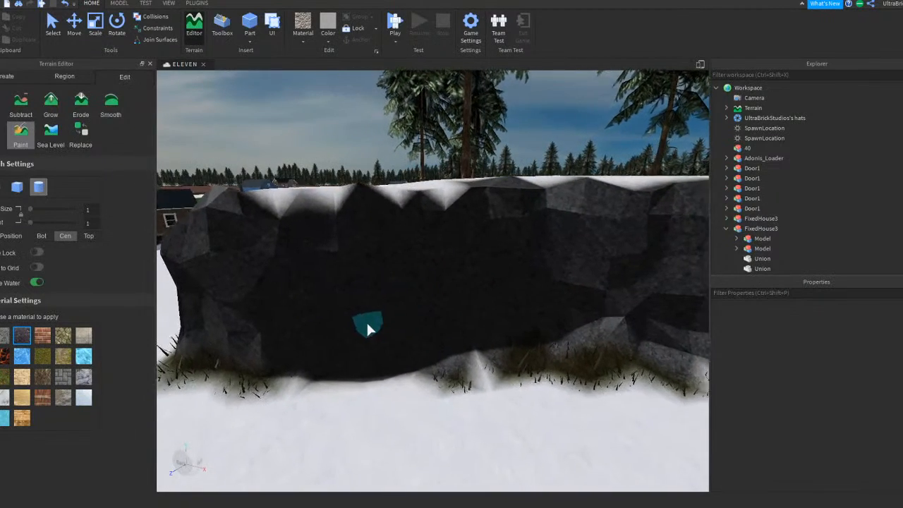
{"action": "scroll", "coordinate": [420, 293], "scroll_direction": "up", "scroll_amount": 2}
{"action": "scroll", "coordinate": [422, 292], "scroll_direction": "up", "scroll_amount": 3}
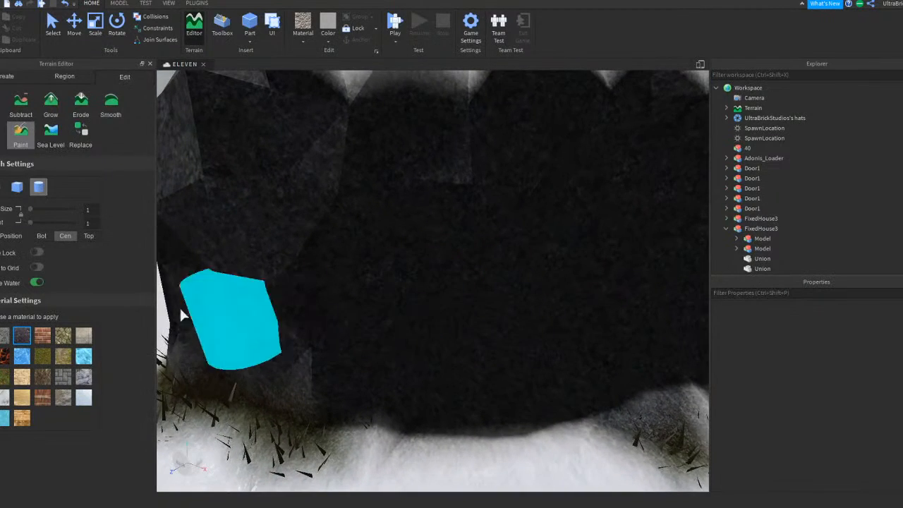
Step: Switch to the Grow tool with brush size 1 and the dark rock material for the ridge face
{"action": "left_click", "coordinate": [49, 105]}
{"action": "scroll", "coordinate": [461, 279], "scroll_direction": "down", "scroll_amount": 5}
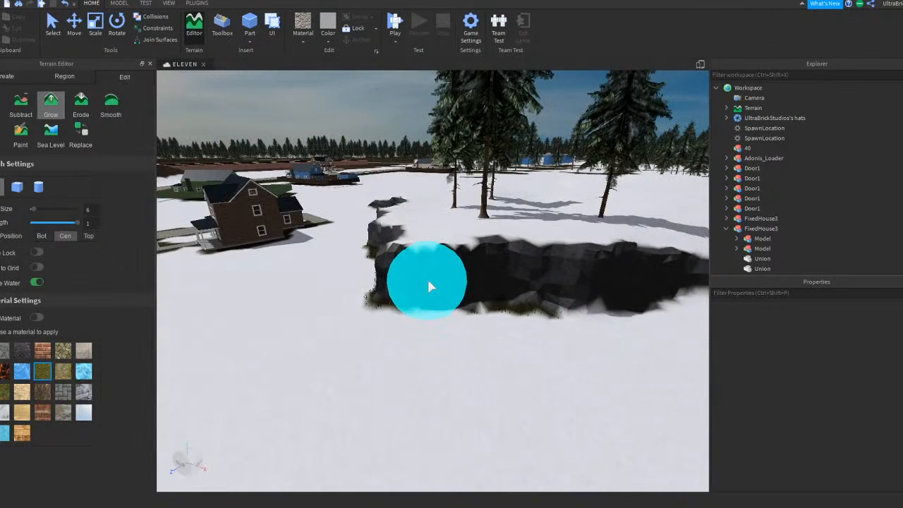
{"action": "scroll", "coordinate": [429, 282], "scroll_direction": "up", "scroll_amount": 3}
{"action": "scroll", "coordinate": [425, 276], "scroll_direction": "down", "scroll_amount": 5, "text": "shift"}
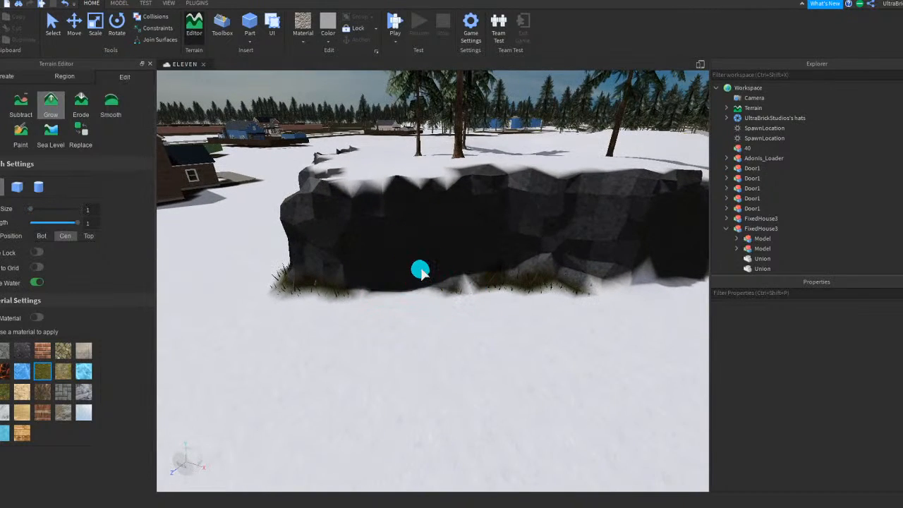
{"action": "scroll", "coordinate": [420, 271], "scroll_direction": "up", "scroll_amount": 6}
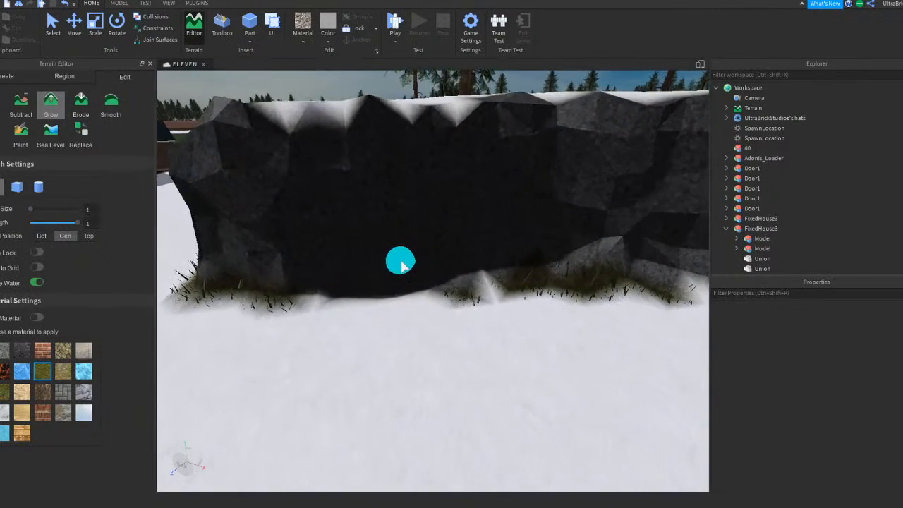
{"action": "scroll", "coordinate": [394, 267], "scroll_direction": "up", "scroll_amount": 5}
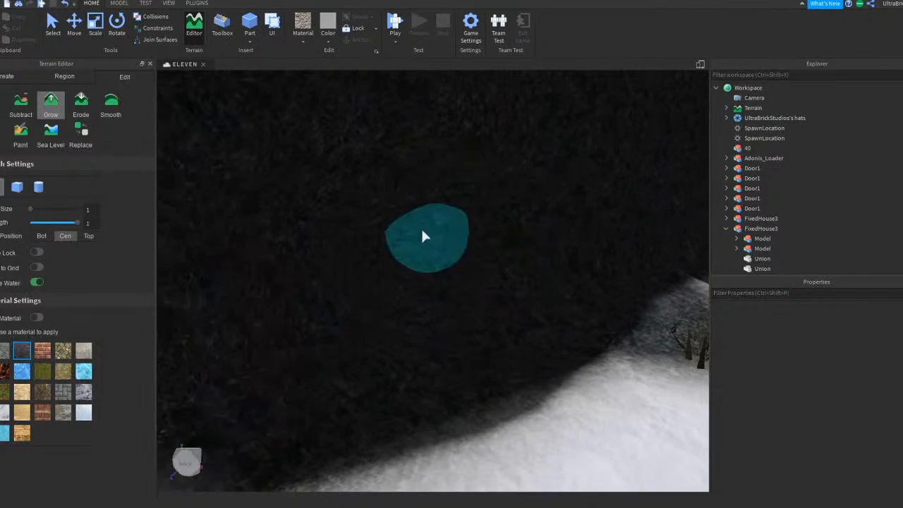
Step: Lower the Grow strength to 0.1 for shaping the dark face above the snow
{"action": "scroll", "coordinate": [474, 226], "scroll_direction": "down", "scroll_amount": 5}
{"action": "key", "text": "d"}
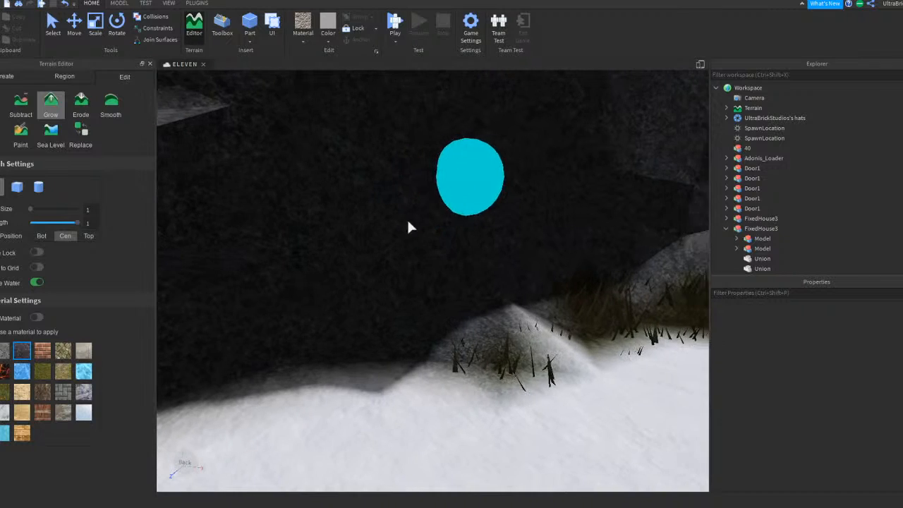
{"action": "key", "text": "a"}
{"action": "left_click", "coordinate": [34, 223]}
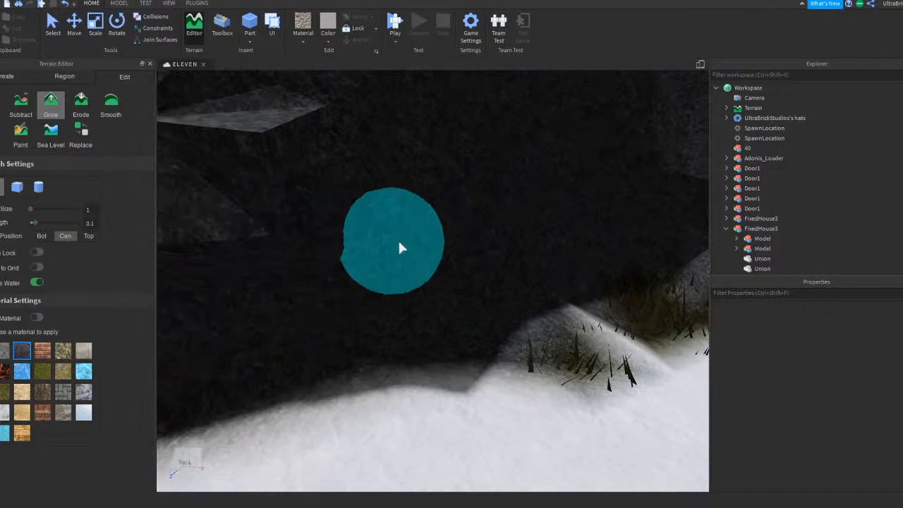
{"action": "right_click_drag", "start_coordinate": [398, 239], "coordinate": [492, 369]}
{"action": "key", "text": "q"}
{"action": "key", "text": "d"}
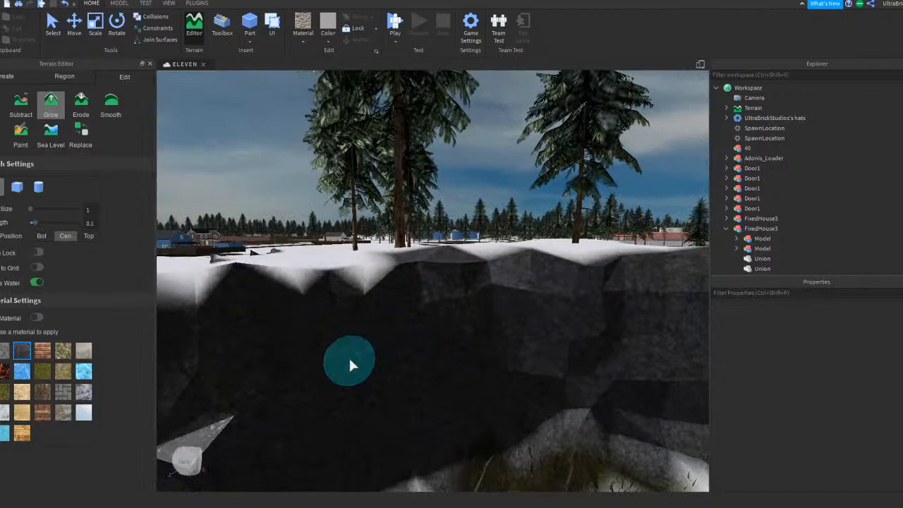
Step: Grow dark rock across the ridge's end face at strength 0.2 to break up its flat surface
{"action": "key", "text": "d"}
{"action": "mouse_move", "coordinate": [480, 339]}
{"action": "left_mouse_down"}
{"action": "mouse_move", "coordinate": [518, 331]}
{"action": "mouse_move", "coordinate": [473, 346]}
{"action": "left_mouse_up"}
{"action": "key", "text": "d"}
{"action": "left_click_drag", "start_coordinate": [425, 379], "coordinate": [560, 365]}
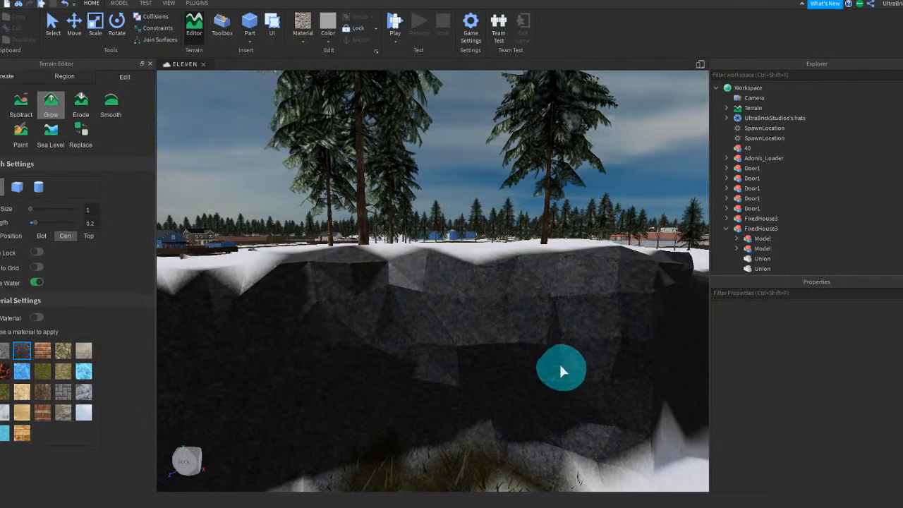
{"action": "key", "text": "d"}
{"action": "mouse_move", "coordinate": [510, 350]}
{"action": "left_mouse_down"}
{"action": "mouse_move", "coordinate": [228, 364]}
{"action": "mouse_move", "coordinate": [319, 367]}
{"action": "mouse_move", "coordinate": [237, 408]}
{"action": "left_mouse_up"}
Step: Grow dark rock along the ridge's long side face leading away from the corner
{"action": "key", "text": "a"}
{"action": "right_click_drag", "start_coordinate": [467, 384], "coordinate": [467, 386]}
{"action": "key", "text": "s"}
{"action": "key", "text": "w"}
{"action": "key", "text": "a"}
{"action": "key", "text": "a"}
{"action": "mouse_move", "coordinate": [364, 279]}
{"action": "left_mouse_down"}
{"action": "mouse_move", "coordinate": [636, 315]}
{"action": "mouse_move", "coordinate": [555, 321]}
{"action": "mouse_move", "coordinate": [439, 307]}
{"action": "left_mouse_up"}
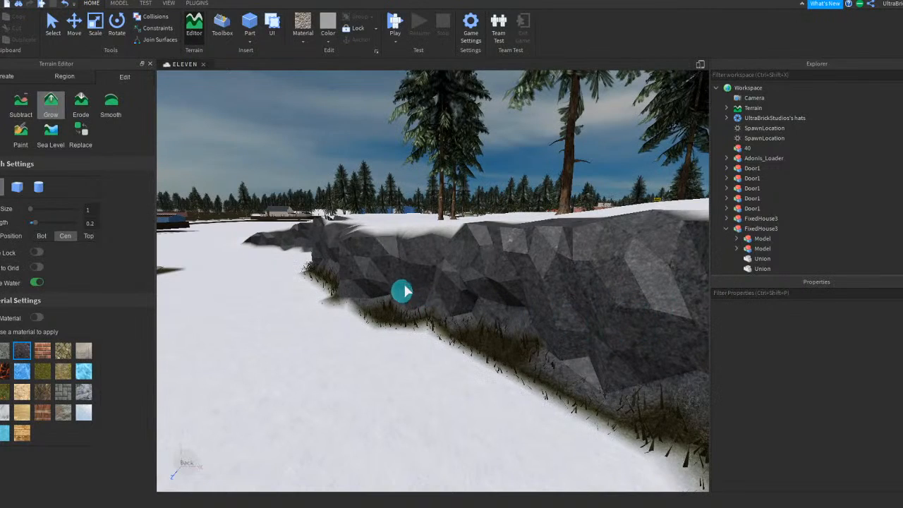
{"action": "key", "text": "s"}
{"action": "right_click_drag", "start_coordinate": [528, 258], "coordinate": [529, 258]}
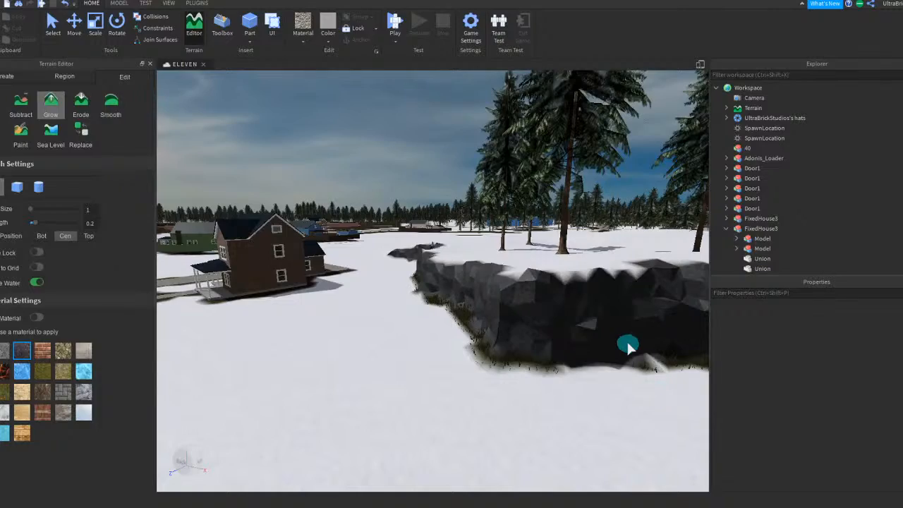
Step: Roughen the rock face beyond the corner by growing more dark rock along it
{"action": "key", "text": "w"}
{"action": "right_click_drag", "start_coordinate": [447, 288], "coordinate": [452, 291]}
{"action": "mouse_move", "coordinate": [452, 291]}
{"action": "left_mouse_down"}
{"action": "mouse_move", "coordinate": [581, 307]}
{"action": "mouse_move", "coordinate": [361, 308]}
{"action": "mouse_move", "coordinate": [597, 303]}
{"action": "mouse_move", "coordinate": [394, 287]}
{"action": "left_mouse_up"}
{"action": "key", "text": "w"}
{"action": "key", "text": "w"}
{"action": "key", "text": "a"}
{"action": "key", "text": "s"}
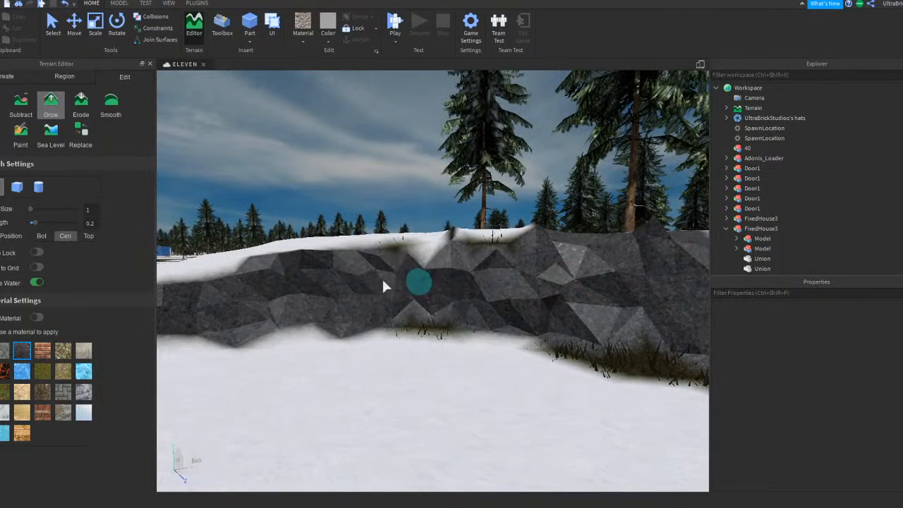
{"action": "key", "text": "w"}
{"action": "key", "text": "d"}
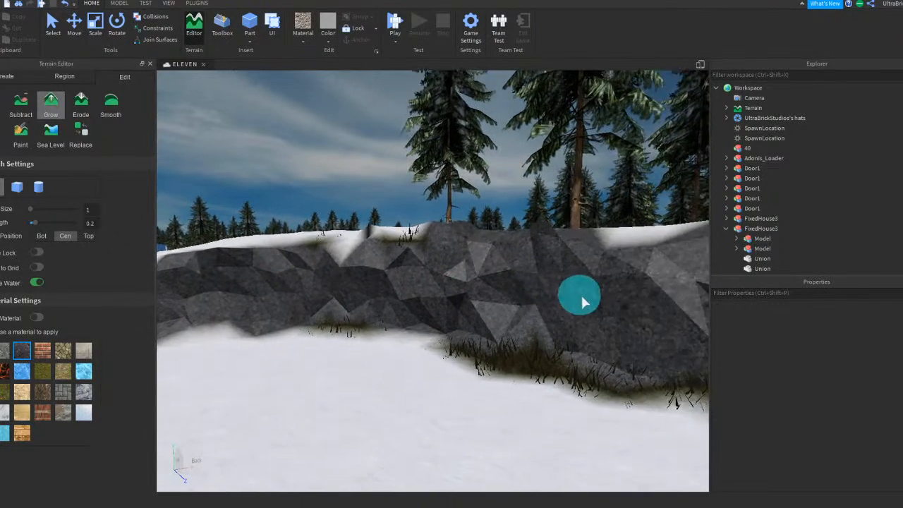
Step: Grow dark rock outcrops out of the snow on top of the ridge near the trees
{"action": "right_click_drag", "start_coordinate": [580, 295], "coordinate": [580, 295]}
{"action": "key", "text": "e"}
{"action": "key", "text": "d"}
{"action": "key", "text": "w"}
{"action": "key", "text": "w"}
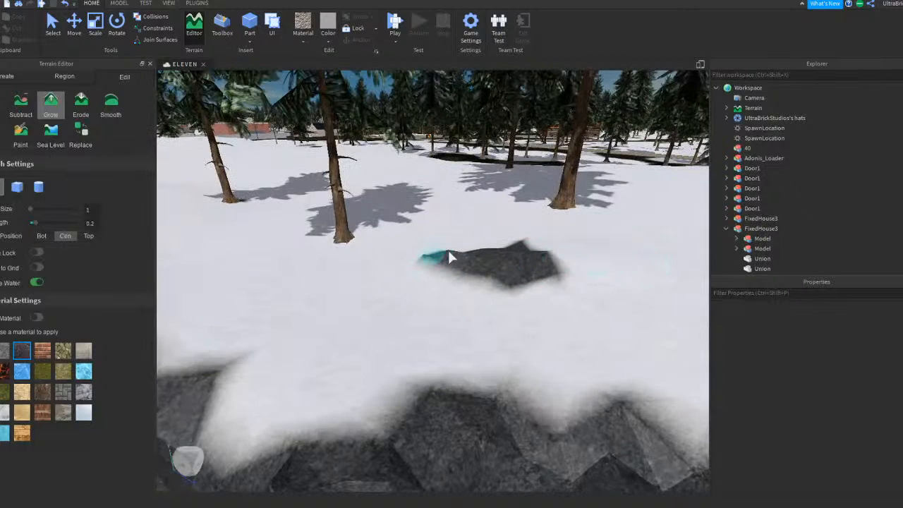
{"action": "key", "text": "d"}
{"action": "key", "text": "w"}
{"action": "right_click_drag", "start_coordinate": [529, 245], "coordinate": [529, 246]}
{"action": "key", "text": "d"}
{"action": "left_click_drag", "start_coordinate": [383, 295], "coordinate": [500, 329]}
Step: Grow another dark rock outcrop on the snowy ridge top between the cliff edge and the brown house
{"action": "mouse_move", "coordinate": [500, 286]}
{"action": "right_mouse_down"}
{"action": "mouse_move", "coordinate": [506, 273]}
{"action": "mouse_move", "coordinate": [445, 273]}
{"action": "right_mouse_up"}
{"action": "key", "text": "s"}
{"action": "key", "text": "s"}
{"action": "key", "text": "d"}
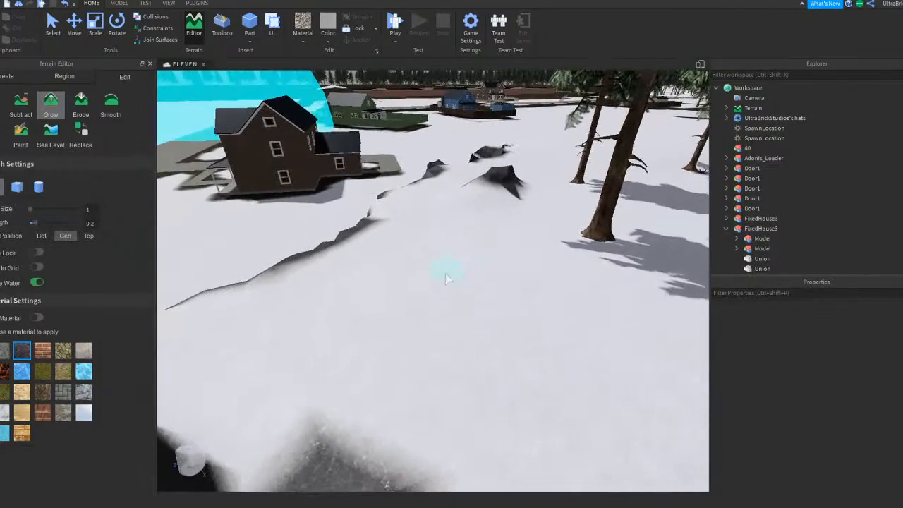
{"action": "right_click_drag", "start_coordinate": [464, 310], "coordinate": [455, 296]}
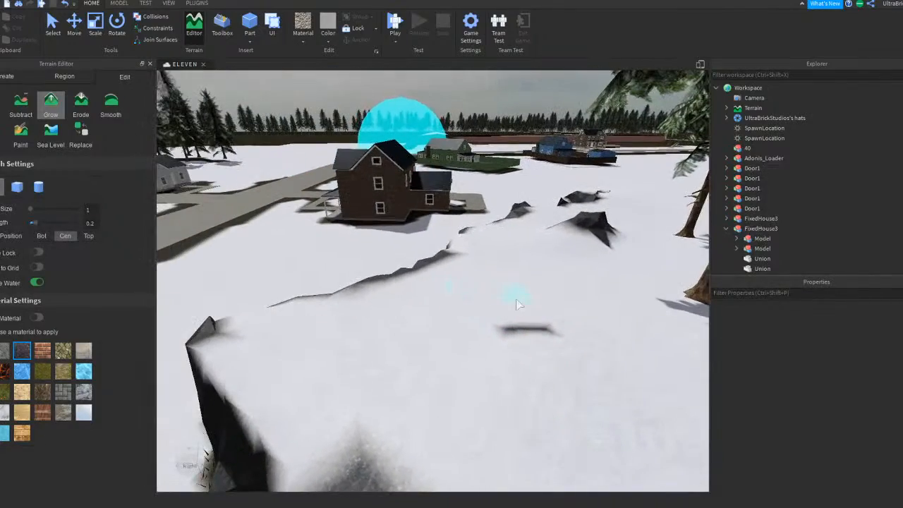
{"action": "key", "text": "e"}
{"action": "key", "text": "q"}
{"action": "right_click_drag", "start_coordinate": [538, 310], "coordinate": [537, 315]}
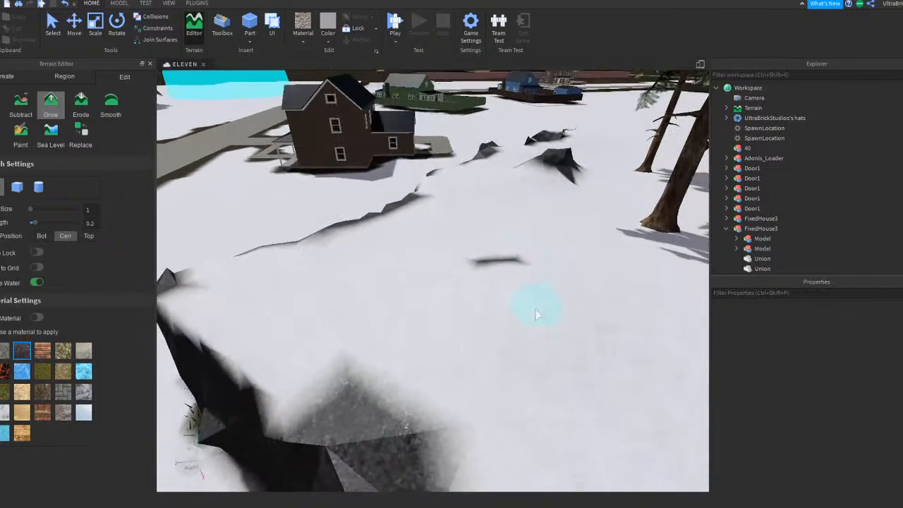
{"action": "left_click_drag", "start_coordinate": [515, 278], "coordinate": [499, 242]}
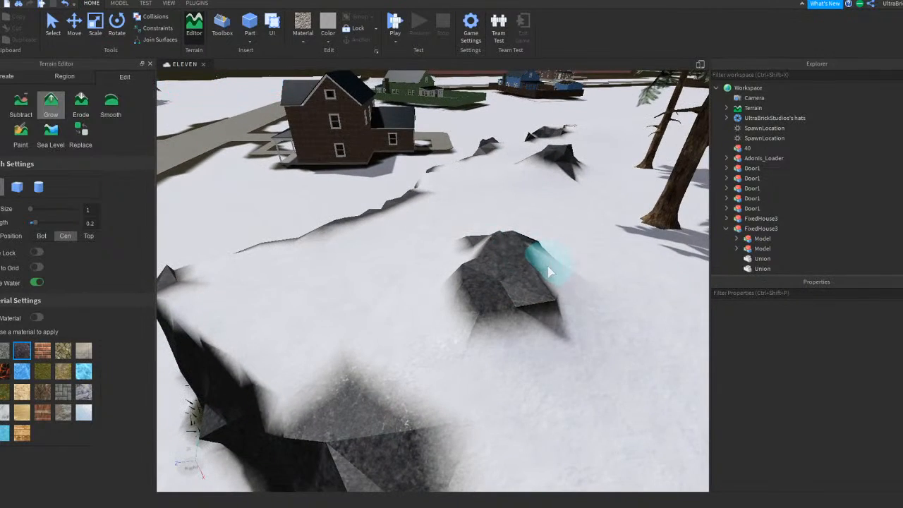
{"action": "left_click_drag", "start_coordinate": [565, 307], "coordinate": [544, 332]}
Step: Grow more dark rock around the new outcrop and toward the ridge's cliff edge
{"action": "right_click_drag", "start_coordinate": [527, 290], "coordinate": [529, 291]}
{"action": "key", "text": "a"}
{"action": "mouse_move", "coordinate": [598, 334]}
{"action": "left_mouse_down"}
{"action": "mouse_move", "coordinate": [506, 350]}
{"action": "mouse_move", "coordinate": [514, 393]}
{"action": "mouse_move", "coordinate": [502, 383]}
{"action": "left_mouse_up"}
{"action": "key", "text": "s"}
{"action": "right_click_drag", "start_coordinate": [502, 383], "coordinate": [501, 381]}
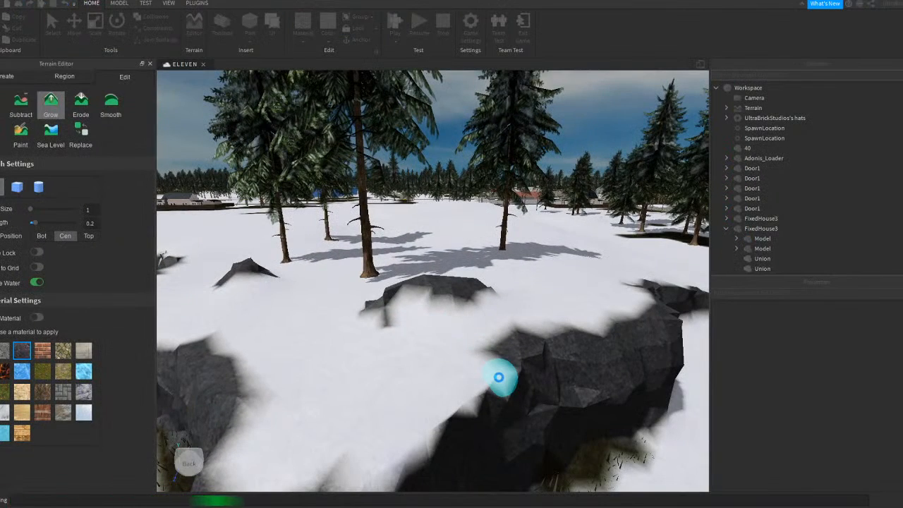
Step: Grow a long dark rock outcrop from the snowy ridge top between the cliff edge and the tree shadows
{"action": "key", "text": "w"}
{"action": "key", "text": "d"}
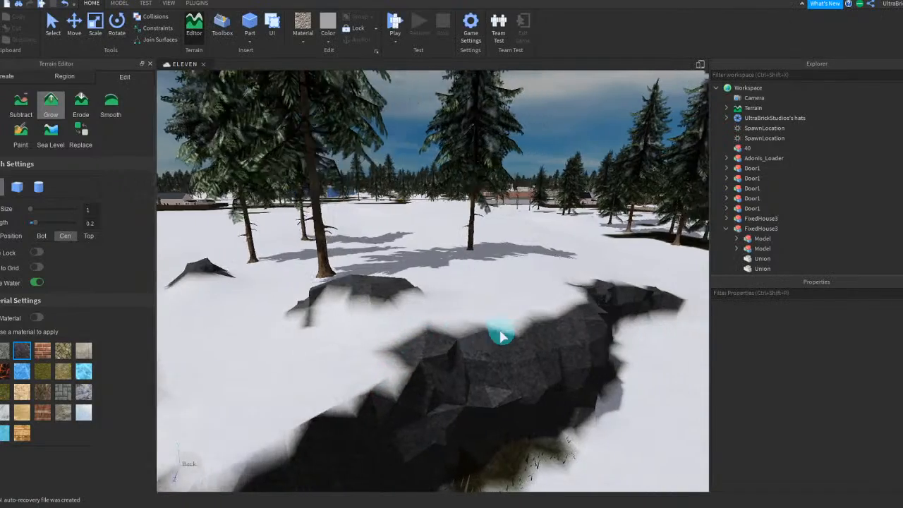
{"action": "right_click_drag", "start_coordinate": [499, 336], "coordinate": [500, 336]}
{"action": "key", "text": "d"}
{"action": "key", "text": "w"}
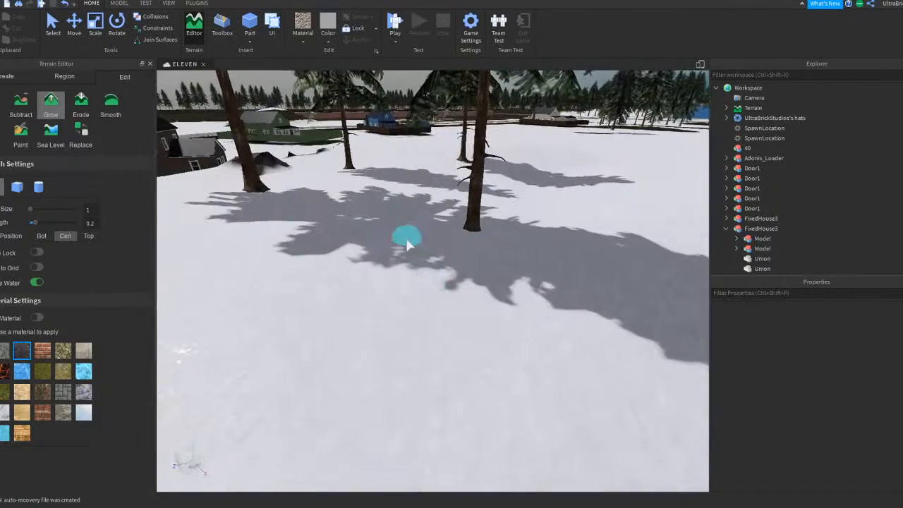
{"action": "right_click_drag", "start_coordinate": [406, 241], "coordinate": [406, 241]}
{"action": "key", "text": "d"}
{"action": "key", "text": "e"}
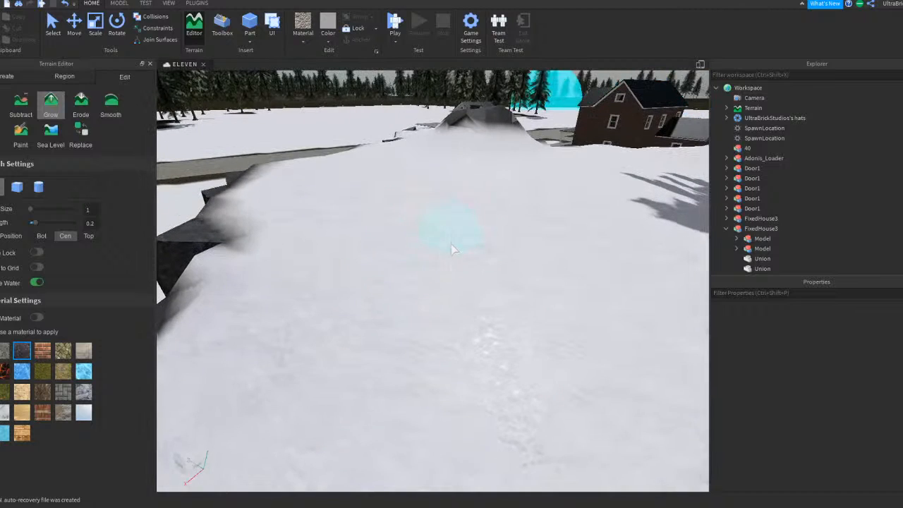
{"action": "mouse_move", "coordinate": [483, 275]}
{"action": "left_mouse_down"}
{"action": "mouse_move", "coordinate": [514, 292]}
{"action": "mouse_move", "coordinate": [483, 238]}
{"action": "mouse_move", "coordinate": [483, 295]}
{"action": "mouse_move", "coordinate": [464, 237]}
{"action": "left_mouse_up"}
{"action": "key", "text": "s"}
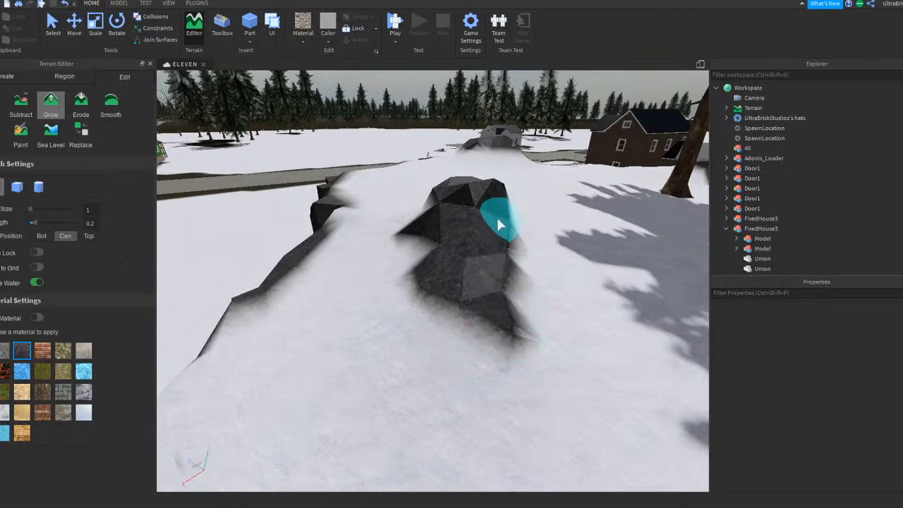
{"action": "key", "text": "s"}
{"action": "mouse_move", "coordinate": [537, 374]}
{"action": "left_mouse_down"}
{"action": "mouse_move", "coordinate": [490, 231]}
{"action": "mouse_move", "coordinate": [480, 319]}
{"action": "left_mouse_up"}
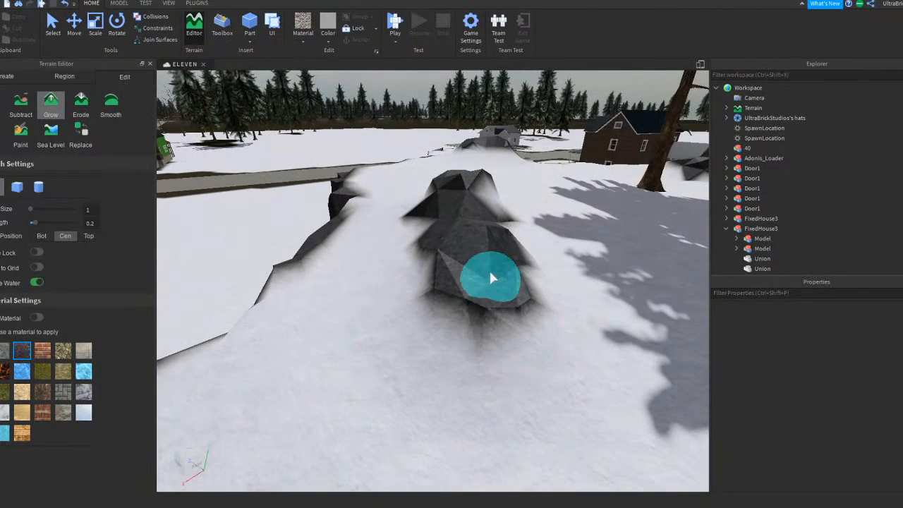
Step: Examine the new ridge-top outcrop and the neighbouring cliff face from several sides for leftover snow on the rock
{"action": "key", "text": "e"}
{"action": "key", "text": "d"}
{"action": "right_click_drag", "start_coordinate": [508, 292], "coordinate": [508, 298]}
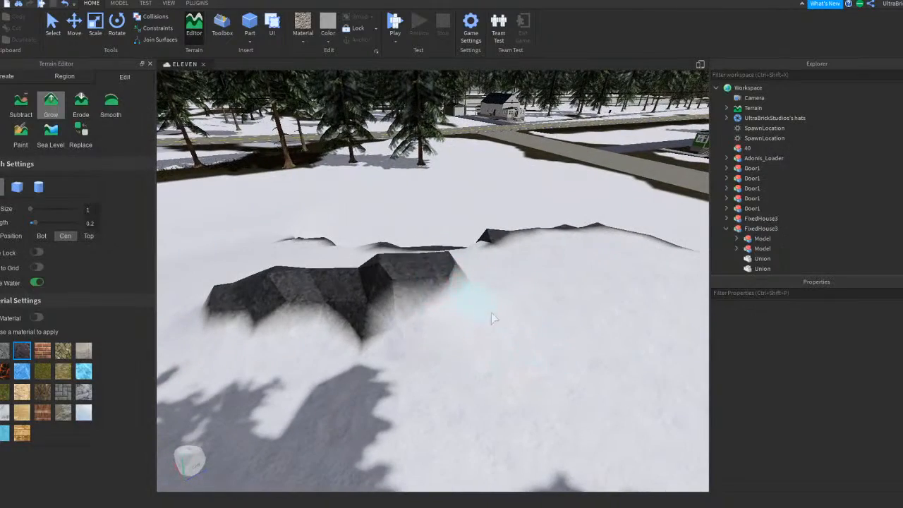
{"action": "key", "text": "d"}
{"action": "right_click_drag", "start_coordinate": [573, 269], "coordinate": [572, 268]}
{"action": "key", "text": "s"}
{"action": "key", "text": "a"}
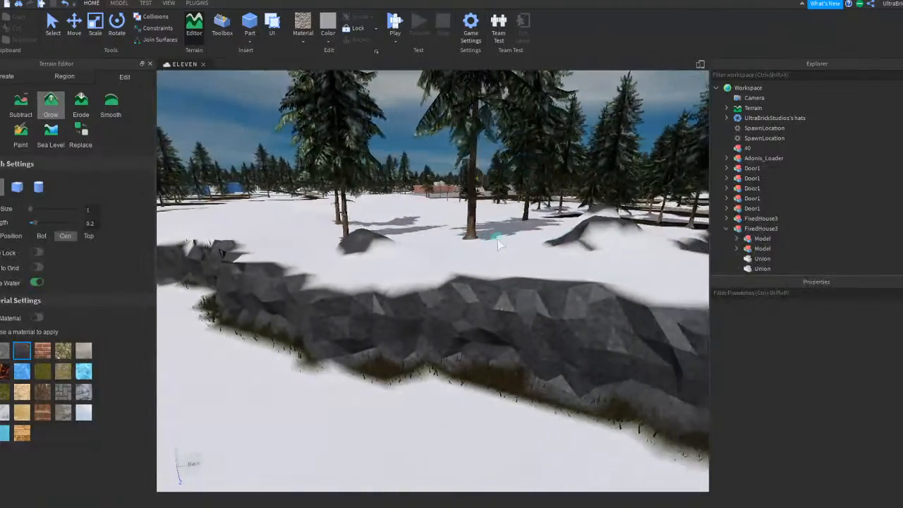
{"action": "key", "text": "d"}
{"action": "key", "text": "w"}
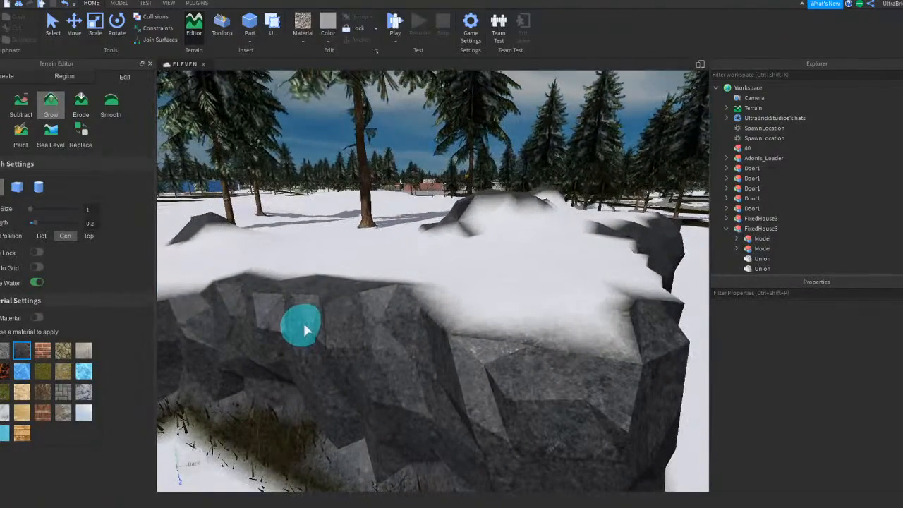
{"action": "key", "text": "d"}
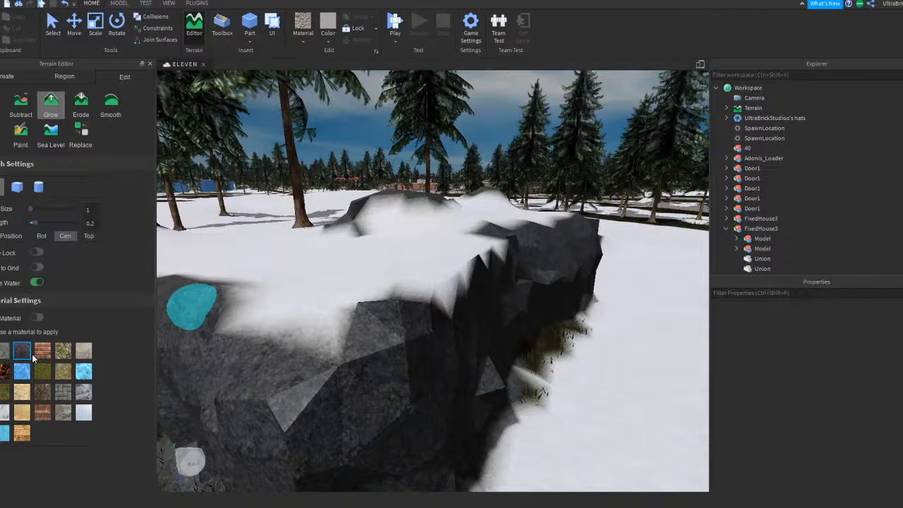
{"action": "key", "text": "d"}
{"action": "right_click_drag", "start_coordinate": [464, 185], "coordinate": [325, 199]}
{"action": "right_click_drag", "start_coordinate": [258, 245], "coordinate": [258, 245]}
{"action": "key", "text": "a"}
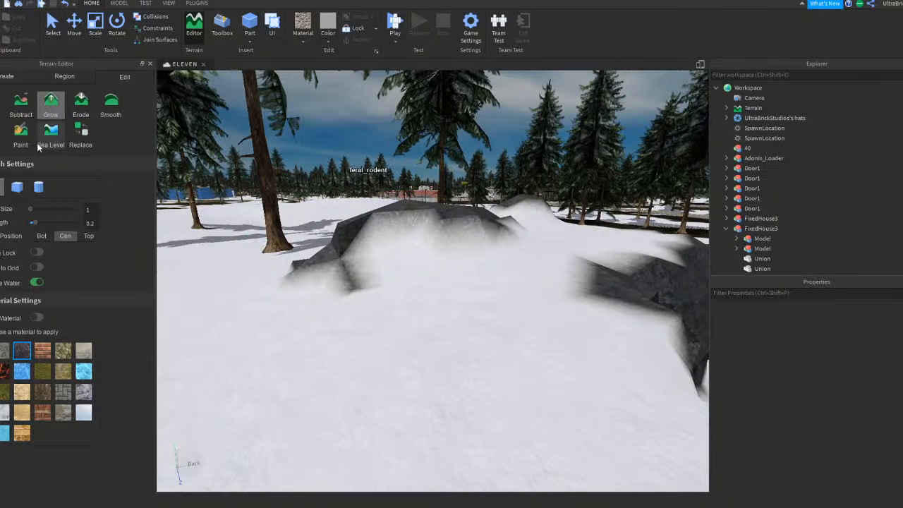
Step: Paint dark rock over the snow-covered face of the ridge-top outcrop with a size 1 cylinder brush
{"action": "right_click_drag", "start_coordinate": [403, 234], "coordinate": [399, 227]}
{"action": "key", "text": "a"}
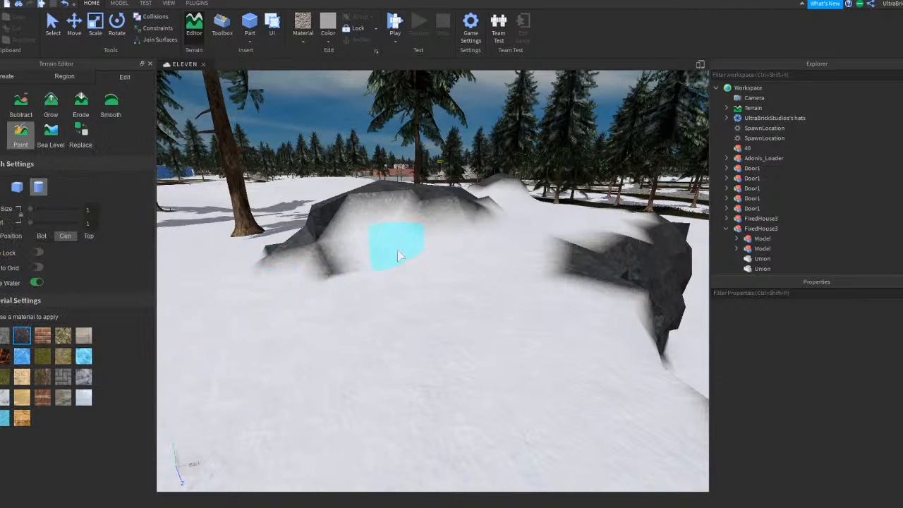
{"action": "scroll", "coordinate": [400, 244], "scroll_direction": "up", "scroll_amount": 2}
{"action": "scroll", "coordinate": [480, 185], "scroll_direction": "down", "scroll_amount": 1}
{"action": "mouse_move", "coordinate": [469, 237]}
{"action": "left_mouse_down"}
{"action": "mouse_move", "coordinate": [492, 174]}
{"action": "mouse_move", "coordinate": [345, 223]}
{"action": "left_mouse_up"}
{"action": "key", "text": "a"}
{"action": "right_click_drag", "start_coordinate": [344, 232], "coordinate": [381, 226]}
Step: Paint the remaining snowy faces on the far side of the outcrop with the dark rock material
{"action": "key", "text": "s"}
{"action": "key", "text": "d"}
{"action": "key", "text": "w"}
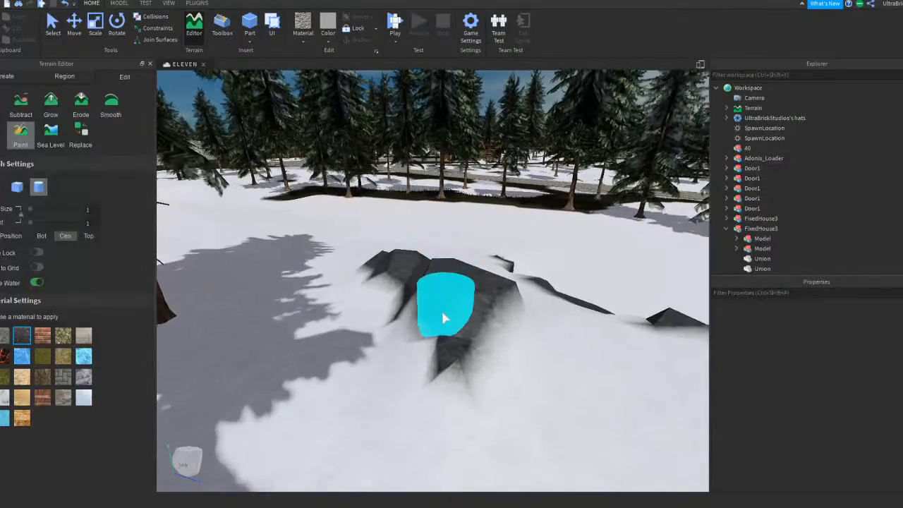
{"action": "left_click_drag", "start_coordinate": [444, 313], "coordinate": [495, 292]}
{"action": "key", "text": "d"}
{"action": "mouse_move", "coordinate": [495, 291]}
{"action": "right_mouse_down"}
{"action": "mouse_move", "coordinate": [496, 260]}
{"action": "mouse_move", "coordinate": [504, 273]}
{"action": "mouse_move", "coordinate": [494, 263]}
{"action": "right_mouse_up"}
{"action": "key", "text": "d"}
{"action": "left_click_drag", "start_coordinate": [473, 245], "coordinate": [532, 256]}
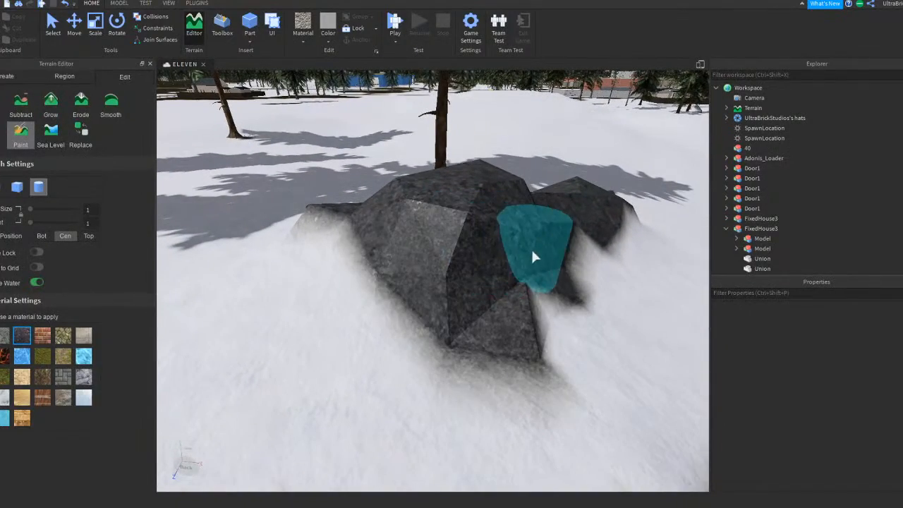
Step: Paint dark rock along the outcrop's lower edges and over the adjoining rock mound
{"action": "left_click_drag", "start_coordinate": [364, 226], "coordinate": [382, 244]}
{"action": "key", "text": "d"}
{"action": "right_click_drag", "start_coordinate": [473, 247], "coordinate": [466, 254]}
{"action": "mouse_move", "coordinate": [373, 279]}
{"action": "left_mouse_down"}
{"action": "mouse_move", "coordinate": [575, 281]}
{"action": "mouse_move", "coordinate": [560, 268]}
{"action": "left_mouse_up"}
{"action": "key", "text": "d"}
{"action": "key", "text": "d"}
Step: Examine the finished outcrops up close and the ridge's rock face from the road beside the brick house
{"action": "right_click_drag", "start_coordinate": [560, 267], "coordinate": [561, 268]}
{"action": "key", "text": "e"}
{"action": "key", "text": "w"}
{"action": "key", "text": "w"}
{"action": "key", "text": "a"}
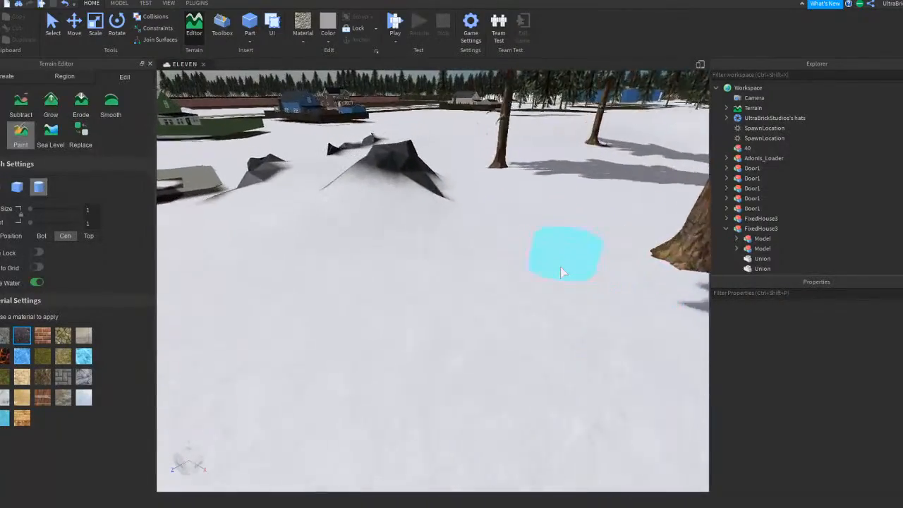
{"action": "key", "text": "w"}
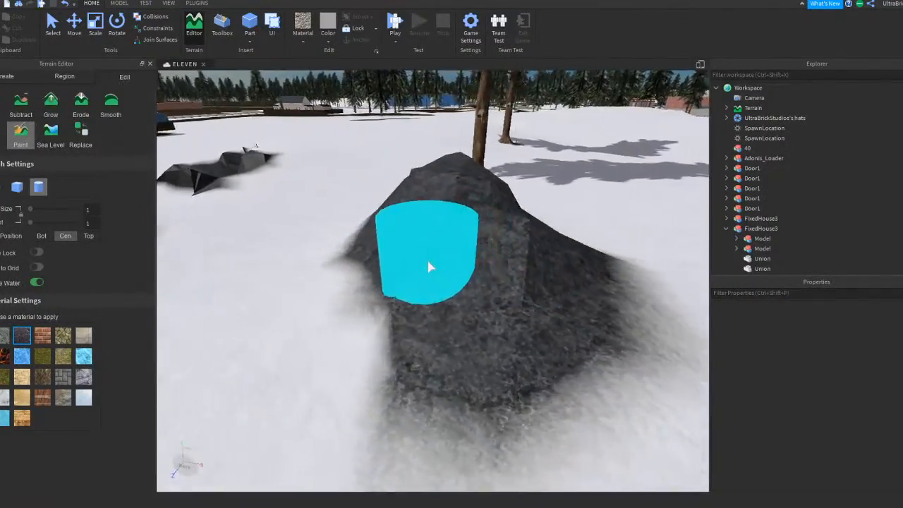
{"action": "key", "text": "s"}
{"action": "right_click_drag", "start_coordinate": [429, 267], "coordinate": [429, 267]}
{"action": "key", "text": "a"}
{"action": "key", "text": "s"}
{"action": "key", "text": "s"}
{"action": "key", "text": "q"}
{"action": "key", "text": "w"}
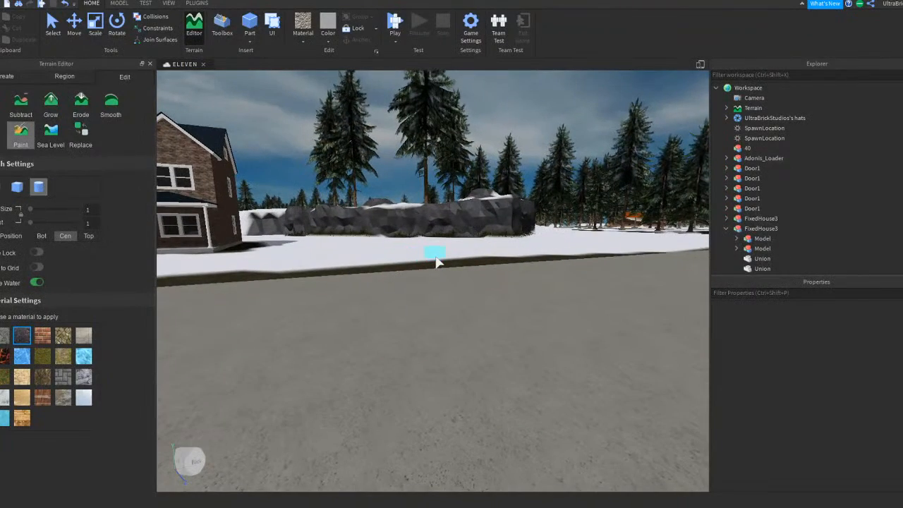
{"action": "key", "text": "w"}
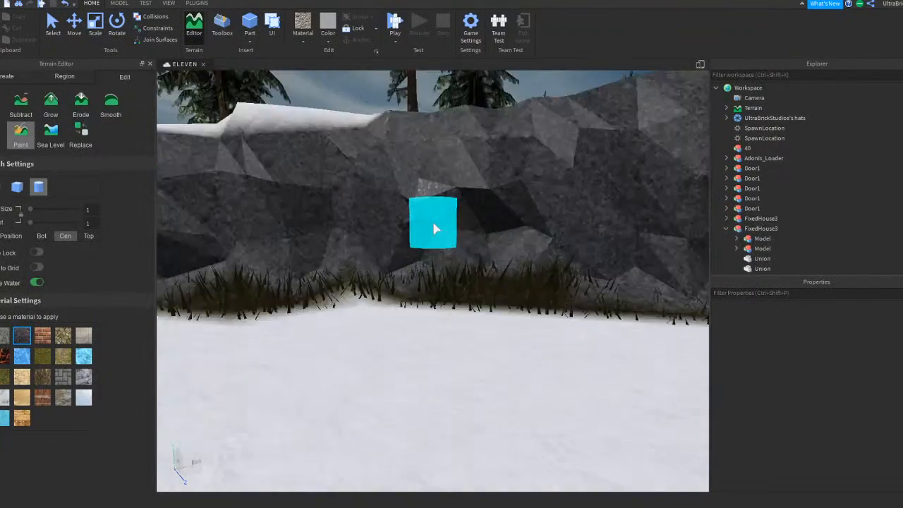
{"action": "key", "text": "s"}
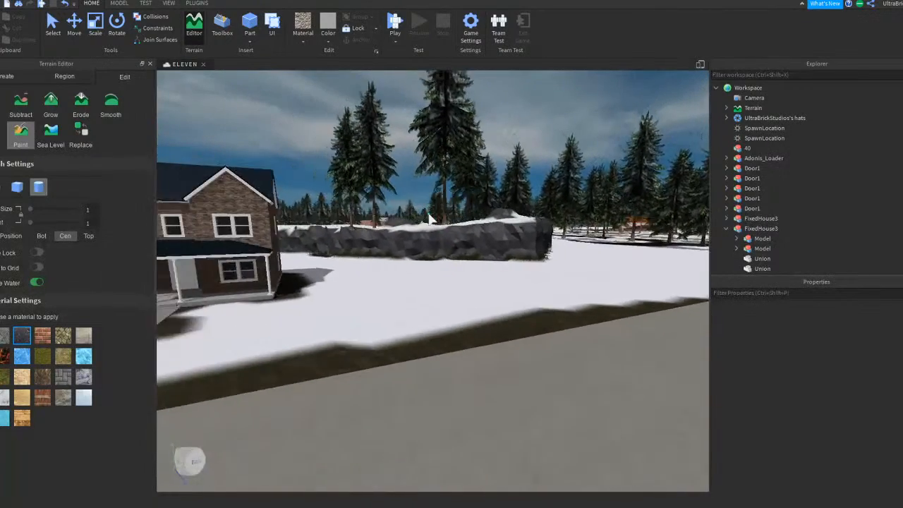
{"action": "key", "text": "a"}
{"action": "key", "text": "w"}
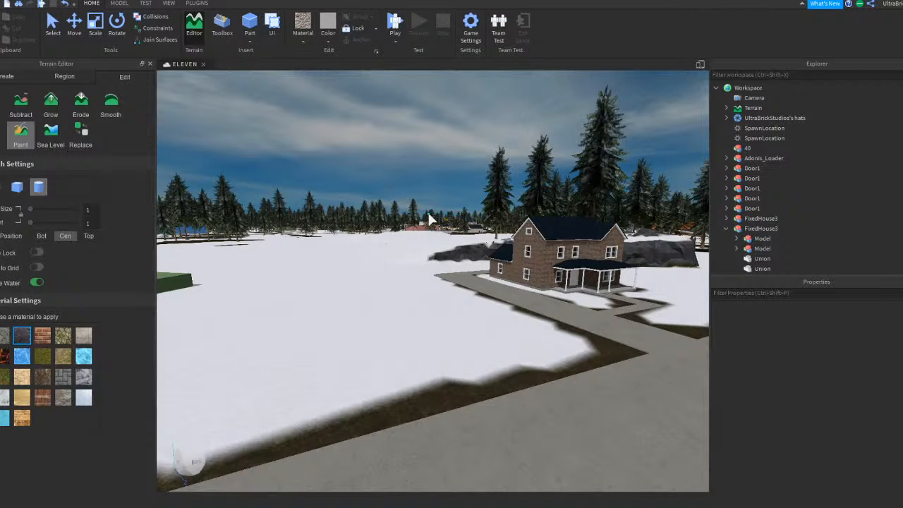
{"action": "key", "text": "s"}
{"action": "right_click_drag", "start_coordinate": [309, 177], "coordinate": [176, 99]}
{"action": "key", "text": "s"}
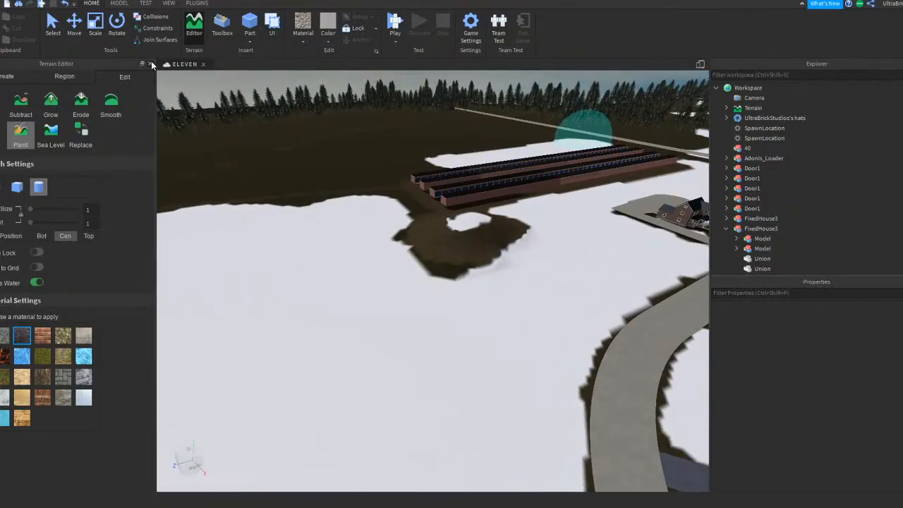
Step: Close the terrain editor and survey the neighbourhood from above for ground without snow
{"action": "left_click", "coordinate": [150, 64]}
{"action": "right_click_drag", "start_coordinate": [466, 235], "coordinate": [431, 246]}
{"action": "key", "text": "w"}
{"action": "key", "text": "w"}
{"action": "key", "text": "s"}
{"action": "key", "text": "w"}
{"action": "key", "text": "w"}
{"action": "key", "text": "a"}
{"action": "key", "text": "e"}
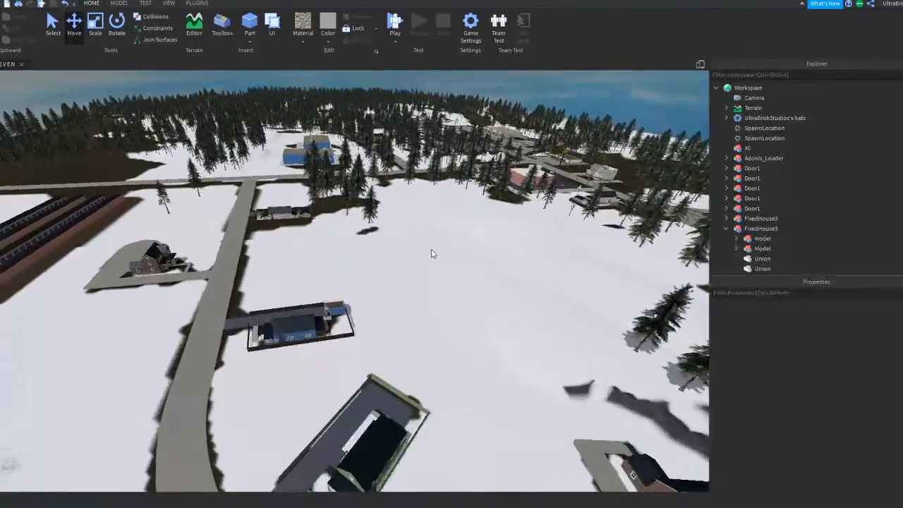
{"action": "key", "text": "w"}
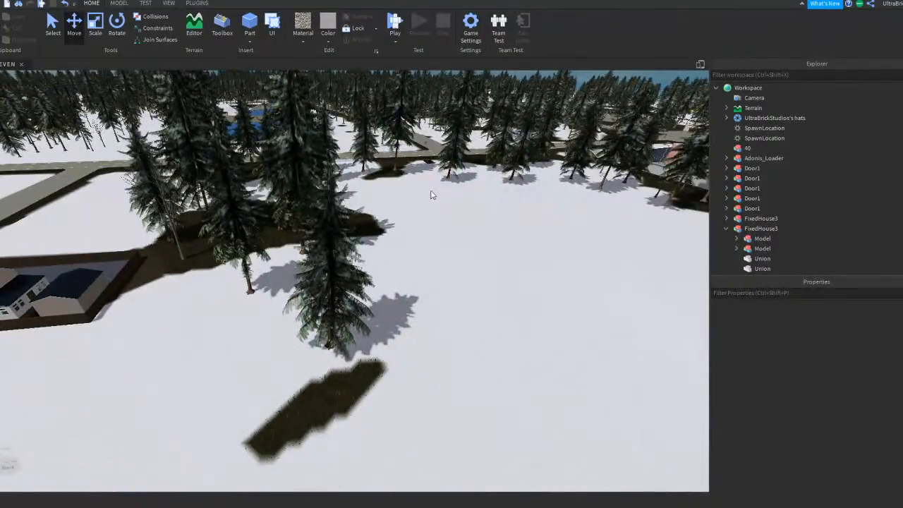
{"action": "key", "text": "w"}
{"action": "right_click_drag", "start_coordinate": [409, 178], "coordinate": [414, 185]}
{"action": "key", "text": "w"}
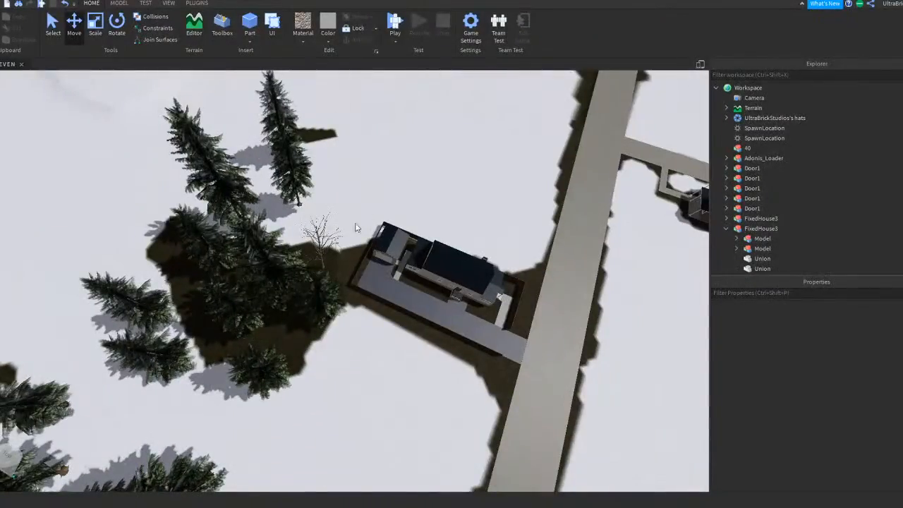
Step: Select a tree on the bare grass patch behind the fenced house and inspect the ground around it
{"action": "left_click", "coordinate": [327, 253]}
{"action": "key", "text": "w"}
{"action": "right_click_drag", "start_coordinate": [350, 204], "coordinate": [349, 200]}
{"action": "key", "text": "w"}
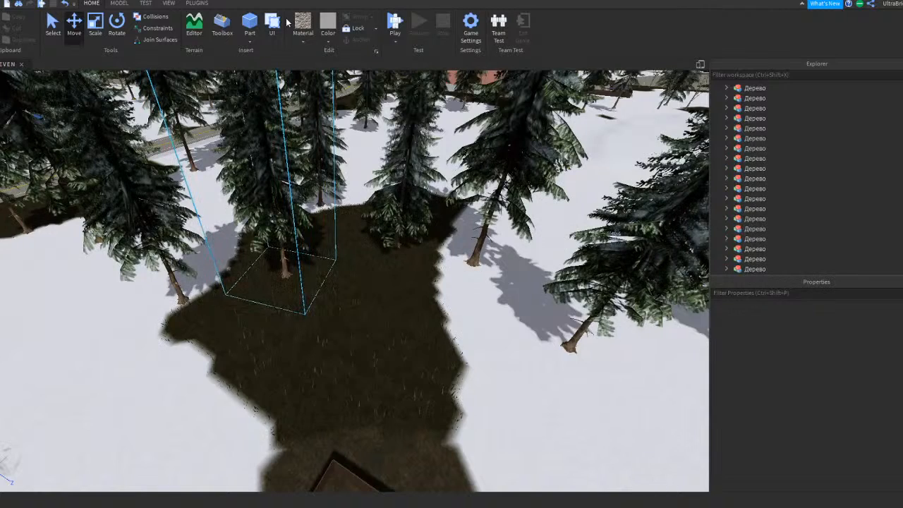
{"action": "right_click_drag", "start_coordinate": [382, 174], "coordinate": [381, 174]}
{"action": "right_click_drag", "start_coordinate": [269, 143], "coordinate": [269, 144]}
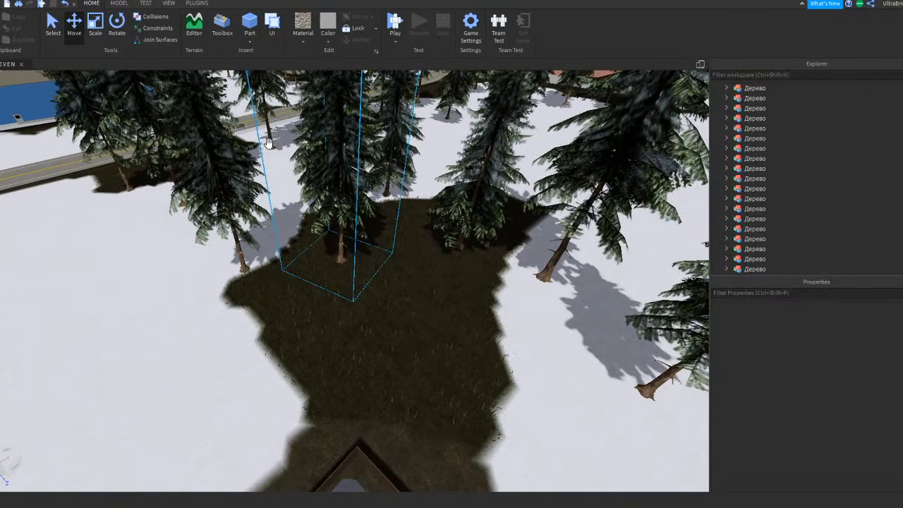
{"action": "key", "text": "q"}
{"action": "key", "text": "d"}
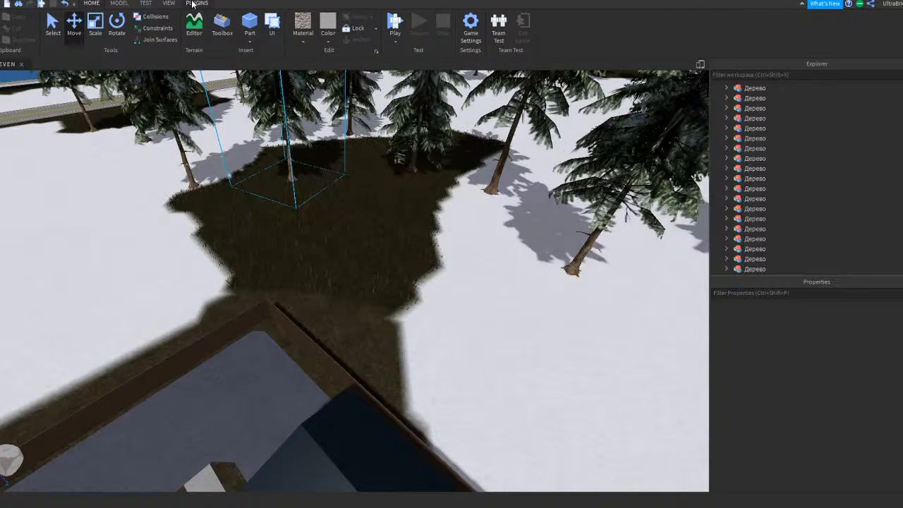
Step: Reopen the terrain editor and paint snow with a size 3 brush over the grass behind the fenced house
{"action": "left_click", "coordinate": [195, 26]}
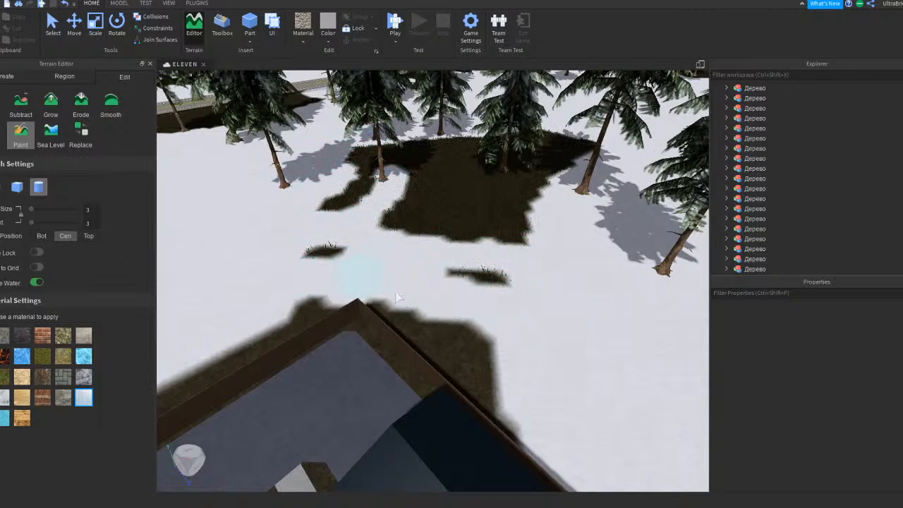
{"action": "key", "text": "w"}
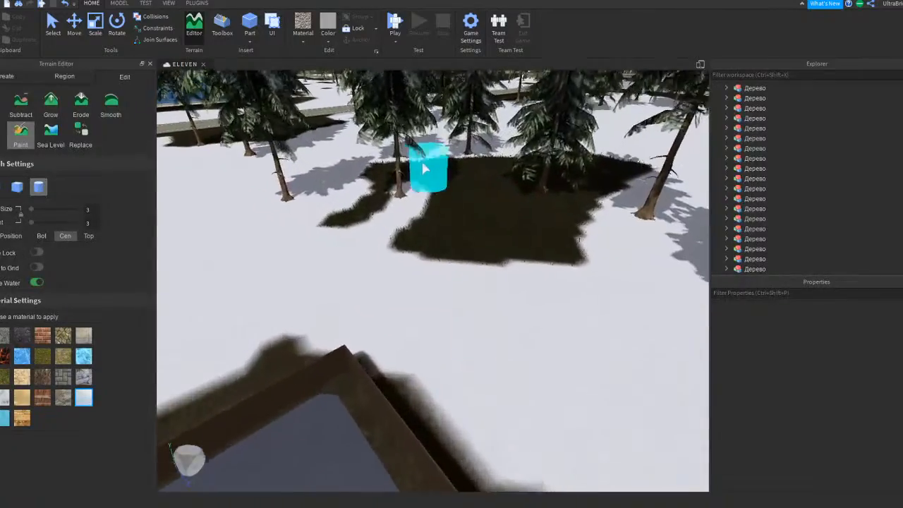
{"action": "right_click_drag", "start_coordinate": [428, 169], "coordinate": [450, 196]}
{"action": "left_click_drag", "start_coordinate": [449, 195], "coordinate": [327, 386]}
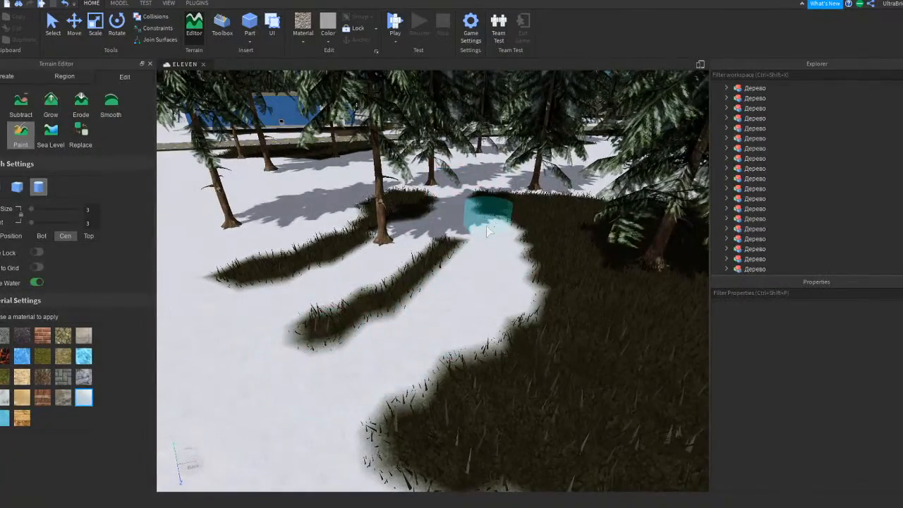
Step: Paint snow over the remaining grass strips around the tree trunks in the grove behind the house
{"action": "key", "text": "w"}
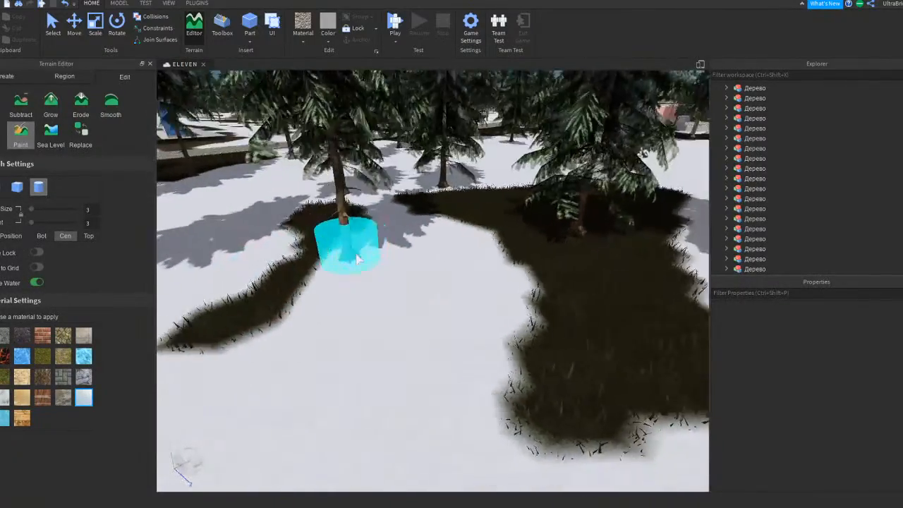
{"action": "key", "text": "w"}
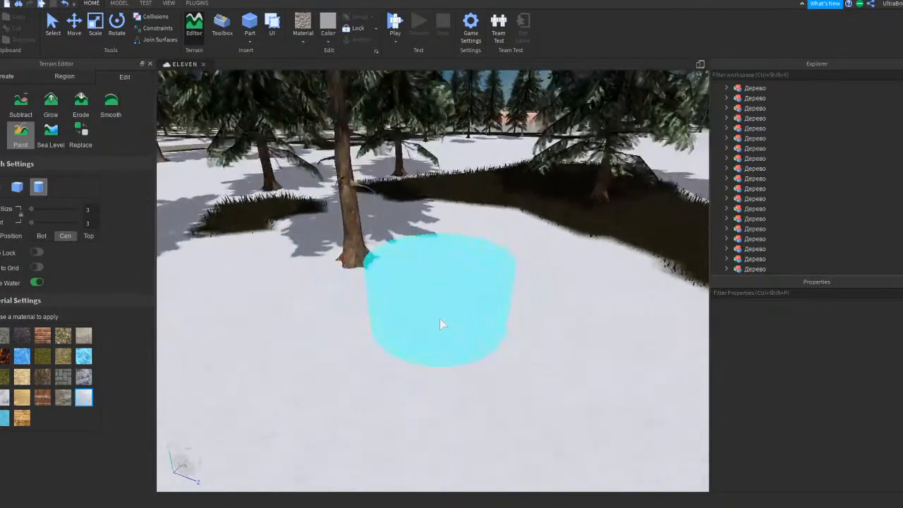
{"action": "right_click_drag", "start_coordinate": [443, 322], "coordinate": [474, 284]}
{"action": "left_click_drag", "start_coordinate": [474, 283], "coordinate": [415, 266]}
{"action": "key", "text": "d"}
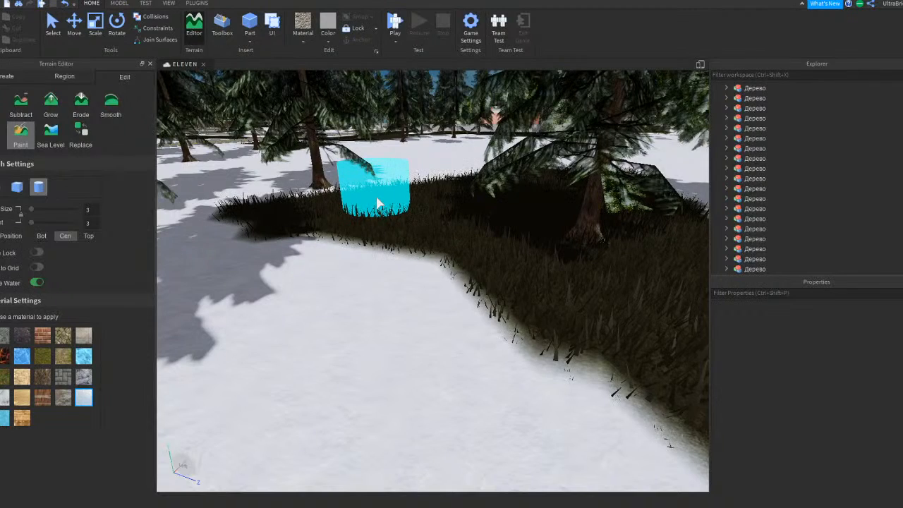
{"action": "key", "text": "s"}
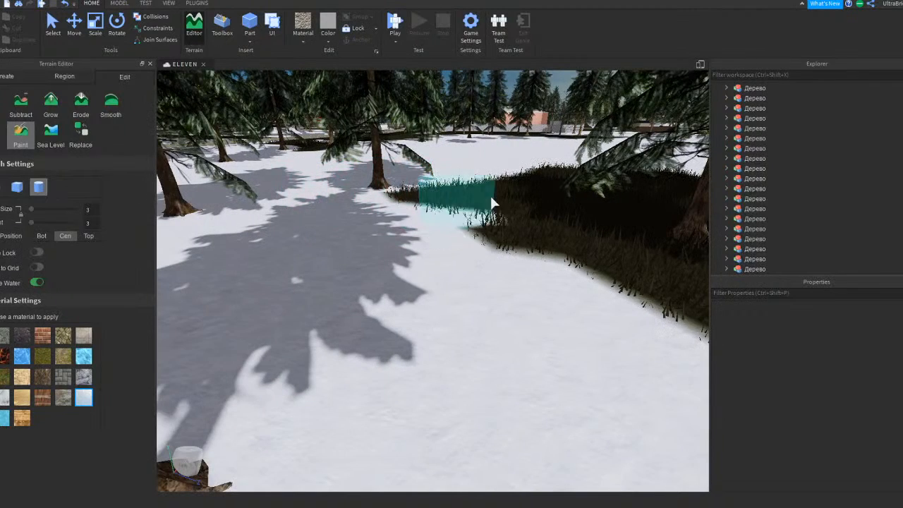
{"action": "key", "text": "s"}
{"action": "right_click_drag", "start_coordinate": [417, 190], "coordinate": [382, 271]}
Step: Survey the bare ground around the long row buildings and the hillside beyond them from above
{"action": "key", "text": "s"}
{"action": "key", "text": "w"}
{"action": "key", "text": "w"}
{"action": "mouse_move", "coordinate": [490, 247]}
{"action": "right_mouse_down"}
{"action": "mouse_move", "coordinate": [482, 248]}
{"action": "mouse_move", "coordinate": [504, 247]}
{"action": "mouse_move", "coordinate": [491, 246]}
{"action": "right_mouse_up"}
{"action": "key", "text": "w"}
{"action": "right_click_drag", "start_coordinate": [589, 197], "coordinate": [590, 199]}
{"action": "key", "text": "e"}
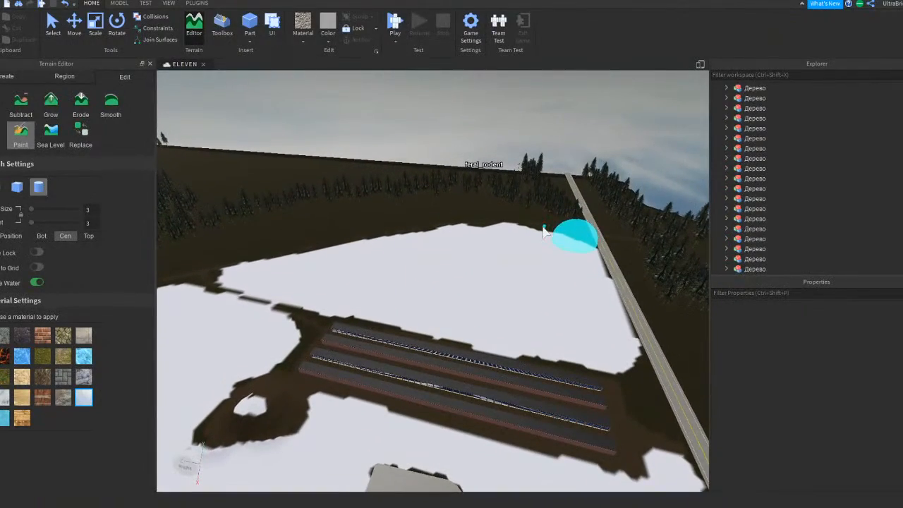
{"action": "right_click_drag", "start_coordinate": [506, 249], "coordinate": [329, 239]}
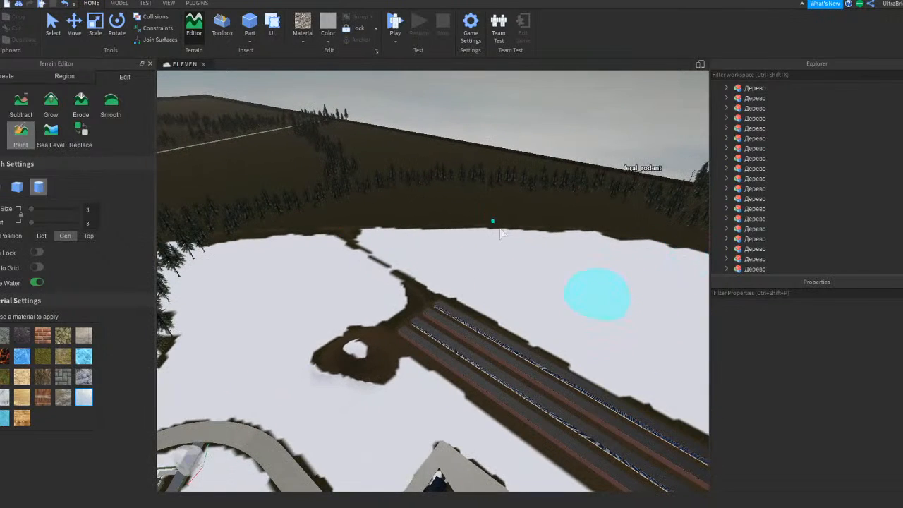
Step: Paint snow over the bare grass patch among the trees beyond the fenced house
{"action": "right_click_drag", "start_coordinate": [496, 228], "coordinate": [531, 265]}
{"action": "right_click_drag", "start_coordinate": [609, 245], "coordinate": [607, 250]}
{"action": "key", "text": "s"}
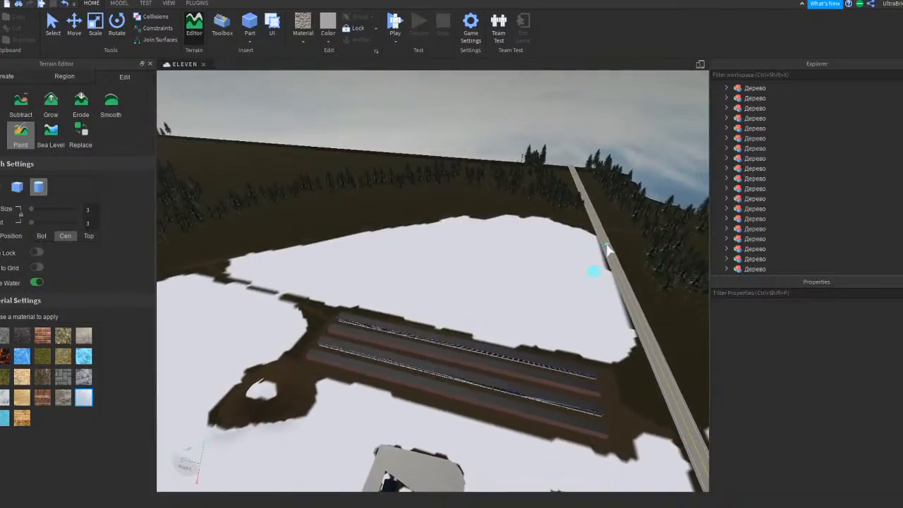
{"action": "key", "text": "s"}
{"action": "right_click_drag", "start_coordinate": [463, 415], "coordinate": [484, 315]}
{"action": "key", "text": "w"}
{"action": "key", "text": "w"}
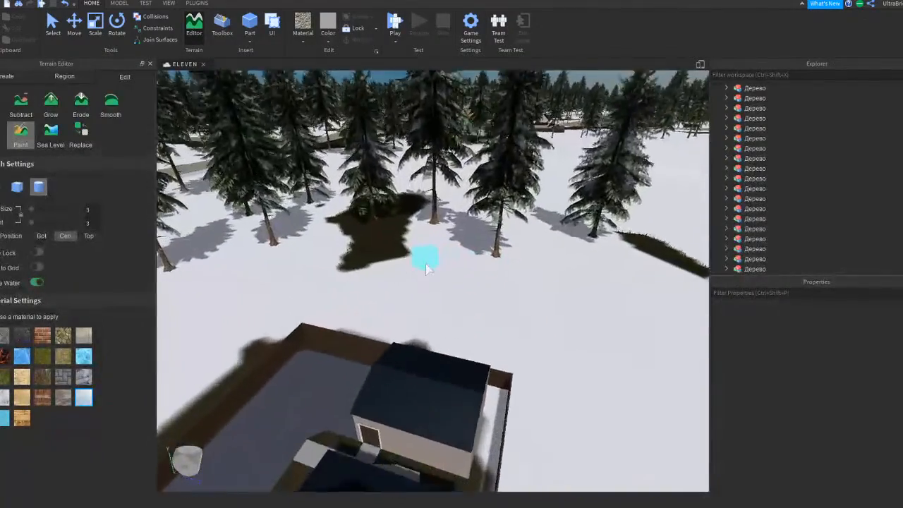
{"action": "mouse_move", "coordinate": [426, 269]}
{"action": "right_mouse_down"}
{"action": "mouse_move", "coordinate": [450, 234]}
{"action": "mouse_move", "coordinate": [461, 250]}
{"action": "right_mouse_up"}
{"action": "key", "text": "w"}
{"action": "key", "text": "d"}
{"action": "key", "text": "a"}
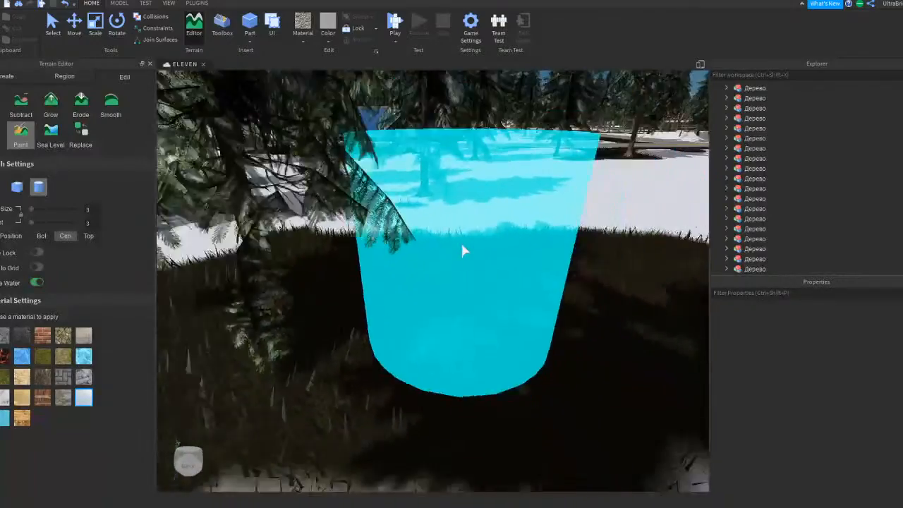
{"action": "key", "text": "s"}
{"action": "mouse_move", "coordinate": [415, 231]}
{"action": "left_mouse_down"}
{"action": "mouse_move", "coordinate": [612, 286]}
{"action": "mouse_move", "coordinate": [595, 253]}
{"action": "mouse_move", "coordinate": [607, 226]}
{"action": "mouse_move", "coordinate": [625, 249]}
{"action": "left_mouse_up"}
{"action": "mouse_move", "coordinate": [578, 220]}
{"action": "left_mouse_down"}
{"action": "mouse_move", "coordinate": [414, 195]}
{"action": "mouse_move", "coordinate": [429, 293]}
{"action": "mouse_move", "coordinate": [490, 225]}
{"action": "mouse_move", "coordinate": [458, 244]}
{"action": "left_mouse_up"}
{"action": "key", "text": "w"}
{"action": "right_click_drag", "start_coordinate": [459, 244], "coordinate": [457, 244]}
{"action": "key", "text": "w"}
{"action": "mouse_move", "coordinate": [457, 244]}
{"action": "left_mouse_down"}
{"action": "mouse_move", "coordinate": [418, 263]}
{"action": "mouse_move", "coordinate": [652, 360]}
{"action": "left_mouse_up"}
{"action": "right_click_drag", "start_coordinate": [543, 330], "coordinate": [524, 326]}
{"action": "key", "text": "s"}
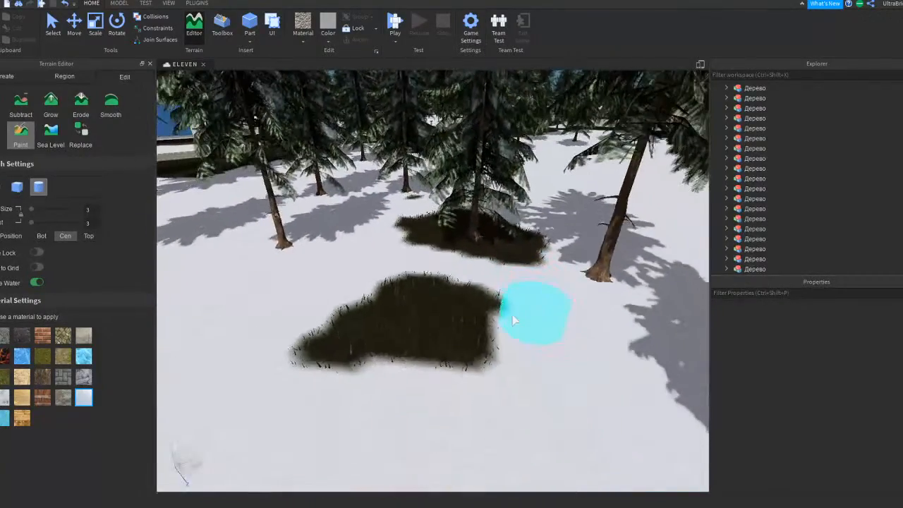
Step: Brush snow onto the remaining dark grass around the tree trunk in the grove
{"action": "right_click_drag", "start_coordinate": [484, 278], "coordinate": [486, 277]}
{"action": "key", "text": "w"}
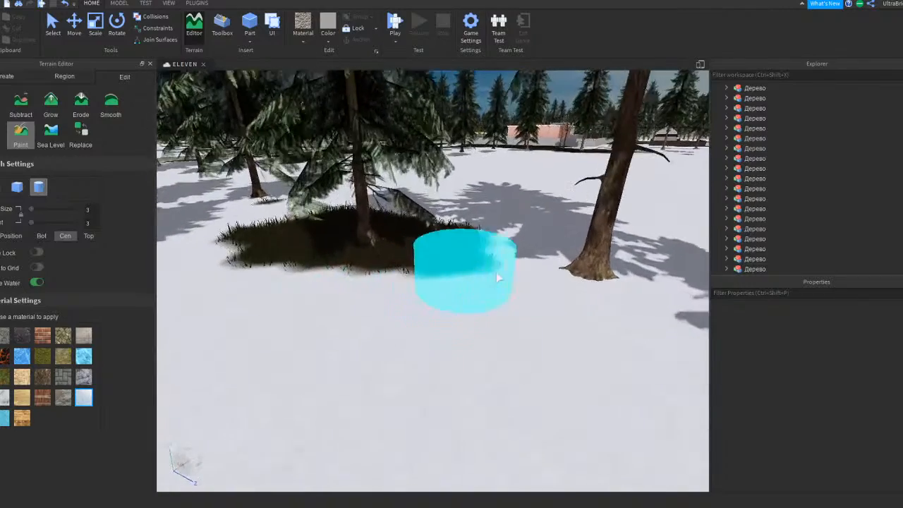
{"action": "key", "text": "a"}
{"action": "right_click_drag", "start_coordinate": [450, 311], "coordinate": [460, 326]}
{"action": "left_click_drag", "start_coordinate": [471, 291], "coordinate": [407, 274]}
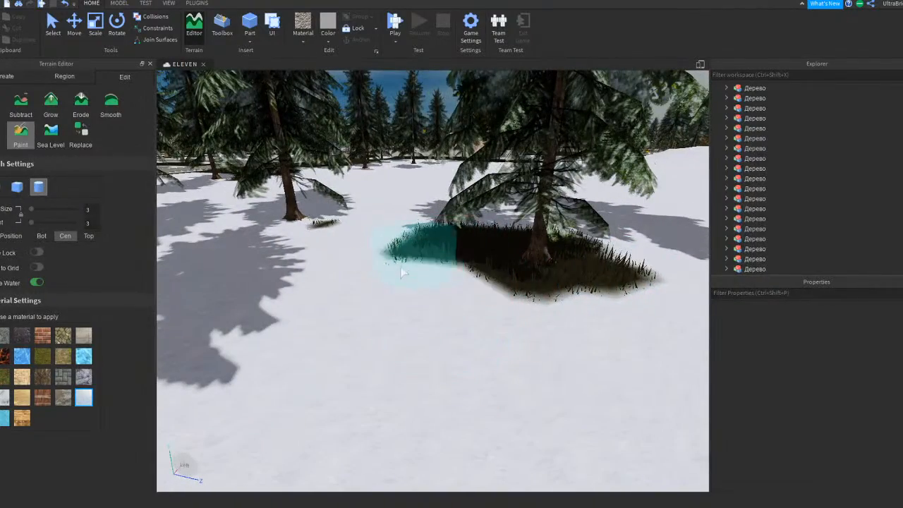
{"action": "key", "text": "d"}
{"action": "right_click_drag", "start_coordinate": [423, 294], "coordinate": [425, 294]}
{"action": "key", "text": "w"}
{"action": "right_click_drag", "start_coordinate": [498, 278], "coordinate": [498, 278]}
{"action": "key", "text": "w"}
{"action": "mouse_move", "coordinate": [497, 275]}
{"action": "left_mouse_down"}
{"action": "mouse_move", "coordinate": [454, 261]}
{"action": "mouse_move", "coordinate": [541, 435]}
{"action": "mouse_move", "coordinate": [534, 327]}
{"action": "left_mouse_up"}
Step: Cover the leftover grass edges in the grove with further snow strokes
{"action": "right_click_drag", "start_coordinate": [535, 327], "coordinate": [535, 327]}
{"action": "key", "text": "s"}
{"action": "mouse_move", "coordinate": [417, 284]}
{"action": "left_mouse_down"}
{"action": "mouse_move", "coordinate": [337, 322]}
{"action": "mouse_move", "coordinate": [634, 392]}
{"action": "mouse_move", "coordinate": [586, 315]}
{"action": "left_mouse_up"}
{"action": "right_click_drag", "start_coordinate": [586, 315], "coordinate": [577, 309]}
{"action": "key", "text": "s"}
{"action": "left_click_drag", "start_coordinate": [578, 311], "coordinate": [423, 270]}
{"action": "mouse_move", "coordinate": [424, 270]}
{"action": "right_mouse_down"}
{"action": "mouse_move", "coordinate": [397, 255]}
{"action": "mouse_move", "coordinate": [419, 276]}
{"action": "right_mouse_up"}
{"action": "key", "text": "s"}
{"action": "key", "text": "w"}
{"action": "mouse_move", "coordinate": [494, 243]}
{"action": "left_mouse_down"}
{"action": "mouse_move", "coordinate": [502, 239]}
{"action": "mouse_move", "coordinate": [546, 322]}
{"action": "left_mouse_up"}
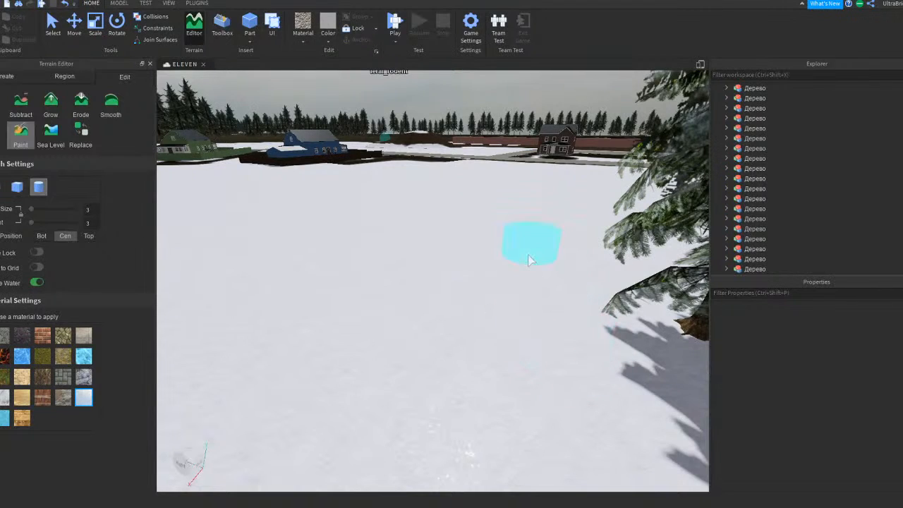
Step: Examine the bare ground strips along the neighbourhood road and the driveways from above
{"action": "key", "text": "e"}
{"action": "key", "text": "w"}
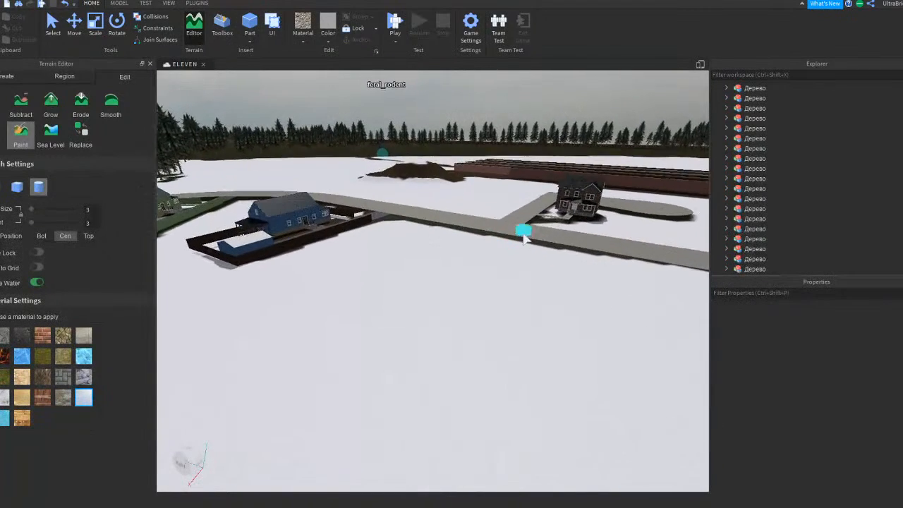
{"action": "key", "text": "w"}
{"action": "mouse_move", "coordinate": [524, 239]}
{"action": "right_mouse_down"}
{"action": "mouse_move", "coordinate": [501, 239]}
{"action": "mouse_move", "coordinate": [503, 231]}
{"action": "right_mouse_up"}
{"action": "key", "text": "w"}
{"action": "right_click_drag", "start_coordinate": [511, 192], "coordinate": [413, 212]}
{"action": "key", "text": "w"}
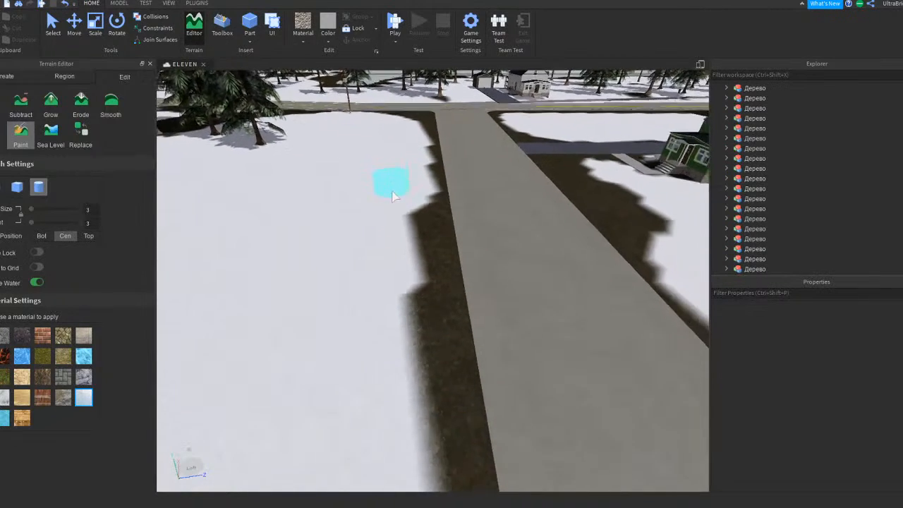
{"action": "key", "text": "s"}
{"action": "right_click_drag", "start_coordinate": [411, 197], "coordinate": [406, 221]}
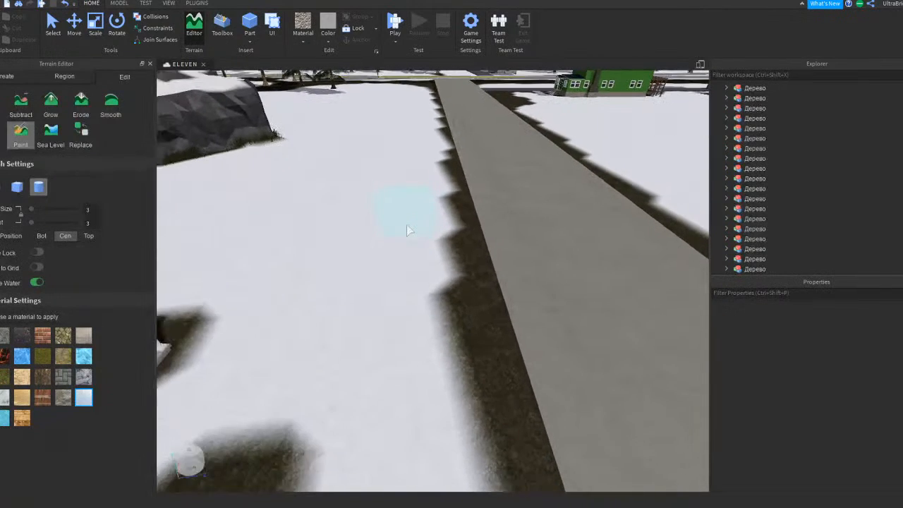
{"action": "key", "text": "w"}
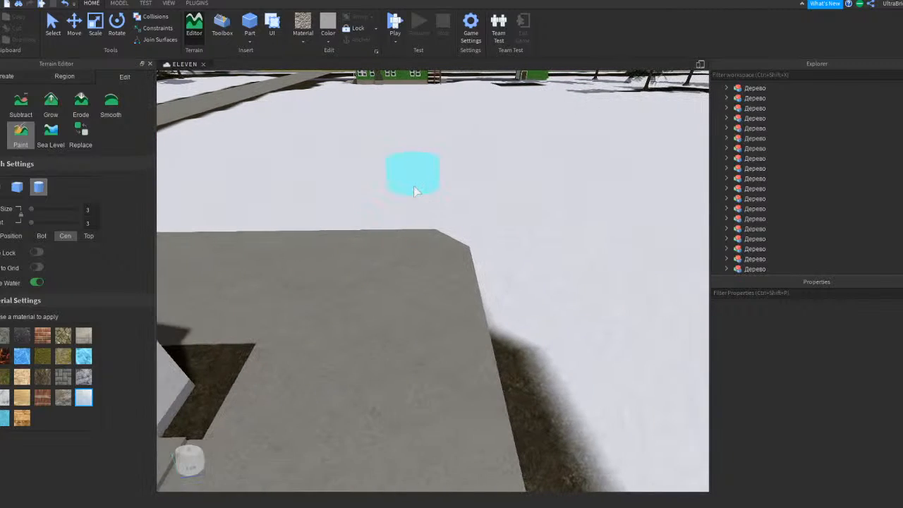
{"action": "key", "text": "s"}
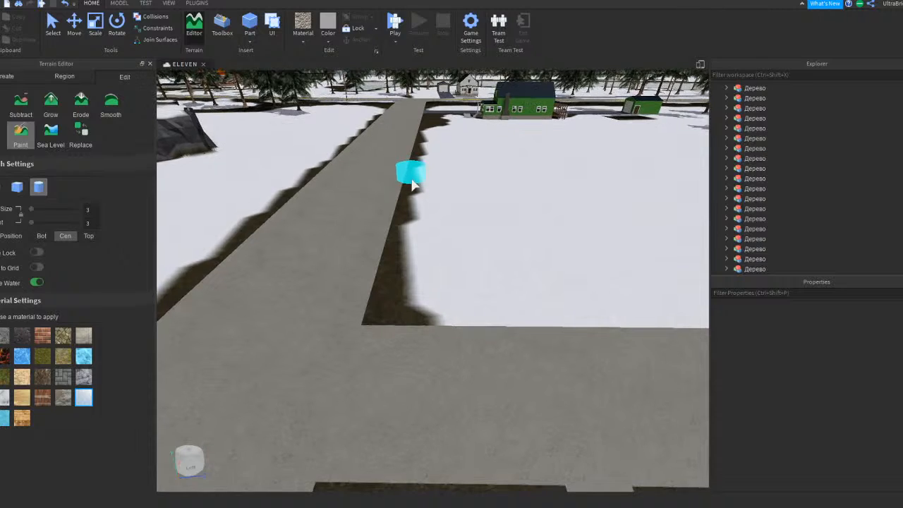
{"action": "right_click_drag", "start_coordinate": [413, 180], "coordinate": [414, 187]}
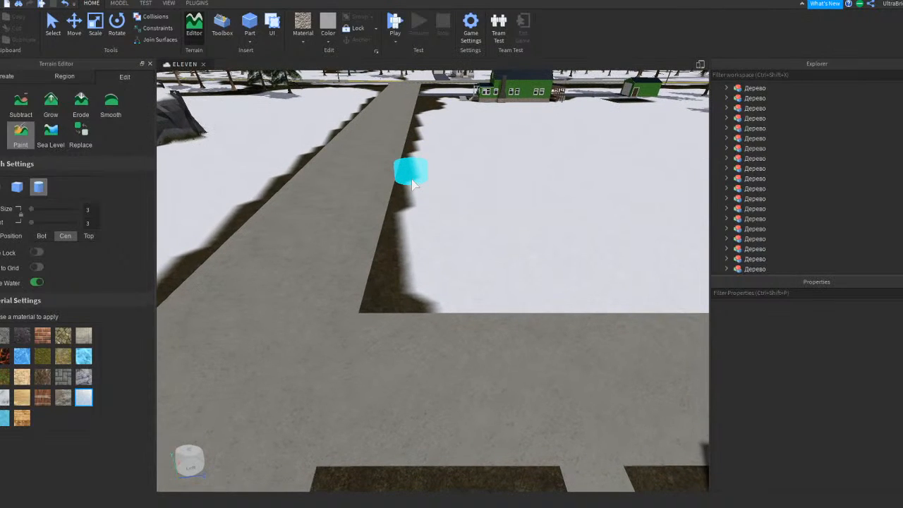
{"action": "right_click_drag", "start_coordinate": [413, 183], "coordinate": [414, 184]}
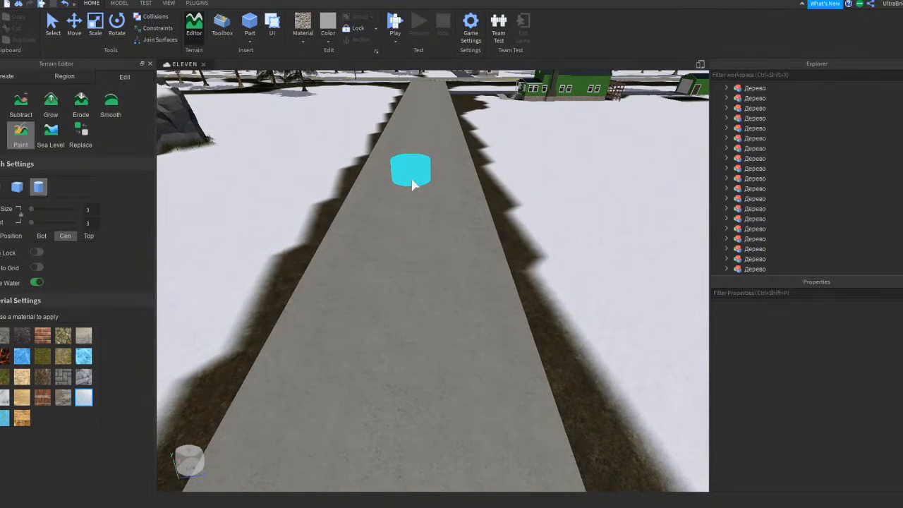
Step: Select and frame a Дерево tree model in the bare forest, and close the terrain editor
{"action": "left_click", "coordinate": [746, 211]}
{"action": "key", "text": "f"}
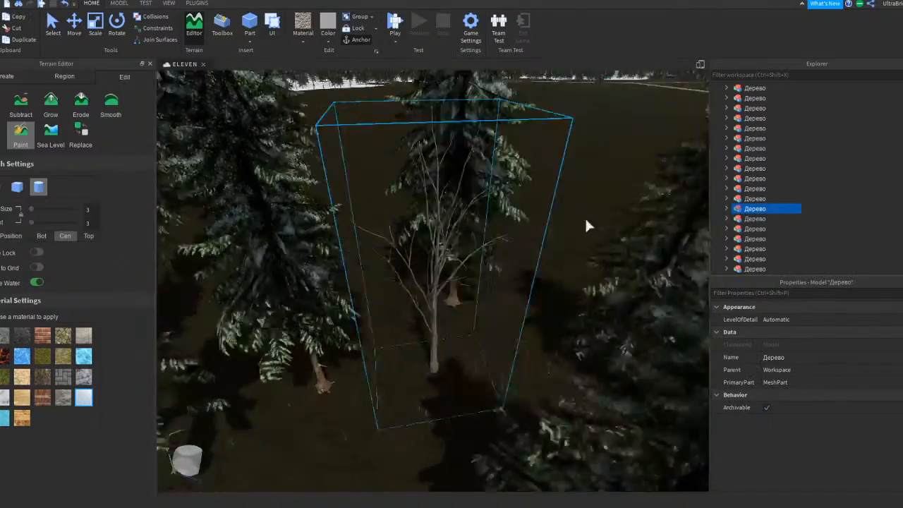
{"action": "scroll", "coordinate": [587, 225], "scroll_direction": "down", "scroll_amount": 5}
{"action": "right_click_drag", "start_coordinate": [587, 225], "coordinate": [587, 219]}
{"action": "key", "text": "w"}
{"action": "right_click_drag", "start_coordinate": [275, 216], "coordinate": [275, 215]}
{"action": "left_click", "coordinate": [194, 27]}
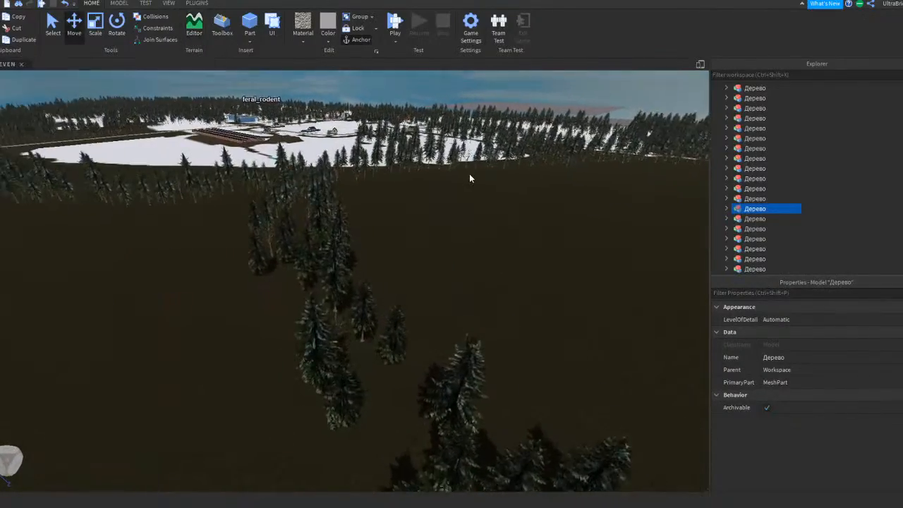
Step: Delete a snowy tree at the distant forest edge and return to the houses by the road junction
{"action": "left_click", "coordinate": [469, 174]}
{"action": "key", "text": "w"}
{"action": "key", "text": "Delete"}
{"action": "key", "text": "w"}
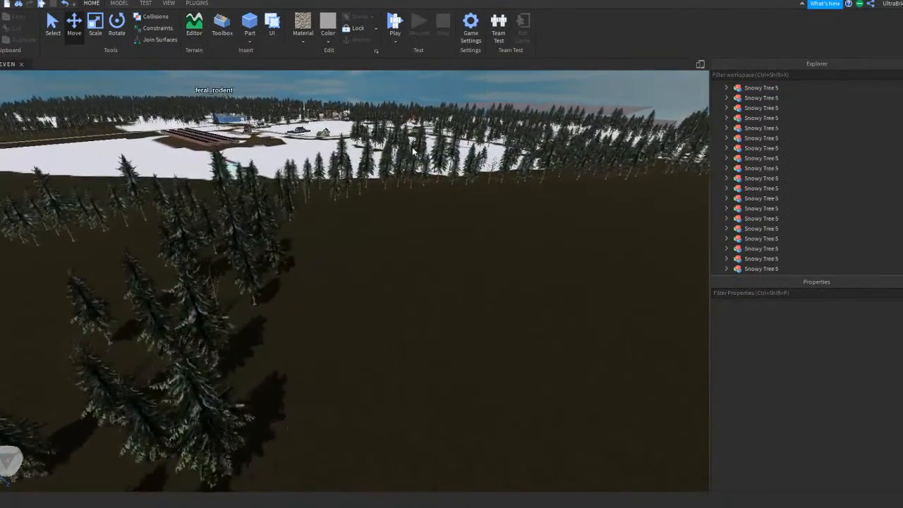
{"action": "key", "text": "w"}
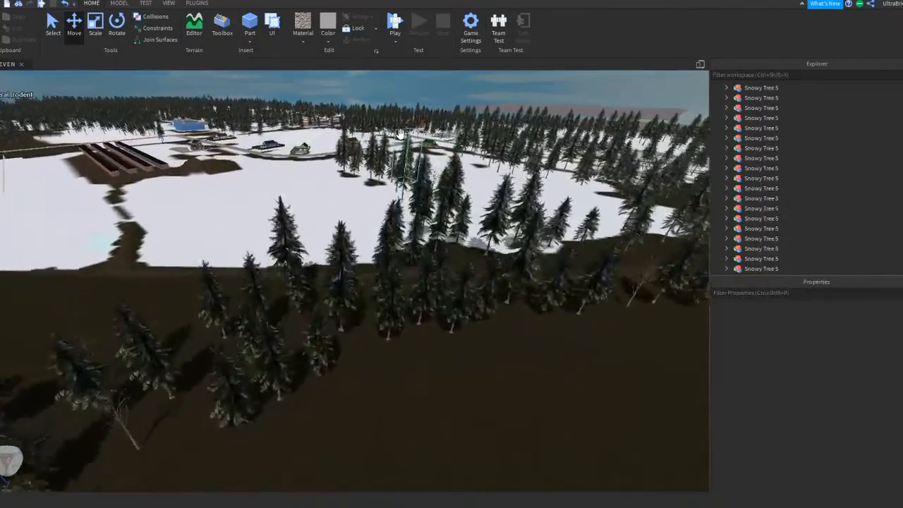
{"action": "key", "text": "w"}
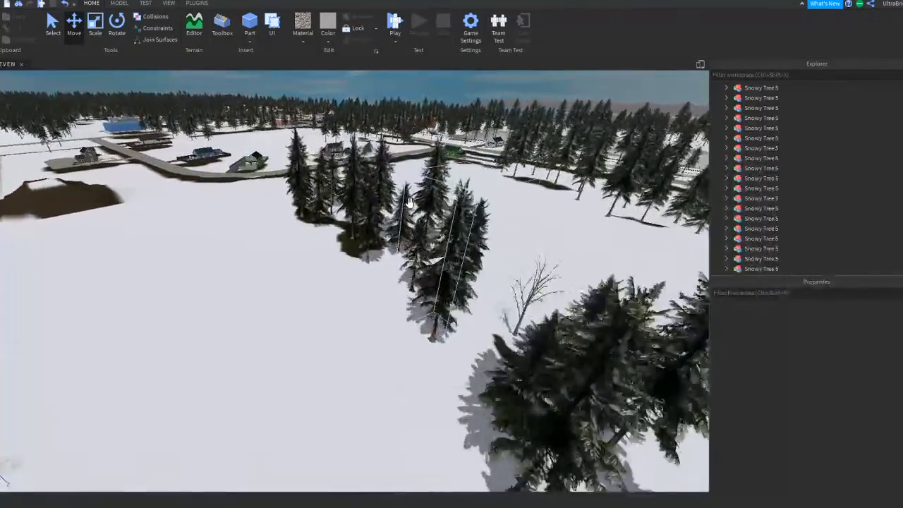
{"action": "key", "text": "w"}
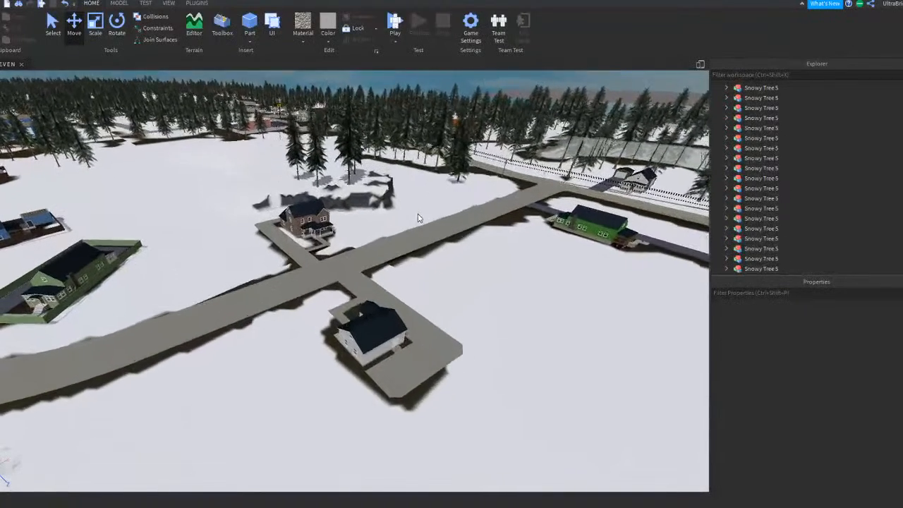
Step: Start the Brushtool plugin and delete the Tree brush from its brush list
{"action": "left_click", "coordinate": [197, 4]}
{"action": "right_click_drag", "start_coordinate": [571, 148], "coordinate": [559, 158]}
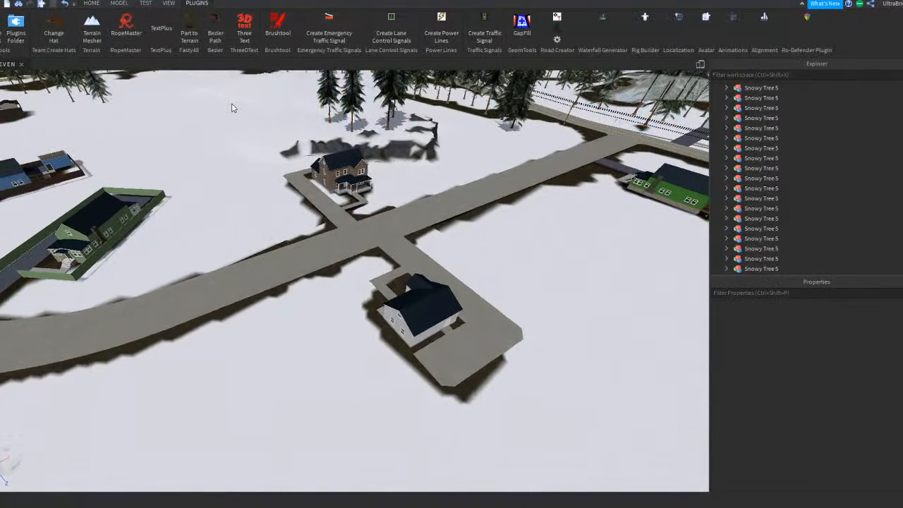
{"action": "left_click", "coordinate": [273, 26]}
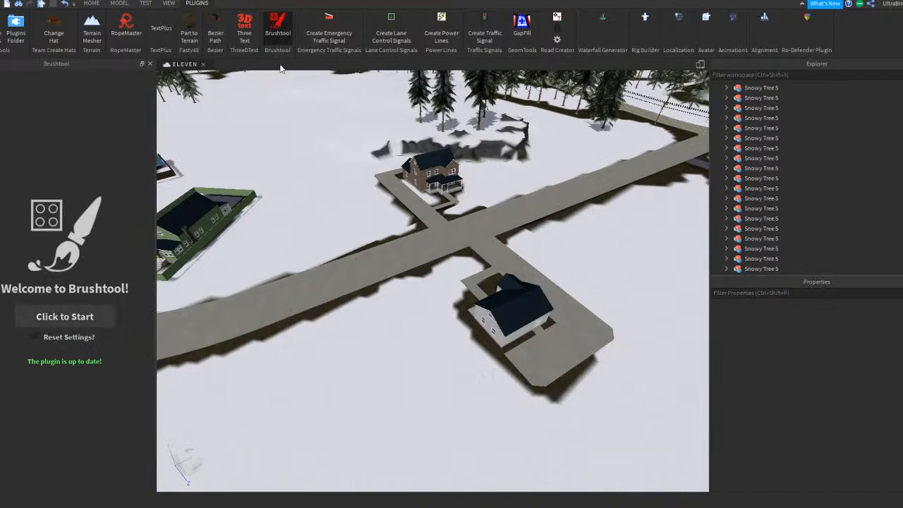
{"action": "left_click", "coordinate": [69, 317]}
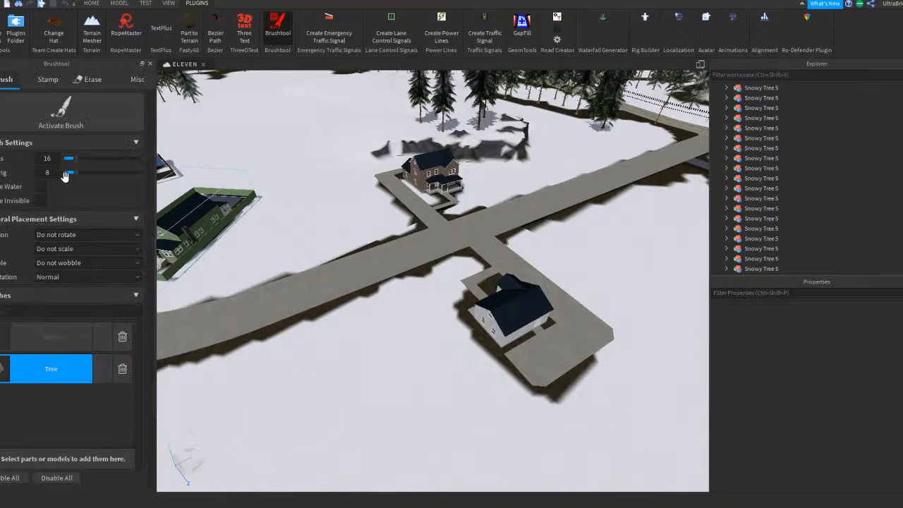
{"action": "right_click_drag", "start_coordinate": [268, 212], "coordinate": [261, 214]}
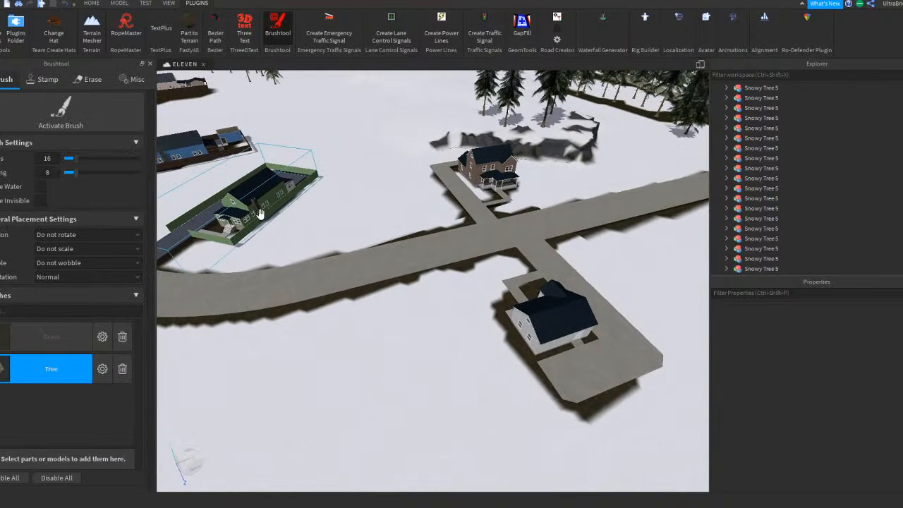
{"action": "left_click", "coordinate": [122, 369]}
{"action": "left_click", "coordinate": [36, 378]}
{"action": "right_click_drag", "start_coordinate": [275, 339], "coordinate": [280, 339]}
Step: Try scattering Grass brush clumps over the snow near the white house, then undo the stroke
{"action": "left_click", "coordinate": [65, 338]}
{"action": "left_click", "coordinate": [60, 117]}
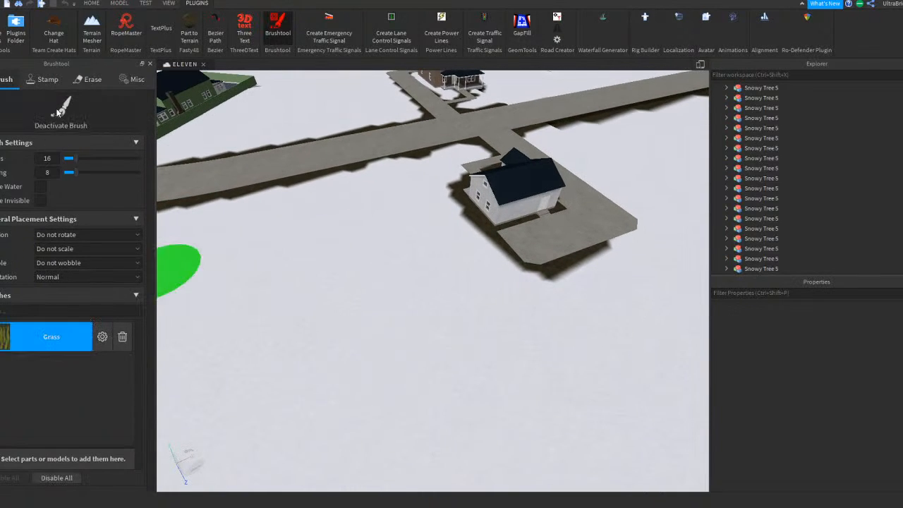
{"action": "scroll", "coordinate": [403, 258], "scroll_direction": "up", "scroll_amount": 3}
{"action": "mouse_move", "coordinate": [385, 247]}
{"action": "left_mouse_down"}
{"action": "mouse_move", "coordinate": [403, 405]}
{"action": "mouse_move", "coordinate": [538, 353]}
{"action": "mouse_move", "coordinate": [529, 328]}
{"action": "left_mouse_up"}
{"action": "right_click_drag", "start_coordinate": [468, 247], "coordinate": [462, 245]}
{"action": "key", "text": "w"}
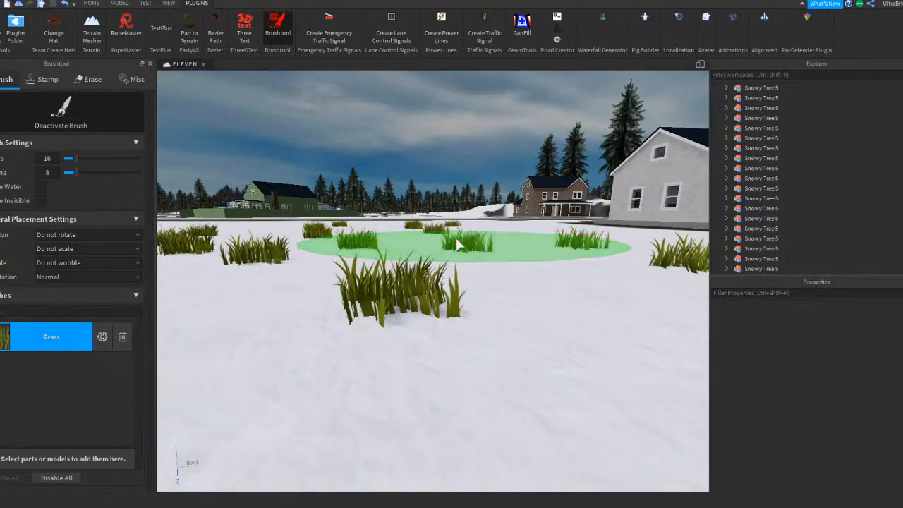
{"action": "left_click", "coordinate": [64, 4]}
Step: Delete the Grass brush from the brush list
{"action": "right_click_drag", "start_coordinate": [494, 266], "coordinate": [436, 266]}
{"action": "key", "text": "e"}
{"action": "key", "text": "w"}
{"action": "key", "text": "s"}
{"action": "left_click", "coordinate": [122, 336]}
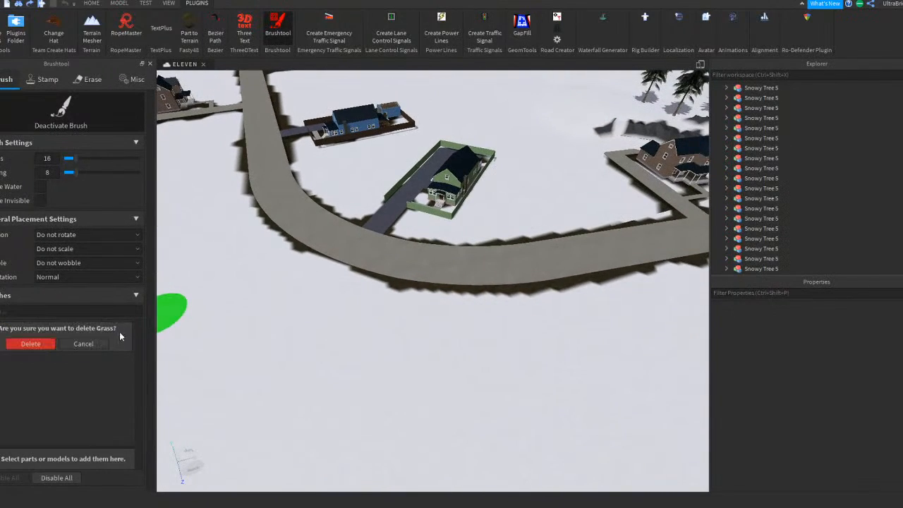
{"action": "left_click", "coordinate": [30, 344]}
Step: Select several different tree models at the grove's edge, including Snowy Tree 1, 5, 6 and a Дерево
{"action": "right_click_drag", "start_coordinate": [310, 285], "coordinate": [312, 285]}
{"action": "right_click_drag", "start_coordinate": [294, 239], "coordinate": [342, 243]}
{"action": "key", "text": "w"}
{"action": "key", "text": "w"}
{"action": "right_click_drag", "start_coordinate": [605, 248], "coordinate": [603, 251]}
{"action": "left_click", "coordinate": [474, 260]}
{"action": "right_click_drag", "start_coordinate": [477, 256], "coordinate": [477, 253]}
{"action": "left_click", "coordinate": [524, 216], "text": "ctrl"}
{"action": "right_click_drag", "start_coordinate": [525, 216], "coordinate": [527, 248]}
{"action": "left_click", "coordinate": [527, 248], "text": "ctrl"}
{"action": "left_click", "coordinate": [427, 261], "text": "ctrl"}
{"action": "mouse_move", "coordinate": [427, 261]}
{"action": "right_mouse_down"}
{"action": "mouse_move", "coordinate": [416, 255]}
{"action": "mouse_move", "coordinate": [442, 255]}
{"action": "right_mouse_up"}
{"action": "key", "text": "w"}
{"action": "left_click", "coordinate": [424, 254], "text": "ctrl"}
Step: Add the selected trees, including Snowy Tree 1, Snowy Tree 5 and Snowy Tree 6, to the brush list
{"action": "left_click", "coordinate": [54, 343]}
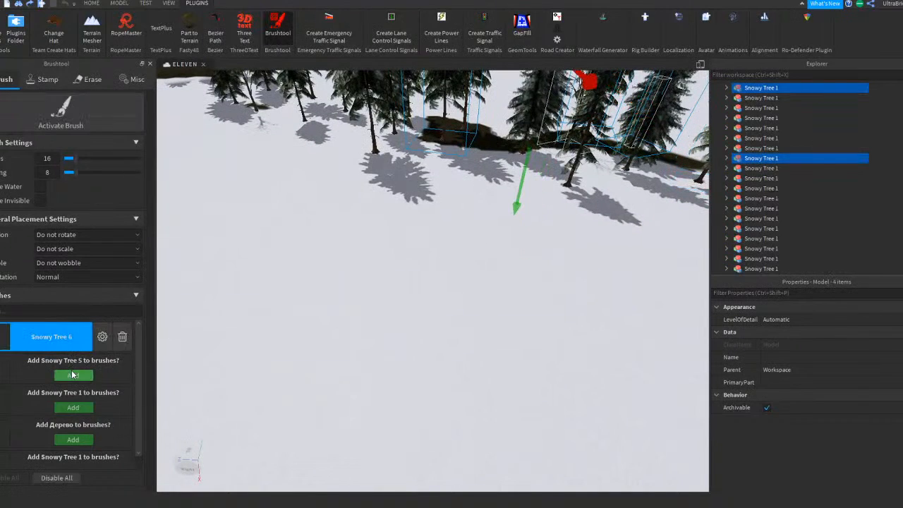
{"action": "left_click", "coordinate": [73, 375]}
{"action": "left_click", "coordinate": [73, 404]}
{"action": "scroll", "coordinate": [73, 413], "scroll_direction": "down", "scroll_amount": 1}
{"action": "left_click", "coordinate": [71, 419]}
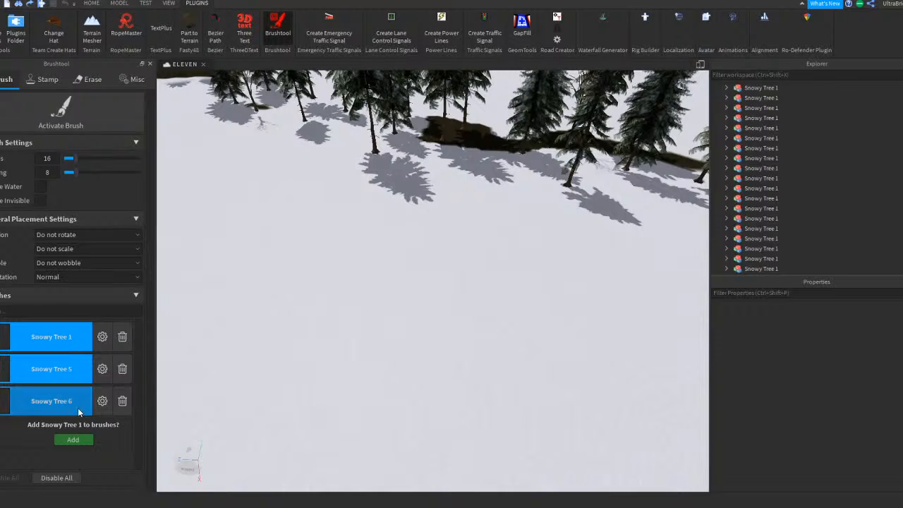
Step: Set the tree brush radius to 49 and slightly increase its spacing
{"action": "right_click_drag", "start_coordinate": [256, 301], "coordinate": [241, 357]}
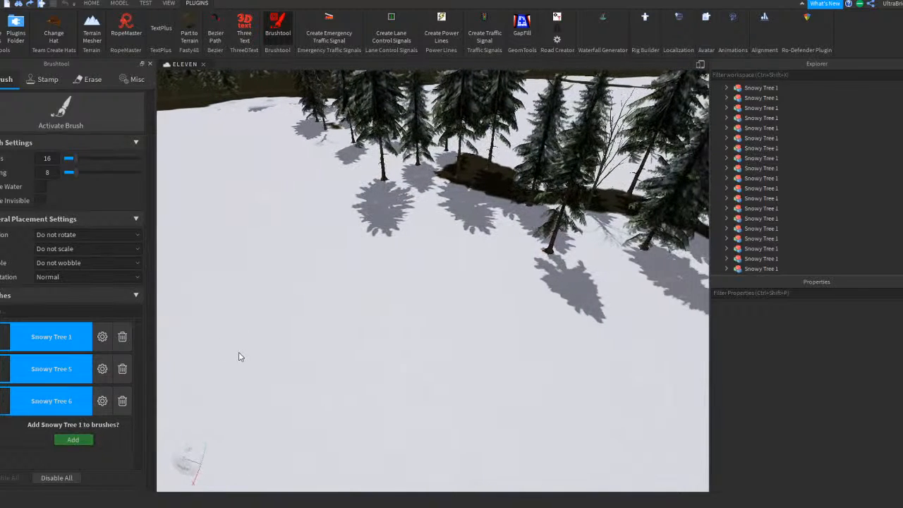
{"action": "right_click_drag", "start_coordinate": [235, 311], "coordinate": [70, 158]}
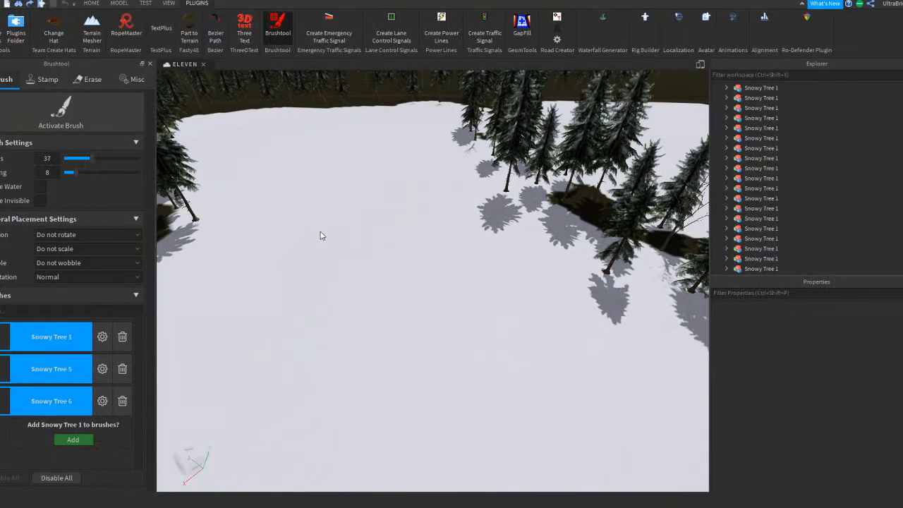
{"action": "key", "text": "s"}
{"action": "right_click_drag", "start_coordinate": [361, 169], "coordinate": [360, 174]}
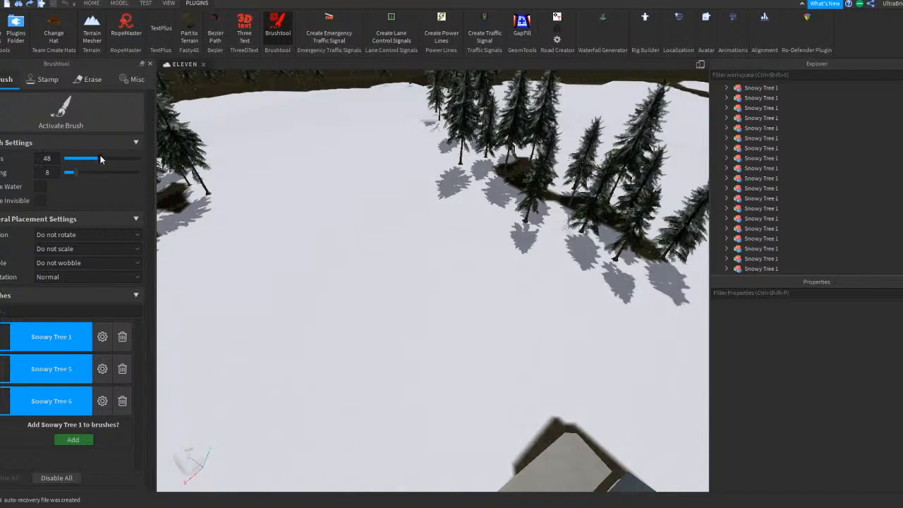
{"action": "right_click_drag", "start_coordinate": [238, 210], "coordinate": [249, 212]}
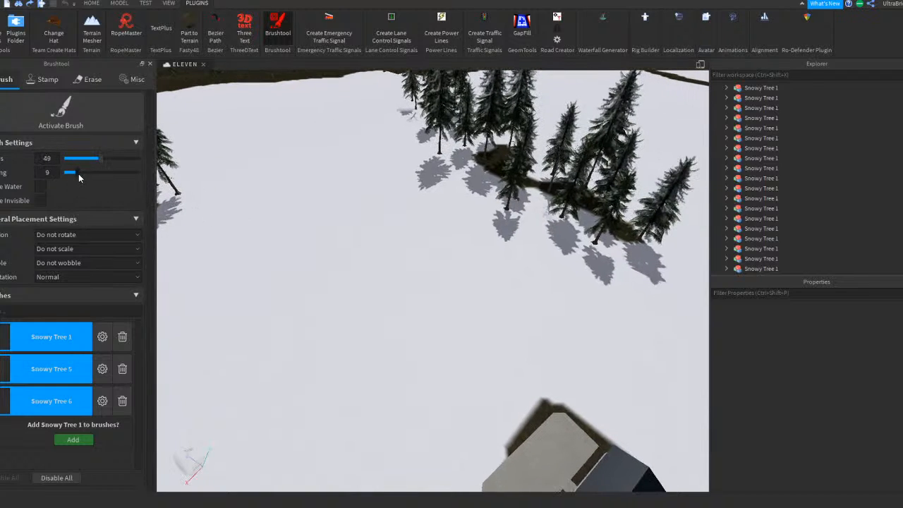
{"action": "left_click_drag", "start_coordinate": [78, 174], "coordinate": [79, 173]}
Step: Try brushing snowy trees across the open snowfield at the tight spacing, then undo the stroke
{"action": "left_click", "coordinate": [82, 111]}
{"action": "right_click_drag", "start_coordinate": [443, 214], "coordinate": [442, 221]}
{"action": "left_click_drag", "start_coordinate": [494, 244], "coordinate": [247, 346]}
{"action": "right_click_drag", "start_coordinate": [434, 258], "coordinate": [433, 261]}
{"action": "left_click", "coordinate": [65, 5]}
Step: Set the brush spacing to 32 and scatter trees over the open snow behind the dark-roofed house
{"action": "left_click", "coordinate": [82, 122]}
{"action": "right_click_drag", "start_coordinate": [368, 201], "coordinate": [374, 208]}
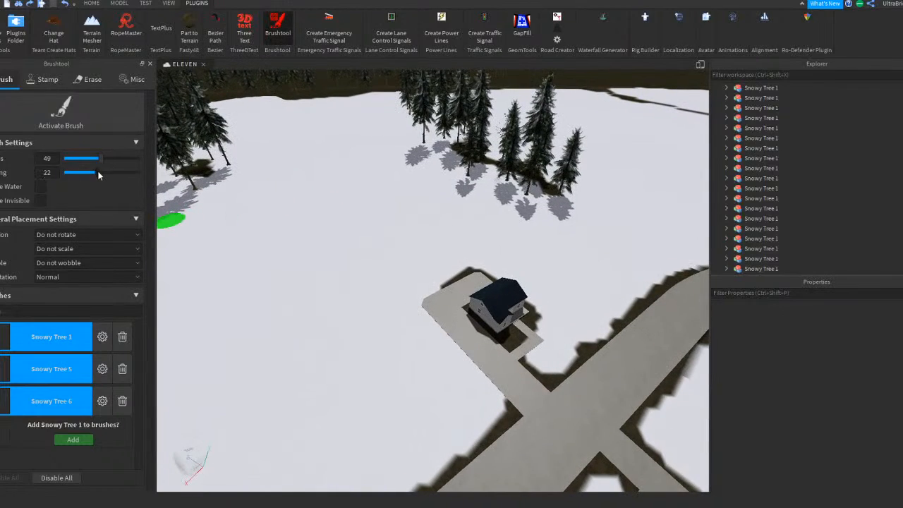
{"action": "left_click_drag", "start_coordinate": [111, 173], "coordinate": [113, 174]}
{"action": "mouse_move", "coordinate": [397, 203]}
{"action": "left_mouse_down"}
{"action": "mouse_move", "coordinate": [306, 280]}
{"action": "mouse_move", "coordinate": [441, 198]}
{"action": "left_mouse_up"}
{"action": "right_click_drag", "start_coordinate": [441, 202], "coordinate": [417, 219]}
{"action": "mouse_move", "coordinate": [416, 219]}
{"action": "left_mouse_down"}
{"action": "mouse_move", "coordinate": [362, 252]}
{"action": "mouse_move", "coordinate": [290, 207]}
{"action": "left_mouse_up"}
{"action": "right_click_drag", "start_coordinate": [446, 180], "coordinate": [441, 176]}
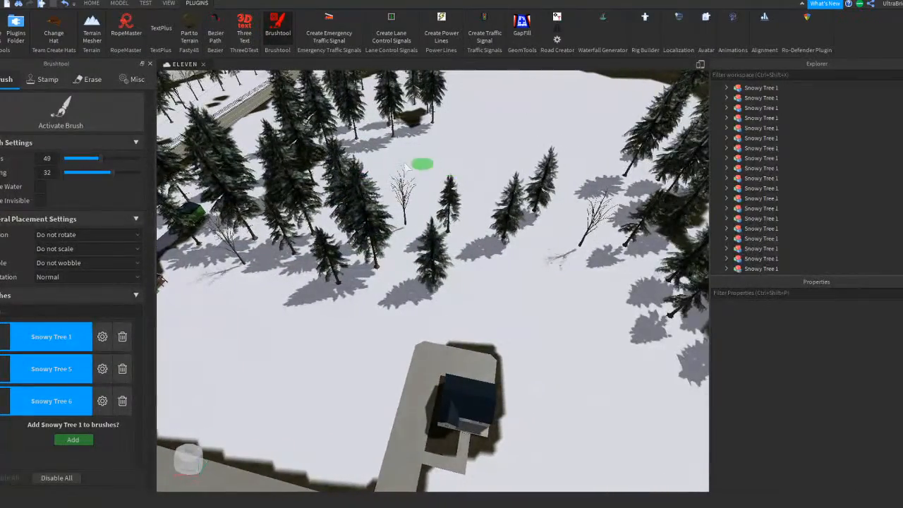
Step: Try brushing another stroke of snowy trees across the open snow behind the dark-roofed house at radius 49 and spacing 32
{"action": "mouse_move", "coordinate": [381, 157]}
{"action": "left_mouse_down"}
{"action": "mouse_move", "coordinate": [525, 251]}
{"action": "mouse_move", "coordinate": [605, 289]}
{"action": "left_mouse_up"}
{"action": "right_click_drag", "start_coordinate": [492, 224], "coordinate": [490, 221]}
{"action": "key", "text": "s"}
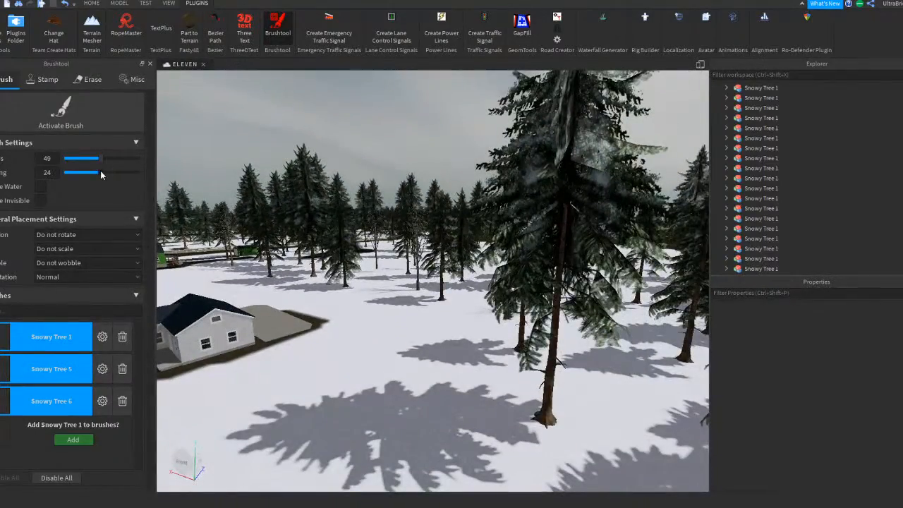
Step: Set the tree brush radius to 38 and spacing to 26, and undo the recent tree strokes over the snowfield
{"action": "left_click_drag", "start_coordinate": [99, 172], "coordinate": [104, 173]}
{"action": "left_click", "coordinate": [63, 5]}
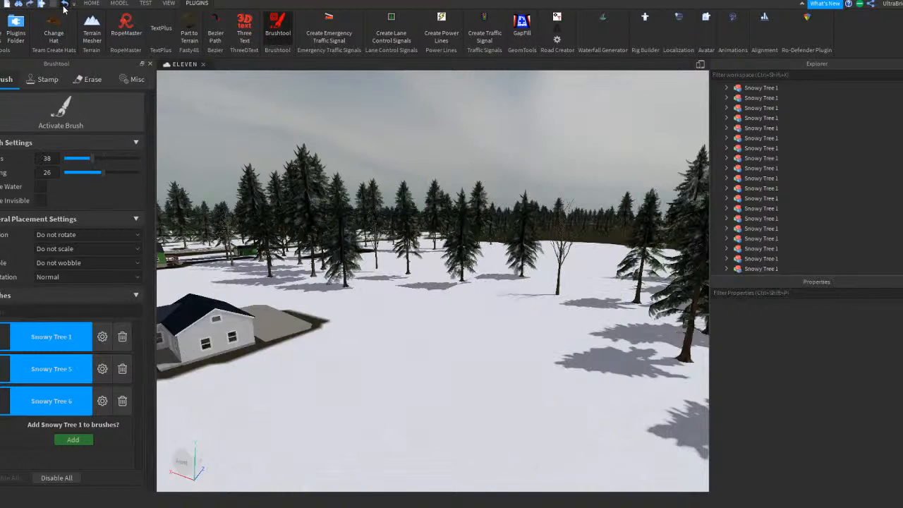
{"action": "left_click", "coordinate": [63, 6]}
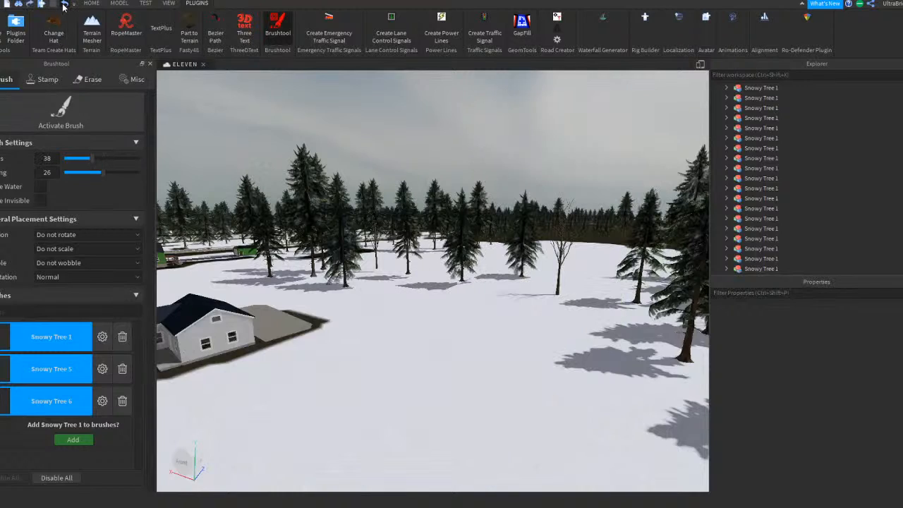
{"action": "left_click", "coordinate": [63, 5]}
Step: Brush snowy trees diagonally across the cleared snowfield, from the existing tree line to the open snow behind the dark-roofed house
{"action": "right_click_drag", "start_coordinate": [398, 209], "coordinate": [404, 219]}
{"action": "key", "text": "e"}
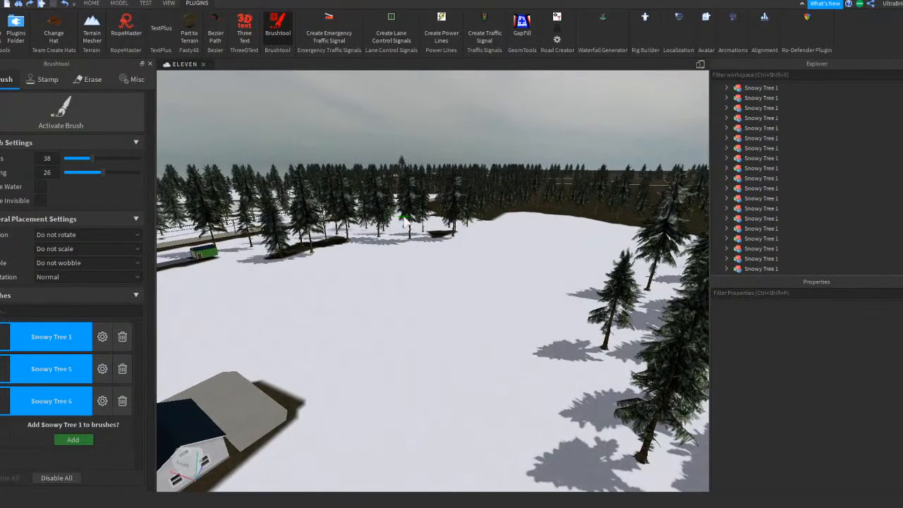
{"action": "key", "text": "w"}
{"action": "right_click_drag", "start_coordinate": [406, 222], "coordinate": [388, 221]}
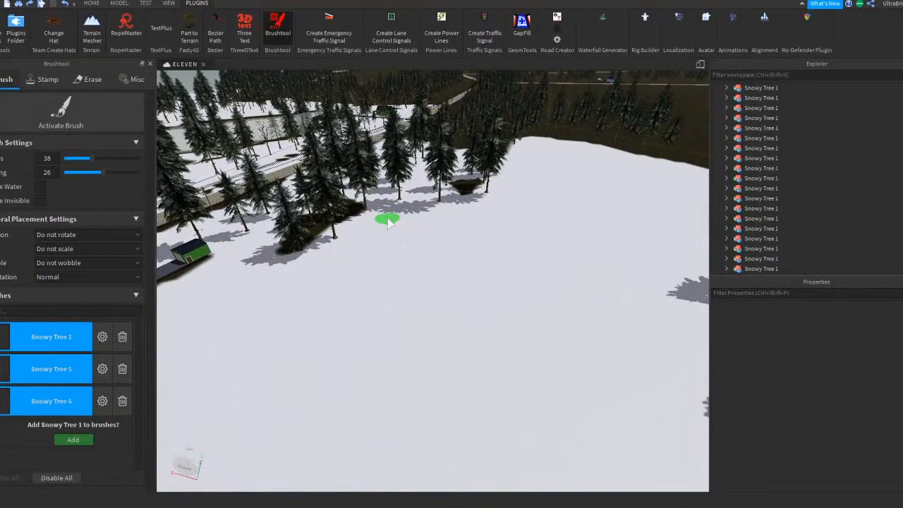
{"action": "key", "text": "s"}
{"action": "right_click_drag", "start_coordinate": [321, 213], "coordinate": [328, 217]}
{"action": "mouse_move", "coordinate": [327, 217]}
{"action": "left_mouse_down"}
{"action": "mouse_move", "coordinate": [364, 226]}
{"action": "mouse_move", "coordinate": [552, 363]}
{"action": "left_mouse_up"}
{"action": "key", "text": "w"}
{"action": "right_click_drag", "start_coordinate": [407, 252], "coordinate": [417, 256]}
{"action": "left_click_drag", "start_coordinate": [408, 252], "coordinate": [465, 272]}
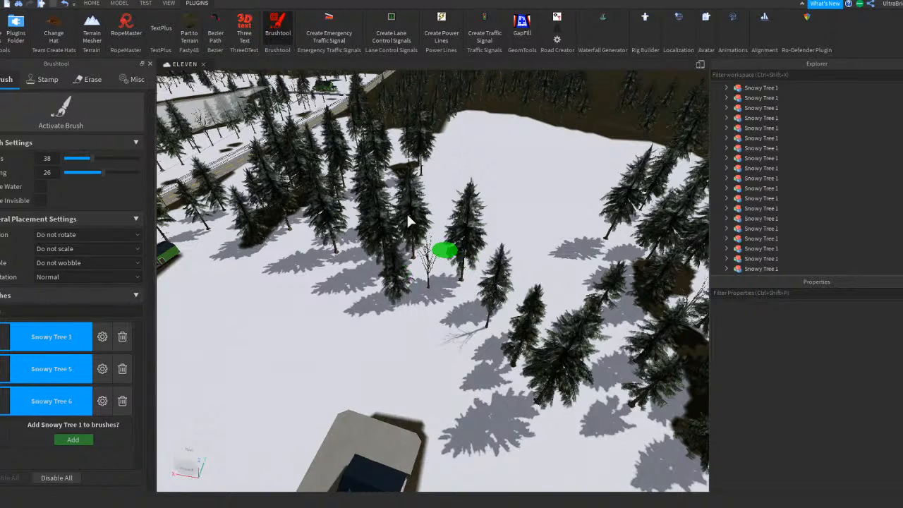
Step: Extend the snowy trees over the open snow along the outer side of the curved road
{"action": "key", "text": "w"}
{"action": "mouse_move", "coordinate": [403, 210]}
{"action": "right_mouse_down"}
{"action": "mouse_move", "coordinate": [394, 212]}
{"action": "mouse_move", "coordinate": [399, 265]}
{"action": "right_mouse_up"}
{"action": "mouse_move", "coordinate": [492, 273]}
{"action": "left_mouse_down"}
{"action": "mouse_move", "coordinate": [625, 242]}
{"action": "mouse_move", "coordinate": [584, 241]}
{"action": "left_mouse_up"}
{"action": "key", "text": "d"}
{"action": "mouse_move", "coordinate": [437, 265]}
{"action": "left_mouse_down"}
{"action": "mouse_move", "coordinate": [428, 263]}
{"action": "mouse_move", "coordinate": [471, 243]}
{"action": "left_mouse_up"}
{"action": "key", "text": "s"}
{"action": "mouse_move", "coordinate": [480, 243]}
{"action": "right_mouse_down"}
{"action": "mouse_move", "coordinate": [496, 243]}
{"action": "mouse_move", "coordinate": [487, 244]}
{"action": "right_mouse_up"}
{"action": "key", "text": "a"}
{"action": "mouse_move", "coordinate": [322, 223]}
{"action": "left_mouse_down"}
{"action": "mouse_move", "coordinate": [312, 218]}
{"action": "mouse_move", "coordinate": [369, 210]}
{"action": "mouse_move", "coordinate": [373, 228]}
{"action": "mouse_move", "coordinate": [391, 232]}
{"action": "left_mouse_up"}
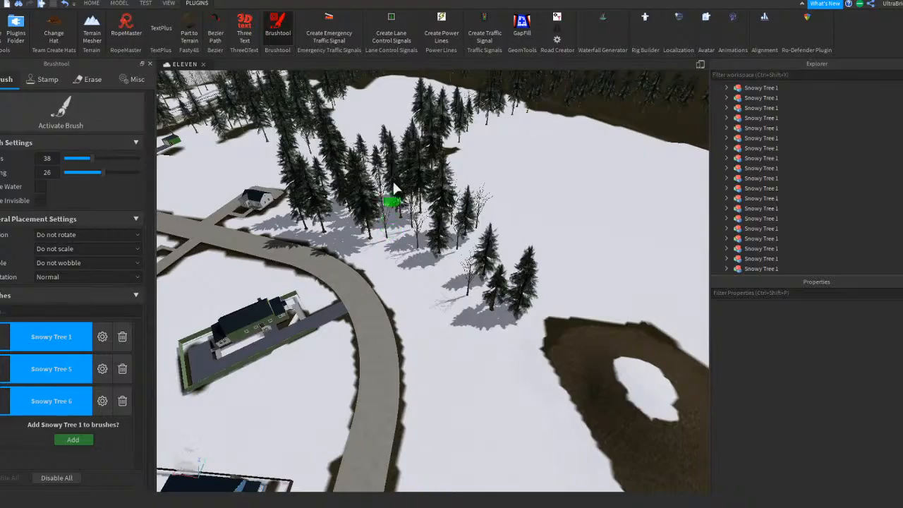
Step: Brush snowy trees over the large open snowfield behind the houses on the inner side of the curved road
{"action": "right_click_drag", "start_coordinate": [478, 243], "coordinate": [480, 244]}
{"action": "key", "text": "w"}
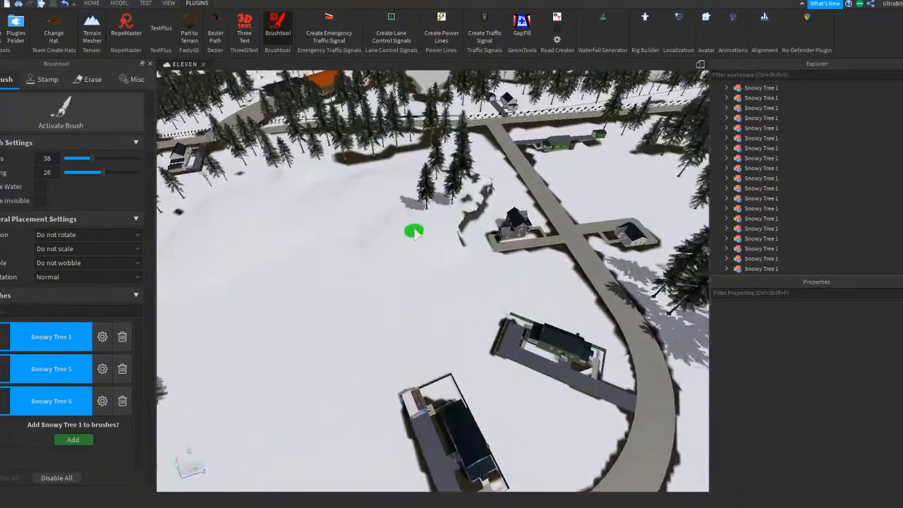
{"action": "key", "text": "w"}
{"action": "mouse_move", "coordinate": [433, 232]}
{"action": "left_mouse_down"}
{"action": "mouse_move", "coordinate": [425, 281]}
{"action": "mouse_move", "coordinate": [319, 347]}
{"action": "mouse_move", "coordinate": [247, 331]}
{"action": "left_mouse_up"}
{"action": "right_click_drag", "start_coordinate": [508, 251], "coordinate": [508, 248]}
{"action": "key", "text": "s"}
{"action": "mouse_move", "coordinate": [415, 238]}
{"action": "left_mouse_down"}
{"action": "mouse_move", "coordinate": [481, 345]}
{"action": "mouse_move", "coordinate": [504, 345]}
{"action": "mouse_move", "coordinate": [521, 370]}
{"action": "mouse_move", "coordinate": [516, 405]}
{"action": "mouse_move", "coordinate": [519, 378]}
{"action": "left_mouse_up"}
Step: Fill the snow beside the straight side road, between the main road and the cul-de-sac, with snowy trees
{"action": "key", "text": "a"}
{"action": "right_click_drag", "start_coordinate": [491, 366], "coordinate": [489, 363]}
{"action": "left_click_drag", "start_coordinate": [504, 244], "coordinate": [423, 233]}
{"action": "right_click_drag", "start_coordinate": [404, 225], "coordinate": [403, 220]}
{"action": "key", "text": "a"}
{"action": "key", "text": "s"}
{"action": "mouse_move", "coordinate": [352, 219]}
{"action": "left_mouse_down"}
{"action": "mouse_move", "coordinate": [352, 208]}
{"action": "mouse_move", "coordinate": [364, 289]}
{"action": "mouse_move", "coordinate": [401, 270]}
{"action": "left_mouse_up"}
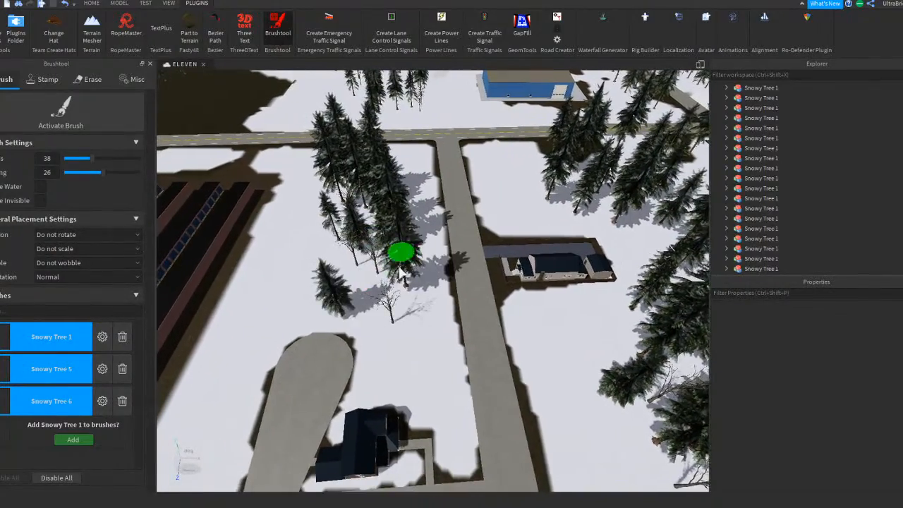
Step: Brush snowy trees between the cul-de-sac and the long building with solar panels
{"action": "right_click_drag", "start_coordinate": [401, 270], "coordinate": [403, 268]}
{"action": "key", "text": "s"}
{"action": "mouse_move", "coordinate": [480, 230]}
{"action": "left_mouse_down"}
{"action": "mouse_move", "coordinate": [407, 235]}
{"action": "mouse_move", "coordinate": [400, 270]}
{"action": "mouse_move", "coordinate": [374, 291]}
{"action": "mouse_move", "coordinate": [353, 331]}
{"action": "left_mouse_up"}
Step: Set the brush radius to 32 and spacing to 29, and dab trees onto the snow below the cul-de-sac house
{"action": "key", "text": "s"}
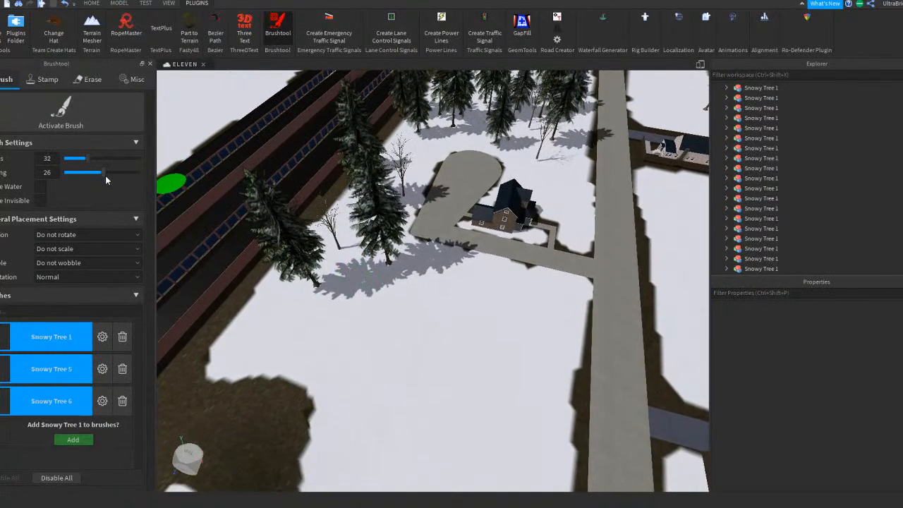
{"action": "left_click_drag", "start_coordinate": [105, 175], "coordinate": [109, 174]}
{"action": "right_click_drag", "start_coordinate": [435, 257], "coordinate": [375, 259]}
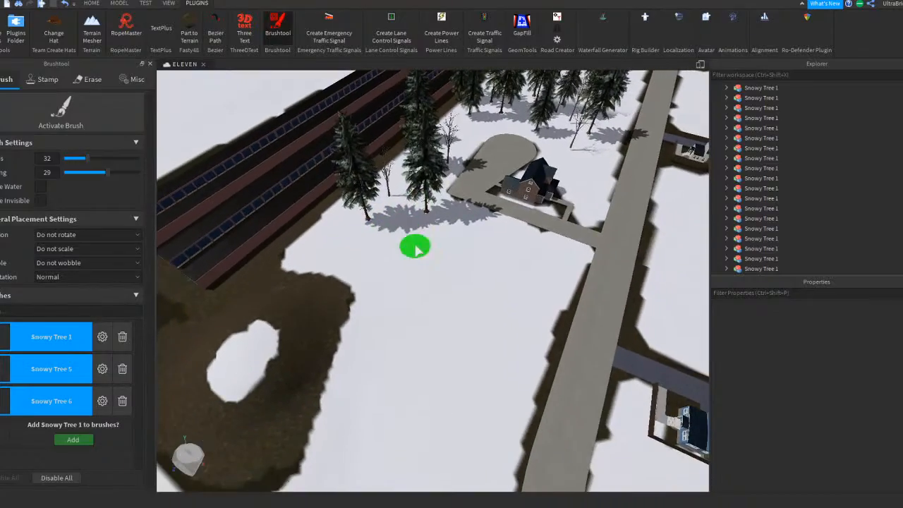
{"action": "right_click_drag", "start_coordinate": [448, 323], "coordinate": [440, 332]}
{"action": "left_click", "coordinate": [427, 242]}
Step: Brush more snowy trees into the open snow gaps around the wooded area near the green house
{"action": "mouse_move", "coordinate": [400, 311]}
{"action": "right_mouse_down"}
{"action": "mouse_move", "coordinate": [417, 292]}
{"action": "mouse_move", "coordinate": [398, 275]}
{"action": "right_mouse_up"}
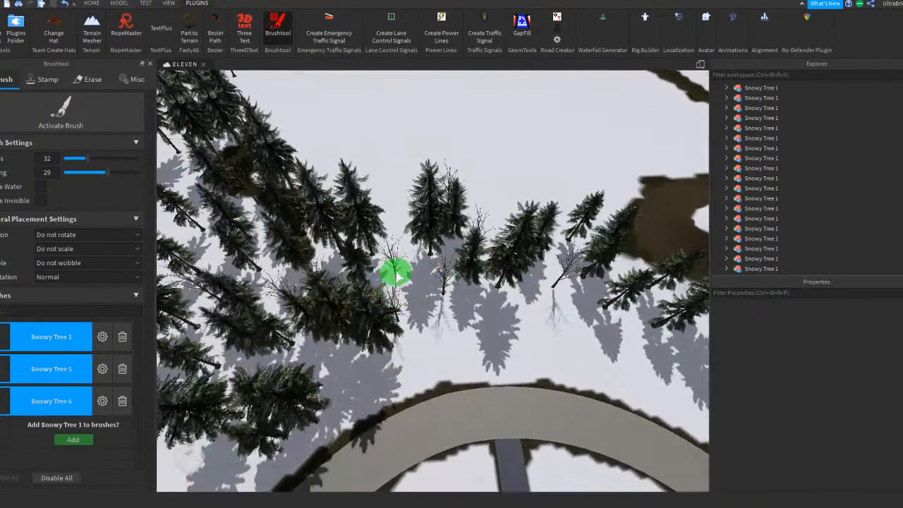
{"action": "mouse_move", "coordinate": [503, 287]}
{"action": "right_mouse_down"}
{"action": "mouse_move", "coordinate": [510, 293]}
{"action": "mouse_move", "coordinate": [466, 274]}
{"action": "mouse_move", "coordinate": [509, 287]}
{"action": "mouse_move", "coordinate": [508, 271]}
{"action": "mouse_move", "coordinate": [463, 232]}
{"action": "mouse_move", "coordinate": [513, 245]}
{"action": "right_mouse_up"}
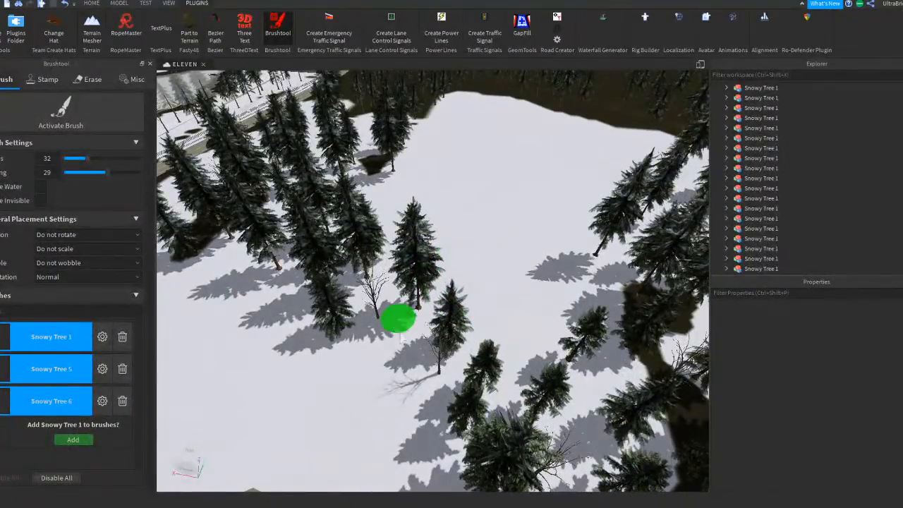
{"action": "right_click_drag", "start_coordinate": [485, 305], "coordinate": [465, 299]}
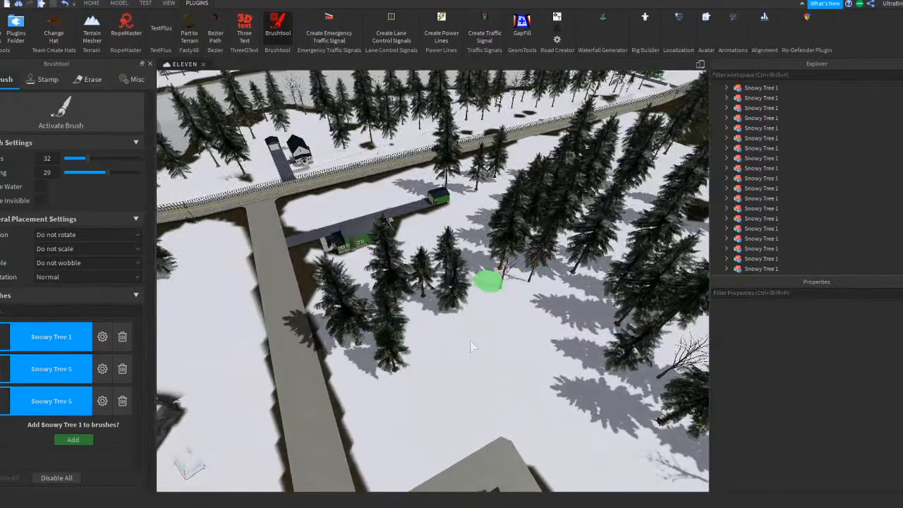
{"action": "mouse_move", "coordinate": [501, 321]}
{"action": "left_mouse_down"}
{"action": "mouse_move", "coordinate": [534, 301]}
{"action": "mouse_move", "coordinate": [462, 318]}
{"action": "left_mouse_up"}
{"action": "right_click_drag", "start_coordinate": [461, 317], "coordinate": [517, 303]}
{"action": "right_click_drag", "start_coordinate": [341, 261], "coordinate": [471, 290]}
{"action": "mouse_move", "coordinate": [471, 291]}
{"action": "left_mouse_down"}
{"action": "mouse_move", "coordinate": [454, 305]}
{"action": "mouse_move", "coordinate": [524, 295]}
{"action": "left_mouse_up"}
{"action": "mouse_move", "coordinate": [523, 295]}
{"action": "right_mouse_down"}
{"action": "mouse_move", "coordinate": [531, 301]}
{"action": "mouse_move", "coordinate": [405, 163]}
{"action": "right_mouse_up"}
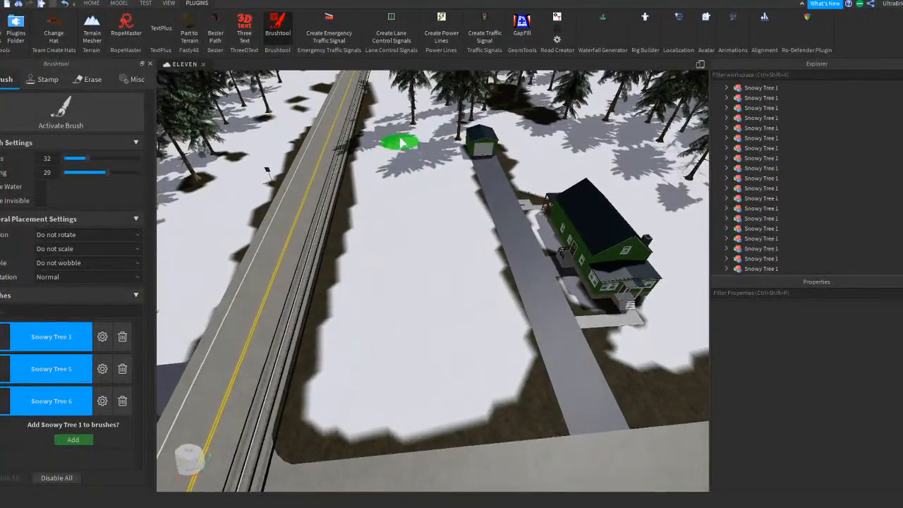
Step: Brush snowy trees down the snow strip between the main road and the green house's driveway
{"action": "left_click_drag", "start_coordinate": [411, 281], "coordinate": [409, 348]}
{"action": "right_click_drag", "start_coordinate": [435, 288], "coordinate": [412, 245]}
{"action": "right_click_drag", "start_coordinate": [509, 267], "coordinate": [474, 199]}
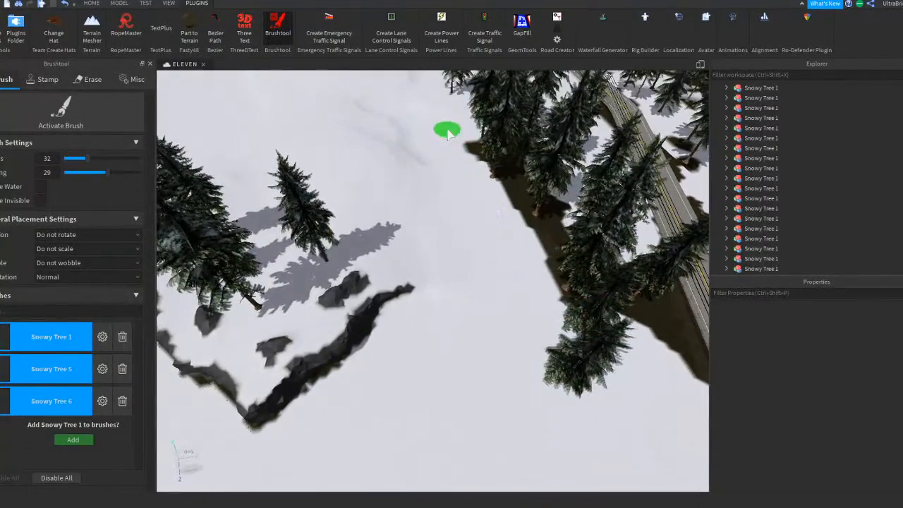
Step: Brush Snowy Tree 1, 5 and 6 across the open snow clearing beyond the rocks
{"action": "right_click_drag", "start_coordinate": [510, 340], "coordinate": [493, 224]}
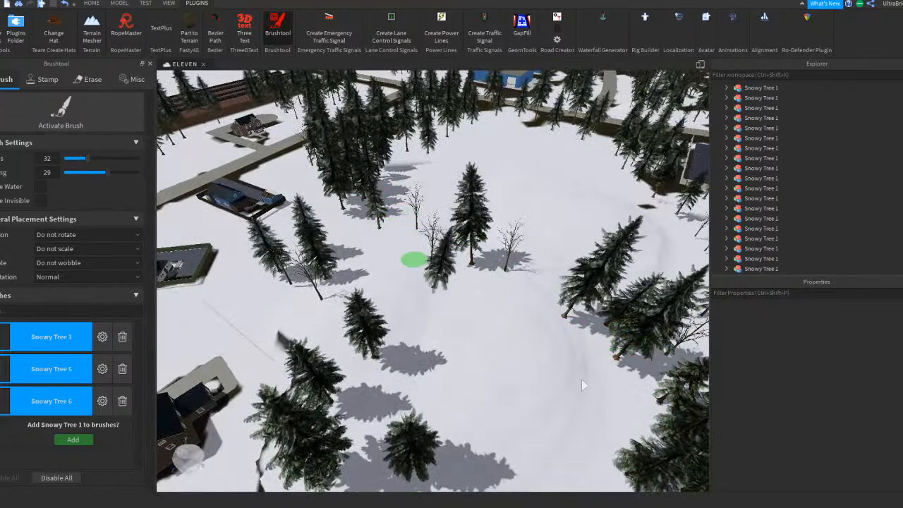
{"action": "right_click_drag", "start_coordinate": [554, 328], "coordinate": [433, 240]}
{"action": "left_click", "coordinate": [433, 240]}
{"action": "mouse_move", "coordinate": [496, 323]}
{"action": "right_mouse_down"}
{"action": "mouse_move", "coordinate": [484, 308]}
{"action": "mouse_move", "coordinate": [381, 337]}
{"action": "right_mouse_up"}
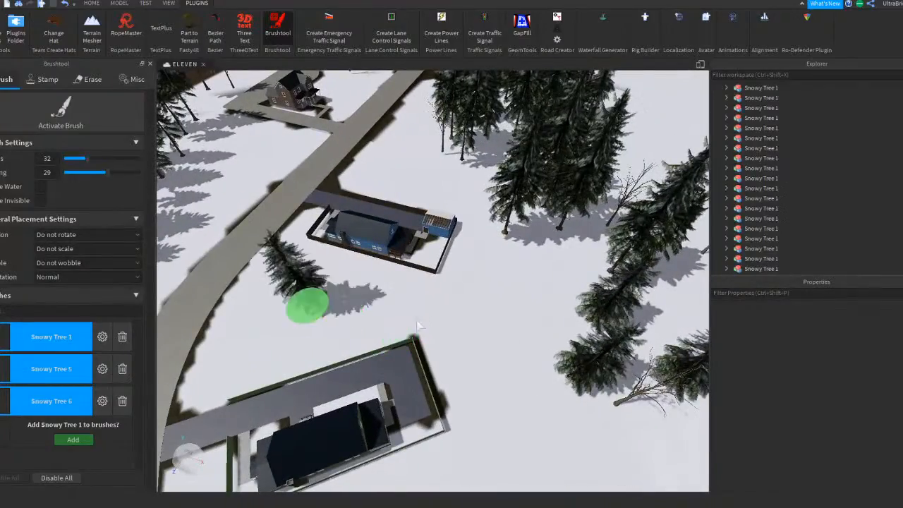
Step: Brush snowy trees around the blue house and the neighbouring green-fenced house inside the road bend
{"action": "mouse_move", "coordinate": [566, 304]}
{"action": "right_mouse_down"}
{"action": "mouse_move", "coordinate": [586, 282]}
{"action": "mouse_move", "coordinate": [567, 372]}
{"action": "mouse_move", "coordinate": [516, 319]}
{"action": "mouse_move", "coordinate": [518, 283]}
{"action": "right_mouse_up"}
{"action": "left_click", "coordinate": [519, 283]}
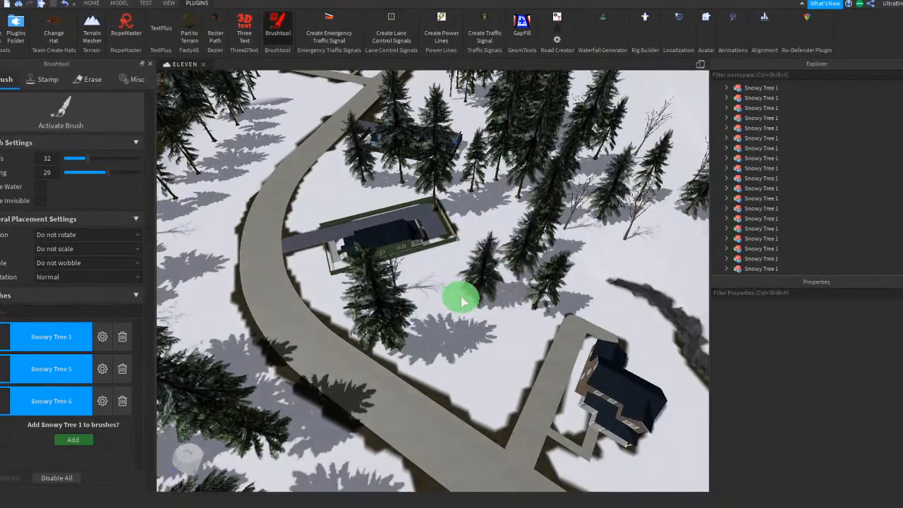
{"action": "right_click_drag", "start_coordinate": [529, 314], "coordinate": [531, 314]}
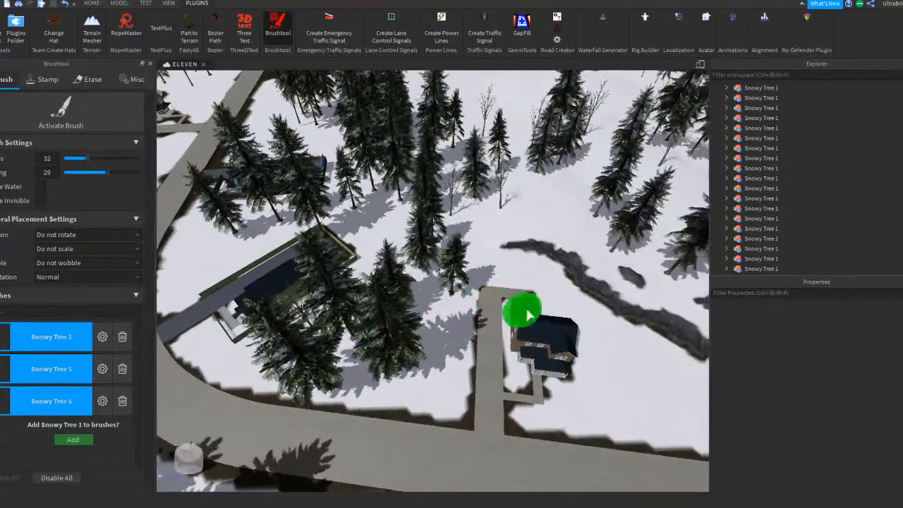
{"action": "key", "text": "d"}
{"action": "key", "text": "a"}
Step: Paint a grove of snowy trees on the snow field across the curved road from the houses
{"action": "mouse_move", "coordinate": [499, 220]}
{"action": "right_mouse_down"}
{"action": "mouse_move", "coordinate": [516, 219]}
{"action": "mouse_move", "coordinate": [504, 200]}
{"action": "mouse_move", "coordinate": [539, 157]}
{"action": "right_mouse_up"}
{"action": "key", "text": "w"}
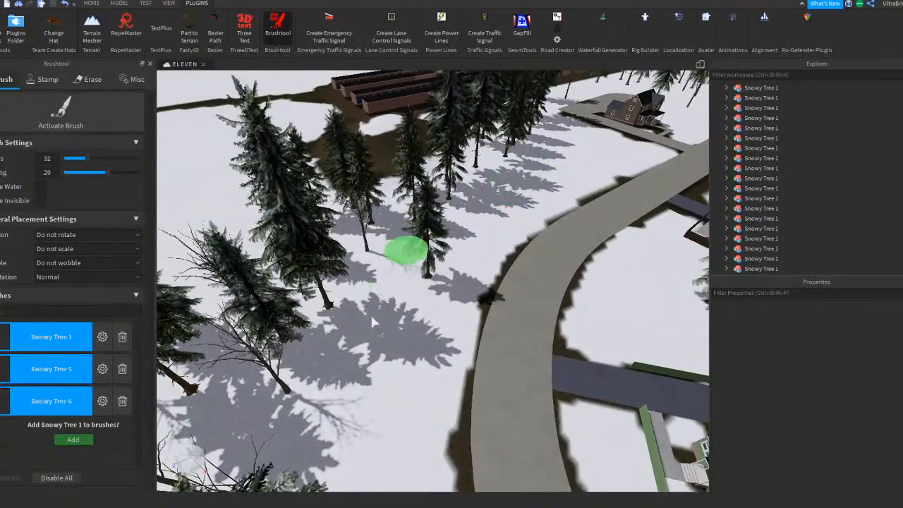
{"action": "left_click_drag", "start_coordinate": [376, 317], "coordinate": [363, 302]}
{"action": "key", "text": "w"}
{"action": "right_click_drag", "start_coordinate": [452, 257], "coordinate": [481, 246]}
Step: Fill the snow between the long red buildings and the highway with brushed snowy trees
{"action": "key", "text": "w"}
{"action": "key", "text": "w"}
{"action": "right_click_drag", "start_coordinate": [567, 226], "coordinate": [567, 226]}
{"action": "key", "text": "w"}
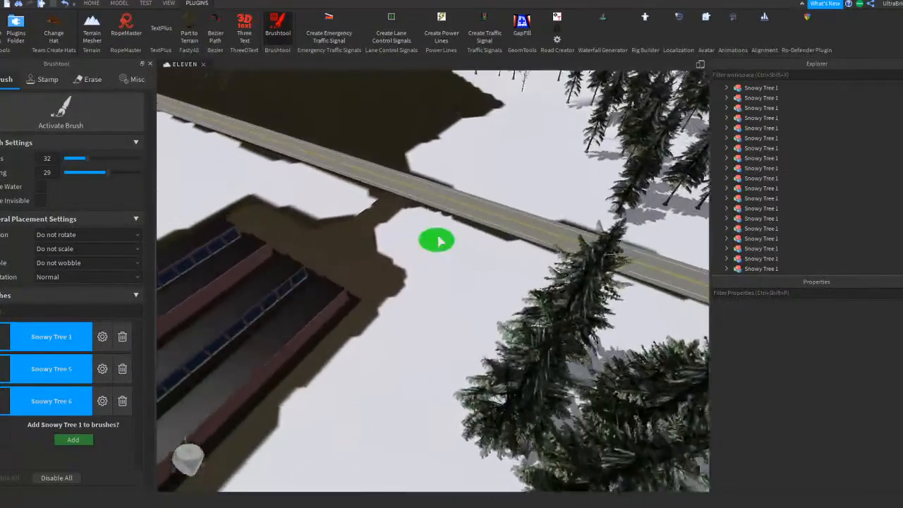
{"action": "key", "text": "w"}
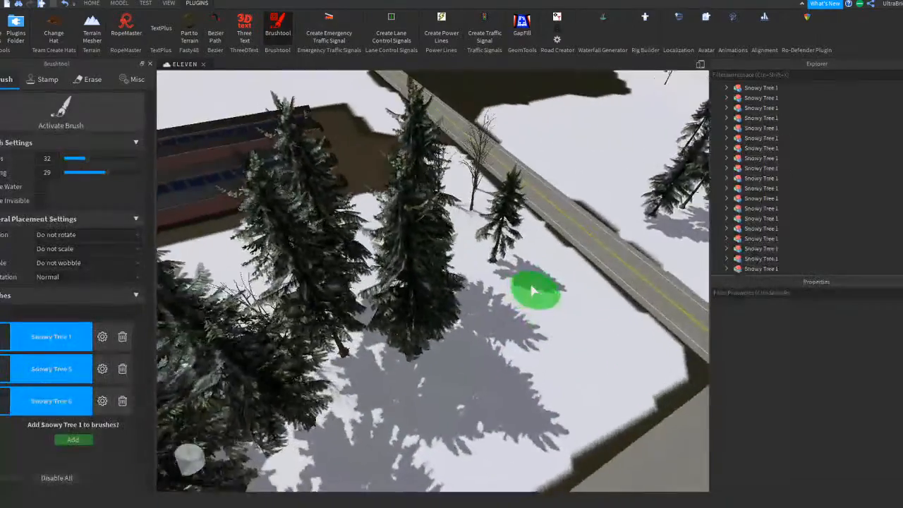
Step: Extend the brushed tree cover toward the snowy corner where the side road meets the highway
{"action": "right_click_drag", "start_coordinate": [533, 290], "coordinate": [486, 300]}
{"action": "key", "text": "d"}
{"action": "key", "text": "q"}
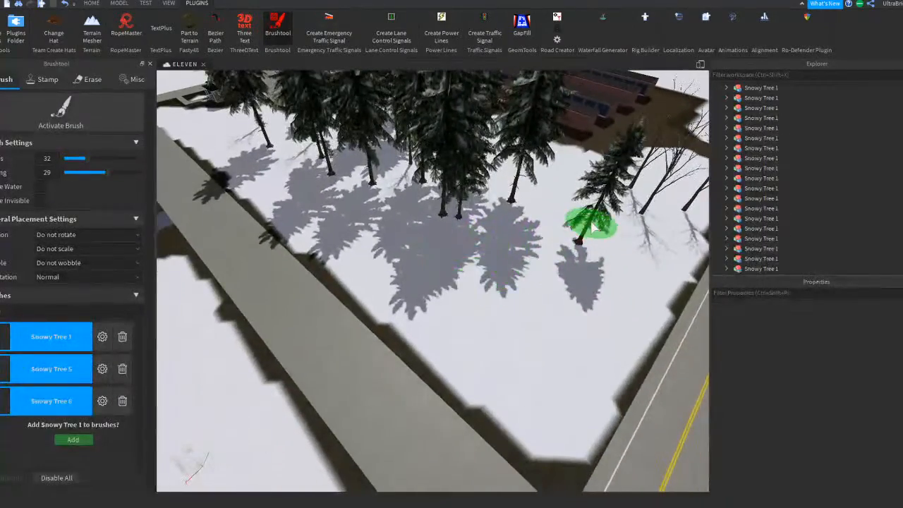
{"action": "key", "text": "d"}
{"action": "right_click_drag", "start_coordinate": [537, 245], "coordinate": [508, 245]}
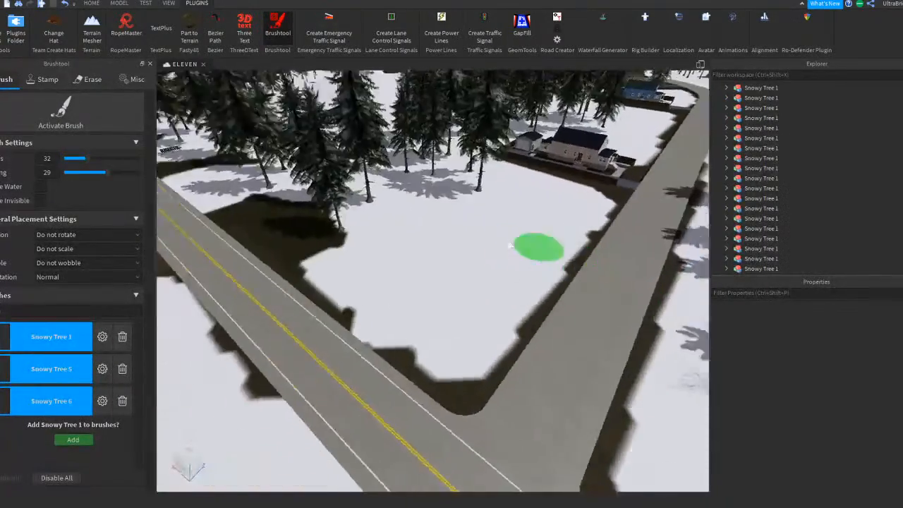
{"action": "left_click_drag", "start_coordinate": [475, 326], "coordinate": [468, 287]}
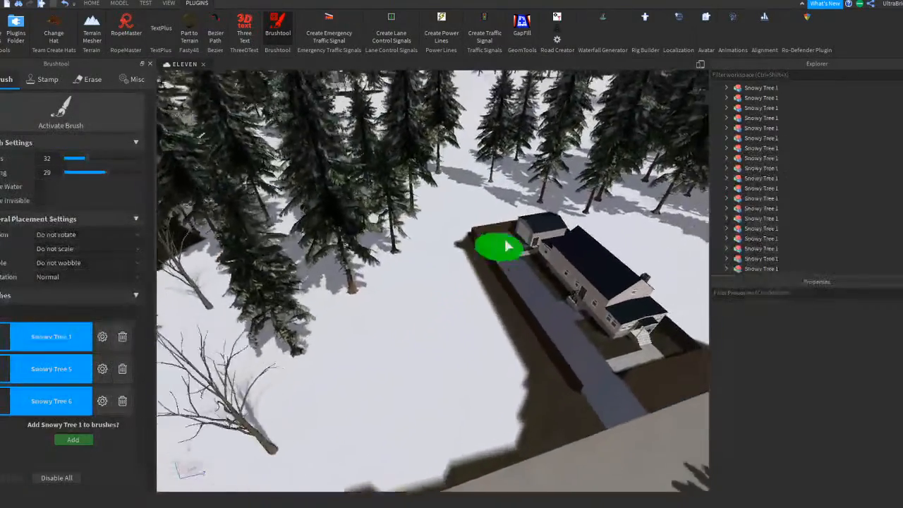
Step: Brush more snowy trees onto the snow plot beside the beige house and its driveway
{"action": "right_click_drag", "start_coordinate": [505, 245], "coordinate": [401, 302]}
{"action": "left_click_drag", "start_coordinate": [401, 302], "coordinate": [348, 337]}
{"action": "mouse_move", "coordinate": [515, 304]}
{"action": "right_mouse_down"}
{"action": "mouse_move", "coordinate": [471, 290]}
{"action": "mouse_move", "coordinate": [505, 295]}
{"action": "mouse_move", "coordinate": [502, 306]}
{"action": "mouse_move", "coordinate": [478, 313]}
{"action": "mouse_move", "coordinate": [509, 326]}
{"action": "right_mouse_up"}
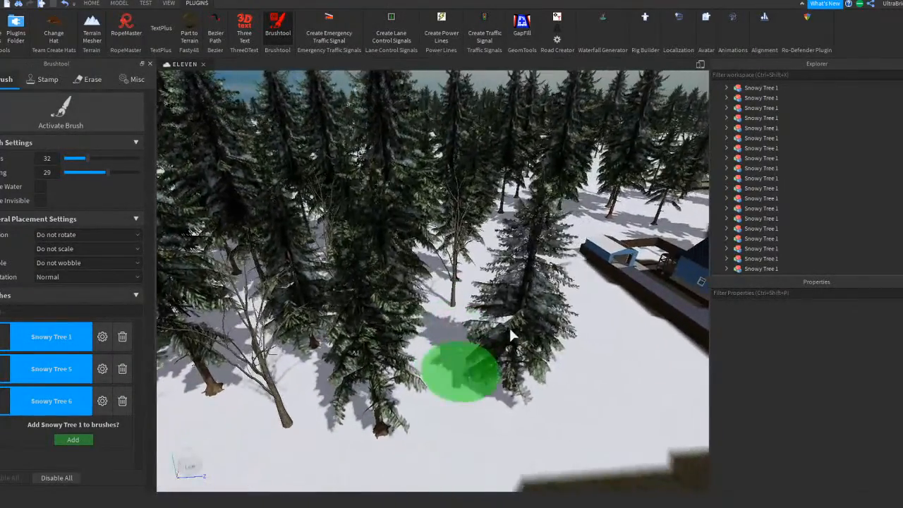
{"action": "scroll", "coordinate": [509, 326], "scroll_direction": "down", "scroll_amount": 10}
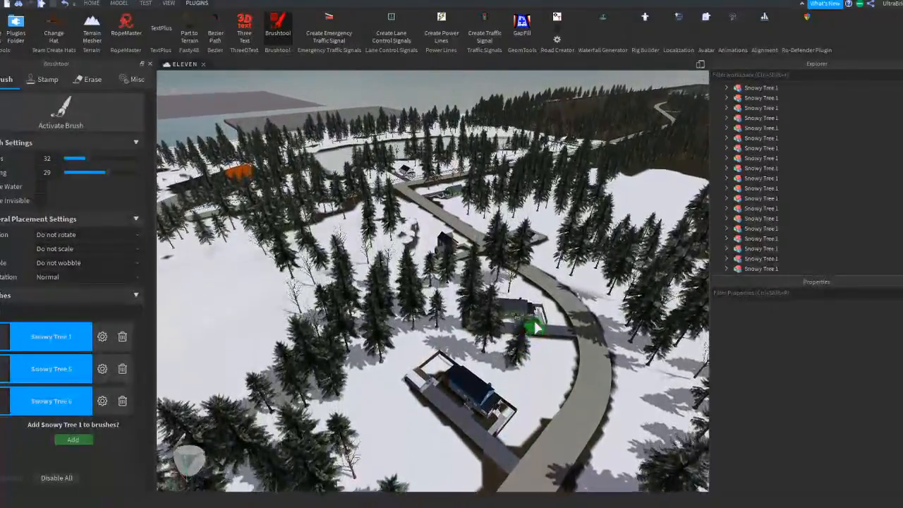
{"action": "scroll", "coordinate": [536, 327], "scroll_direction": "up", "scroll_amount": 10}
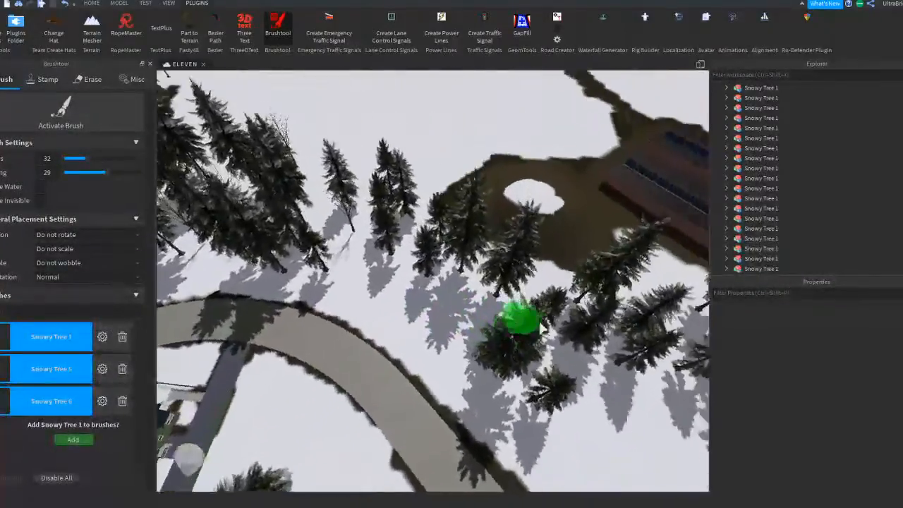
Step: Brush snowy trees into the gaps behind the brick house, near the rock ridge
{"action": "right_click_drag", "start_coordinate": [541, 329], "coordinate": [456, 281]}
{"action": "mouse_move", "coordinate": [484, 332]}
{"action": "right_mouse_down"}
{"action": "mouse_move", "coordinate": [464, 299]}
{"action": "mouse_move", "coordinate": [424, 278]}
{"action": "mouse_move", "coordinate": [414, 299]}
{"action": "mouse_move", "coordinate": [403, 288]}
{"action": "mouse_move", "coordinate": [437, 306]}
{"action": "mouse_move", "coordinate": [407, 259]}
{"action": "right_mouse_up"}
{"action": "mouse_move", "coordinate": [424, 309]}
{"action": "right_mouse_down"}
{"action": "mouse_move", "coordinate": [480, 302]}
{"action": "mouse_move", "coordinate": [458, 296]}
{"action": "mouse_move", "coordinate": [459, 317]}
{"action": "mouse_move", "coordinate": [499, 292]}
{"action": "mouse_move", "coordinate": [484, 276]}
{"action": "mouse_move", "coordinate": [496, 256]}
{"action": "mouse_move", "coordinate": [480, 256]}
{"action": "mouse_move", "coordinate": [492, 250]}
{"action": "right_mouse_up"}
{"action": "mouse_move", "coordinate": [522, 309]}
{"action": "right_mouse_down"}
{"action": "mouse_move", "coordinate": [501, 273]}
{"action": "mouse_move", "coordinate": [524, 278]}
{"action": "mouse_move", "coordinate": [518, 262]}
{"action": "mouse_move", "coordinate": [558, 226]}
{"action": "mouse_move", "coordinate": [367, 192]}
{"action": "right_mouse_up"}
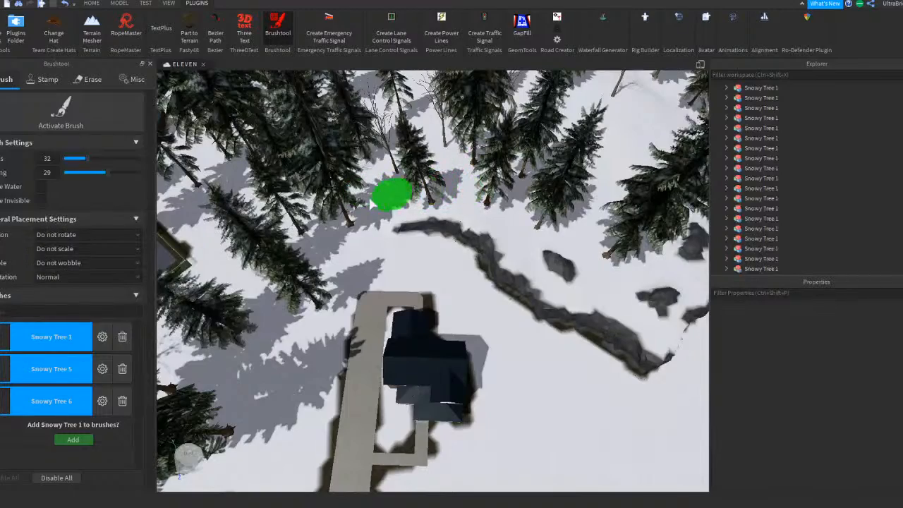
Step: Paint dense snowy trees on the open ground behind the dark green house and its shed
{"action": "mouse_move", "coordinate": [338, 252]}
{"action": "right_mouse_down"}
{"action": "mouse_move", "coordinate": [440, 249]}
{"action": "mouse_move", "coordinate": [539, 308]}
{"action": "mouse_move", "coordinate": [487, 307]}
{"action": "mouse_move", "coordinate": [480, 332]}
{"action": "mouse_move", "coordinate": [553, 255]}
{"action": "right_mouse_up"}
{"action": "right_click_drag", "start_coordinate": [468, 342], "coordinate": [633, 278]}
{"action": "mouse_move", "coordinate": [537, 298]}
{"action": "right_mouse_down"}
{"action": "mouse_move", "coordinate": [547, 290]}
{"action": "mouse_move", "coordinate": [516, 269]}
{"action": "mouse_move", "coordinate": [496, 283]}
{"action": "mouse_move", "coordinate": [506, 241]}
{"action": "right_mouse_up"}
{"action": "scroll", "coordinate": [416, 229], "scroll_direction": "up", "scroll_amount": 4}
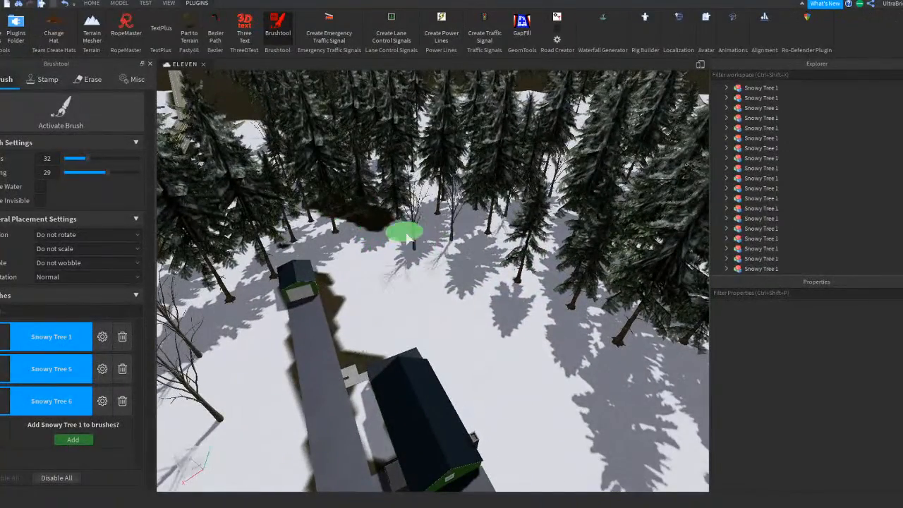
{"action": "key", "text": "s"}
{"action": "right_click_drag", "start_coordinate": [494, 273], "coordinate": [513, 262]}
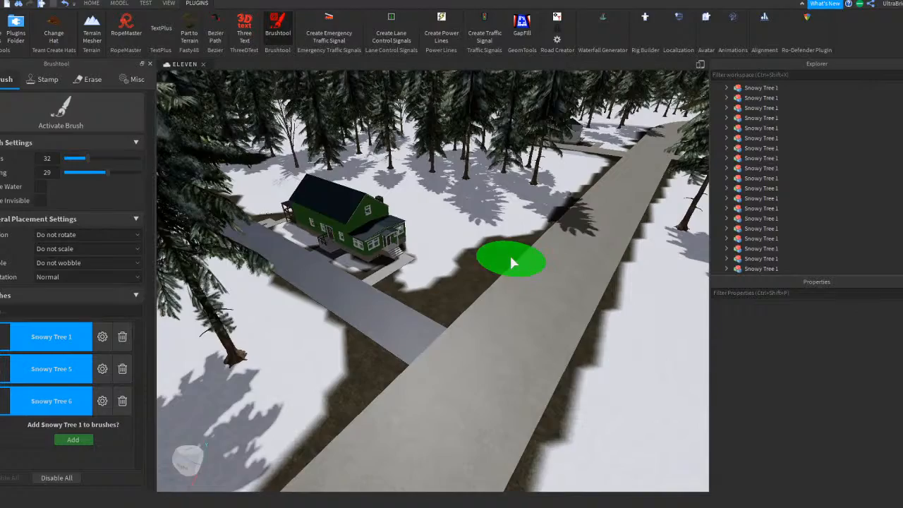
Step: Brush snowy trees along the strip between the dark green house's driveway and the highway fence
{"action": "key", "text": "s"}
{"action": "mouse_move", "coordinate": [511, 259]}
{"action": "right_mouse_down"}
{"action": "mouse_move", "coordinate": [497, 239]}
{"action": "mouse_move", "coordinate": [502, 245]}
{"action": "right_mouse_up"}
{"action": "key", "text": "w"}
{"action": "key", "text": "a"}
{"action": "key", "text": "s"}
{"action": "key", "text": "w"}
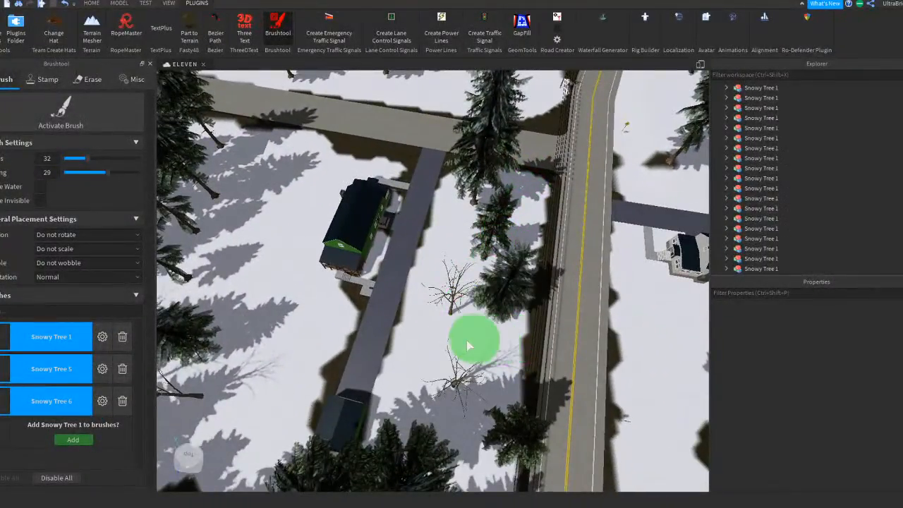
{"action": "key", "text": "s"}
{"action": "mouse_move", "coordinate": [491, 346]}
{"action": "right_mouse_down"}
{"action": "mouse_move", "coordinate": [510, 373]}
{"action": "mouse_move", "coordinate": [465, 286]}
{"action": "mouse_move", "coordinate": [483, 285]}
{"action": "right_mouse_up"}
Step: Brush snowy trees onto the snow field across the side road, beside the dark brown house
{"action": "key", "text": "s"}
{"action": "key", "text": "s"}
{"action": "key", "text": "w"}
{"action": "key", "text": "w"}
{"action": "key", "text": "w"}
{"action": "key", "text": "w"}
{"action": "key", "text": "s"}
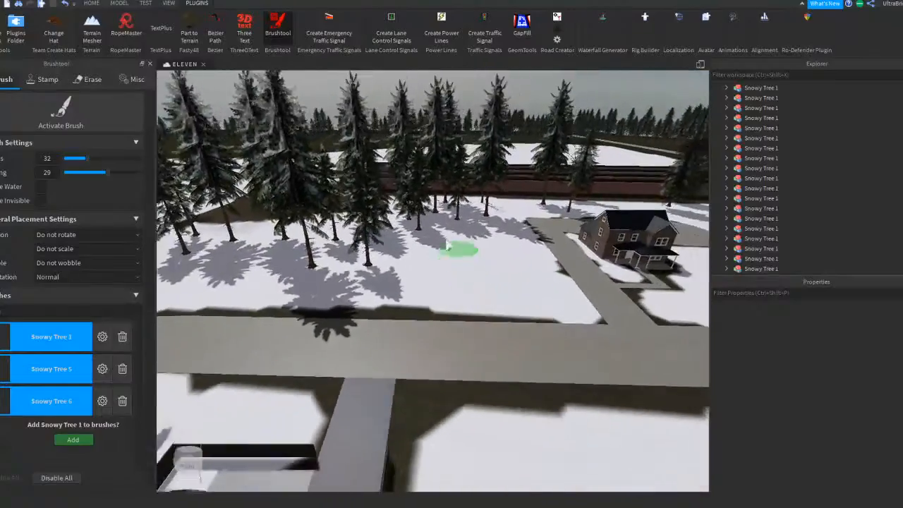
{"action": "left_click", "coordinate": [450, 245]}
Step: Extend the tree cover along the curved edge of the side road
{"action": "key", "text": "d"}
{"action": "key", "text": "a"}
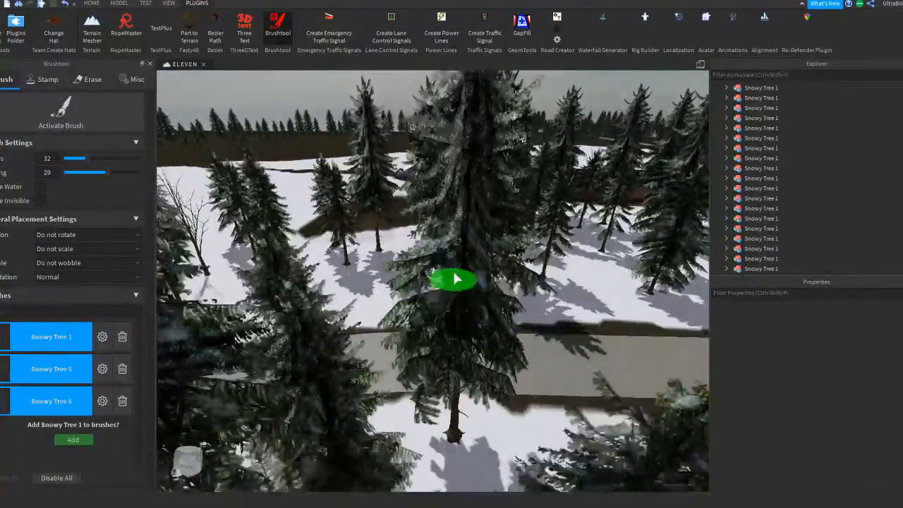
{"action": "key", "text": "w"}
{"action": "right_click_drag", "start_coordinate": [461, 266], "coordinate": [460, 265]}
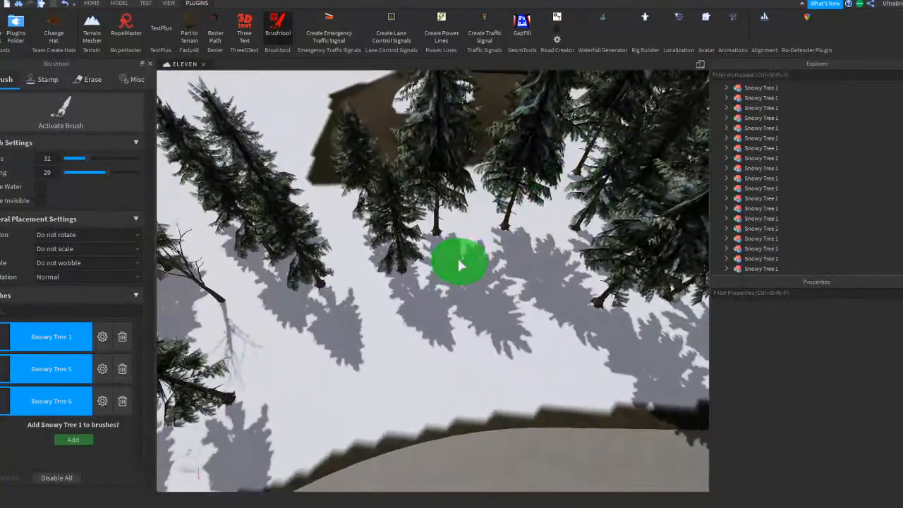
{"action": "right_click_drag", "start_coordinate": [544, 331], "coordinate": [545, 328]}
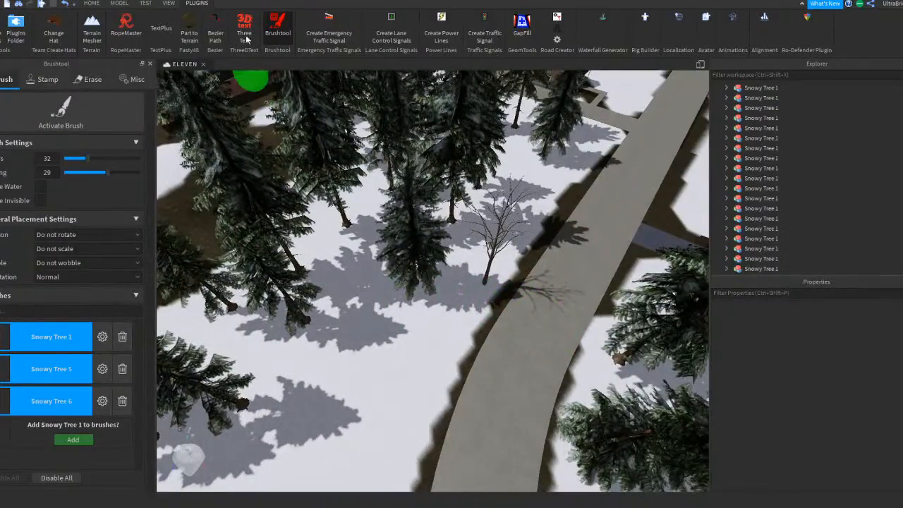
Step: Leave the Brushtool and delete a Snowy Tree 5 from the crowded group between the blue and light green houses
{"action": "left_click", "coordinate": [278, 21]}
{"action": "left_click", "coordinate": [338, 337]}
{"action": "right_click_drag", "start_coordinate": [338, 337], "coordinate": [339, 338]}
{"action": "left_click", "coordinate": [350, 337]}
{"action": "scroll", "coordinate": [351, 337], "scroll_direction": "down", "scroll_amount": 10}
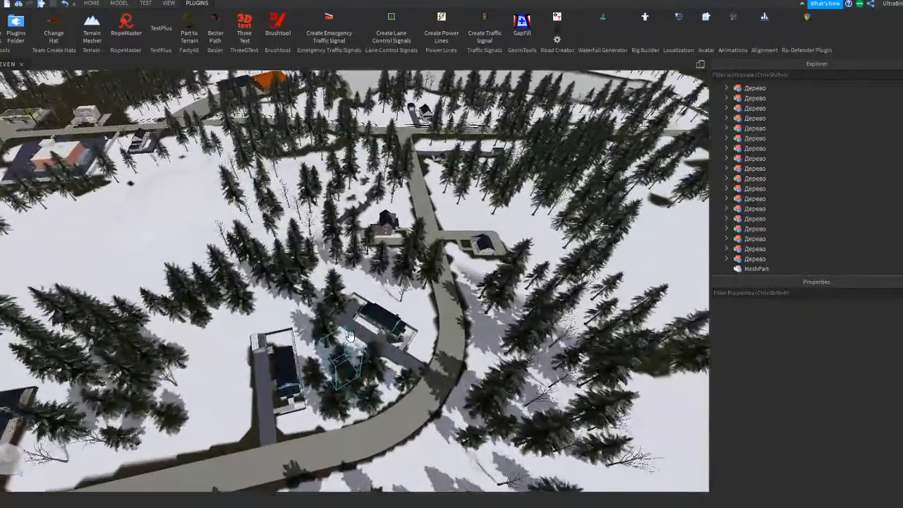
{"action": "scroll", "coordinate": [348, 336], "scroll_direction": "up", "scroll_amount": 10}
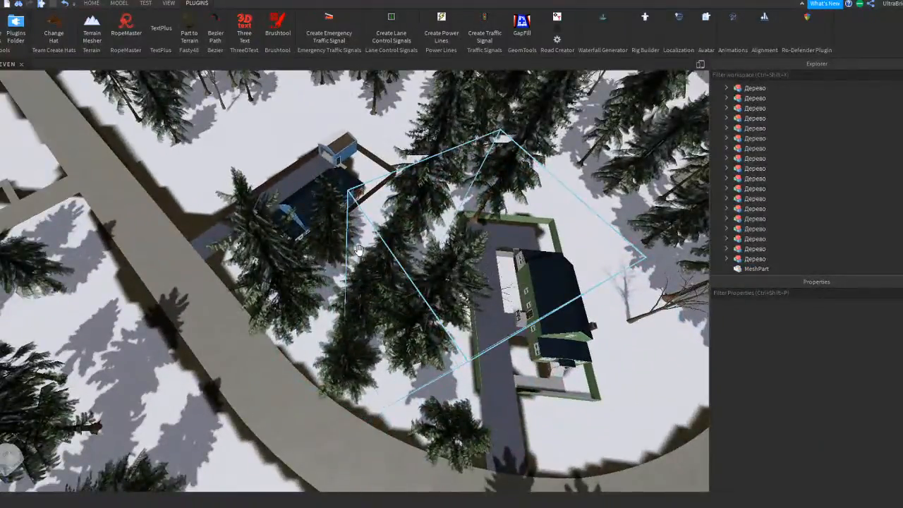
{"action": "scroll", "coordinate": [358, 250], "scroll_direction": "up", "scroll_amount": 6}
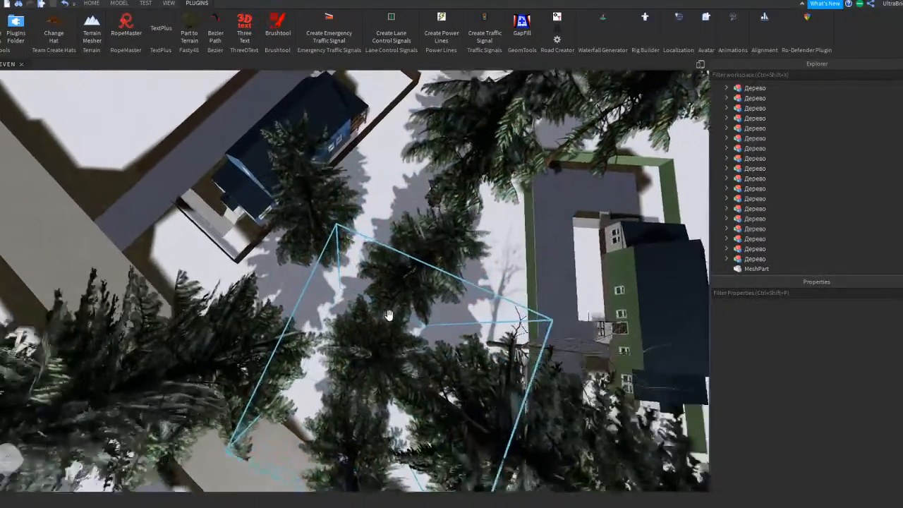
{"action": "left_click", "coordinate": [380, 333]}
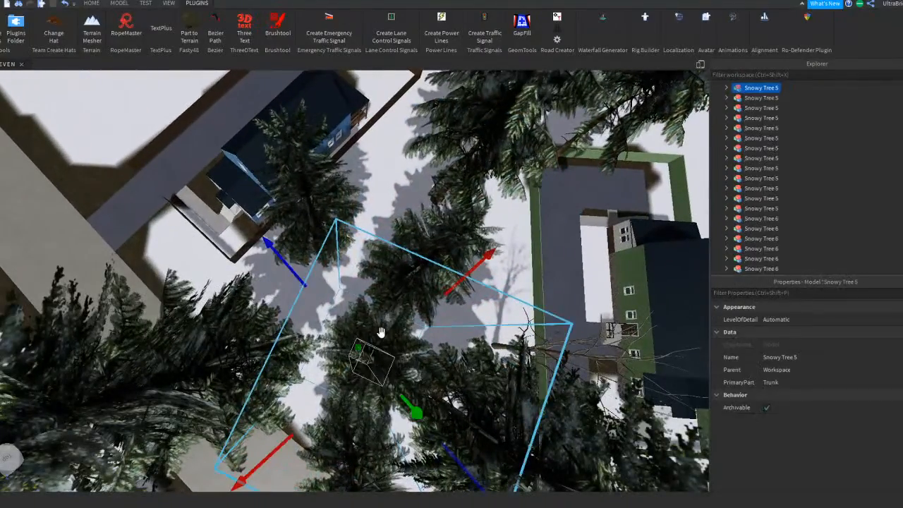
{"action": "key", "text": "Delete"}
Step: Thin out the crowded Snowy Tree 1 models at the road bend between the blue and light green houses
{"action": "scroll", "coordinate": [384, 320], "scroll_direction": "down", "scroll_amount": 5}
{"action": "key", "text": "d"}
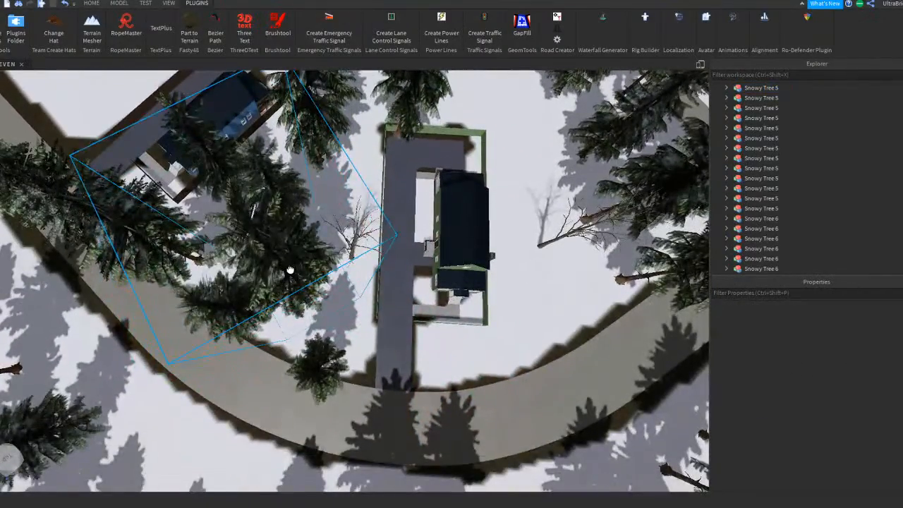
{"action": "key", "text": "a"}
{"action": "right_click_drag", "start_coordinate": [317, 335], "coordinate": [319, 331]}
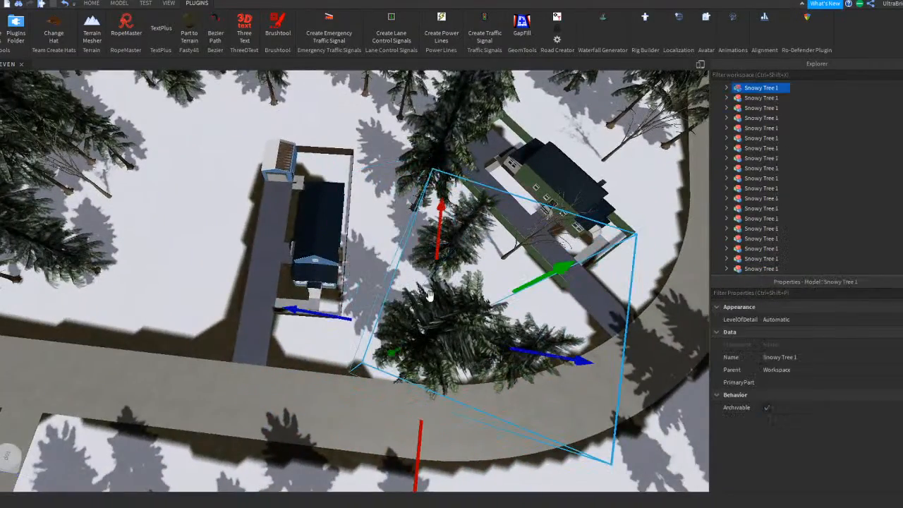
{"action": "left_click_drag", "start_coordinate": [435, 238], "coordinate": [434, 242]}
{"action": "key", "text": "d"}
{"action": "left_click_drag", "start_coordinate": [427, 289], "coordinate": [424, 290]}
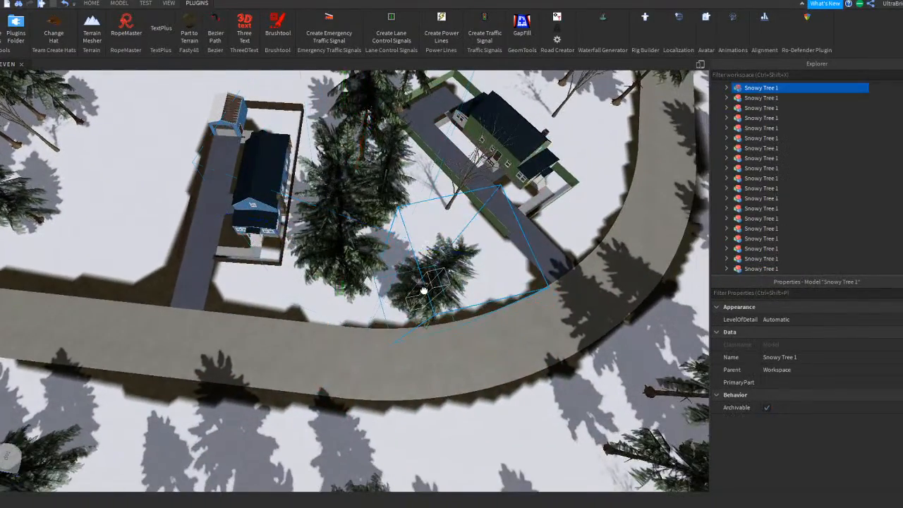
{"action": "left_click_drag", "start_coordinate": [438, 217], "coordinate": [440, 199]}
{"action": "right_click_drag", "start_coordinate": [485, 296], "coordinate": [486, 291]}
{"action": "key", "text": "w"}
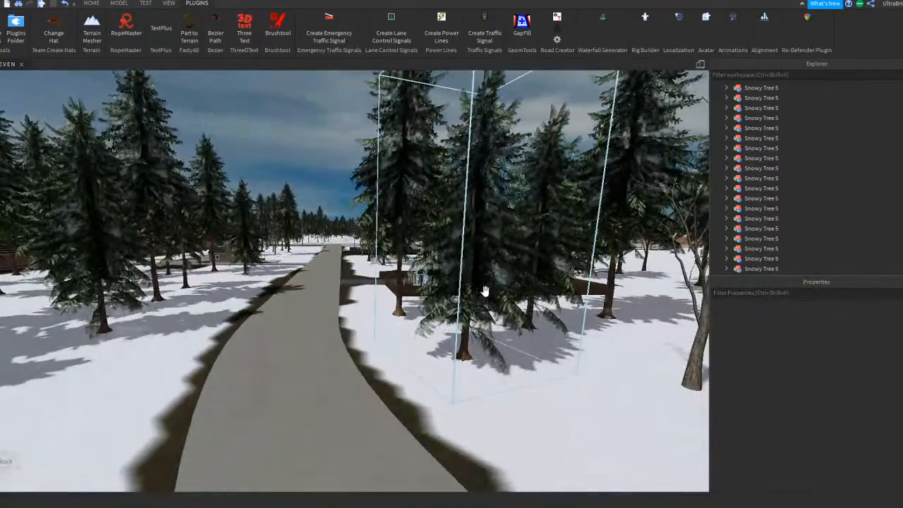
Step: Delete an unwanted tree from the woods beyond the light green house's driveway
{"action": "key", "text": "s"}
{"action": "key", "text": "d"}
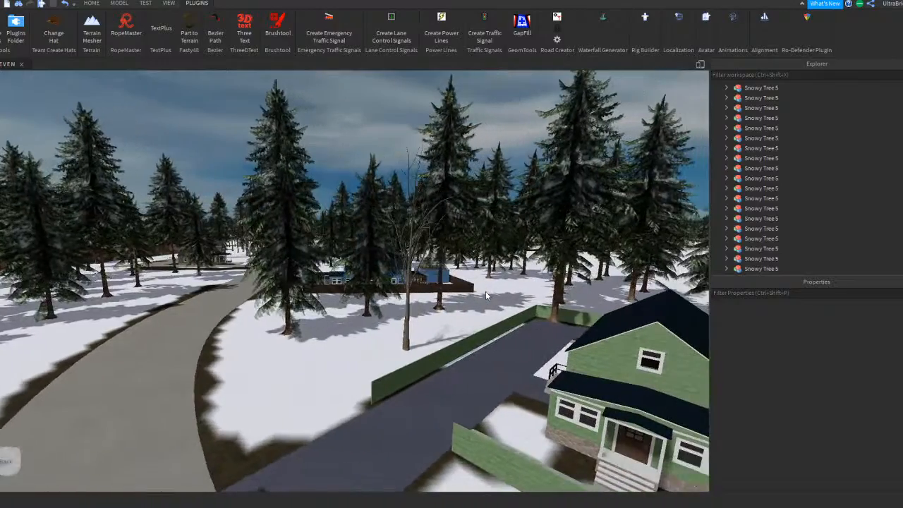
{"action": "key", "text": "w"}
{"action": "key", "text": "e"}
{"action": "right_click_drag", "start_coordinate": [486, 292], "coordinate": [475, 318]}
{"action": "left_click", "coordinate": [475, 317]}
{"action": "key", "text": "Delete"}
Step: Delete surplus trees from the grove behind the blue garage, including two selected Дерево models
{"action": "key", "text": "w"}
{"action": "right_click_drag", "start_coordinate": [481, 281], "coordinate": [414, 285]}
{"action": "key", "text": "w"}
{"action": "left_click", "coordinate": [418, 282]}
{"action": "key", "text": "Delete"}
{"action": "key", "text": "w"}
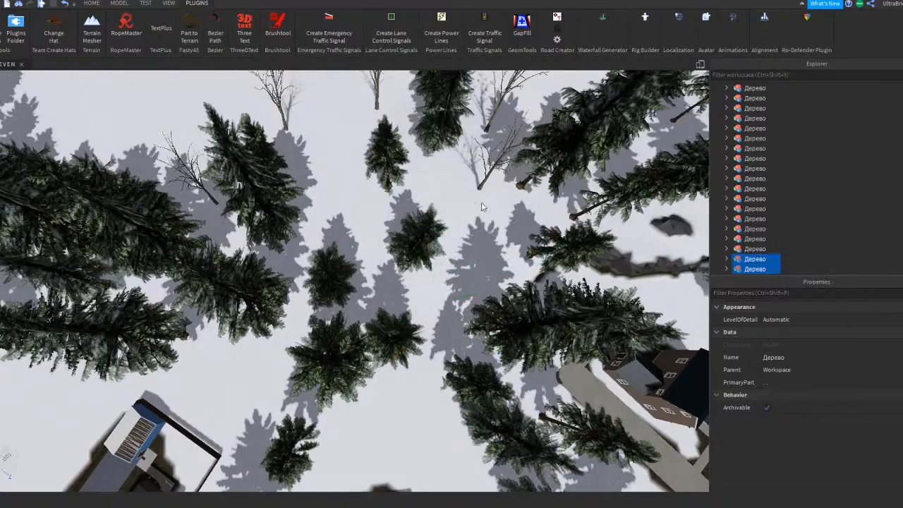
{"action": "key", "text": "Delete"}
Step: Delete more crowded trees, including another pair of Дерево models, along the grove's edge by the open clearing
{"action": "key", "text": "e"}
{"action": "key", "text": "a"}
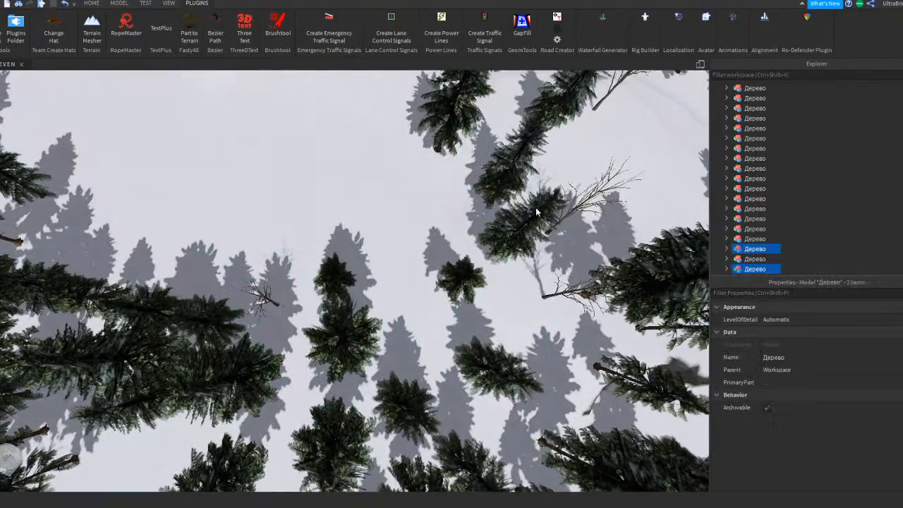
{"action": "key", "text": "Delete"}
{"action": "key", "text": "d"}
{"action": "key", "text": "Delete"}
{"action": "key", "text": "e"}
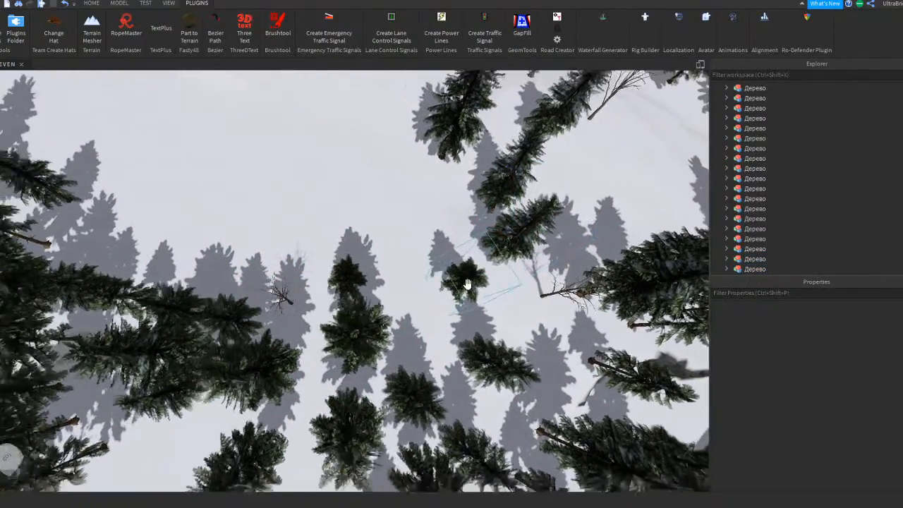
{"action": "key", "text": "Delete"}
{"action": "key", "text": "a"}
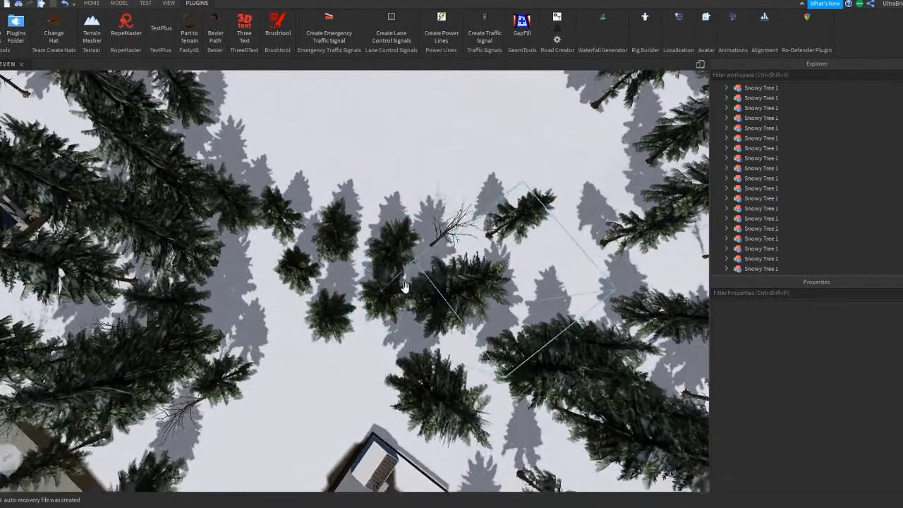
Step: Delete crowded Snowy Tree 1 models in the grove beside the straight side road, below the blue-roofed house
{"action": "left_click", "coordinate": [393, 289]}
{"action": "right_click_drag", "start_coordinate": [465, 282], "coordinate": [460, 276]}
{"action": "key", "text": "a"}
{"action": "left_click", "coordinate": [445, 357]}
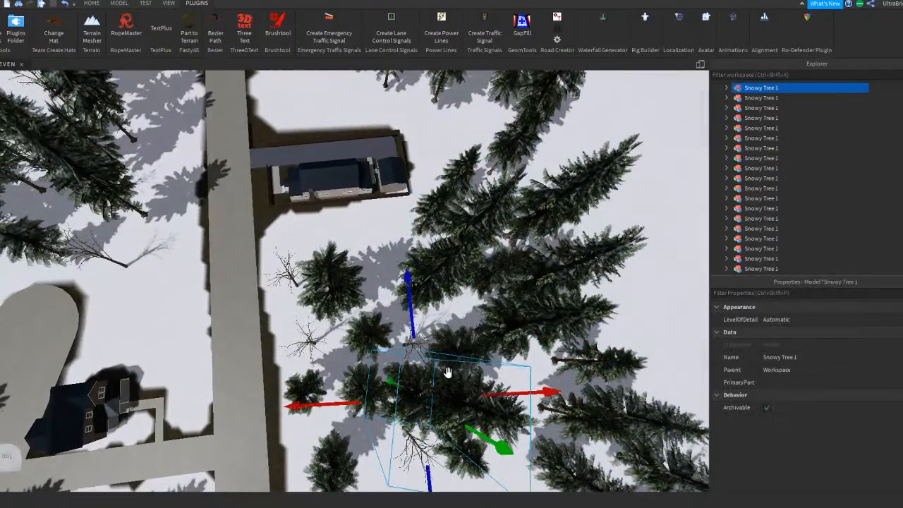
{"action": "key", "text": "Delete"}
{"action": "key", "text": "q"}
{"action": "key", "text": "Delete"}
{"action": "key", "text": "a"}
Step: Delete another surplus tree among the bare trees along the side road near the blue-roofed house
{"action": "key", "text": "e"}
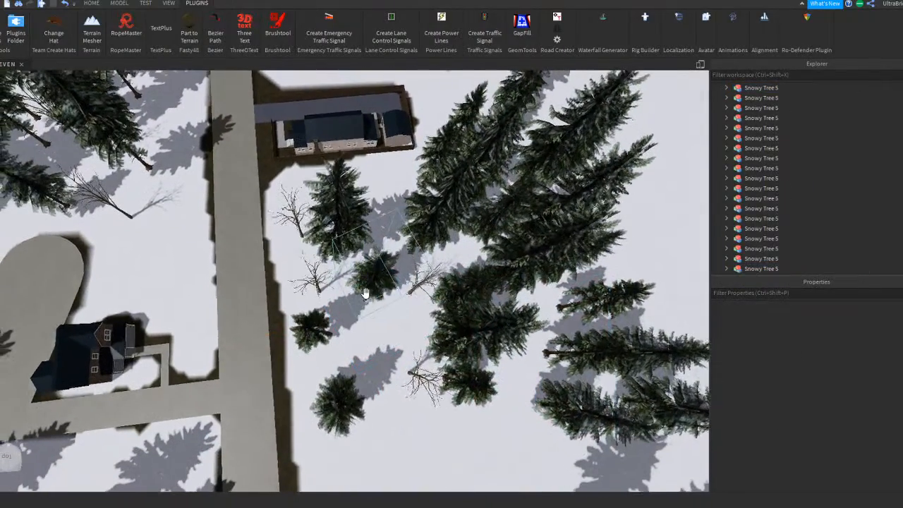
{"action": "left_click", "coordinate": [337, 278]}
{"action": "key", "text": "Delete"}
{"action": "right_click_drag", "start_coordinate": [396, 292], "coordinate": [395, 292]}
{"action": "key", "text": "e"}
{"action": "key", "text": "d"}
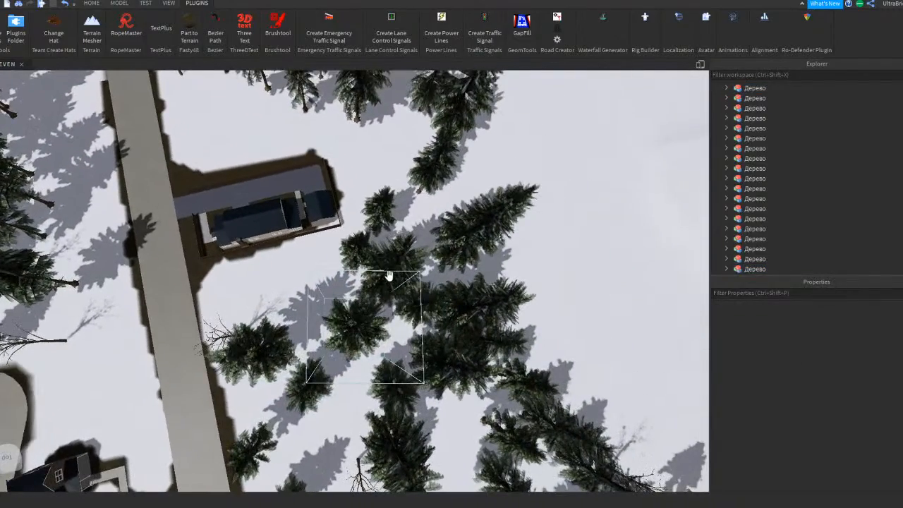
Step: Delete the crowded Snowy Tree models behind the blue-roofed house, at the edge of the open clearing
{"action": "left_click", "coordinate": [419, 252]}
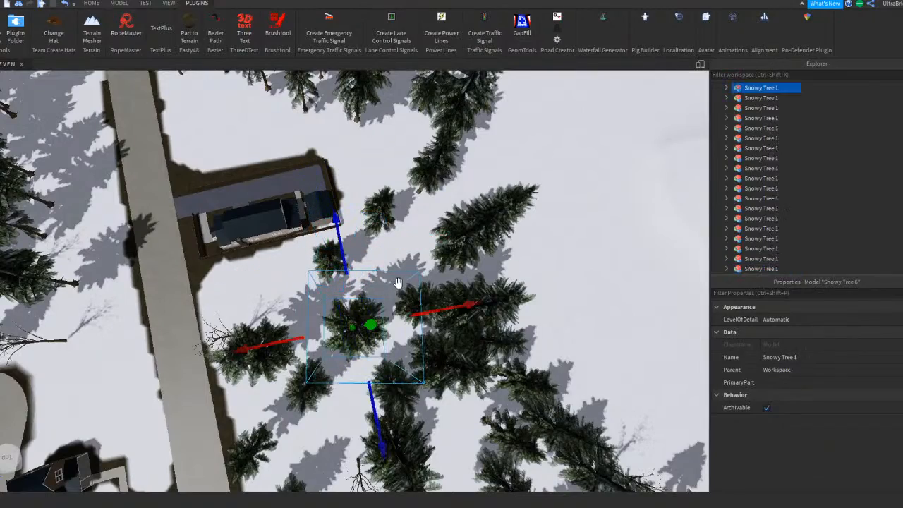
{"action": "key", "text": "e"}
{"action": "left_click", "coordinate": [426, 294]}
{"action": "key", "text": "e"}
{"action": "right_click_drag", "start_coordinate": [384, 286], "coordinate": [385, 285]}
{"action": "key", "text": "a"}
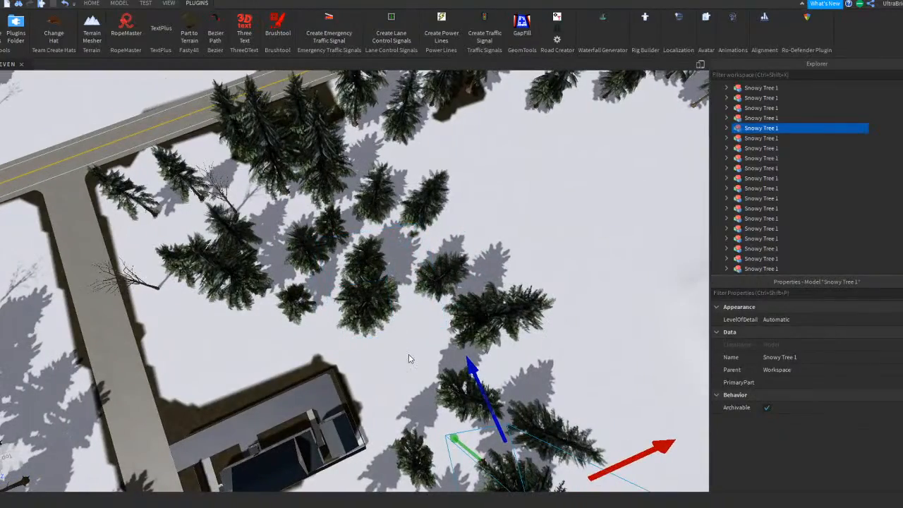
{"action": "right_click_drag", "start_coordinate": [395, 357], "coordinate": [409, 343]}
{"action": "key", "text": "a"}
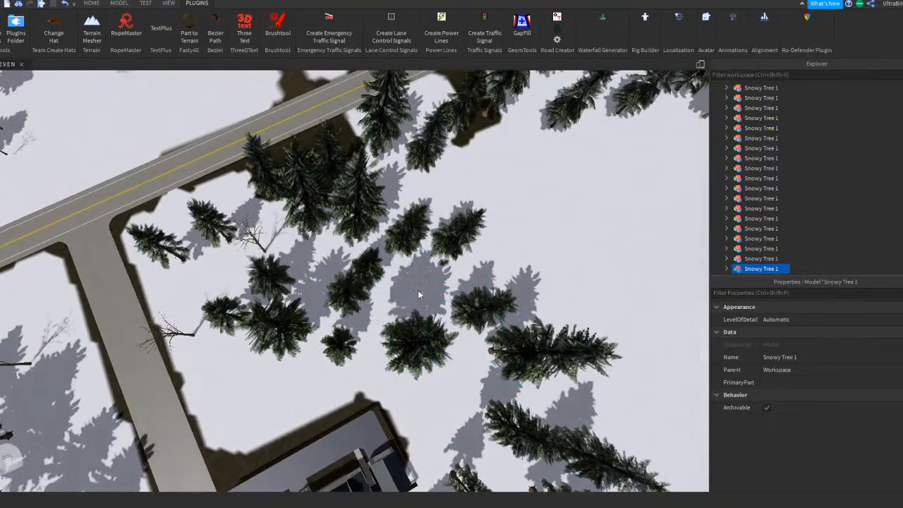
Step: Thin out the overlapping Snowy Tree 1 models between the blue-roofed house and the yellow-lined road
{"action": "left_click", "coordinate": [418, 294]}
{"action": "key", "text": "a"}
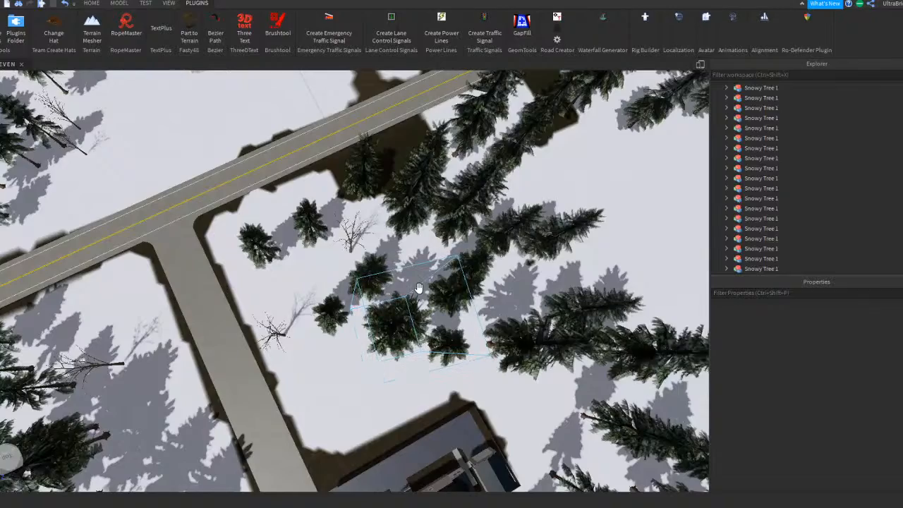
{"action": "scroll", "coordinate": [419, 289], "scroll_direction": "up", "scroll_amount": 2}
{"action": "key", "text": "a"}
{"action": "key", "text": "d"}
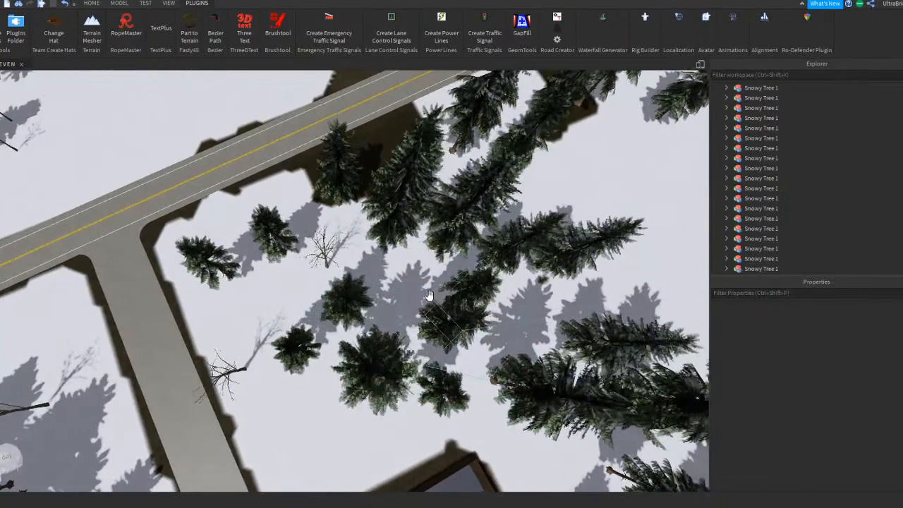
{"action": "right_click_drag", "start_coordinate": [429, 295], "coordinate": [426, 301]}
{"action": "key", "text": "d"}
{"action": "left_click", "coordinate": [366, 273]}
{"action": "key", "text": "w"}
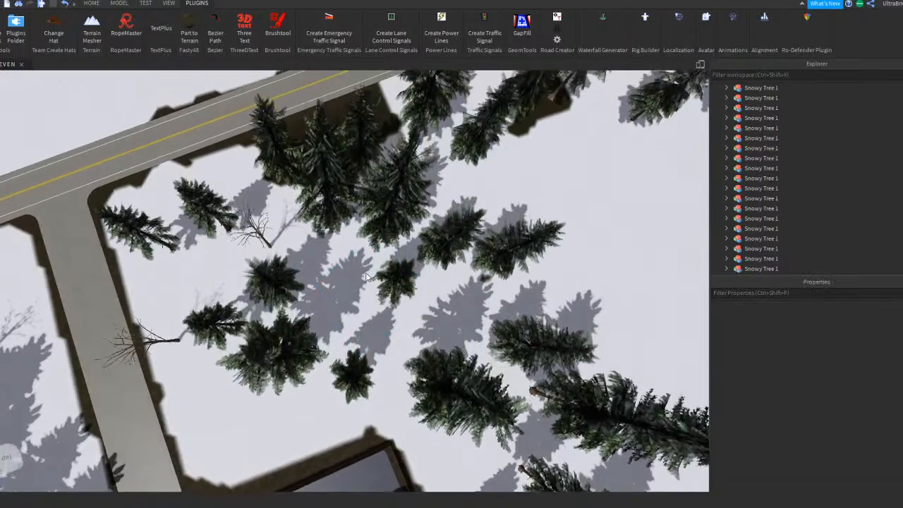
{"action": "key", "text": "Delete"}
Step: Delete surplus trees in the middle of the grove below the yellow-lined road, undoing one deletion
{"action": "left_click", "coordinate": [463, 300]}
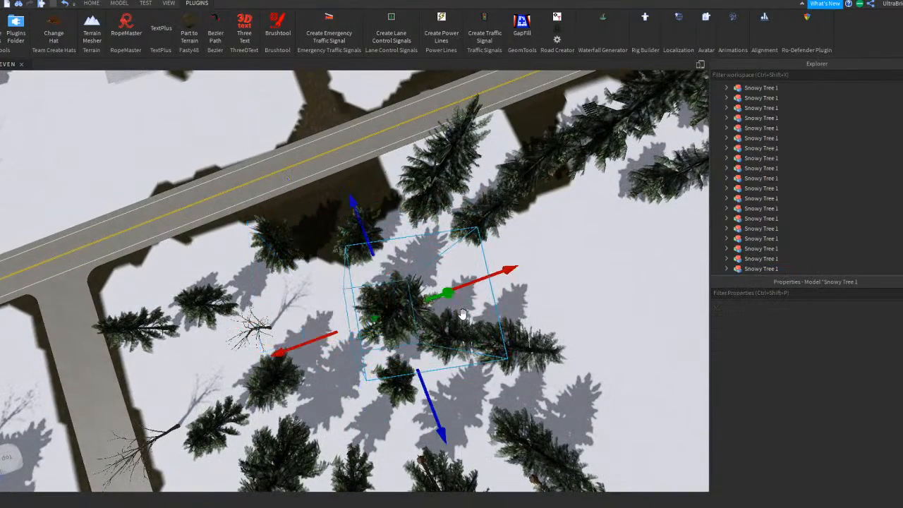
{"action": "key", "text": "Delete"}
{"action": "key", "text": "q"}
{"action": "left_click", "coordinate": [62, 6]}
{"action": "left_click", "coordinate": [578, 256]}
{"action": "key", "text": "d"}
{"action": "left_click", "coordinate": [425, 317]}
{"action": "key", "text": "Delete"}
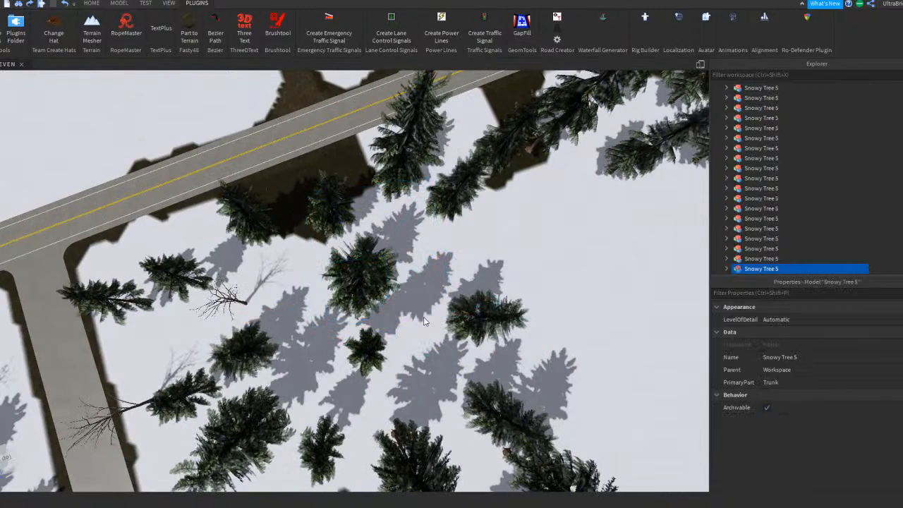
Step: Delete the bare Дерево tree overhanging the side road and the Snowy Tree 5 near the road junction
{"action": "key", "text": "a"}
{"action": "left_click", "coordinate": [243, 403]}
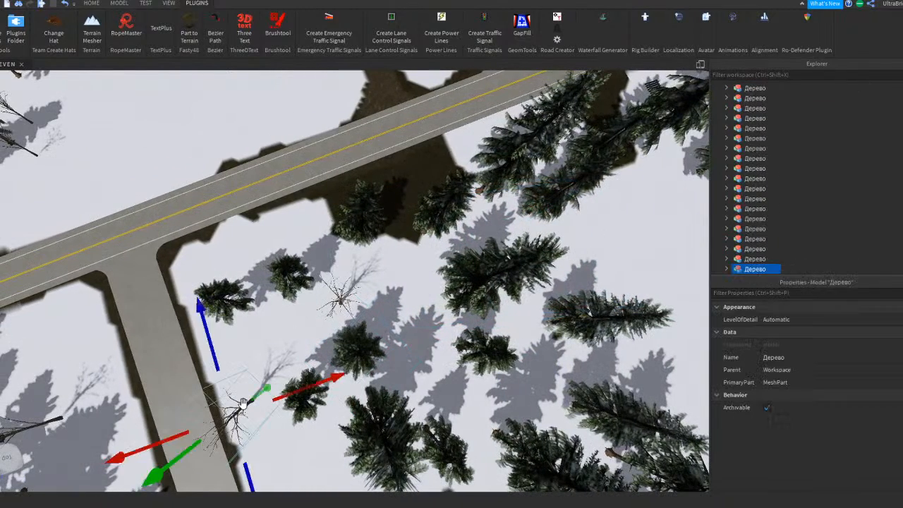
{"action": "left_click", "coordinate": [345, 288]}
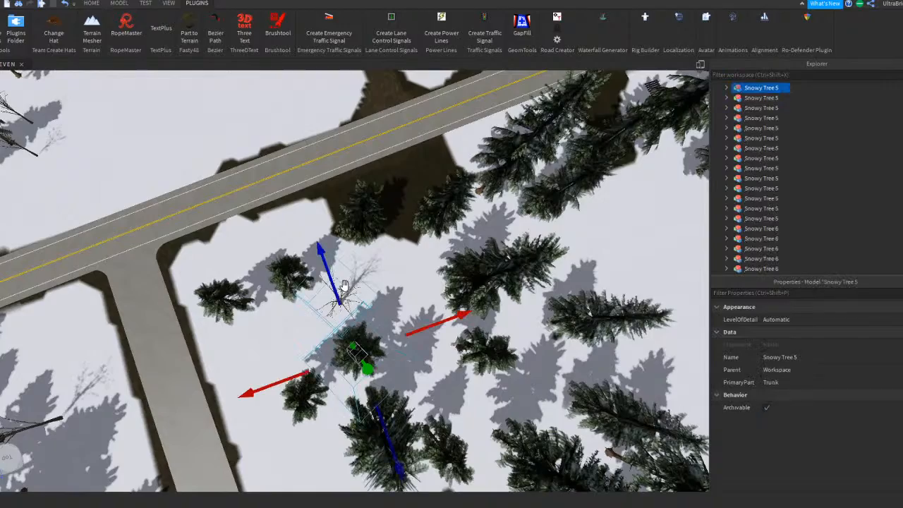
{"action": "key", "text": "Delete"}
Step: Delete the crowded Snowy Tree 6 and the adjacent bare Дерево tree between the cul-de-sac and the station platforms
{"action": "right_click_drag", "start_coordinate": [368, 353], "coordinate": [397, 362]}
{"action": "left_click", "coordinate": [397, 362]}
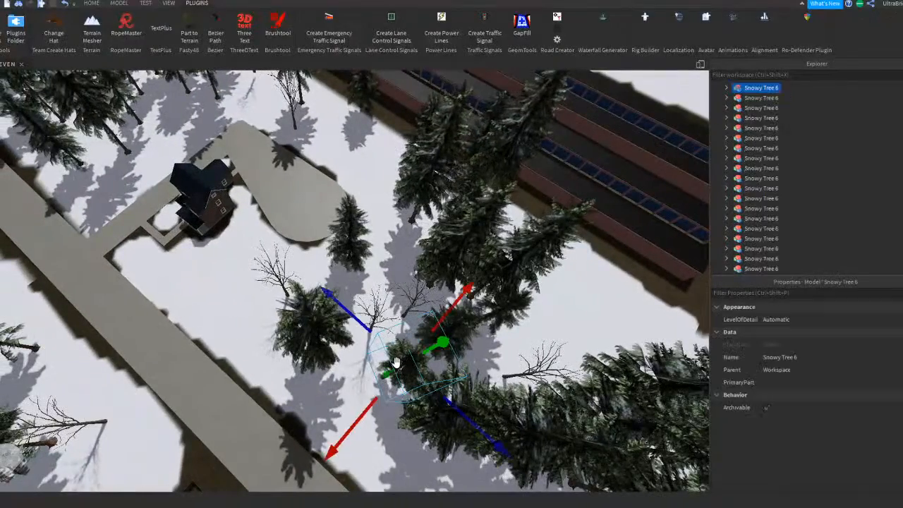
{"action": "left_click", "coordinate": [410, 295]}
{"action": "key", "text": "e"}
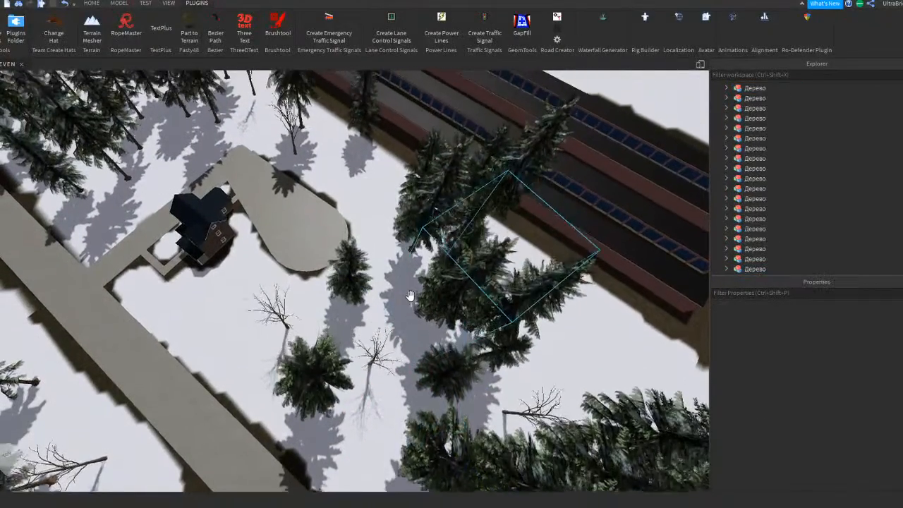
{"action": "key", "text": "a"}
{"action": "right_click_drag", "start_coordinate": [411, 295], "coordinate": [410, 295]}
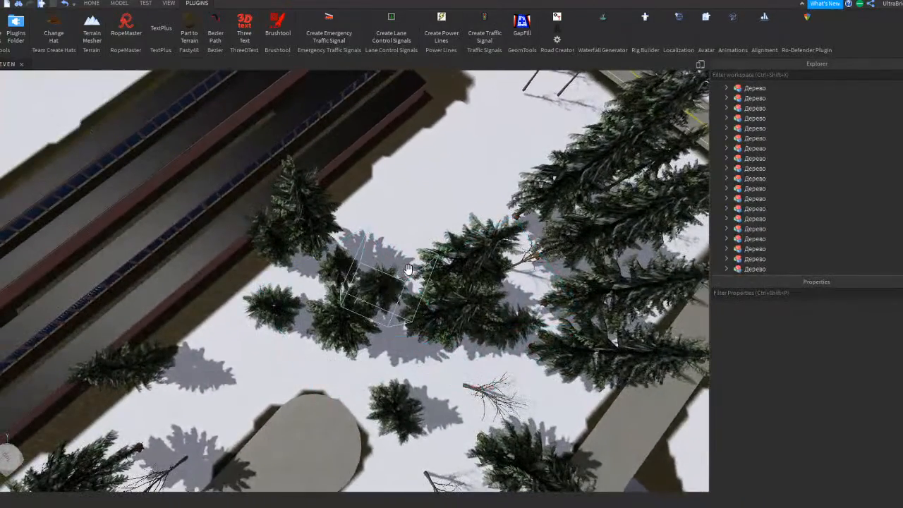
Step: Delete crowded trees, including a Snowy Tree 6, from the cluster between the platforms and the cul-de-sac
{"action": "left_click", "coordinate": [397, 273]}
{"action": "key", "text": "Delete"}
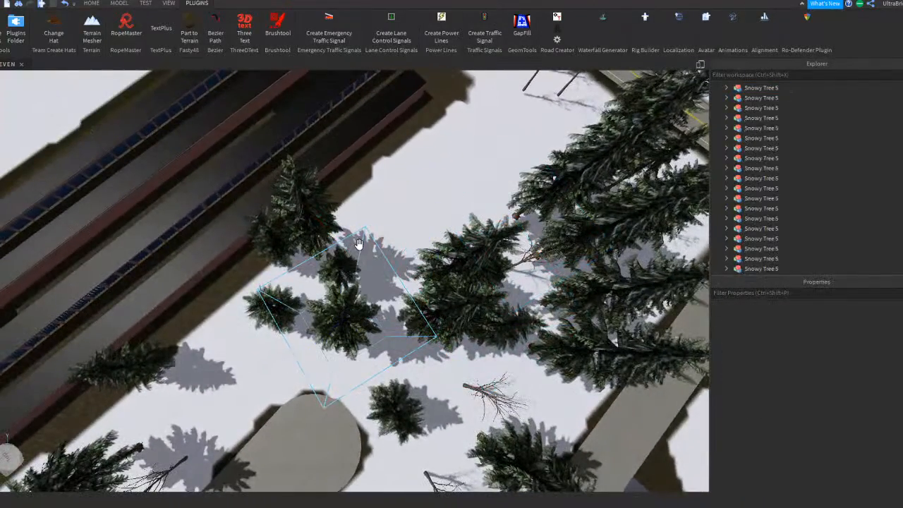
{"action": "right_click_drag", "start_coordinate": [324, 245], "coordinate": [326, 246]}
{"action": "key", "text": "a"}
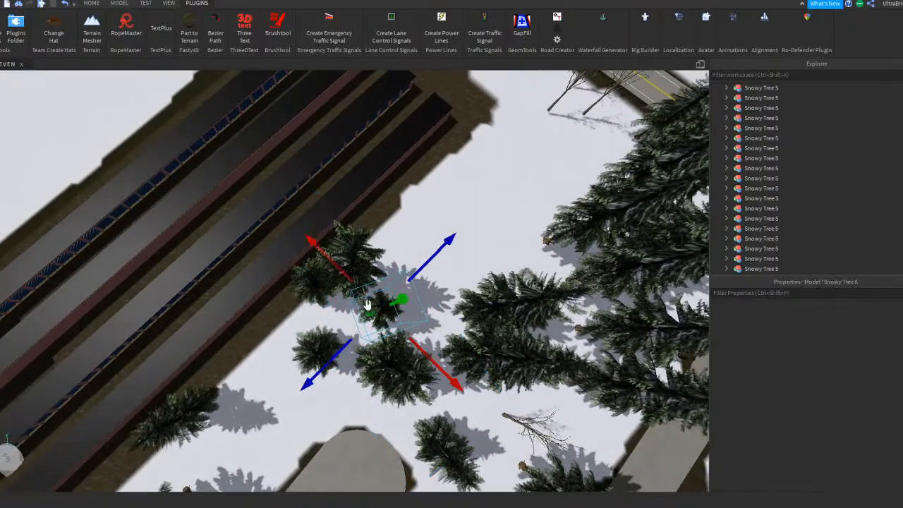
{"action": "key", "text": "Delete"}
Step: Move a Snowy Tree 1 slightly toward the cul-de-sac to separate it from its neighbours
{"action": "key", "text": "d"}
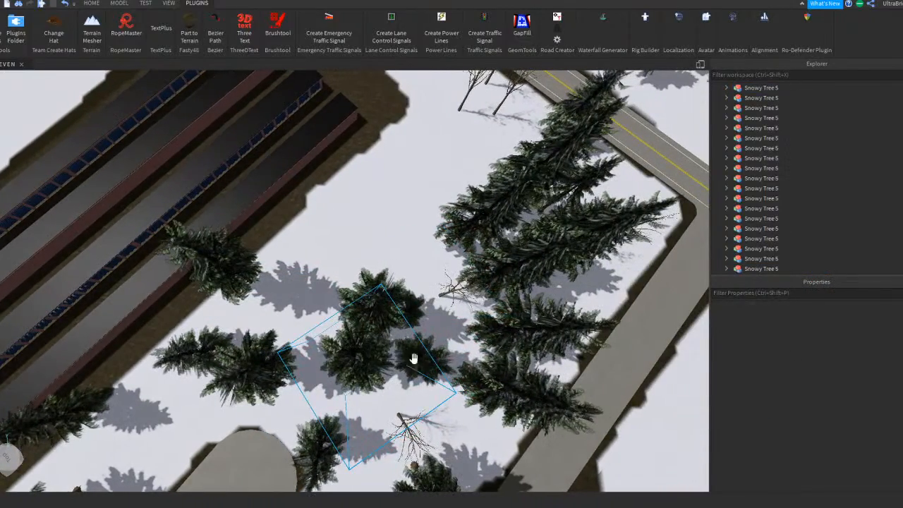
{"action": "left_click_drag", "start_coordinate": [297, 423], "coordinate": [282, 439]}
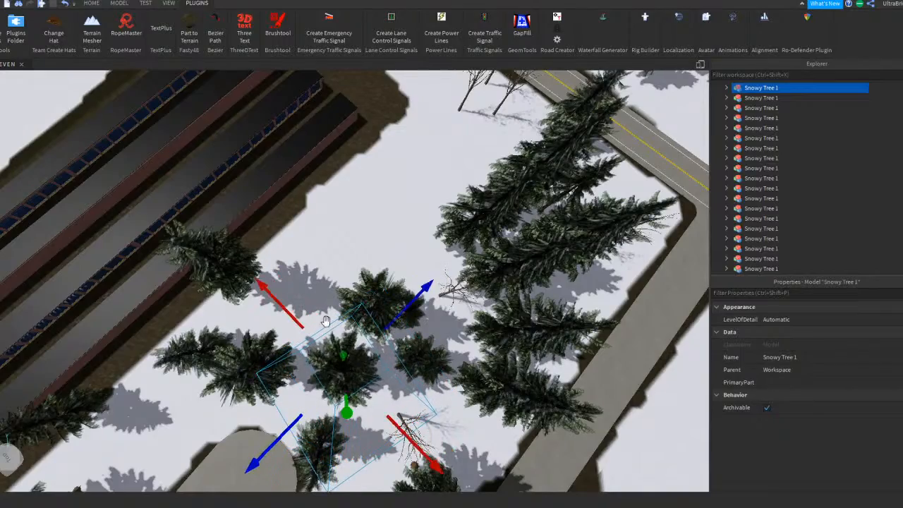
{"action": "key", "text": "d"}
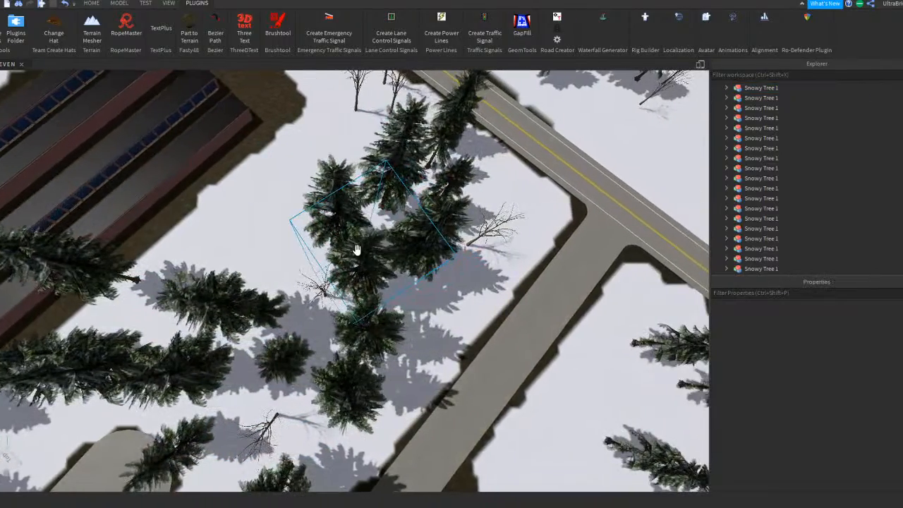
Step: Delete overlapping trees from the grove between the platforms and the road junction
{"action": "left_click", "coordinate": [381, 330], "text": "ctrl"}
{"action": "key", "text": "Delete"}
{"action": "key", "text": "d"}
{"action": "right_click_drag", "start_coordinate": [393, 301], "coordinate": [380, 247]}
{"action": "key", "text": "Delete"}
Step: Delete a crowded tree at the edge of the open snowfield behind the blue house
{"action": "key", "text": "w"}
{"action": "key", "text": "s"}
{"action": "key", "text": "s"}
{"action": "key", "text": "s"}
{"action": "key", "text": "s"}
{"action": "right_click_drag", "start_coordinate": [416, 216], "coordinate": [419, 217]}
{"action": "key", "text": "w"}
{"action": "right_click_drag", "start_coordinate": [326, 353], "coordinate": [327, 353]}
{"action": "left_click", "coordinate": [351, 336]}
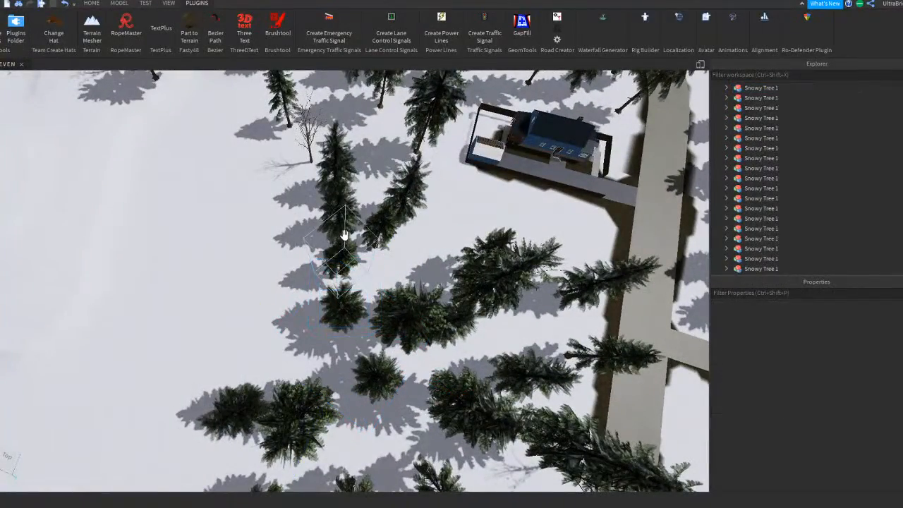
Step: Thin out the dense tree cluster between the blue house's driveway and the side road
{"action": "key", "text": "d"}
{"action": "left_click", "coordinate": [487, 279]}
{"action": "key", "text": "Delete"}
{"action": "key", "text": "Delete"}
{"action": "key", "text": "s"}
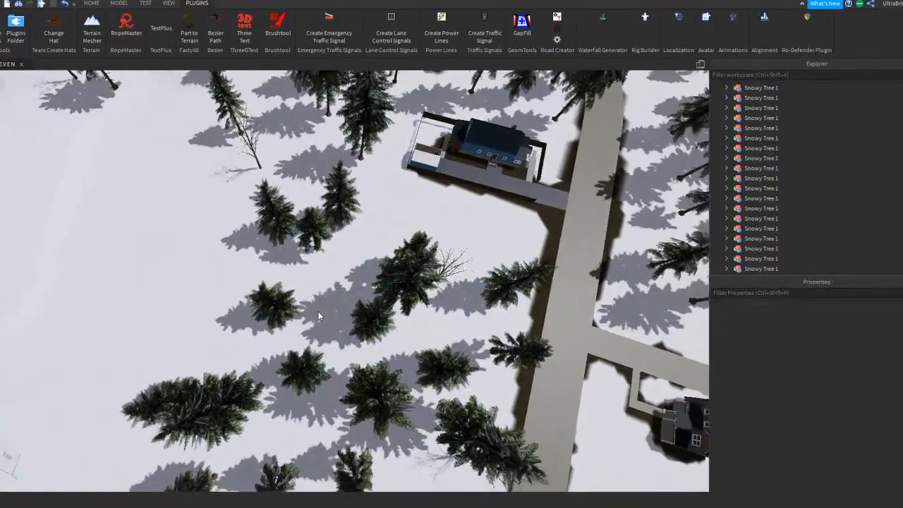
Step: Delete surplus trees between the side road and the platform ends beside the brown dirt area
{"action": "key", "text": "d"}
{"action": "key", "text": "d"}
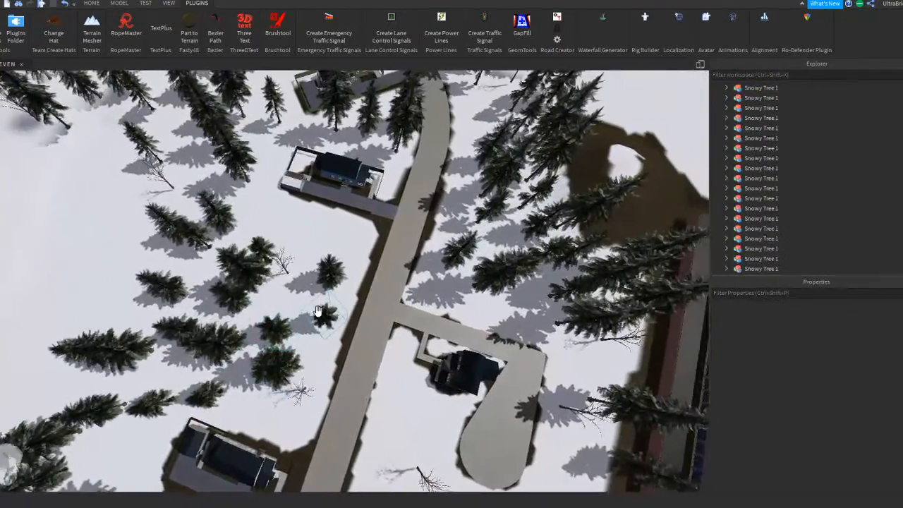
{"action": "key", "text": "w"}
{"action": "key", "text": "w"}
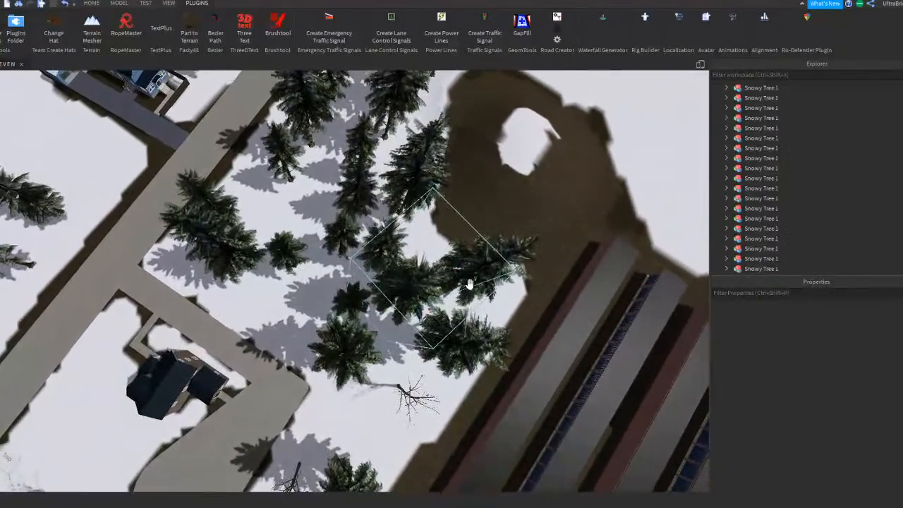
{"action": "key", "text": "e"}
{"action": "key", "text": "Delete"}
{"action": "key", "text": "a"}
{"action": "key", "text": "e"}
{"action": "key", "text": "Delete"}
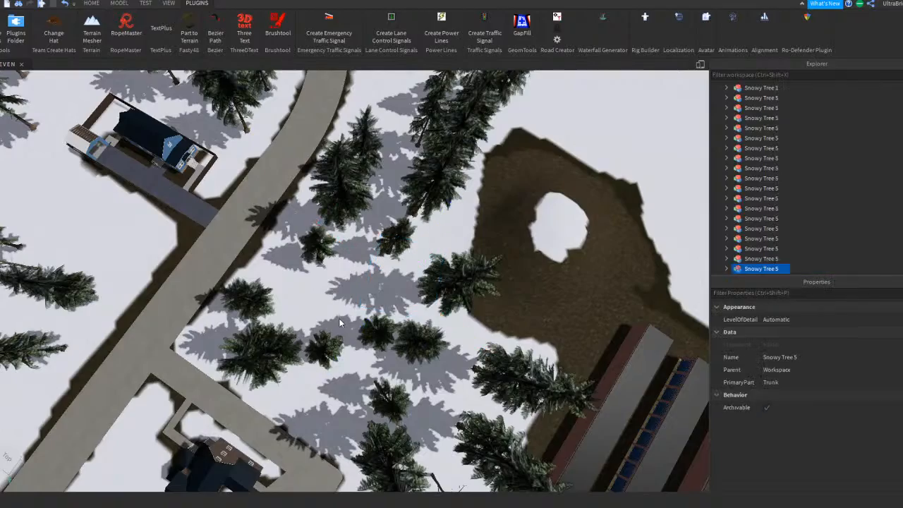
Step: Delete a crowded Snowy Tree 1 between the curved road and the upper edge of the dirt area
{"action": "key", "text": "e"}
{"action": "key", "text": "s"}
{"action": "key", "text": "q"}
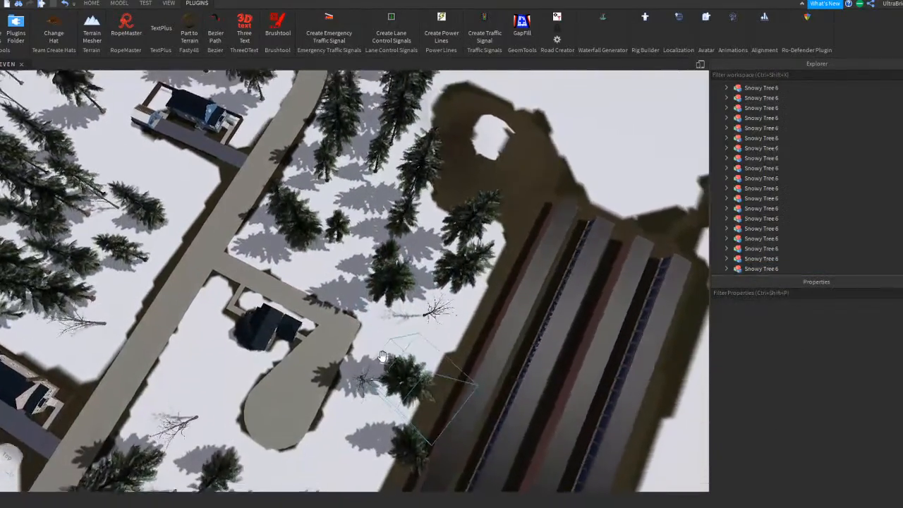
{"action": "key", "text": "w"}
{"action": "right_click_drag", "start_coordinate": [382, 355], "coordinate": [382, 357]}
{"action": "key", "text": "w"}
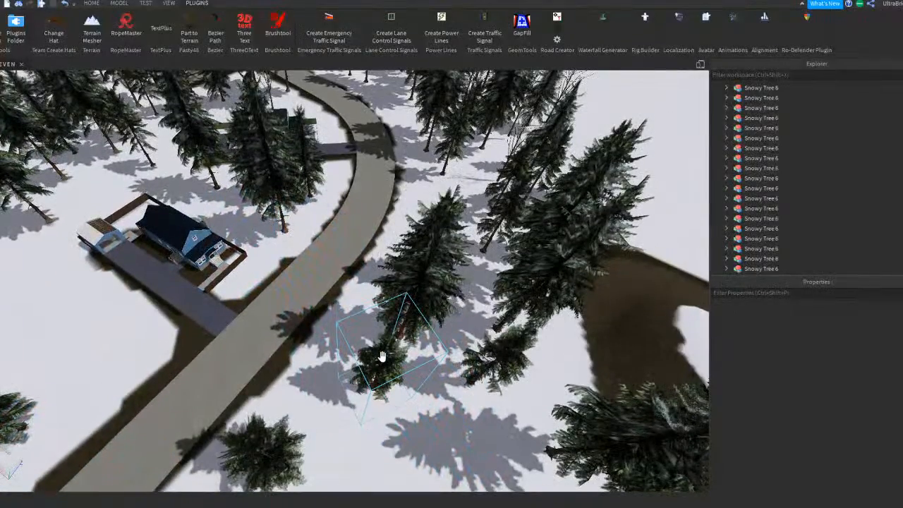
{"action": "right_click_drag", "start_coordinate": [383, 356], "coordinate": [382, 356]}
{"action": "key", "text": "w"}
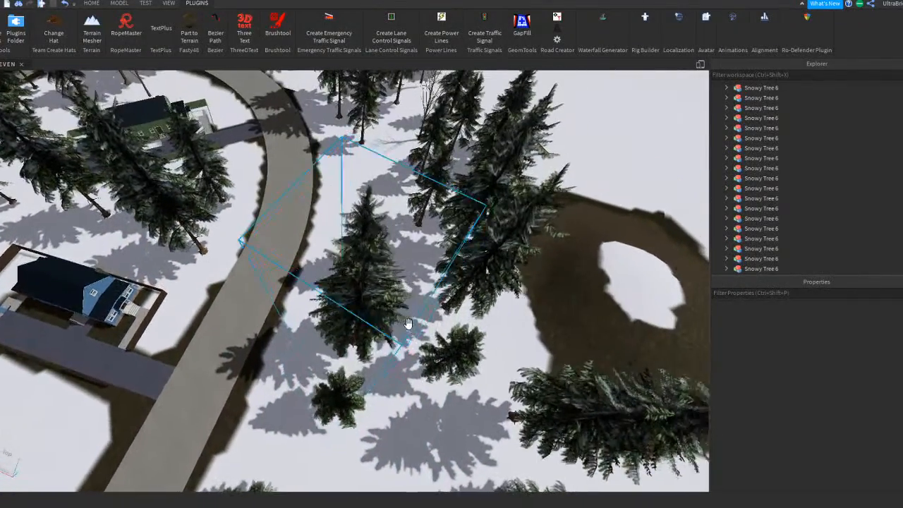
{"action": "key", "text": "d"}
{"action": "key", "text": "w"}
{"action": "right_click_drag", "start_coordinate": [407, 324], "coordinate": [377, 295]}
{"action": "left_click", "coordinate": [381, 371]}
{"action": "key", "text": "w"}
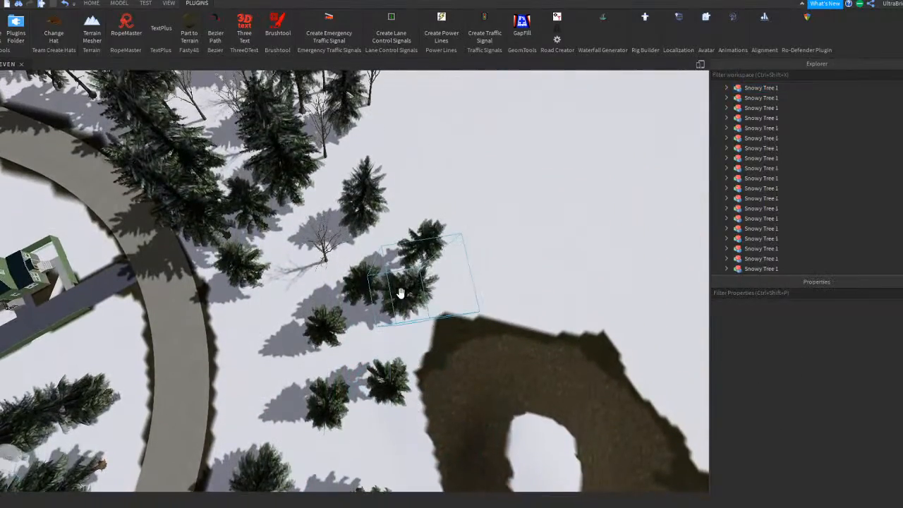
{"action": "key", "text": "Delete"}
Step: Delete a surplus Snowy Tree 1 beside the curved road opposite the green house's driveway
{"action": "right_click_drag", "start_coordinate": [344, 319], "coordinate": [344, 319]}
{"action": "key", "text": "a"}
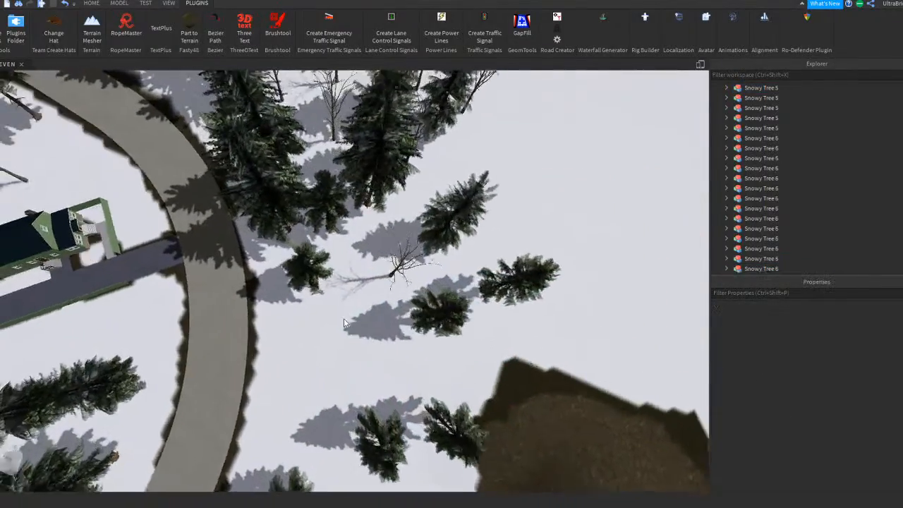
{"action": "key", "text": "w"}
{"action": "key", "text": "s"}
{"action": "left_click", "coordinate": [353, 310]}
{"action": "key", "text": "Delete"}
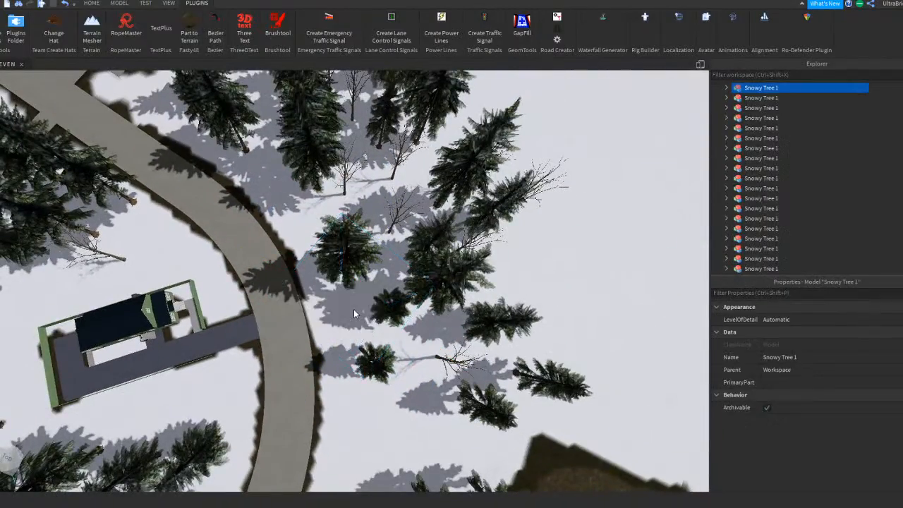
Step: Delete another crowded tree from the grove farther along the outside of the curved road
{"action": "key", "text": "d"}
{"action": "key", "text": "e"}
{"action": "left_click", "coordinate": [353, 343]}
{"action": "key", "text": "Delete"}
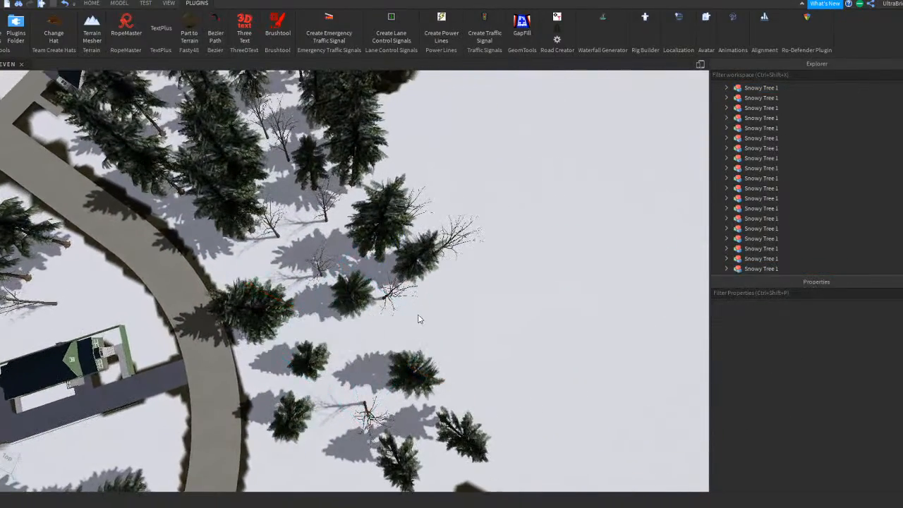
Step: Delete the crowded Snowy Tree 1 and the bare tree at the outer edge of the grove outside the curved road
{"action": "key", "text": "e"}
{"action": "left_click", "coordinate": [397, 340]}
{"action": "left_click", "coordinate": [460, 288], "text": "ctrl"}
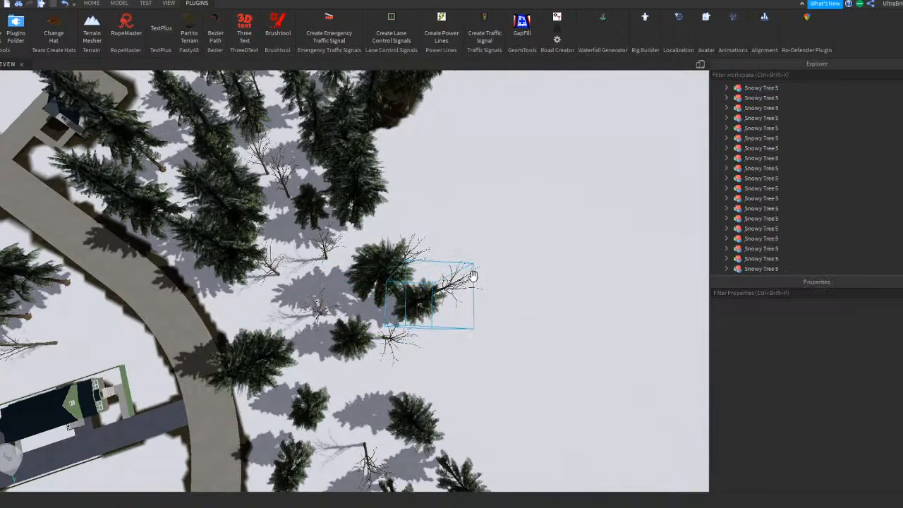
{"action": "left_click", "coordinate": [476, 273]}
{"action": "left_click", "coordinate": [414, 295]}
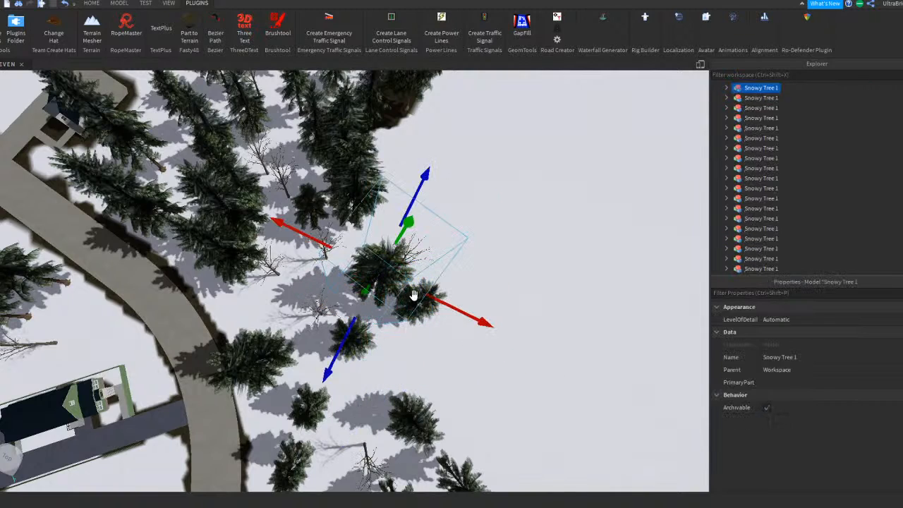
{"action": "left_click", "coordinate": [412, 319]}
{"action": "key", "text": "Delete"}
Step: Delete the crowded Snowy Tree 6 in the grove between the dark-roofed house's driveway and the dirt strip
{"action": "key", "text": "a"}
{"action": "key", "text": "e"}
{"action": "left_click", "coordinate": [339, 292]}
{"action": "key", "text": "Delete"}
{"action": "key", "text": "e"}
{"action": "key", "text": "a"}
{"action": "left_click", "coordinate": [340, 292]}
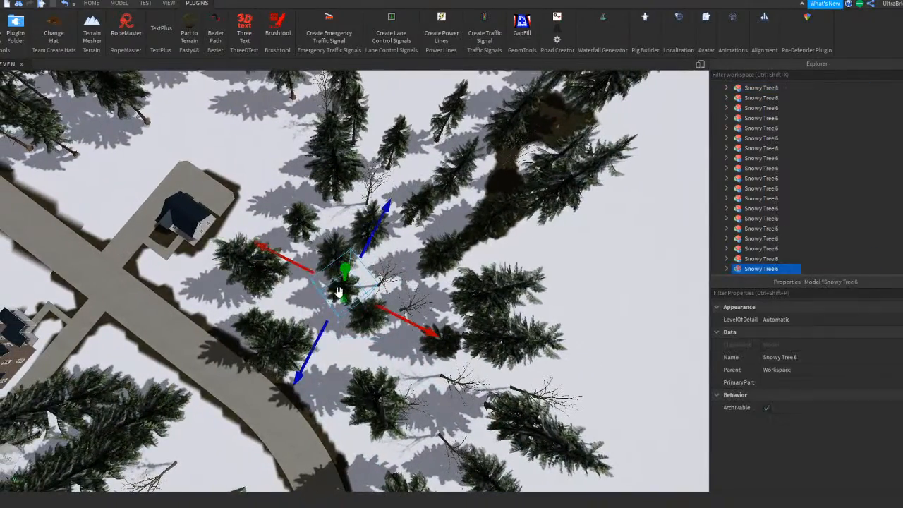
Step: Delete surplus bare Дерево trees and a crowded Snowy Tree 1 between the curved road and the end of the dirt strip
{"action": "left_click", "coordinate": [413, 302]}
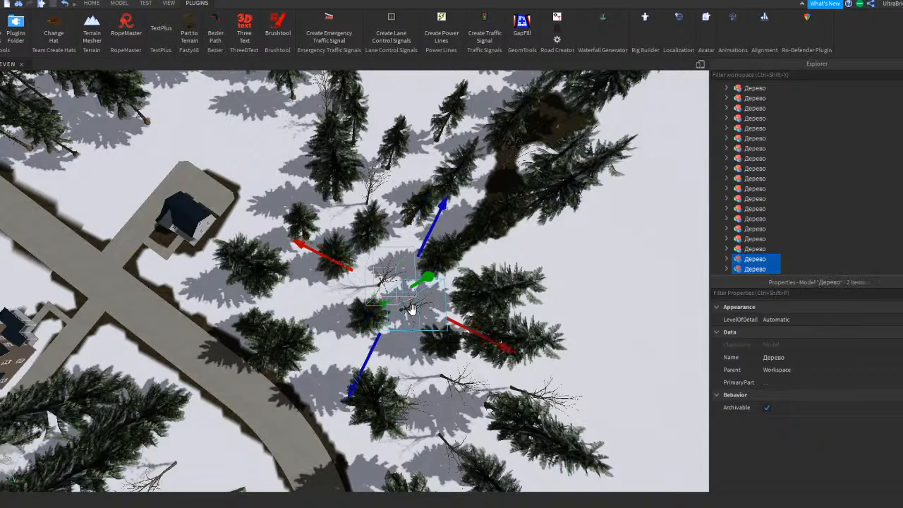
{"action": "key", "text": "d"}
{"action": "key", "text": "q"}
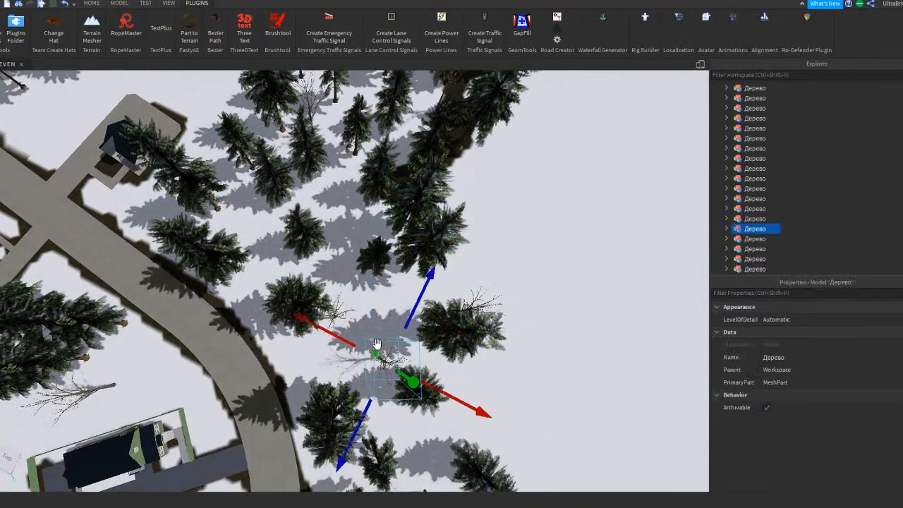
{"action": "left_click", "coordinate": [337, 304], "text": "ctrl"}
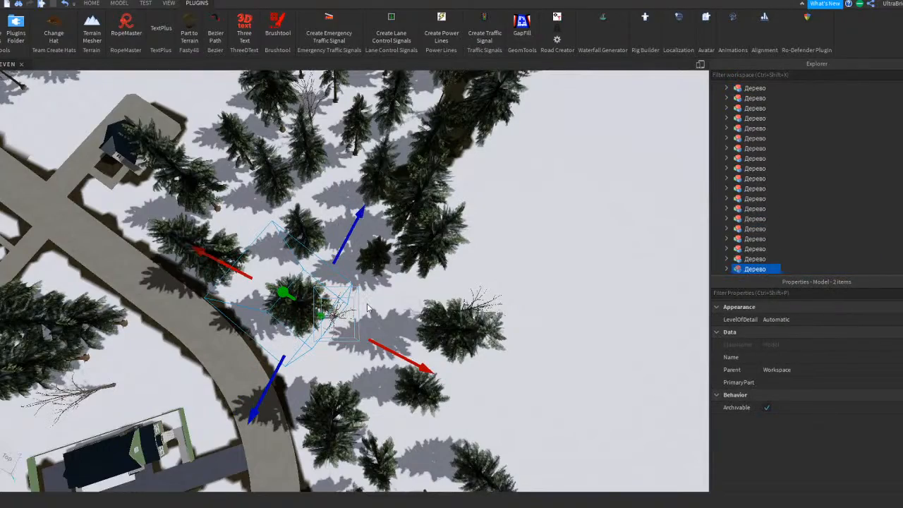
{"action": "key", "text": "e"}
{"action": "left_click", "coordinate": [376, 274]}
{"action": "key", "text": "Delete"}
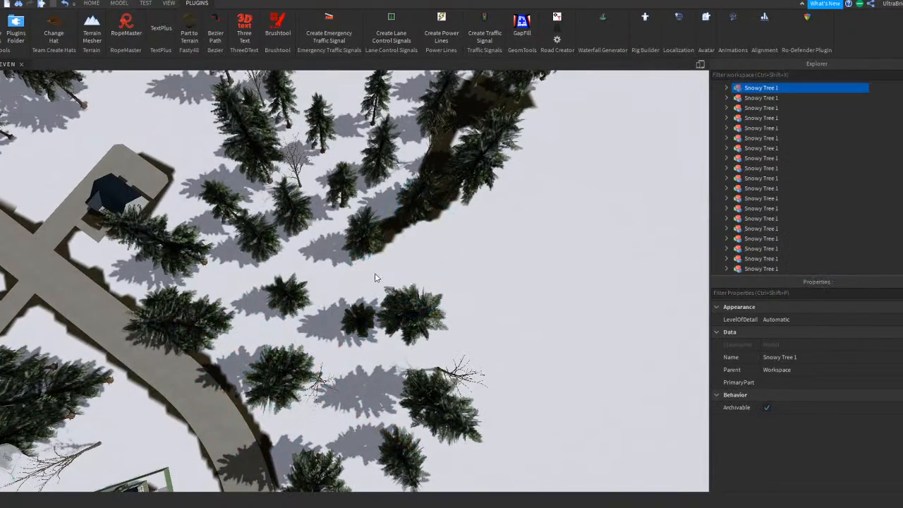
Step: Delete the small Snowy Tree 6 standing against a larger tree beside the road, past the dark-roofed house's driveway
{"action": "key", "text": "a"}
{"action": "key", "text": "e"}
{"action": "key", "text": "a"}
{"action": "key", "text": "q"}
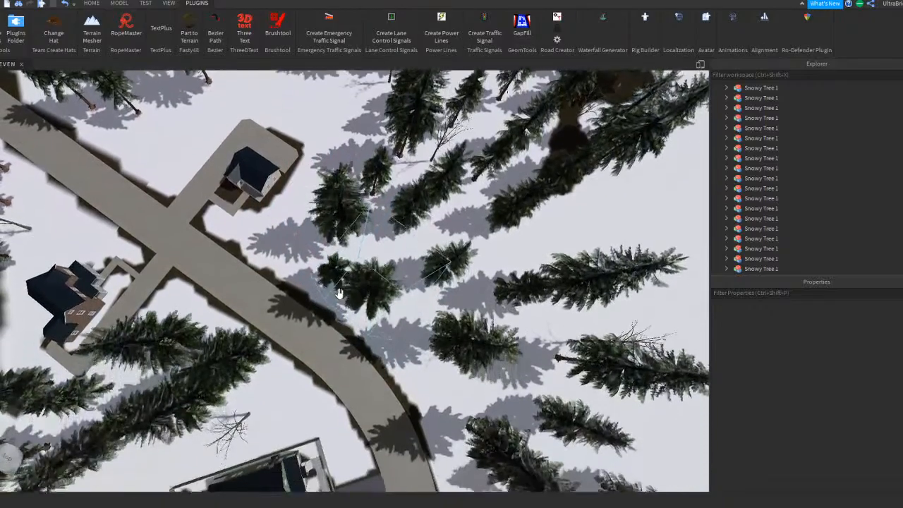
{"action": "left_click", "coordinate": [326, 265]}
{"action": "key", "text": "a"}
{"action": "key", "text": "w"}
{"action": "key", "text": "Delete"}
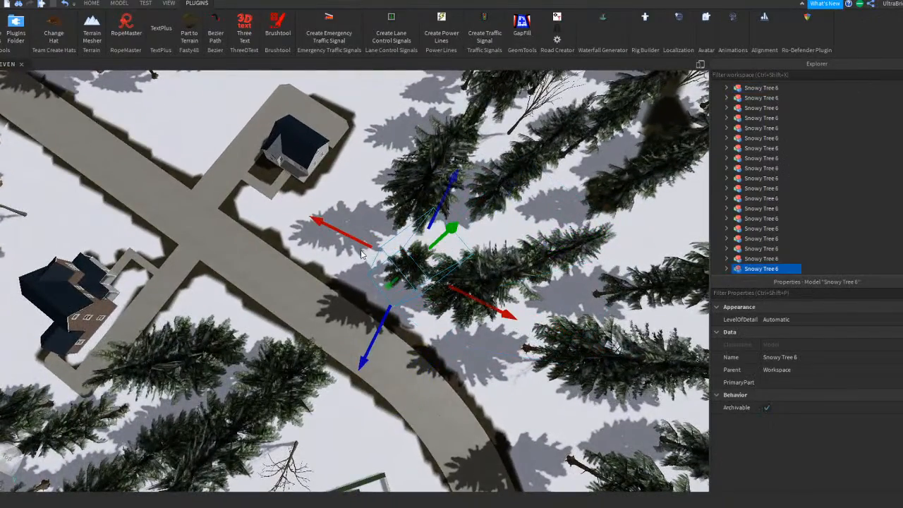
Step: Delete surplus Snowy Trees in the middle of the grove between the dark-roofed house and the dirt strip
{"action": "left_click", "coordinate": [469, 367]}
{"action": "key", "text": "d"}
{"action": "key", "text": "e"}
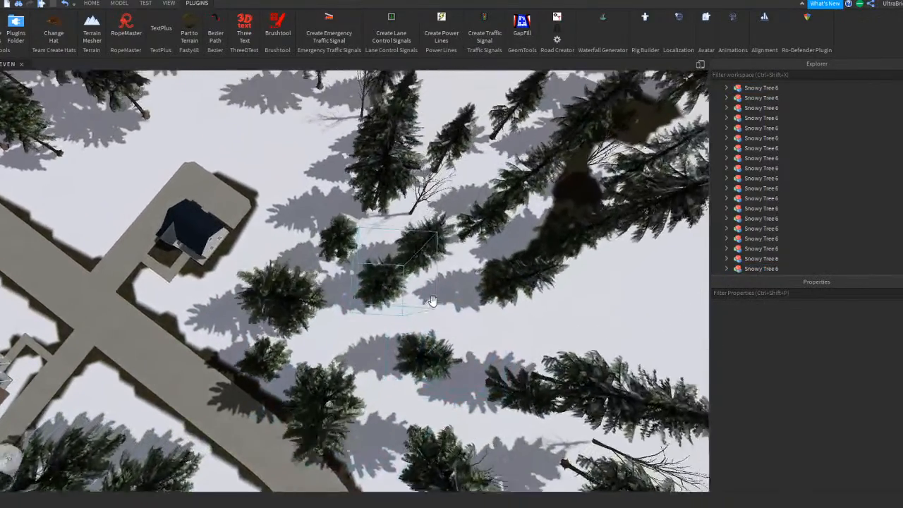
{"action": "key", "text": "Delete"}
{"action": "key", "text": "s"}
{"action": "right_click_drag", "start_coordinate": [398, 291], "coordinate": [418, 342]}
{"action": "key", "text": "Delete"}
Step: Delete crowded Snowy Trees along the open-snow edge of the dirt strip
{"action": "key", "text": "w"}
{"action": "key", "text": "d"}
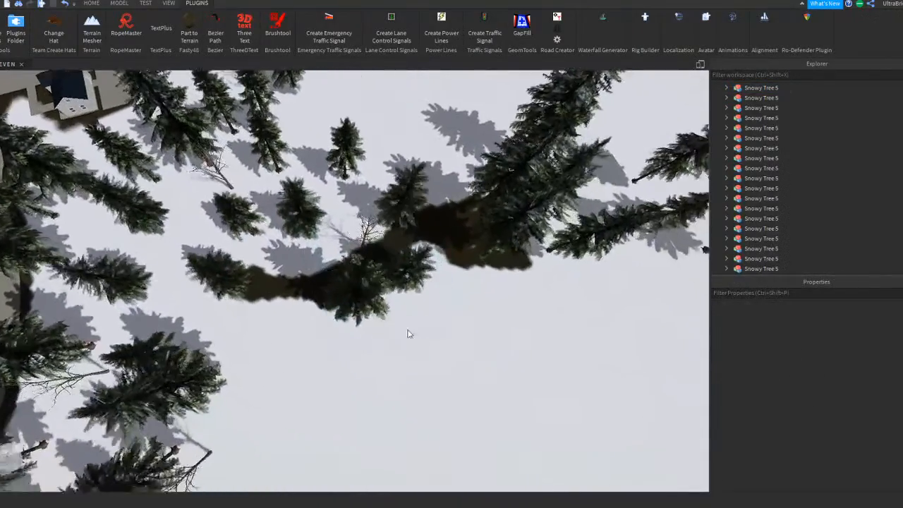
{"action": "key", "text": "Delete"}
{"action": "right_click_drag", "start_coordinate": [459, 318], "coordinate": [426, 317]}
{"action": "key", "text": "d"}
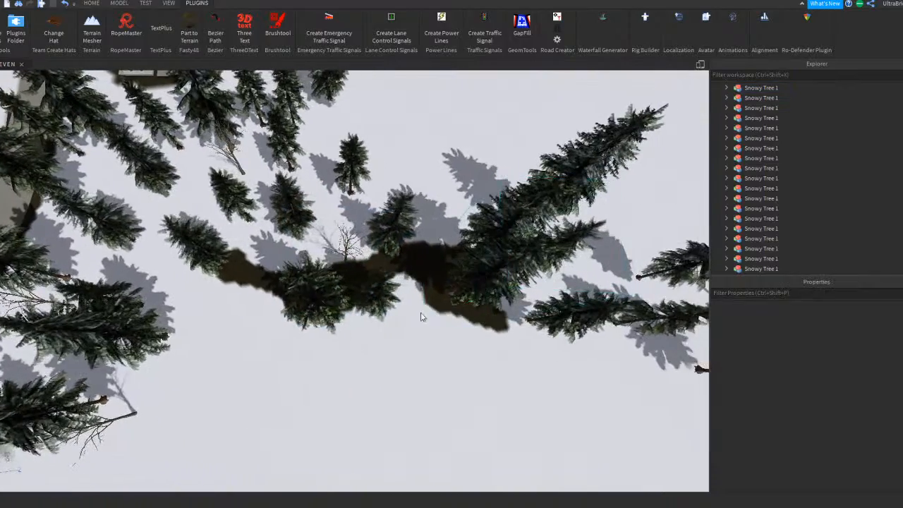
{"action": "key", "text": "Delete"}
{"action": "key", "text": "s"}
Step: Thin out the overlapping Snowy Trees around the wide end of the dirt strip
{"action": "right_click_drag", "start_coordinate": [377, 302], "coordinate": [398, 218]}
{"action": "key", "text": "s"}
{"action": "key", "text": "d"}
{"action": "key", "text": "s"}
{"action": "key", "text": "a"}
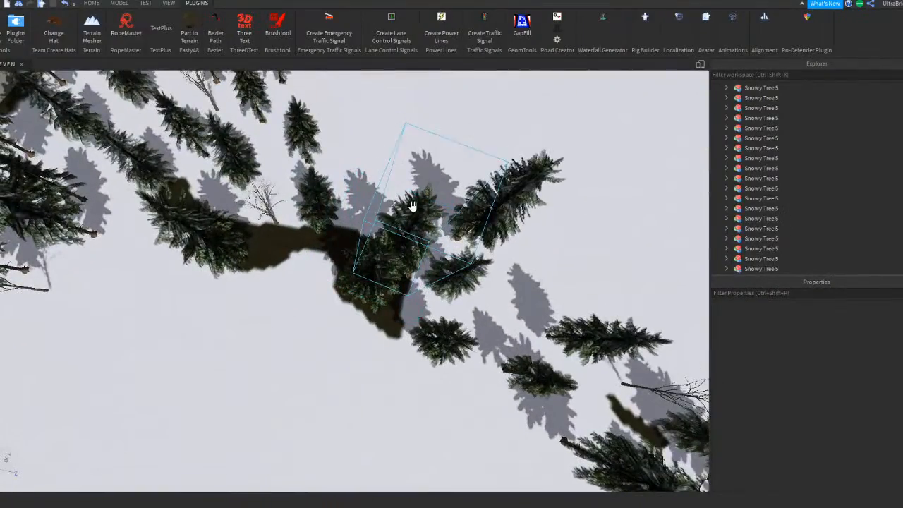
{"action": "key", "text": "e"}
{"action": "left_click", "coordinate": [411, 231]}
{"action": "key", "text": "e"}
{"action": "left_click_drag", "start_coordinate": [415, 235], "coordinate": [411, 184]}
{"action": "left_click", "coordinate": [524, 203]}
Step: Delete a crowded Snowy Tree 5 and a small Snowy Tree 6 in the grove between the gray house and the green house
{"action": "key", "text": "s"}
{"action": "key", "text": "d"}
{"action": "right_click_drag", "start_coordinate": [518, 233], "coordinate": [504, 210]}
{"action": "key", "text": "a"}
{"action": "key", "text": "w"}
{"action": "right_click_drag", "start_coordinate": [370, 275], "coordinate": [328, 295]}
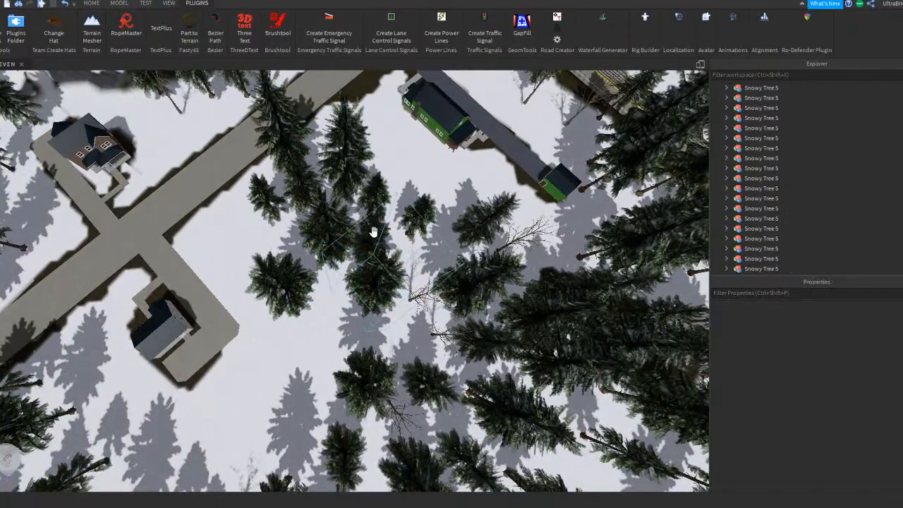
{"action": "key", "text": "w"}
{"action": "right_click_drag", "start_coordinate": [369, 208], "coordinate": [388, 297]}
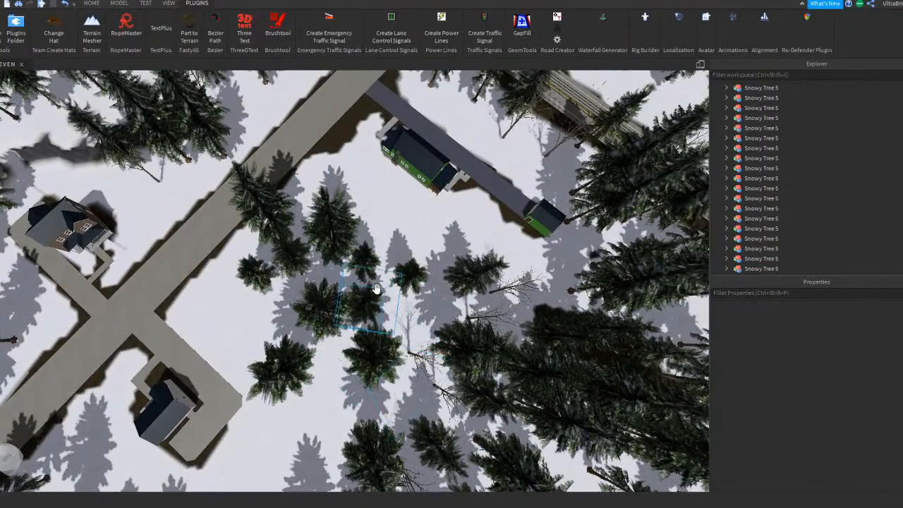
{"action": "key", "text": "a"}
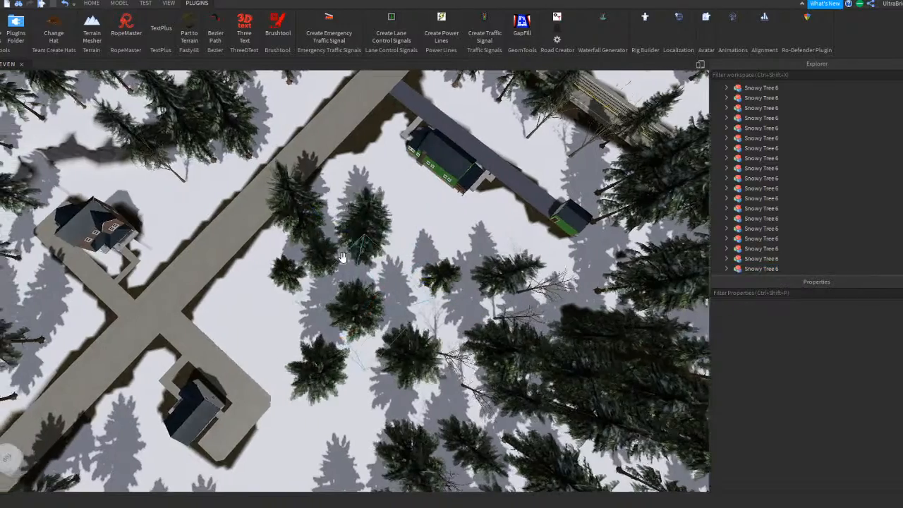
{"action": "left_click", "coordinate": [339, 258]}
{"action": "key", "text": "d"}
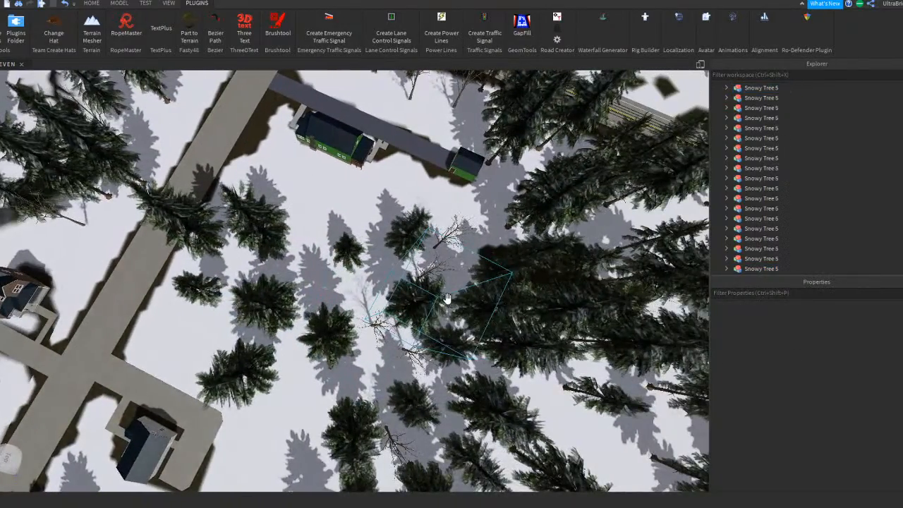
Step: Delete large Snowy Trees crowding the edge of the dense grove beside the dirt patch near the green shed
{"action": "left_click", "coordinate": [396, 317]}
{"action": "left_click", "coordinate": [343, 322], "text": "ctrl"}
{"action": "key", "text": "Delete"}
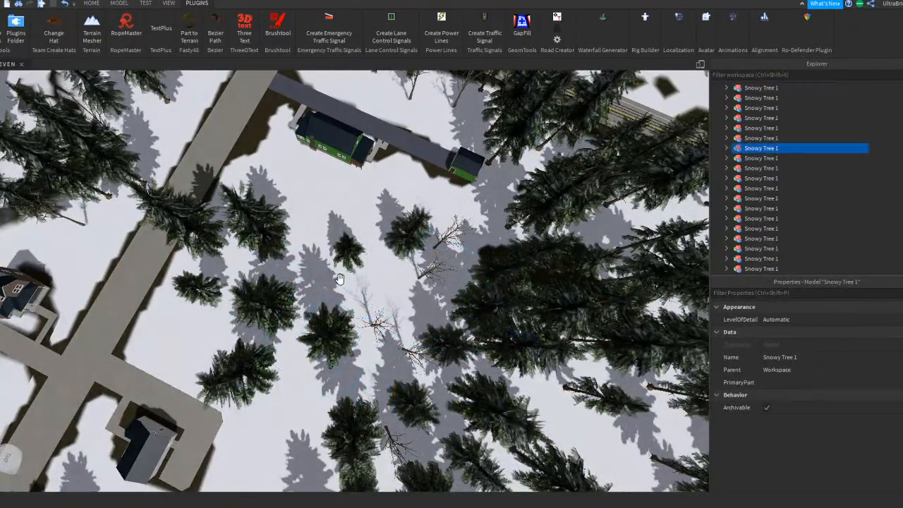
{"action": "key", "text": "d"}
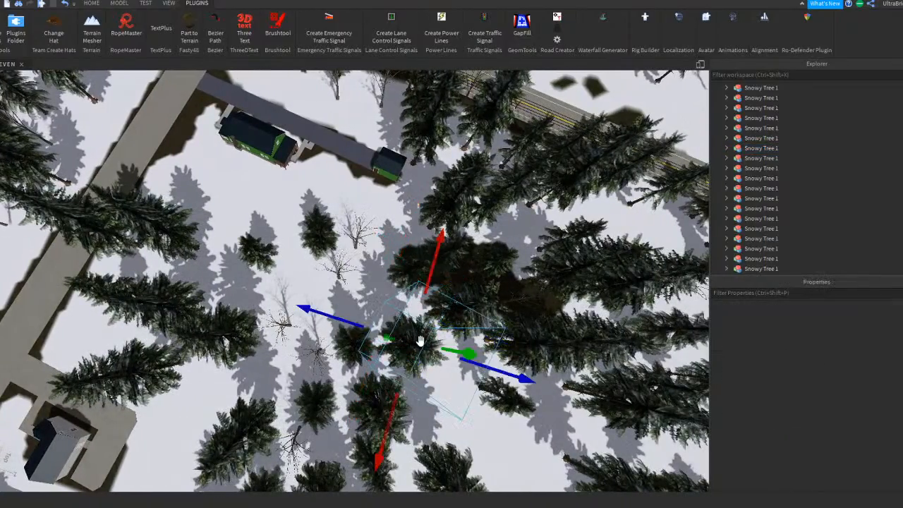
{"action": "key", "text": "Delete"}
{"action": "key", "text": "s"}
{"action": "key", "text": "q"}
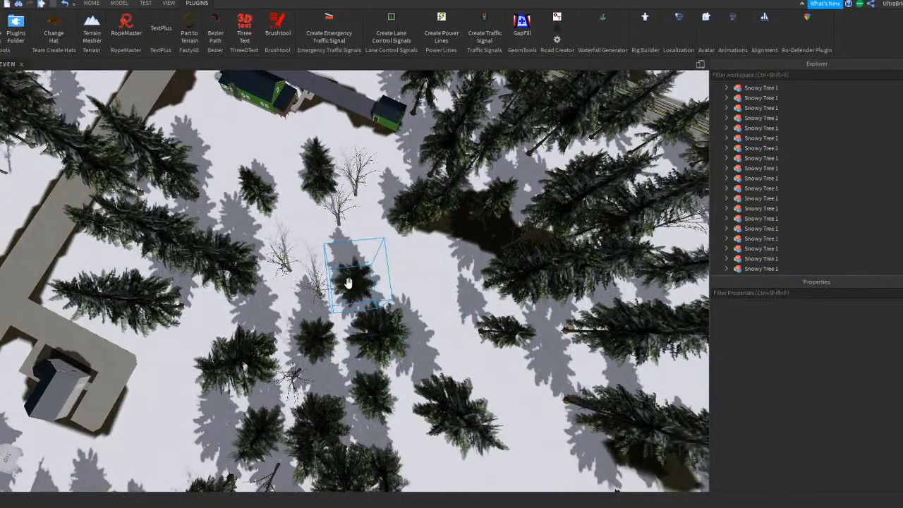
Step: Delete the bare Дерево trees and the nearby Snowy Tree in the clearing beside the green shed
{"action": "left_click", "coordinate": [316, 296]}
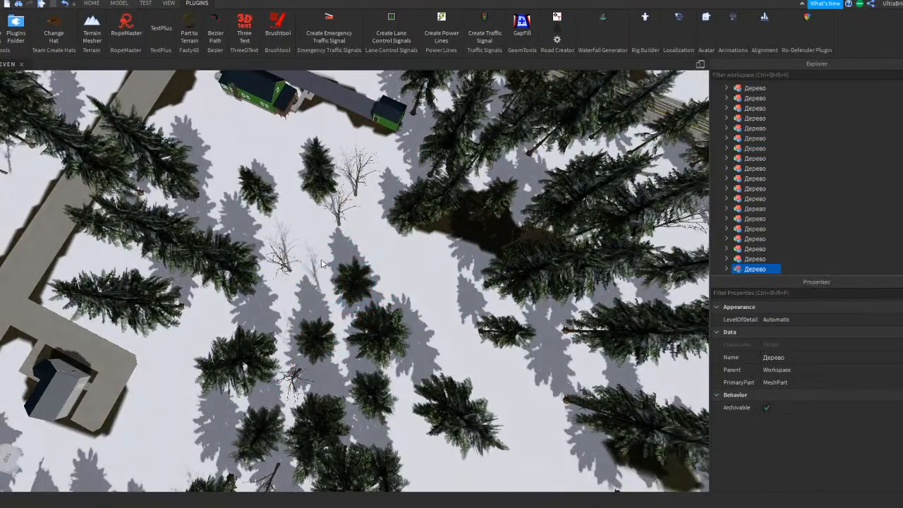
{"action": "left_click", "coordinate": [317, 185]}
{"action": "left_click", "coordinate": [359, 175]}
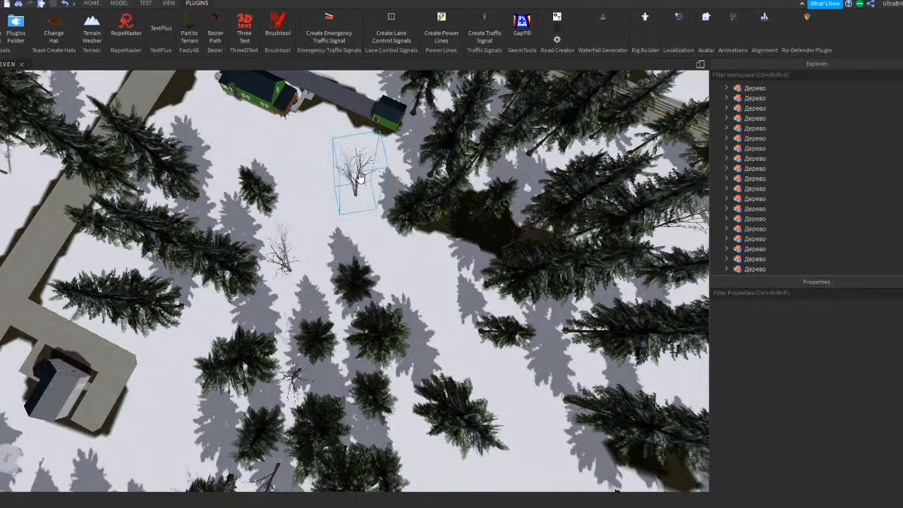
{"action": "middle_click_drag", "start_coordinate": [360, 175], "coordinate": [359, 154]}
Step: Delete the crowded Snowy Trees in the cluster bordering the open snow beyond the gray house
{"action": "key", "text": "q"}
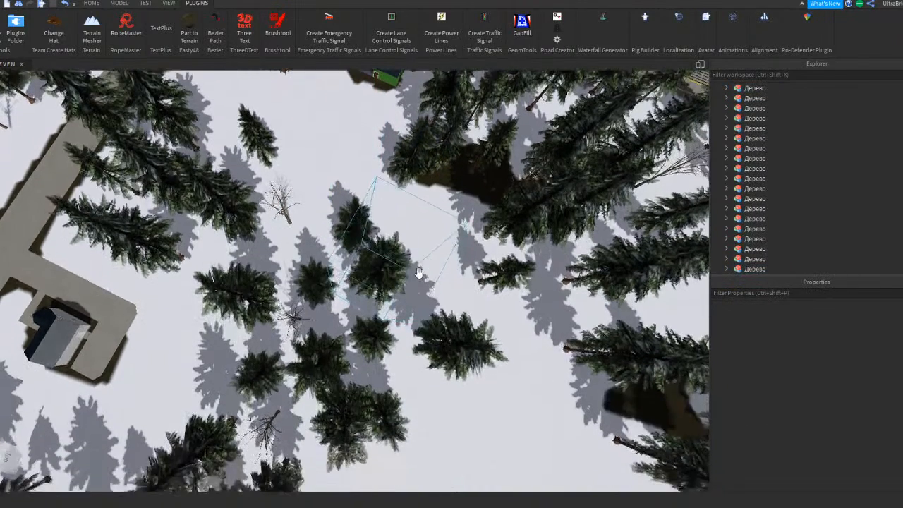
{"action": "left_click", "coordinate": [390, 230]}
{"action": "key", "text": "Delete"}
{"action": "key", "text": "q"}
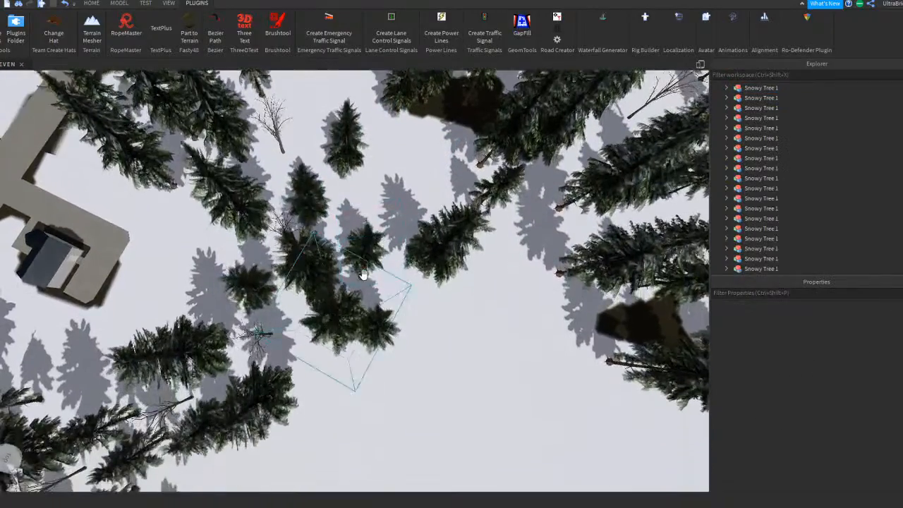
{"action": "key", "text": "Delete"}
{"action": "key", "text": "q"}
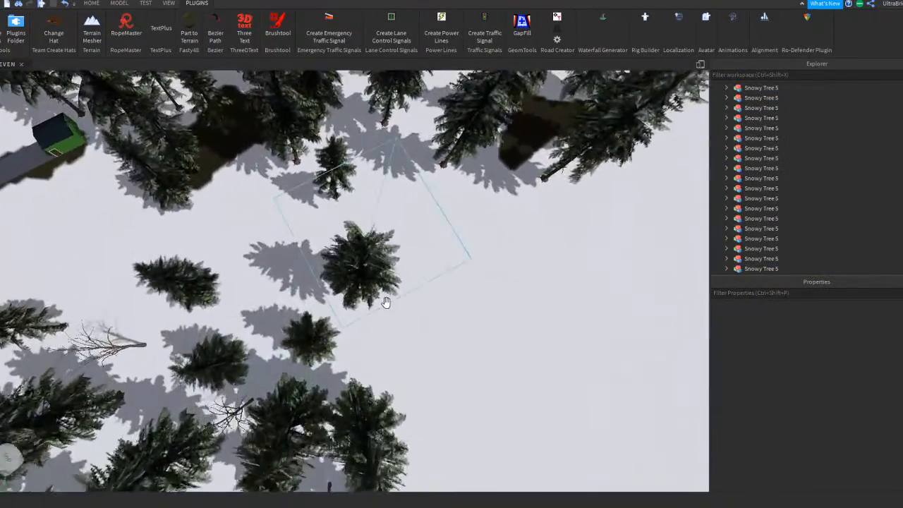
Step: Delete surplus Snowy Trees near the green shed, including a Snowy Tree 1 close to the yellow-lined road
{"action": "key", "text": "a"}
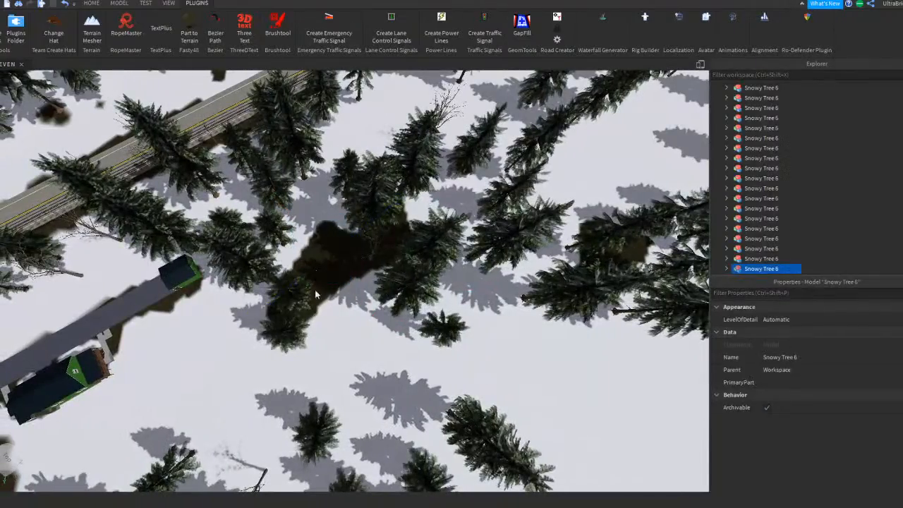
{"action": "key", "text": "a"}
{"action": "left_click", "coordinate": [280, 258]}
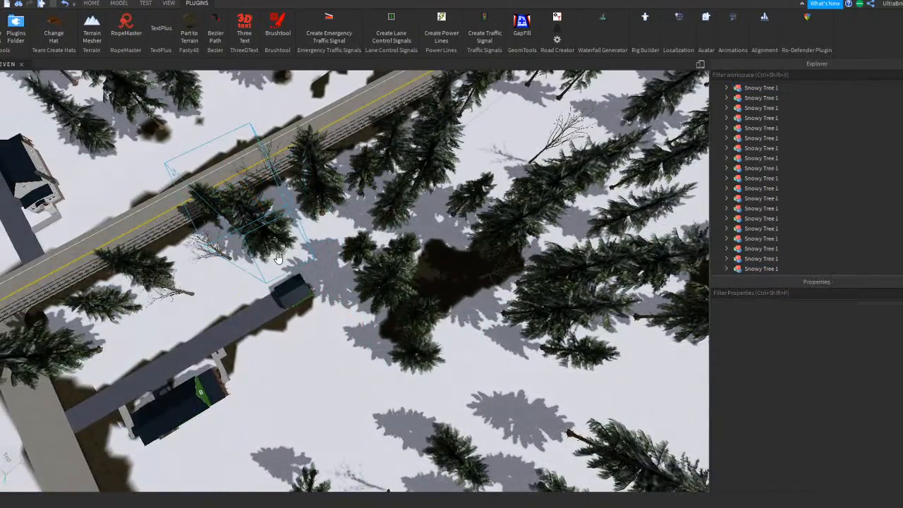
{"action": "key", "text": "Delete"}
{"action": "right_click_drag", "start_coordinate": [280, 258], "coordinate": [283, 261]}
{"action": "key", "text": "a"}
{"action": "key", "text": "d"}
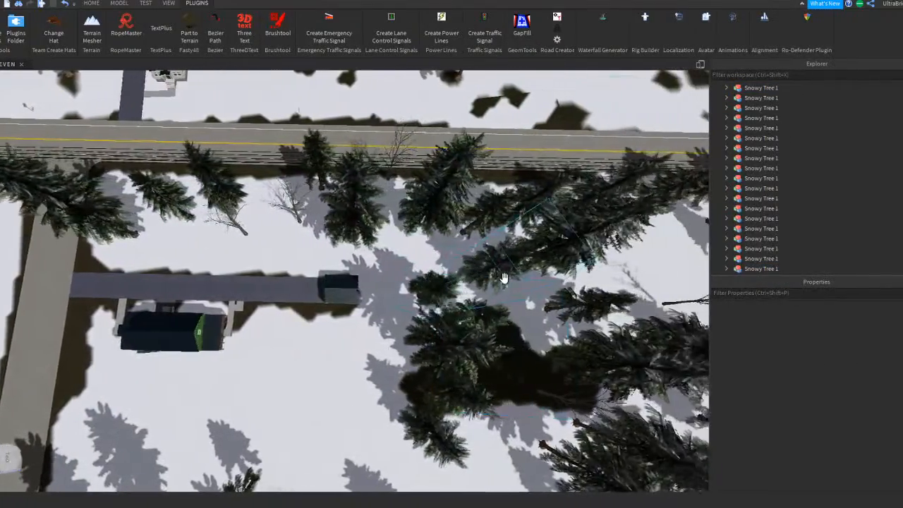
Step: Delete the clustered Snowy Trees between the end of the green shed's driveway and the dirt patch
{"action": "key", "text": "d"}
{"action": "key", "text": "q"}
{"action": "key", "text": "Delete"}
{"action": "key", "text": "e"}
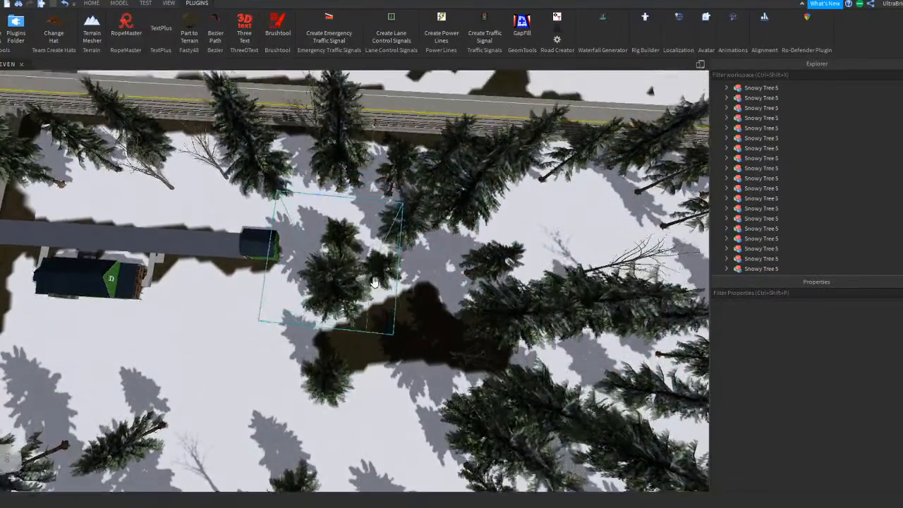
{"action": "key", "text": "Delete"}
{"action": "key", "text": "e"}
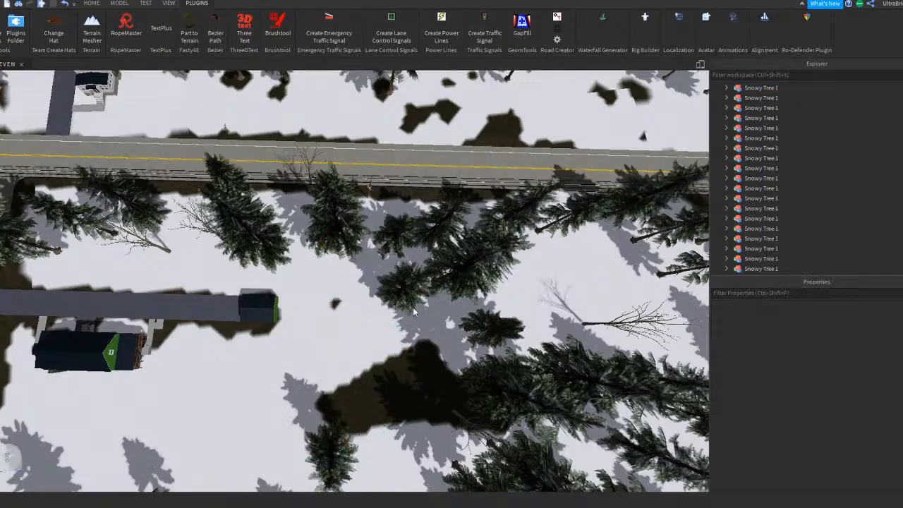
{"action": "key", "text": "d"}
{"action": "left_click", "coordinate": [382, 276]}
{"action": "key", "text": "Delete"}
Step: Delete another crowded Snowy Tree in the dense grove on the far side of the dirt patch
{"action": "key", "text": "d"}
{"action": "right_click_drag", "start_coordinate": [382, 278], "coordinate": [392, 304]}
{"action": "key", "text": "q"}
{"action": "key", "text": "q"}
{"action": "left_click", "coordinate": [393, 351]}
{"action": "key", "text": "Delete"}
Step: Delete a surplus Snowy Tree 1 from the grove on the snowfield across the yellow-lined road
{"action": "key", "text": "d"}
{"action": "key", "text": "q"}
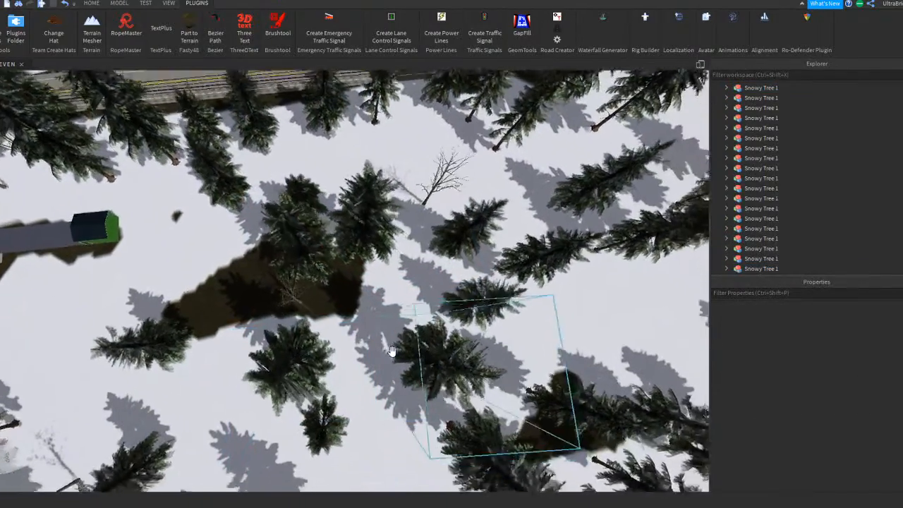
{"action": "key", "text": "d"}
{"action": "key", "text": "q"}
{"action": "right_click_drag", "start_coordinate": [395, 345], "coordinate": [396, 352]}
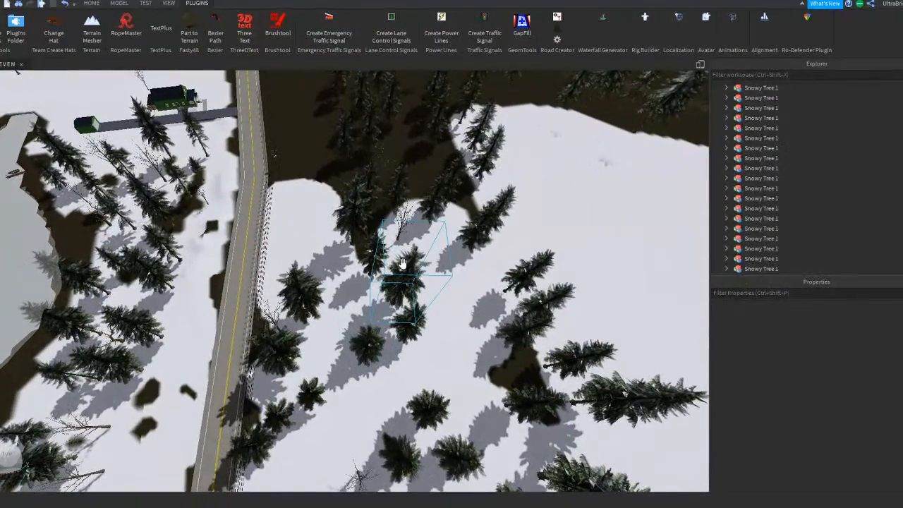
{"action": "key", "text": "Delete"}
Step: Survey the tree spacing along the yellow-lined road and across the surrounding houses and town
{"action": "right_click_drag", "start_coordinate": [374, 302], "coordinate": [380, 278]}
{"action": "key", "text": "w"}
{"action": "key", "text": "d"}
{"action": "key", "text": "d"}
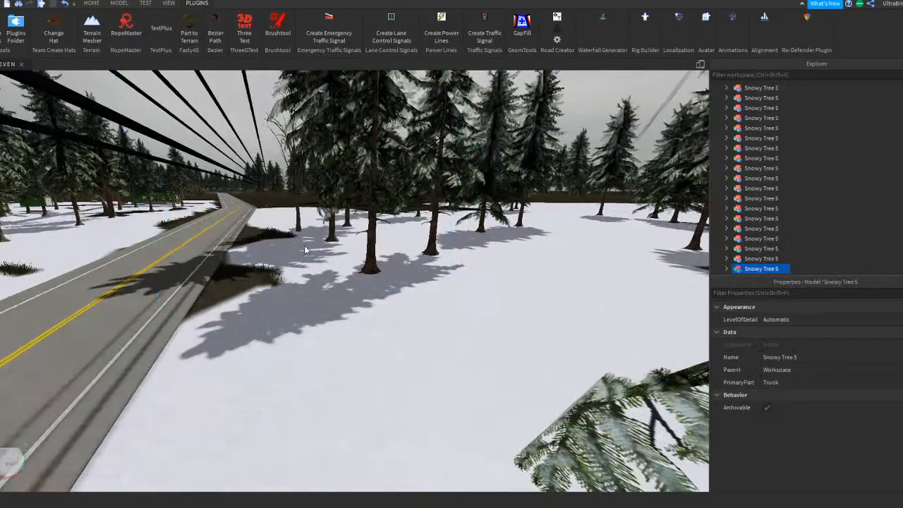
{"action": "key", "text": "e"}
{"action": "right_click_drag", "start_coordinate": [305, 250], "coordinate": [305, 250]}
{"action": "key", "text": "w"}
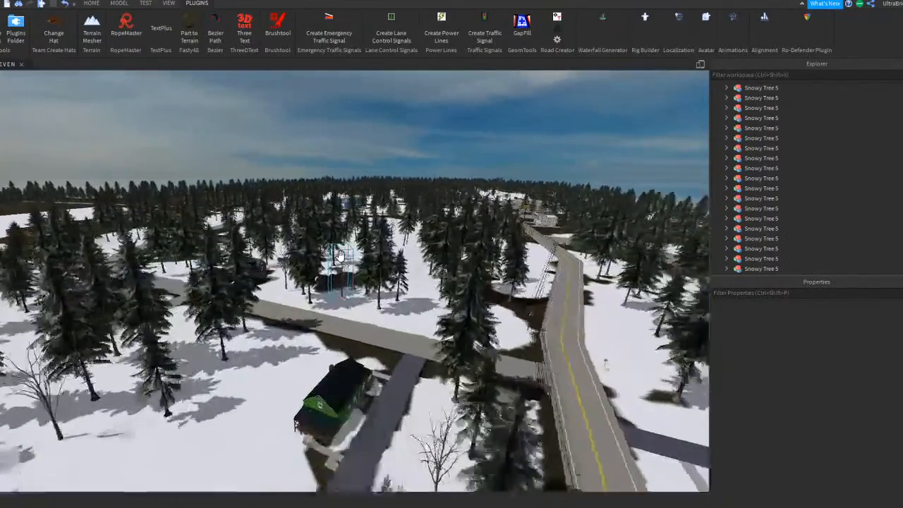
{"action": "key", "text": "w"}
{"action": "key", "text": "e"}
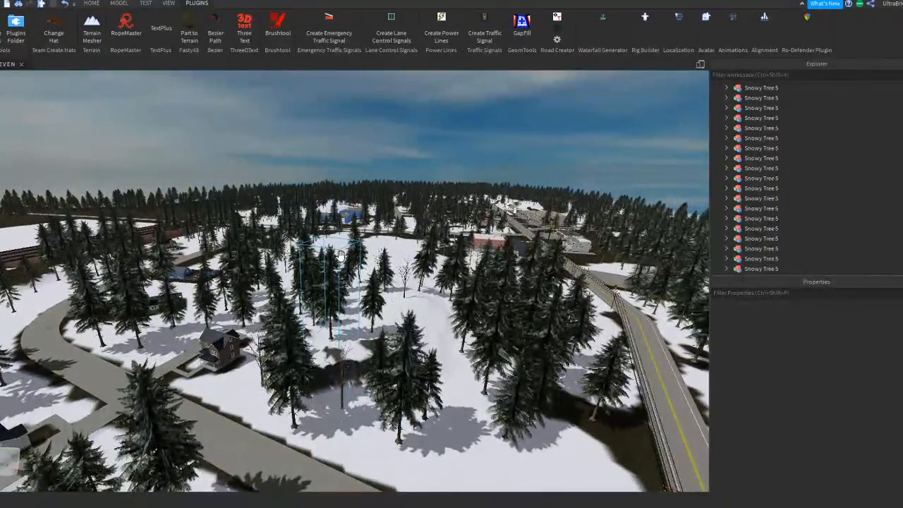
Step: Delete a surplus Snowy Tree between the yellow-lined road and the bare trees beside the green shed's driveway
{"action": "key", "text": "w"}
{"action": "right_click_drag", "start_coordinate": [340, 256], "coordinate": [347, 234]}
{"action": "key", "text": "w"}
{"action": "key", "text": "a"}
{"action": "key", "text": "e"}
{"action": "key", "text": "a"}
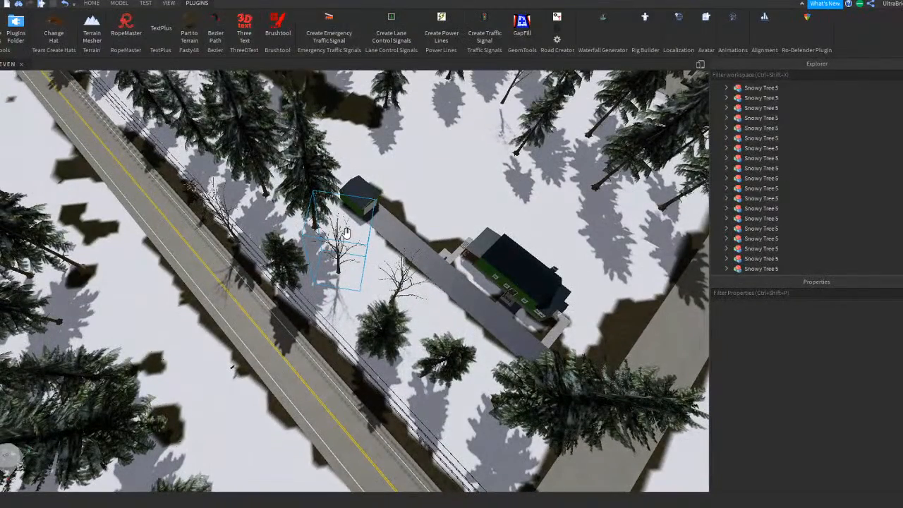
{"action": "key", "text": "w"}
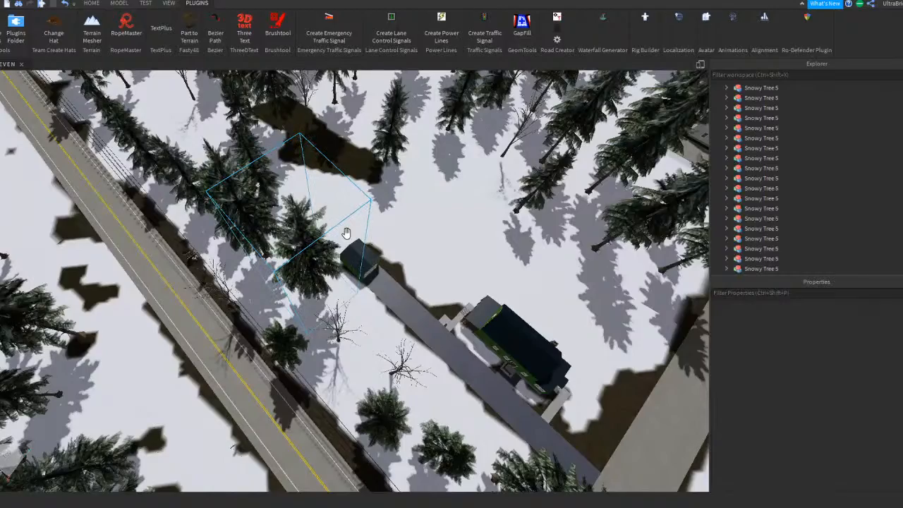
{"action": "scroll", "coordinate": [317, 347], "scroll_direction": "up", "scroll_amount": 5}
{"action": "right_click_drag", "start_coordinate": [317, 348], "coordinate": [333, 324]}
{"action": "left_click", "coordinate": [332, 324]}
{"action": "scroll", "coordinate": [331, 324], "scroll_direction": "down", "scroll_amount": 5}
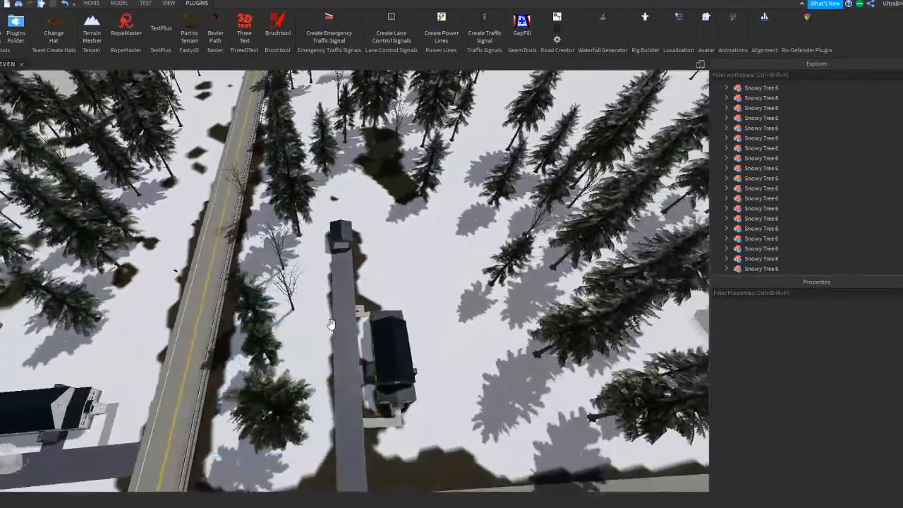
Step: Examine the tree spacing between the yellow-lined road, the green shed and the grove around the dirt patch
{"action": "key", "text": "e"}
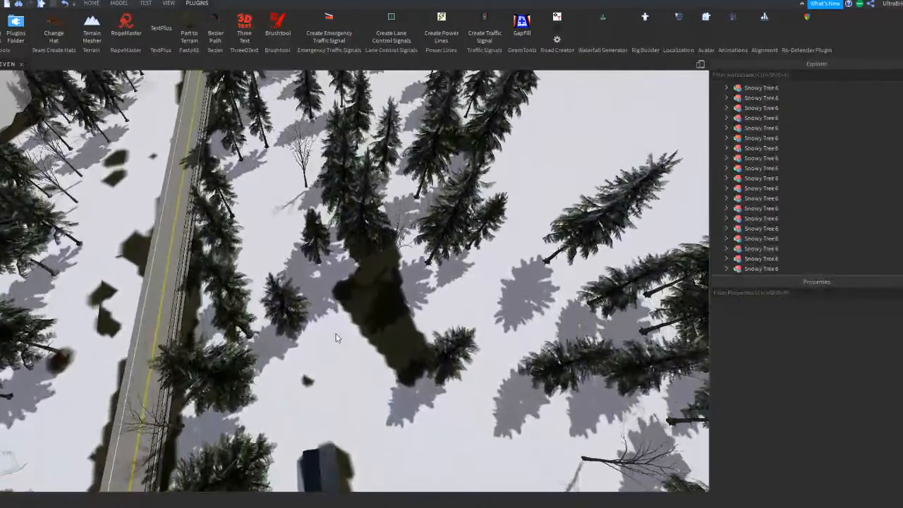
{"action": "right_click_drag", "start_coordinate": [337, 348], "coordinate": [338, 348]}
{"action": "scroll", "coordinate": [409, 312], "scroll_direction": "up", "scroll_amount": 3}
{"action": "key", "text": "e"}
{"action": "scroll", "coordinate": [410, 312], "scroll_direction": "down", "scroll_amount": 3}
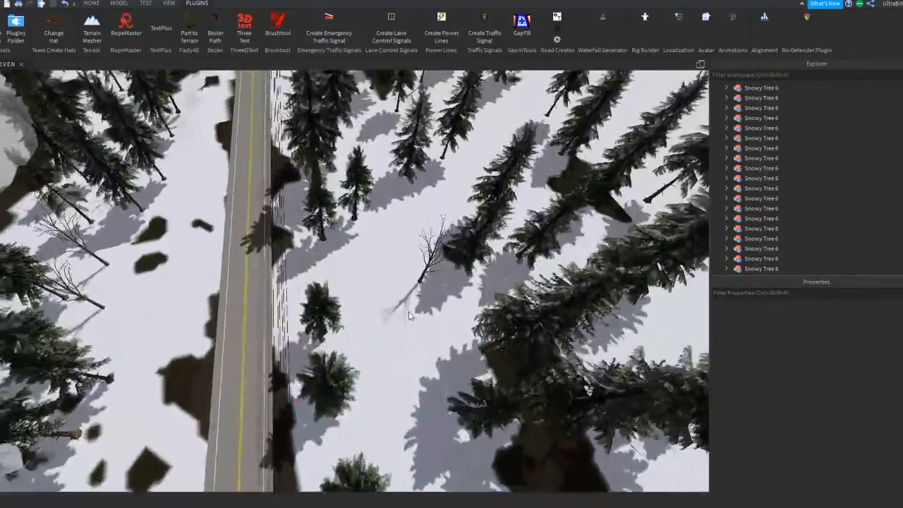
{"action": "scroll", "coordinate": [410, 315], "scroll_direction": "down", "scroll_amount": 3}
{"action": "key", "text": "q"}
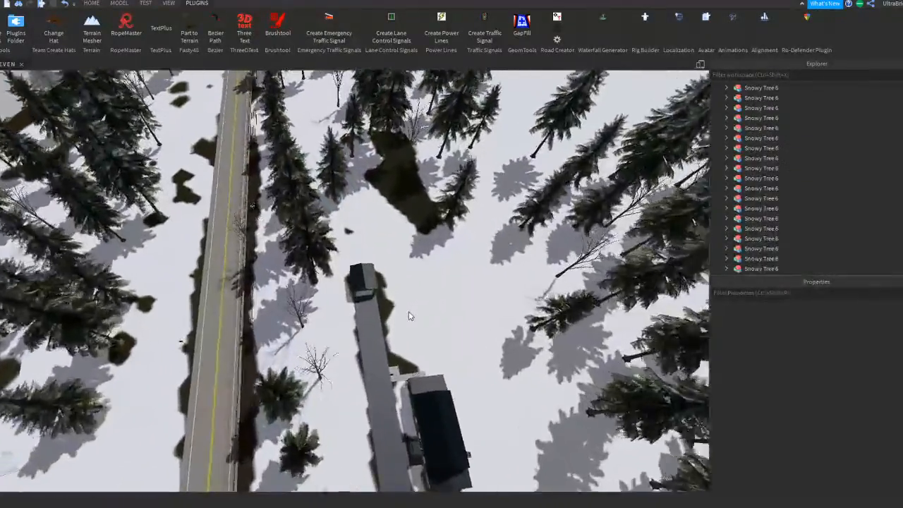
{"action": "scroll", "coordinate": [410, 317], "scroll_direction": "up", "scroll_amount": 3}
{"action": "key", "text": "e"}
{"action": "scroll", "coordinate": [407, 323], "scroll_direction": "down", "scroll_amount": 5}
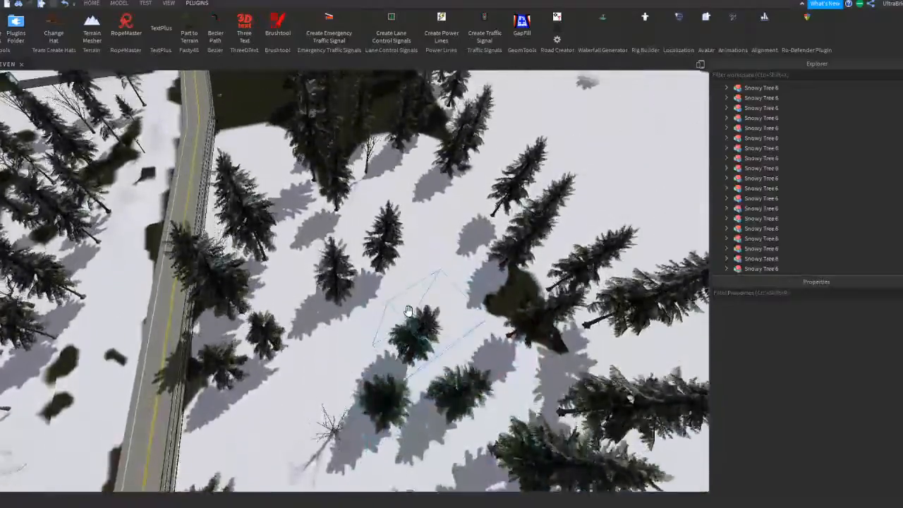
{"action": "scroll", "coordinate": [360, 339], "scroll_direction": "down", "scroll_amount": 3}
{"action": "key", "text": "q"}
{"action": "scroll", "coordinate": [362, 345], "scroll_direction": "up", "scroll_amount": 5}
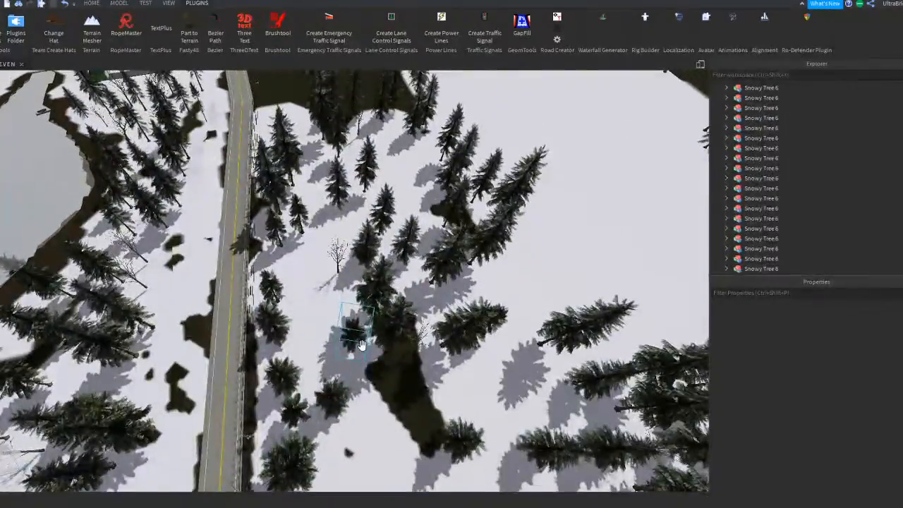
Step: Thin the grove between the dirt patch and the large dark ground area by deleting a surplus Snowy Tree
{"action": "right_click_drag", "start_coordinate": [361, 344], "coordinate": [364, 346]}
{"action": "key", "text": "a"}
{"action": "key", "text": "e"}
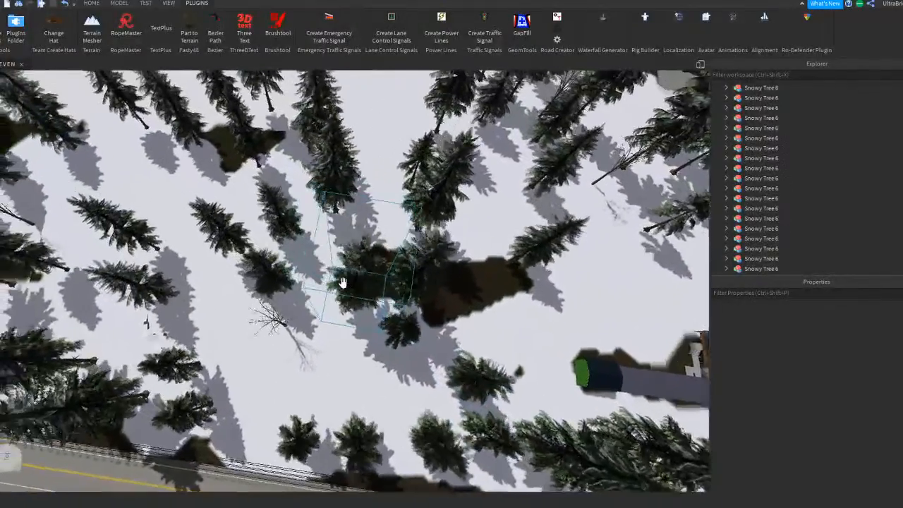
{"action": "key", "text": "a"}
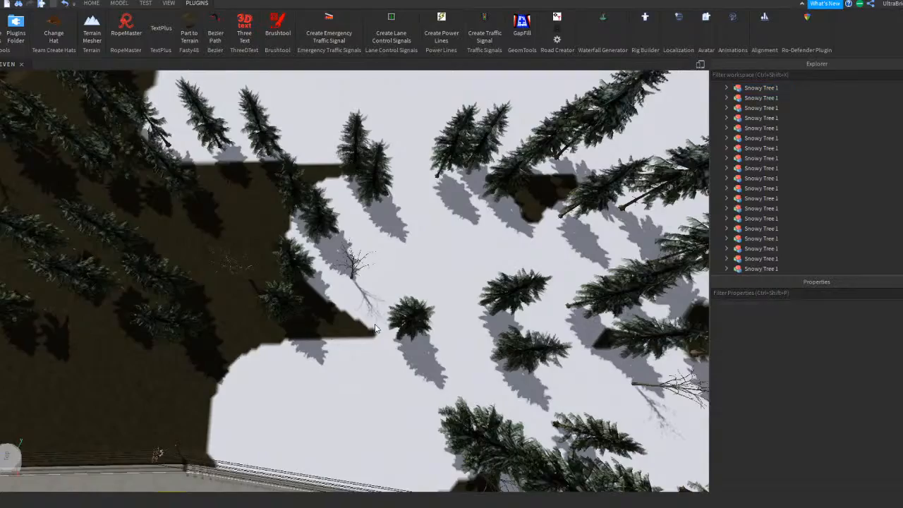
{"action": "right_click_drag", "start_coordinate": [375, 328], "coordinate": [373, 326]}
{"action": "key", "text": "a"}
{"action": "key", "text": "e"}
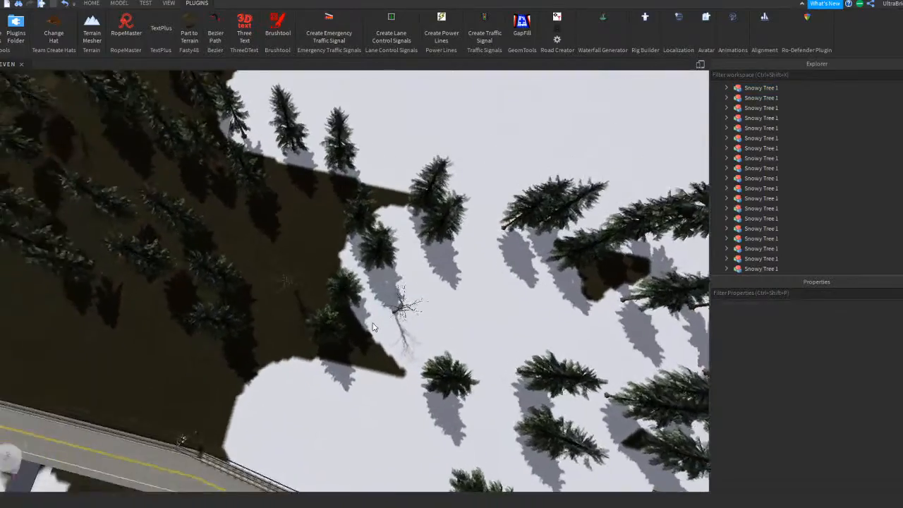
{"action": "key", "text": "Delete"}
Step: Delete the Snowy Tree 5 crowding its neighbour beside the triangular dirt patch on the open snowfield
{"action": "key", "text": "w"}
{"action": "right_click_drag", "start_coordinate": [300, 288], "coordinate": [300, 288]}
{"action": "key", "text": "e"}
{"action": "key", "text": "a"}
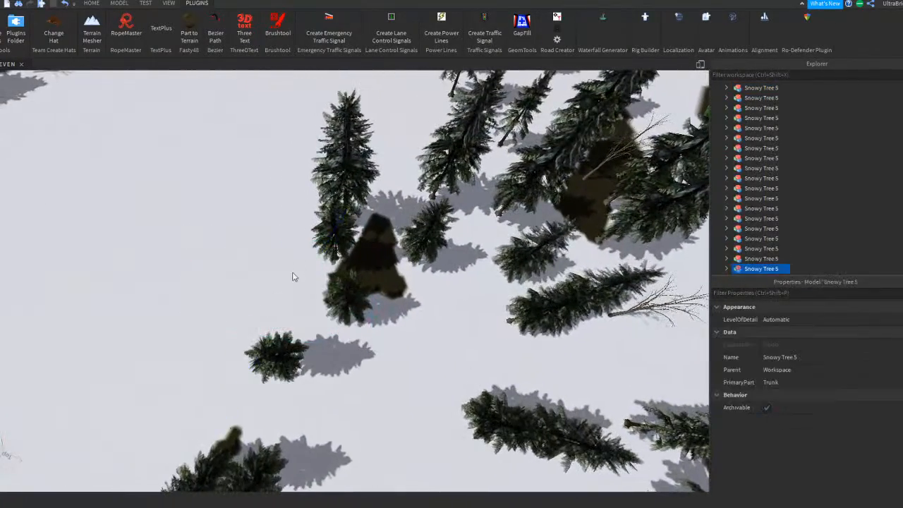
{"action": "key", "text": "e"}
{"action": "key", "text": "a"}
{"action": "key", "text": "d"}
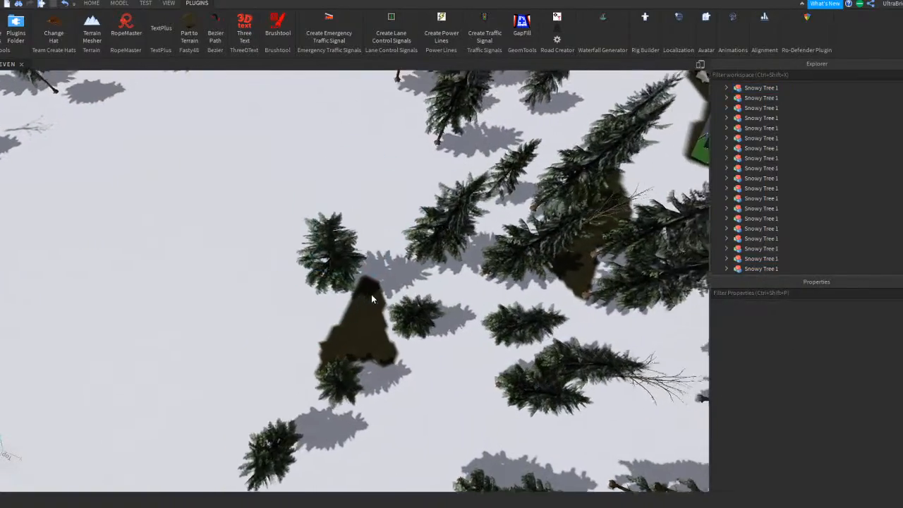
Step: Delete a crowded Snowy Tree at the end of the elongated dirt patch beyond the green shed
{"action": "key", "text": "e"}
{"action": "key", "text": "w"}
{"action": "key", "text": "d"}
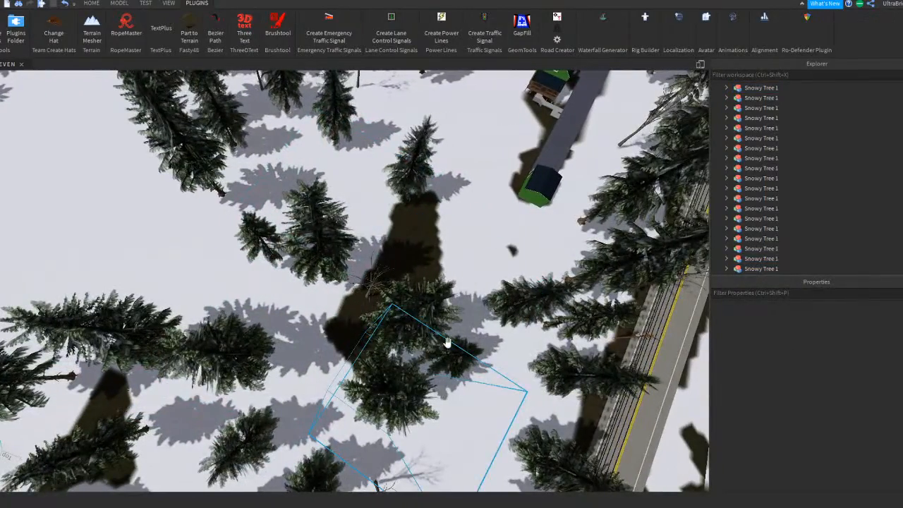
{"action": "key", "text": "d"}
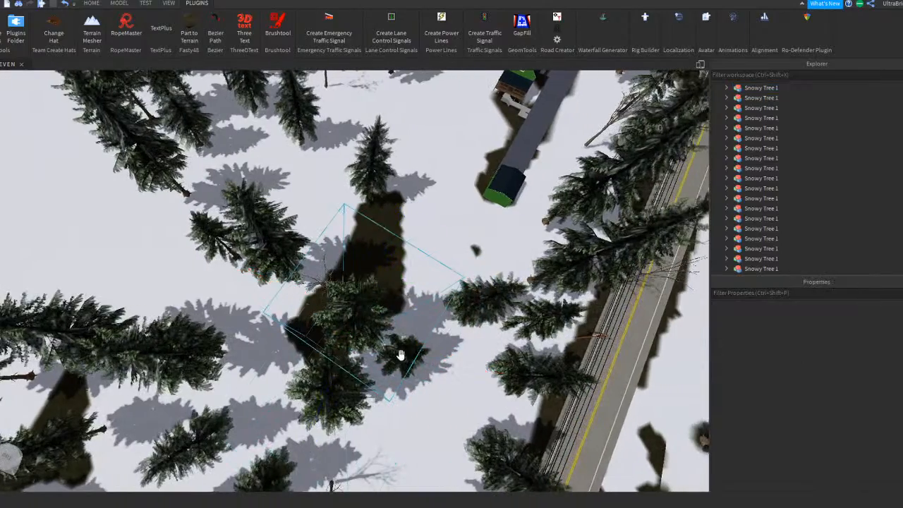
{"action": "left_click", "coordinate": [428, 384]}
{"action": "key", "text": "d"}
{"action": "key", "text": "a"}
Step: Delete the row of trees crossing the open snowfield between the curved dirt strip and the dark forest
{"action": "mouse_move", "coordinate": [331, 304]}
{"action": "right_mouse_down"}
{"action": "mouse_move", "coordinate": [324, 301]}
{"action": "mouse_move", "coordinate": [336, 299]}
{"action": "right_mouse_up"}
{"action": "key", "text": "a"}
{"action": "key", "text": "s"}
{"action": "key", "text": "s"}
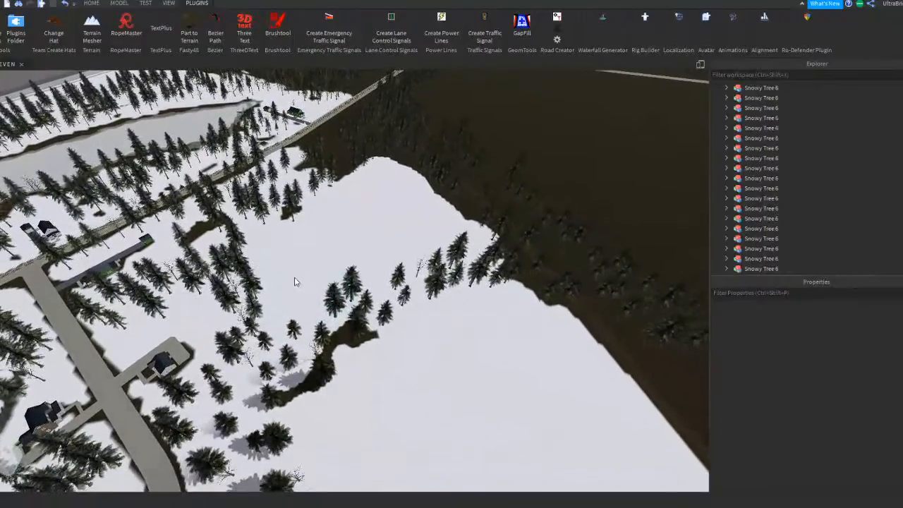
{"action": "key", "text": "d"}
{"action": "left_click_drag", "start_coordinate": [352, 241], "coordinate": [477, 323]}
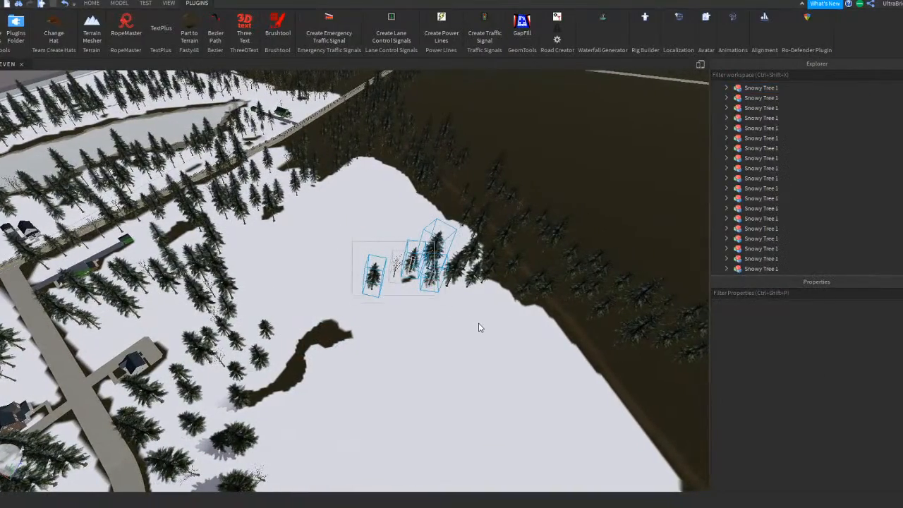
{"action": "key", "text": "Delete"}
Step: Delete the stray Snowy Tree on the snowfield's edge beside the curved dirt strip
{"action": "right_click_drag", "start_coordinate": [442, 334], "coordinate": [410, 303]}
{"action": "key", "text": "w"}
{"action": "key", "text": "w"}
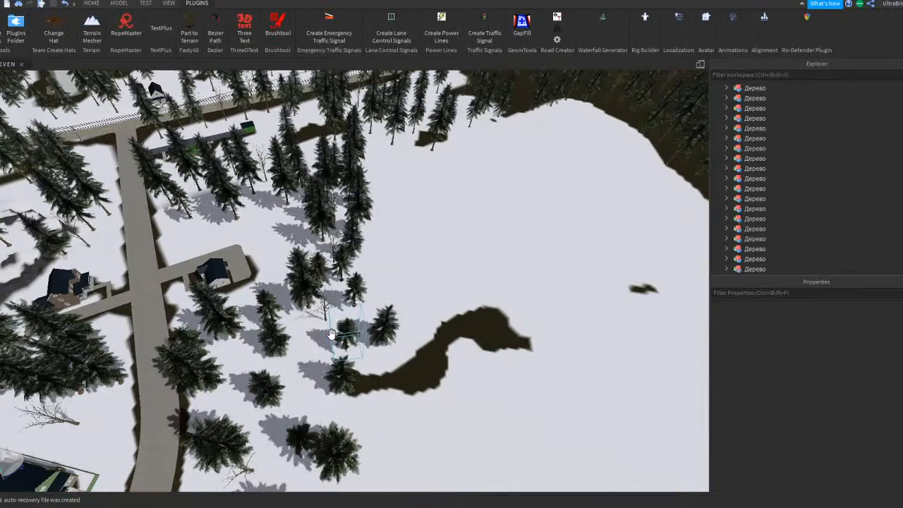
{"action": "scroll", "coordinate": [345, 341], "scroll_direction": "up", "scroll_amount": 2}
{"action": "left_click", "coordinate": [383, 324]}
{"action": "key", "text": "Delete"}
Step: Delete the surplus Snowy Trees between the railway tracks and the cul-de-sac by the brown house
{"action": "right_click_drag", "start_coordinate": [383, 326], "coordinate": [381, 330]}
{"action": "key", "text": "w"}
{"action": "key", "text": "w"}
{"action": "key", "text": "a"}
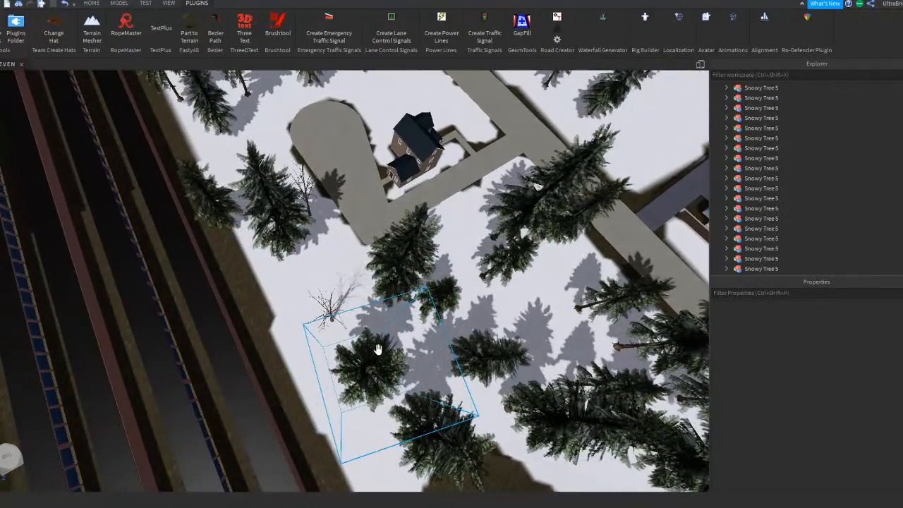
{"action": "key", "text": "a"}
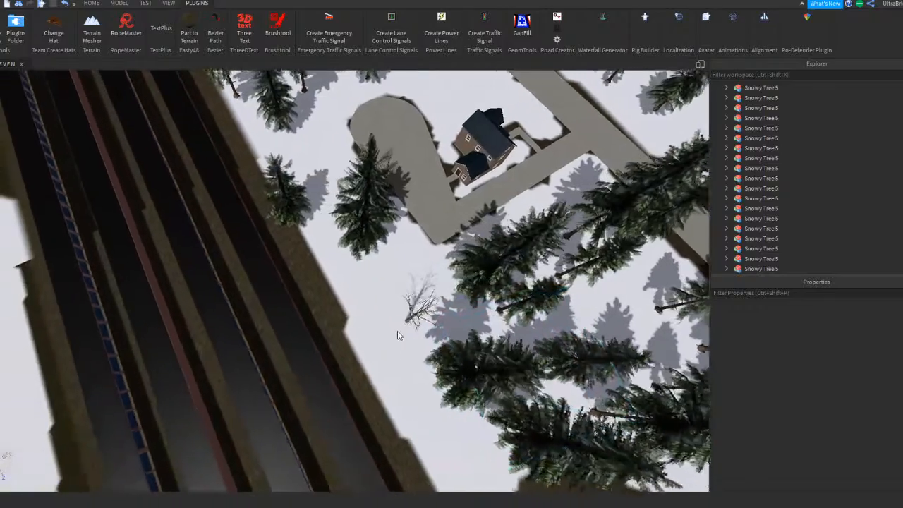
{"action": "key", "text": "w"}
{"action": "left_click", "coordinate": [329, 273]}
{"action": "key", "text": "Delete"}
{"action": "key", "text": "w"}
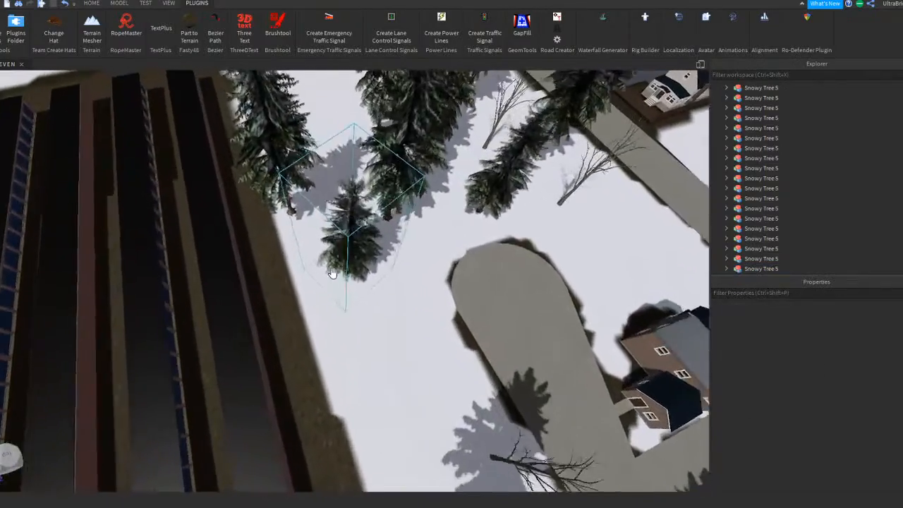
{"action": "key", "text": "Delete"}
Step: Delete the bare tree whose branches overlap the edge of the yellow-lined road
{"action": "right_click_drag", "start_coordinate": [334, 274], "coordinate": [337, 278]}
{"action": "key", "text": "w"}
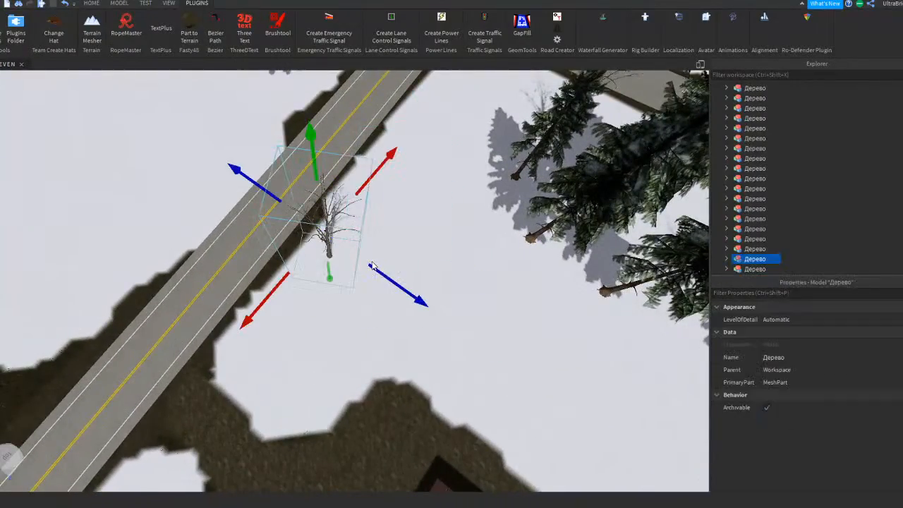
{"action": "key", "text": "Delete"}
Step: Delete the crowded Snowy Tree at the edge of the snowfield behind the fenced store parking lot
{"action": "right_click_drag", "start_coordinate": [351, 335], "coordinate": [351, 335]}
{"action": "key", "text": "w"}
{"action": "key", "text": "e"}
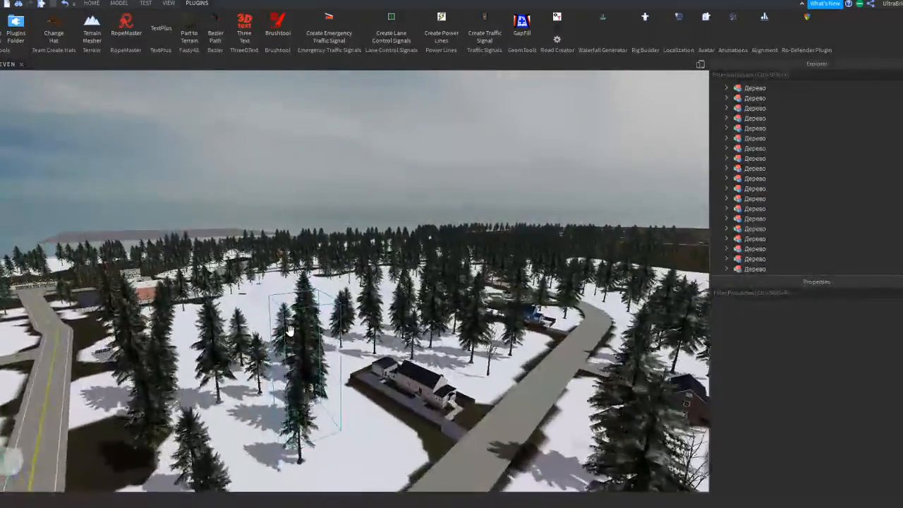
{"action": "key", "text": "w"}
{"action": "right_click_drag", "start_coordinate": [290, 330], "coordinate": [290, 329]}
{"action": "key", "text": "e"}
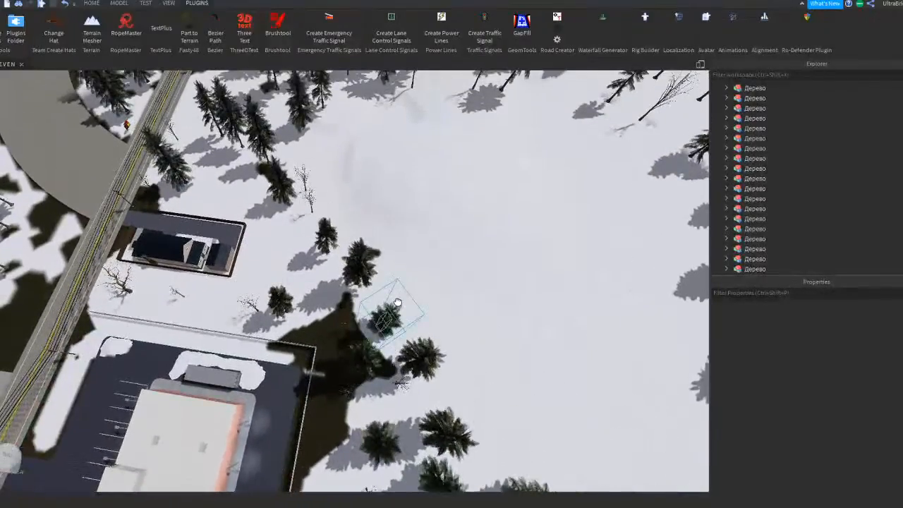
{"action": "left_click", "coordinate": [395, 300]}
Step: Survey the trees and buildings along the main road from the side-street houses to the Dollar General intersection
{"action": "key", "text": "e"}
{"action": "key", "text": "w"}
{"action": "key", "text": "a"}
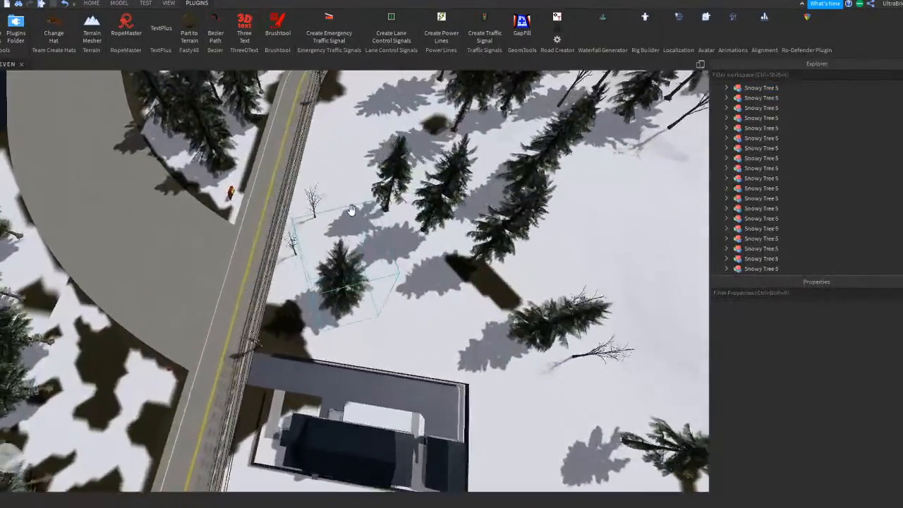
{"action": "key", "text": "w"}
{"action": "right_click_drag", "start_coordinate": [352, 211], "coordinate": [353, 211]}
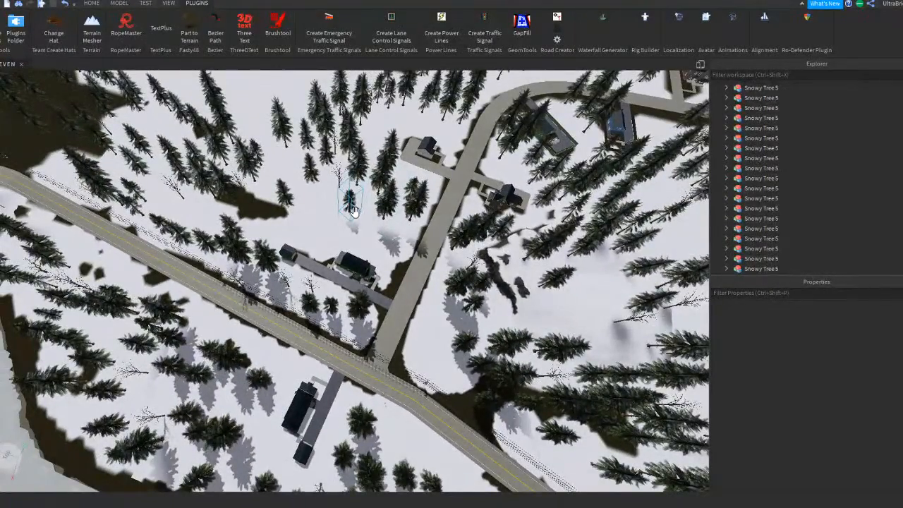
{"action": "key", "text": "d"}
{"action": "key", "text": "w"}
{"action": "right_click_drag", "start_coordinate": [367, 294], "coordinate": [367, 293]}
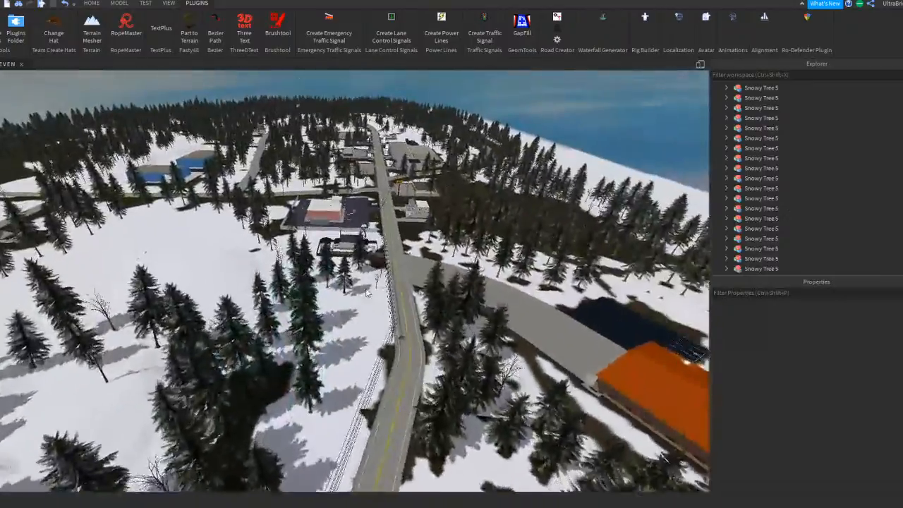
{"action": "key", "text": "w"}
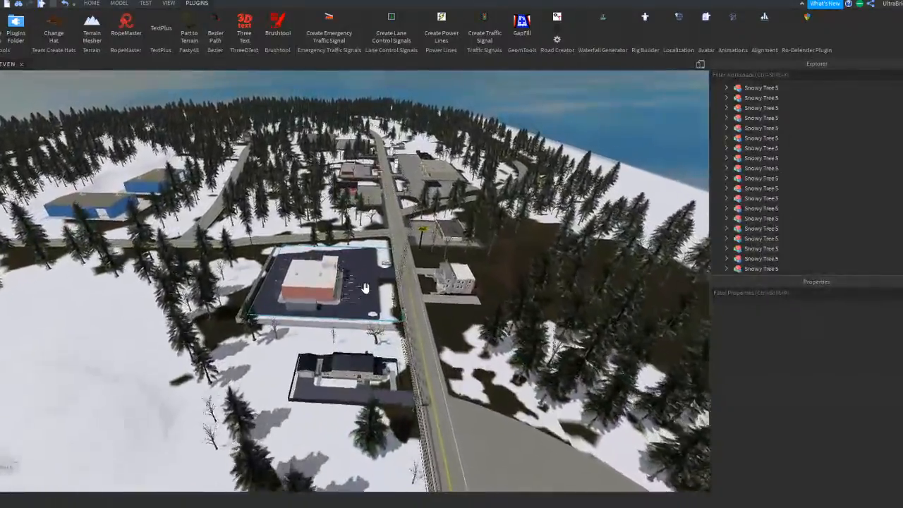
{"action": "key", "text": "w"}
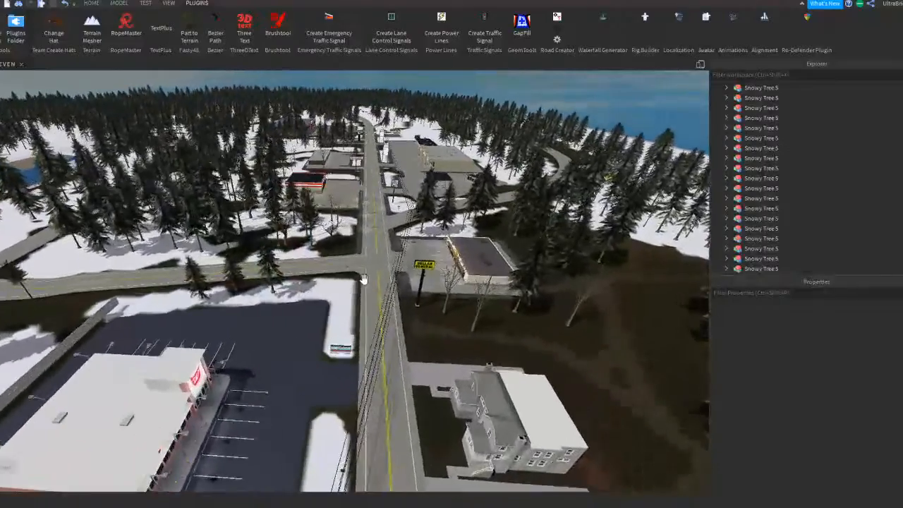
{"action": "key", "text": "w"}
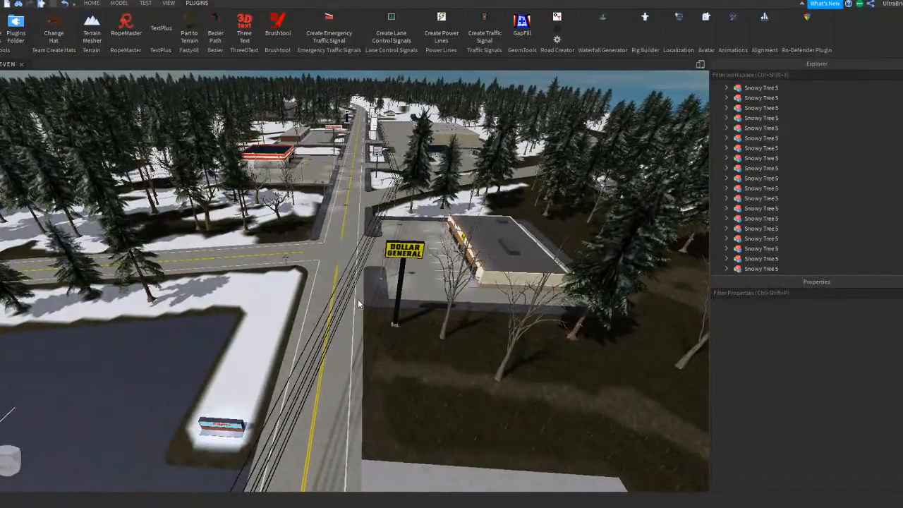
{"action": "key", "text": "w"}
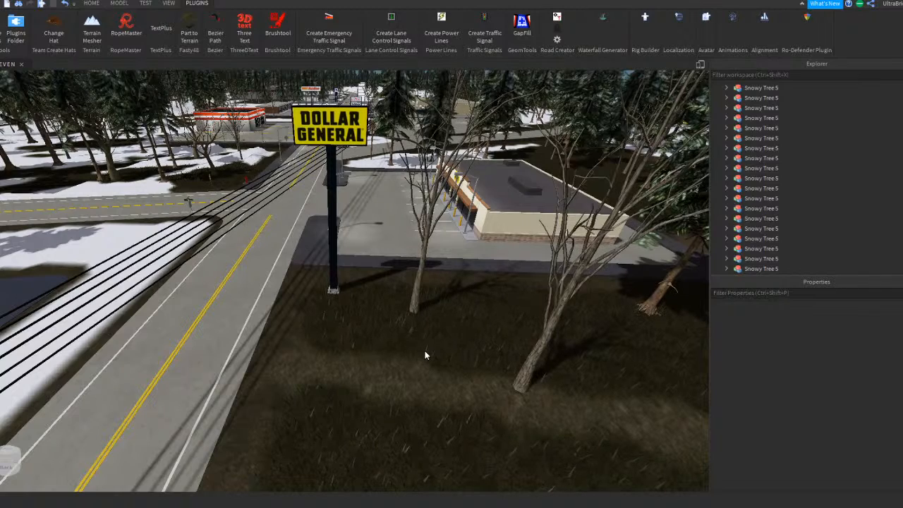
Step: Duplicate the street sign model standing on the snowy intersection corner across from Dollar General
{"action": "right_click_drag", "start_coordinate": [200, 239], "coordinate": [254, 306]}
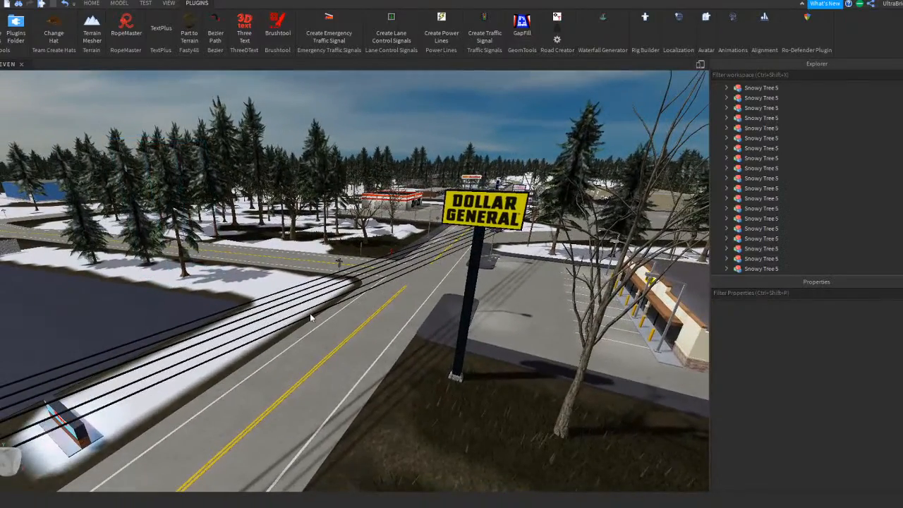
{"action": "key", "text": "w"}
{"action": "key", "text": "e"}
{"action": "key", "text": "w"}
{"action": "right_click_drag", "start_coordinate": [385, 340], "coordinate": [318, 279]}
{"action": "key", "text": "s"}
{"action": "key", "text": "e"}
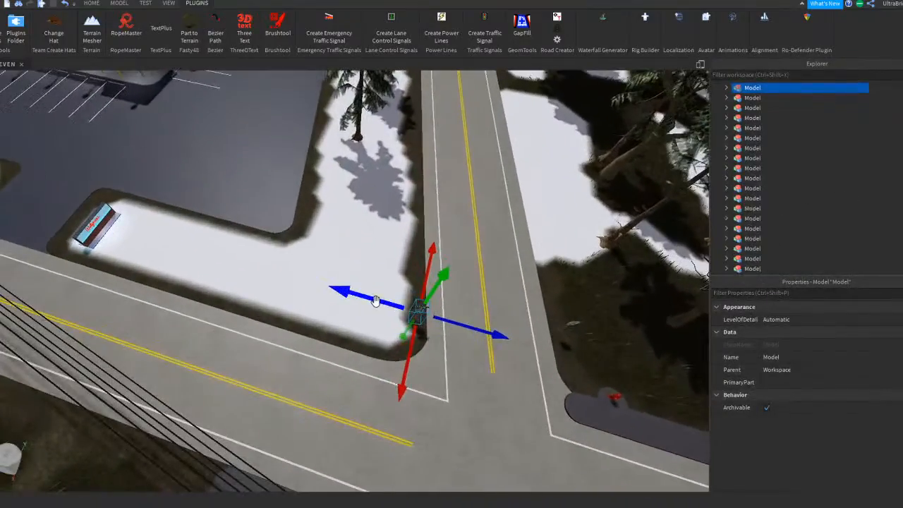
{"action": "key", "text": "ctrl+d"}
Step: Move the copied street sign along the main road to the grassy side-street corner diagonally across from the house with the paved driveway
{"action": "left_click_drag", "start_coordinate": [376, 300], "coordinate": [345, 290]}
{"action": "right_click_drag", "start_coordinate": [346, 290], "coordinate": [345, 291]}
{"action": "key", "text": "w"}
{"action": "left_click_drag", "start_coordinate": [345, 290], "coordinate": [267, 286]}
{"action": "key", "text": "w"}
{"action": "key", "text": "w"}
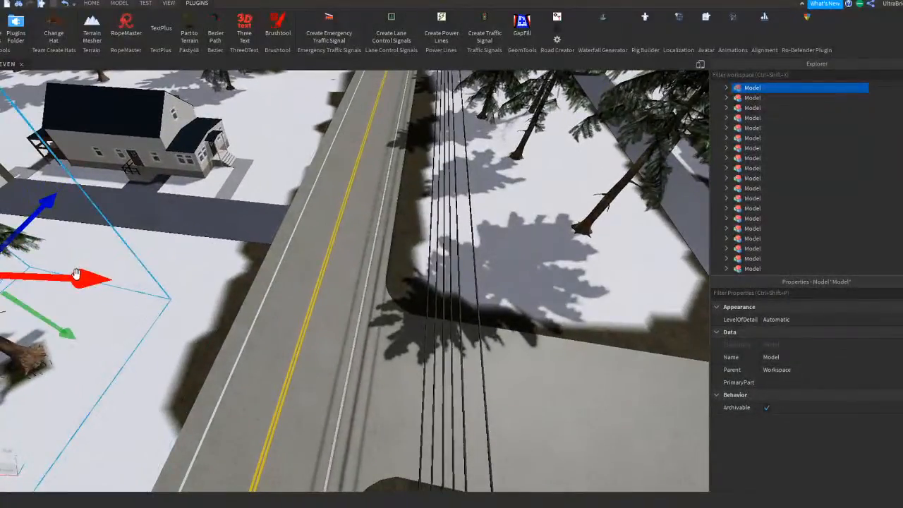
{"action": "key", "text": "w"}
{"action": "left_click_drag", "start_coordinate": [76, 274], "coordinate": [183, 287]}
{"action": "right_click_drag", "start_coordinate": [184, 287], "coordinate": [184, 286]}
{"action": "left_click_drag", "start_coordinate": [183, 287], "coordinate": [360, 299]}
{"action": "key", "text": "w"}
Step: Rotate the copied street sign so its plates line up with the two roads at the side-street corner
{"action": "left_click", "coordinate": [119, 3]}
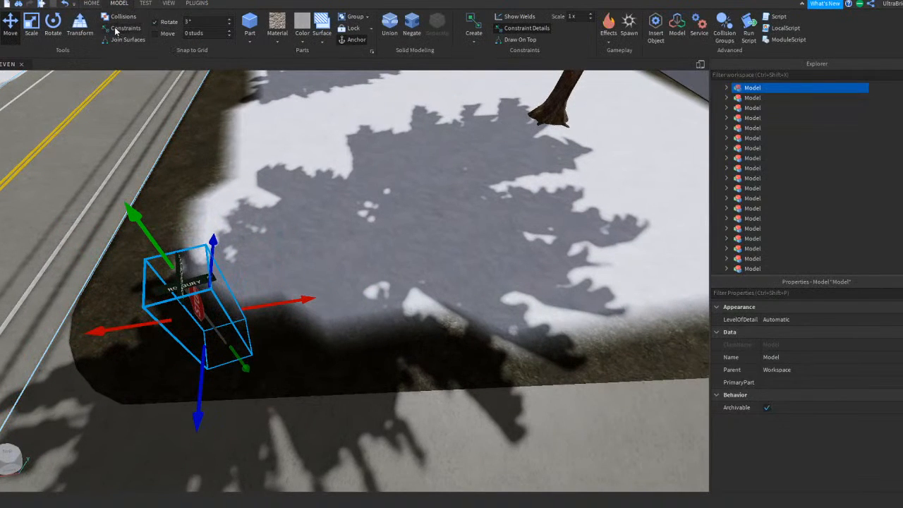
{"action": "left_click", "coordinate": [51, 35]}
{"action": "right_click_drag", "start_coordinate": [426, 219], "coordinate": [426, 223]}
{"action": "key", "text": "a"}
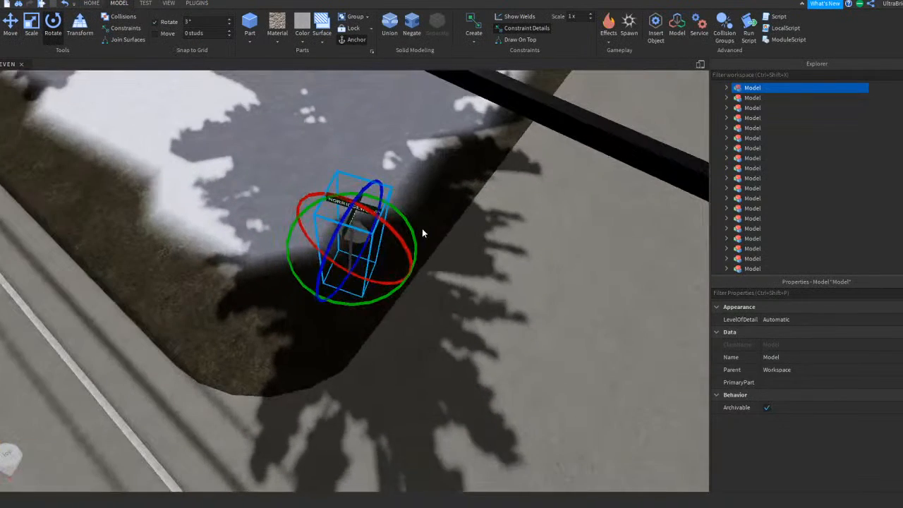
{"action": "left_click_drag", "start_coordinate": [374, 300], "coordinate": [358, 309]}
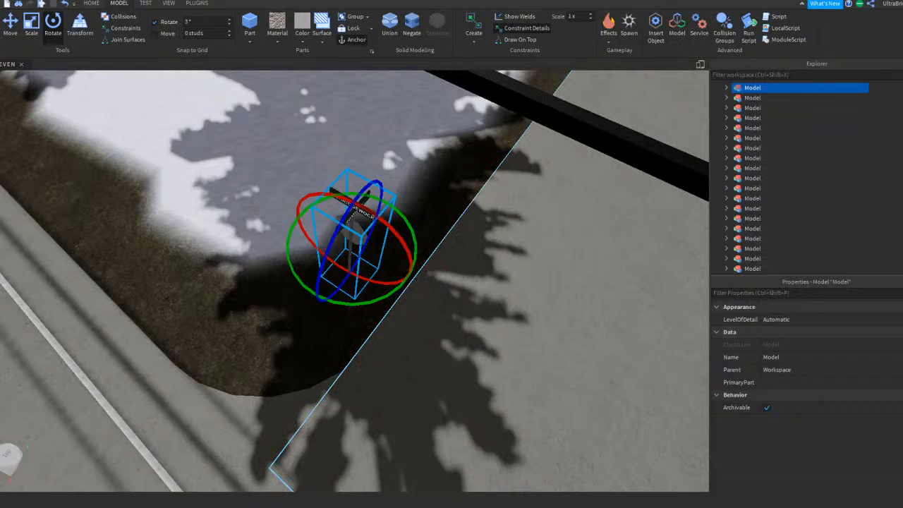
{"action": "left_click", "coordinate": [276, 301]}
{"action": "right_click_drag", "start_coordinate": [330, 273], "coordinate": [315, 286]}
{"action": "right_click_drag", "start_coordinate": [457, 317], "coordinate": [452, 312]}
{"action": "scroll", "coordinate": [456, 317], "scroll_direction": "up", "scroll_amount": 3}
{"action": "right_click_drag", "start_coordinate": [486, 350], "coordinate": [494, 360]}
{"action": "left_click_drag", "start_coordinate": [463, 323], "coordinate": [465, 323]}
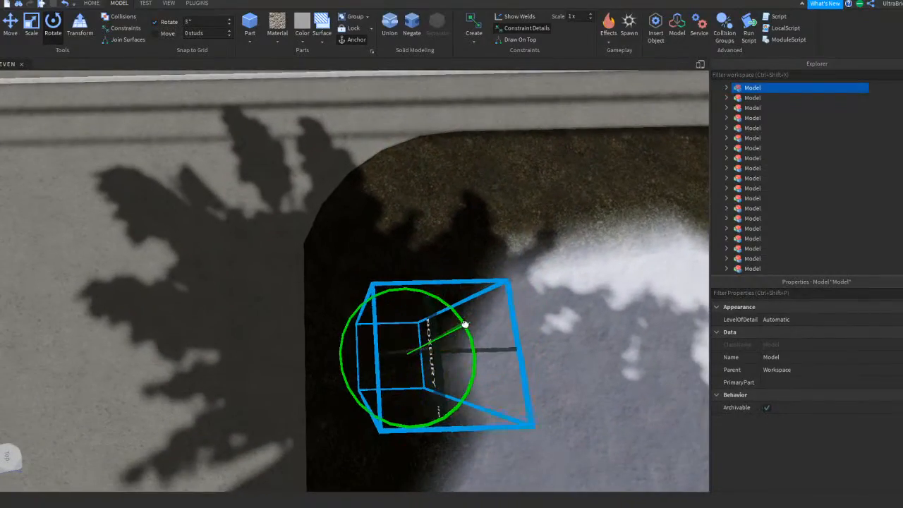
{"action": "left_click", "coordinate": [434, 257]}
Step: Change one face of the sign's ROXBURY plate to the name VASIL and the street type ST
{"action": "scroll", "coordinate": [431, 252], "scroll_direction": "down", "scroll_amount": 10}
{"action": "mouse_move", "coordinate": [434, 257]}
{"action": "right_mouse_down"}
{"action": "mouse_move", "coordinate": [429, 250]}
{"action": "mouse_move", "coordinate": [454, 260]}
{"action": "mouse_move", "coordinate": [435, 258]}
{"action": "mouse_move", "coordinate": [438, 249]}
{"action": "mouse_move", "coordinate": [438, 261]}
{"action": "right_mouse_up"}
{"action": "key", "text": "w"}
{"action": "key", "text": "d"}
{"action": "key", "text": "a"}
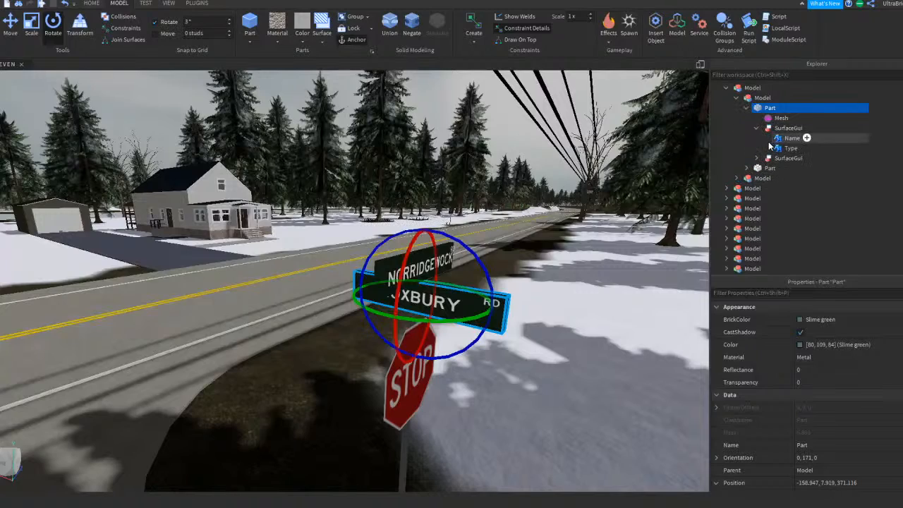
{"action": "left_click", "coordinate": [779, 140]}
{"action": "key", "text": "d"}
{"action": "right_click_drag", "start_coordinate": [558, 233], "coordinate": [558, 233]}
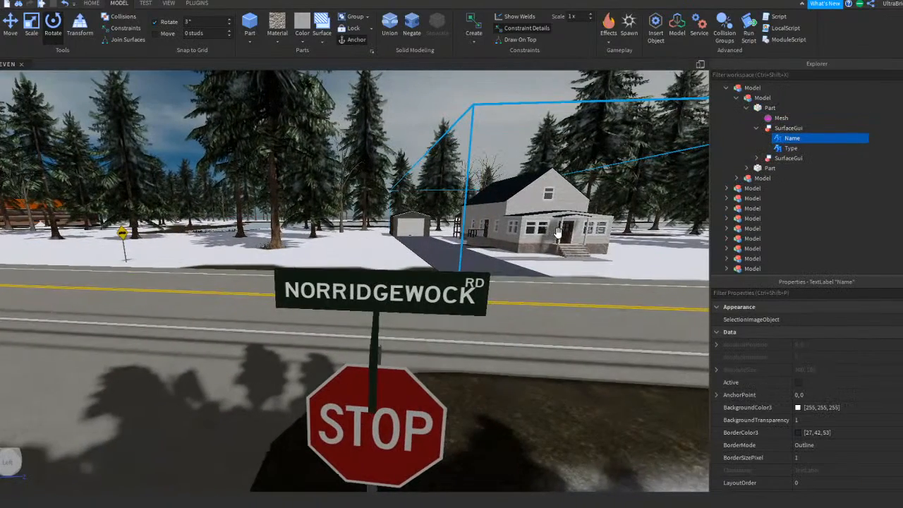
{"action": "key", "text": "d"}
{"action": "right_click_drag", "start_coordinate": [587, 185], "coordinate": [587, 185]}
{"action": "scroll", "coordinate": [891, 381], "scroll_direction": "down", "scroll_amount": 5}
{"action": "scroll", "coordinate": [894, 386], "scroll_direction": "down", "scroll_amount": 4}
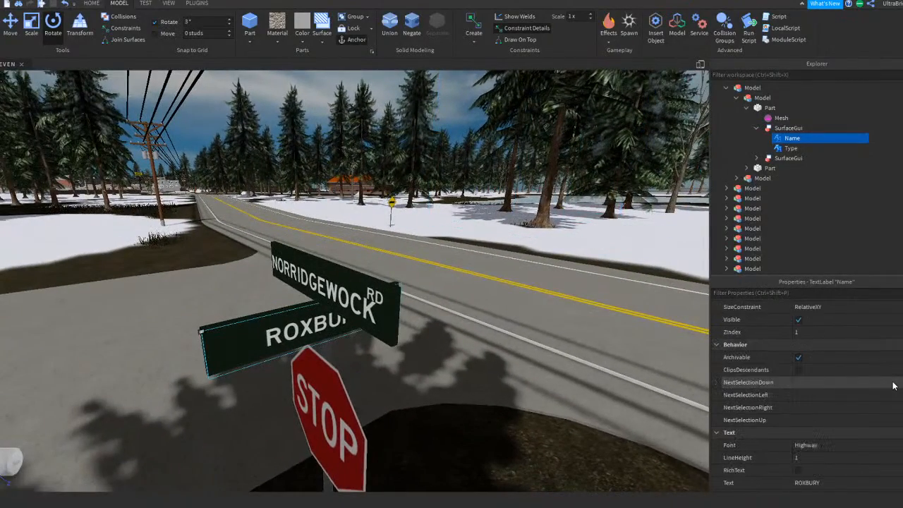
{"action": "right_click_drag", "start_coordinate": [624, 306], "coordinate": [625, 306]}
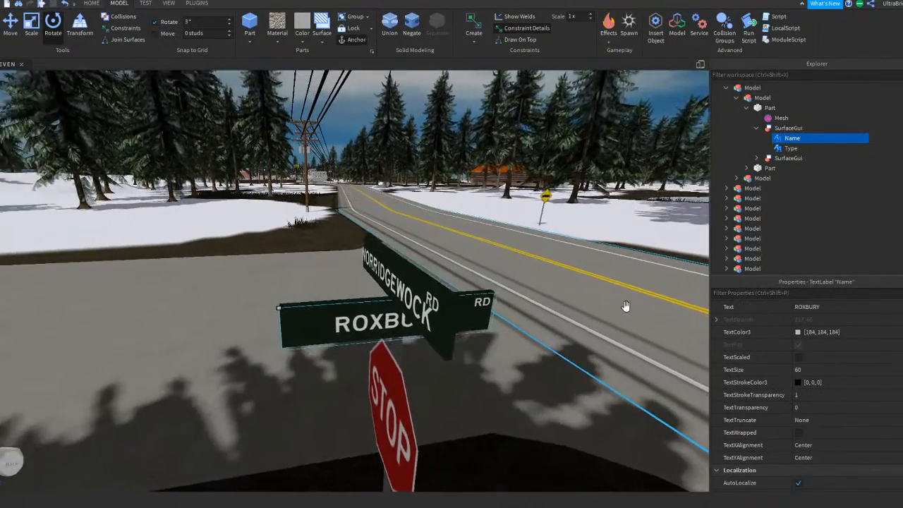
{"action": "left_click", "coordinate": [818, 308]}
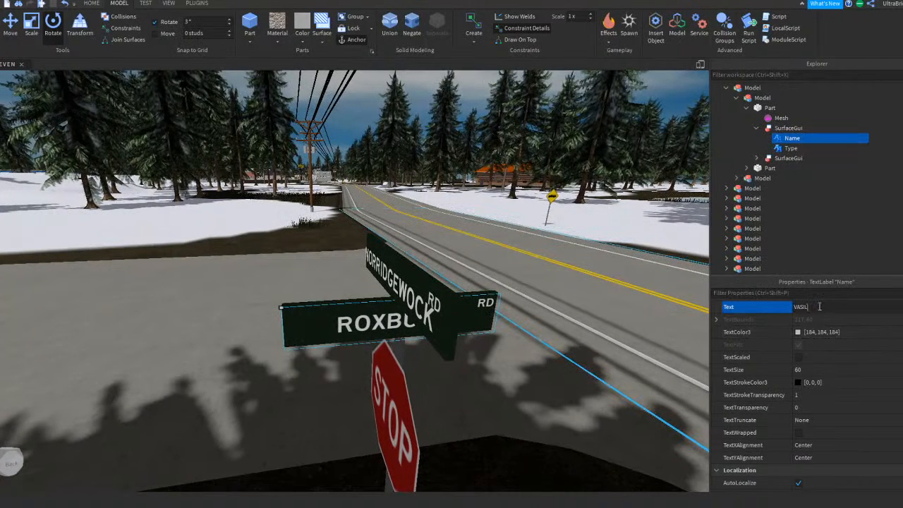
{"action": "left_click", "coordinate": [792, 148]}
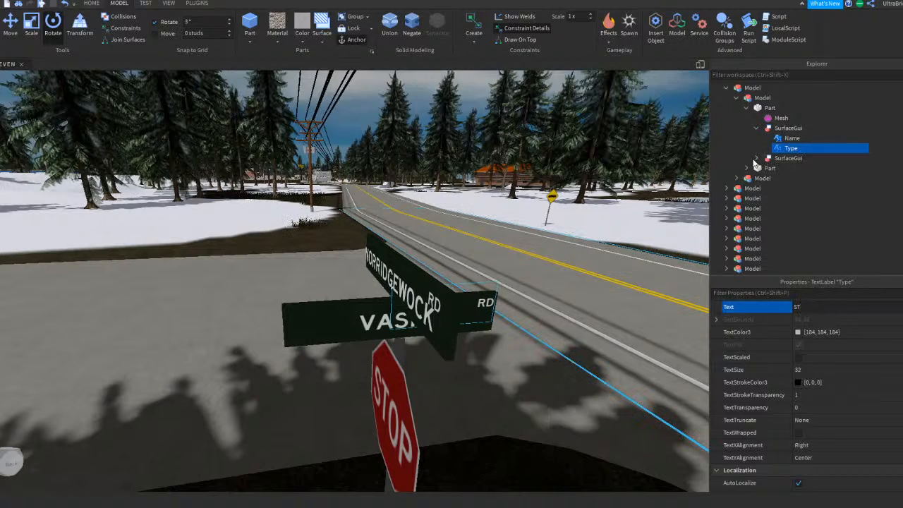
Step: Set the name VASIL and the street type ST on the other face of the same plate
{"action": "left_click", "coordinate": [792, 168]}
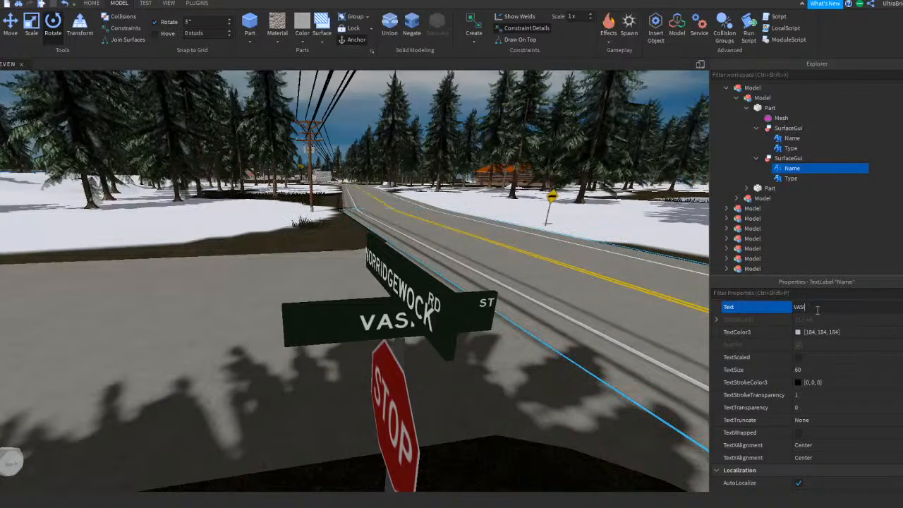
{"action": "left_click", "coordinate": [791, 178]}
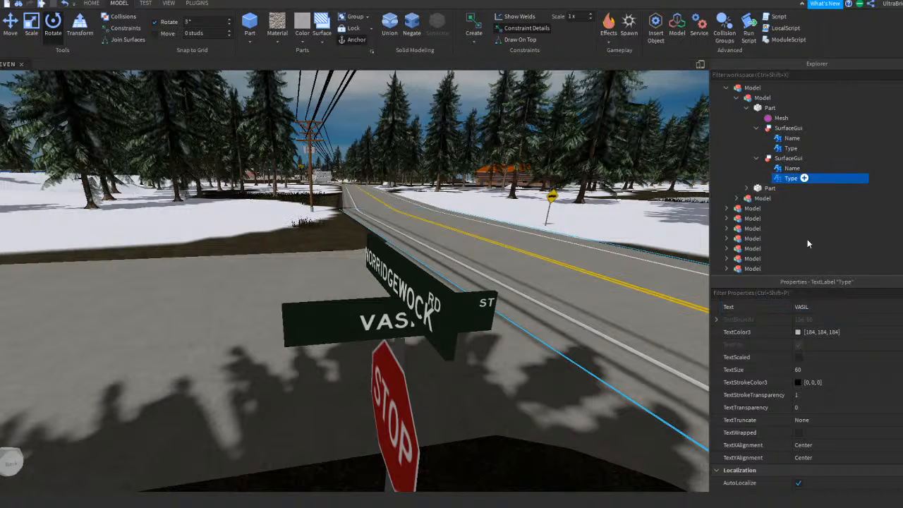
{"action": "type", "text": "ST"}
{"action": "right_click_drag", "start_coordinate": [444, 339], "coordinate": [463, 355]}
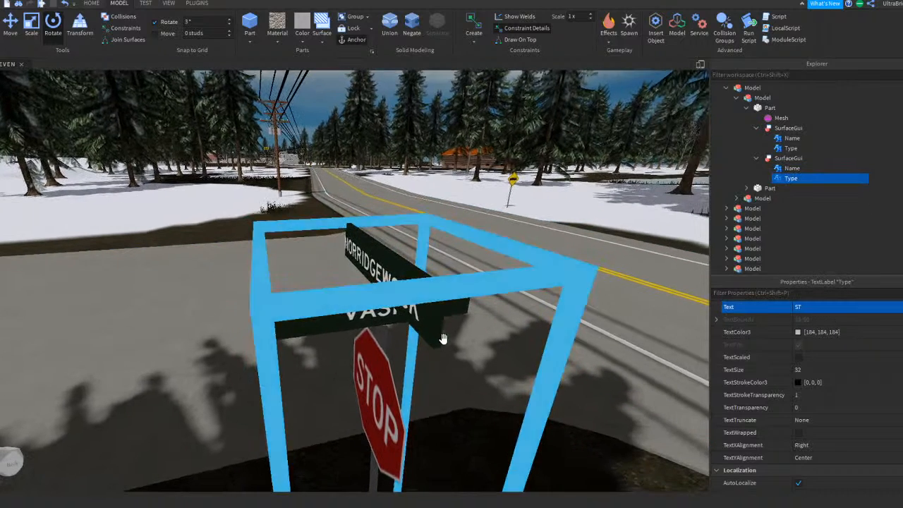
{"action": "right_click_drag", "start_coordinate": [529, 278], "coordinate": [575, 291]}
{"action": "left_click", "coordinate": [748, 188]}
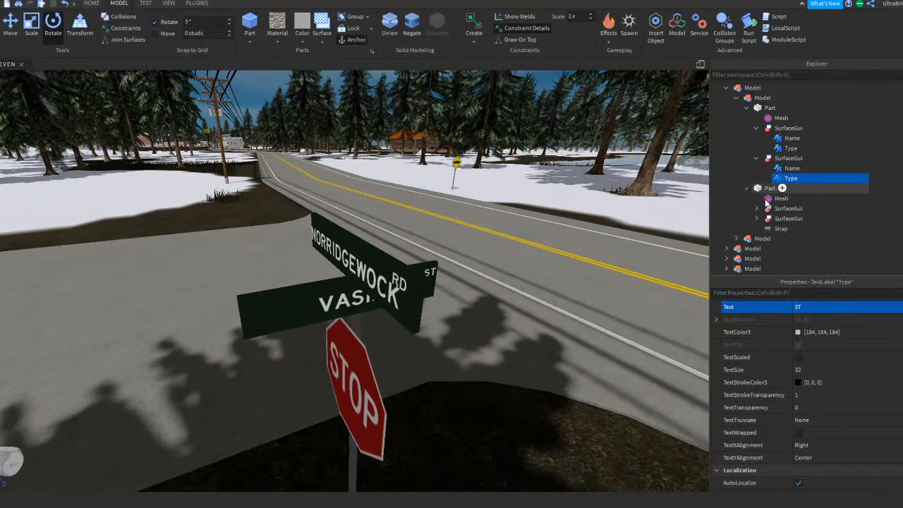
{"action": "right_click_drag", "start_coordinate": [466, 434], "coordinate": [478, 443]}
{"action": "left_click", "coordinate": [478, 444]}
{"action": "scroll", "coordinate": [472, 393], "scroll_direction": "down", "scroll_amount": 5}
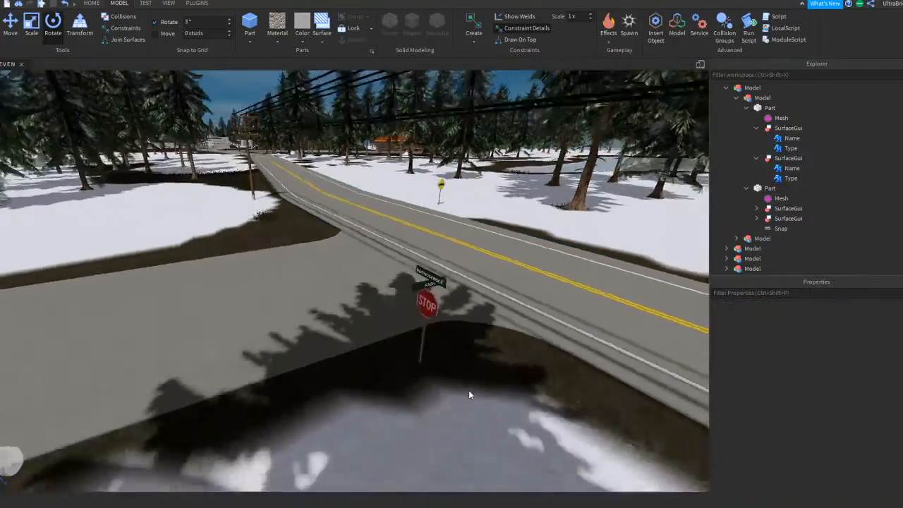
Step: Duplicate the original NORRIDGEWOCK and ROXBURY stop sign at the corner across from Dollar General
{"action": "scroll", "coordinate": [361, 218], "scroll_direction": "up", "scroll_amount": 10}
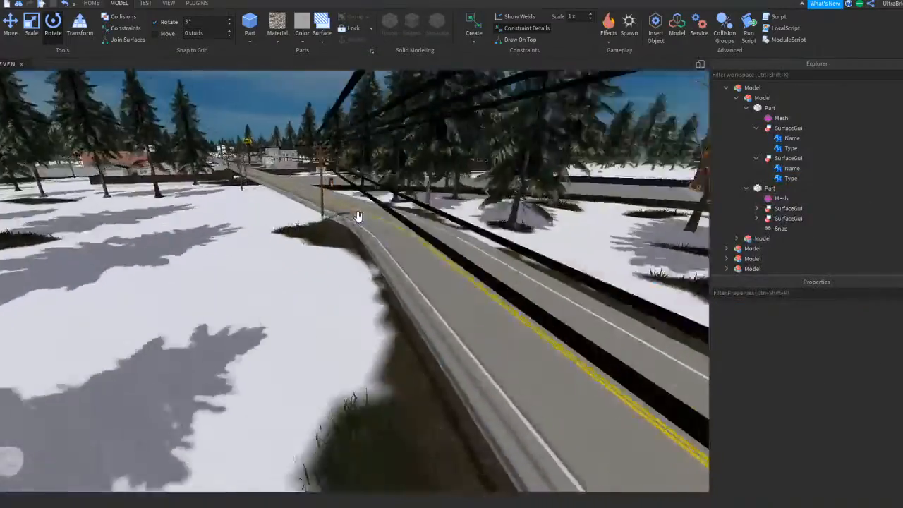
{"action": "key", "text": "w"}
{"action": "right_click_drag", "start_coordinate": [358, 217], "coordinate": [359, 216]}
{"action": "key", "text": "d"}
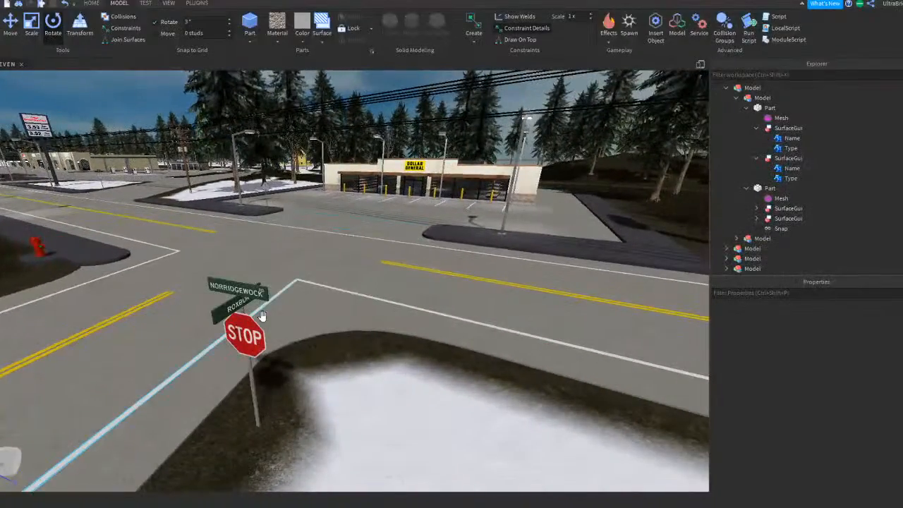
{"action": "left_click", "coordinate": [247, 357]}
{"action": "key", "text": "f"}
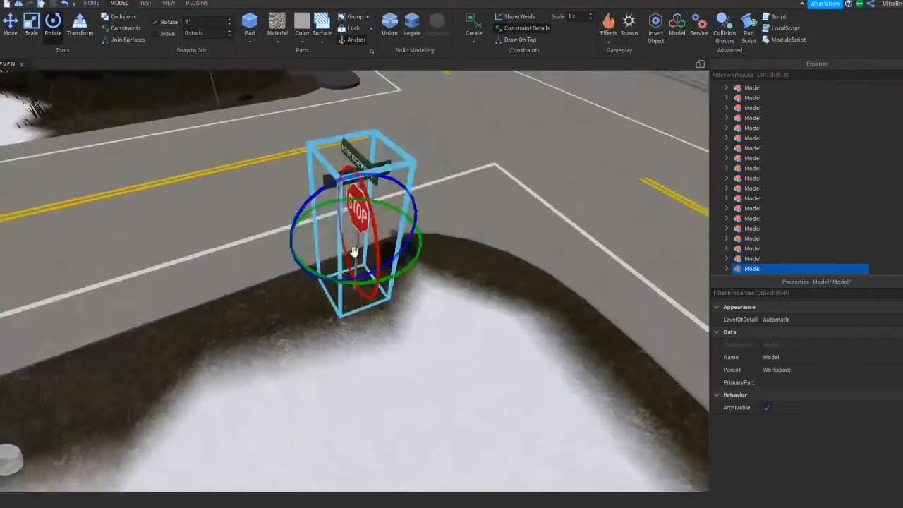
{"action": "left_click_drag", "start_coordinate": [314, 223], "coordinate": [332, 176]}
{"action": "key", "text": "a"}
{"action": "left_click", "coordinate": [11, 25]}
Step: Move the new sign copy across the map to the snowfield beside the blue-walled buildings
{"action": "key", "text": "a"}
{"action": "key", "text": "s"}
{"action": "key", "text": "a"}
{"action": "right_click_drag", "start_coordinate": [332, 176], "coordinate": [332, 176]}
{"action": "left_click_drag", "start_coordinate": [332, 176], "coordinate": [332, 176]}
{"action": "key", "text": "s"}
{"action": "right_click_drag", "start_coordinate": [332, 176], "coordinate": [332, 176]}
{"action": "left_click_drag", "start_coordinate": [331, 175], "coordinate": [333, 177]}
{"action": "right_click_drag", "start_coordinate": [331, 176], "coordinate": [332, 177]}
{"action": "left_click_drag", "start_coordinate": [333, 178], "coordinate": [332, 177]}
{"action": "key", "text": "a"}
{"action": "right_click_drag", "start_coordinate": [332, 177], "coordinate": [333, 176]}
{"action": "left_click_drag", "start_coordinate": [332, 177], "coordinate": [332, 176]}
{"action": "right_click_drag", "start_coordinate": [332, 177], "coordinate": [332, 176]}
{"action": "left_click_drag", "start_coordinate": [332, 176], "coordinate": [333, 176]}
{"action": "right_click_drag", "start_coordinate": [332, 175], "coordinate": [333, 175]}
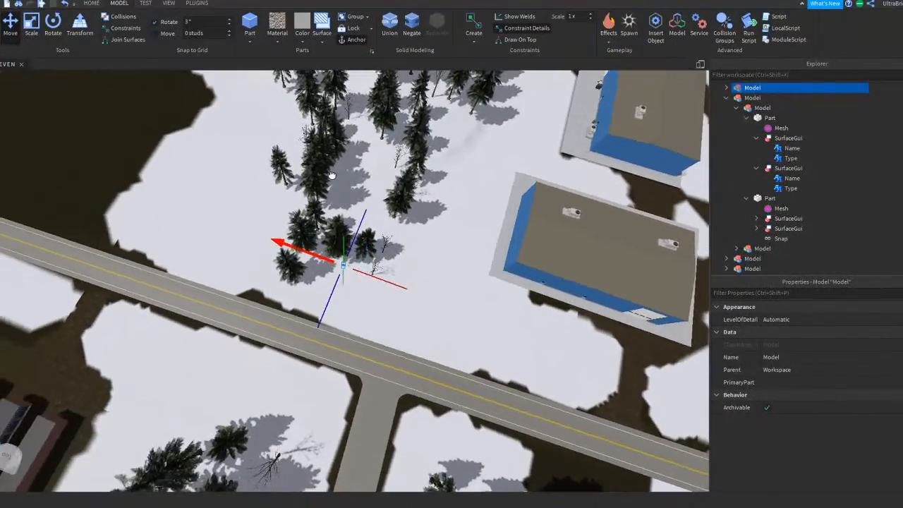
{"action": "left_click_drag", "start_coordinate": [333, 176], "coordinate": [332, 176]}
{"action": "right_click_drag", "start_coordinate": [333, 176], "coordinate": [332, 176]}
{"action": "left_click_drag", "start_coordinate": [333, 176], "coordinate": [332, 177]}
{"action": "right_click_drag", "start_coordinate": [333, 176], "coordinate": [332, 177]}
Step: Bring the sign copy across the yellow-lined road to the snowy corner of the side road opposite the blue-walled buildings
{"action": "key", "text": "w"}
{"action": "left_click_drag", "start_coordinate": [332, 177], "coordinate": [300, 177]}
{"action": "key", "text": "w"}
{"action": "left_click_drag", "start_coordinate": [336, 202], "coordinate": [407, 312]}
{"action": "key", "text": "q"}
{"action": "left_click_drag", "start_coordinate": [389, 267], "coordinate": [474, 265]}
{"action": "key", "text": "w"}
{"action": "key", "text": "e"}
{"action": "left_click_drag", "start_coordinate": [435, 288], "coordinate": [436, 212]}
{"action": "left_click_drag", "start_coordinate": [419, 257], "coordinate": [377, 252]}
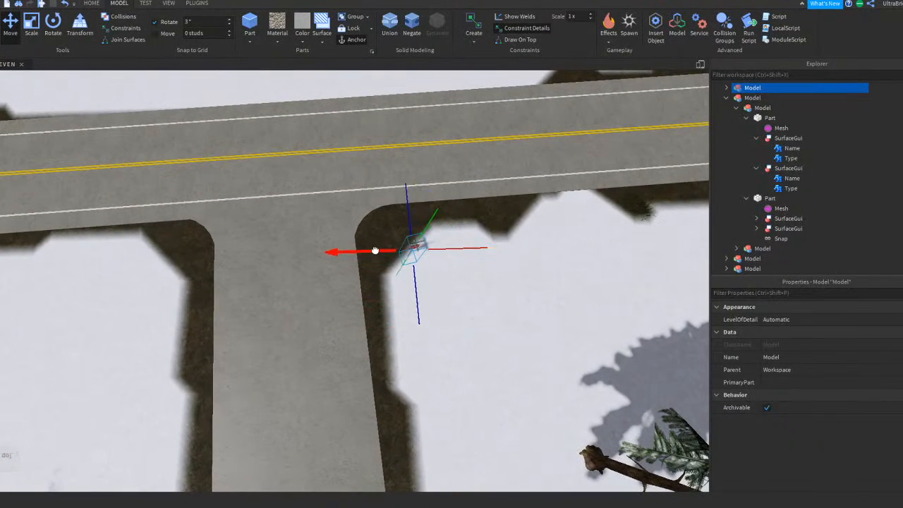
Step: Rotate the sign copy so its crossed plates run parallel to the main road and the side road
{"action": "scroll", "coordinate": [466, 246], "scroll_direction": "up", "scroll_amount": 4}
{"action": "key", "text": "ctrl+4"}
{"action": "right_click_drag", "start_coordinate": [464, 247], "coordinate": [465, 251]}
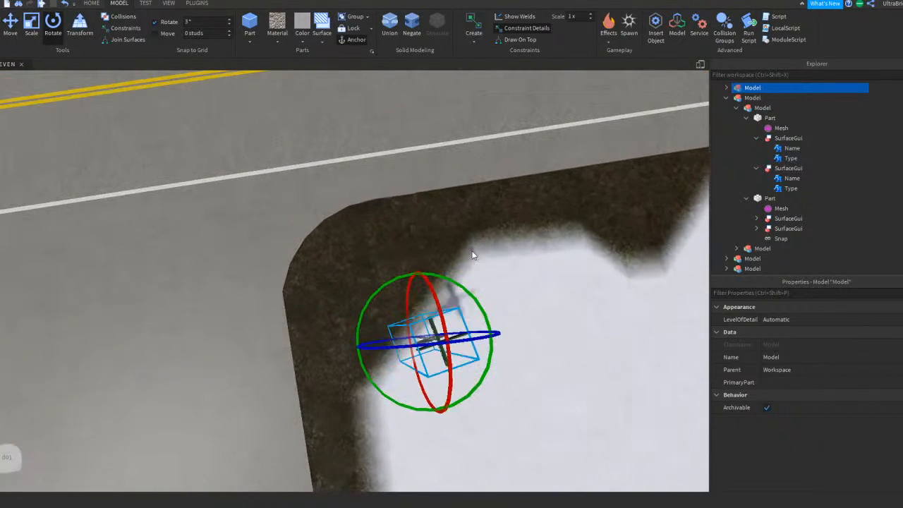
{"action": "right_click_drag", "start_coordinate": [460, 282], "coordinate": [418, 317]}
{"action": "scroll", "coordinate": [417, 268], "scroll_direction": "up", "scroll_amount": 3}
{"action": "left_click_drag", "start_coordinate": [429, 330], "coordinate": [422, 339]}
{"action": "scroll", "coordinate": [478, 281], "scroll_direction": "down", "scroll_amount": 3}
{"action": "left_click", "coordinate": [414, 296]}
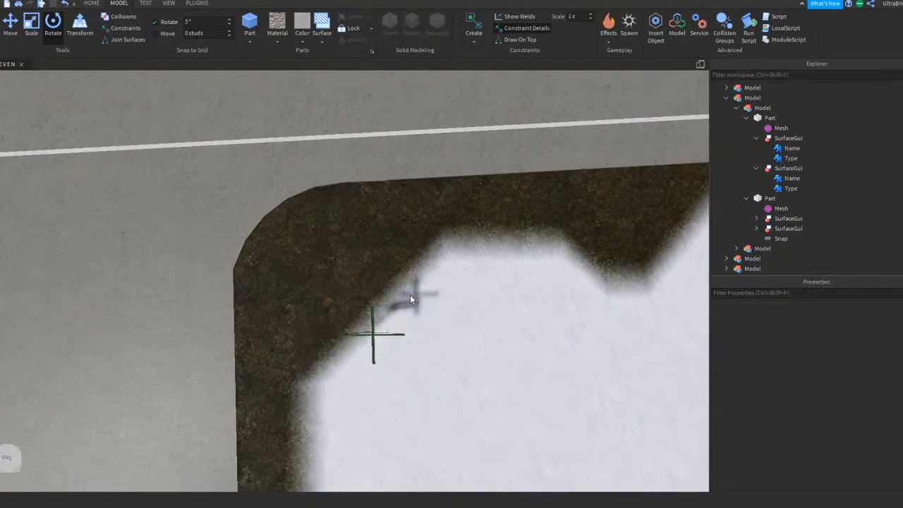
{"action": "left_click", "coordinate": [372, 321]}
{"action": "left_click_drag", "start_coordinate": [422, 294], "coordinate": [418, 293]}
Step: Adjust the sign's position in small moves so it stands at the snow's edge on the intersection corner
{"action": "key", "text": "ctrl+2"}
{"action": "right_click_drag", "start_coordinate": [436, 213], "coordinate": [435, 213]}
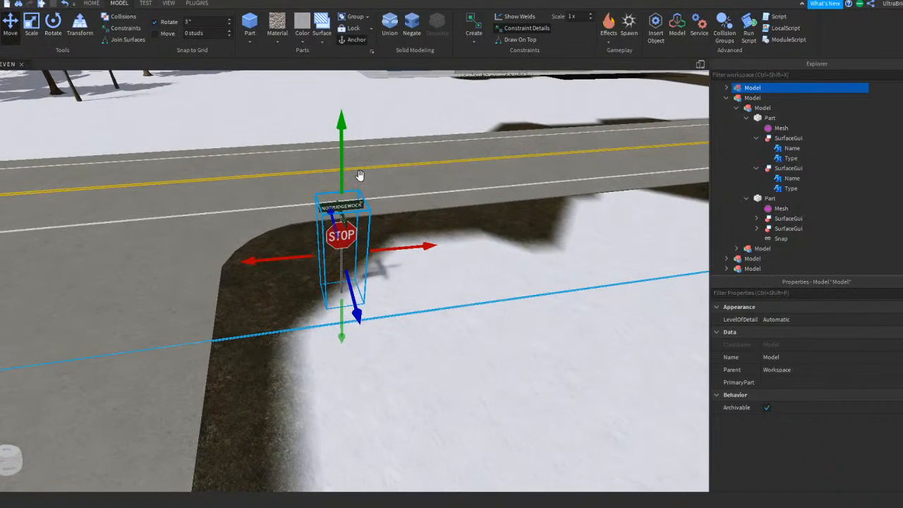
{"action": "scroll", "coordinate": [436, 212], "scroll_direction": "up", "scroll_amount": 3}
{"action": "key", "text": "w"}
{"action": "key", "text": "a"}
{"action": "left_click_drag", "start_coordinate": [489, 230], "coordinate": [474, 232]}
{"action": "left_click_drag", "start_coordinate": [415, 300], "coordinate": [424, 322]}
{"action": "left_click_drag", "start_coordinate": [476, 251], "coordinate": [450, 254]}
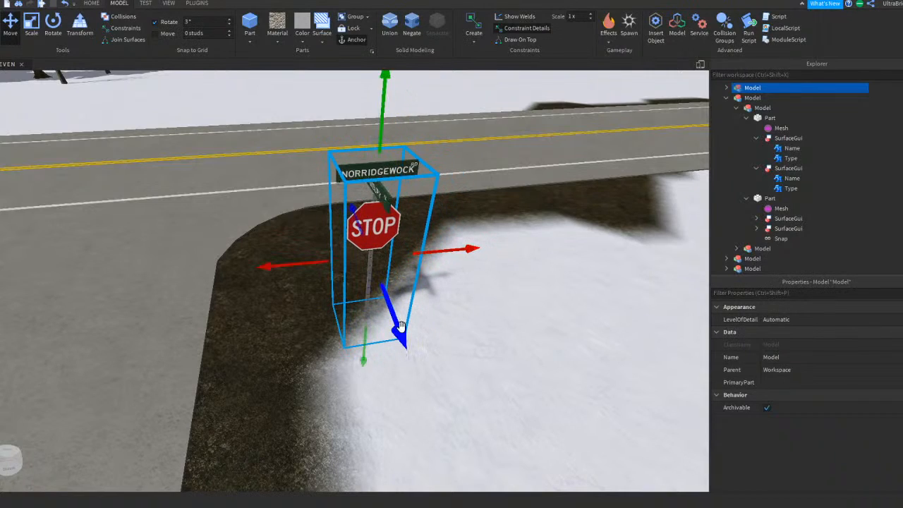
{"action": "left_click_drag", "start_coordinate": [400, 327], "coordinate": [406, 341]}
{"action": "left_click_drag", "start_coordinate": [477, 262], "coordinate": [461, 265]}
{"action": "left_click", "coordinate": [468, 297]}
Step: Change the name on one face of the sign's NORRIDGEWOCK plate to ROXBURY
{"action": "right_click_drag", "start_coordinate": [468, 297], "coordinate": [468, 297]}
{"action": "key", "text": "w"}
{"action": "left_click", "coordinate": [384, 166]}
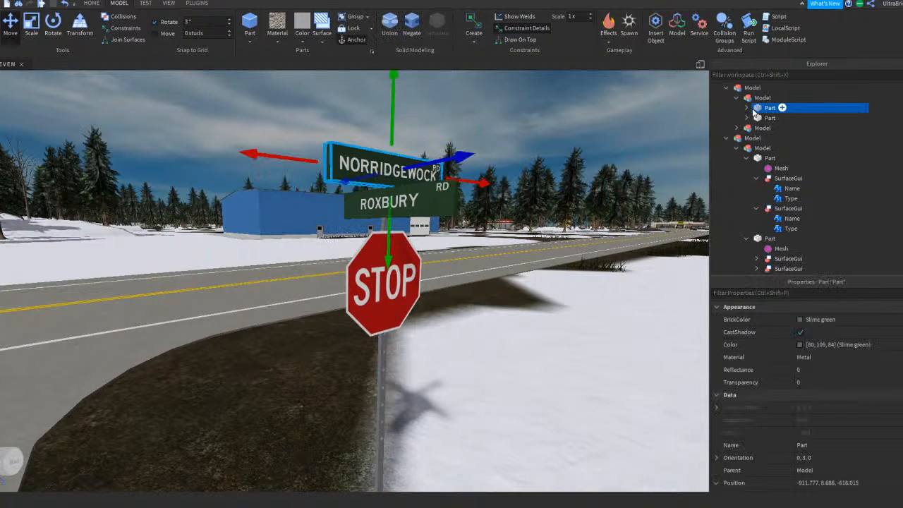
{"action": "left_click", "coordinate": [748, 108]}
{"action": "left_click", "coordinate": [757, 129]}
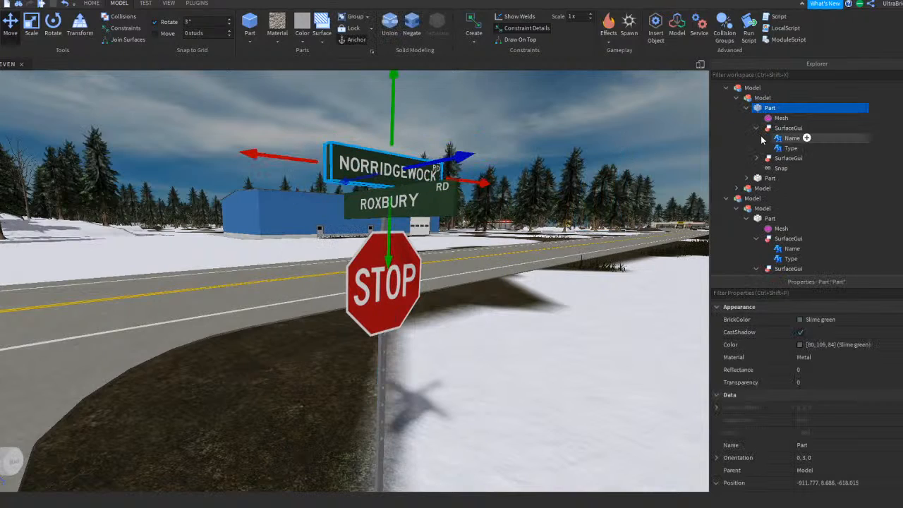
{"action": "left_click", "coordinate": [776, 138]}
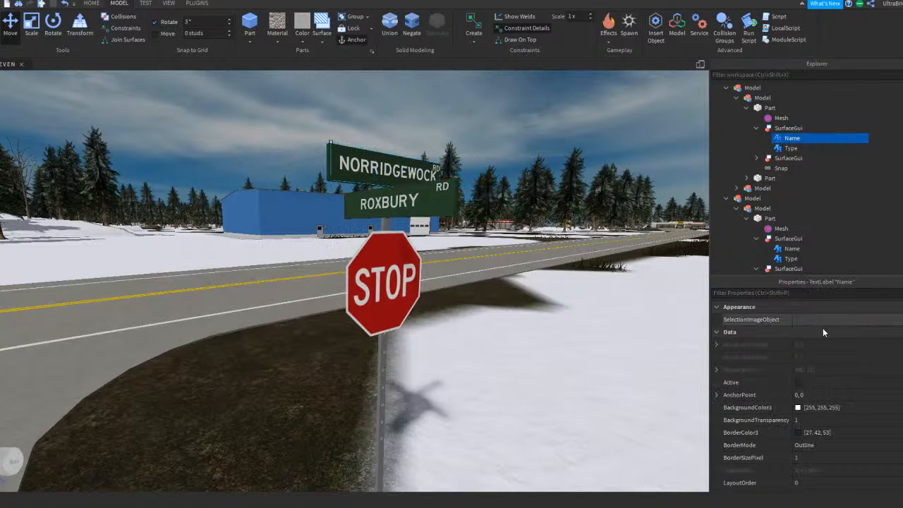
{"action": "scroll", "coordinate": [826, 399], "scroll_direction": "down", "scroll_amount": 10}
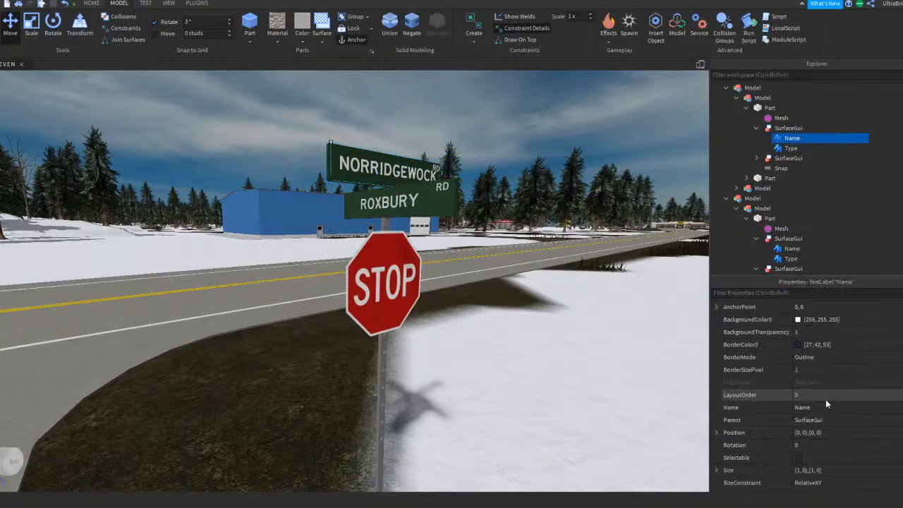
{"action": "scroll", "coordinate": [826, 399], "scroll_direction": "up", "scroll_amount": 3}
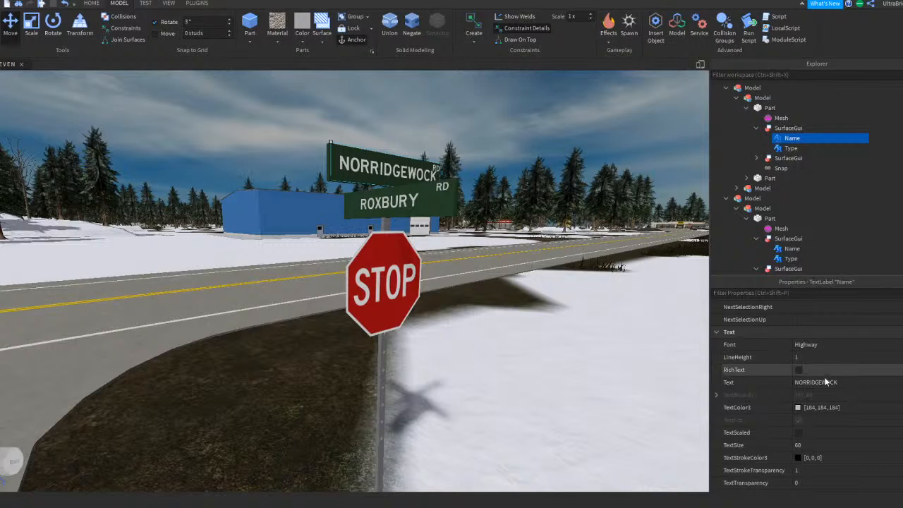
{"action": "left_click", "coordinate": [825, 382]}
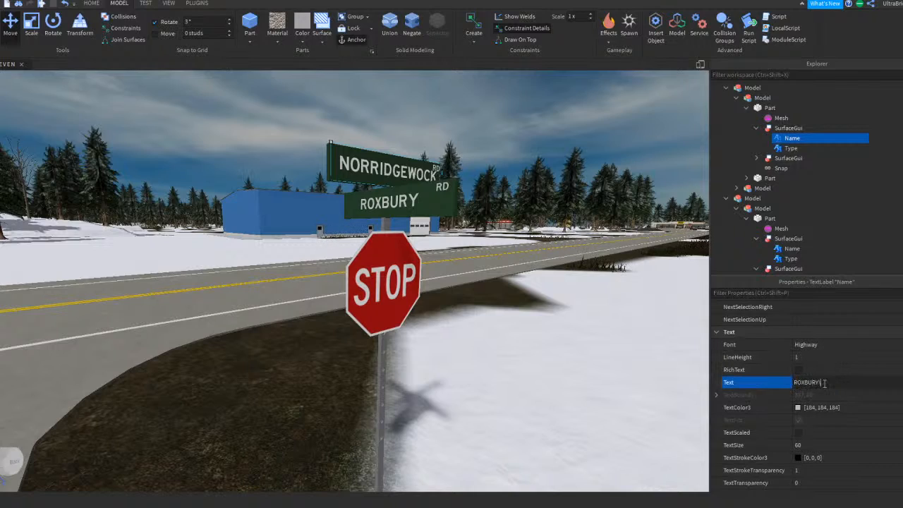
{"action": "key", "text": "Return"}
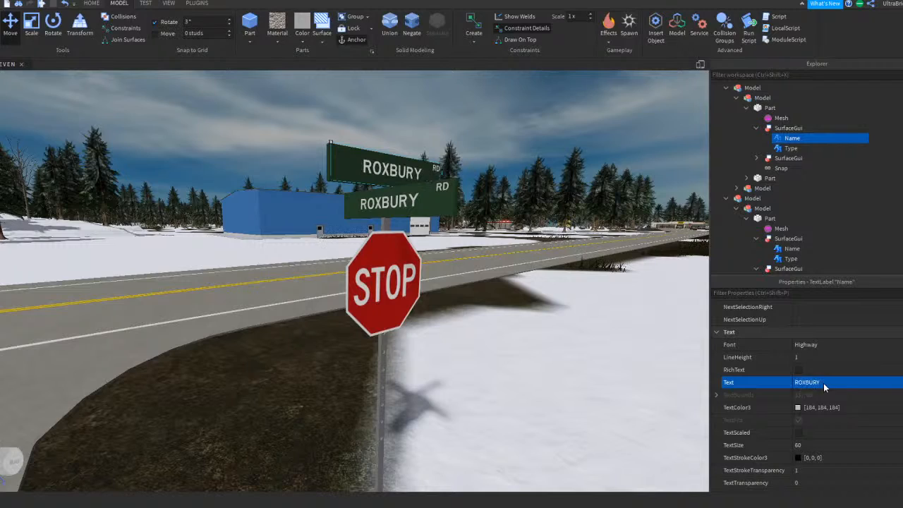
Step: Set the name on the other face of the upper plate to ROXBURY
{"action": "left_click", "coordinate": [757, 159]}
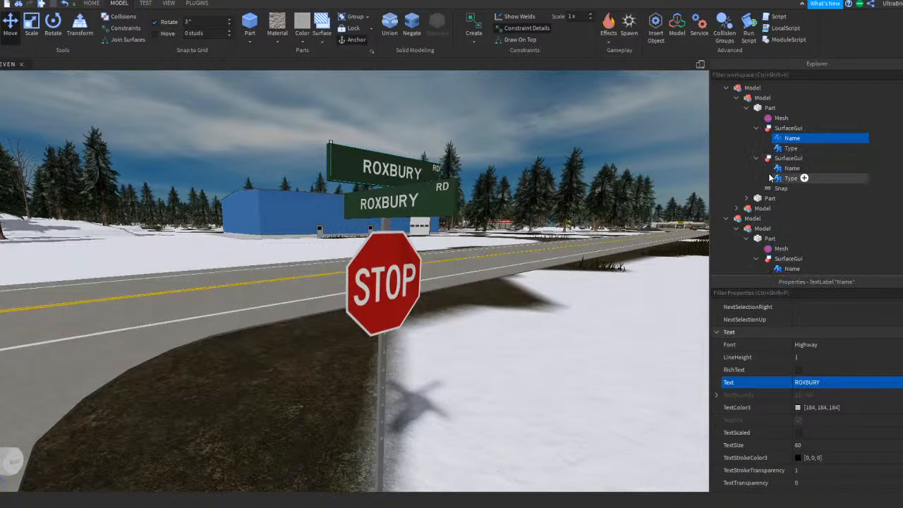
{"action": "left_click", "coordinate": [793, 168]}
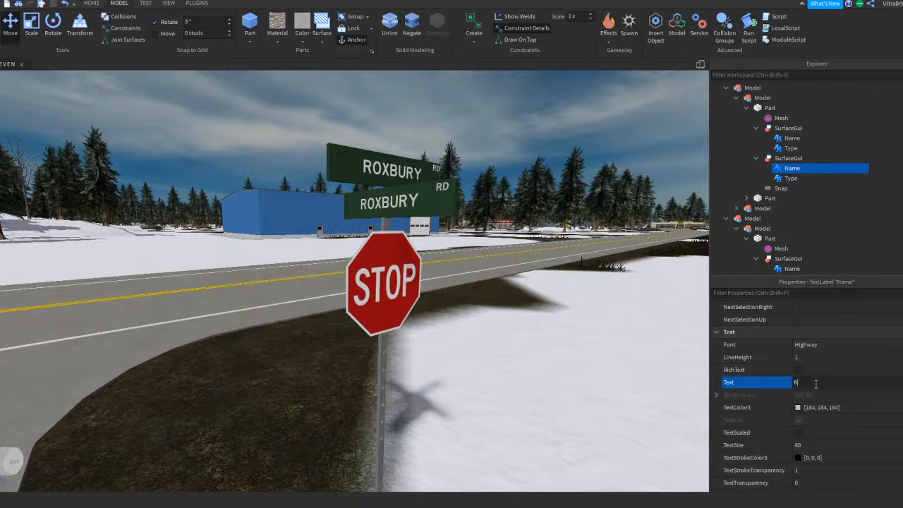
{"action": "key", "text": "Return"}
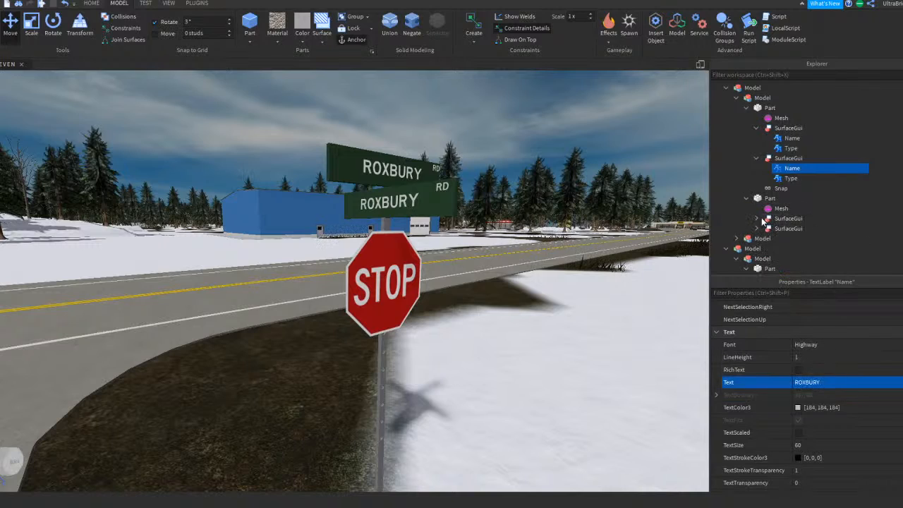
Step: Edit the name on one face of the sign's lower plate and set that face's road type to ST
{"action": "left_click", "coordinate": [758, 219]}
{"action": "left_click", "coordinate": [793, 229]}
{"action": "left_click", "coordinate": [822, 383]}
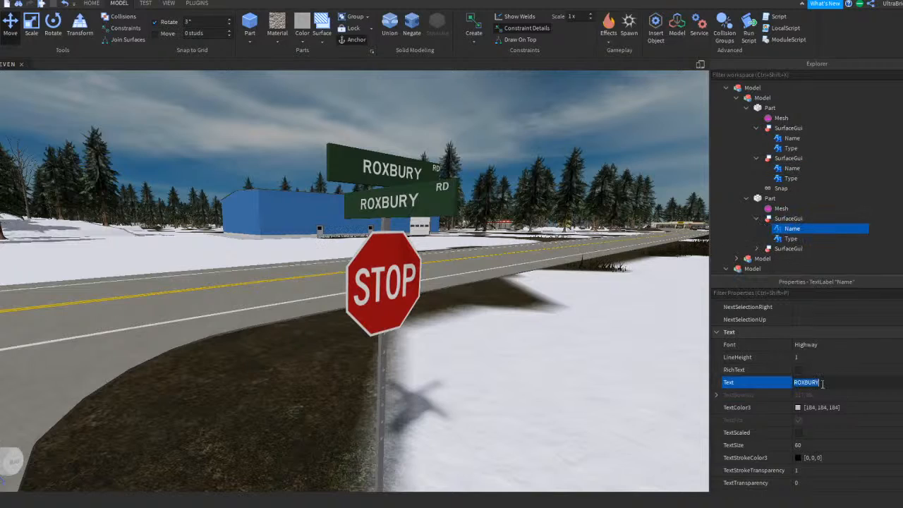
{"action": "left_click", "coordinate": [791, 239]}
{"action": "left_click", "coordinate": [811, 383]}
{"action": "type", "text": "ST"}
{"action": "key", "text": "Return"}
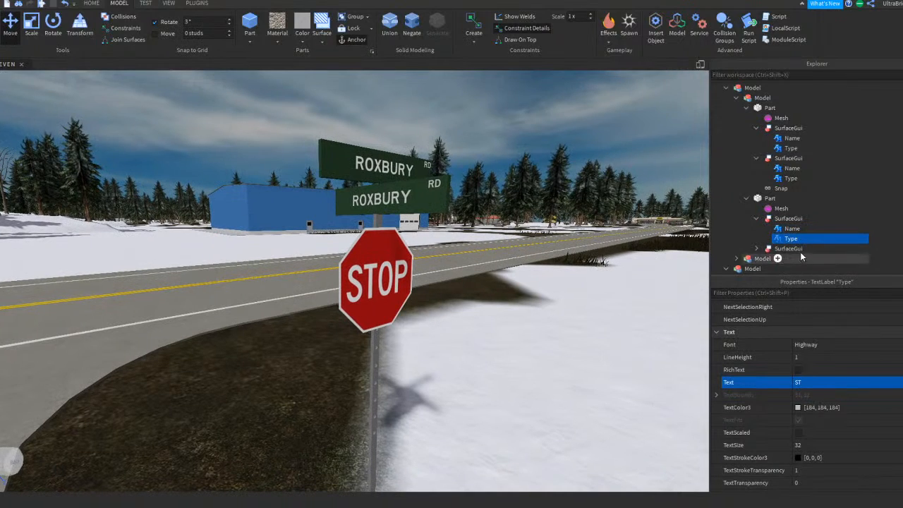
Step: Set the other face of the lower plate to the name VASIL with the road type ST
{"action": "scroll", "coordinate": [776, 259], "scroll_direction": "down", "scroll_amount": 2}
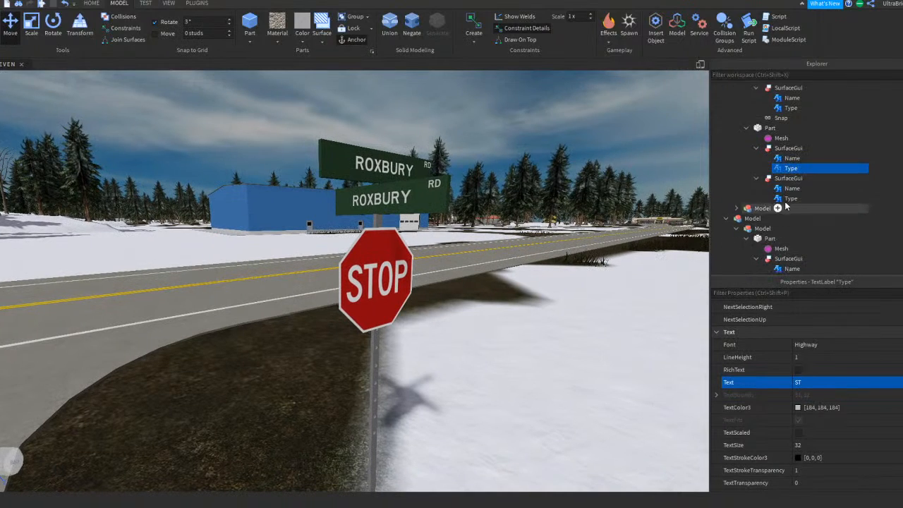
{"action": "left_click", "coordinate": [791, 189]}
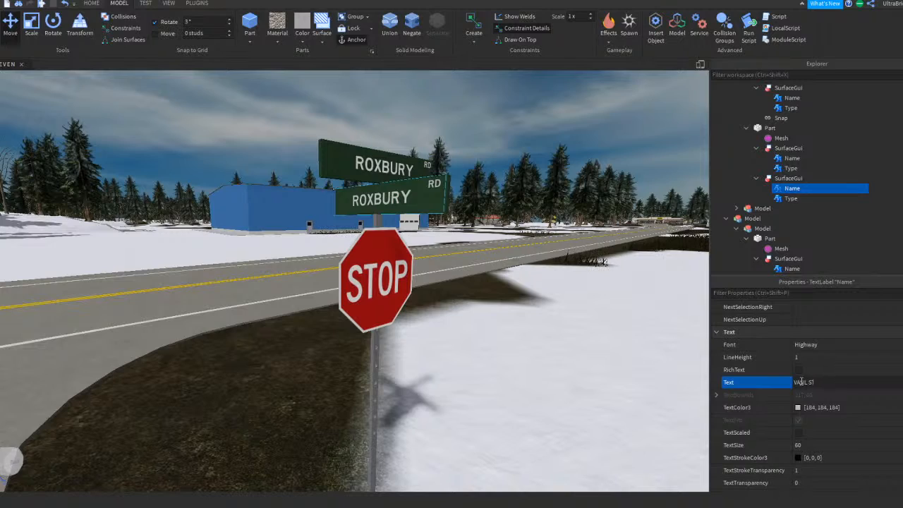
{"action": "left_click", "coordinate": [800, 378]}
{"action": "type", "text": "VASIL"}
{"action": "key", "text": "Return"}
{"action": "left_click", "coordinate": [783, 200]}
{"action": "left_click", "coordinate": [810, 382]}
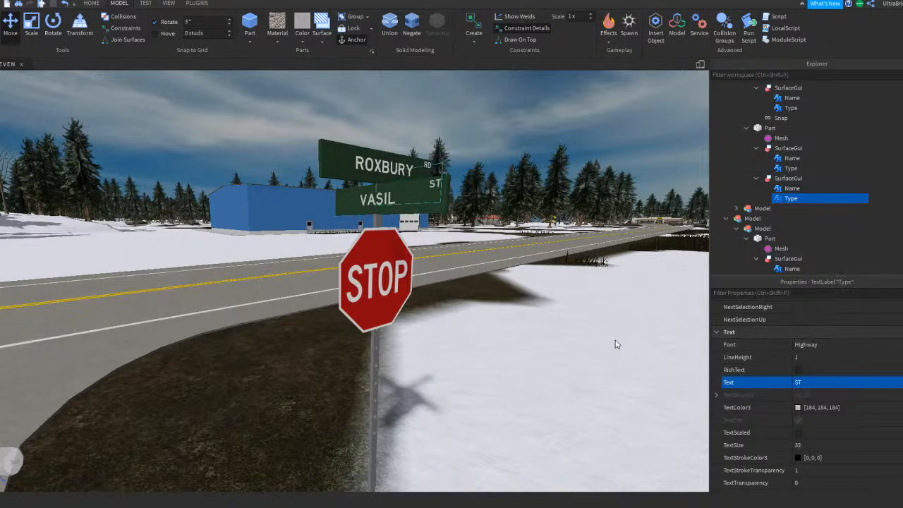
Step: Examine the renamed stop sign and its plates from several distances around the intersection
{"action": "left_click", "coordinate": [609, 365]}
{"action": "key", "text": "a"}
{"action": "right_click_drag", "start_coordinate": [609, 365], "coordinate": [570, 355]}
{"action": "key", "text": "w"}
{"action": "key", "text": "a"}
{"action": "key", "text": "d"}
{"action": "key", "text": "s"}
{"action": "key", "text": "s"}
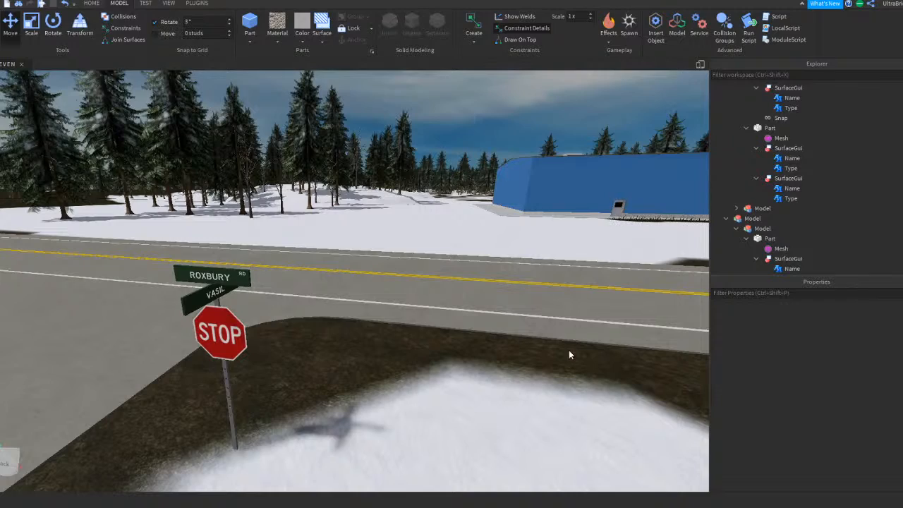
{"action": "right_click_drag", "start_coordinate": [486, 158], "coordinate": [485, 156]}
{"action": "key", "text": "s"}
{"action": "right_click_drag", "start_coordinate": [453, 234], "coordinate": [435, 271]}
{"action": "key", "text": "w"}
{"action": "key", "text": "w"}
{"action": "key", "text": "s"}
{"action": "key", "text": "w"}
{"action": "key", "text": "a"}
{"action": "right_click_drag", "start_coordinate": [388, 311], "coordinate": [422, 222]}
{"action": "key", "text": "s"}
{"action": "key", "text": "s"}
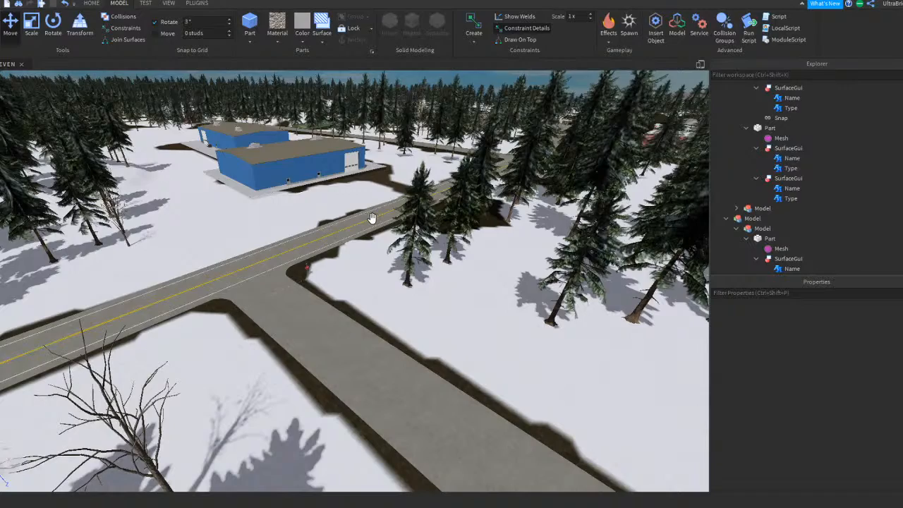
Step: Survey the main road and its branches from the snowy area out to the bare terrain
{"action": "key", "text": "w"}
{"action": "right_click_drag", "start_coordinate": [370, 295], "coordinate": [354, 147]}
{"action": "key", "text": "q"}
{"action": "key", "text": "e"}
{"action": "key", "text": "w"}
{"action": "key", "text": "w"}
{"action": "key", "text": "w"}
{"action": "key", "text": "w"}
{"action": "key", "text": "w"}
{"action": "key", "text": "e"}
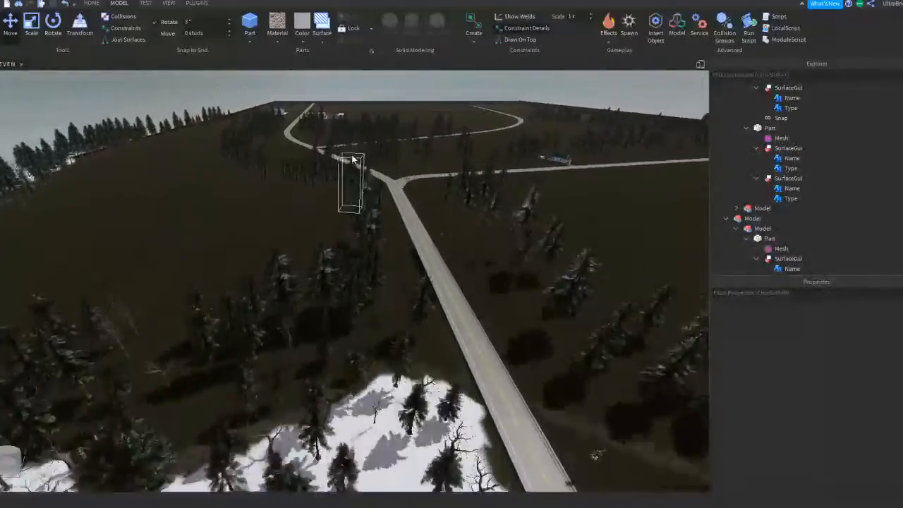
{"action": "key", "text": "w"}
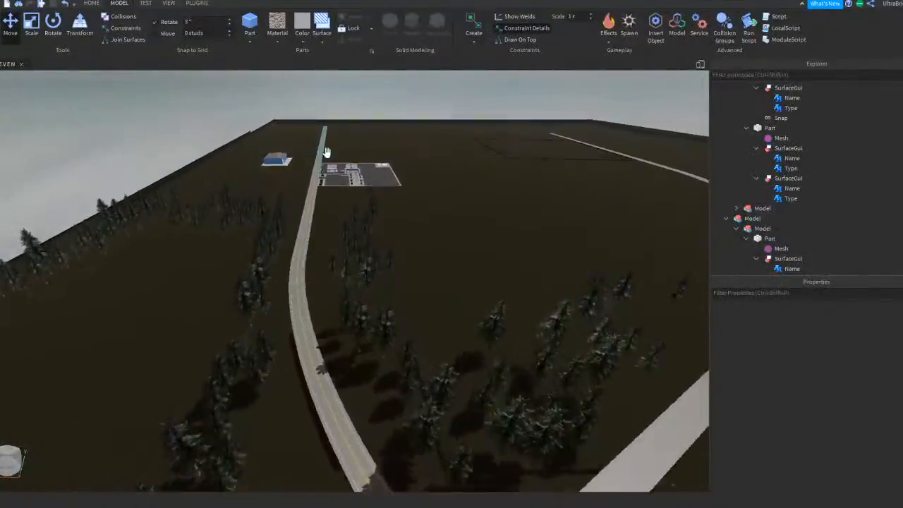
Step: Examine how the gas station lot and the nearby blue building sit along the straight road
{"action": "left_click", "coordinate": [367, 162]}
{"action": "key", "text": "w"}
{"action": "key", "text": "a"}
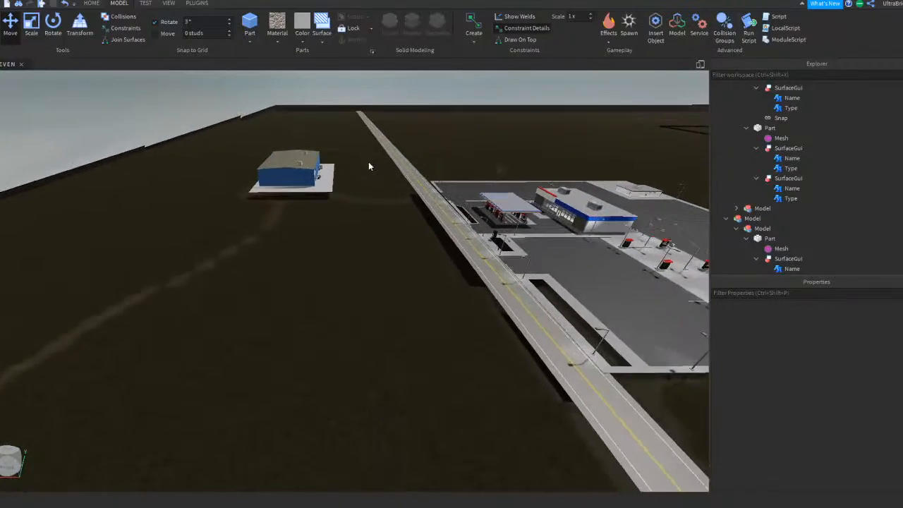
{"action": "key", "text": "d"}
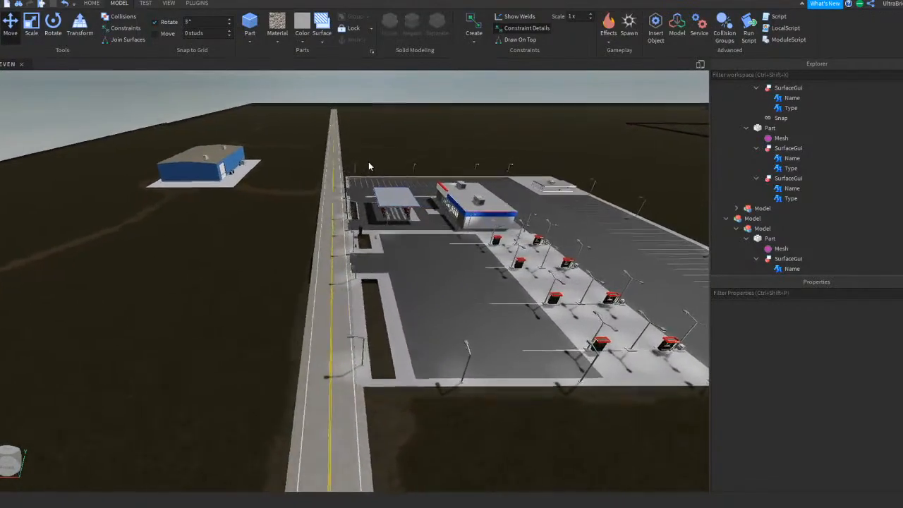
{"action": "key", "text": "w"}
{"action": "key", "text": "a"}
{"action": "key", "text": "w"}
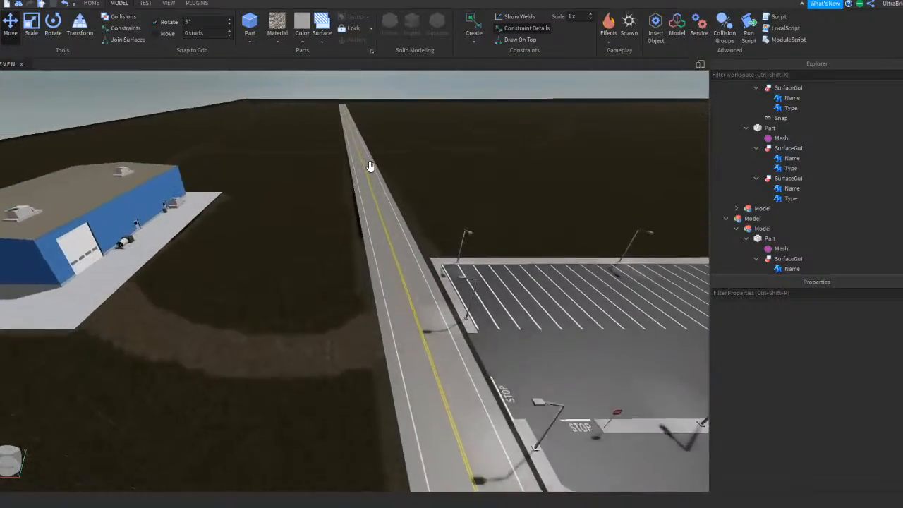
{"action": "key", "text": "a"}
{"action": "right_click_drag", "start_coordinate": [374, 169], "coordinate": [374, 168]}
{"action": "key", "text": "w"}
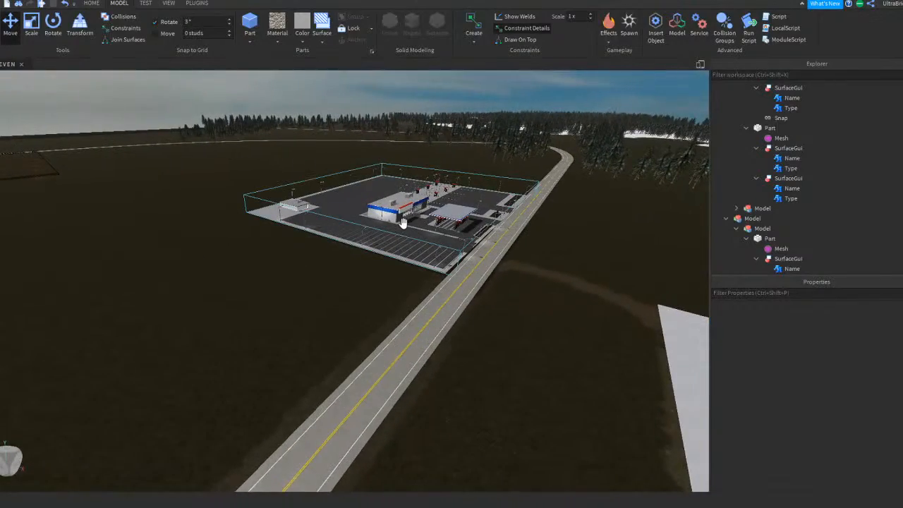
{"action": "right_click_drag", "start_coordinate": [403, 221], "coordinate": [403, 222]}
{"action": "key", "text": "w"}
{"action": "key", "text": "a"}
{"action": "right_click_drag", "start_coordinate": [438, 245], "coordinate": [432, 249]}
{"action": "key", "text": "a"}
{"action": "key", "text": "d"}
{"action": "key", "text": "d"}
{"action": "right_click_drag", "start_coordinate": [236, 205], "coordinate": [237, 206]}
{"action": "key", "text": "w"}
Step: Set the rotation snap to 1° and rotate the gas station lot so its edge runs parallel to the road
{"action": "left_click", "coordinate": [237, 206]}
{"action": "key", "text": "a"}
{"action": "key", "text": "w"}
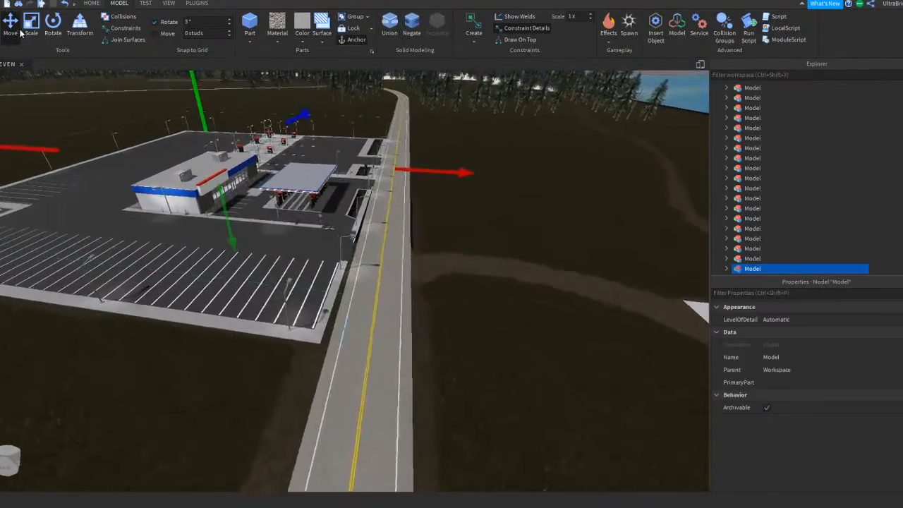
{"action": "left_click", "coordinate": [54, 30]}
{"action": "right_click_drag", "start_coordinate": [259, 164], "coordinate": [259, 165]}
{"action": "key", "text": "d"}
{"action": "left_click_drag", "start_coordinate": [258, 164], "coordinate": [247, 164]}
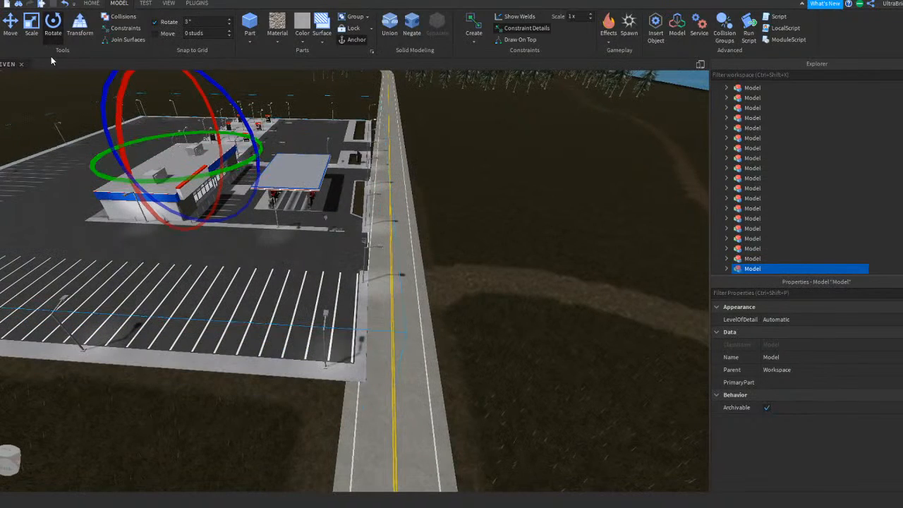
{"action": "left_click", "coordinate": [63, 5]}
{"action": "type", "text": "1"}
{"action": "right_click_drag", "start_coordinate": [278, 144], "coordinate": [282, 149]}
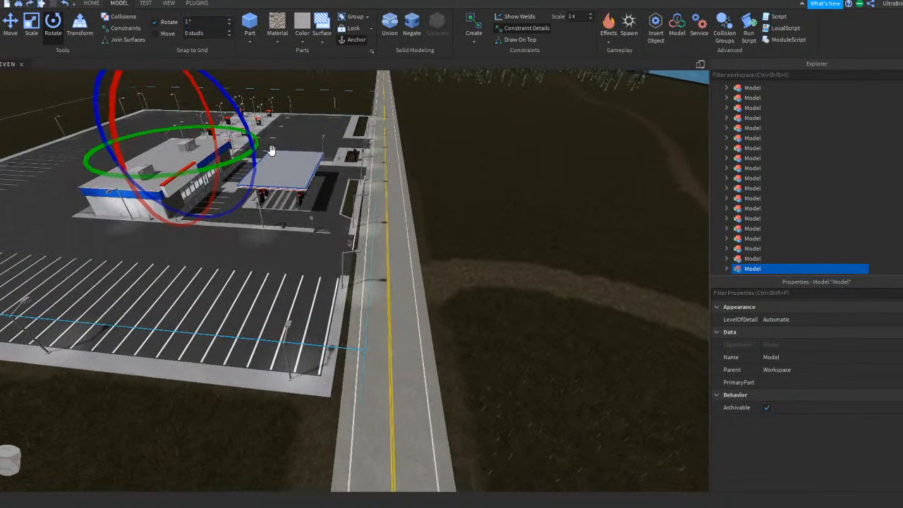
{"action": "left_click_drag", "start_coordinate": [233, 156], "coordinate": [238, 158]}
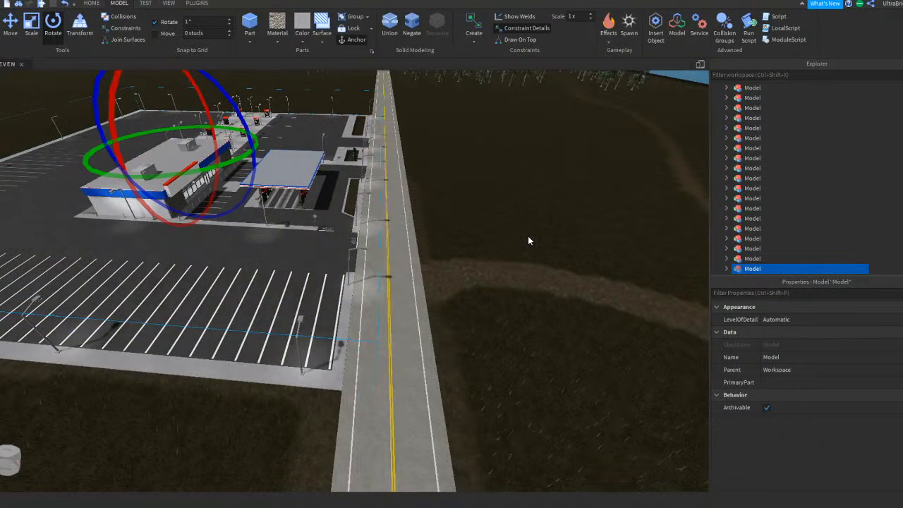
{"action": "scroll", "coordinate": [528, 236], "scroll_direction": "up", "scroll_amount": 3}
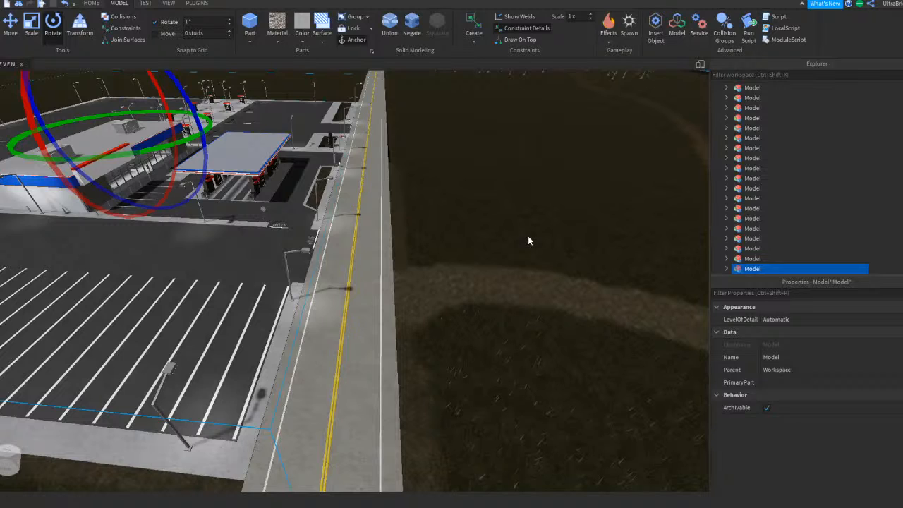
{"action": "left_click", "coordinate": [479, 224]}
Step: Check the gas station lot's edge against the road along its full length
{"action": "right_click_drag", "start_coordinate": [479, 224], "coordinate": [453, 233]}
{"action": "key", "text": "w"}
{"action": "key", "text": "w"}
{"action": "key", "text": "w"}
{"action": "scroll", "coordinate": [611, 167], "scroll_direction": "down", "scroll_amount": 6}
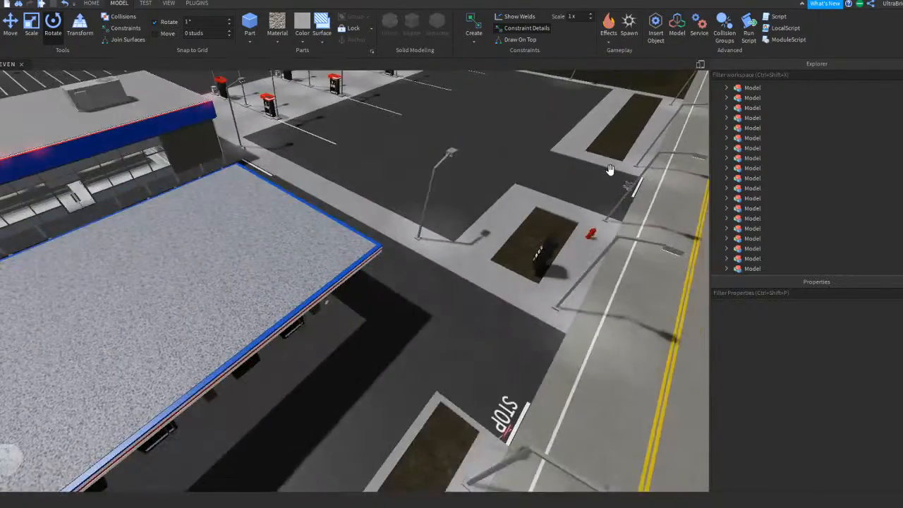
{"action": "scroll", "coordinate": [482, 161], "scroll_direction": "down", "scroll_amount": 8}
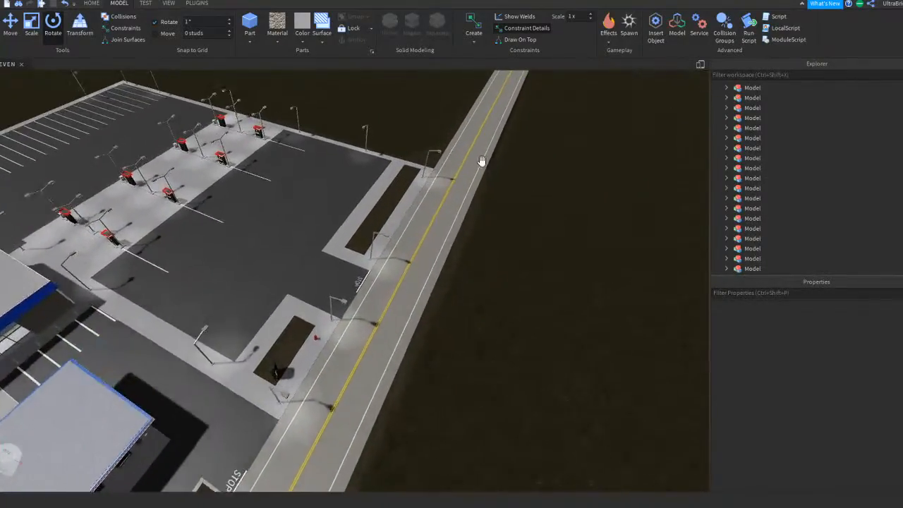
{"action": "key", "text": "w"}
{"action": "right_click_drag", "start_coordinate": [482, 161], "coordinate": [482, 161]}
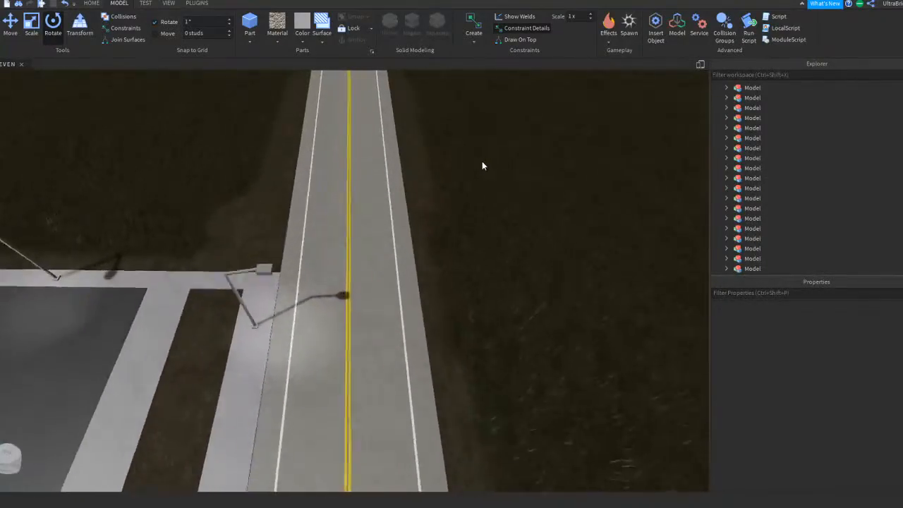
{"action": "scroll", "coordinate": [481, 164], "scroll_direction": "down", "scroll_amount": 10}
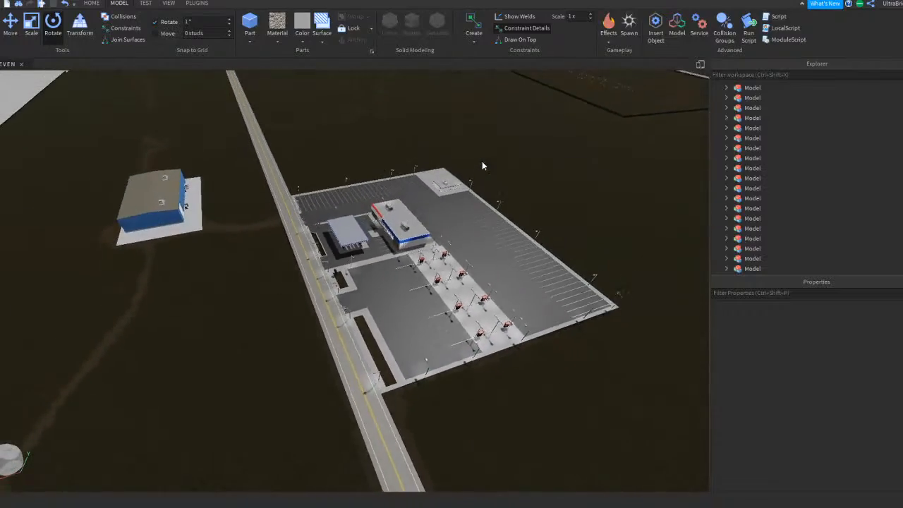
Step: Survey the outlying roads, the bare terrain and the snowy road beside the frozen lake
{"action": "key", "text": "s"}
{"action": "right_click_drag", "start_coordinate": [482, 162], "coordinate": [482, 160]}
{"action": "key", "text": "d"}
{"action": "key", "text": "s"}
{"action": "key", "text": "w"}
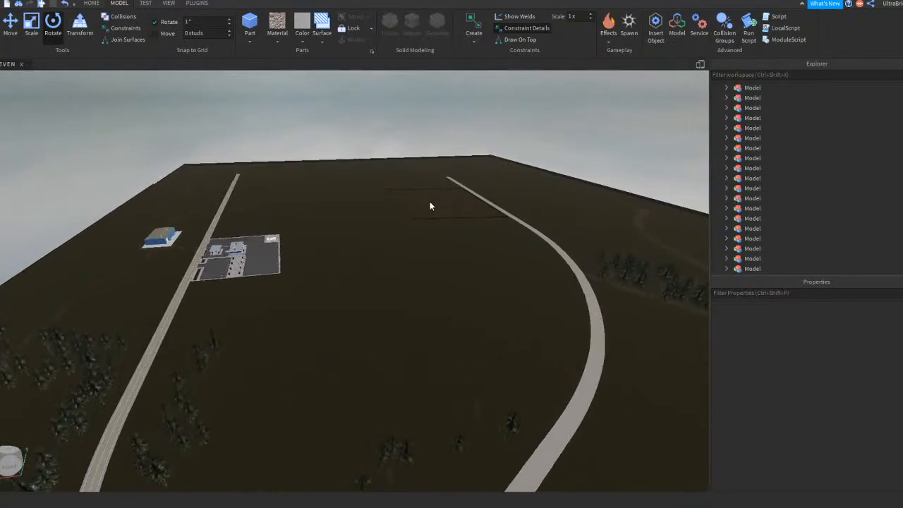
{"action": "key", "text": "w"}
{"action": "right_click_drag", "start_coordinate": [431, 226], "coordinate": [430, 226]}
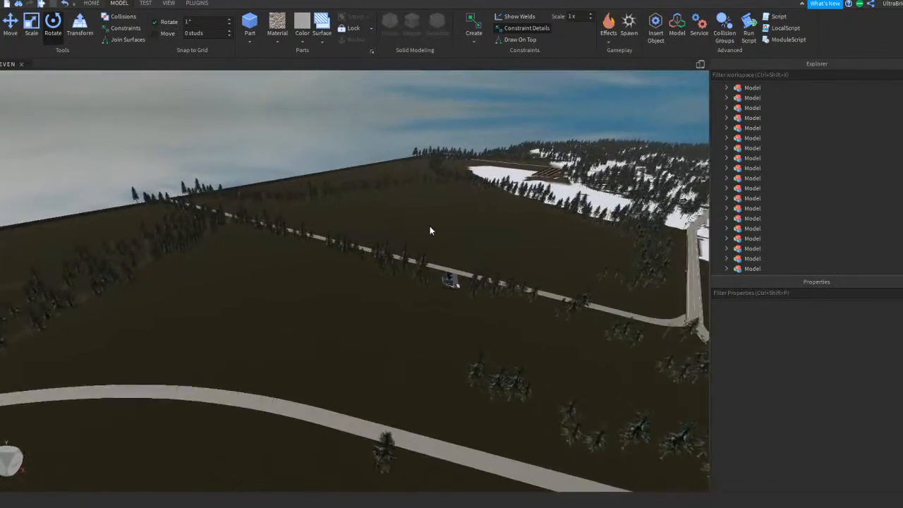
{"action": "right_click_drag", "start_coordinate": [228, 287], "coordinate": [232, 287]}
{"action": "key", "text": "s"}
{"action": "right_click_drag", "start_coordinate": [378, 252], "coordinate": [367, 252]}
{"action": "key", "text": "w"}
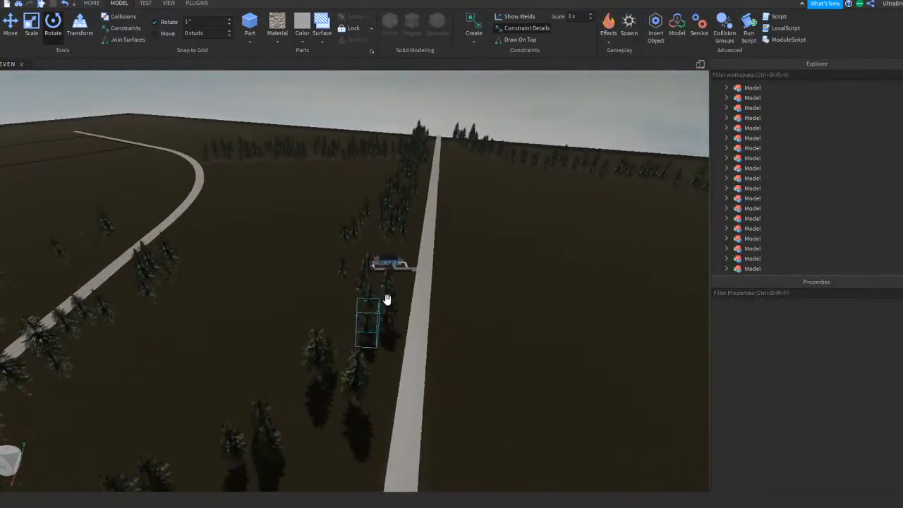
{"action": "right_click_drag", "start_coordinate": [404, 289], "coordinate": [399, 290]}
{"action": "key", "text": "w"}
{"action": "scroll", "coordinate": [400, 292], "scroll_direction": "up", "scroll_amount": 4}
{"action": "scroll", "coordinate": [507, 132], "scroll_direction": "up", "scroll_amount": 5}
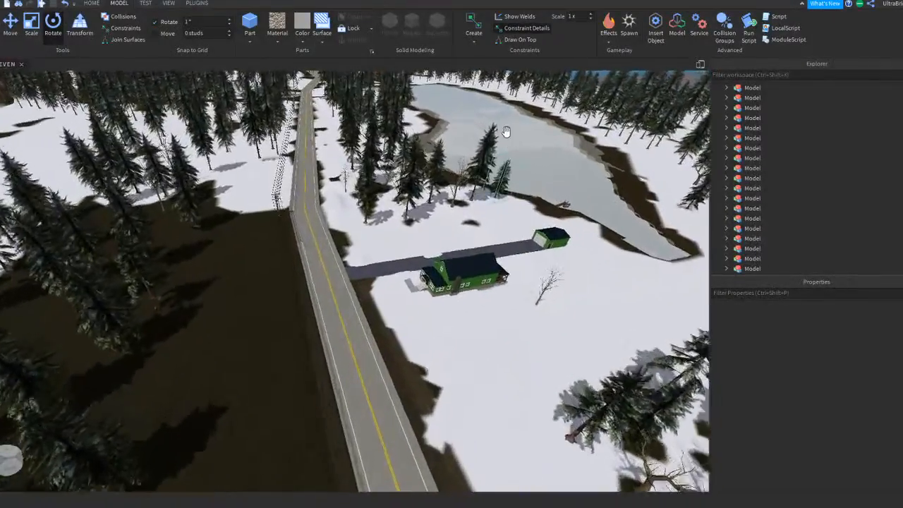
{"action": "right_click_drag", "start_coordinate": [467, 323], "coordinate": [459, 310]}
{"action": "scroll", "coordinate": [410, 212], "scroll_direction": "up", "scroll_amount": 5}
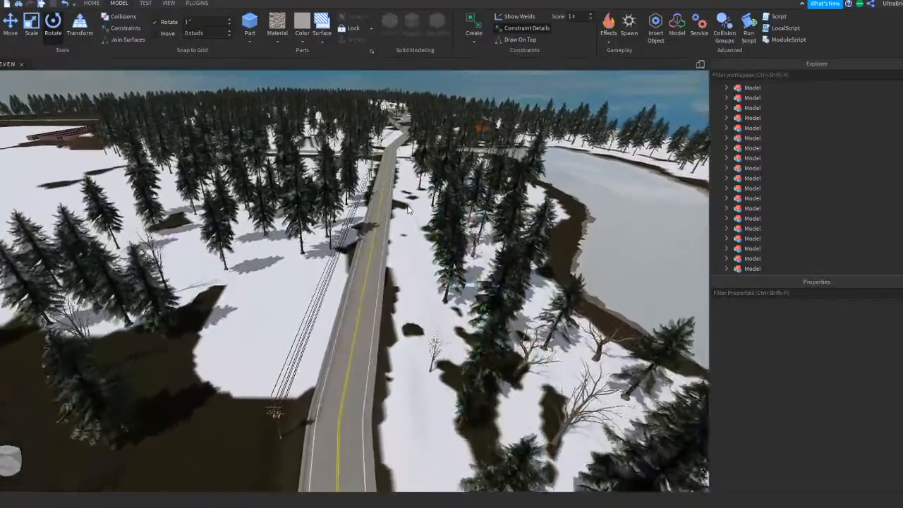
{"action": "scroll", "coordinate": [409, 210], "scroll_direction": "up", "scroll_amount": 6}
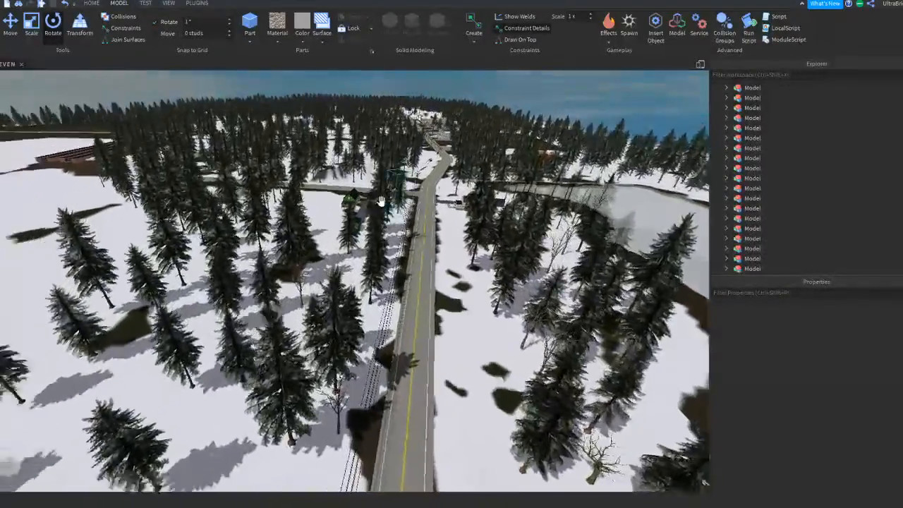
{"action": "right_click_drag", "start_coordinate": [410, 208], "coordinate": [405, 201]}
{"action": "key", "text": "s"}
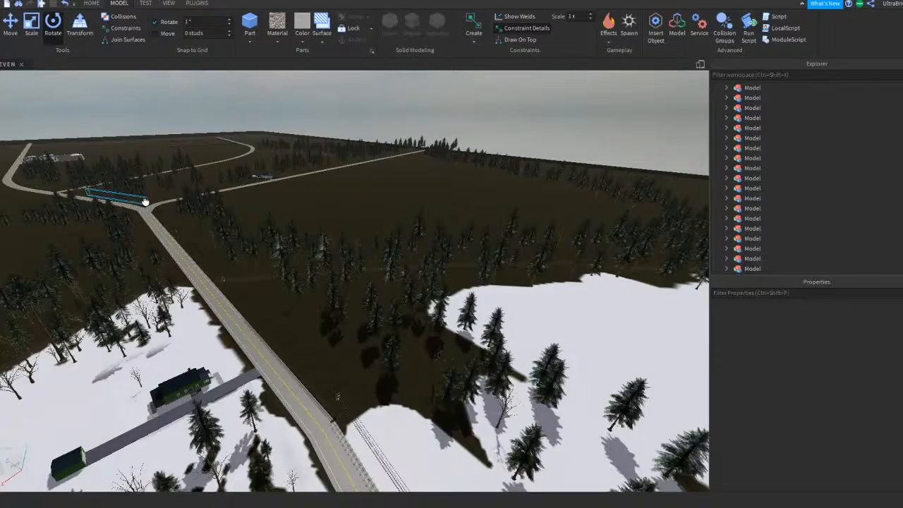
Step: Examine the road junction in the bare area, with its power lines and surrounding trees
{"action": "left_click", "coordinate": [145, 202]}
{"action": "key", "text": "f"}
{"action": "right_click_drag", "start_coordinate": [455, 303], "coordinate": [537, 318]}
{"action": "left_click", "coordinate": [595, 232]}
{"action": "scroll", "coordinate": [595, 236], "scroll_direction": "up", "scroll_amount": 5}
{"action": "right_click_drag", "start_coordinate": [474, 280], "coordinate": [283, 310]}
{"action": "scroll", "coordinate": [475, 279], "scroll_direction": "down", "scroll_amount": 10}
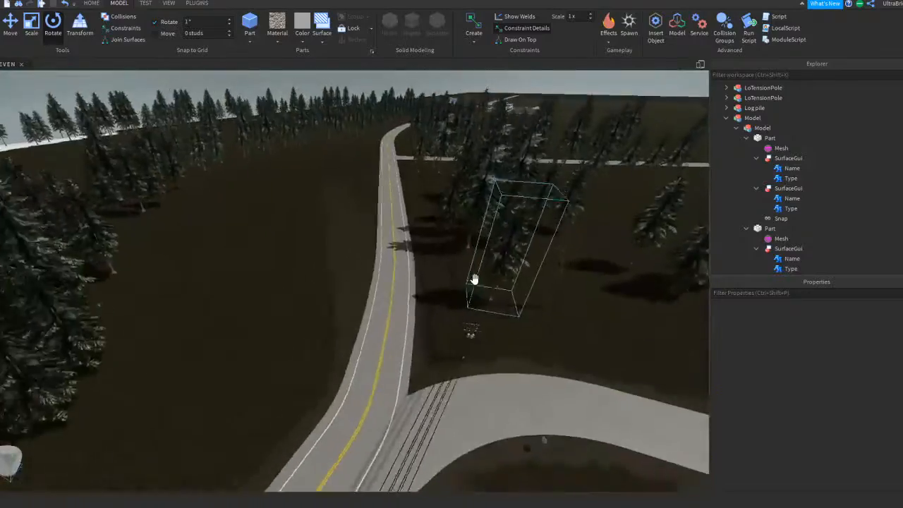
{"action": "scroll", "coordinate": [475, 282], "scroll_direction": "up", "scroll_amount": 10}
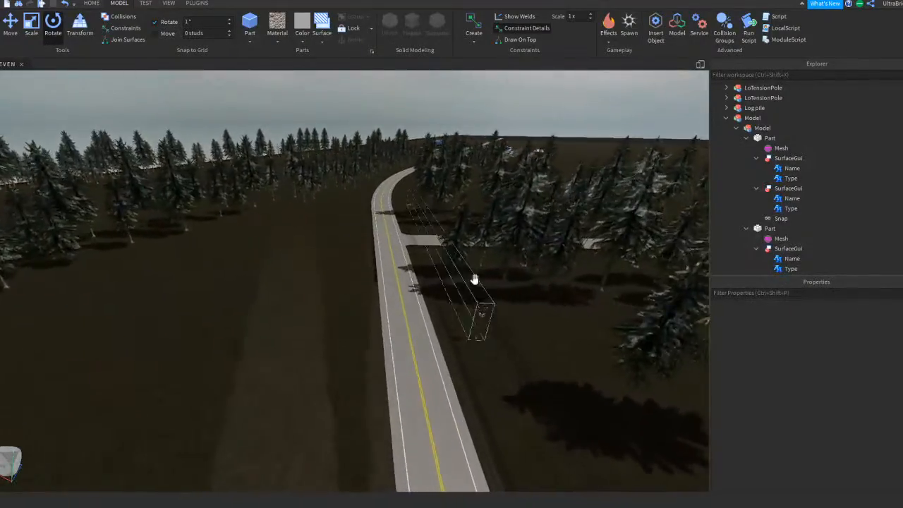
{"action": "scroll", "coordinate": [475, 280], "scroll_direction": "down", "scroll_amount": 8}
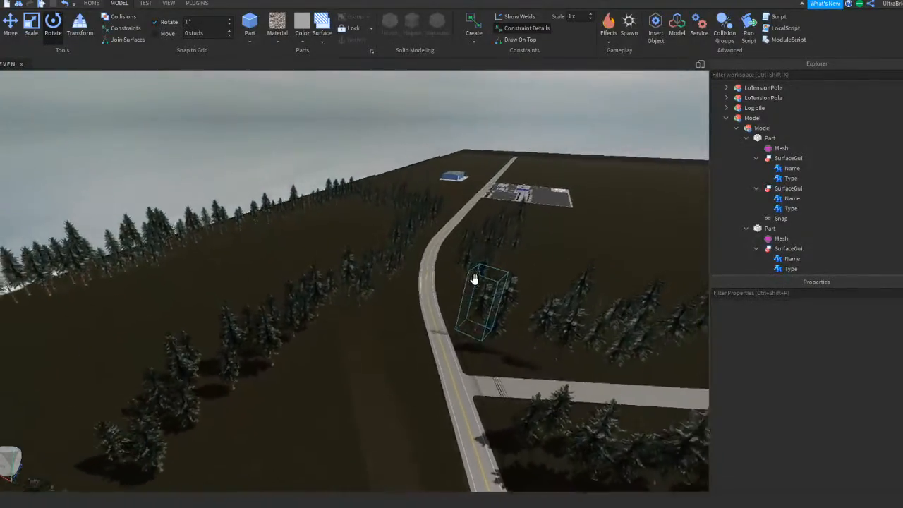
{"action": "right_click_drag", "start_coordinate": [475, 280], "coordinate": [494, 280]}
{"action": "right_click_drag", "start_coordinate": [352, 277], "coordinate": [351, 276]}
{"action": "key", "text": "w"}
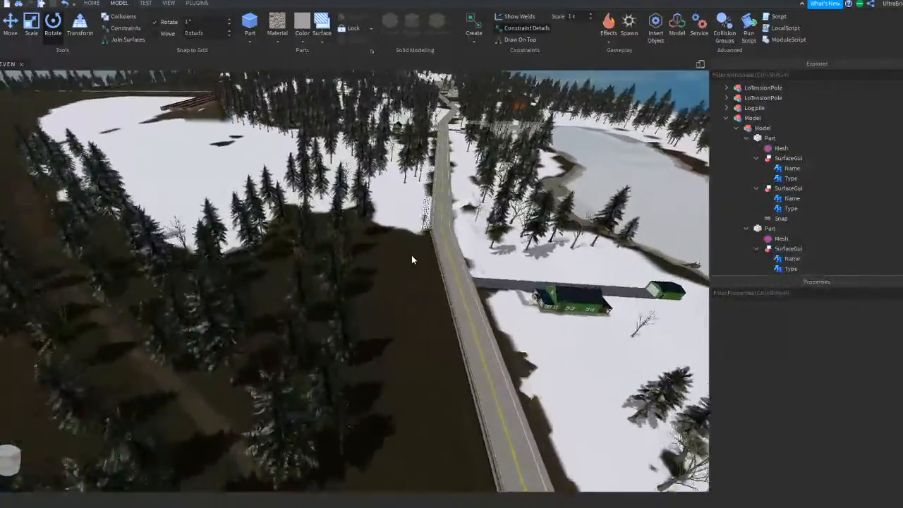
Step: Follow the main road back through the snowy town and inspect the Walgreens corner
{"action": "right_click_drag", "start_coordinate": [412, 257], "coordinate": [408, 255]}
{"action": "key", "text": "w"}
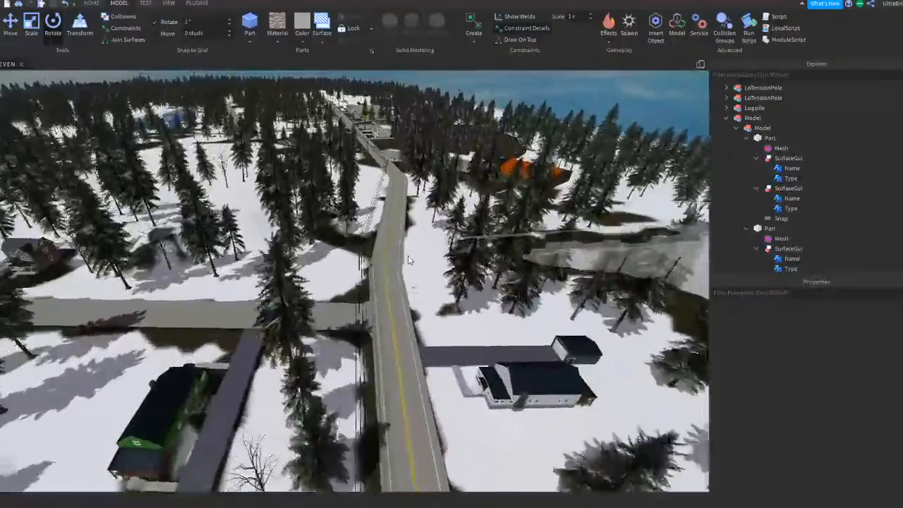
{"action": "key", "text": "w"}
{"action": "right_click_drag", "start_coordinate": [529, 287], "coordinate": [394, 265]}
{"action": "key", "text": "s"}
{"action": "key", "text": "w"}
{"action": "key", "text": "s"}
{"action": "key", "text": "w"}
{"action": "key", "text": "s"}
{"action": "key", "text": "w"}
{"action": "key", "text": "w"}
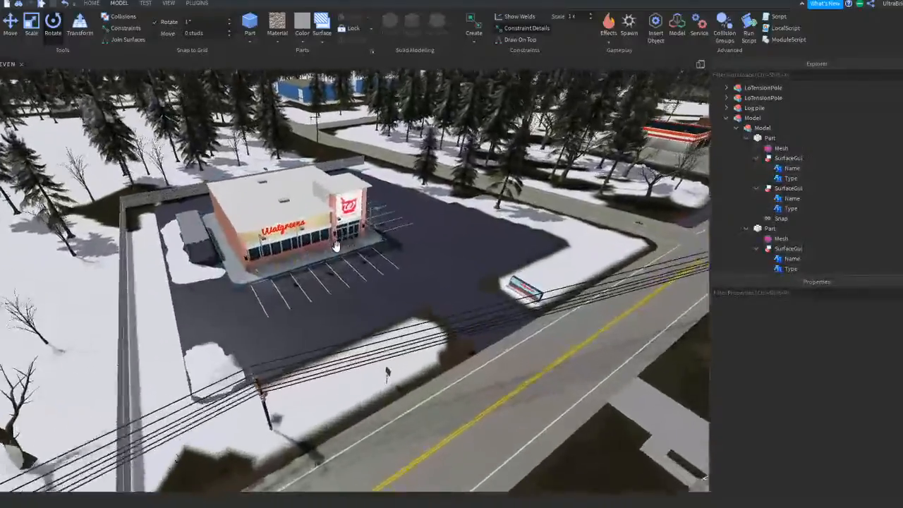
Step: Inspect the Walgreens, Dollar General and Staples lots and their surroundings along the main road
{"action": "right_click_drag", "start_coordinate": [336, 247], "coordinate": [337, 248]}
{"action": "key", "text": "s"}
{"action": "key", "text": "w"}
{"action": "key", "text": "a"}
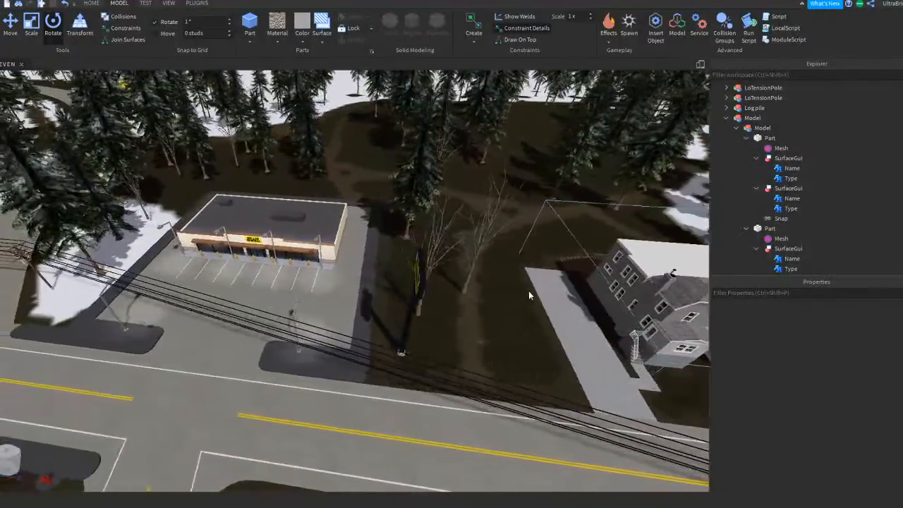
{"action": "key", "text": "a"}
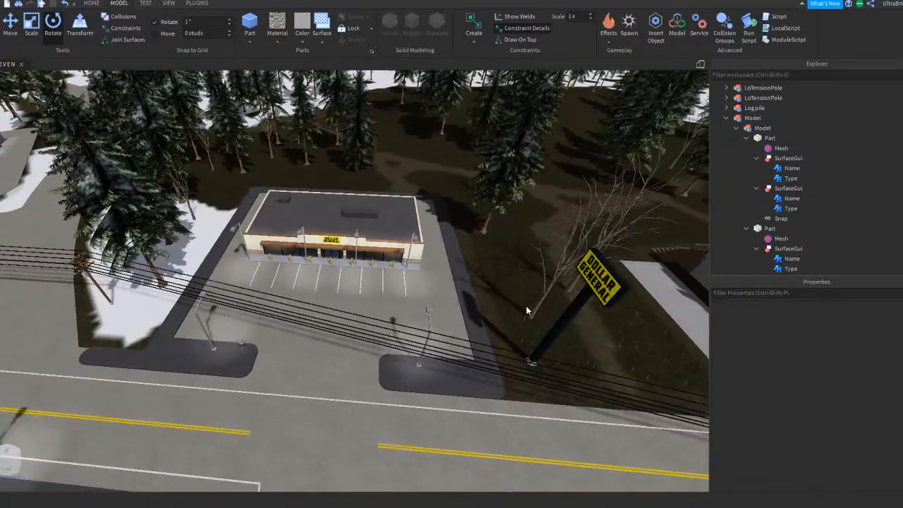
{"action": "key", "text": "a"}
{"action": "right_click_drag", "start_coordinate": [526, 306], "coordinate": [403, 266]}
{"action": "key", "text": "w"}
{"action": "key", "text": "w"}
{"action": "key", "text": "w"}
{"action": "key", "text": "w"}
{"action": "key", "text": "d"}
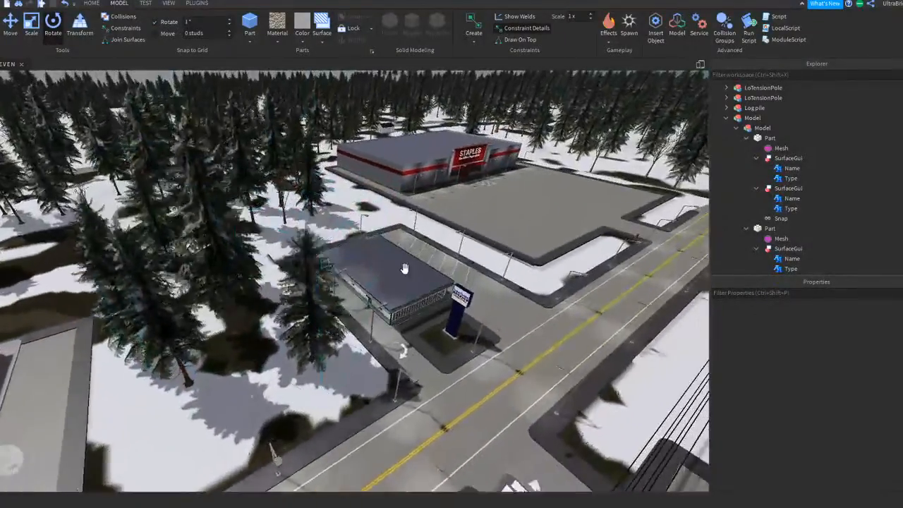
{"action": "key", "text": "d"}
Step: Examine the strip mall's storefronts, parking spaces and covered brick walkway up close
{"action": "right_click_drag", "start_coordinate": [427, 220], "coordinate": [434, 312]}
{"action": "key", "text": "w"}
{"action": "key", "text": "w"}
{"action": "key", "text": "w"}
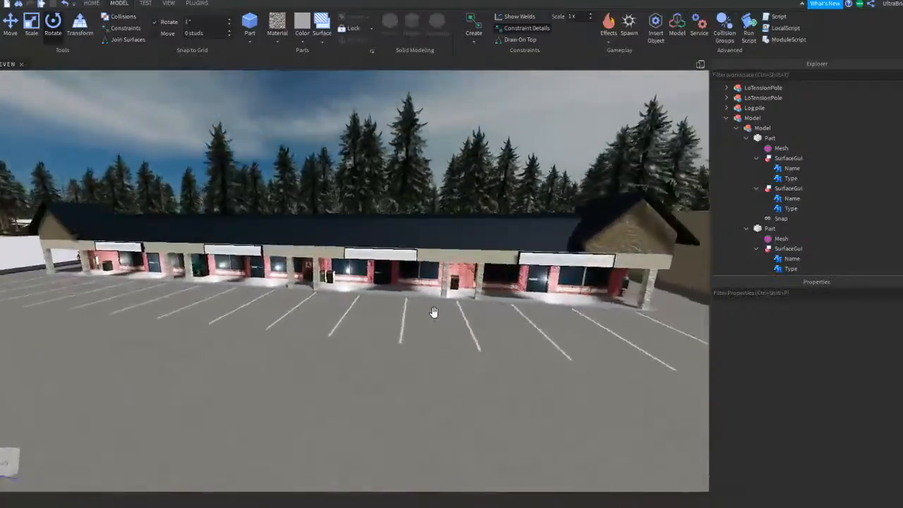
{"action": "key", "text": "w"}
{"action": "right_click_drag", "start_coordinate": [434, 312], "coordinate": [434, 312]}
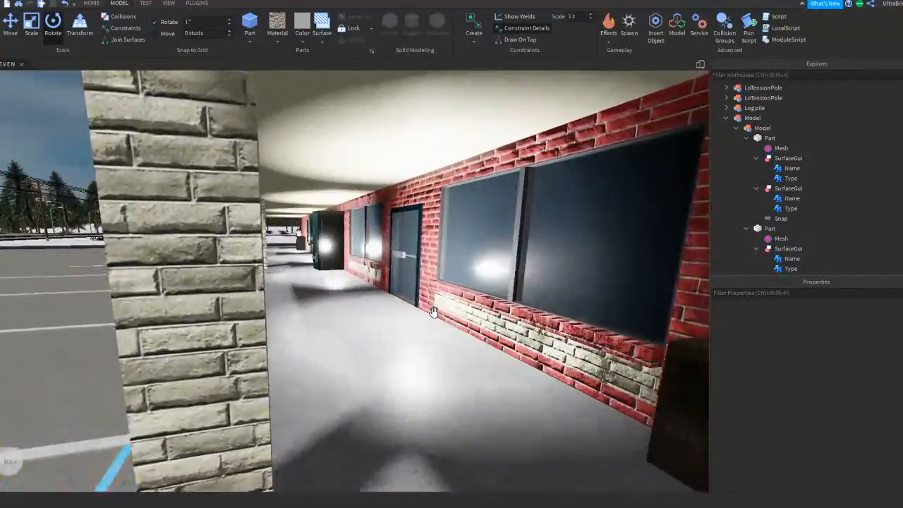
{"action": "key", "text": "a"}
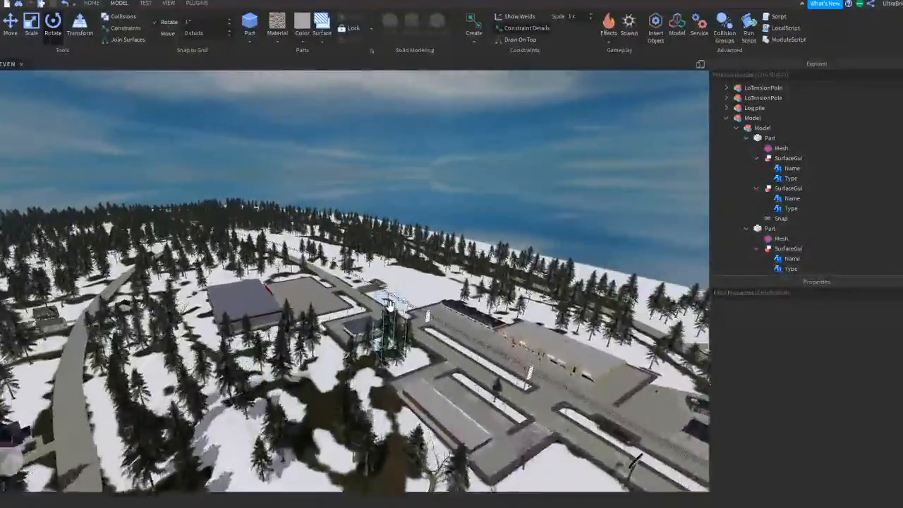
Step: Survey the town's overall layout from high above, from the shopping area along the main road to the outlying woods
{"action": "key", "text": "w"}
{"action": "right_click_drag", "start_coordinate": [390, 305], "coordinate": [502, 259]}
{"action": "key", "text": "w"}
{"action": "key", "text": "w"}
{"action": "key", "text": "w"}
{"action": "right_click_drag", "start_coordinate": [390, 259], "coordinate": [336, 274]}
{"action": "key", "text": "w"}
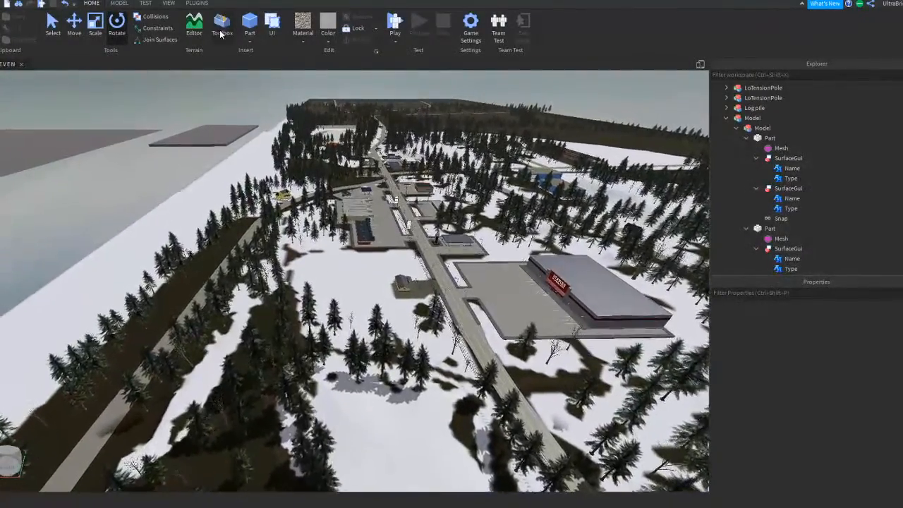
Step: Insert the red F350 truck from the recent toolbox models and place it on the paved fire station driveway near the road
{"action": "left_click", "coordinate": [222, 27]}
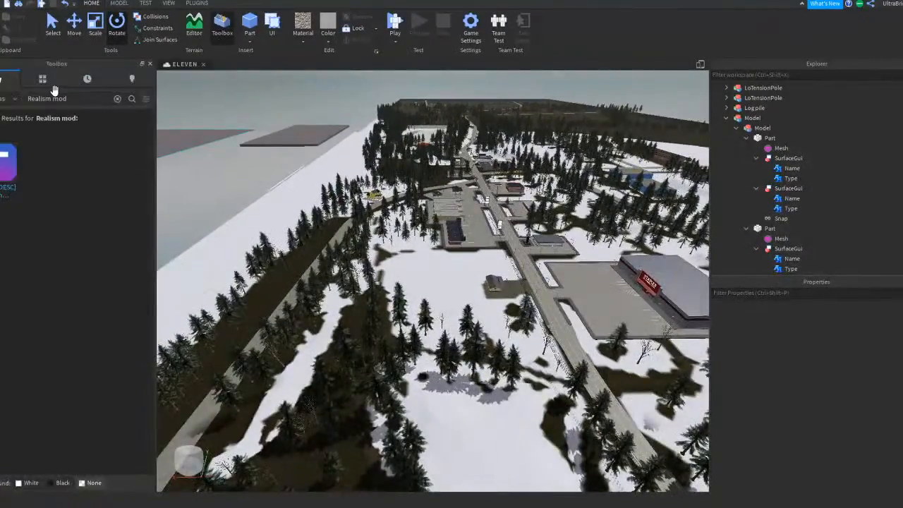
{"action": "left_click", "coordinate": [87, 78]}
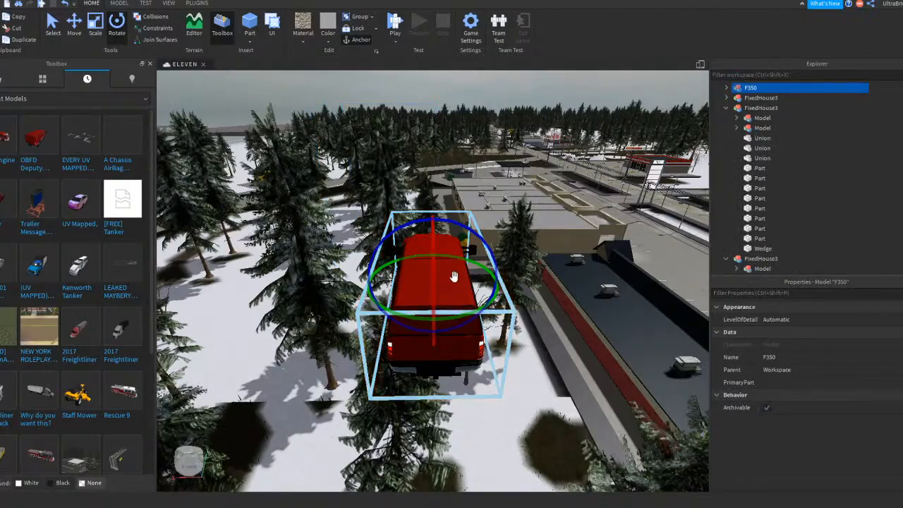
{"action": "key", "text": "w"}
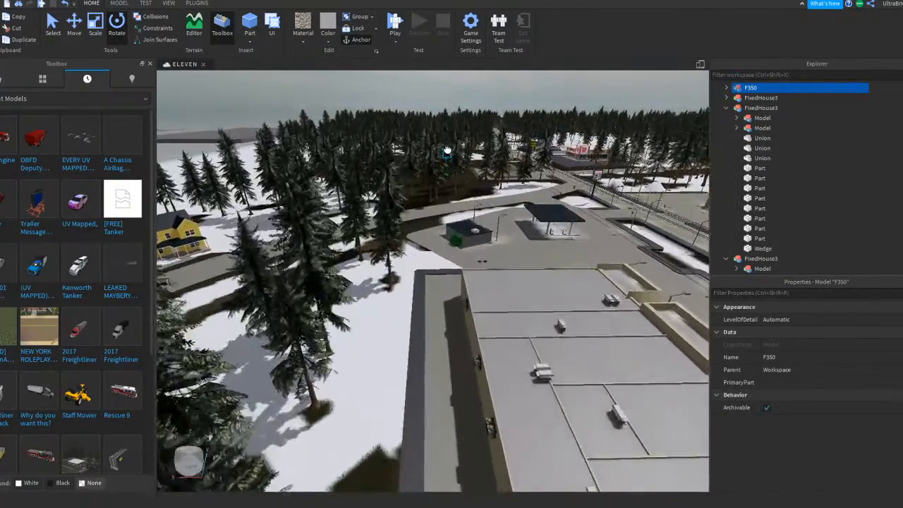
{"action": "key", "text": "w"}
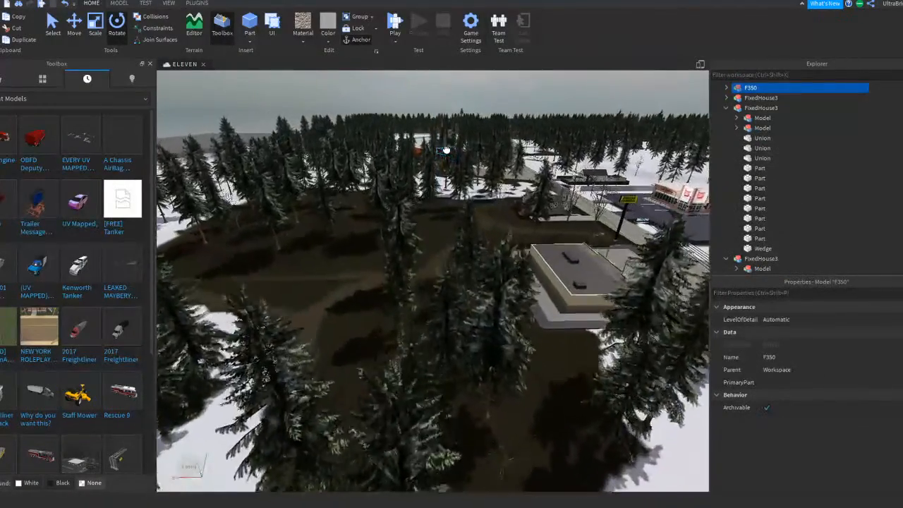
{"action": "scroll", "coordinate": [446, 150], "scroll_direction": "up", "scroll_amount": 15}
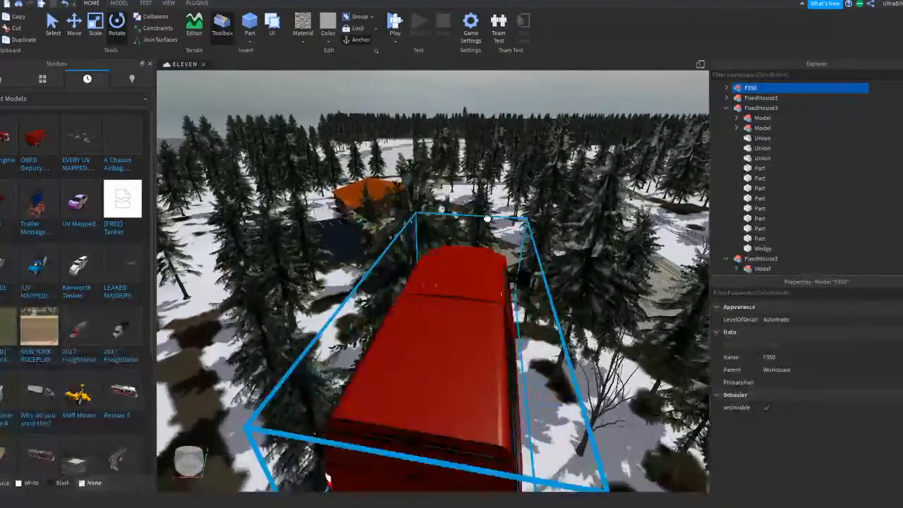
{"action": "key", "text": "w"}
{"action": "left_click_drag", "start_coordinate": [487, 218], "coordinate": [485, 287]}
{"action": "key", "text": "w"}
{"action": "key", "text": "a"}
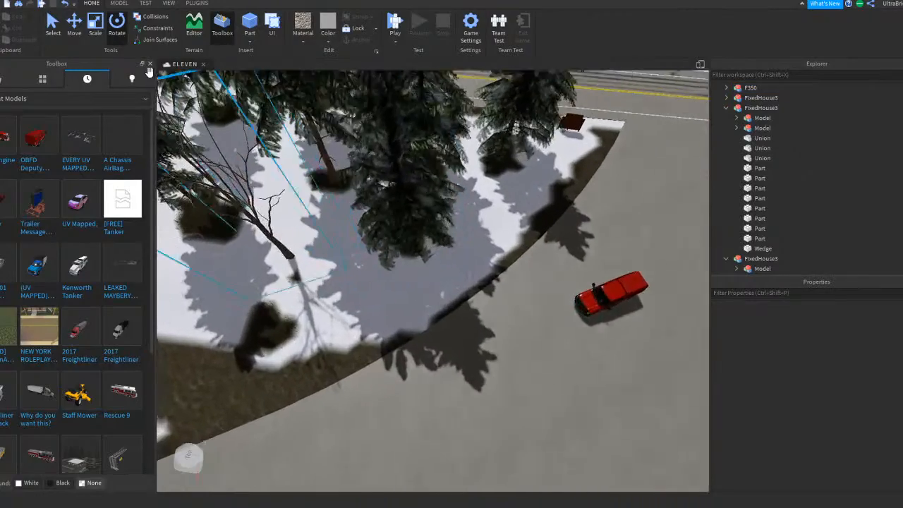
{"action": "left_click", "coordinate": [150, 64]}
Step: Start a playtest of the map on the driveway beside the F350 truck
{"action": "key", "text": "w"}
{"action": "right_click_drag", "start_coordinate": [363, 285], "coordinate": [362, 276]}
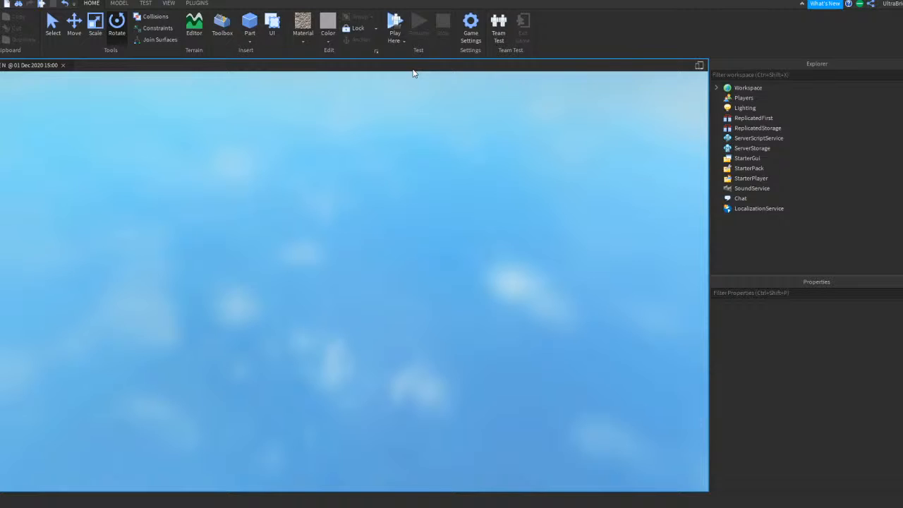
{"action": "key", "text": "F5"}
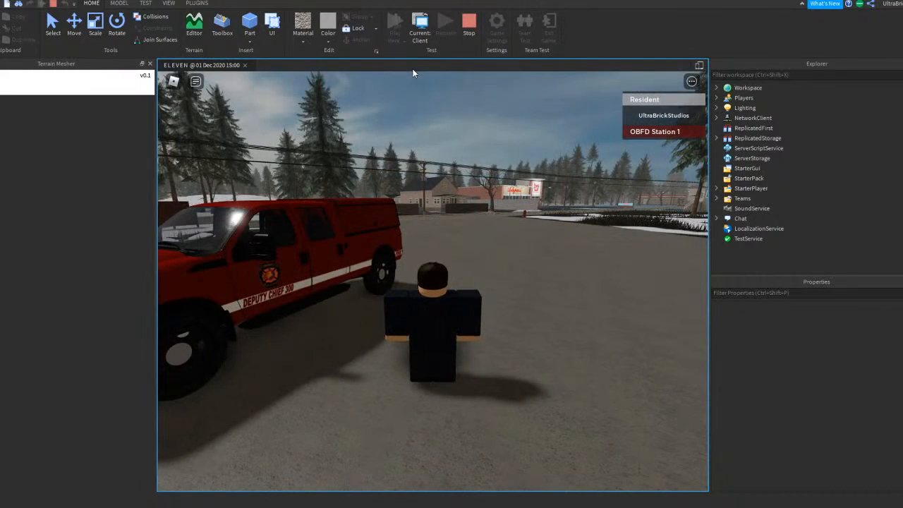
Step: Look over the parked truck, the driveway and the Walgreens across the road from near and far in the playtest
{"action": "scroll", "coordinate": [475, 253], "scroll_direction": "down", "scroll_amount": 8}
{"action": "right_click_drag", "start_coordinate": [475, 254], "coordinate": [475, 254]}
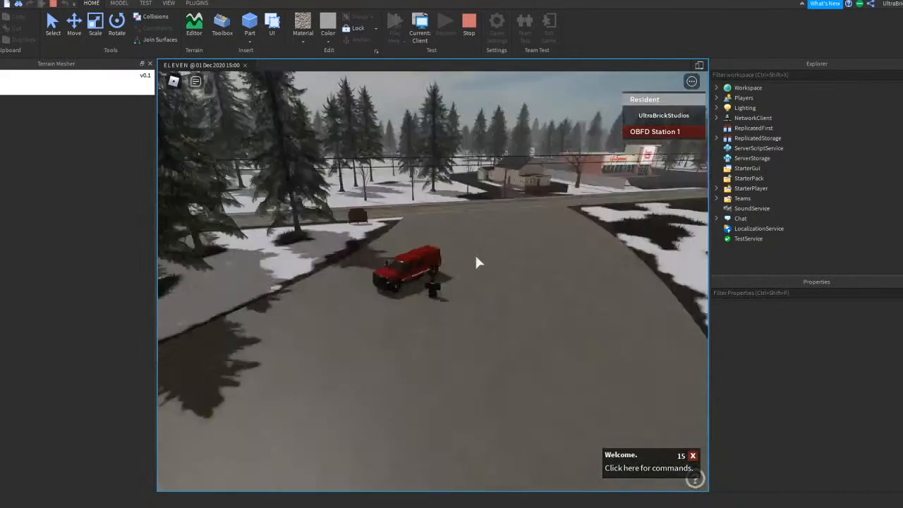
{"action": "scroll", "coordinate": [475, 254], "scroll_direction": "up", "scroll_amount": 6}
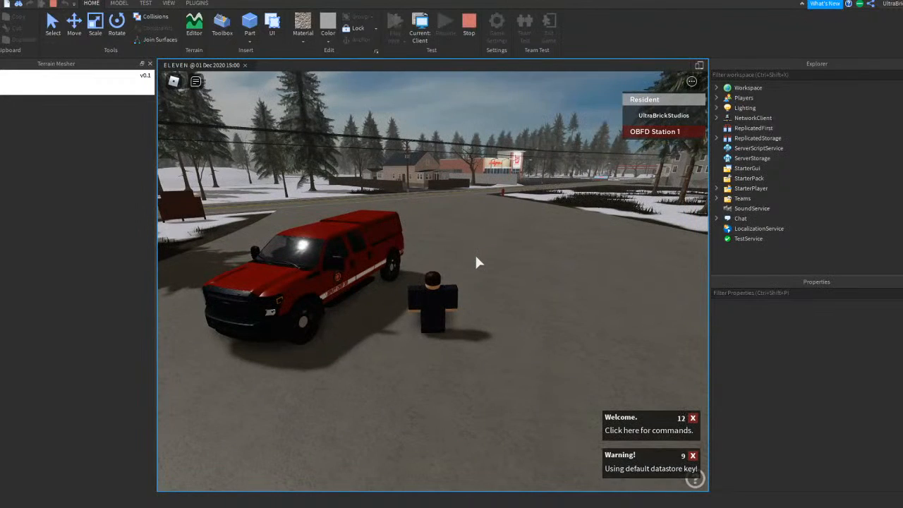
{"action": "scroll", "coordinate": [476, 254], "scroll_direction": "down", "scroll_amount": 5}
{"action": "scroll", "coordinate": [528, 161], "scroll_direction": "up", "scroll_amount": 2}
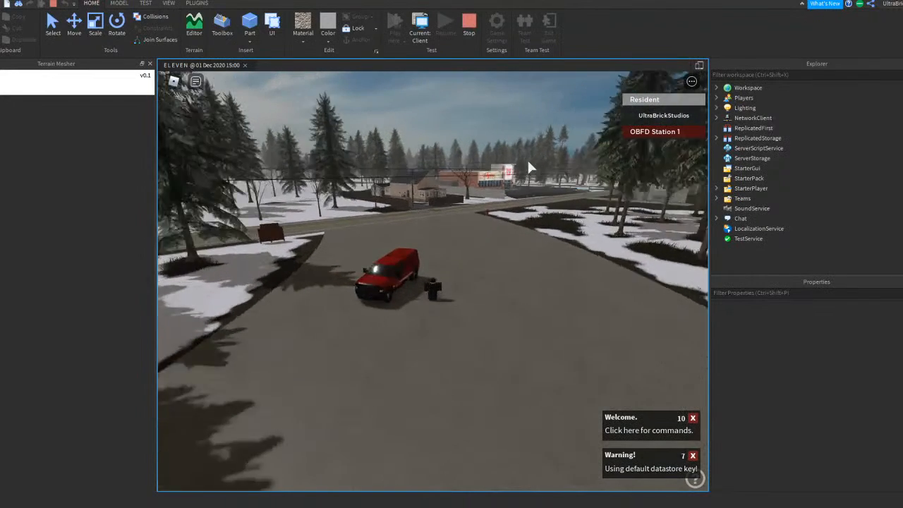
{"action": "scroll", "coordinate": [529, 167], "scroll_direction": "up", "scroll_amount": 2}
{"action": "scroll", "coordinate": [548, 178], "scroll_direction": "up", "scroll_amount": 2}
{"action": "scroll", "coordinate": [515, 182], "scroll_direction": "down", "scroll_amount": 4}
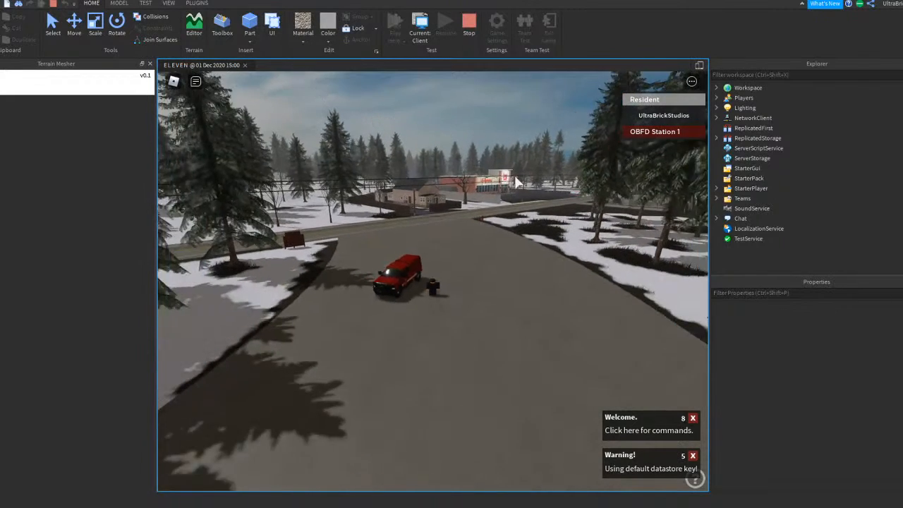
{"action": "scroll", "coordinate": [506, 186], "scroll_direction": "up", "scroll_amount": 5}
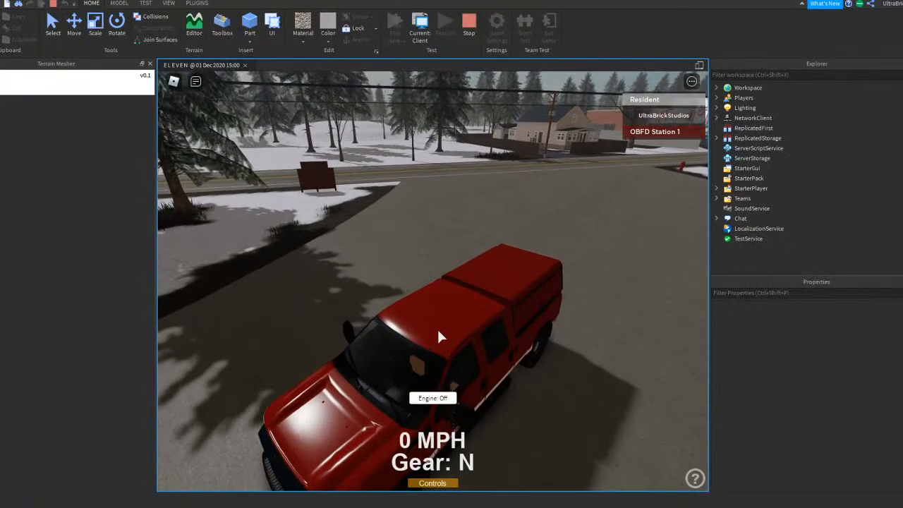
Step: Test-drive the truck up the driveway toward the fire station's garage bays
{"action": "key", "text": "e"}
{"action": "right_click_drag", "start_coordinate": [436, 327], "coordinate": [436, 327]}
{"action": "key", "text": "w"}
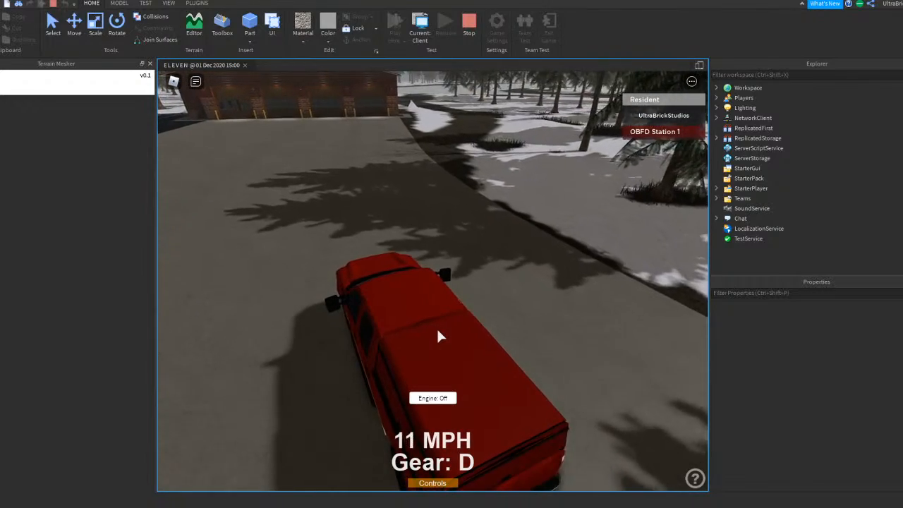
{"action": "key", "text": "d"}
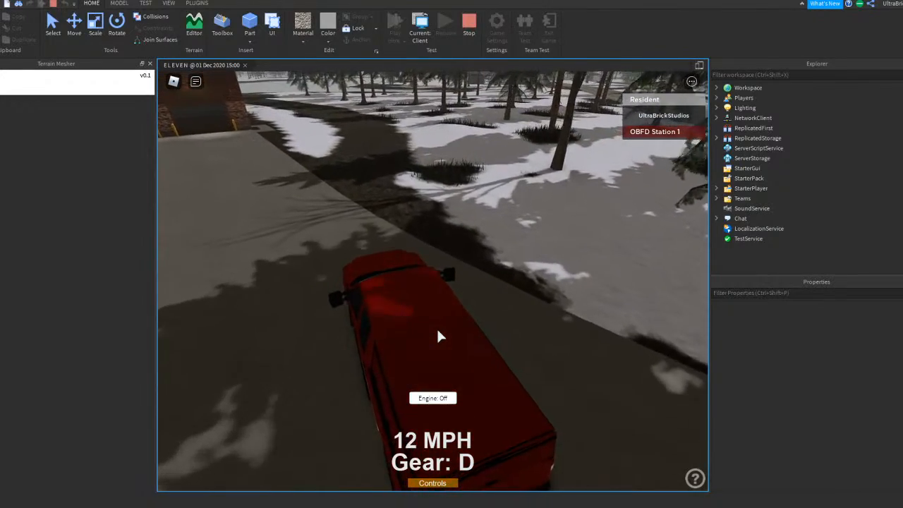
{"action": "key", "text": "a"}
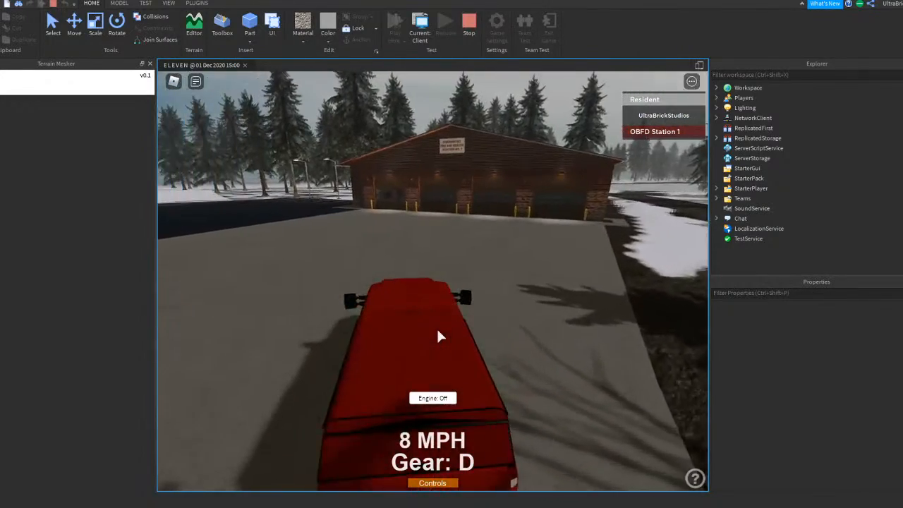
{"action": "right_click_drag", "start_coordinate": [438, 329], "coordinate": [394, 336]}
Step: Maneuver the truck onto the dirt track beside the fire station with its headlights switched on
{"action": "scroll", "coordinate": [425, 337], "scroll_direction": "down", "scroll_amount": 4}
{"action": "key", "text": "s"}
{"action": "key", "text": "w"}
{"action": "key", "text": "s"}
{"action": "key", "text": "l"}
{"action": "key", "text": "w"}
{"action": "key", "text": "s"}
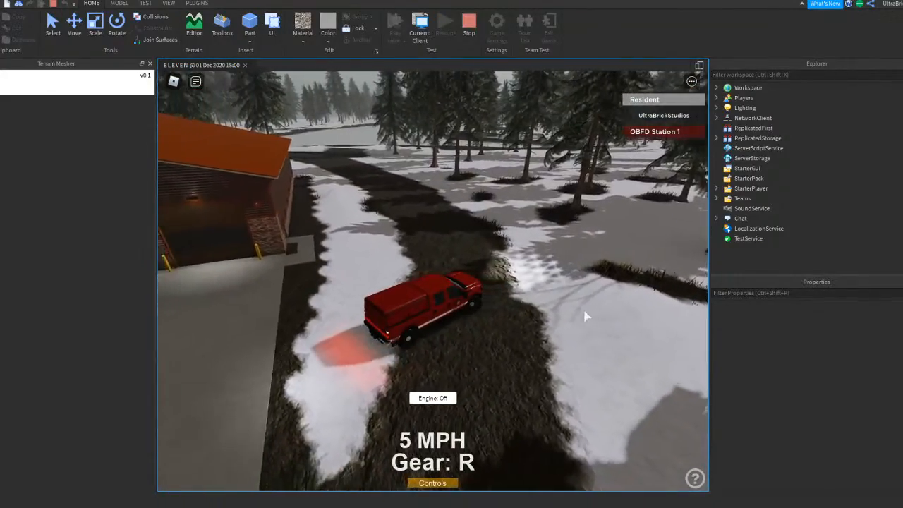
Step: Drive the truck along the dirt track behind the fire station to the clearing by the frozen lake
{"action": "key", "text": "w"}
{"action": "right_click_drag", "start_coordinate": [461, 307], "coordinate": [501, 304]}
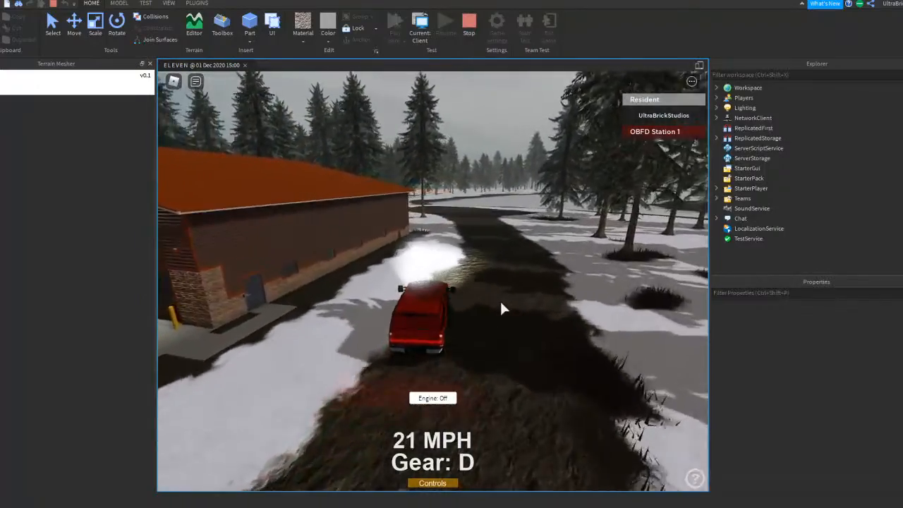
{"action": "key", "text": "d"}
{"action": "scroll", "coordinate": [501, 303], "scroll_direction": "up", "scroll_amount": 1}
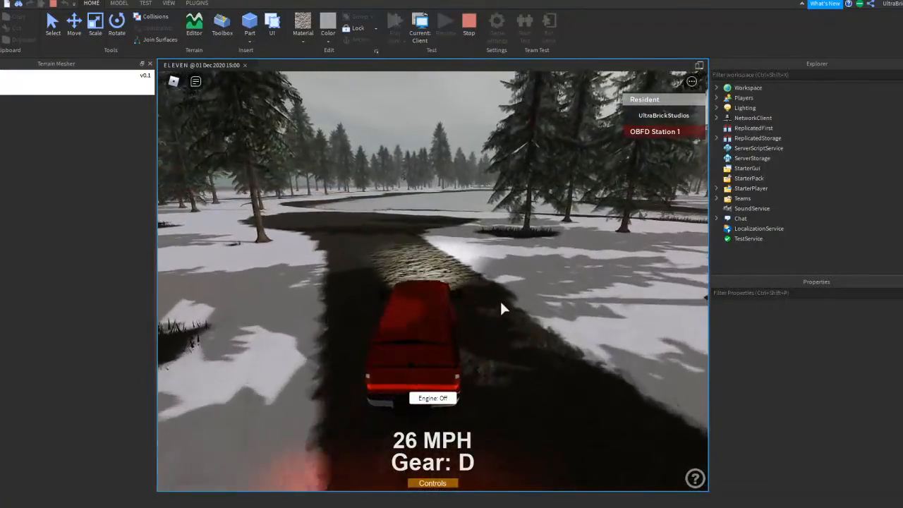
{"action": "key", "text": "a"}
{"action": "key", "text": "s"}
{"action": "key", "text": "w"}
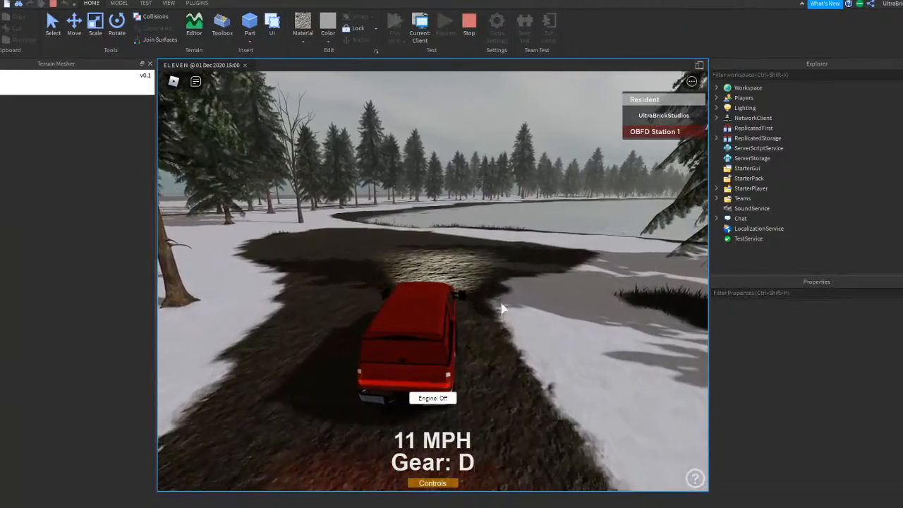
Step: Turn the truck around in the lakeside clearing and line it up with the dirt track leading back to the station
{"action": "key", "text": "d"}
{"action": "right_click_drag", "start_coordinate": [501, 303], "coordinate": [501, 303]}
{"action": "key", "text": "a"}
{"action": "key", "text": "s"}
{"action": "scroll", "coordinate": [501, 303], "scroll_direction": "down", "scroll_amount": 3}
{"action": "key", "text": "w"}
{"action": "key", "text": "s"}
{"action": "scroll", "coordinate": [501, 303], "scroll_direction": "up", "scroll_amount": 2}
{"action": "key", "text": "w"}
{"action": "scroll", "coordinate": [501, 304], "scroll_direction": "up", "scroll_amount": 2}
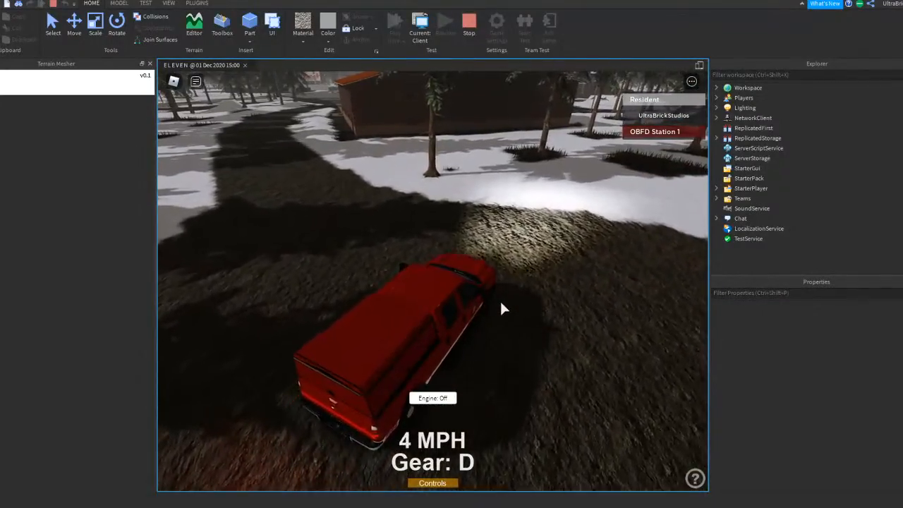
{"action": "key", "text": "w"}
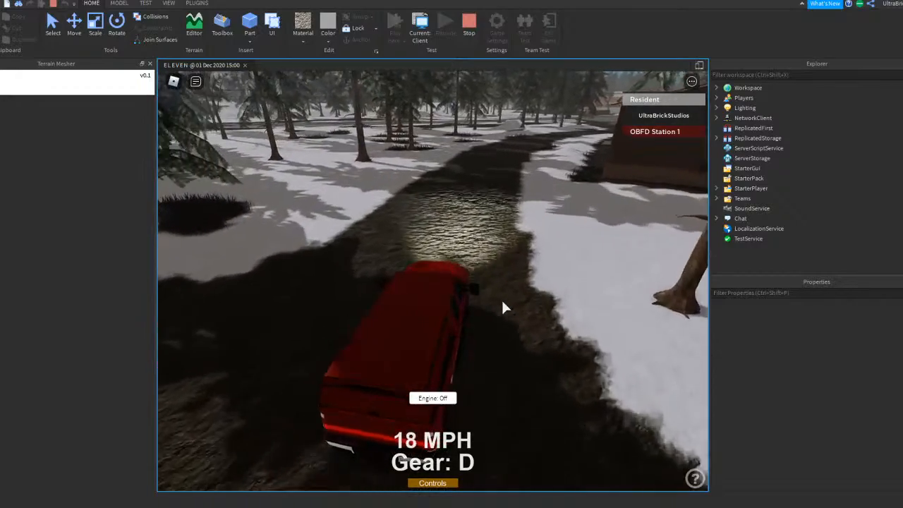
{"action": "key", "text": "s"}
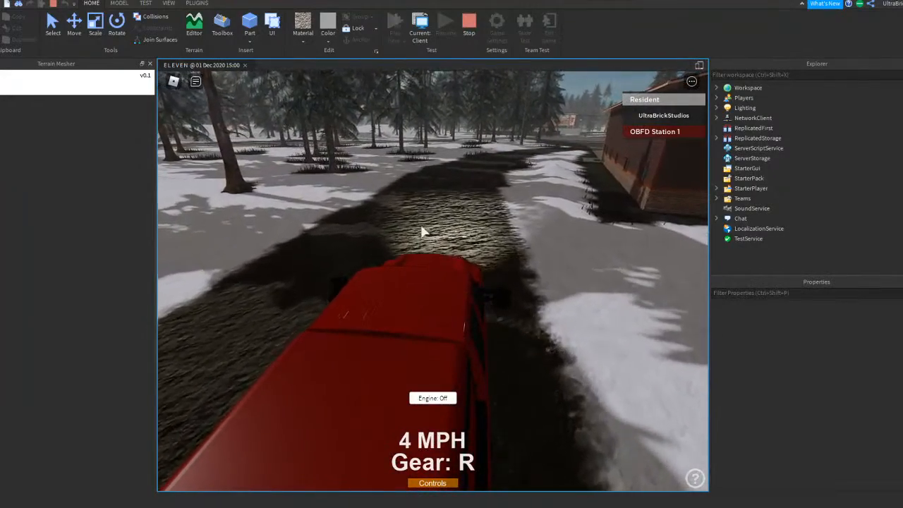
Step: Review the in-game settings, including the graphics quality, and resume the playtest
{"action": "key", "text": "Escape"}
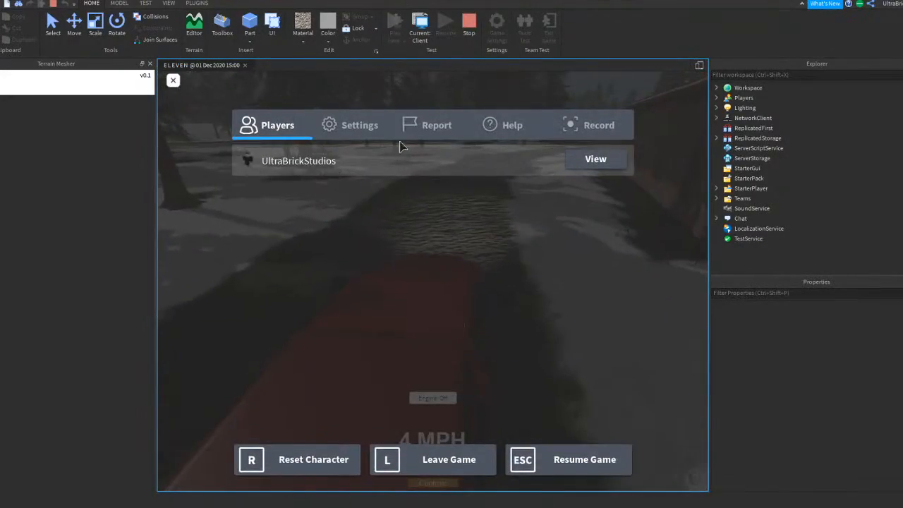
{"action": "left_click", "coordinate": [360, 126]}
{"action": "scroll", "coordinate": [455, 177], "scroll_direction": "down", "scroll_amount": 2}
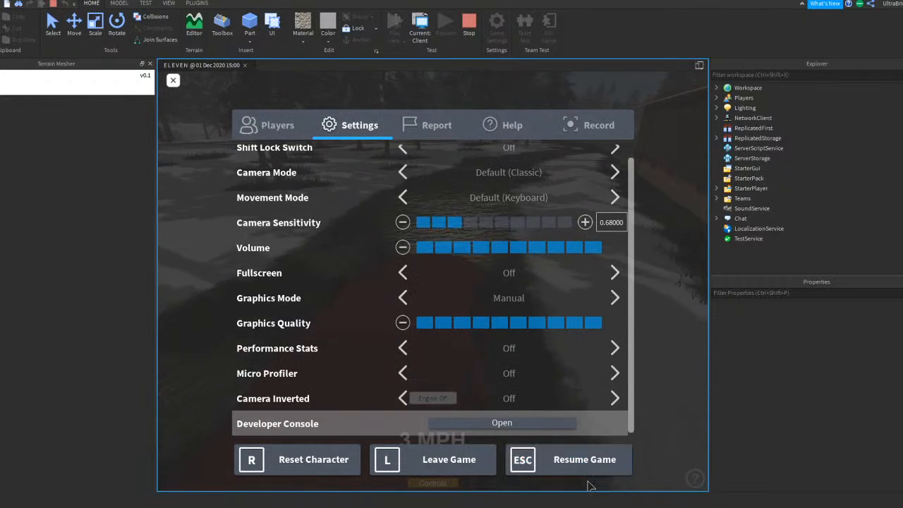
{"action": "left_click", "coordinate": [585, 466]}
Step: Drive the truck off the dirt track, past the orange-roofed station, and along the paved road to the main road junction
{"action": "scroll", "coordinate": [564, 393], "scroll_direction": "up", "scroll_amount": 3}
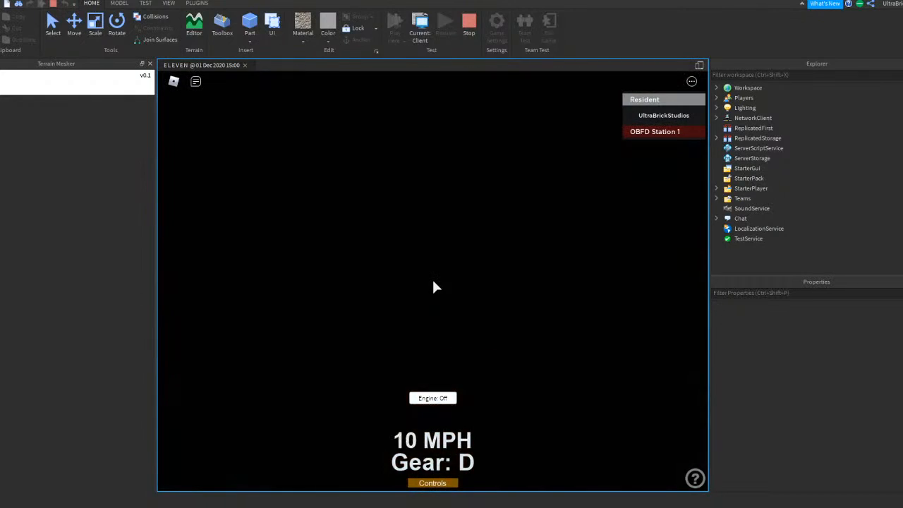
{"action": "scroll", "coordinate": [434, 282], "scroll_direction": "down", "scroll_amount": 5}
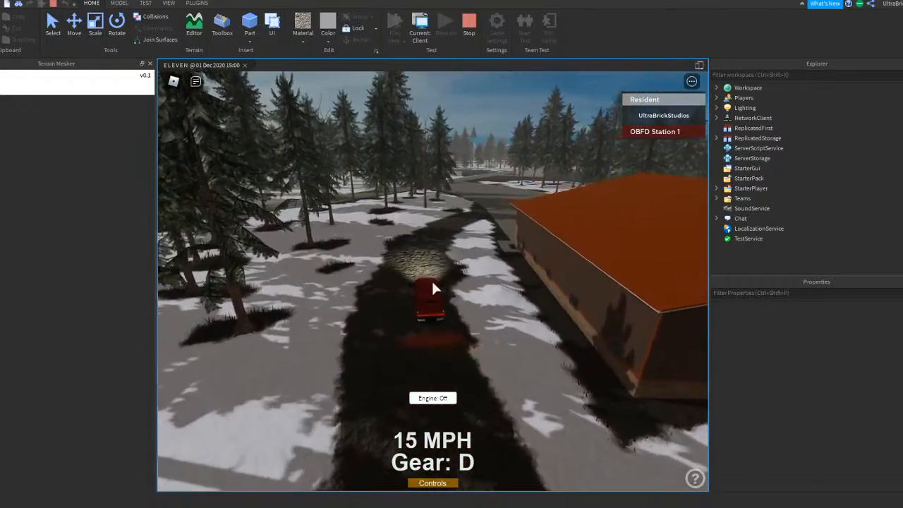
{"action": "scroll", "coordinate": [569, 436], "scroll_direction": "up", "scroll_amount": 3}
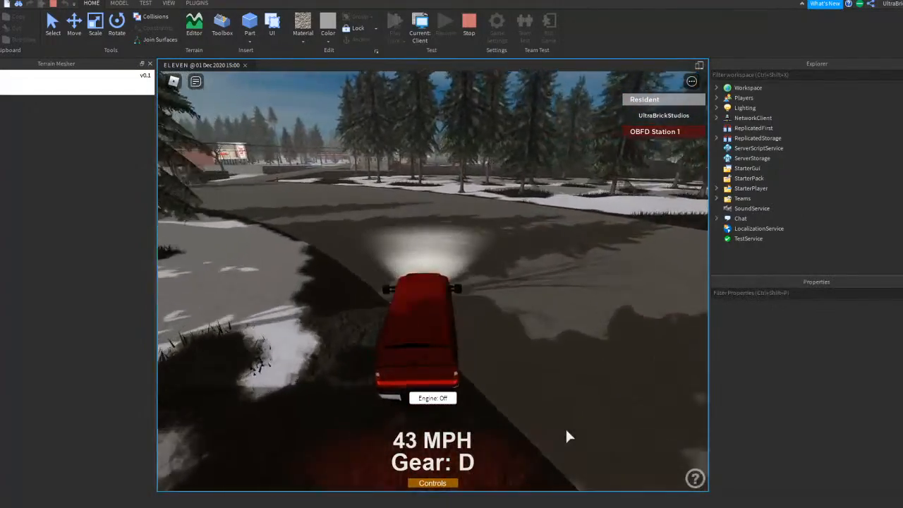
{"action": "key", "text": "a"}
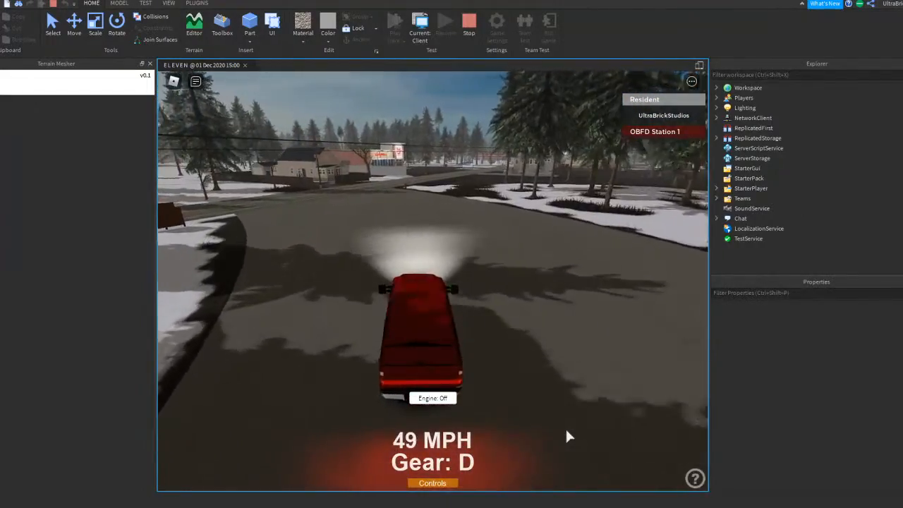
{"action": "key", "text": "s"}
{"action": "key", "text": "d"}
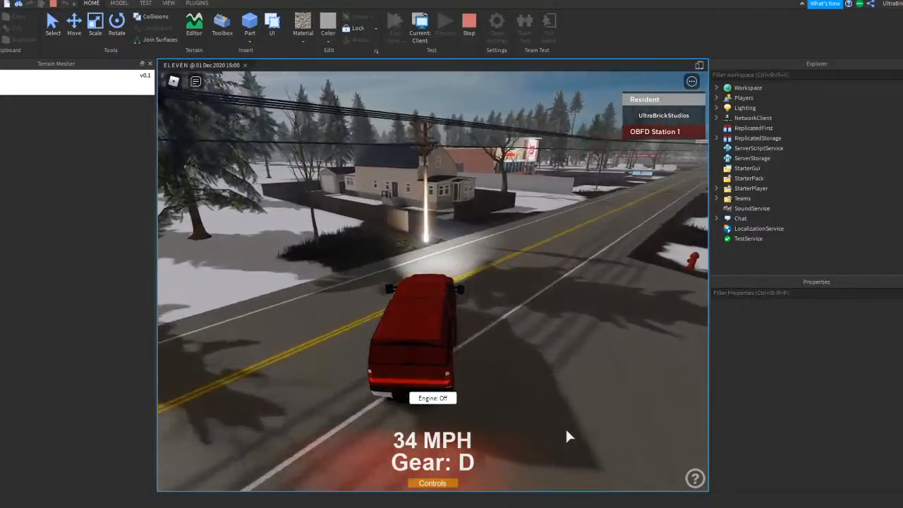
Step: Turn onto the main road and drive the truck past the shops and gas station to the forested stretch
{"action": "key", "text": "w"}
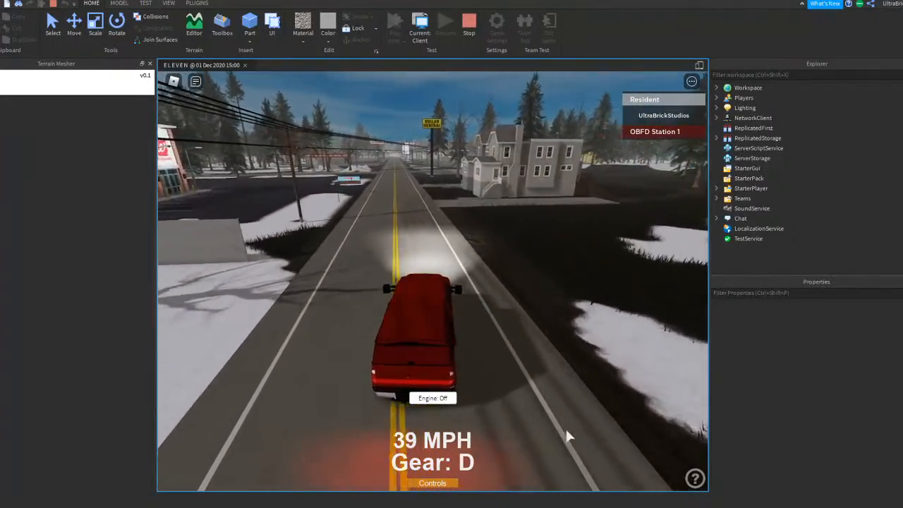
{"action": "key", "text": "w"}
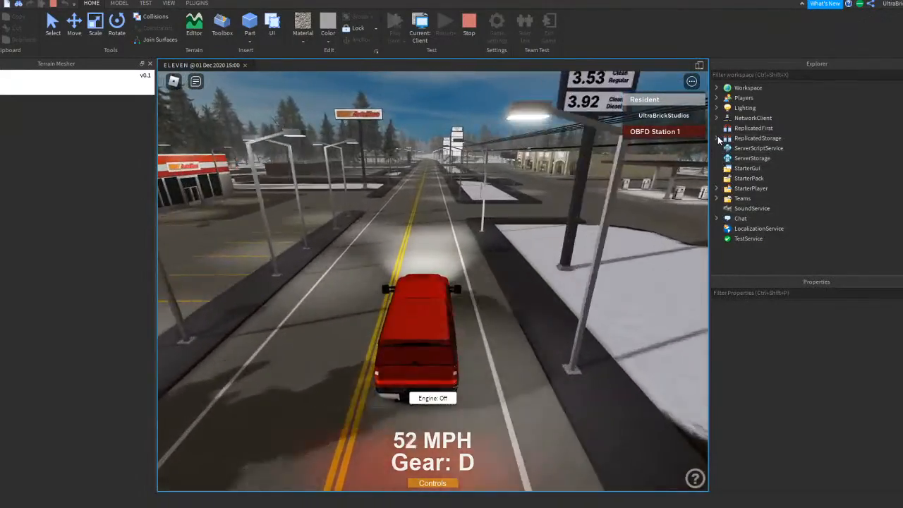
{"action": "key", "text": "w"}
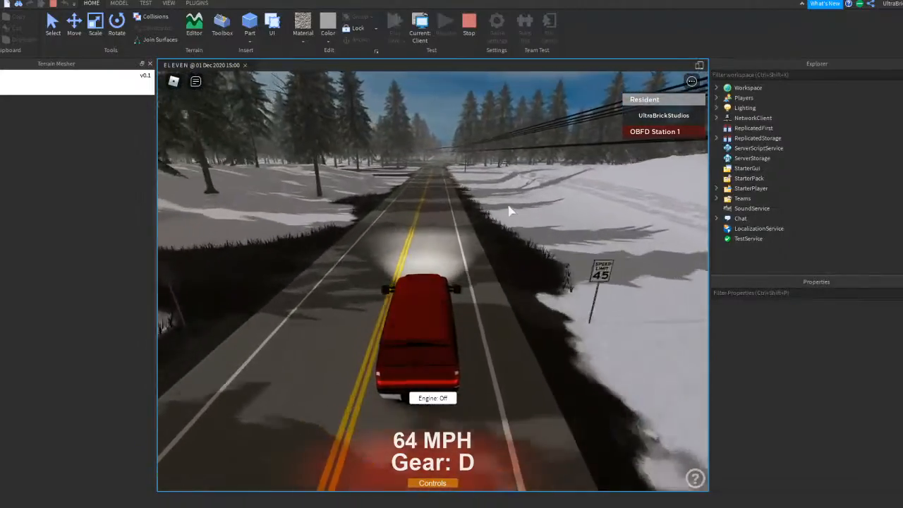
Step: Slow the truck, turn left at the stop-sign junction onto the forest side road, and follow its bend
{"action": "key", "text": "s"}
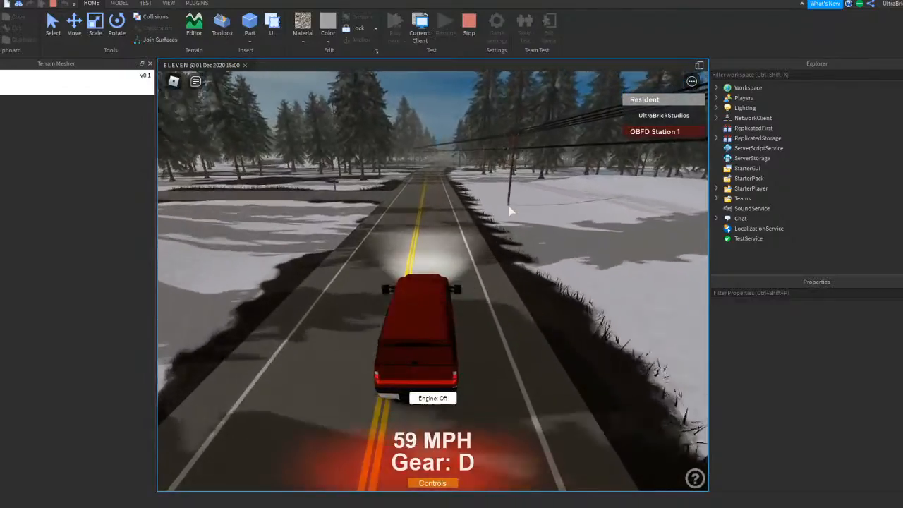
{"action": "key", "text": "a"}
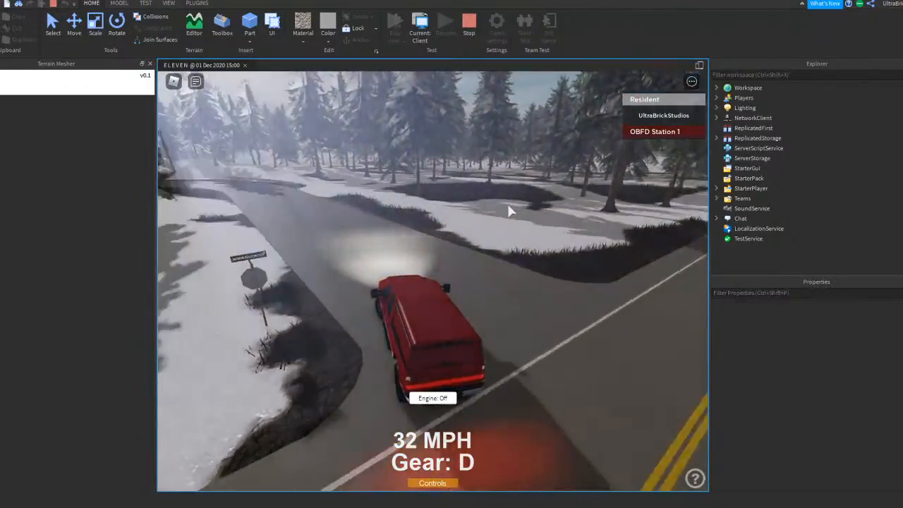
{"action": "key", "text": "w"}
{"action": "key", "text": "w"}
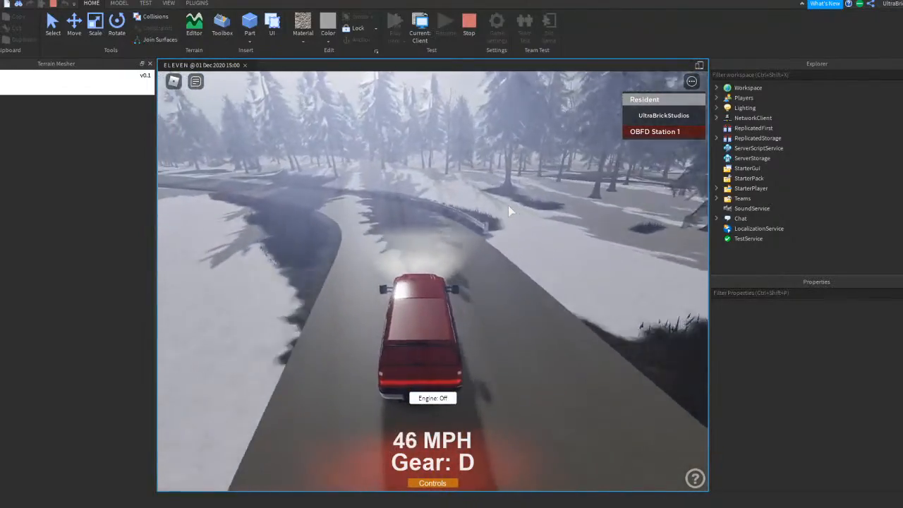
{"action": "key", "text": "a"}
{"action": "key", "text": "w"}
{"action": "key", "text": "a"}
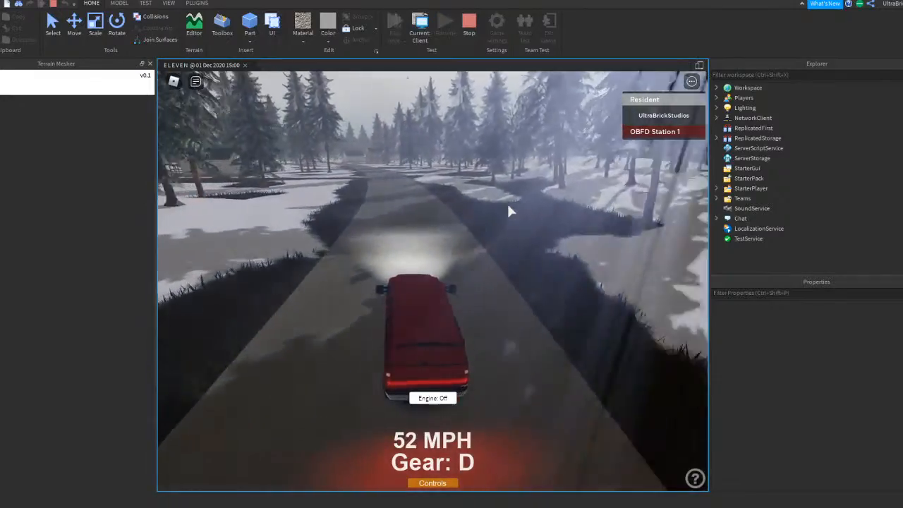
Step: Drive the truck along the forest side road, keeping it on the pavement, up to the group of houses
{"action": "key", "text": "d"}
{"action": "key", "text": "s"}
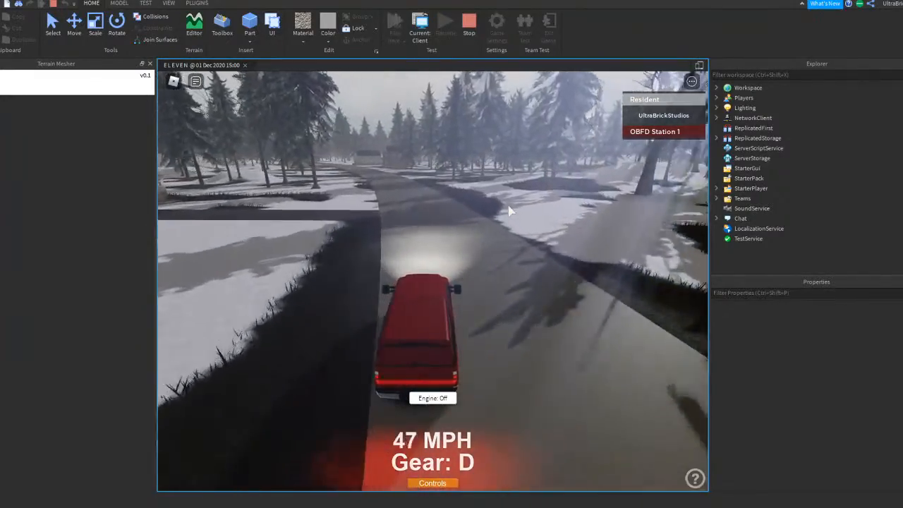
{"action": "key", "text": "a"}
{"action": "key", "text": "w"}
{"action": "key", "text": "d"}
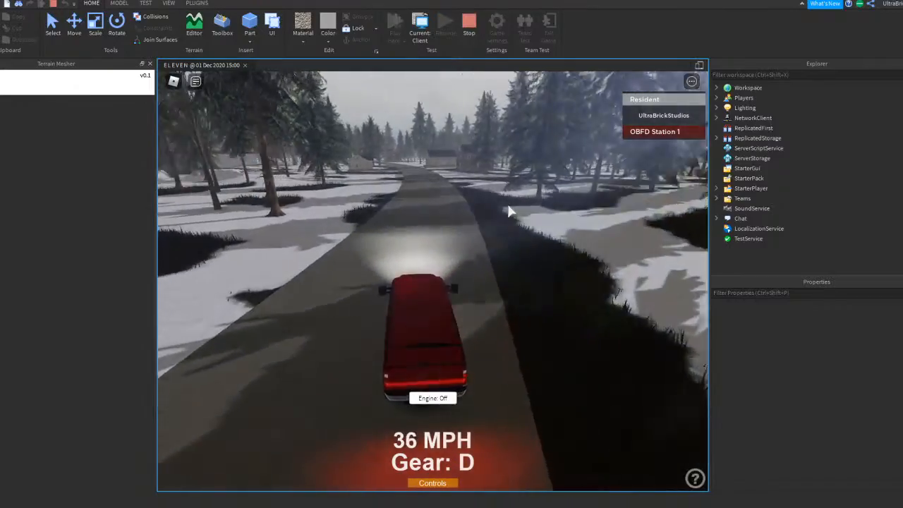
{"action": "key", "text": "w"}
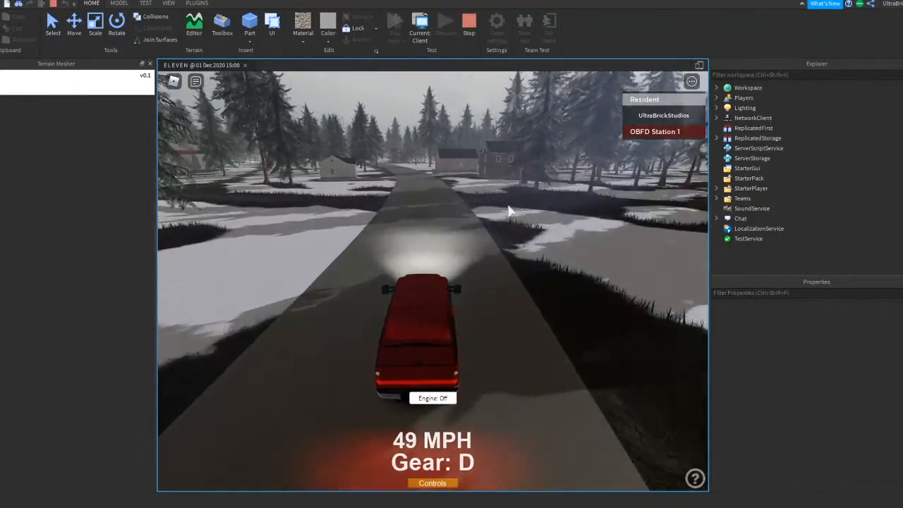
{"action": "key", "text": "w"}
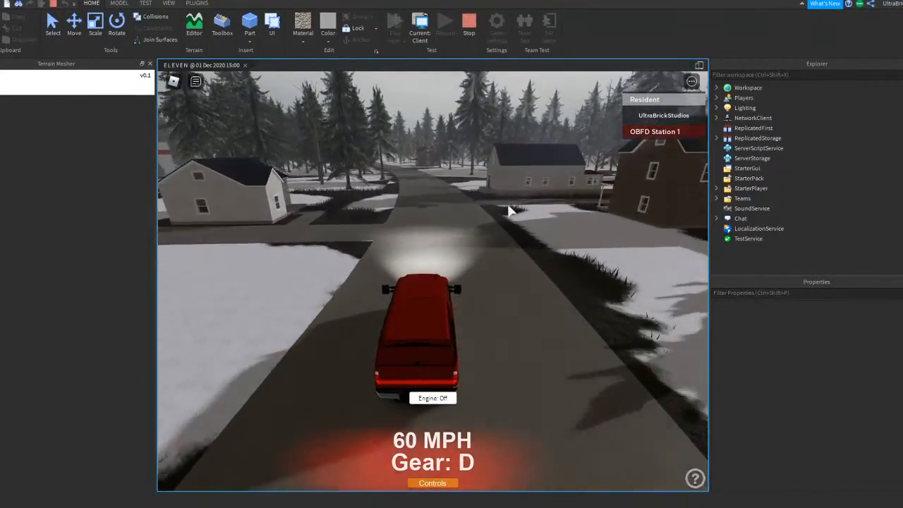
Step: Drive the truck through the houses while viewing the surrounding lots and driveways from a wider, side-on camera
{"action": "key", "text": "s"}
{"action": "key", "text": "w"}
{"action": "scroll", "coordinate": [499, 214], "scroll_direction": "down", "scroll_amount": 5}
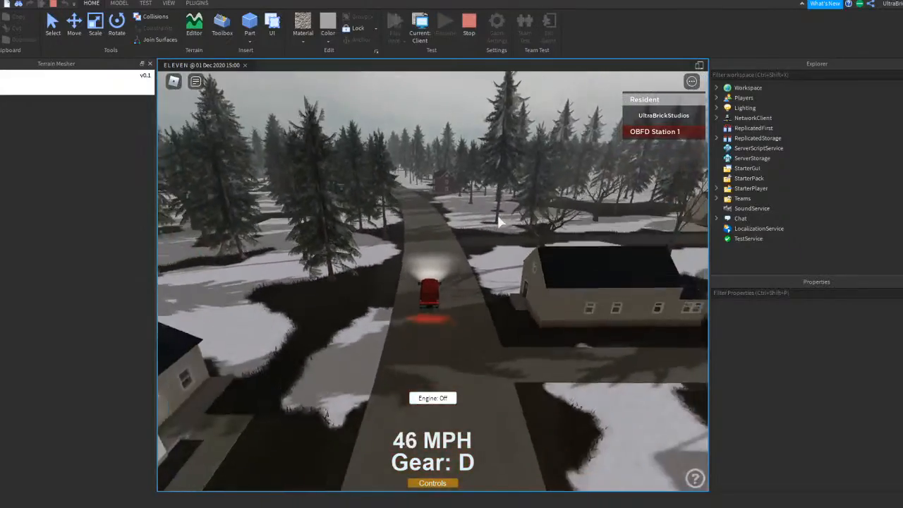
{"action": "right_click_drag", "start_coordinate": [499, 215], "coordinate": [499, 217]}
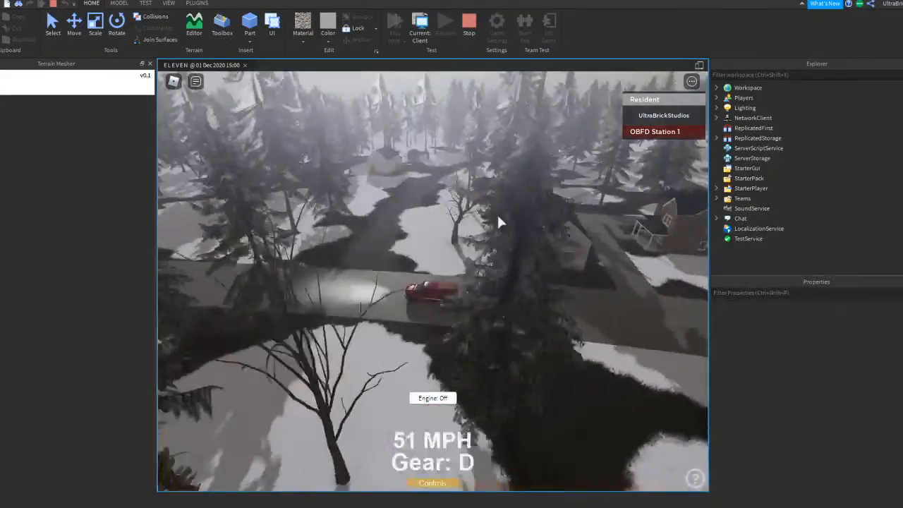
Step: Stop the truck past the houses and reverse it along the road to line up with a dirt driveway
{"action": "key", "text": "s"}
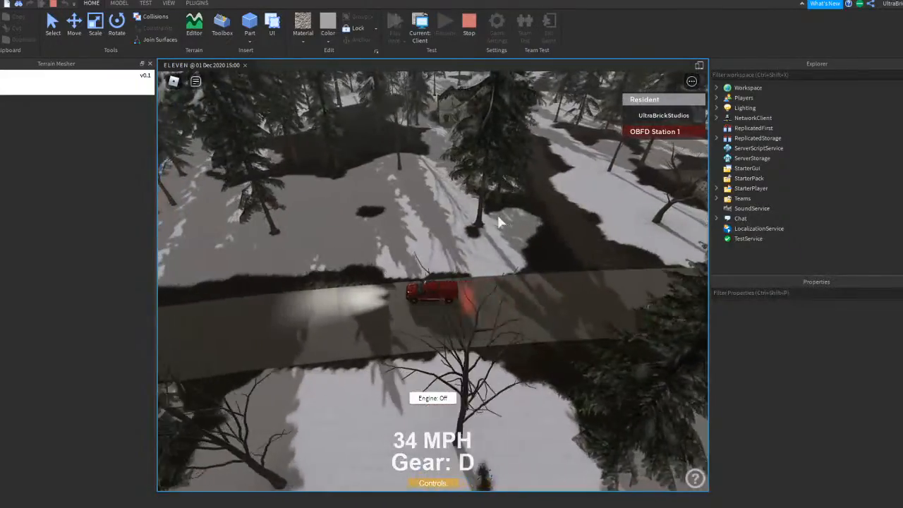
{"action": "key", "text": "s"}
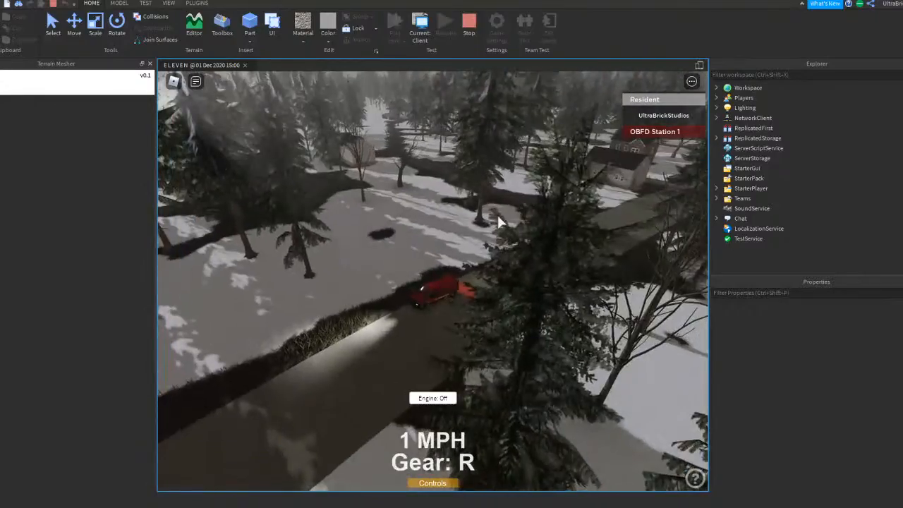
{"action": "key", "text": "s"}
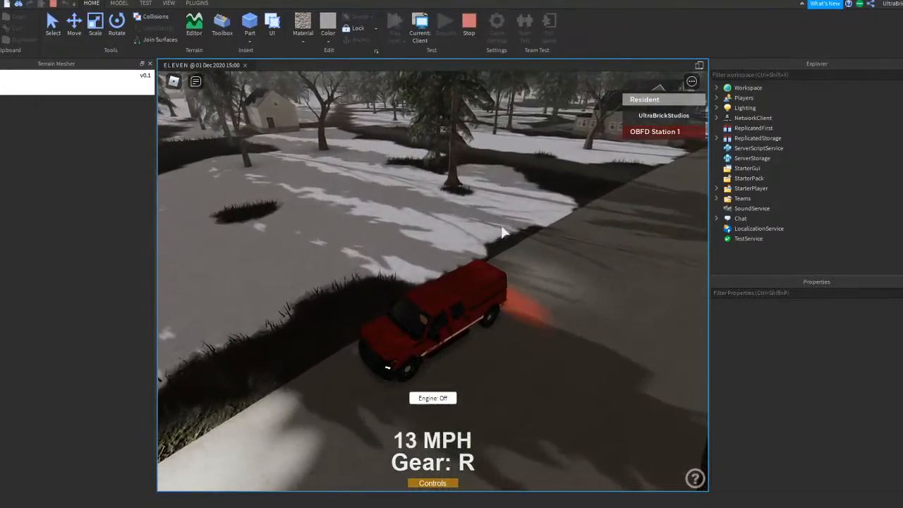
{"action": "key", "text": "s"}
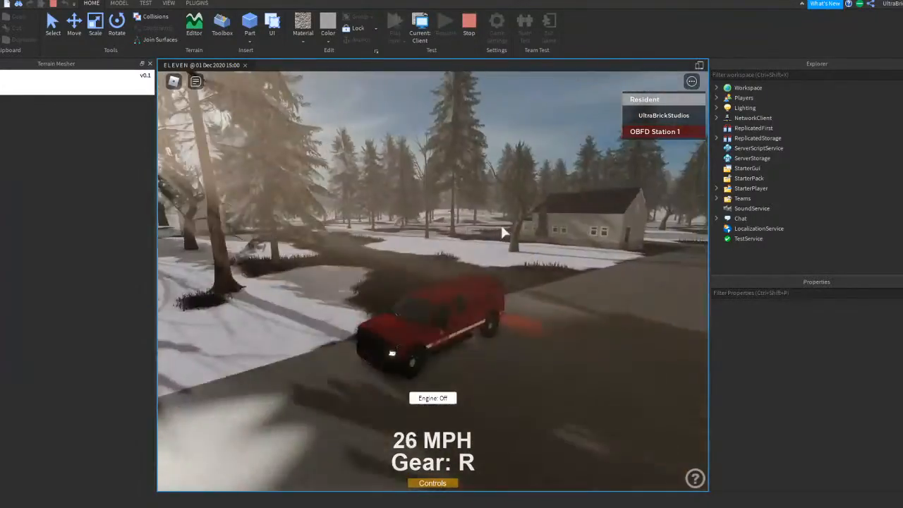
{"action": "key", "text": "w"}
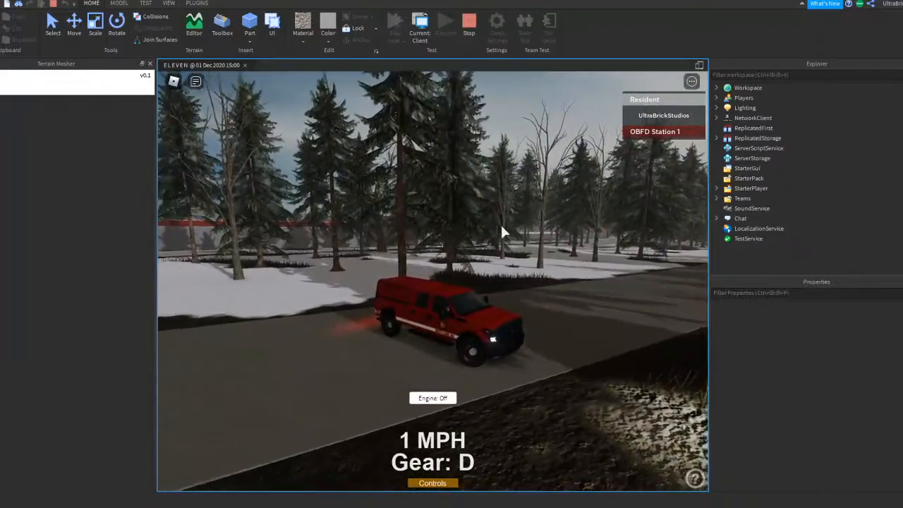
Step: Drive the truck along the winding dirt driveway through the trees to the dark house with the two-door garage
{"action": "key", "text": "w"}
{"action": "key", "text": "w"}
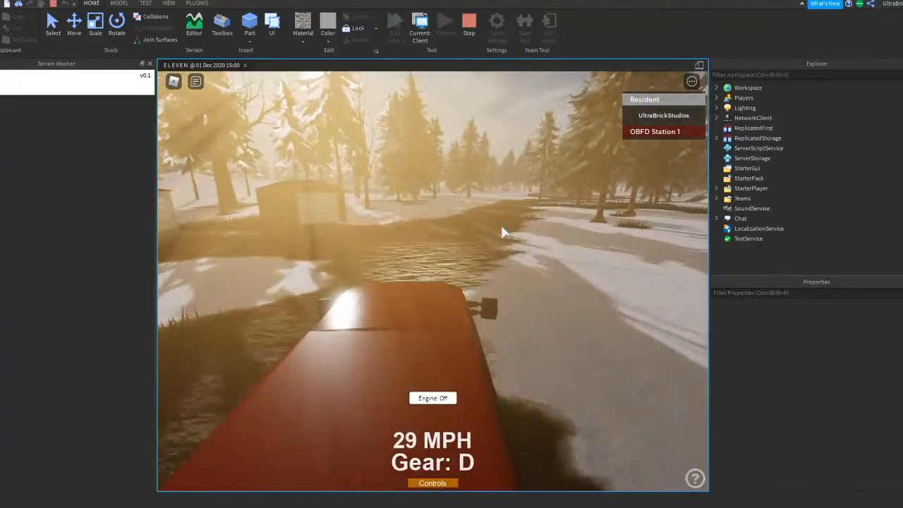
{"action": "key", "text": "w"}
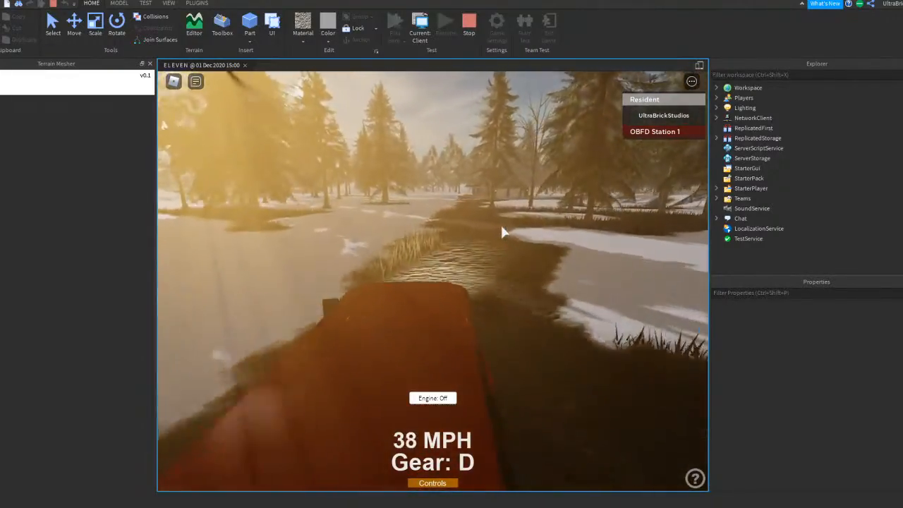
{"action": "key", "text": "w"}
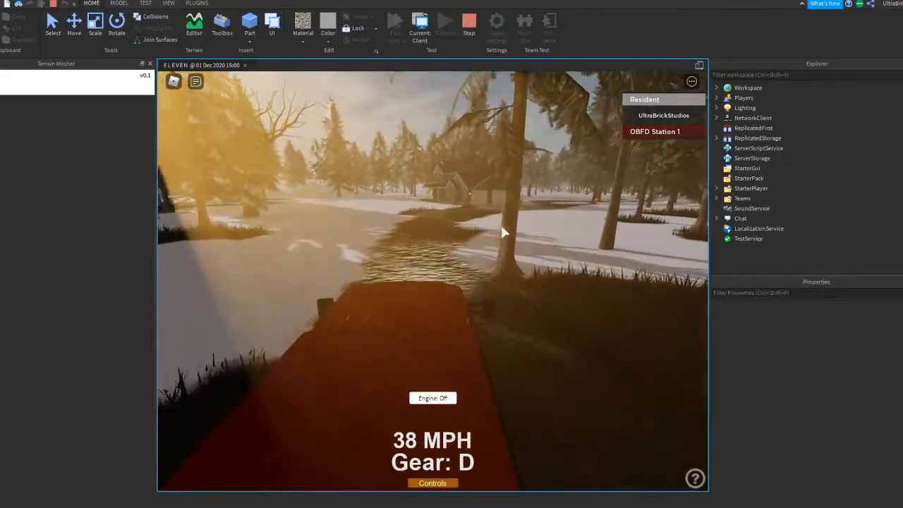
{"action": "scroll", "coordinate": [502, 233], "scroll_direction": "down", "scroll_amount": 3}
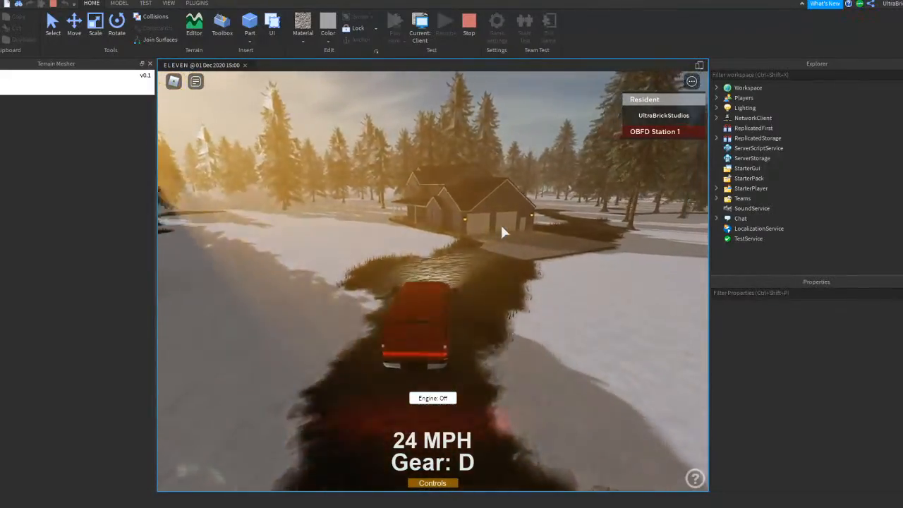
Step: Turn the truck around on the concrete pad so that its rear faces the garage
{"action": "key", "text": "d"}
{"action": "key", "text": "d"}
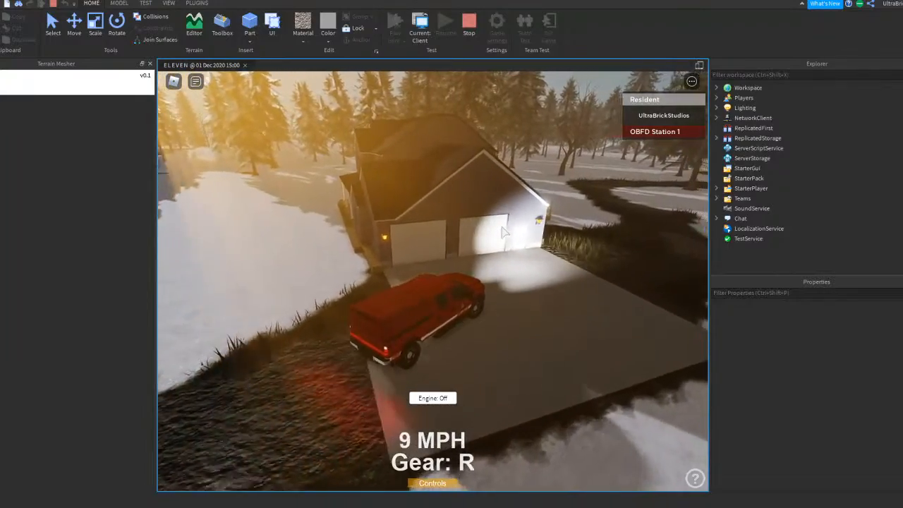
{"action": "key", "text": "w"}
{"action": "key", "text": "s"}
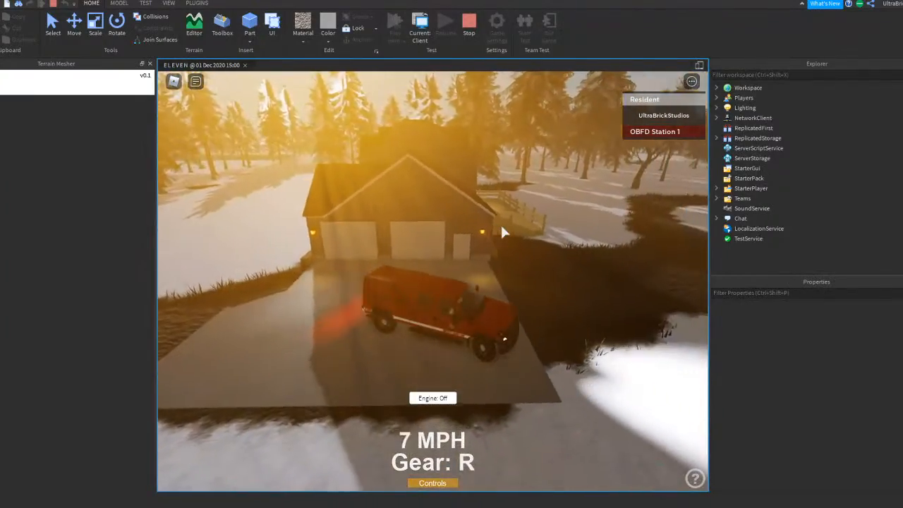
{"action": "scroll", "coordinate": [502, 233], "scroll_direction": "up", "scroll_amount": 3}
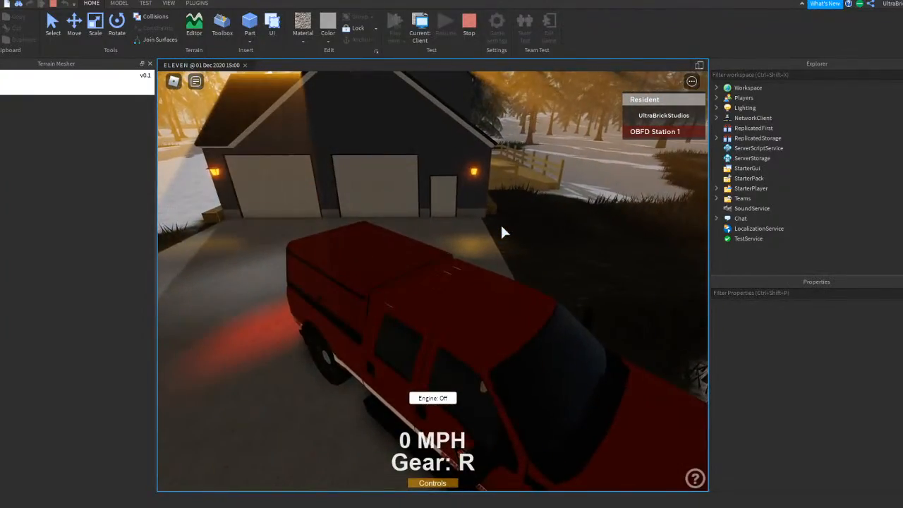
Step: Line up the truck with the garage door nearest the side entrance and reverse it inside
{"action": "key", "text": "w"}
{"action": "scroll", "coordinate": [502, 226], "scroll_direction": "down", "scroll_amount": 3}
{"action": "key", "text": "s"}
{"action": "right_click_drag", "start_coordinate": [488, 227], "coordinate": [491, 243]}
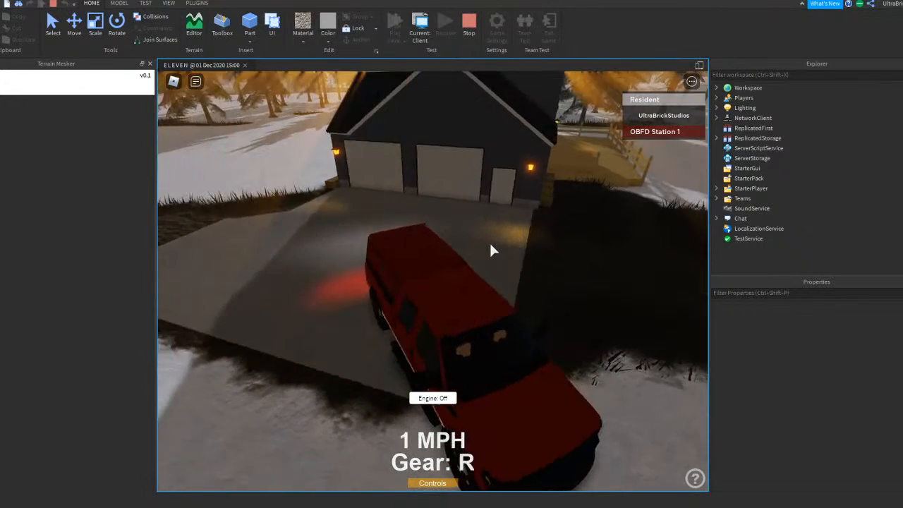
{"action": "key", "text": "s"}
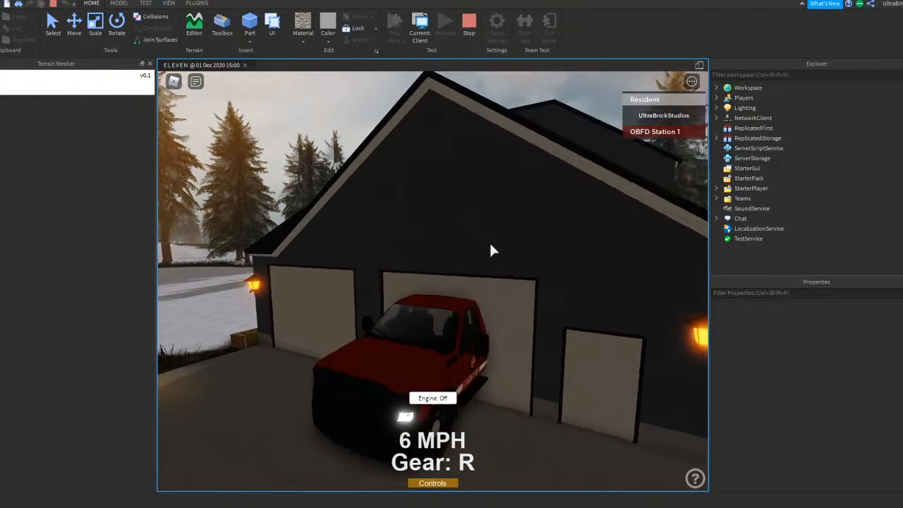
Step: Shift the truck forward and backward inside the garage and toggle its lights to check the interior fit
{"action": "key", "text": "w"}
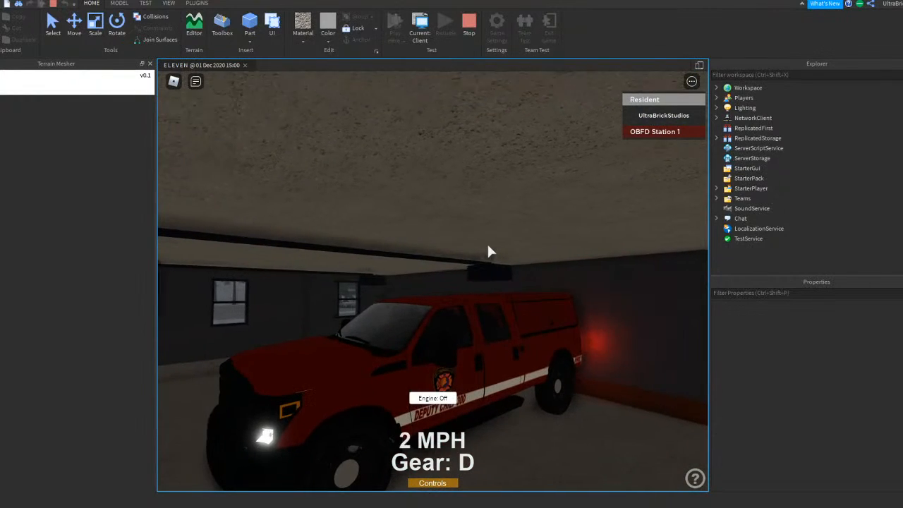
{"action": "key", "text": "s"}
{"action": "key", "text": "l"}
{"action": "key", "text": "w"}
{"action": "key", "text": "s"}
{"action": "right_click_drag", "start_coordinate": [490, 243], "coordinate": [492, 250]}
Step: Drive the truck out of the garage and across the concrete pad onto the dirt driveway
{"action": "key", "text": "w"}
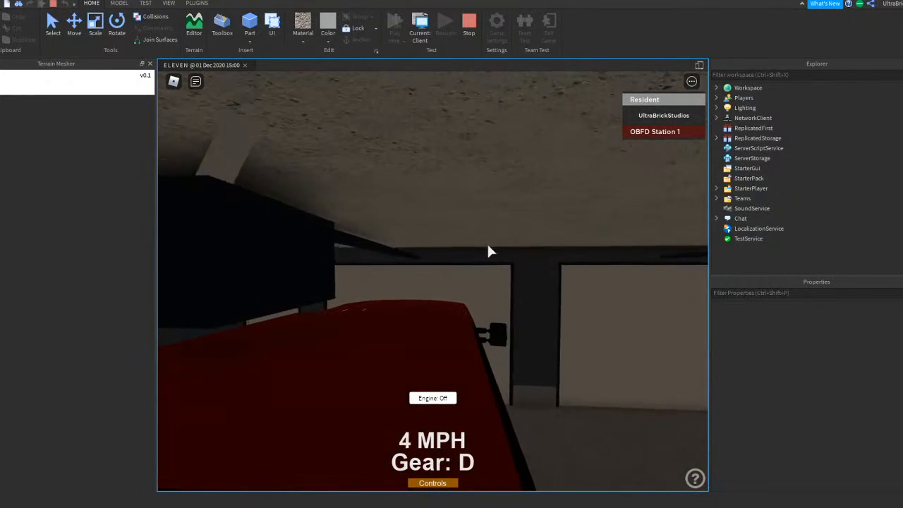
{"action": "scroll", "coordinate": [488, 251], "scroll_direction": "up", "scroll_amount": 5}
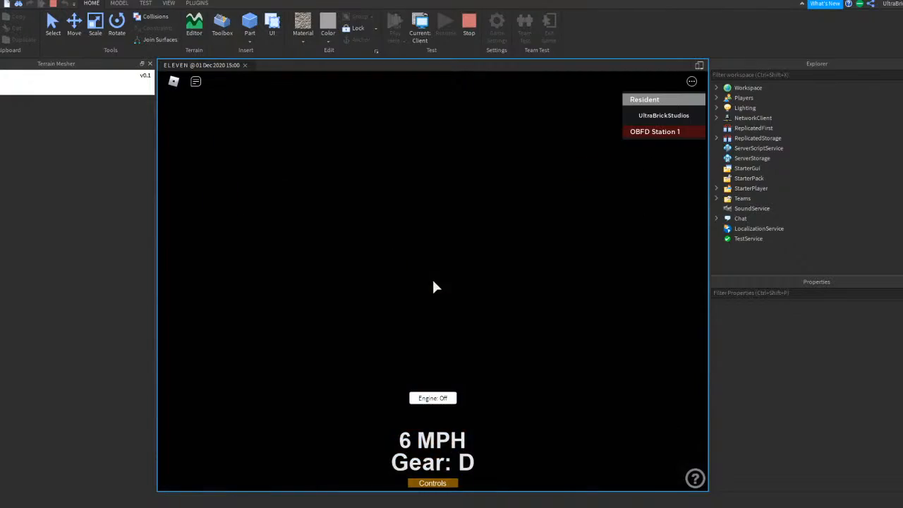
{"action": "scroll", "coordinate": [435, 287], "scroll_direction": "down", "scroll_amount": 5}
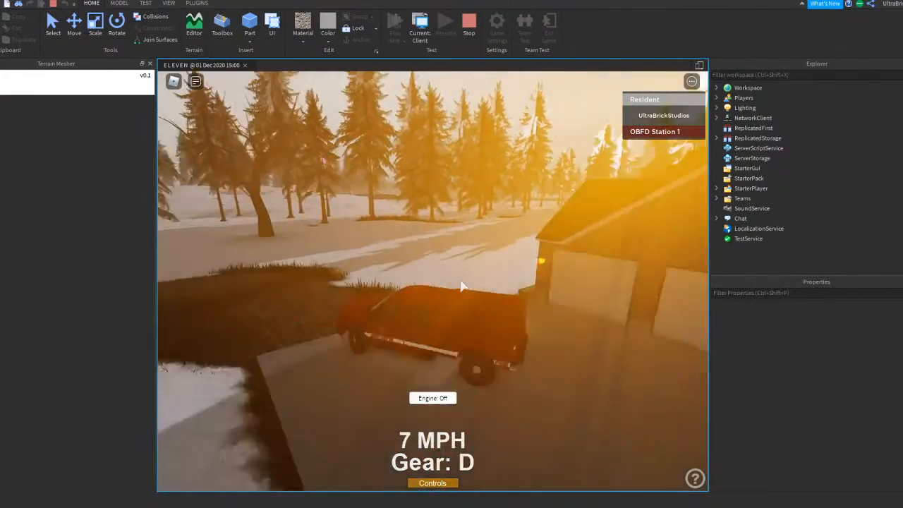
{"action": "scroll", "coordinate": [461, 281], "scroll_direction": "down", "scroll_amount": 3}
{"action": "scroll", "coordinate": [461, 281], "scroll_direction": "up", "scroll_amount": 5}
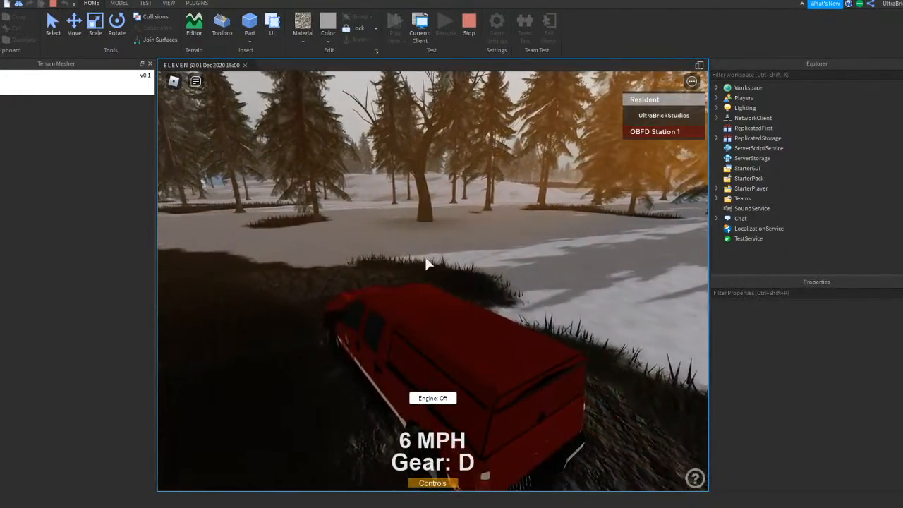
Step: Follow the dirt driveway past the beige house and turn the truck onto the paved road
{"action": "key", "text": "w"}
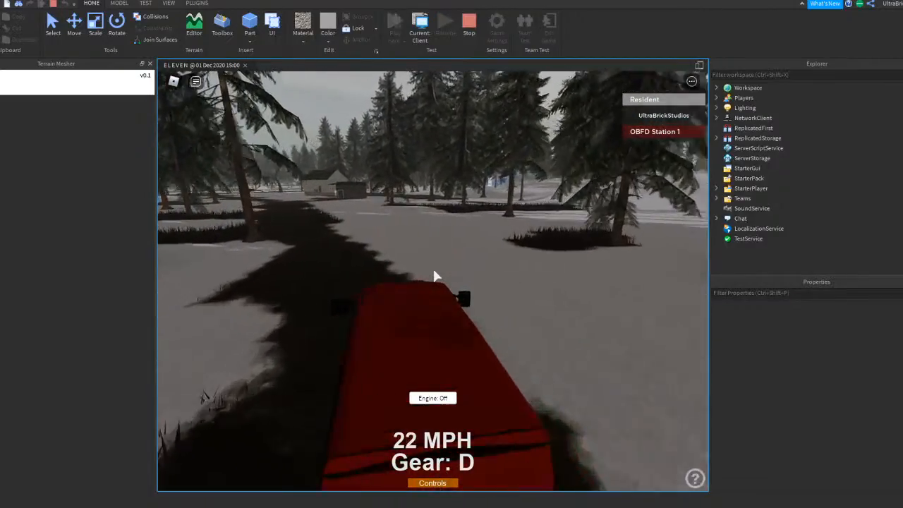
{"action": "key", "text": "a"}
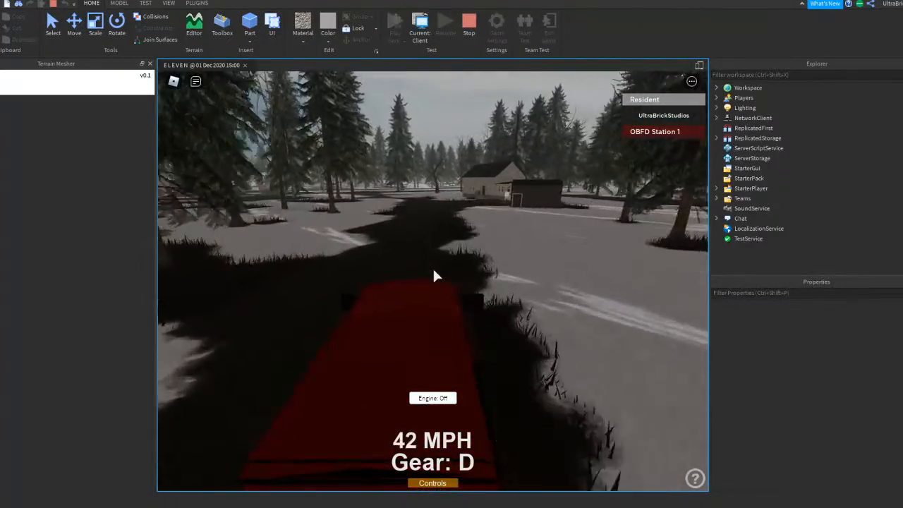
{"action": "key", "text": "a"}
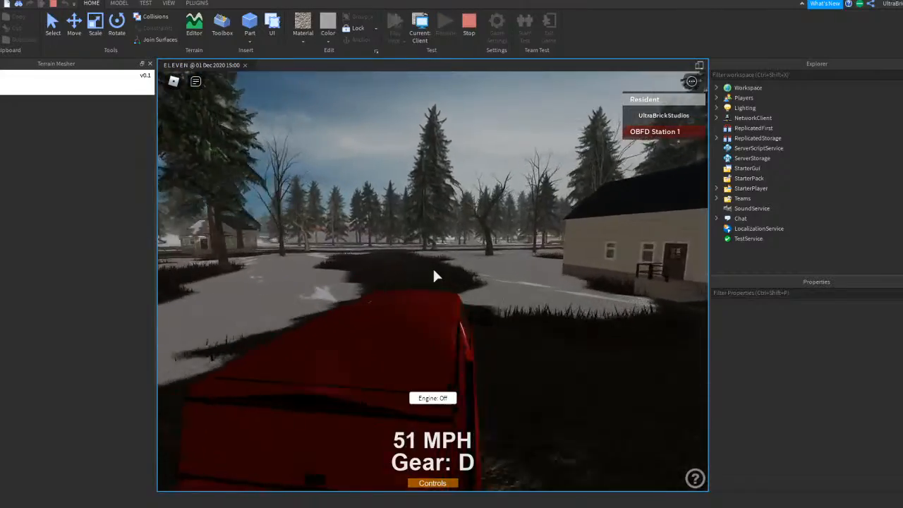
{"action": "key", "text": "a"}
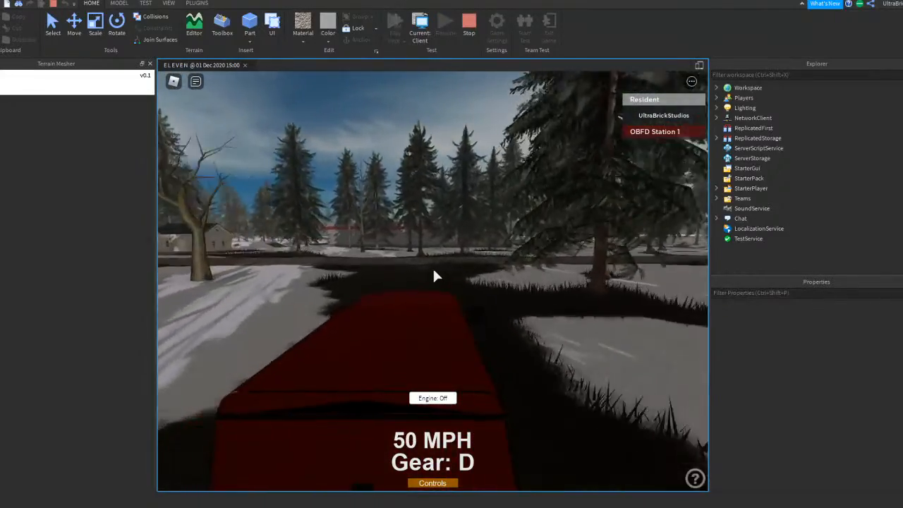
{"action": "key", "text": "s"}
{"action": "key", "text": "a"}
{"action": "key", "text": "w"}
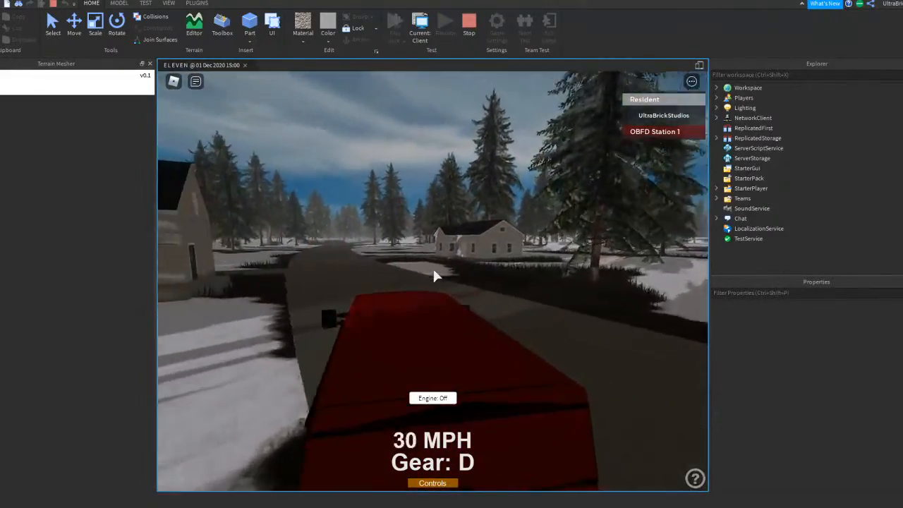
Step: Drive along the forest road, slow down for the guardrail bend, and stop at the stop sign by the highway
{"action": "key", "text": "w"}
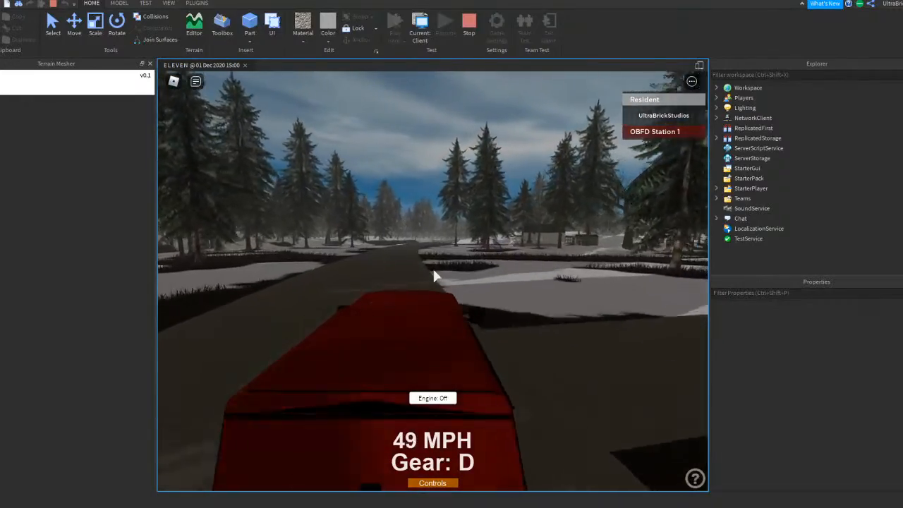
{"action": "key", "text": "w"}
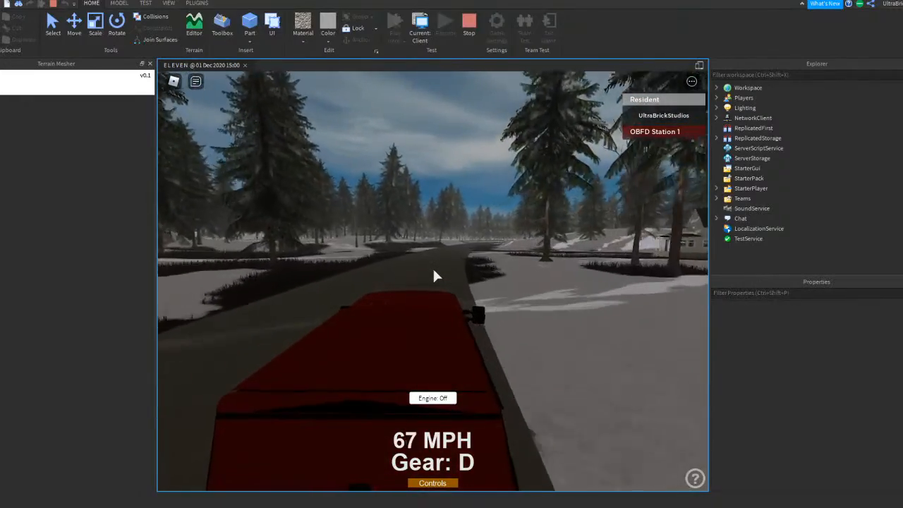
{"action": "key", "text": "w"}
{"action": "key", "text": "a"}
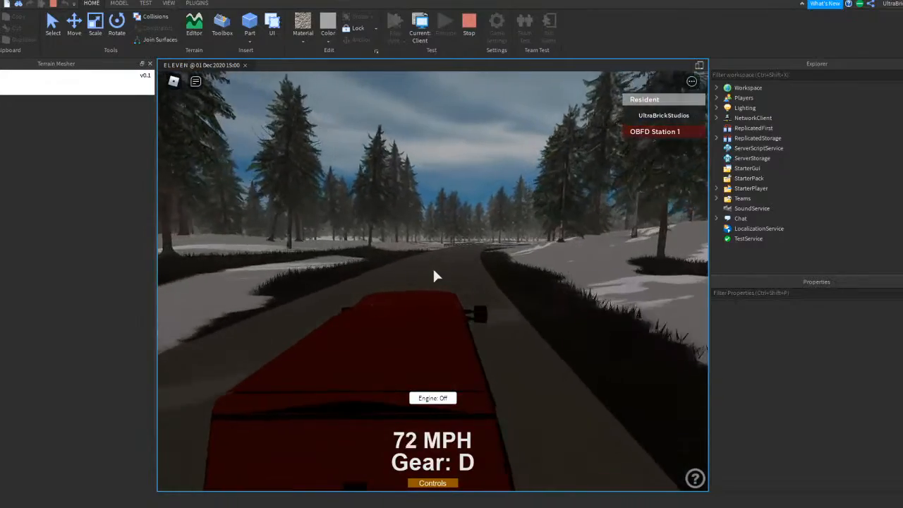
{"action": "key", "text": "s"}
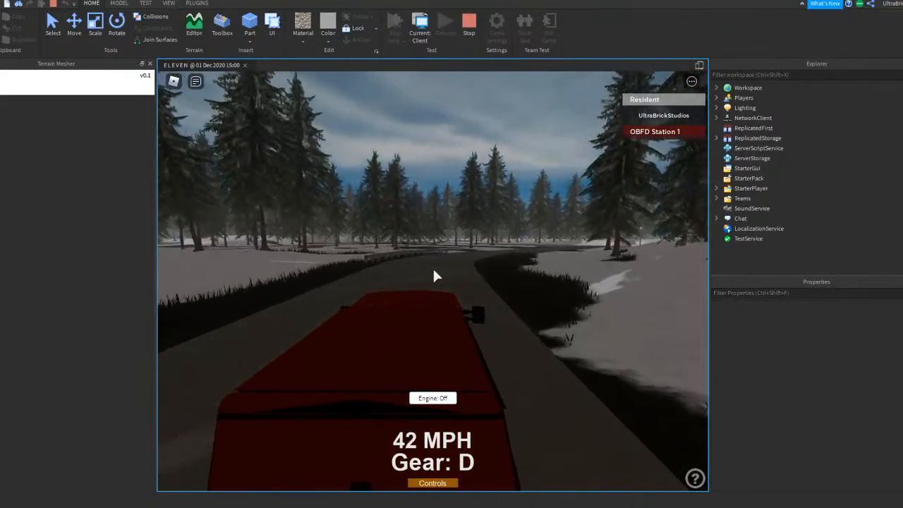
{"action": "key", "text": "s"}
{"action": "key", "text": "w"}
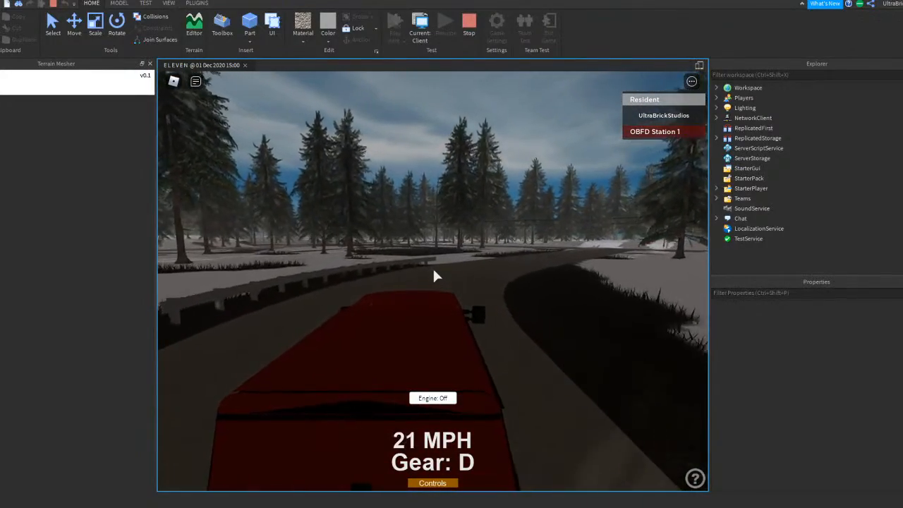
{"action": "key", "text": "w"}
{"action": "key", "text": "d"}
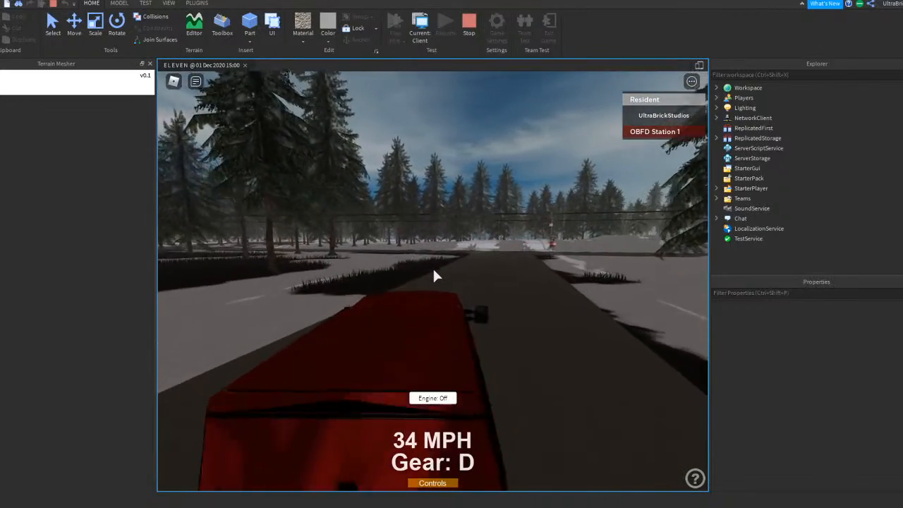
{"action": "key", "text": "s"}
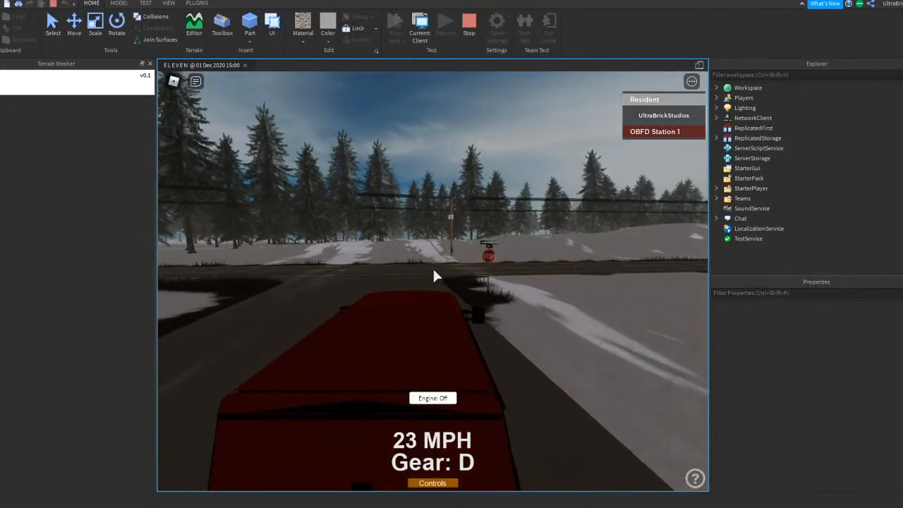
{"action": "key", "text": "s"}
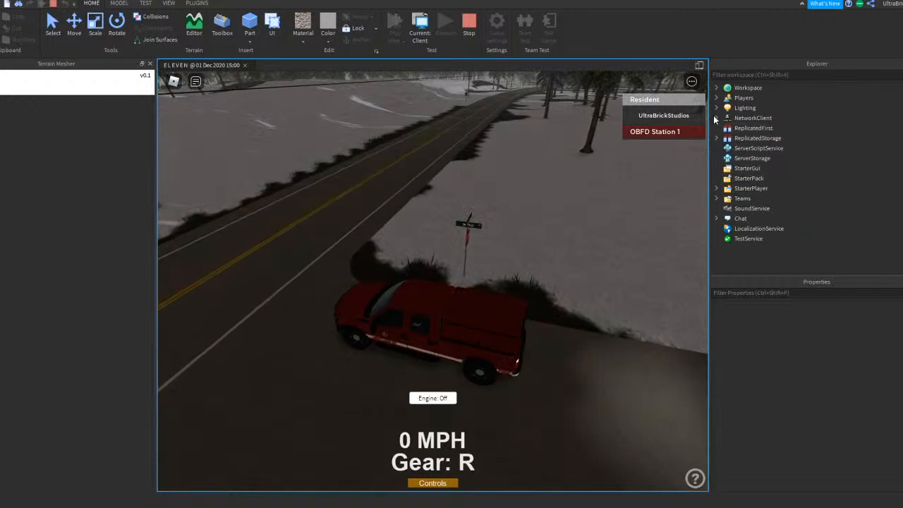
Step: Change the Lighting service's Technology to Compatibility and then Voxel, comparing how the truck and scene look
{"action": "scroll", "coordinate": [849, 373], "scroll_direction": "down", "scroll_amount": 3}
{"action": "left_click", "coordinate": [835, 351]}
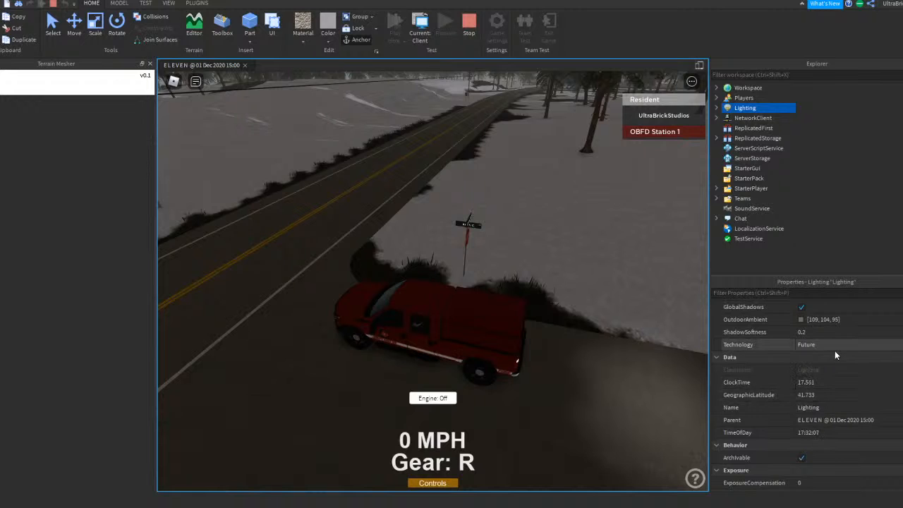
{"action": "left_click", "coordinate": [834, 357]}
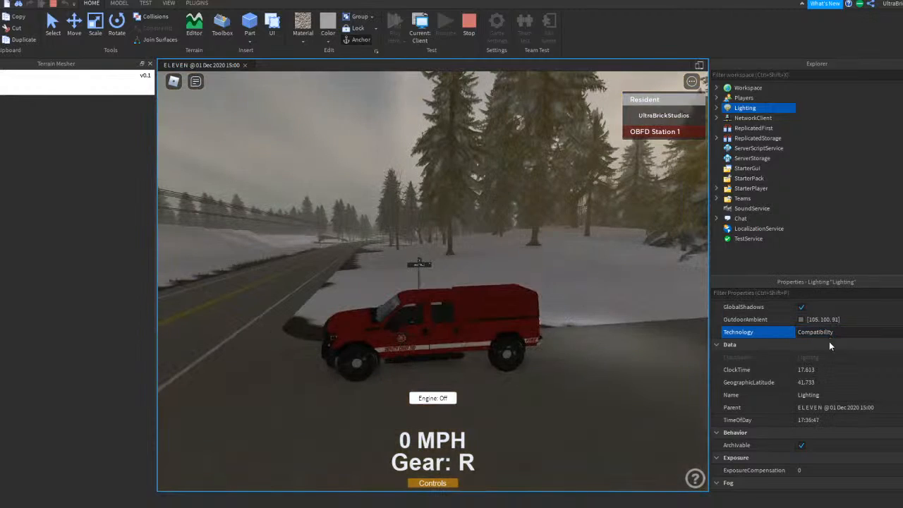
{"action": "left_click", "coordinate": [826, 336]}
{"action": "left_click", "coordinate": [829, 363]}
{"action": "right_click_drag", "start_coordinate": [594, 321], "coordinate": [594, 318]}
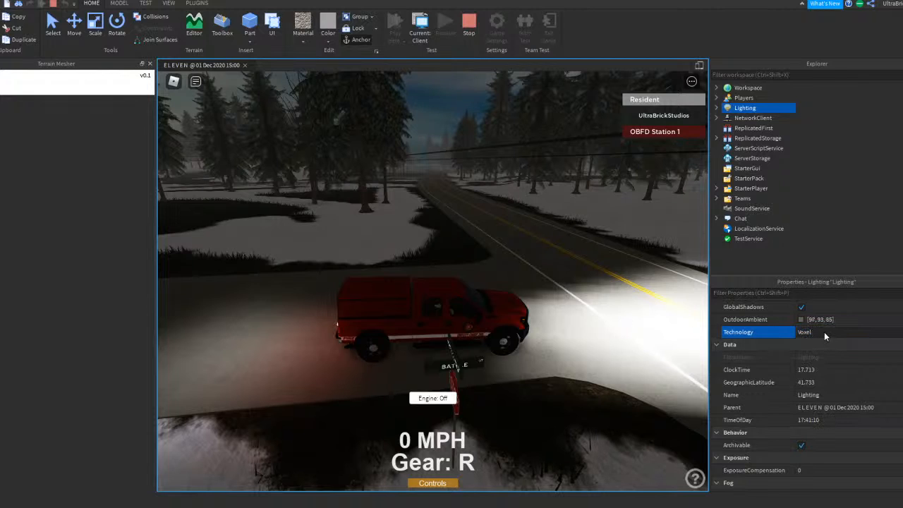
Step: Switch the Lighting Technology to Future and back to Voxel to compare the truck's headlights at sunset
{"action": "left_click", "coordinate": [815, 349]}
{"action": "right_click_drag", "start_coordinate": [569, 304], "coordinate": [569, 304]}
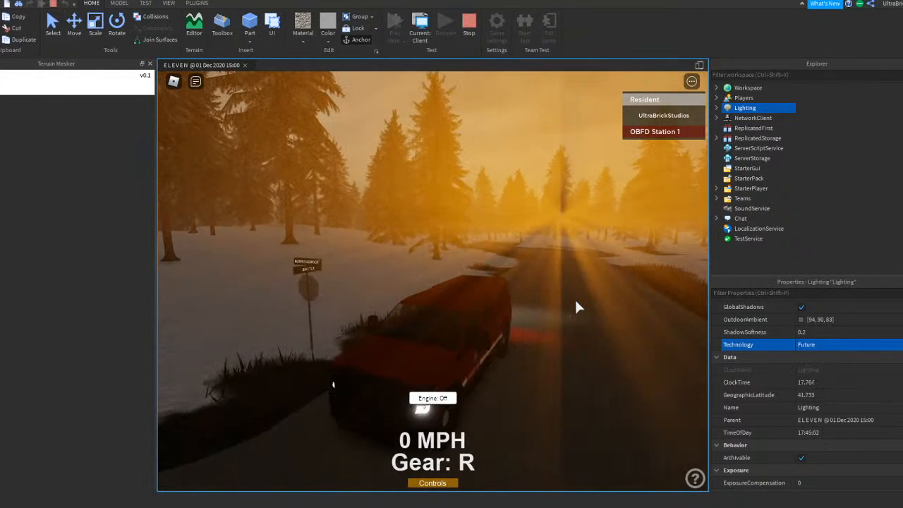
{"action": "left_click", "coordinate": [818, 374]}
{"action": "right_click_drag", "start_coordinate": [573, 300], "coordinate": [573, 300]}
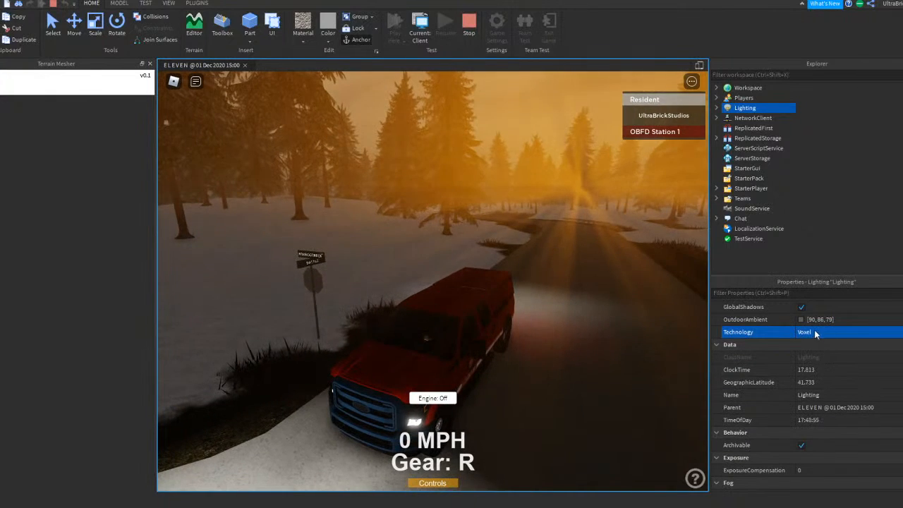
Step: Inspect the headlight glow from farther away, try ShadowMap, and set the Lighting Technology to Future
{"action": "right_click_drag", "start_coordinate": [441, 255], "coordinate": [442, 255]}
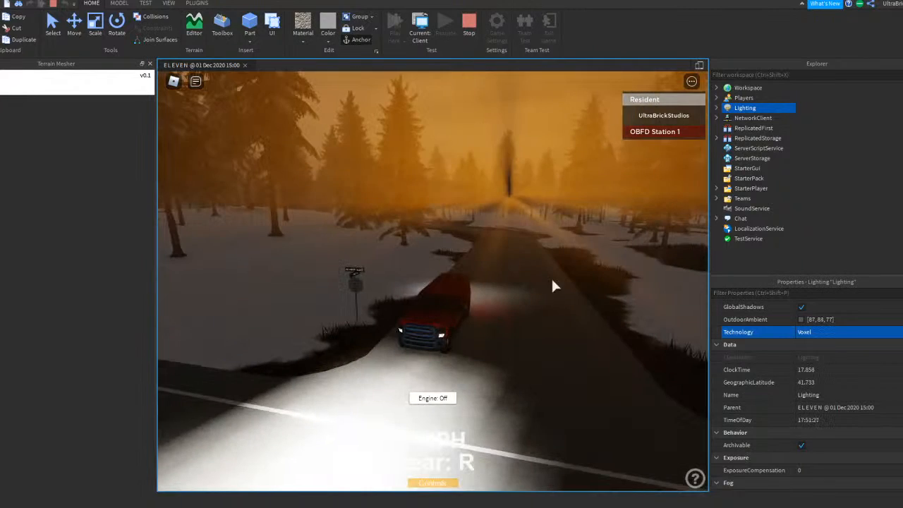
{"action": "left_click", "coordinate": [822, 357]}
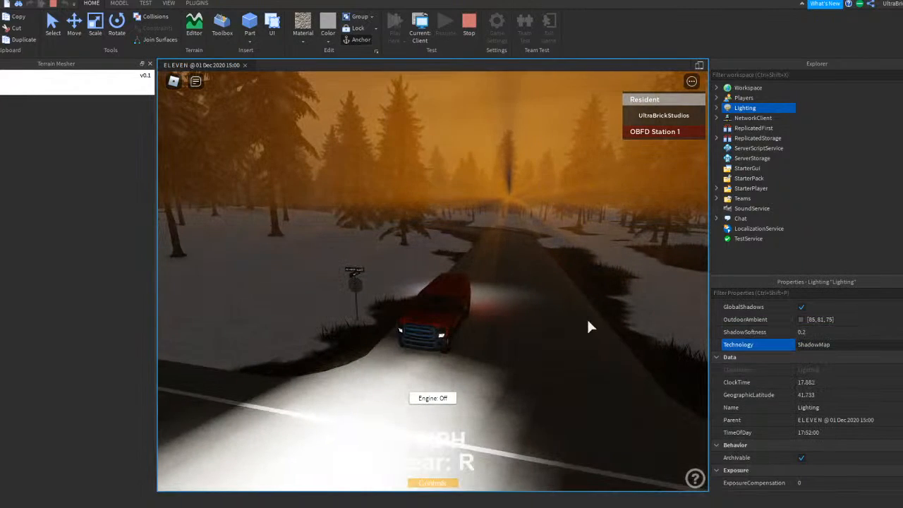
{"action": "left_click", "coordinate": [818, 361]}
{"action": "right_click_drag", "start_coordinate": [443, 274], "coordinate": [443, 275]}
Step: Turn the truck onto the highway and drive it in the dark toward the lit town
{"action": "key", "text": "w"}
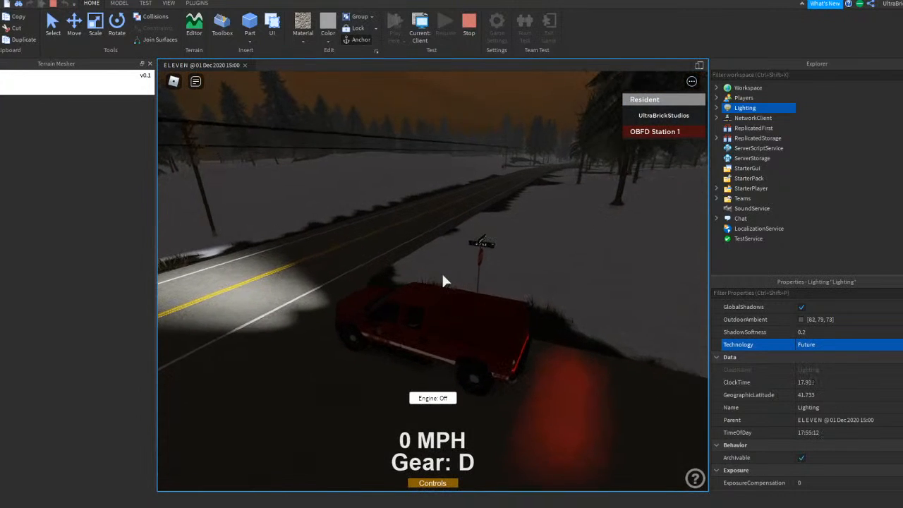
{"action": "key", "text": "d"}
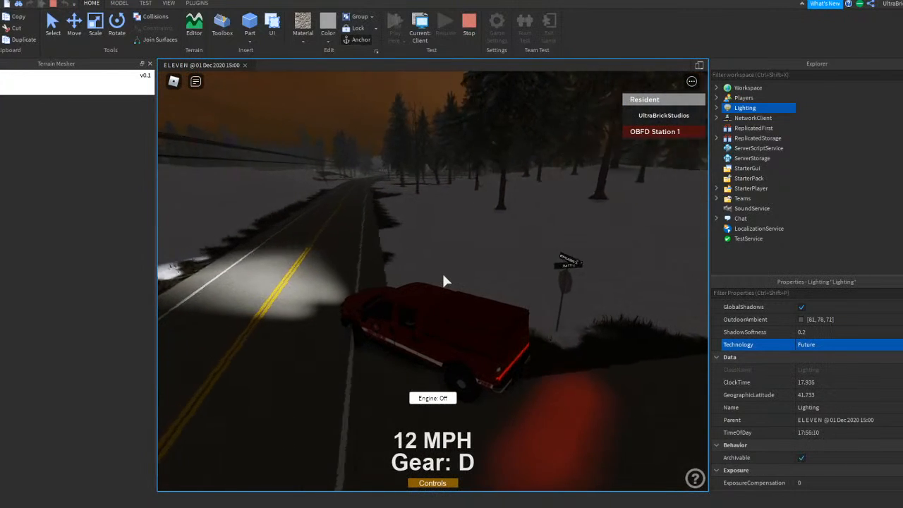
{"action": "key", "text": "d"}
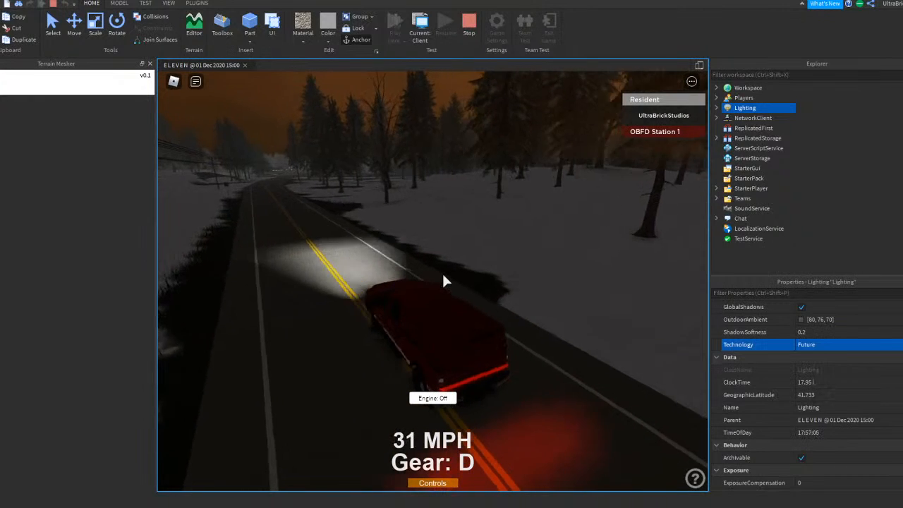
{"action": "key", "text": "d"}
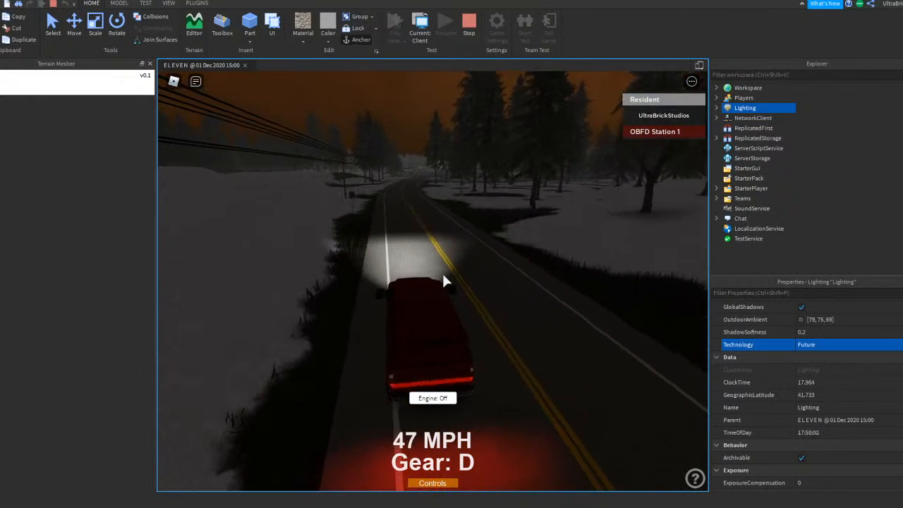
{"action": "key", "text": "d"}
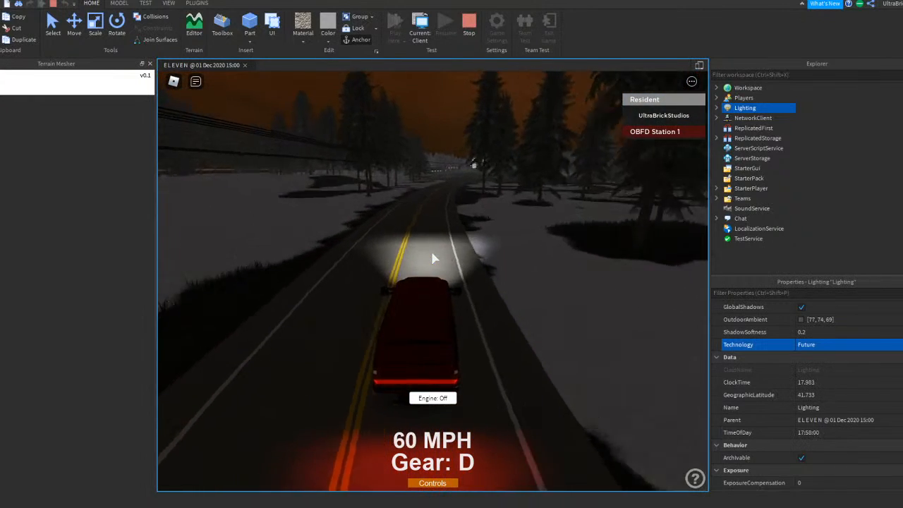
{"action": "scroll", "coordinate": [433, 259], "scroll_direction": "up", "scroll_amount": 2}
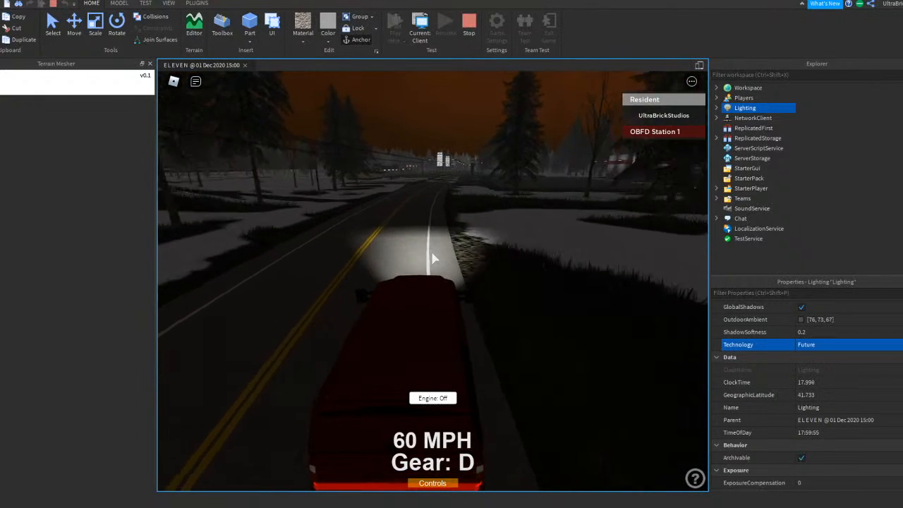
{"action": "key", "text": "a"}
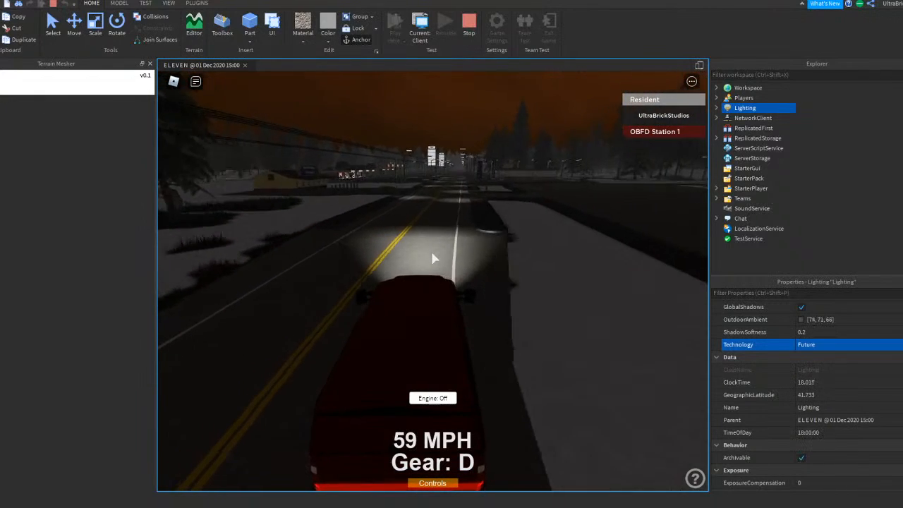
Step: Turn the truck into the Roxie's Ice Cream & Hot Dogs lot, stop facing the building, and switch off the headlights
{"action": "key", "text": "s"}
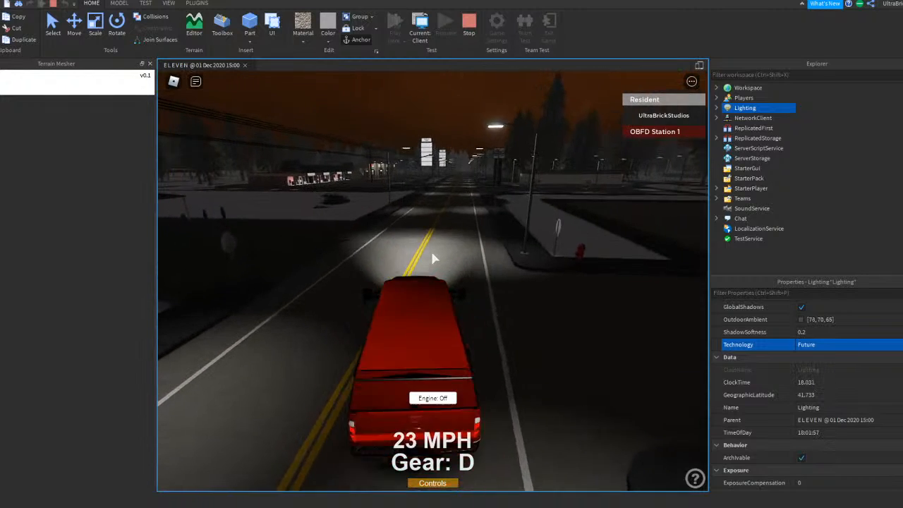
{"action": "key", "text": "a"}
{"action": "key", "text": "s"}
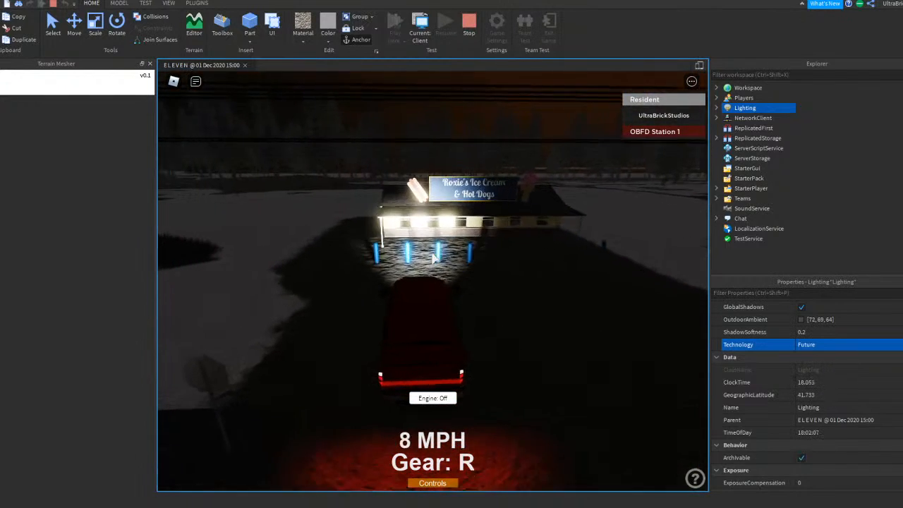
{"action": "scroll", "coordinate": [434, 258], "scroll_direction": "up", "scroll_amount": 2}
{"action": "key", "text": "l"}
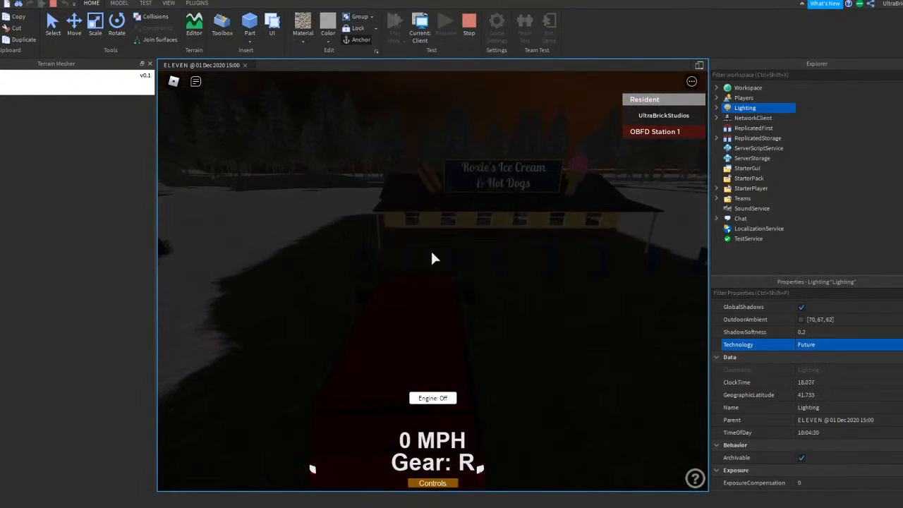
Step: Switch the truck's headlights back on, set its parking brake, and get out in front of Roxie's
{"action": "key", "text": "l"}
{"action": "key", "text": "p"}
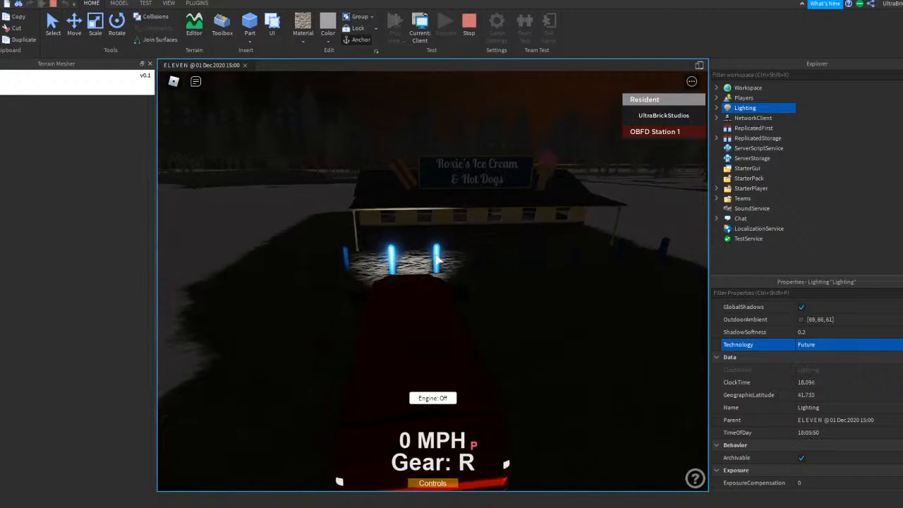
{"action": "key", "text": "space"}
{"action": "key", "text": "w"}
Step: Walk the character under the shop's awning and examine the dark lot and the lit town beyond it
{"action": "mouse_move", "coordinate": [437, 260]}
{"action": "right_mouse_down"}
{"action": "mouse_move", "coordinate": [428, 262]}
{"action": "mouse_move", "coordinate": [450, 263]}
{"action": "mouse_move", "coordinate": [444, 259]}
{"action": "right_mouse_up"}
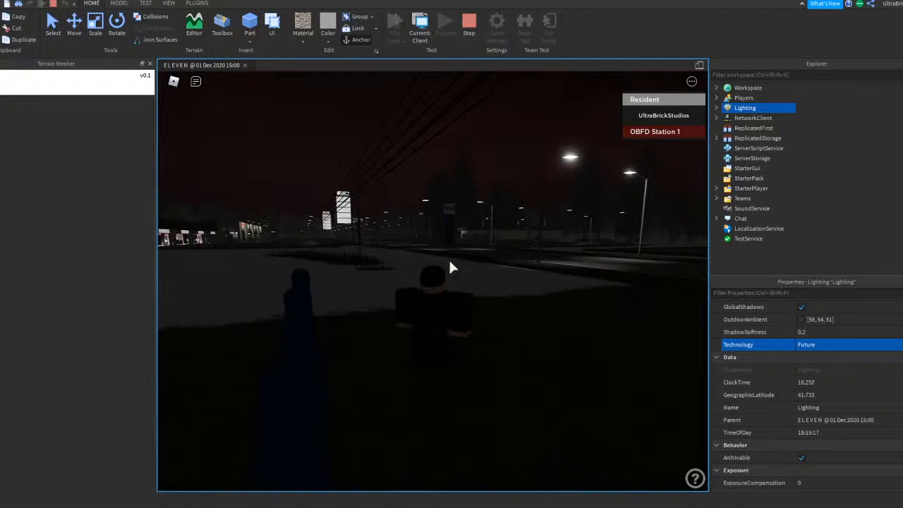
{"action": "key", "text": "s"}
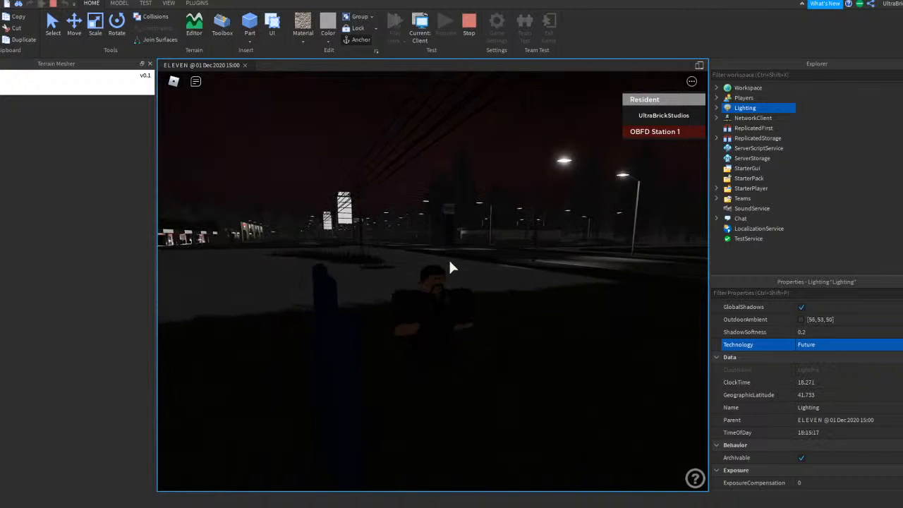
{"action": "key", "text": "s"}
{"action": "key", "text": "s"}
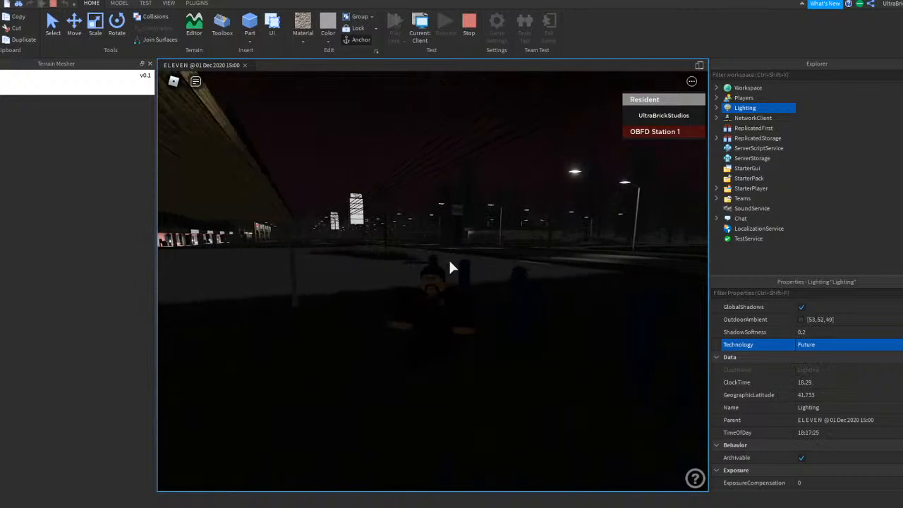
{"action": "scroll", "coordinate": [468, 220], "scroll_direction": "up", "scroll_amount": 5}
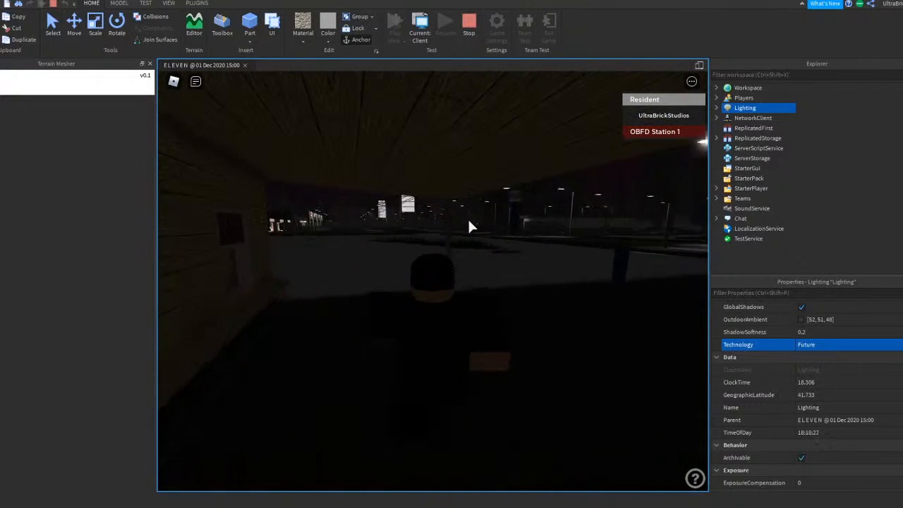
{"action": "right_click_drag", "start_coordinate": [450, 240], "coordinate": [452, 240]}
{"action": "key", "text": "w"}
{"action": "key", "text": "s"}
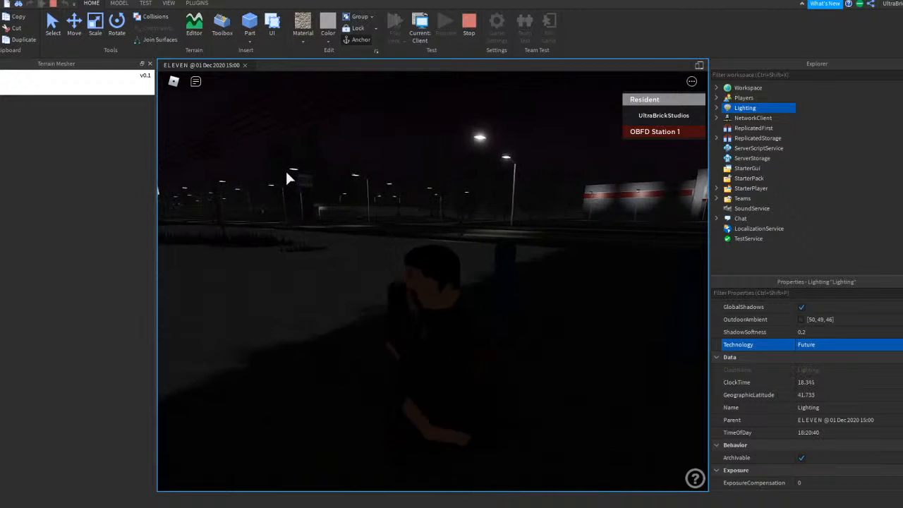
Step: Face the shop front and step away from it to examine how the truck's headlights light the awning and ground
{"action": "scroll", "coordinate": [287, 178], "scroll_direction": "down", "scroll_amount": 3}
{"action": "right_click_drag", "start_coordinate": [286, 179], "coordinate": [286, 179]}
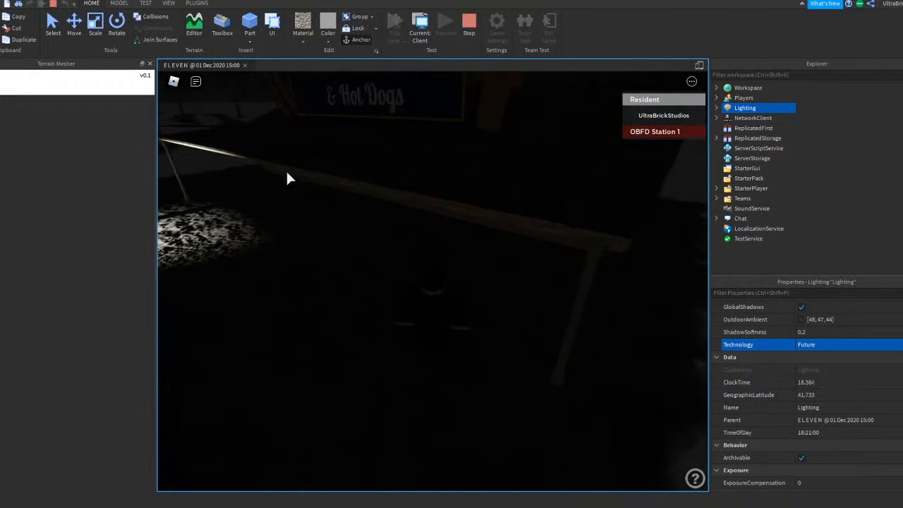
{"action": "right_click_drag", "start_coordinate": [466, 258], "coordinate": [466, 252]}
{"action": "key", "text": "s"}
{"action": "scroll", "coordinate": [465, 252], "scroll_direction": "down", "scroll_amount": 5}
Step: Enter free camera mode and fly around the awning to examine the headlight glow and shadows at the blue posts
{"action": "key", "text": "shift+p"}
{"action": "key", "text": "s"}
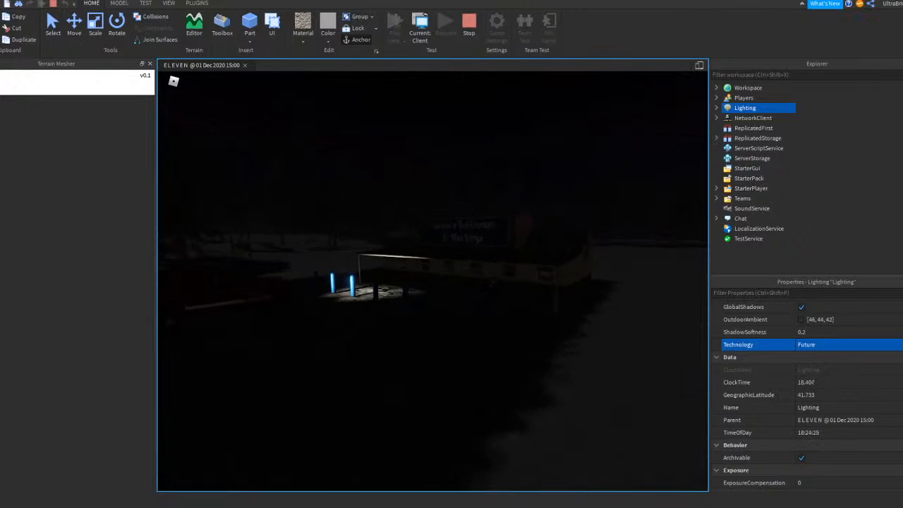
{"action": "key", "text": "a"}
{"action": "key", "text": "a"}
{"action": "key", "text": "s"}
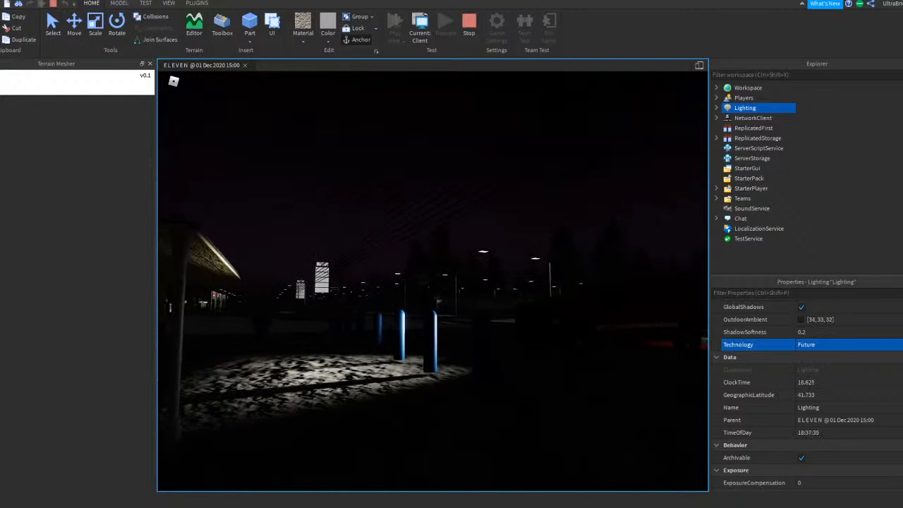
{"action": "key", "text": "s"}
{"action": "key", "text": "w"}
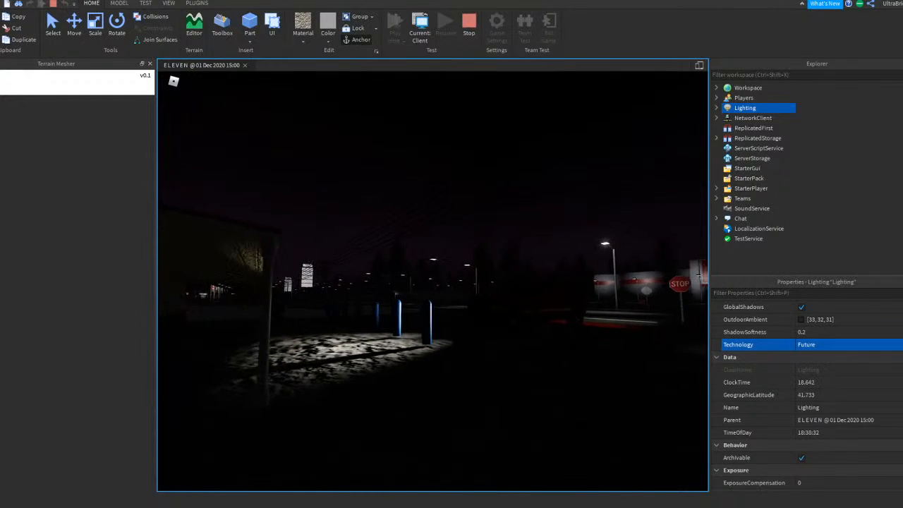
{"action": "key", "text": "s"}
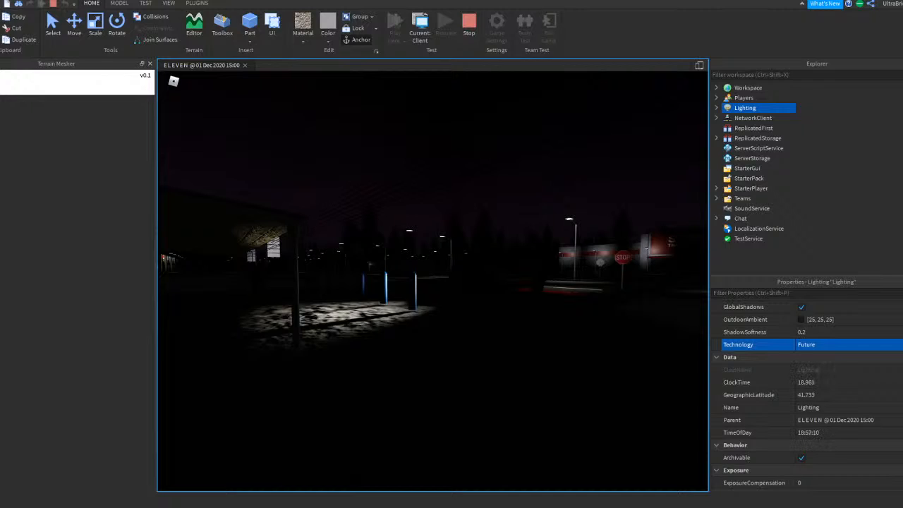
Step: Try to set the Lighting ClockTime to 20
{"action": "left_click", "coordinate": [852, 384]}
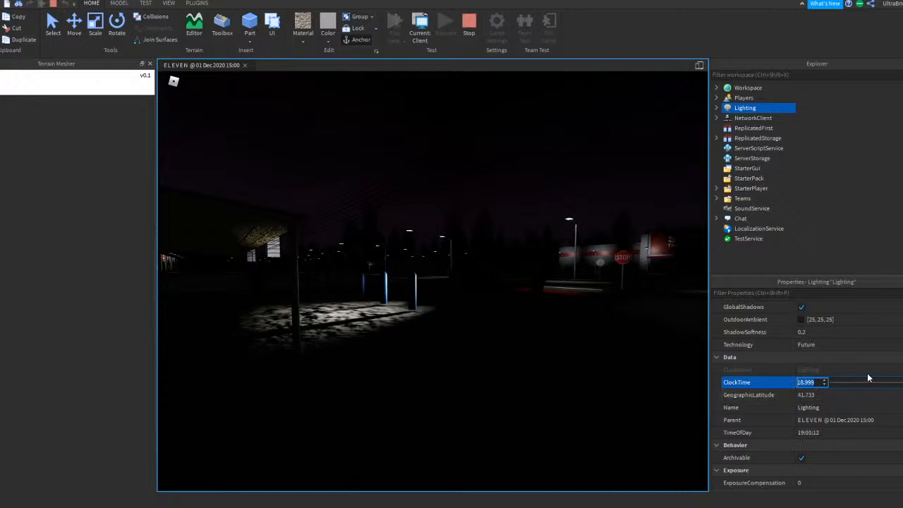
{"action": "type", "text": "24"}
{"action": "key", "text": "BackSpace"}
{"action": "key", "text": "BackSpace"}
{"action": "type", "text": "20"}
{"action": "key", "text": "Return"}
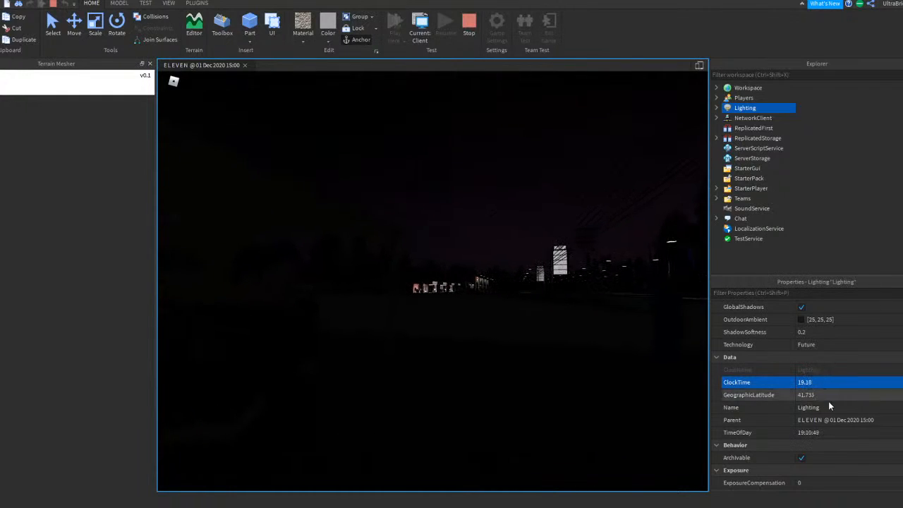
Step: Set the Lighting ClockTime to 22
{"action": "left_click", "coordinate": [812, 382]}
{"action": "type", "text": "22"}
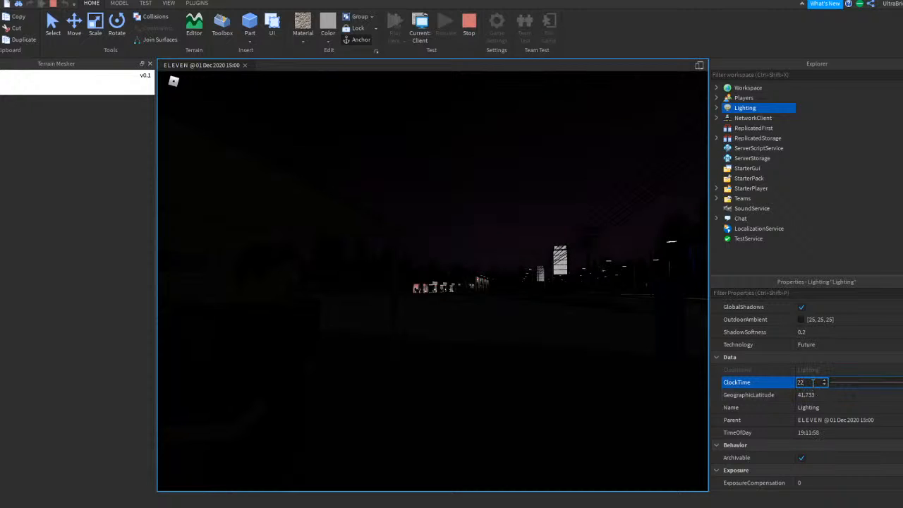